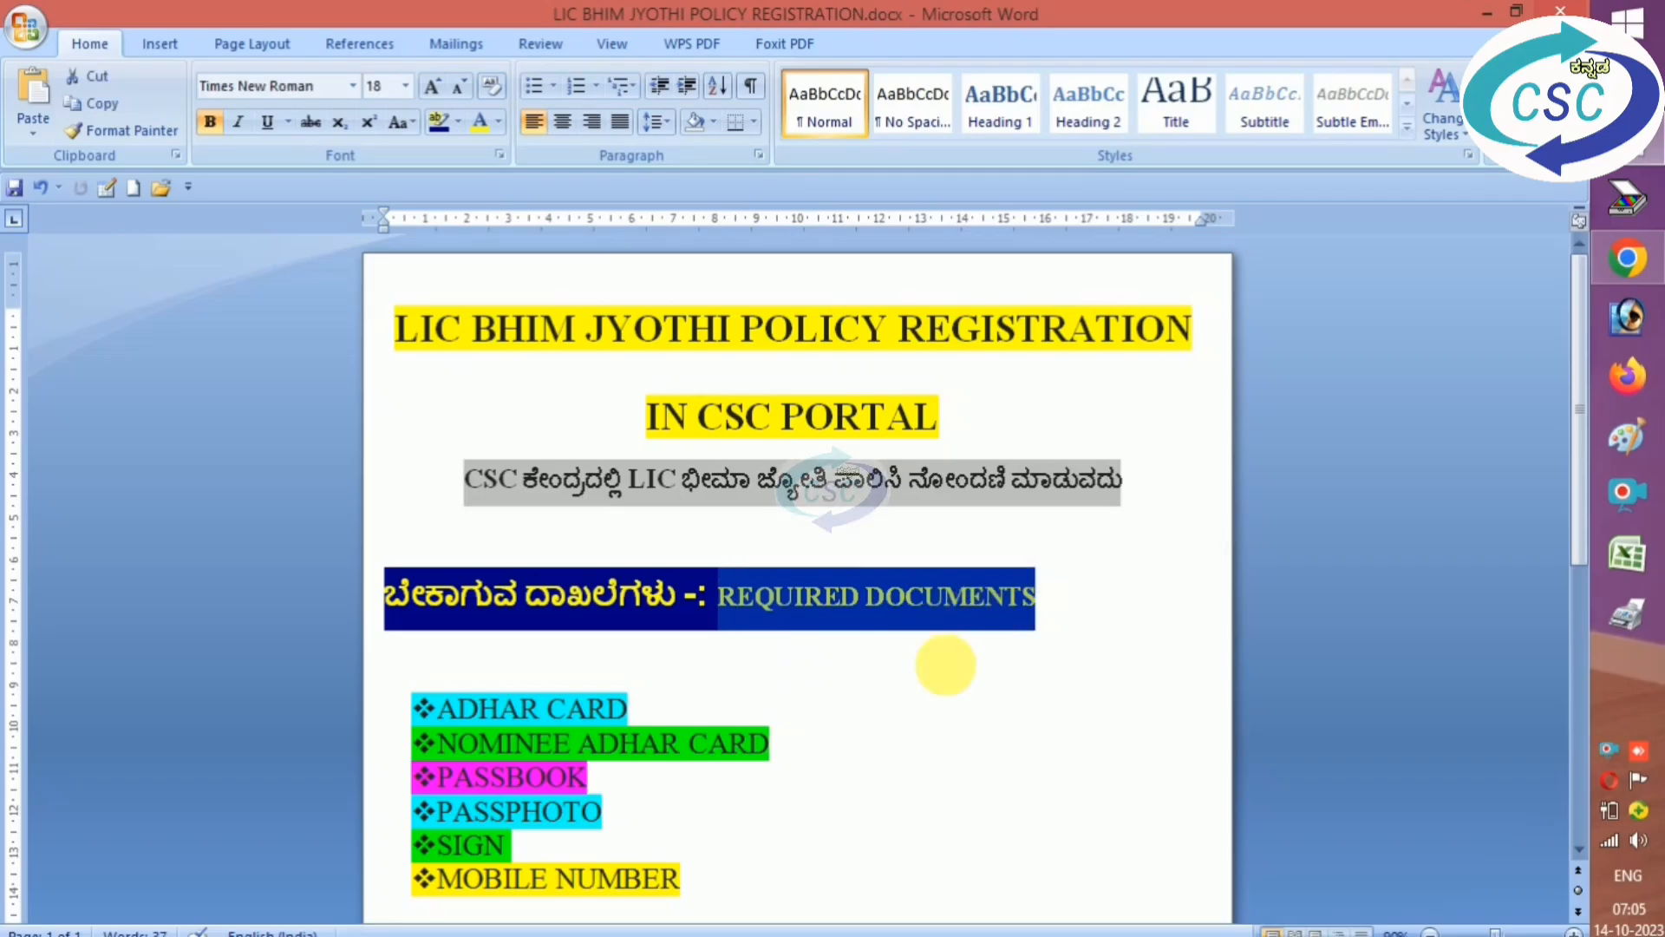
left_click(805, 778)
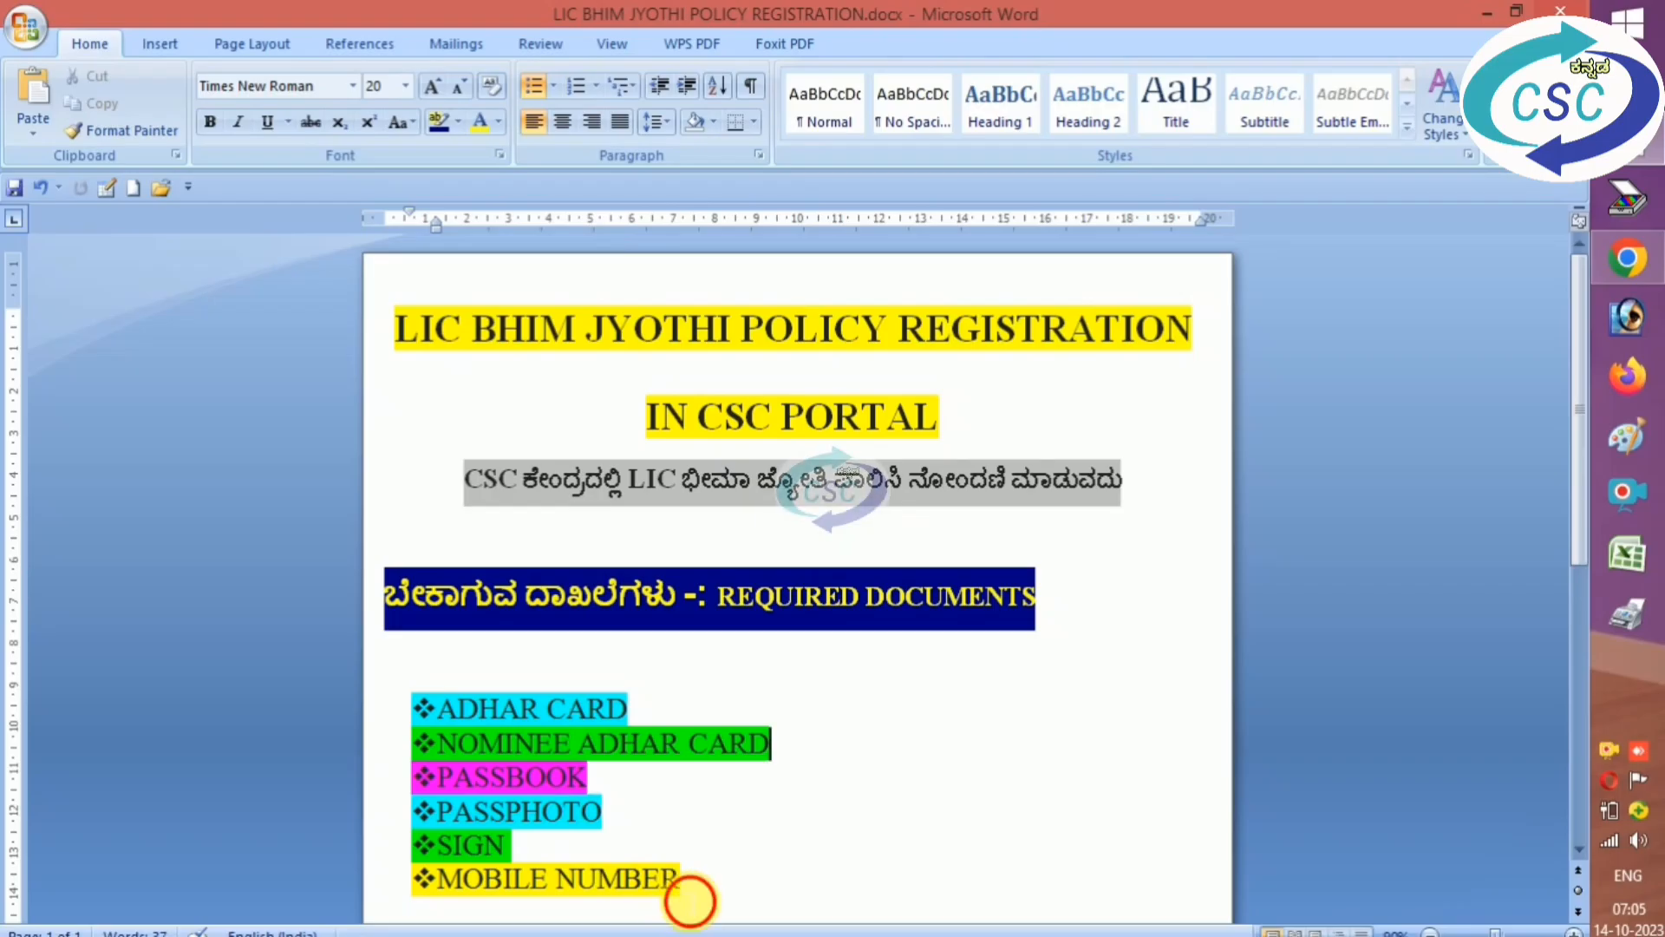
left_click_drag(689, 902, 483, 732)
left_click(766, 820)
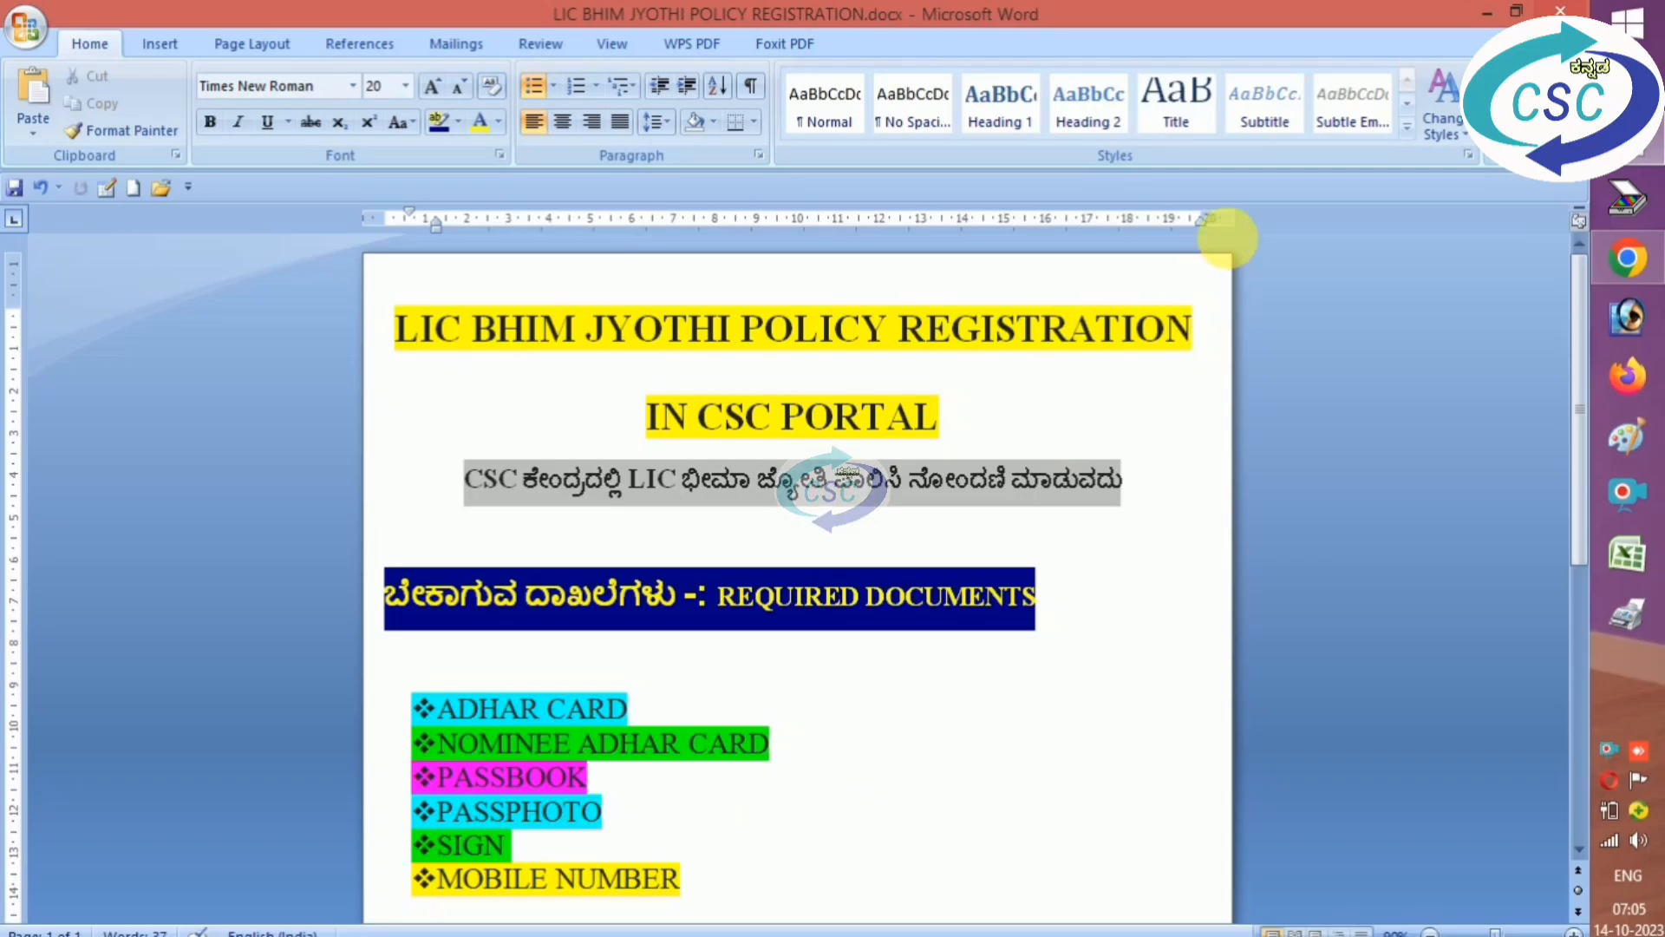
Switch to Google Chrome, search Google for "csc login" and open the Digitalseva Connect sign-in page.
left_click(1474, 17)
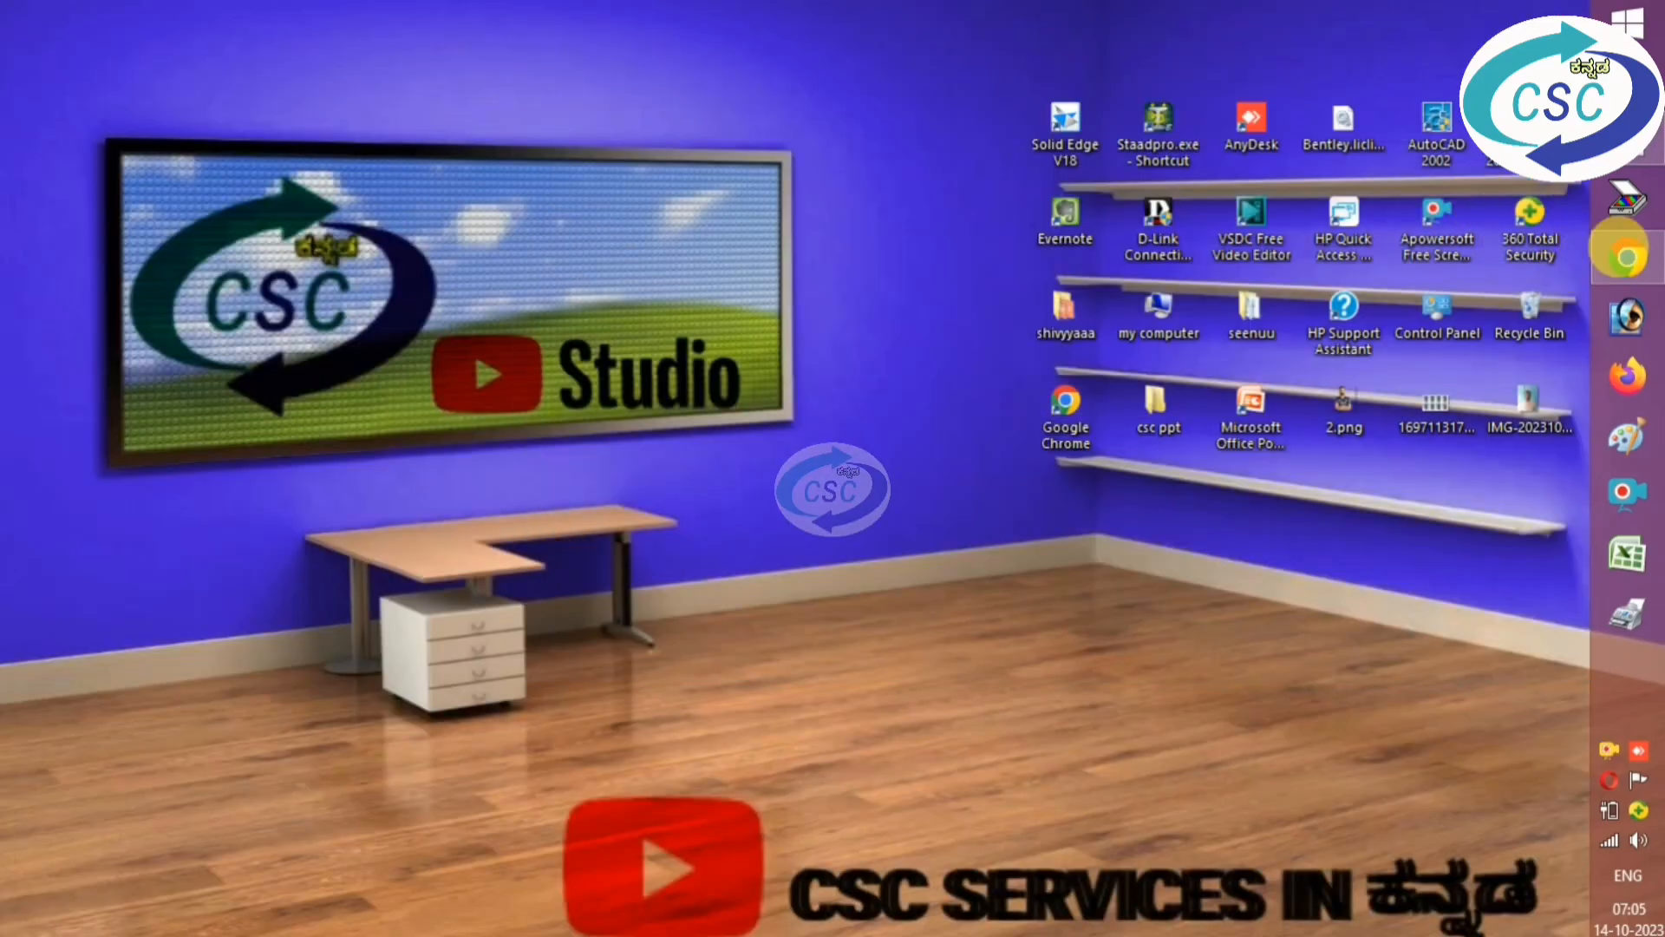
left_click(1622, 255)
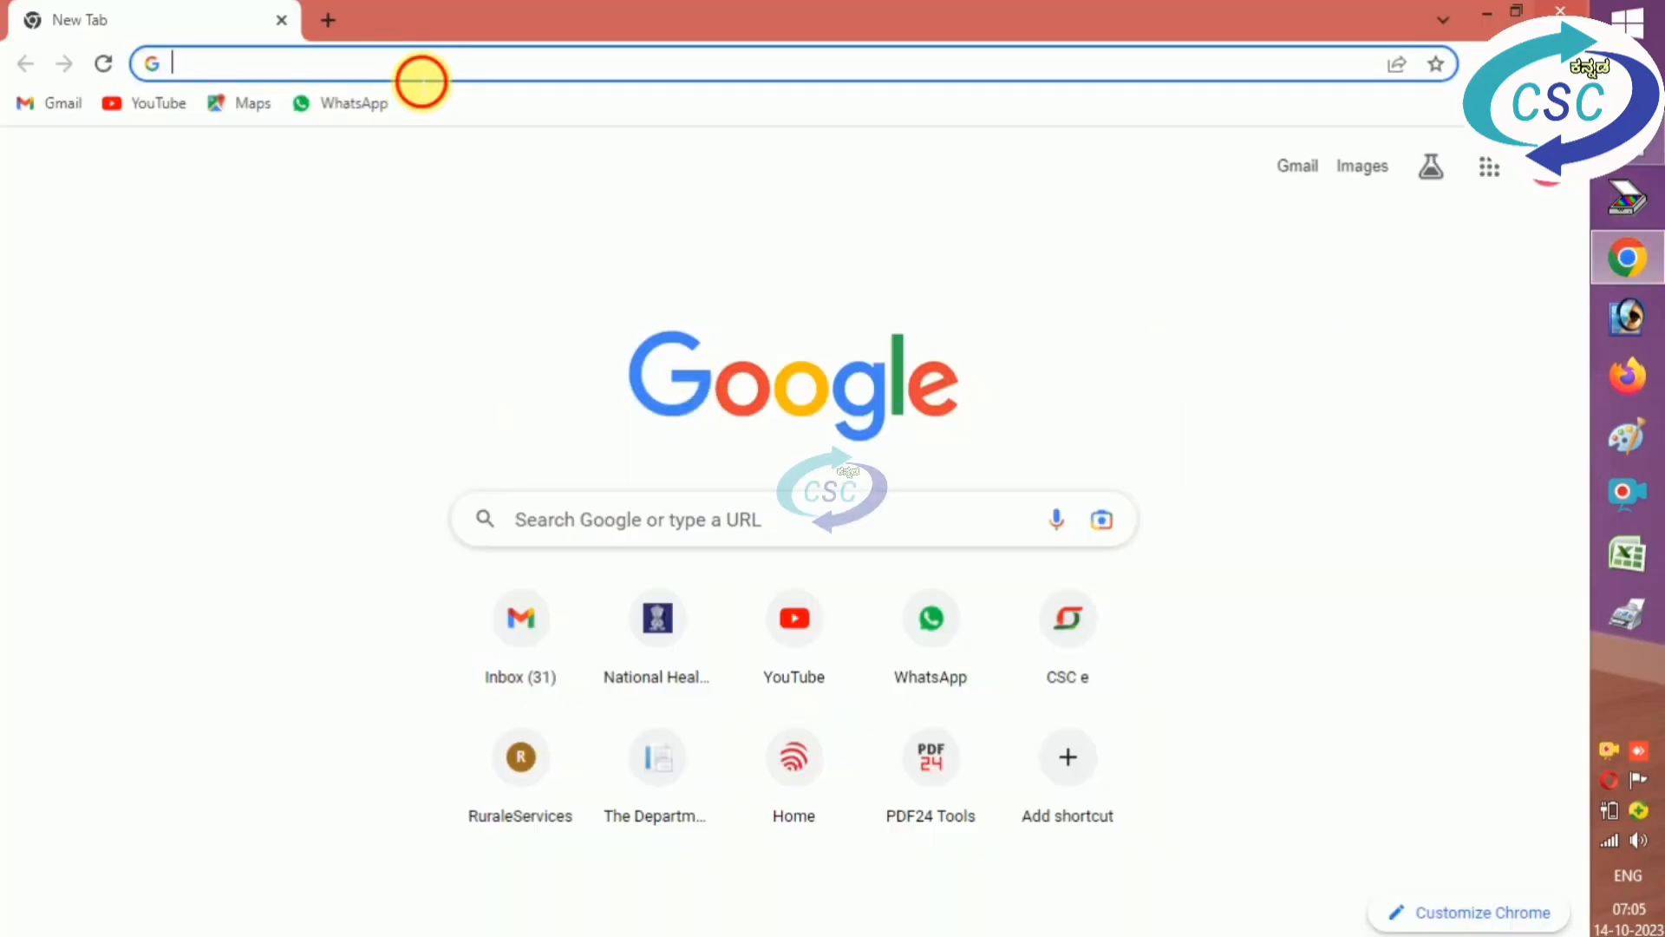
left_click(421, 78)
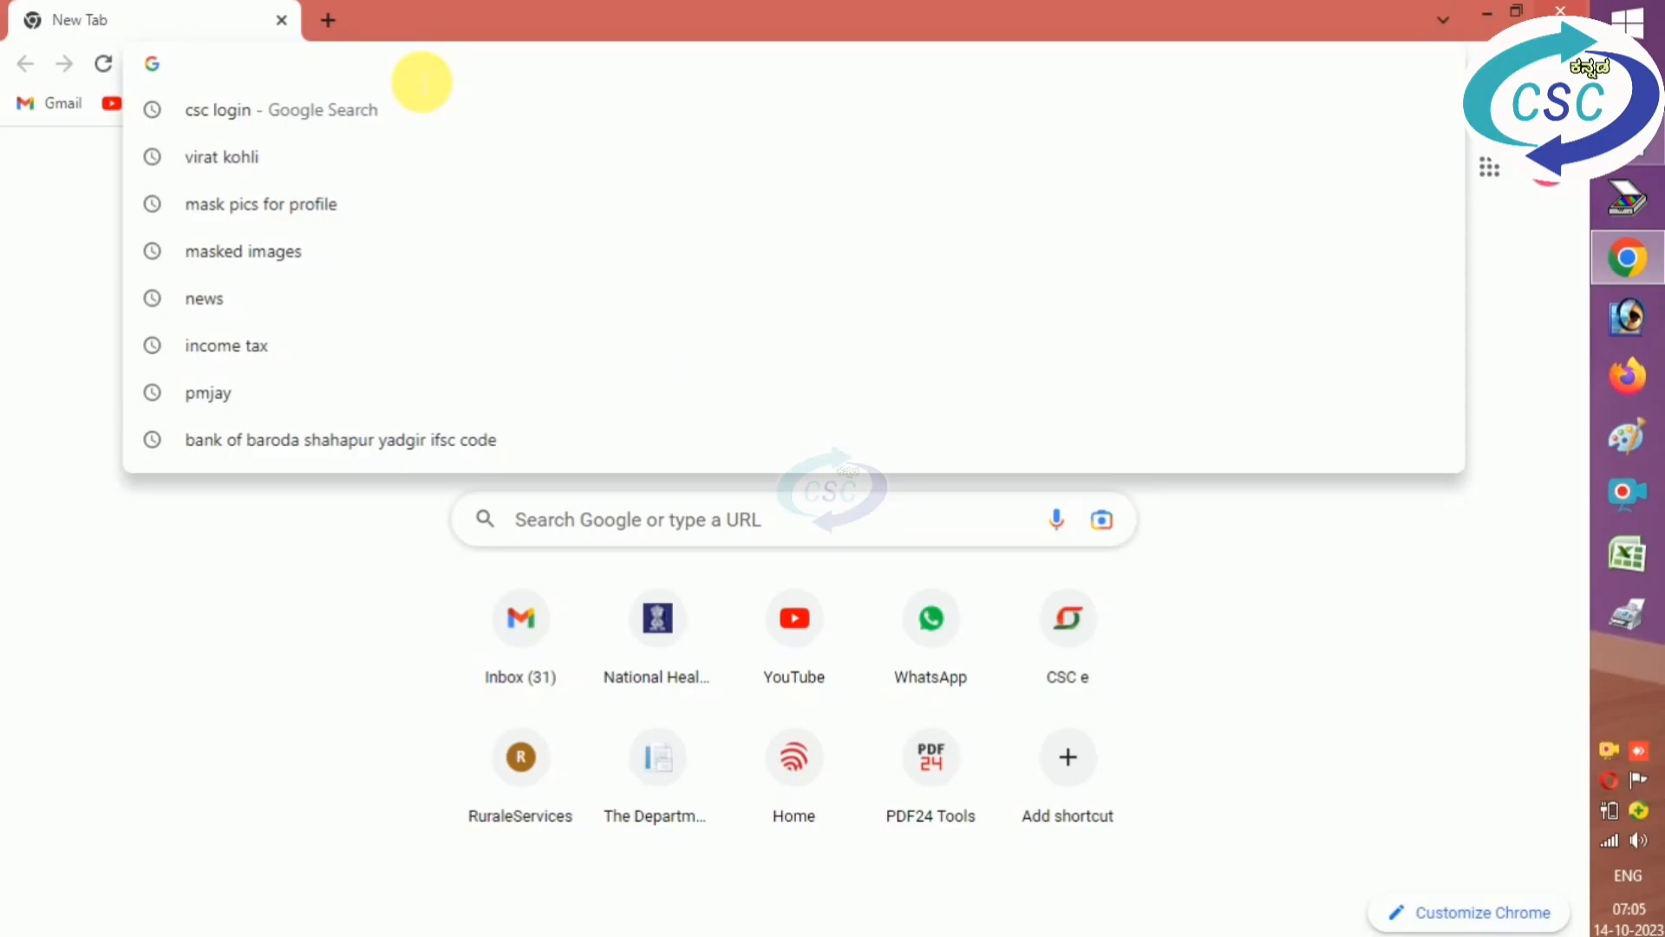
left_click(309, 120)
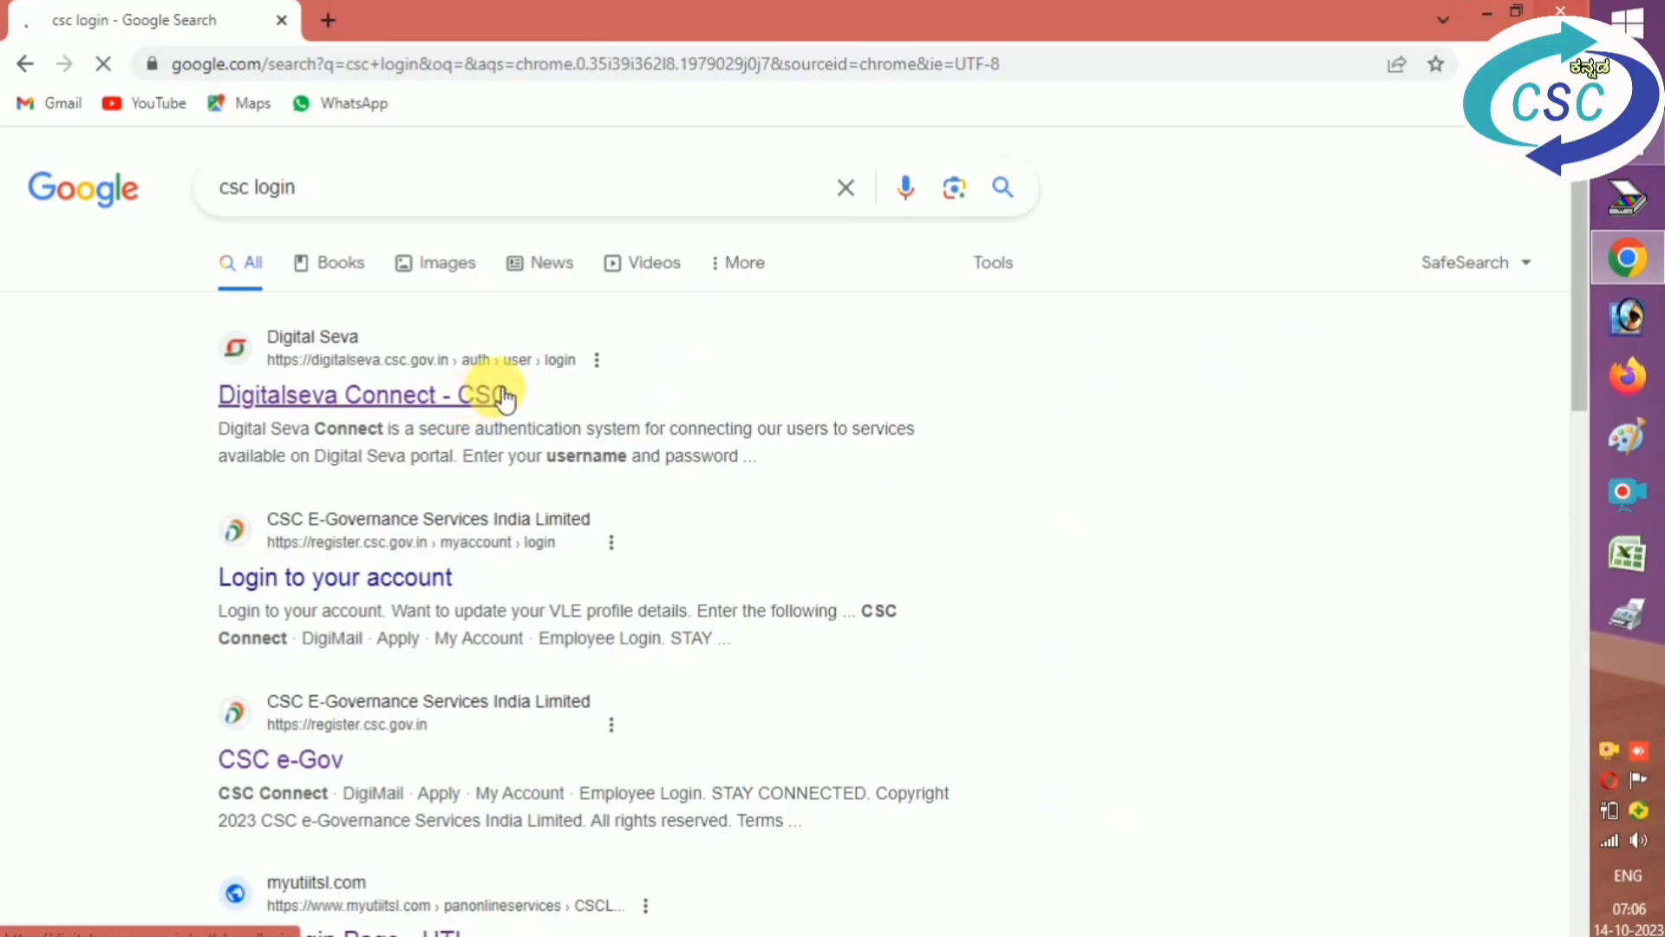
left_click(506, 399)
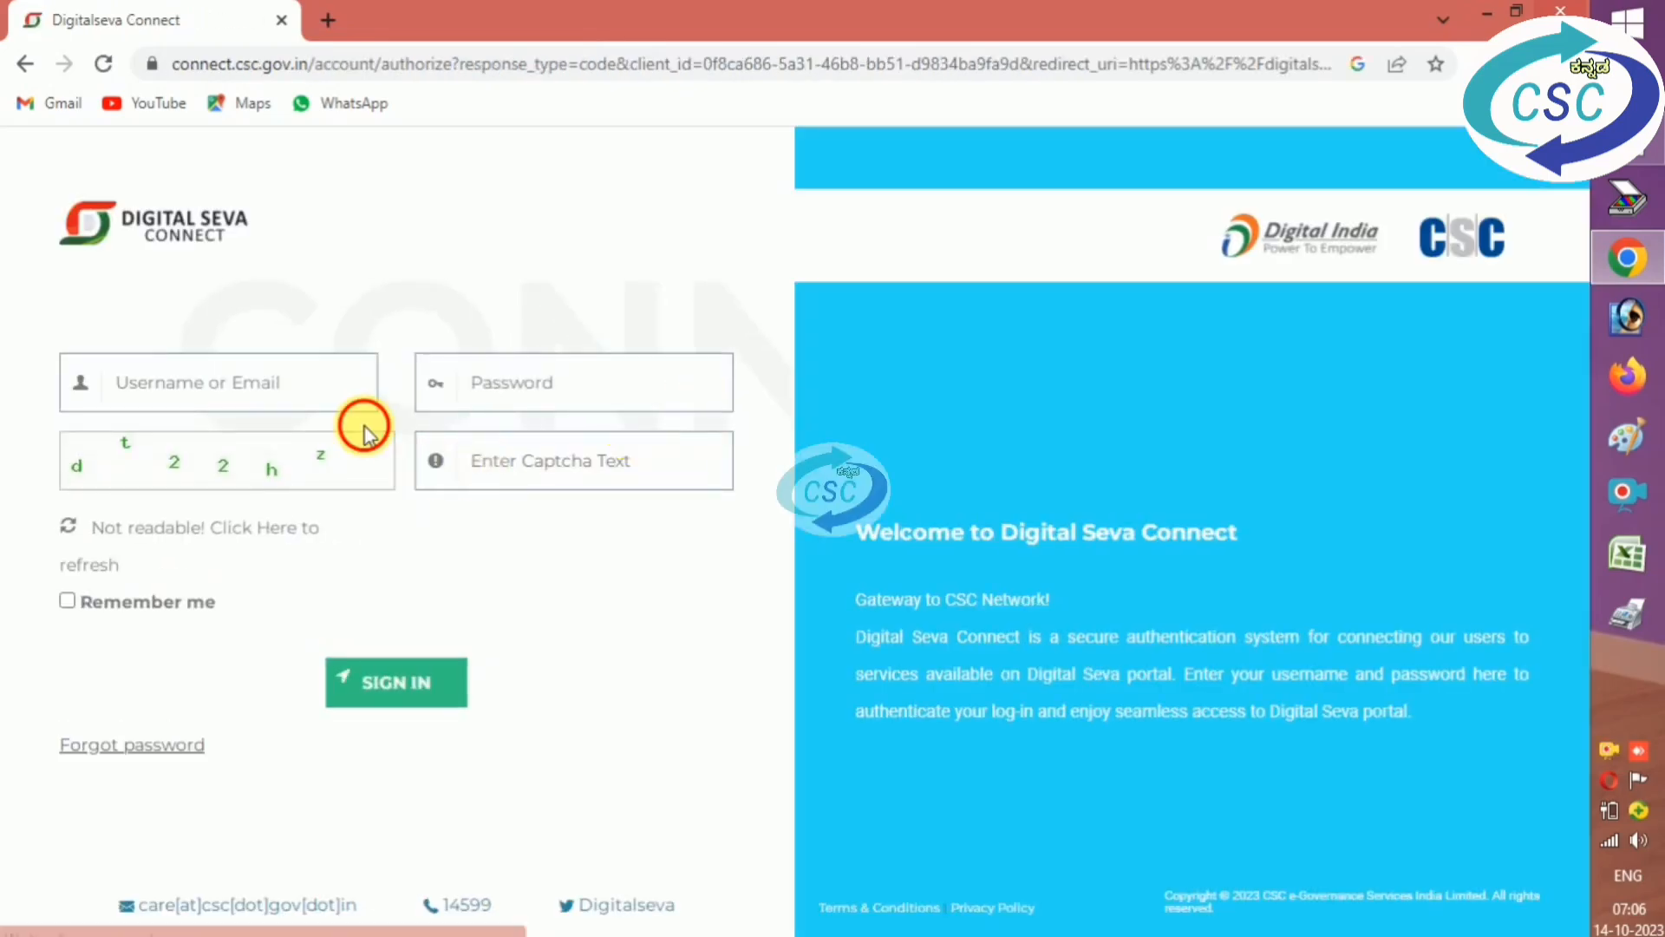
left_click(343, 394)
left_click(542, 380)
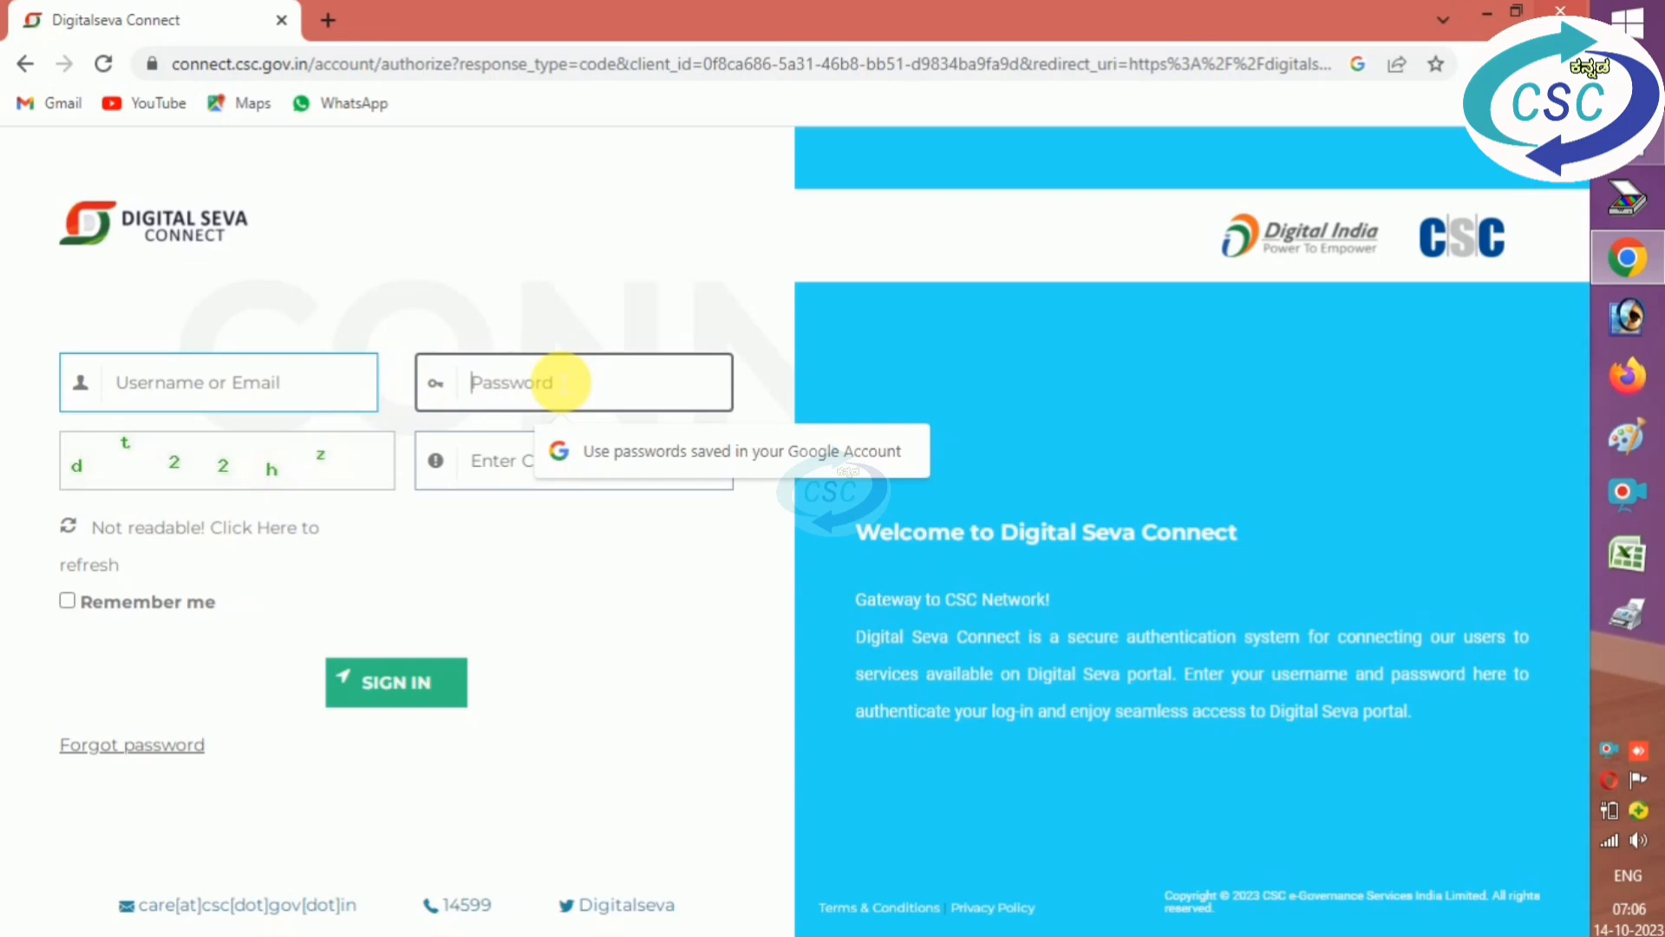
left_click(514, 482)
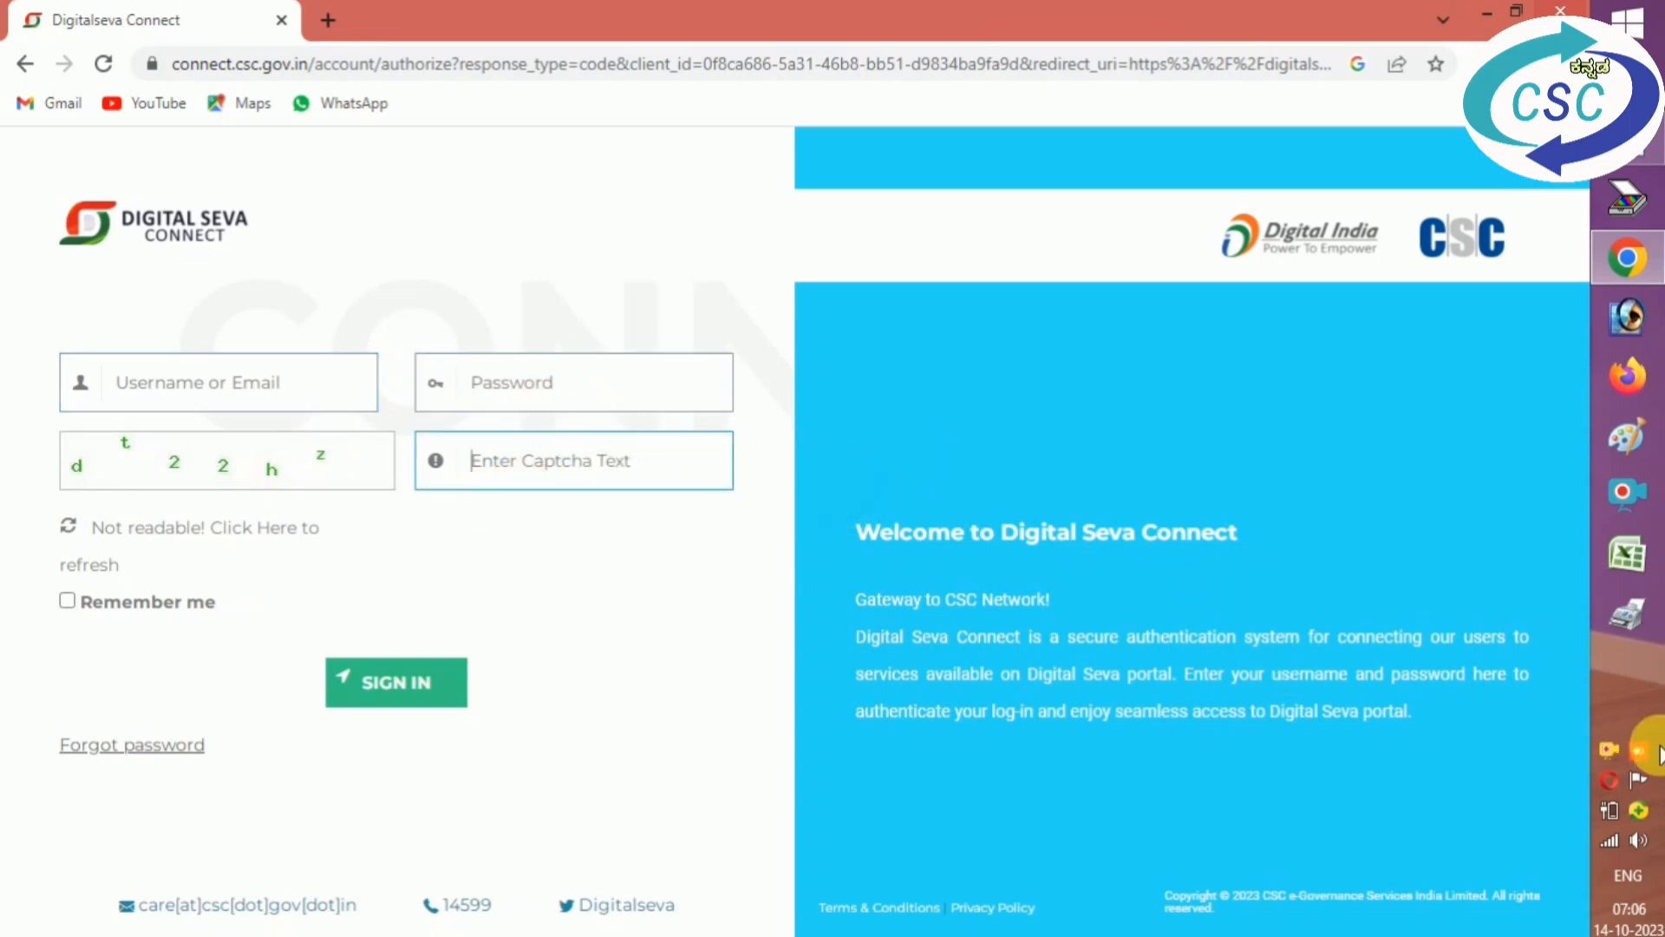
right_click(1612, 751)
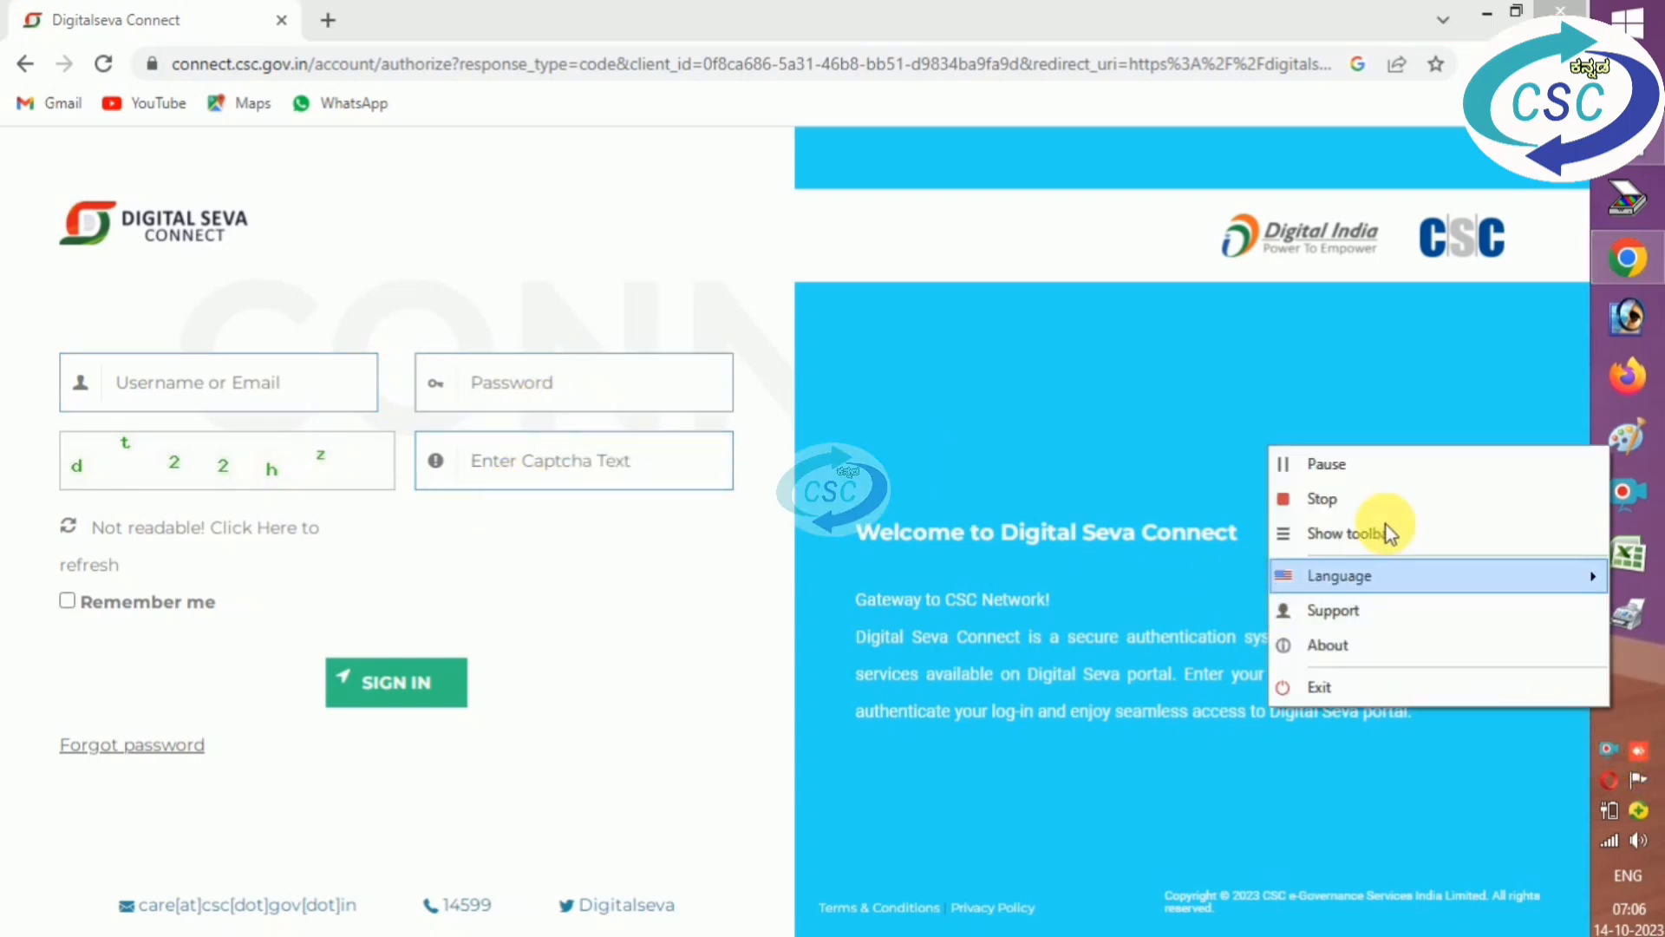
left_click(1336, 460)
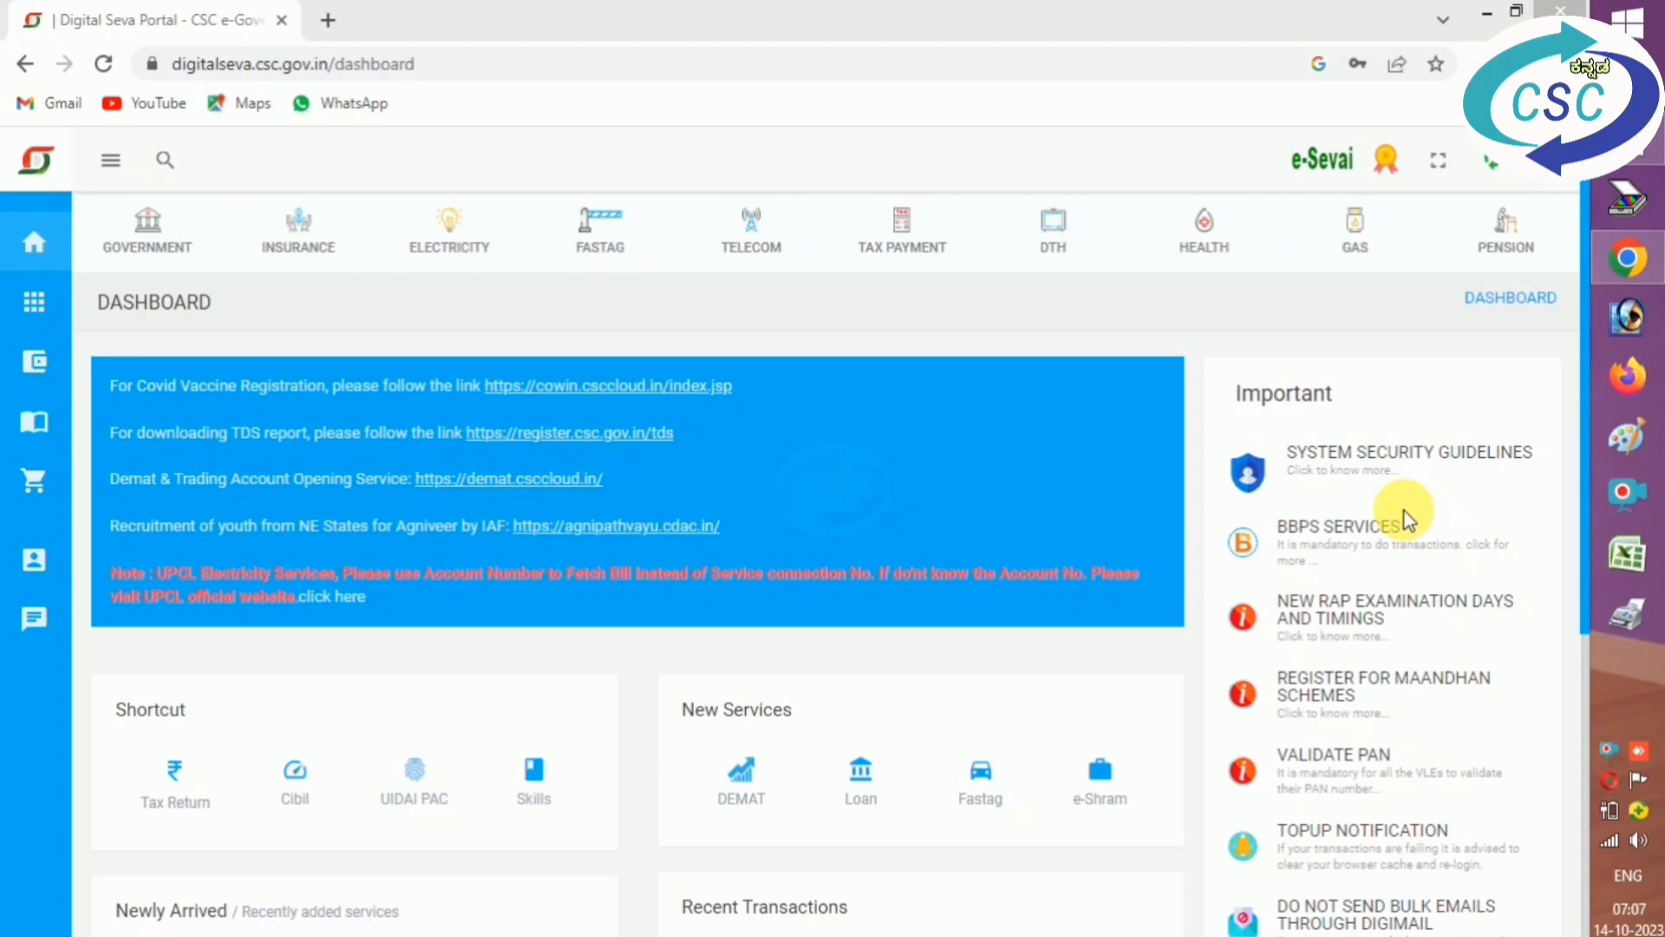
Search the Digital Seva portal's services for "lic" and open LIC BIMA Jyoti.
left_click(165, 160)
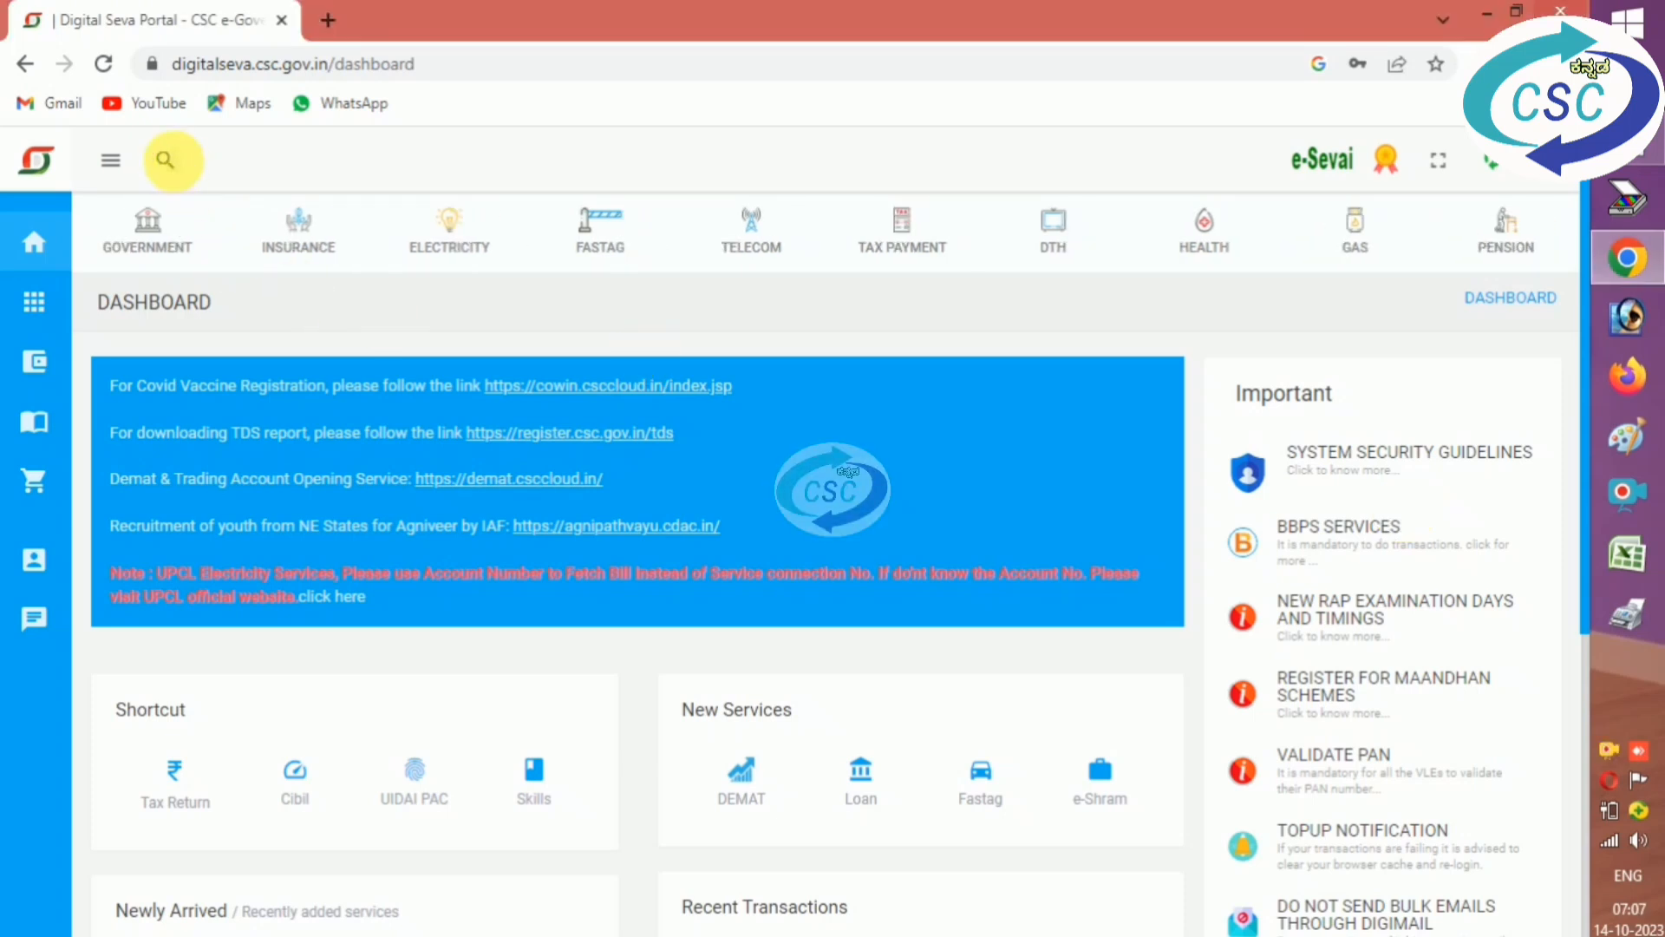
type("ll")
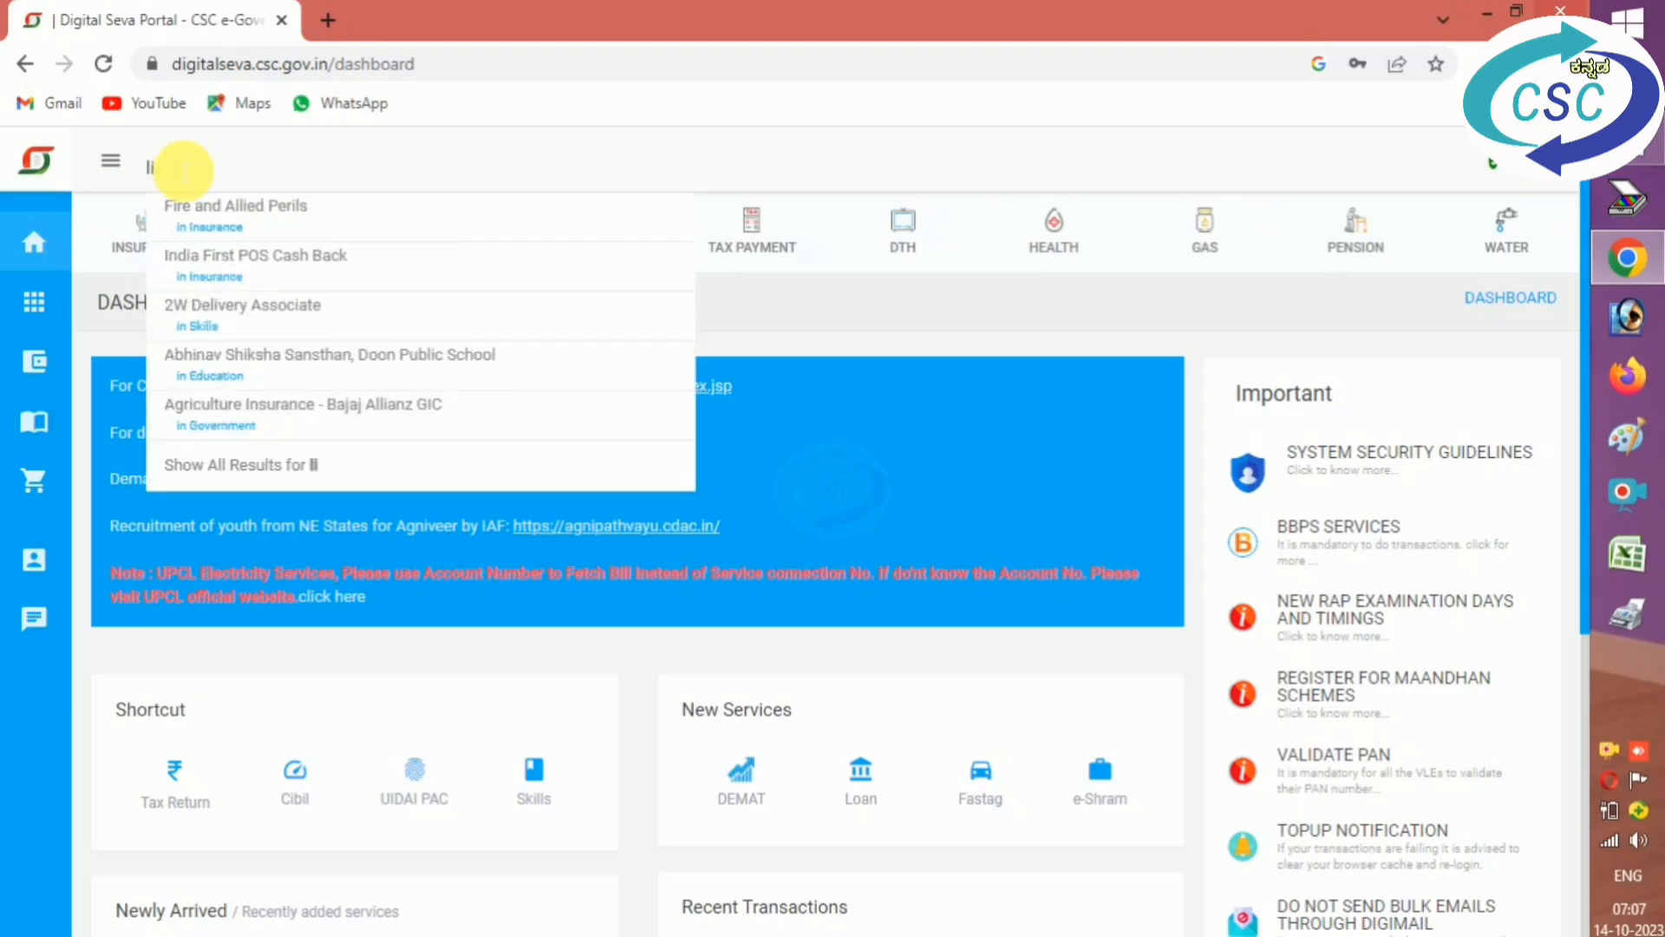
type("c")
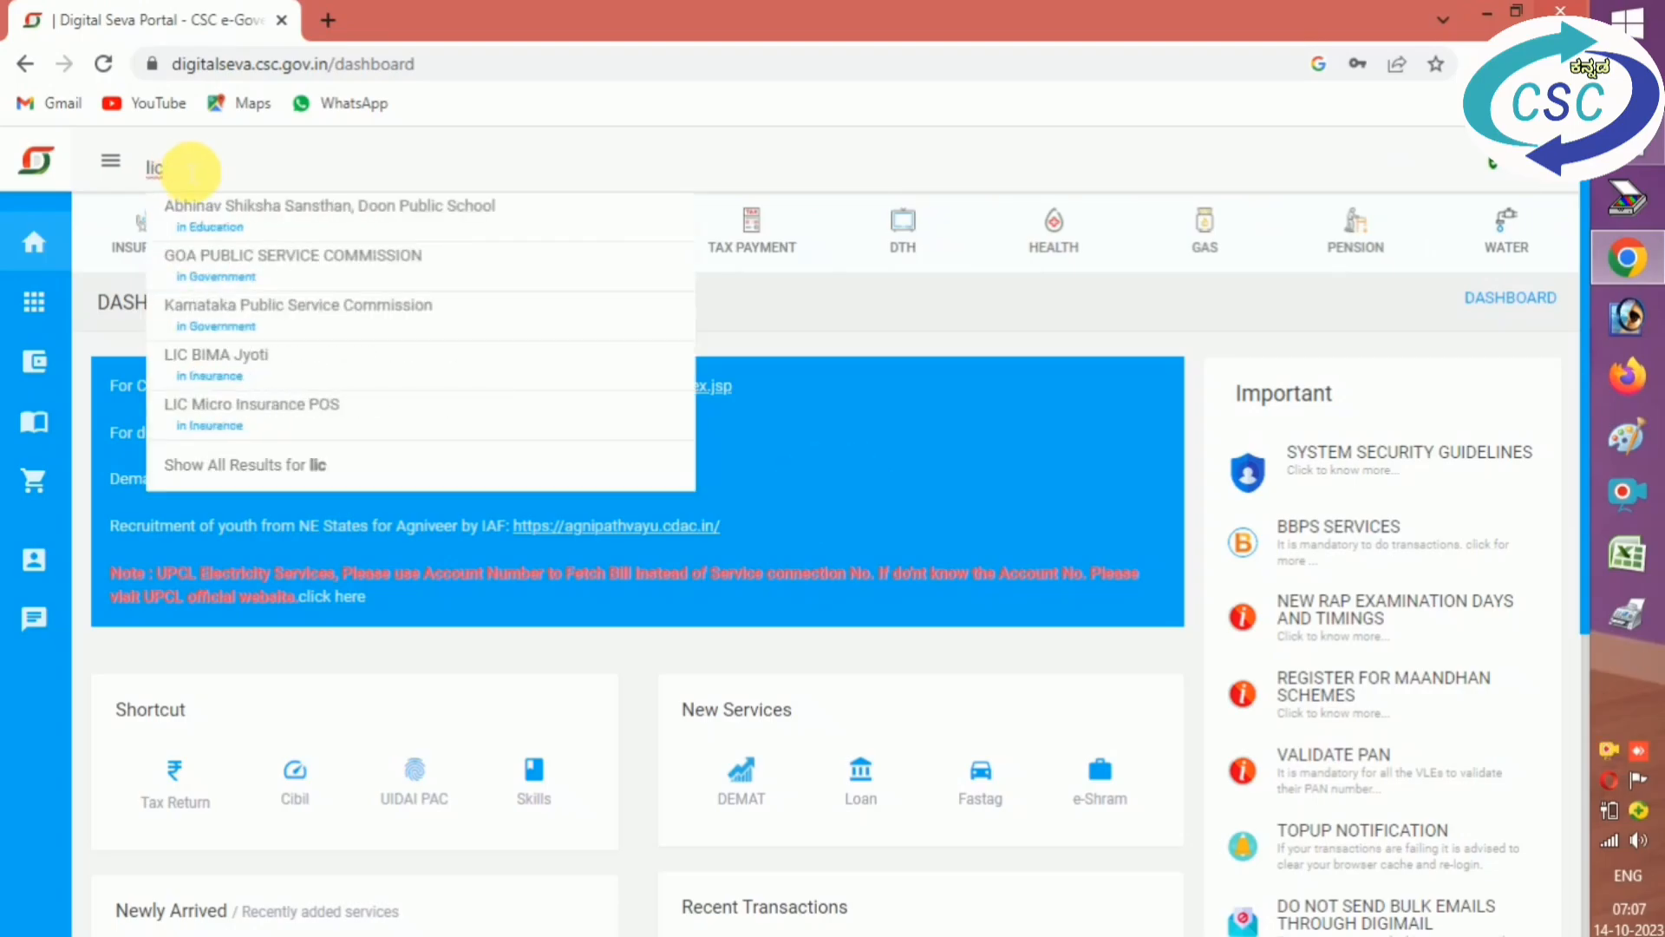
left_click(237, 358)
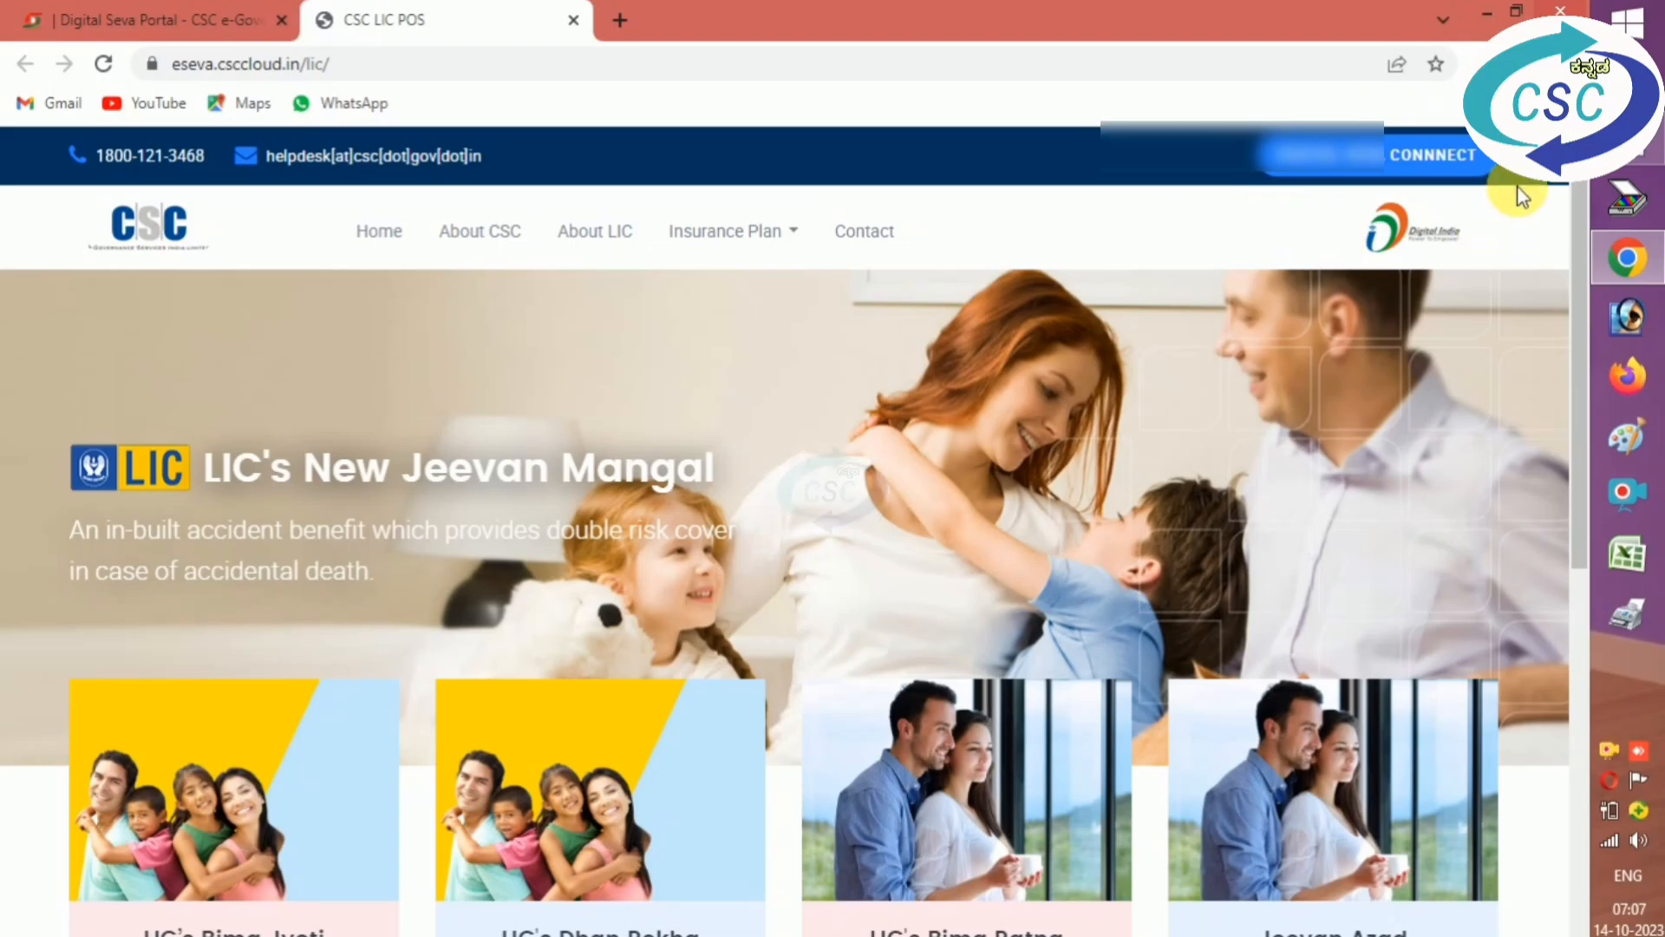
Log in to the CSC LIC site through Digital Seva Connect and choose the LIC's Bima Jyoti insurance plan.
left_click(1376, 157)
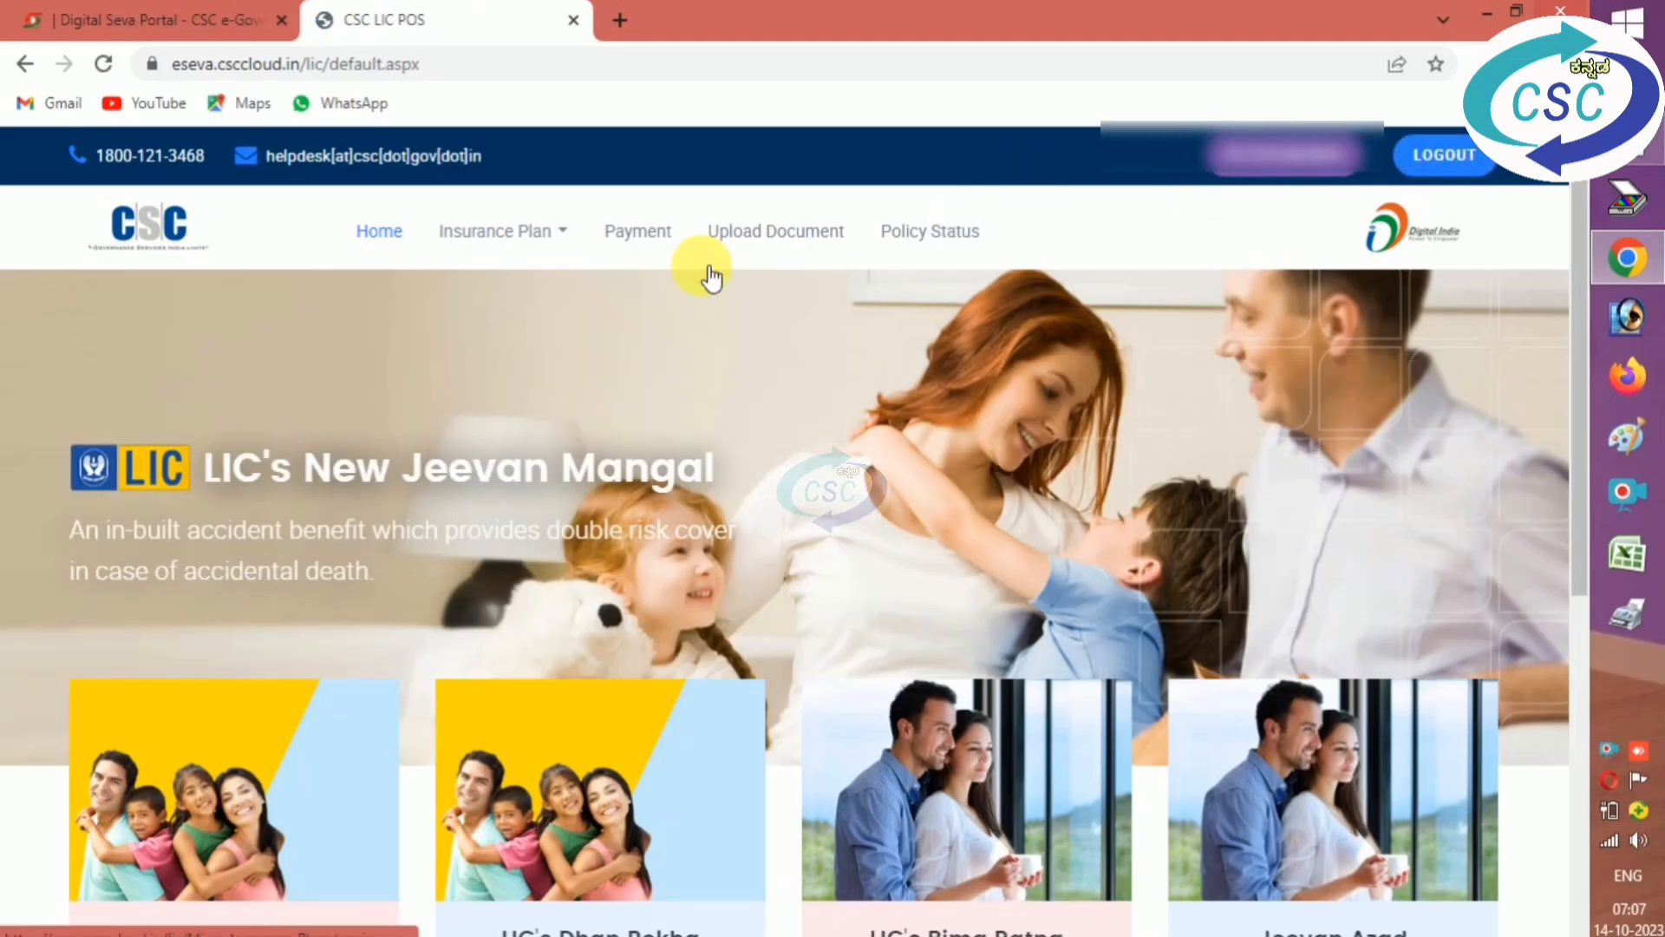
left_click(506, 252)
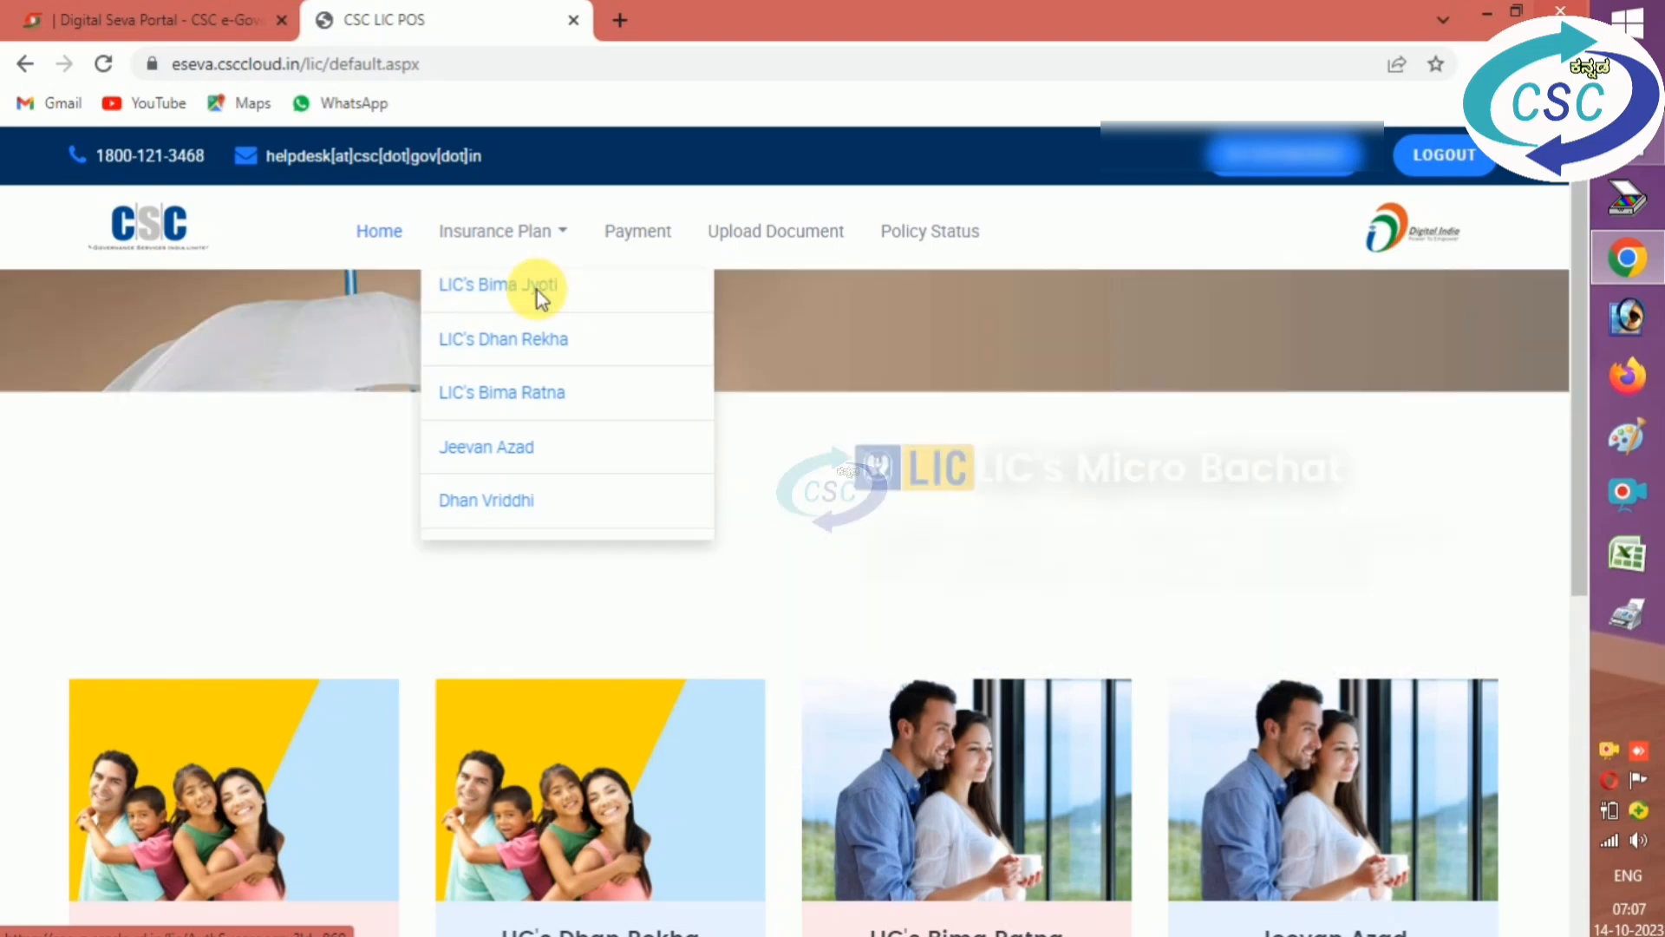
left_click(538, 290)
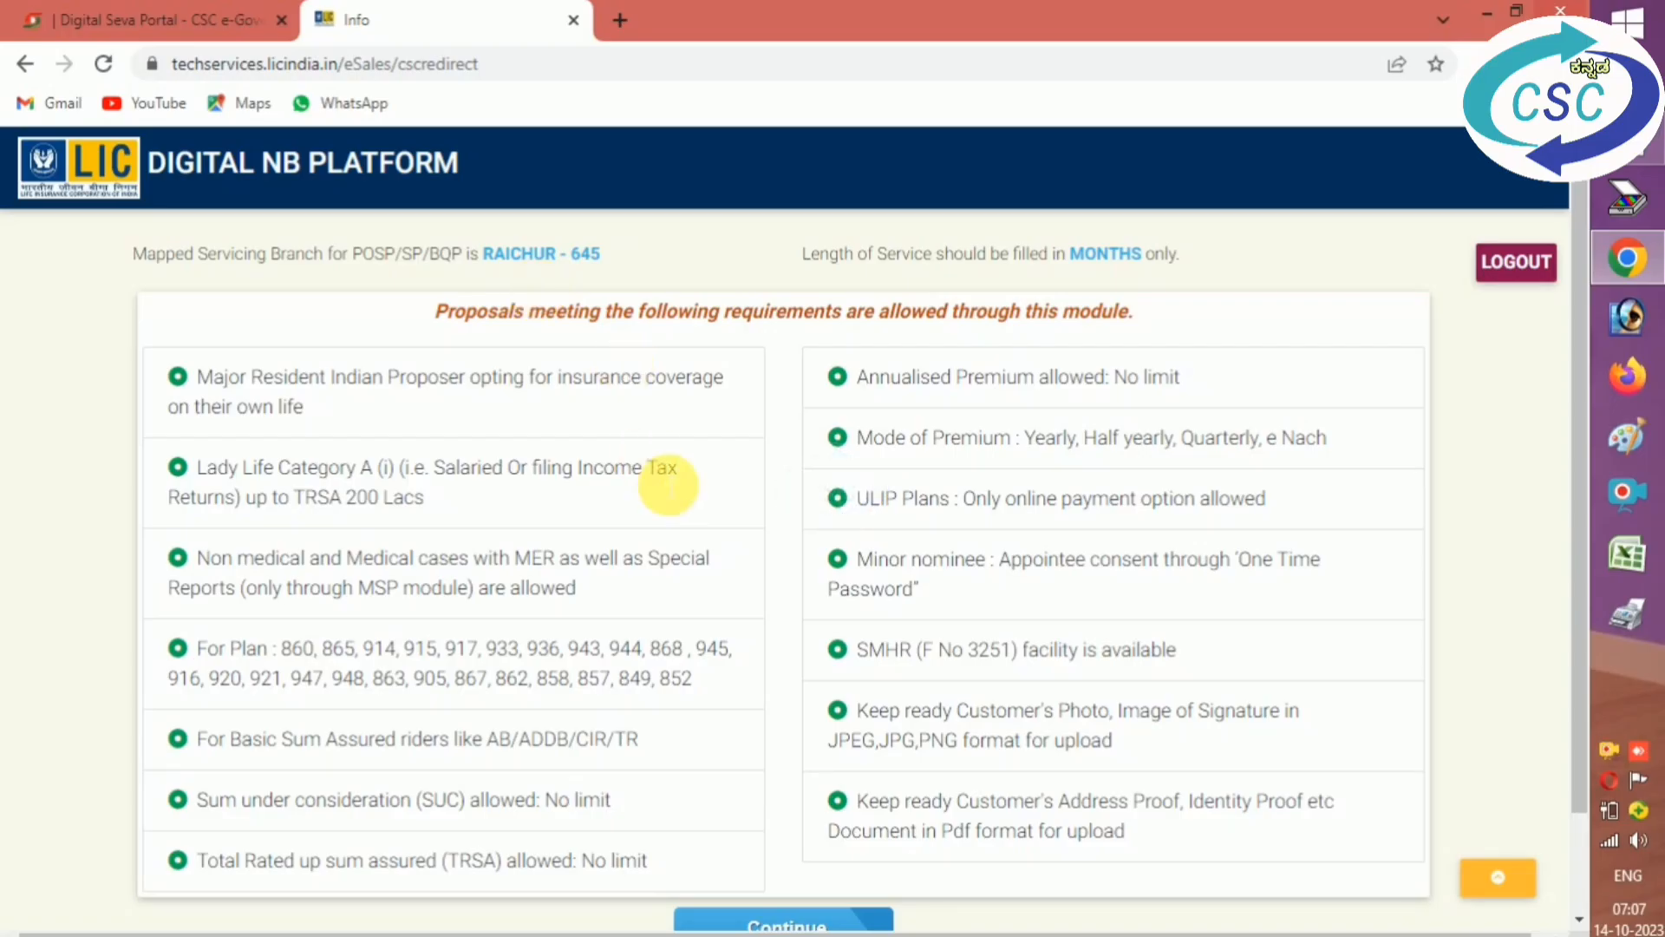
Continue past the proposal requirements page and open Premium Calculator & Lead Generation.
scroll(662, 483, "down", 2)
left_click(768, 798)
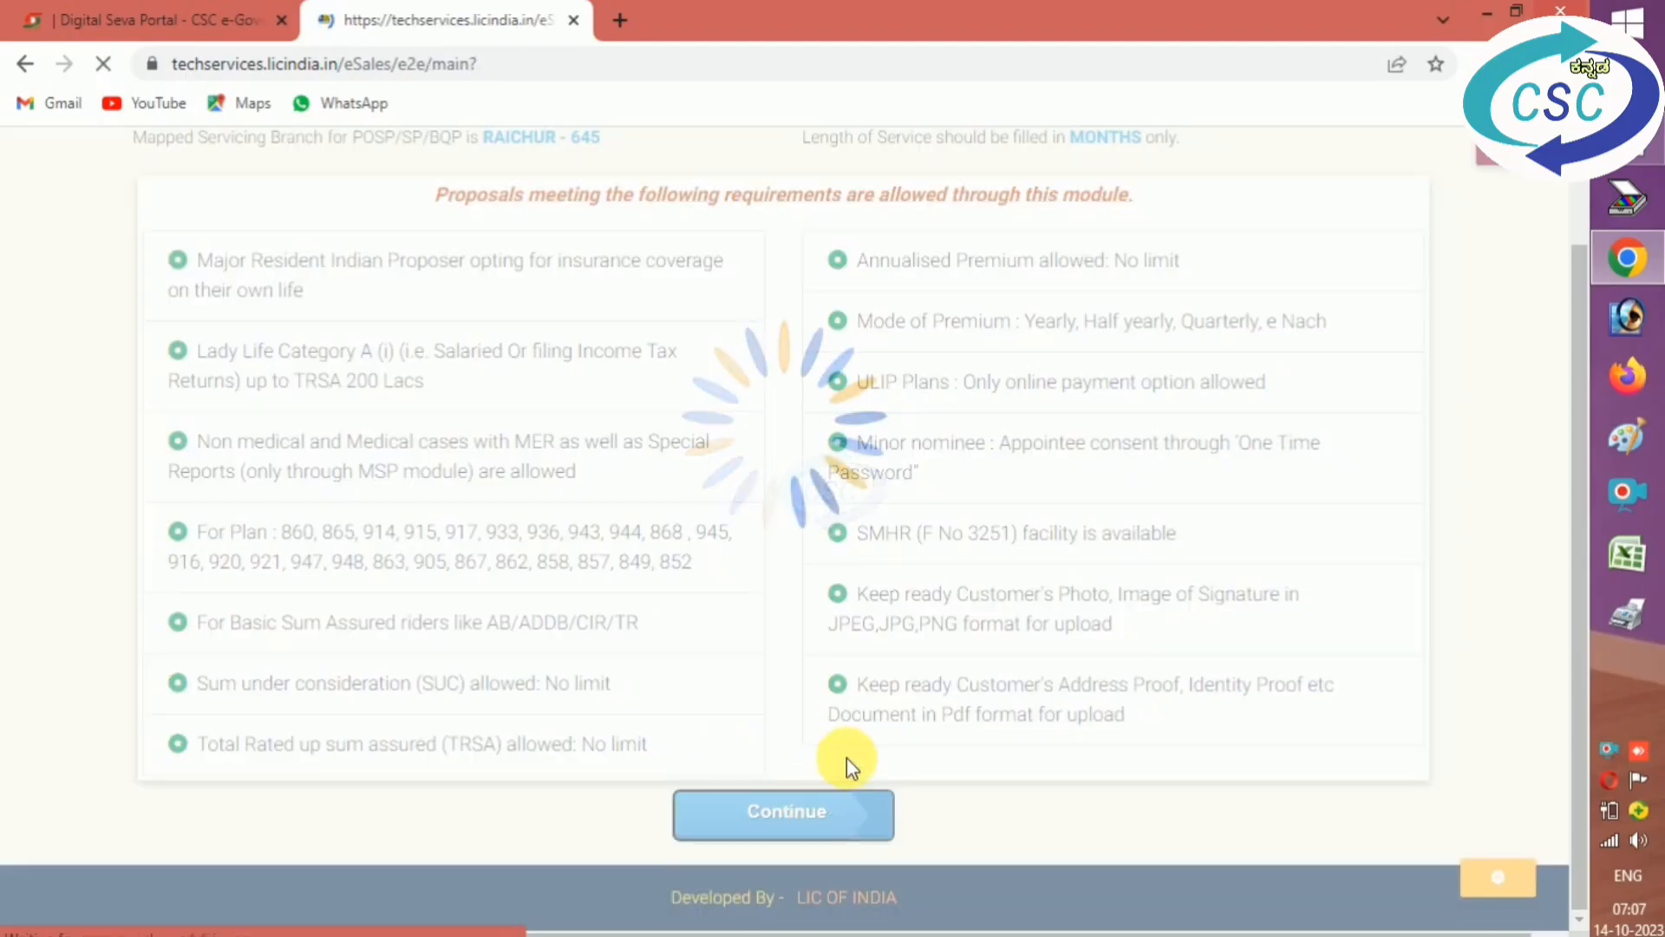
right_click(1609, 749)
left_click(1320, 497)
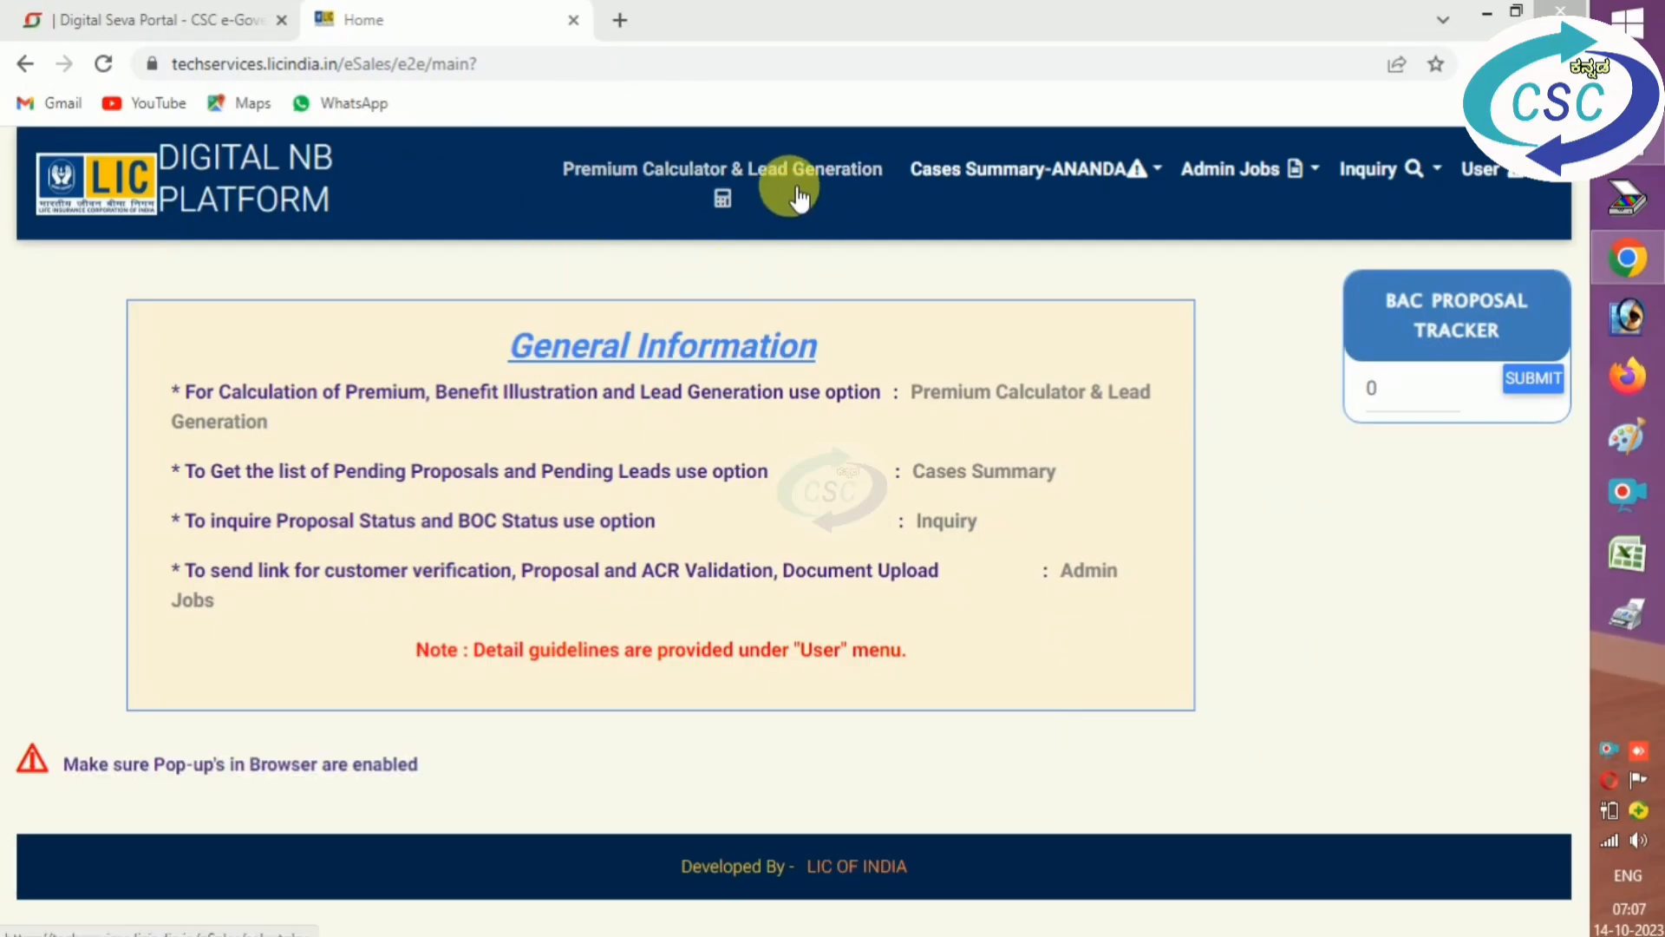
left_click(705, 175)
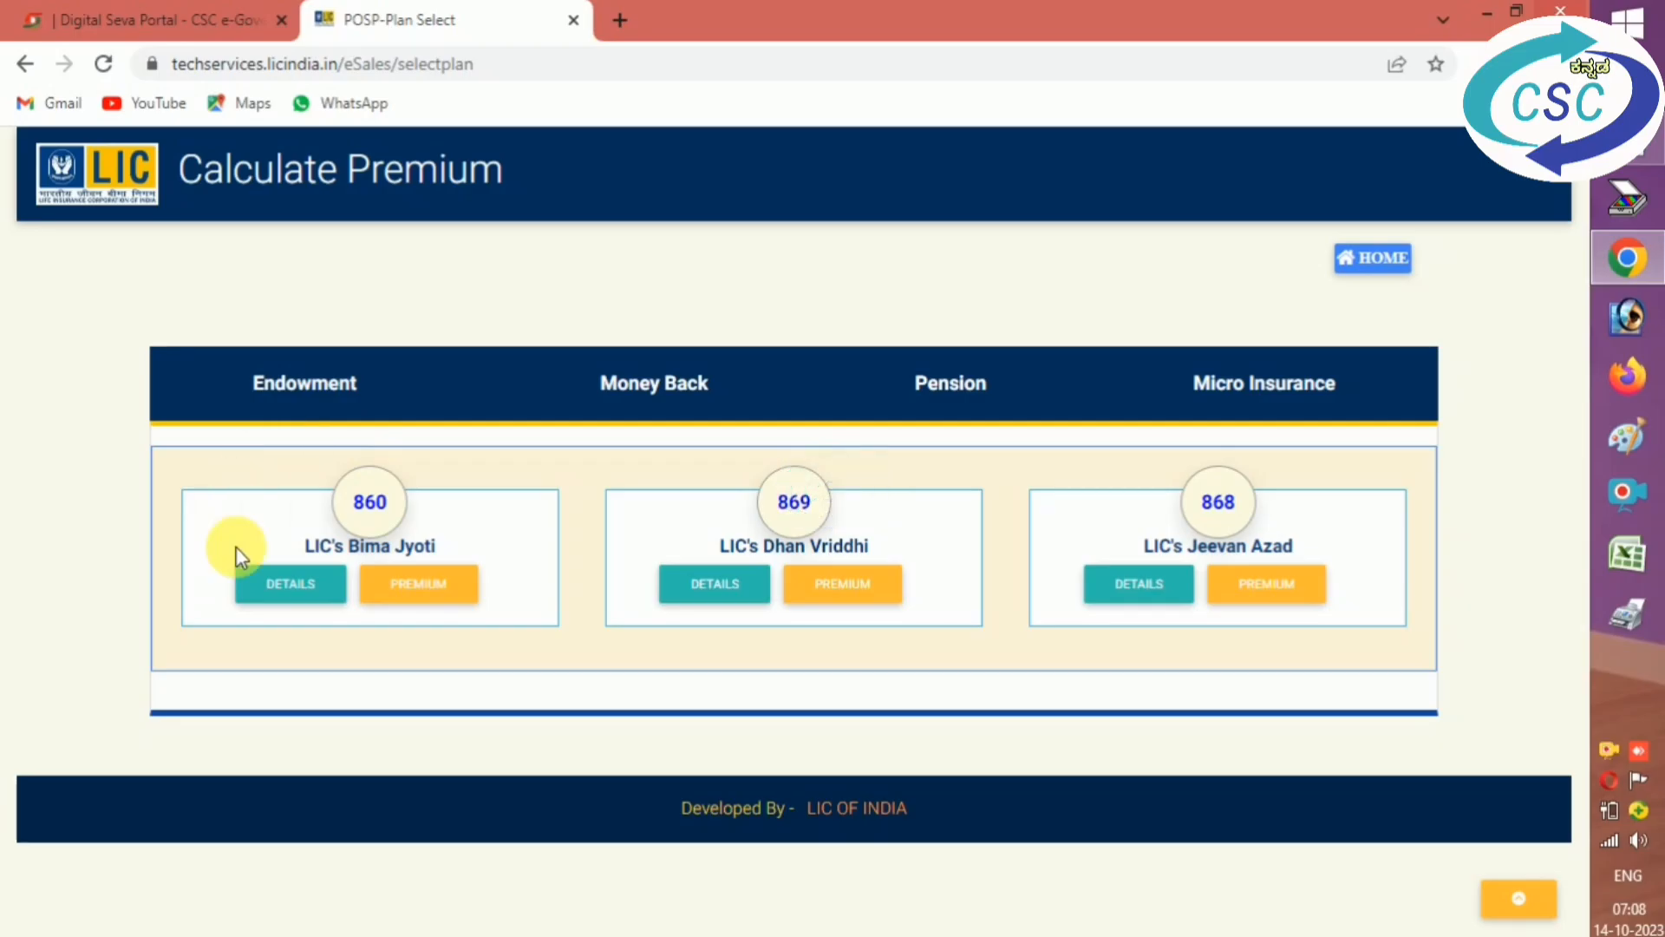
Start the premium calculation for plan 860, LIC's Bima Jyoti, and proceed with No for Covid-19 diagnosis and tax residency outside India.
left_click_drag(231, 558, 512, 642)
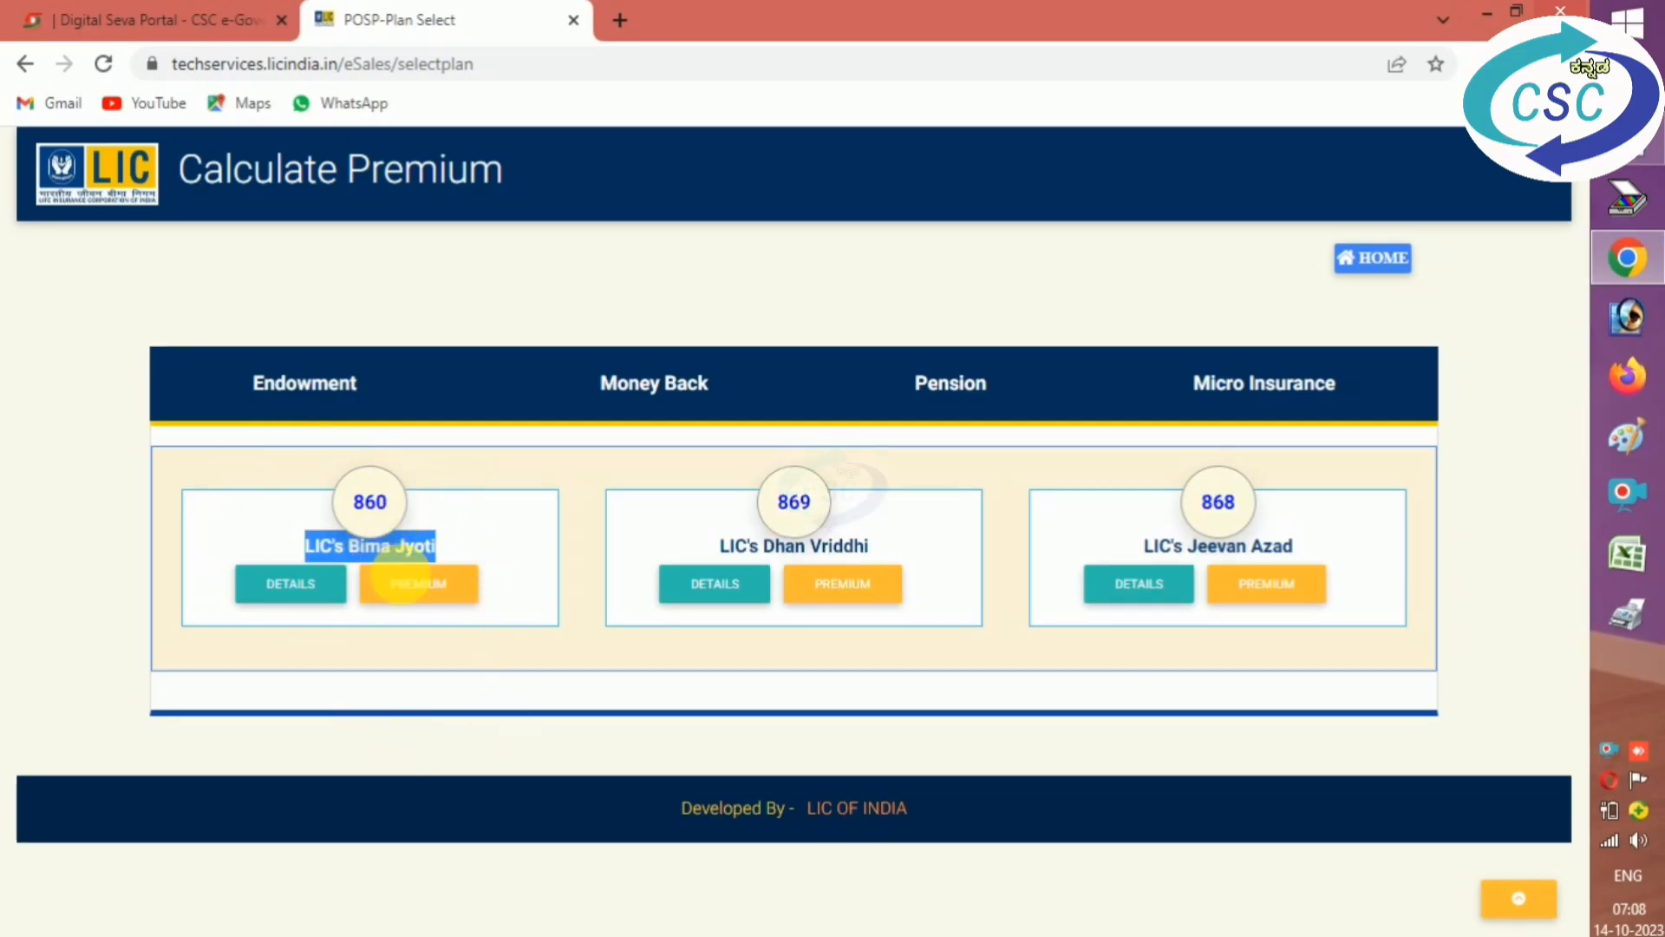
left_click(431, 597)
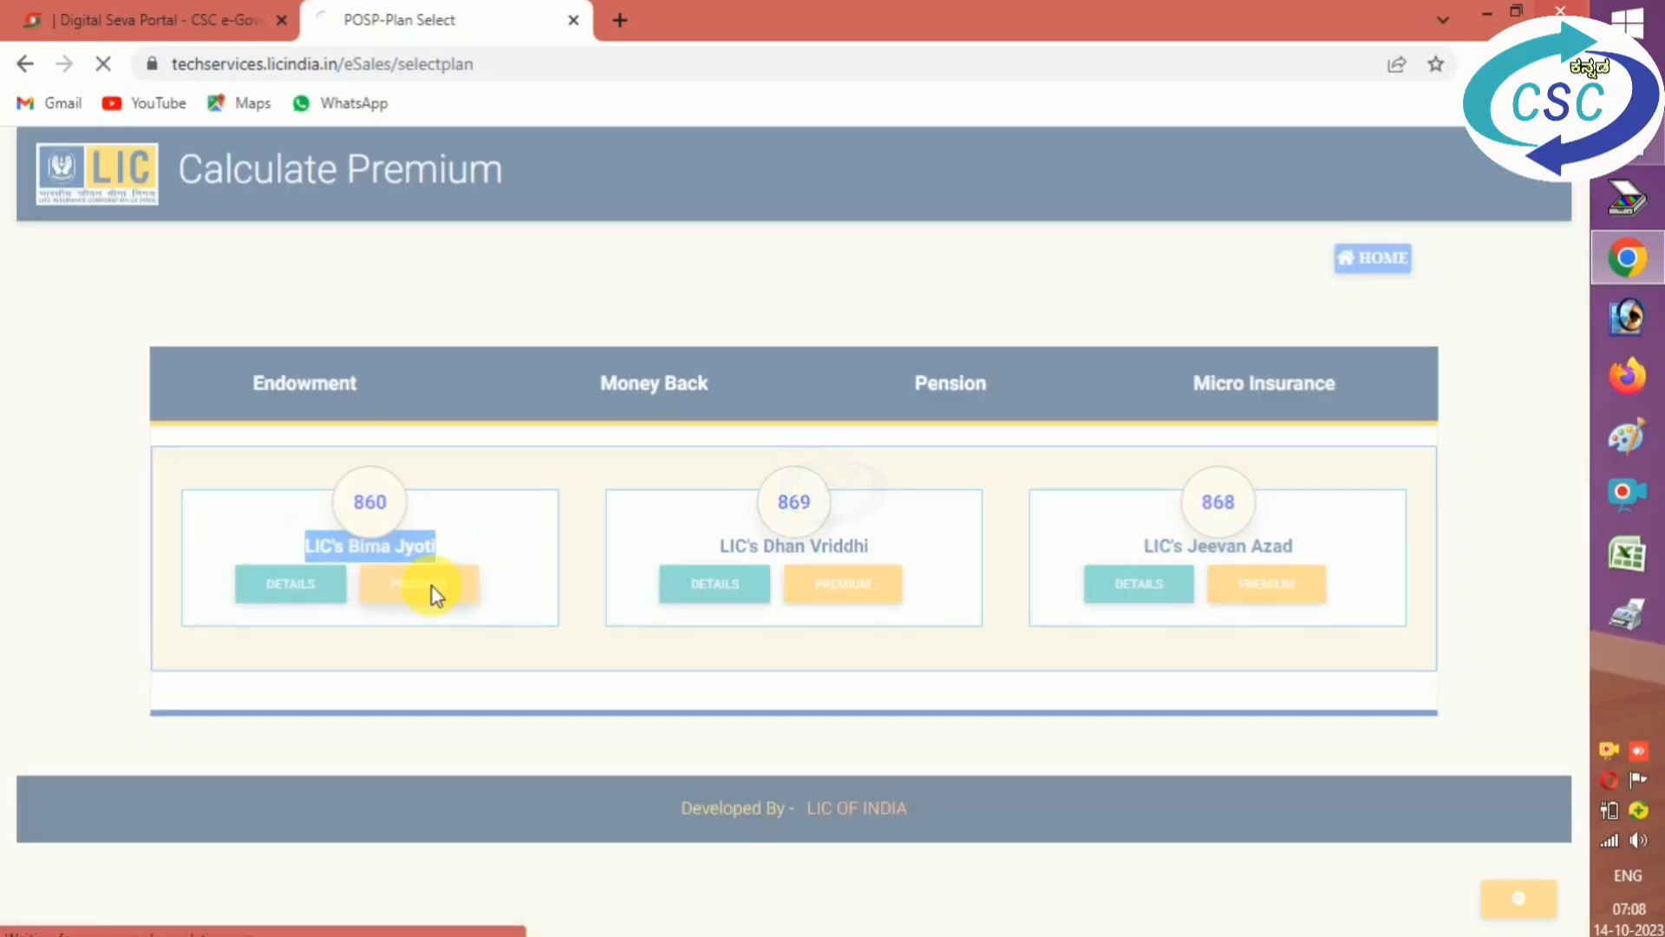
right_click(1606, 752)
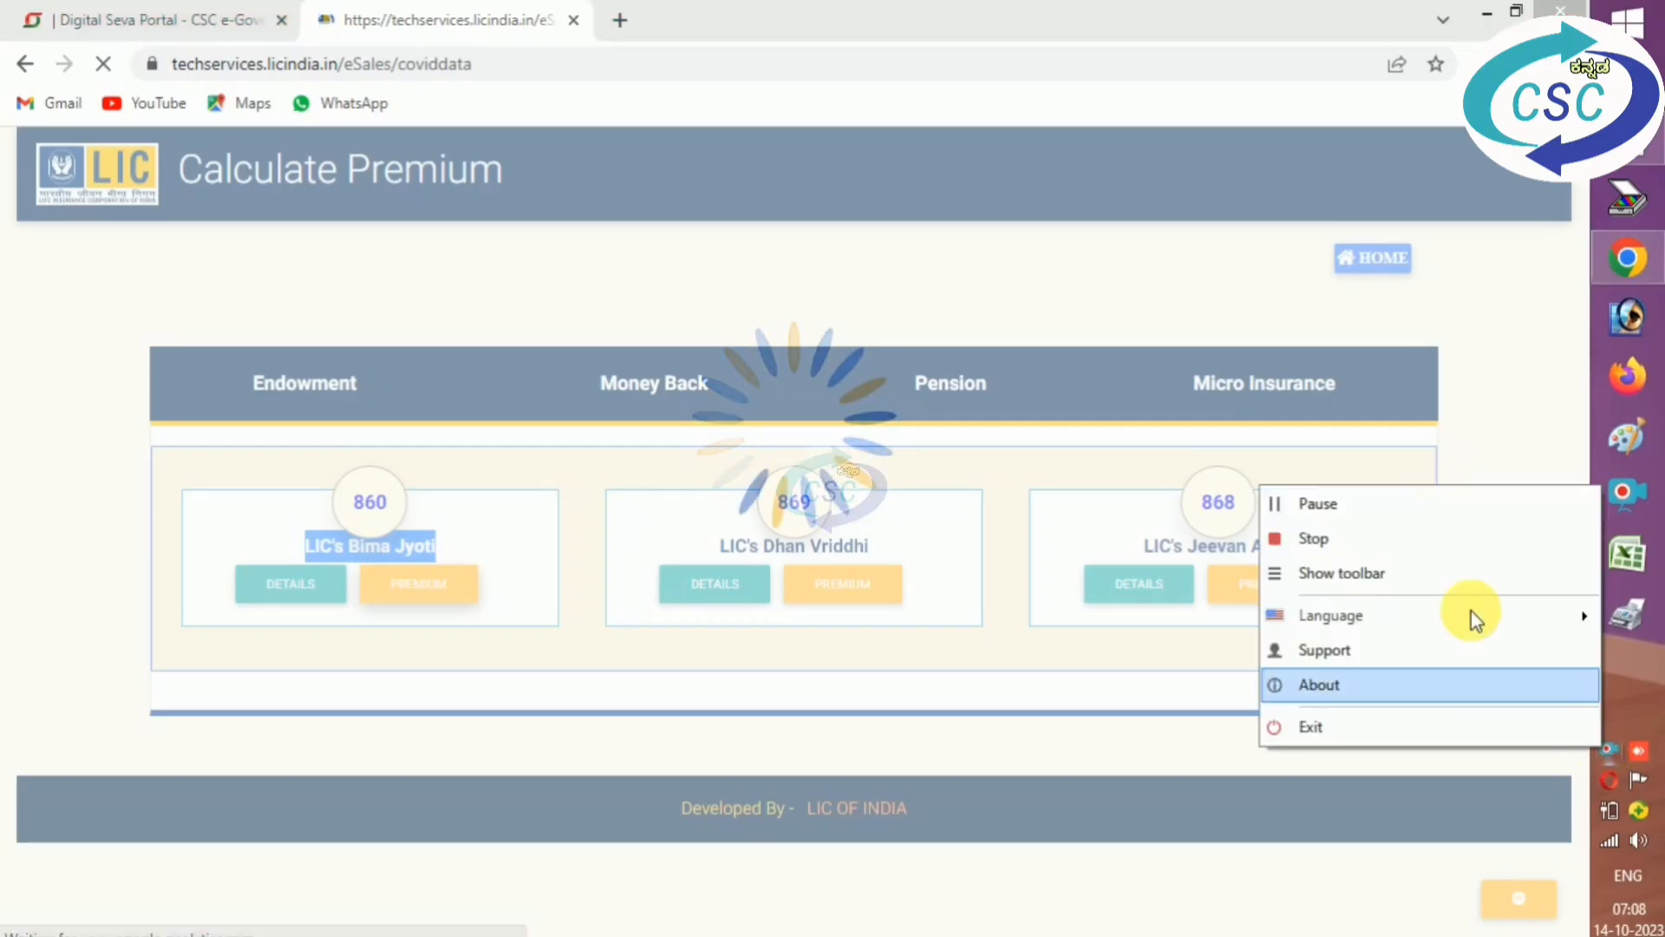
left_click(1336, 518)
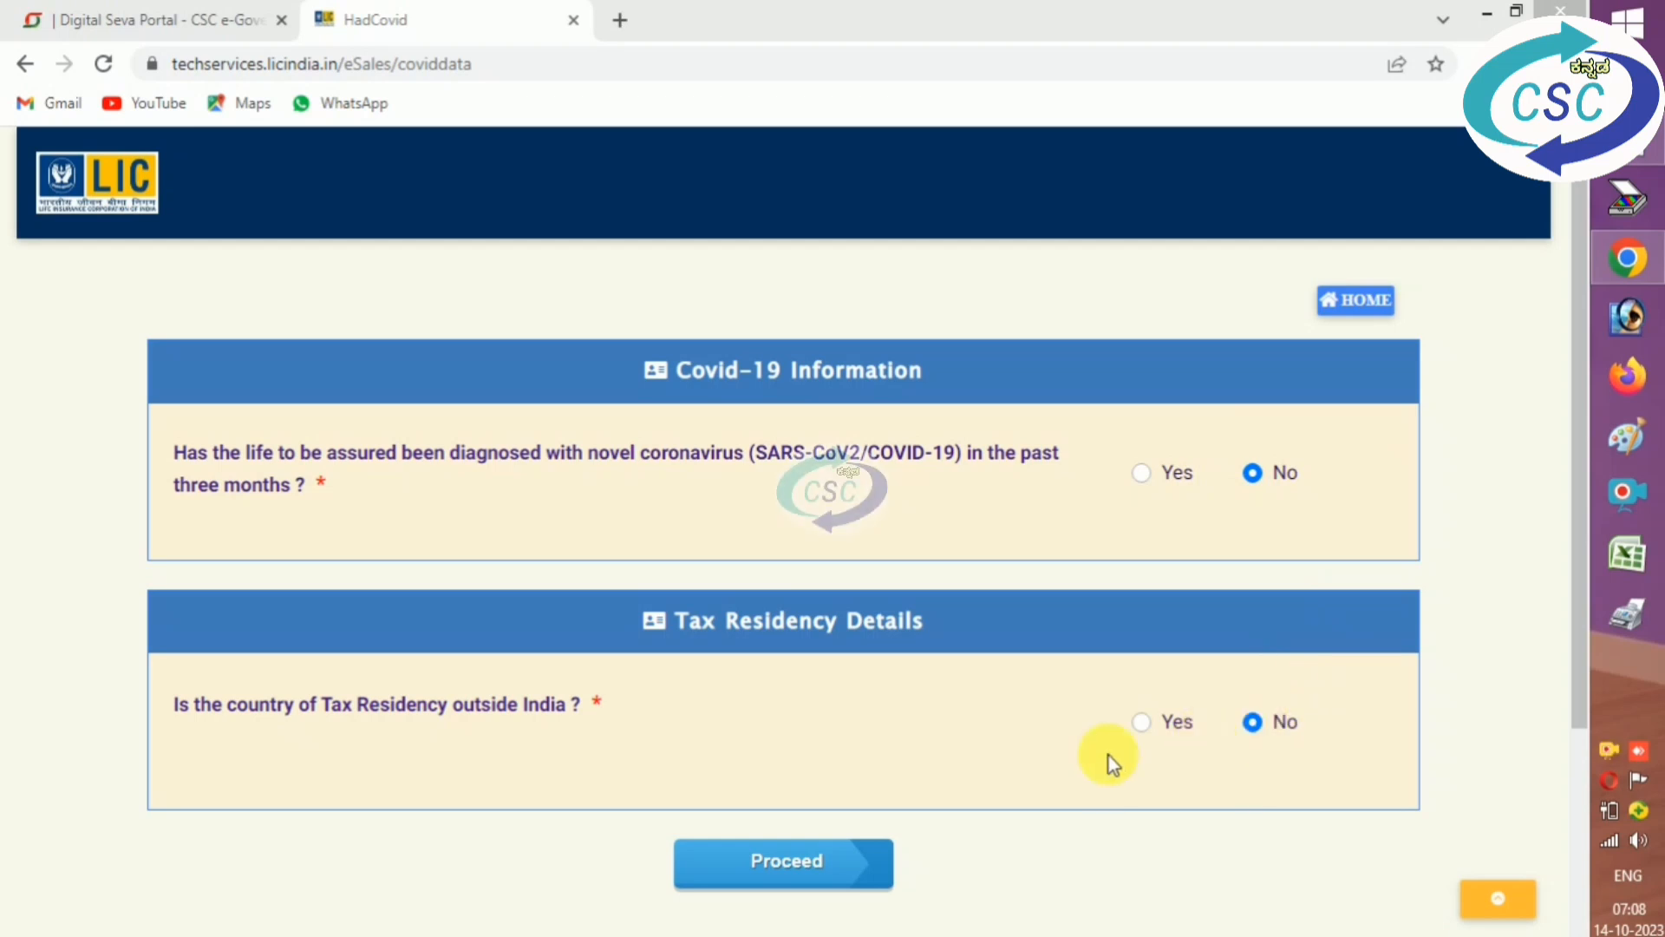
left_click(798, 875)
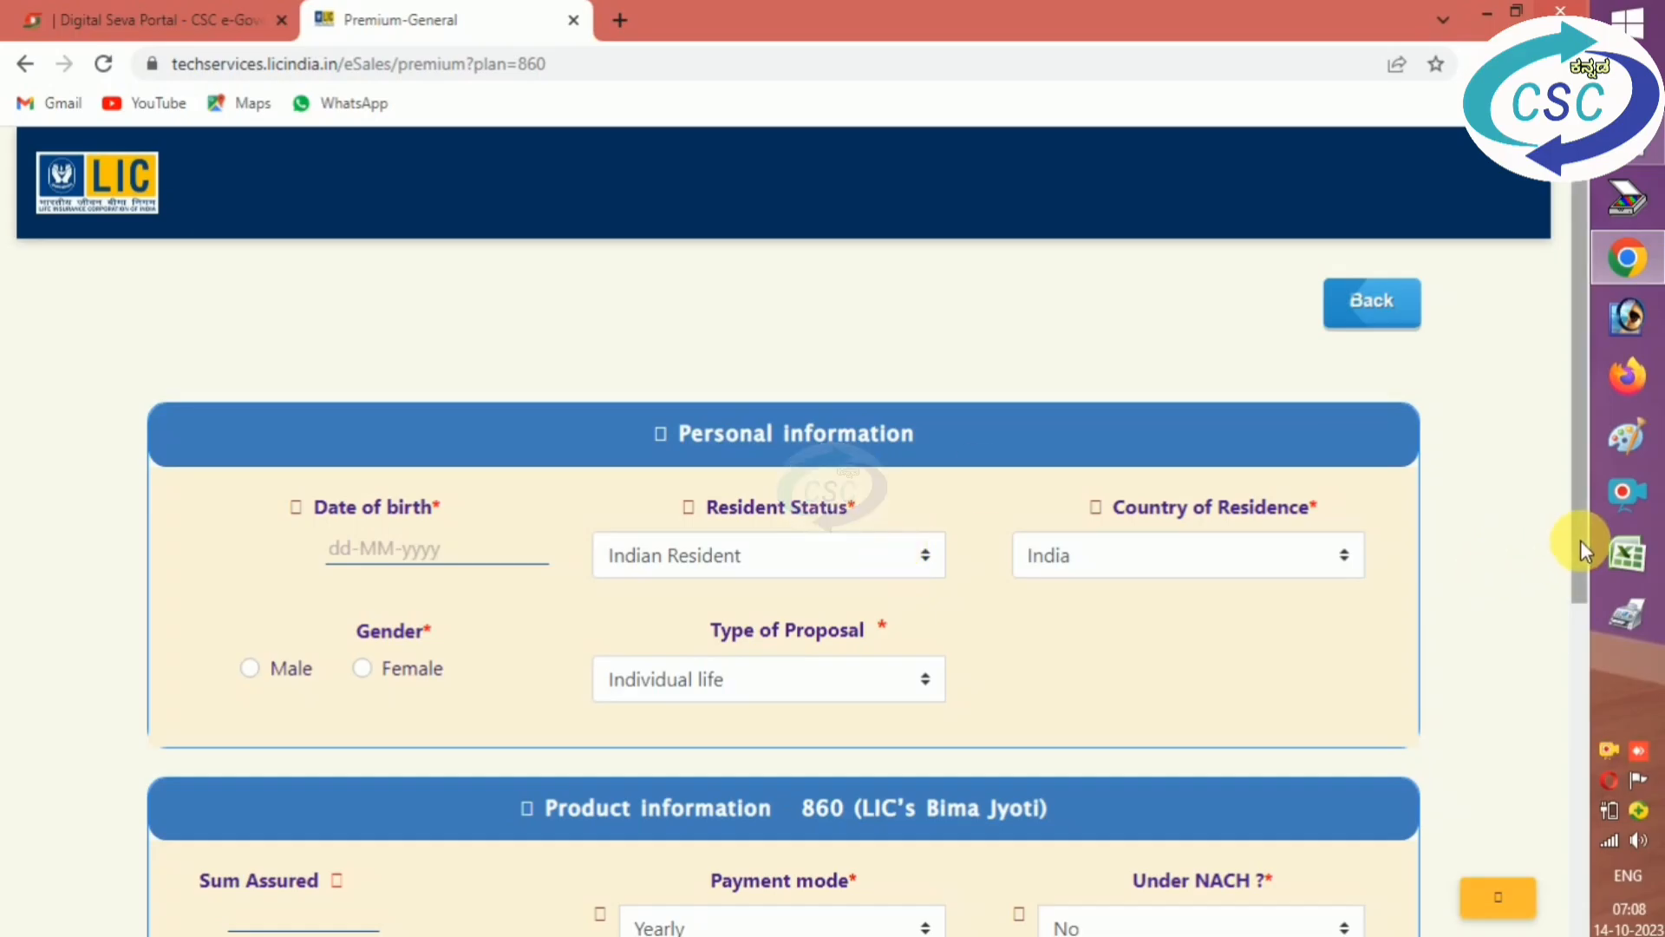
Enter the applicant's date of birth and set the gender to Male in the personal information.
left_click_drag(1580, 545, 1603, 669)
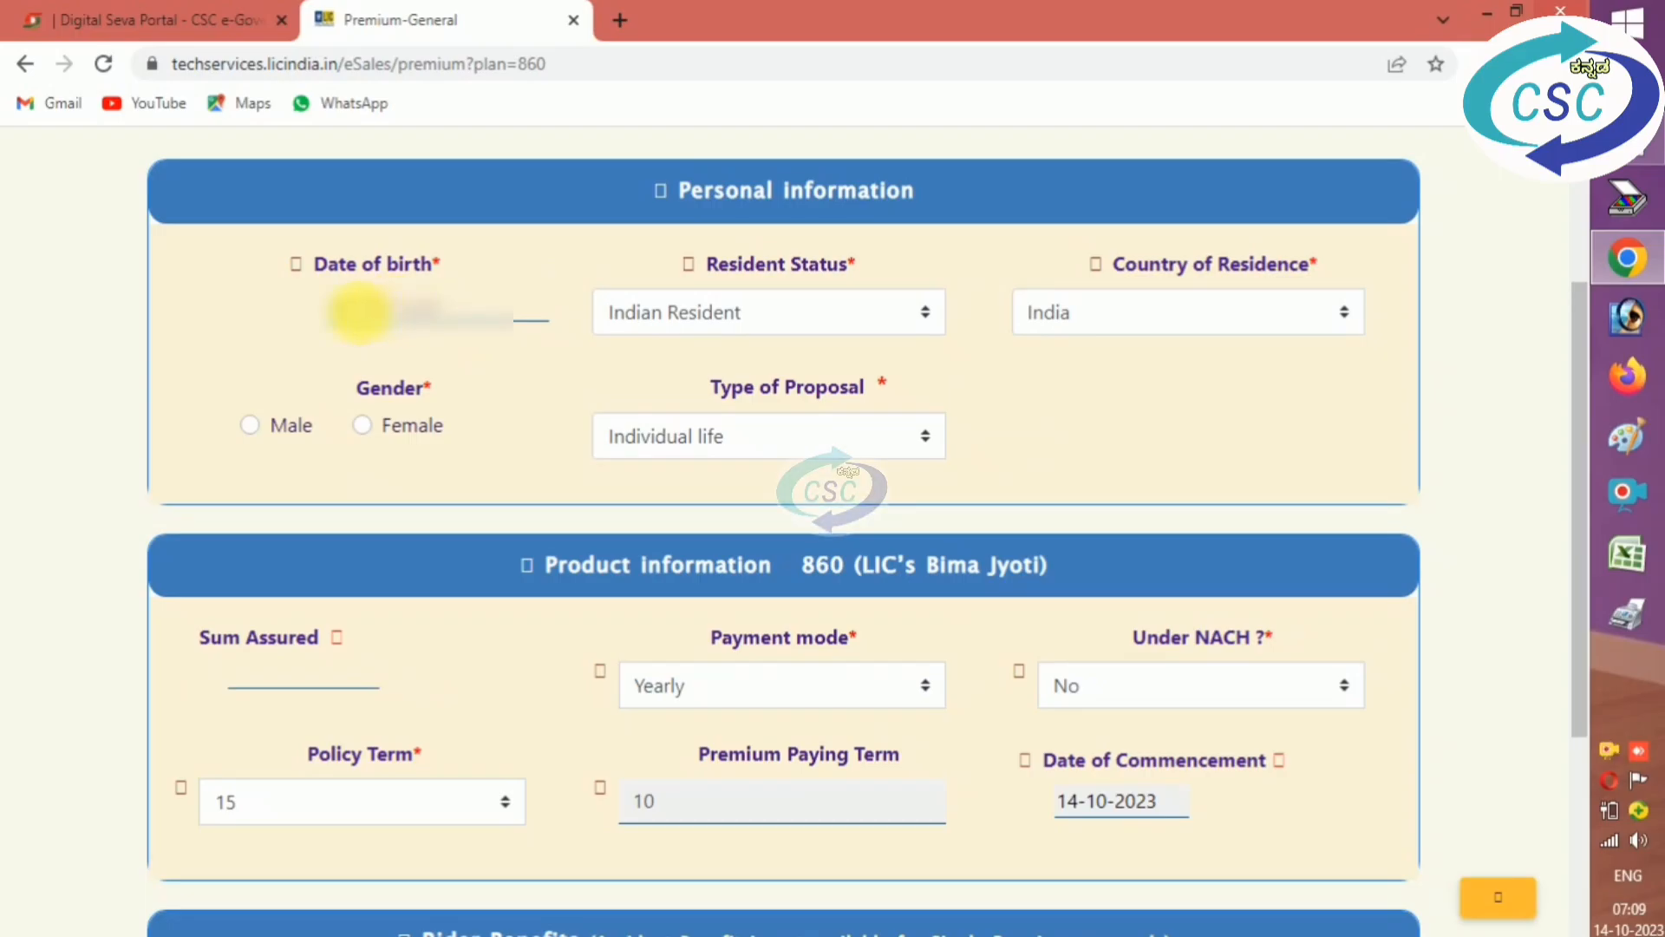
left_click(358, 309)
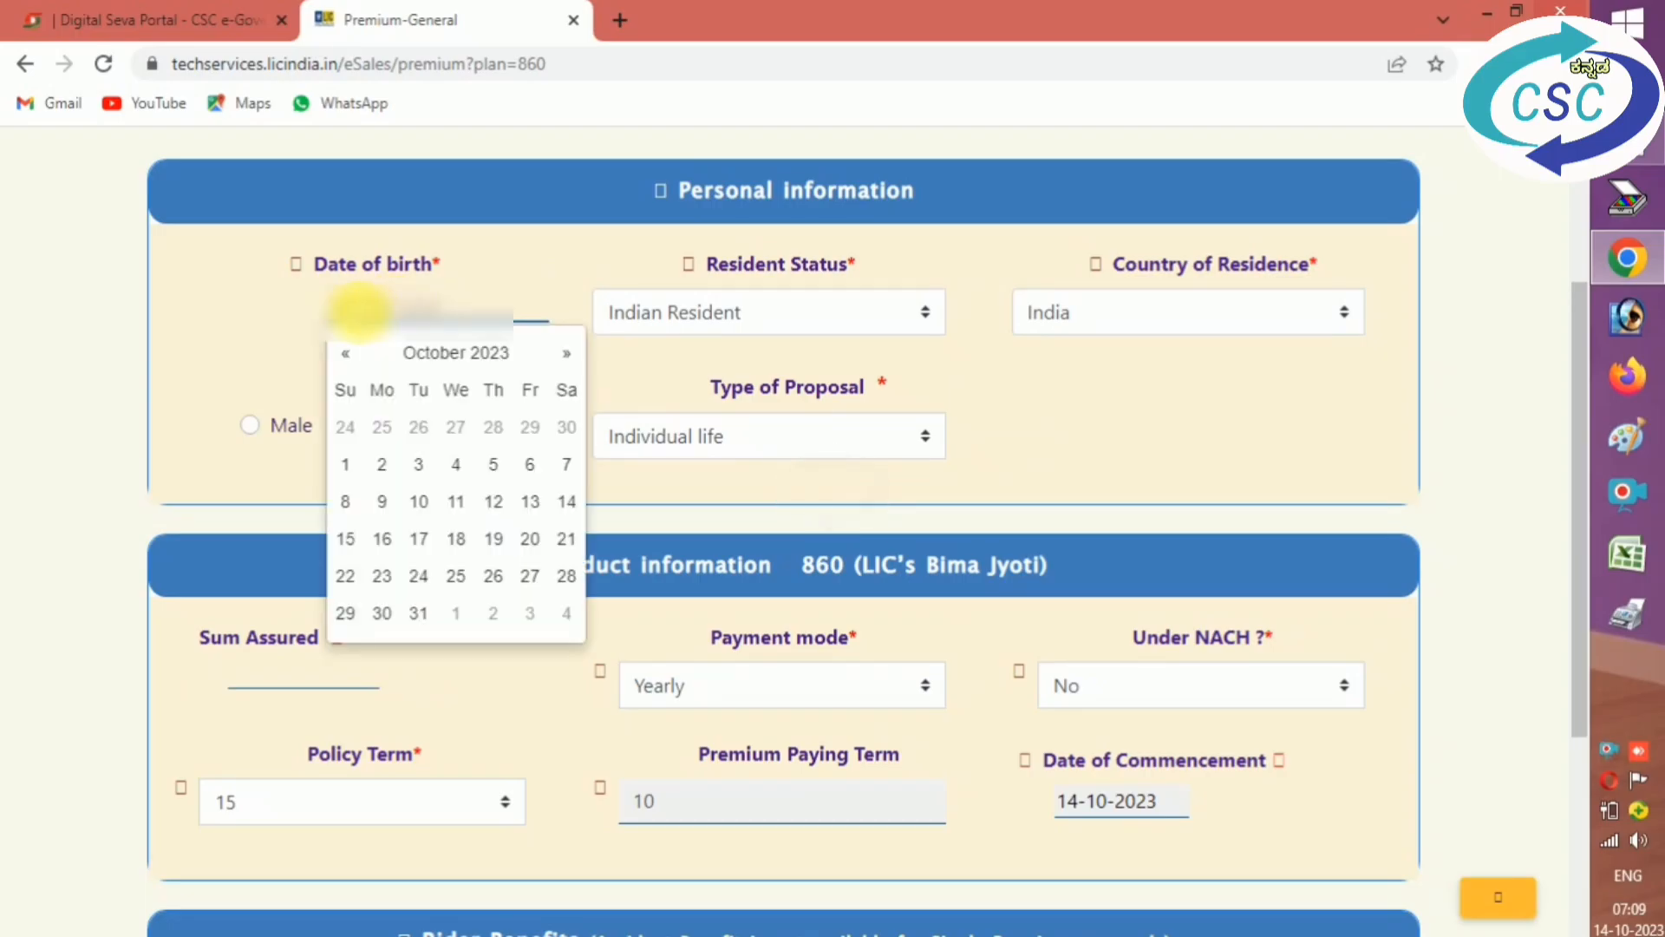
type("00-08-199")
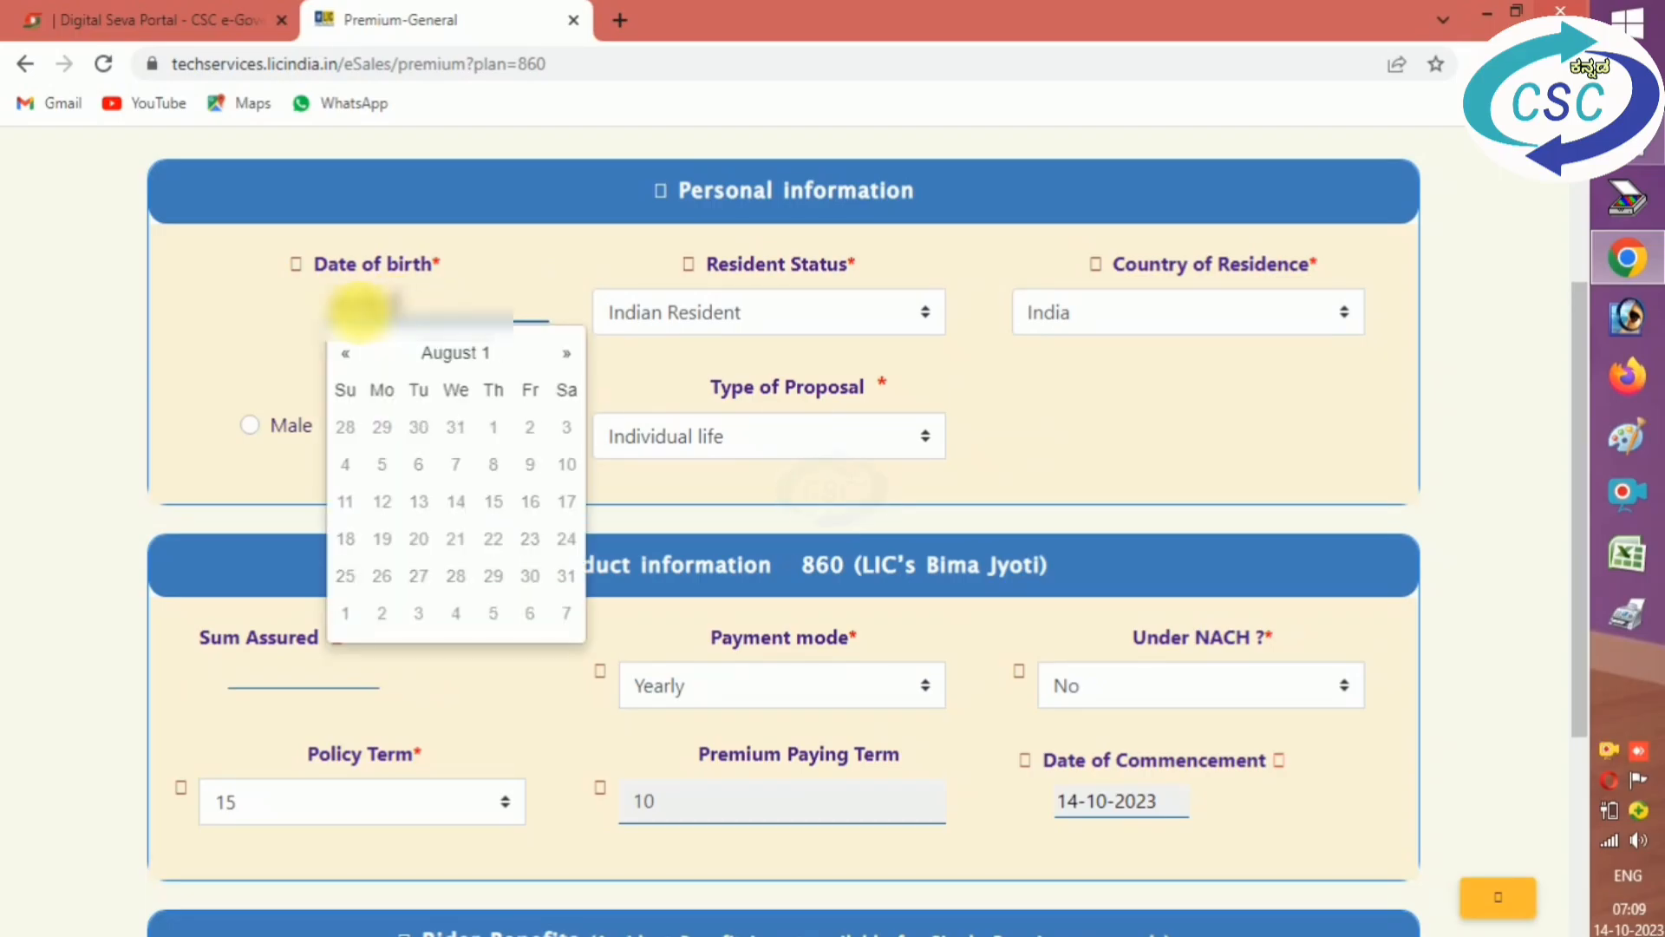
type("0")
left_click(1059, 393)
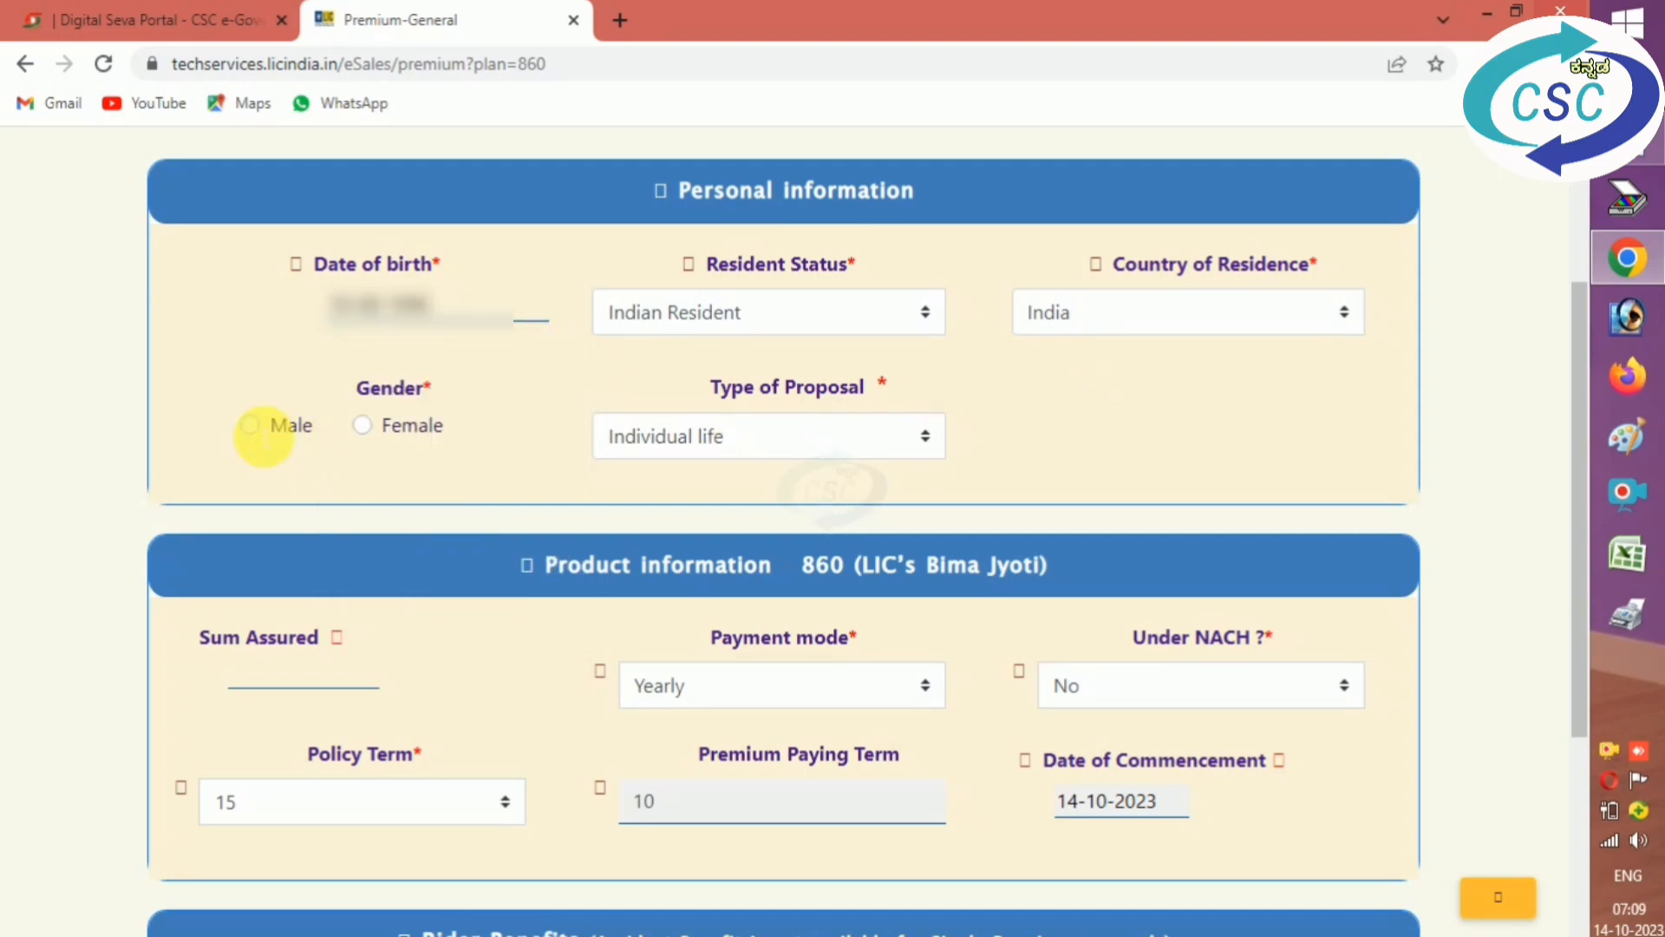
left_click(250, 425)
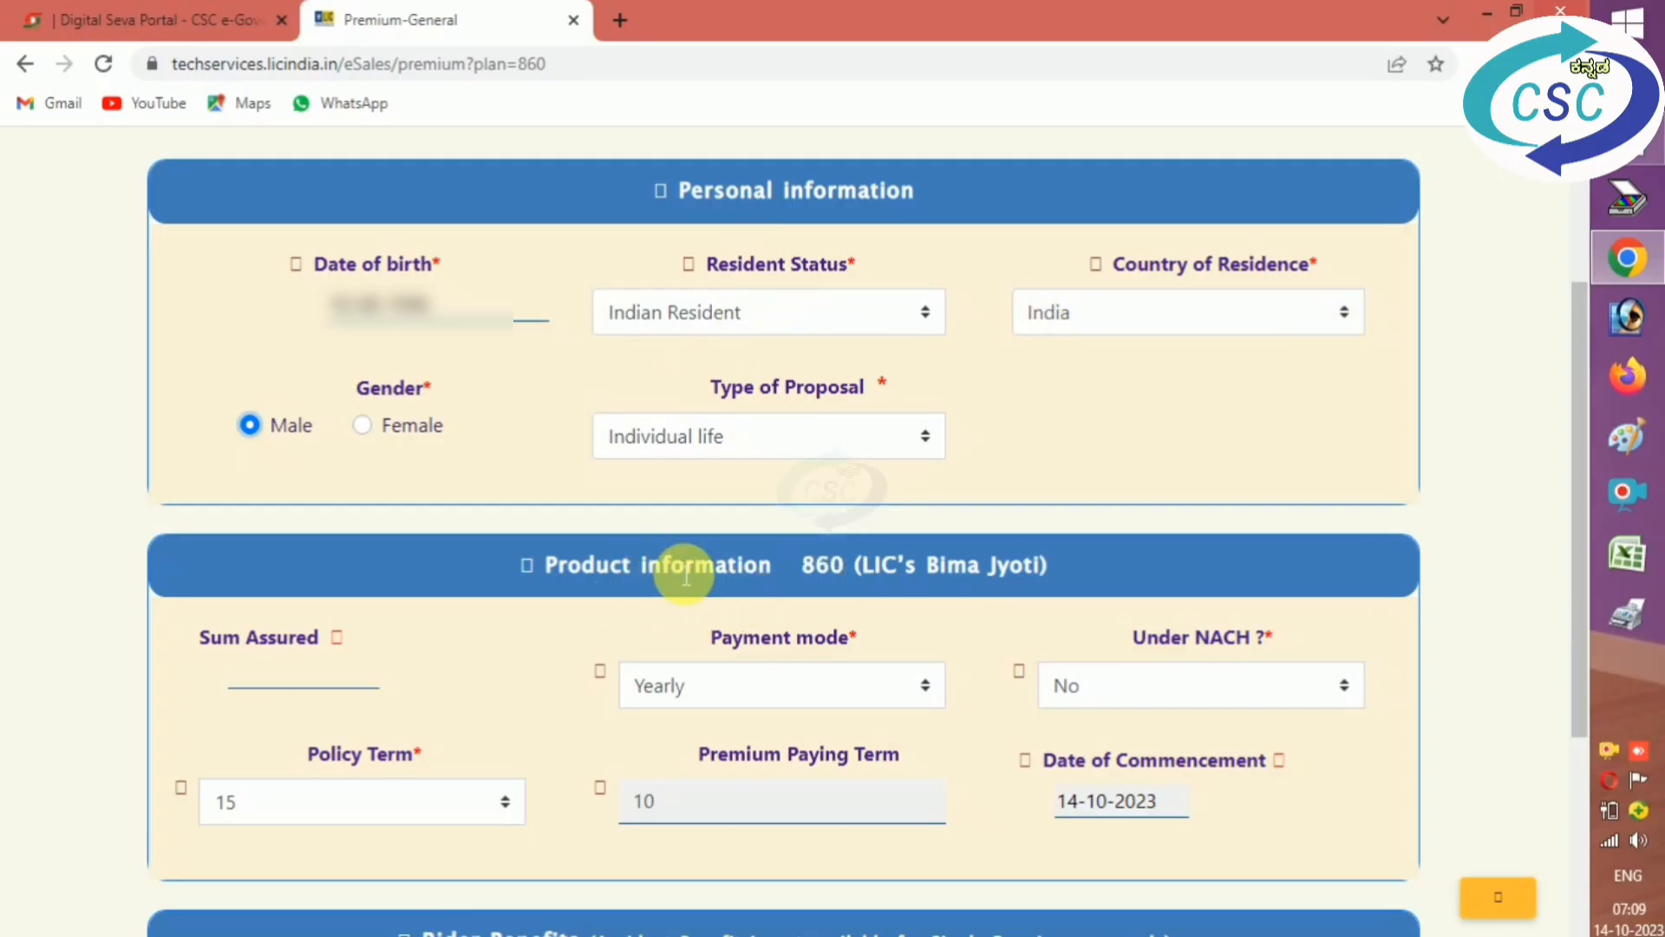
Set the Sum Assured to 100000 in the Bima Jyoti product information.
left_click(272, 686)
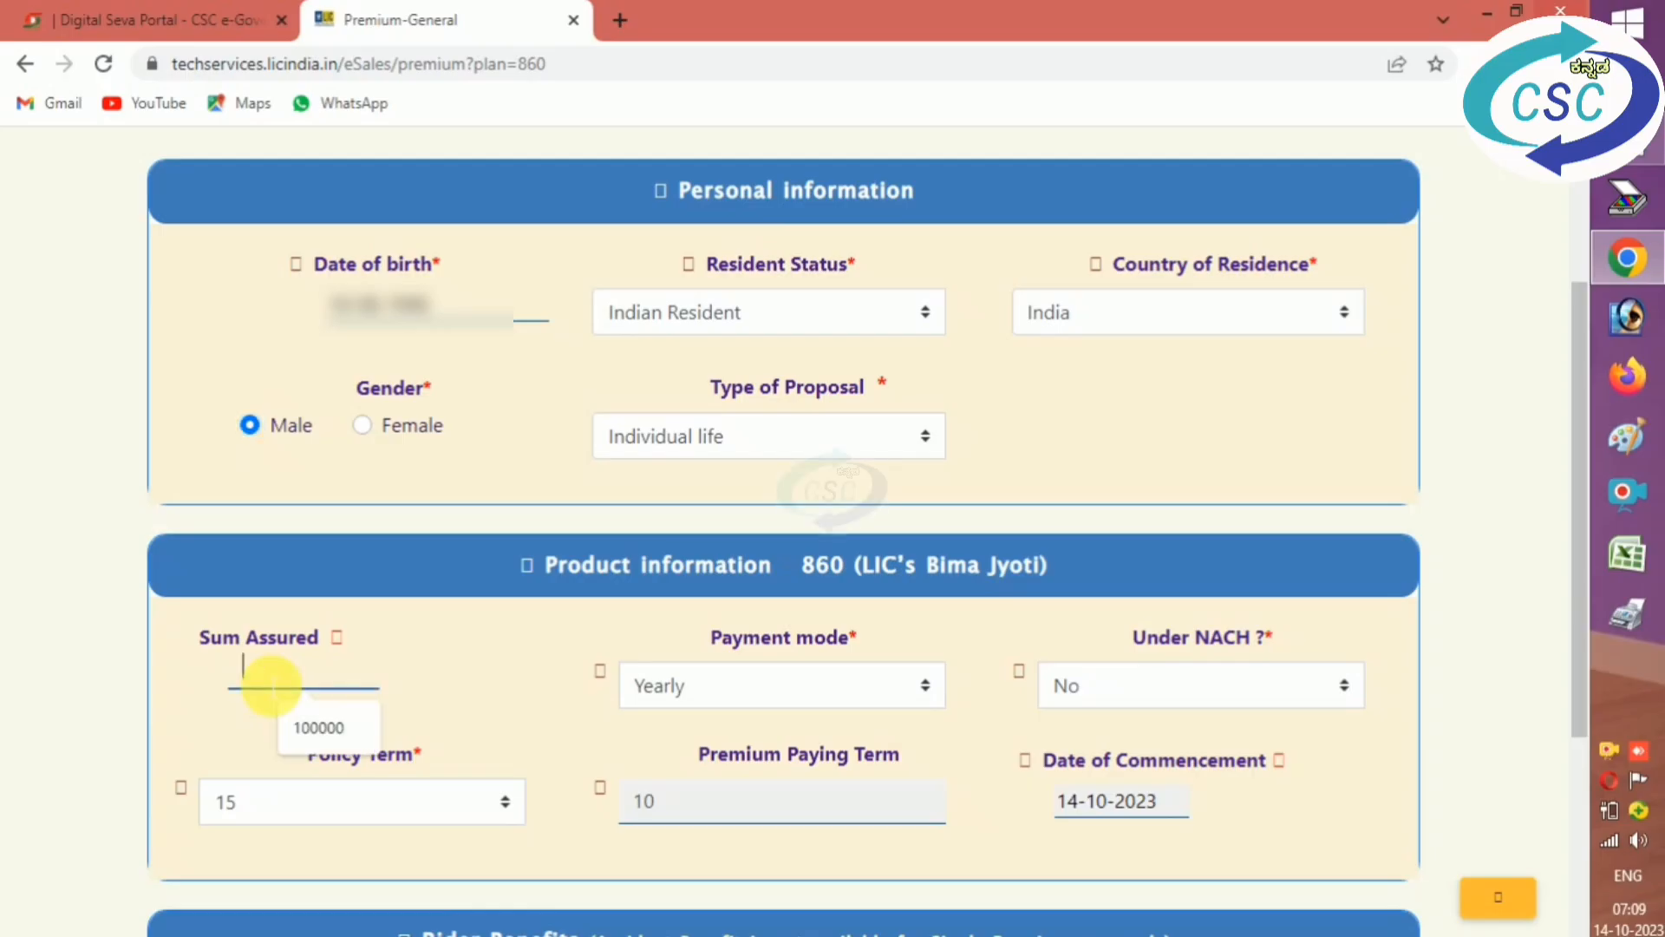
type("100")
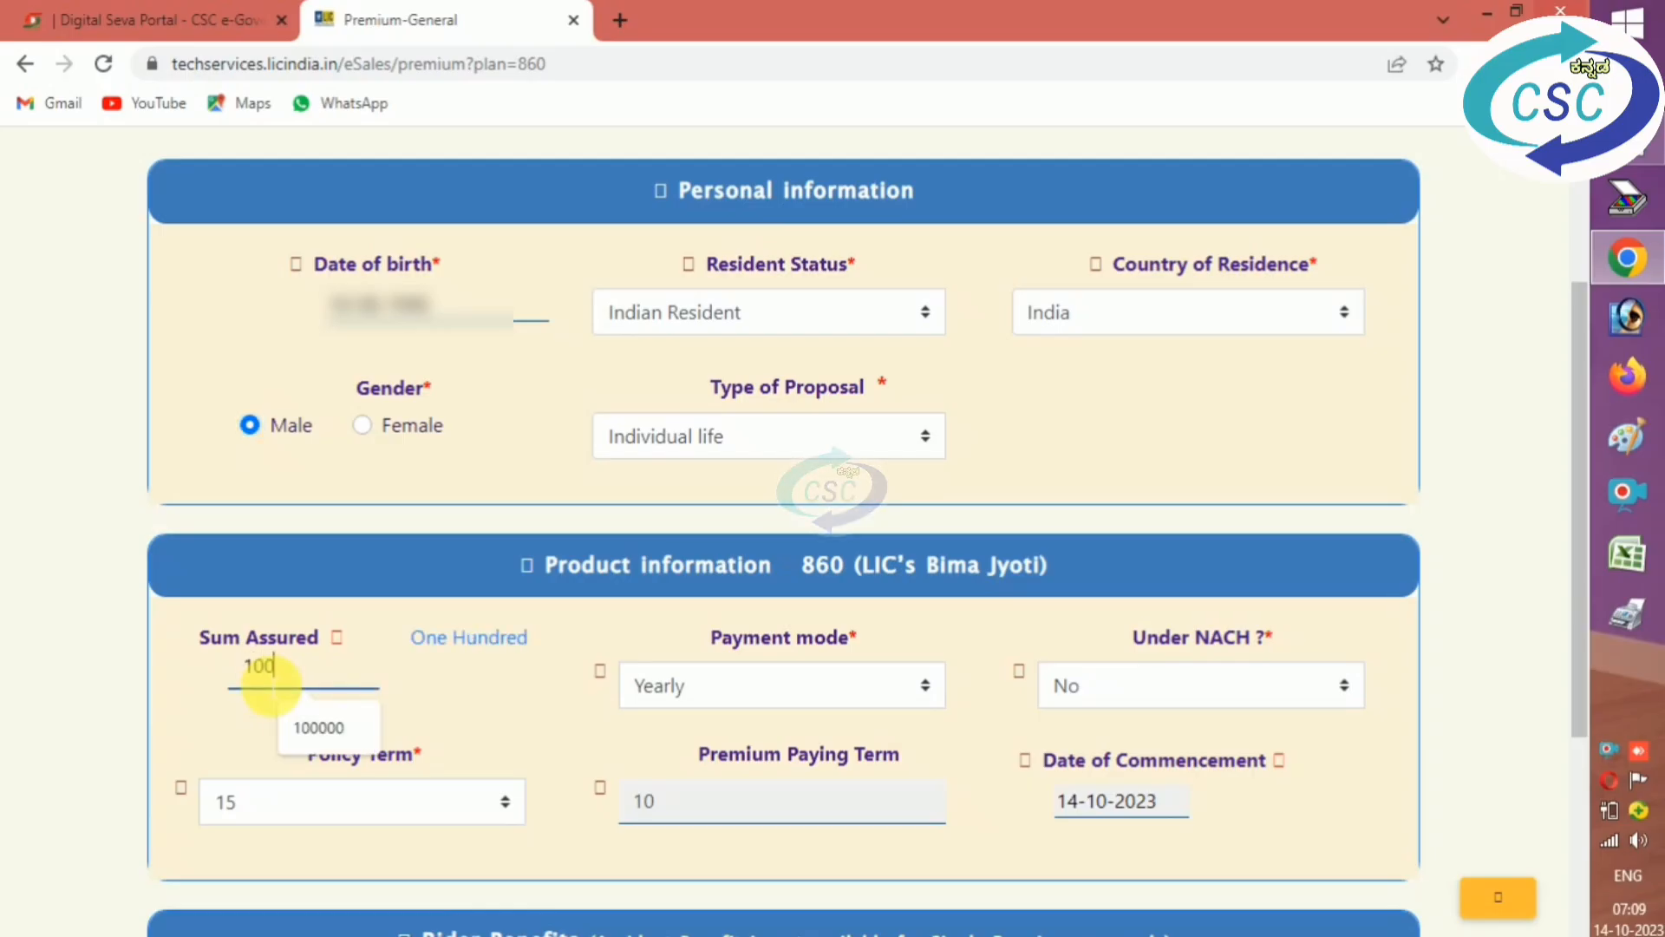
type("000")
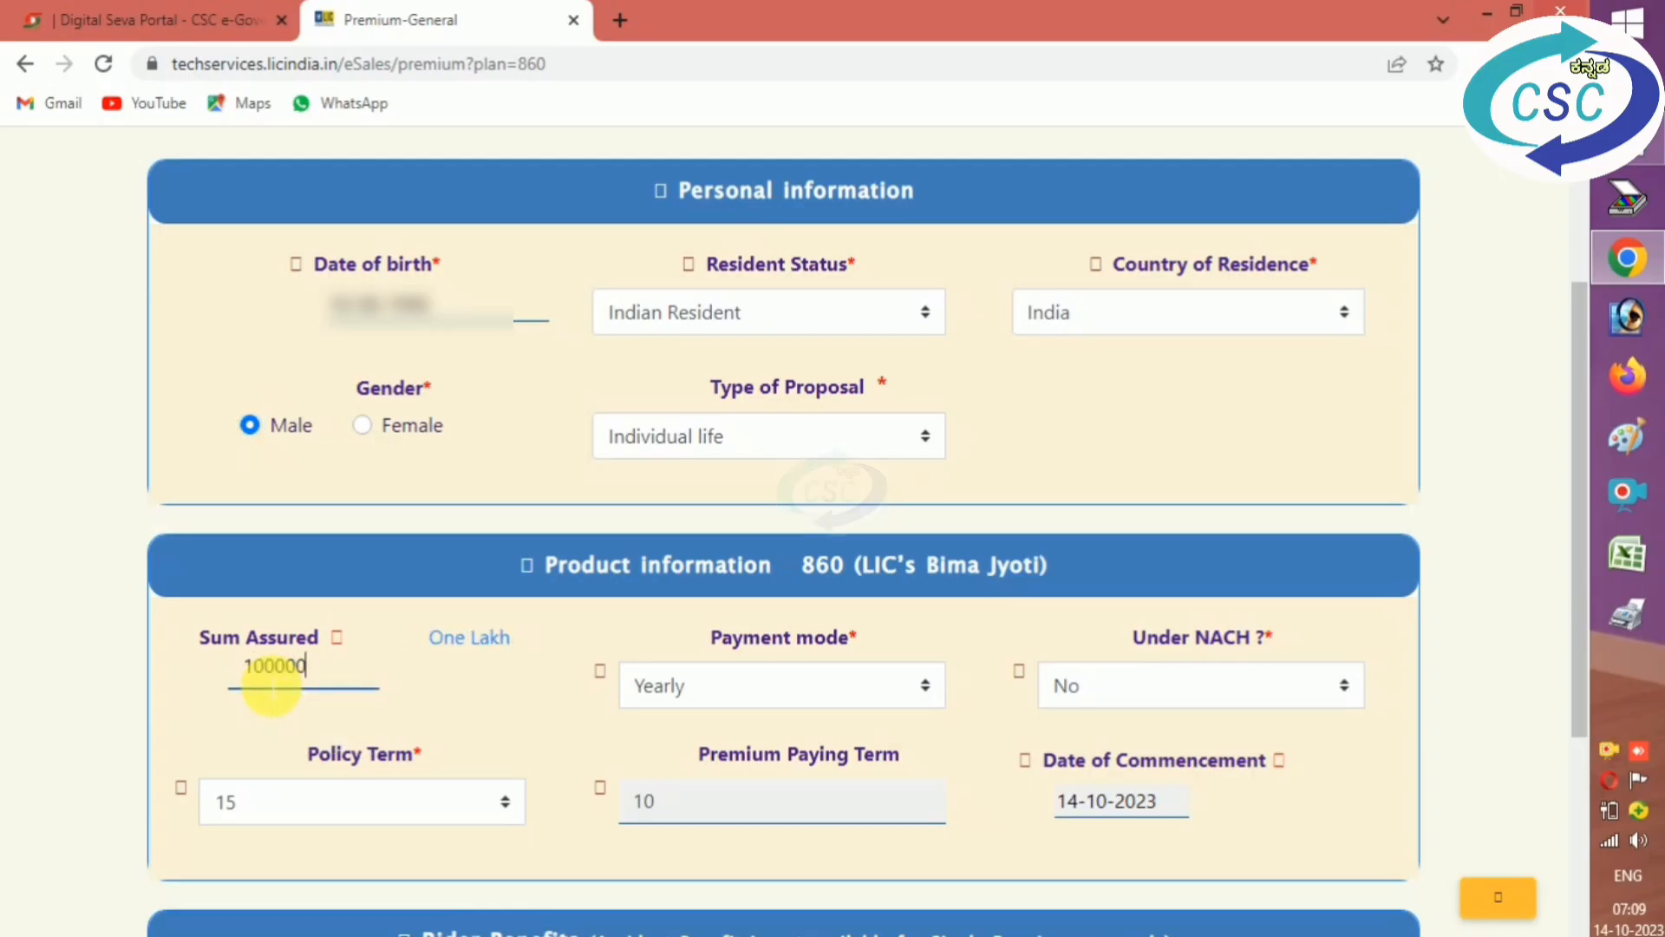
left_click_drag(473, 733, 477, 758)
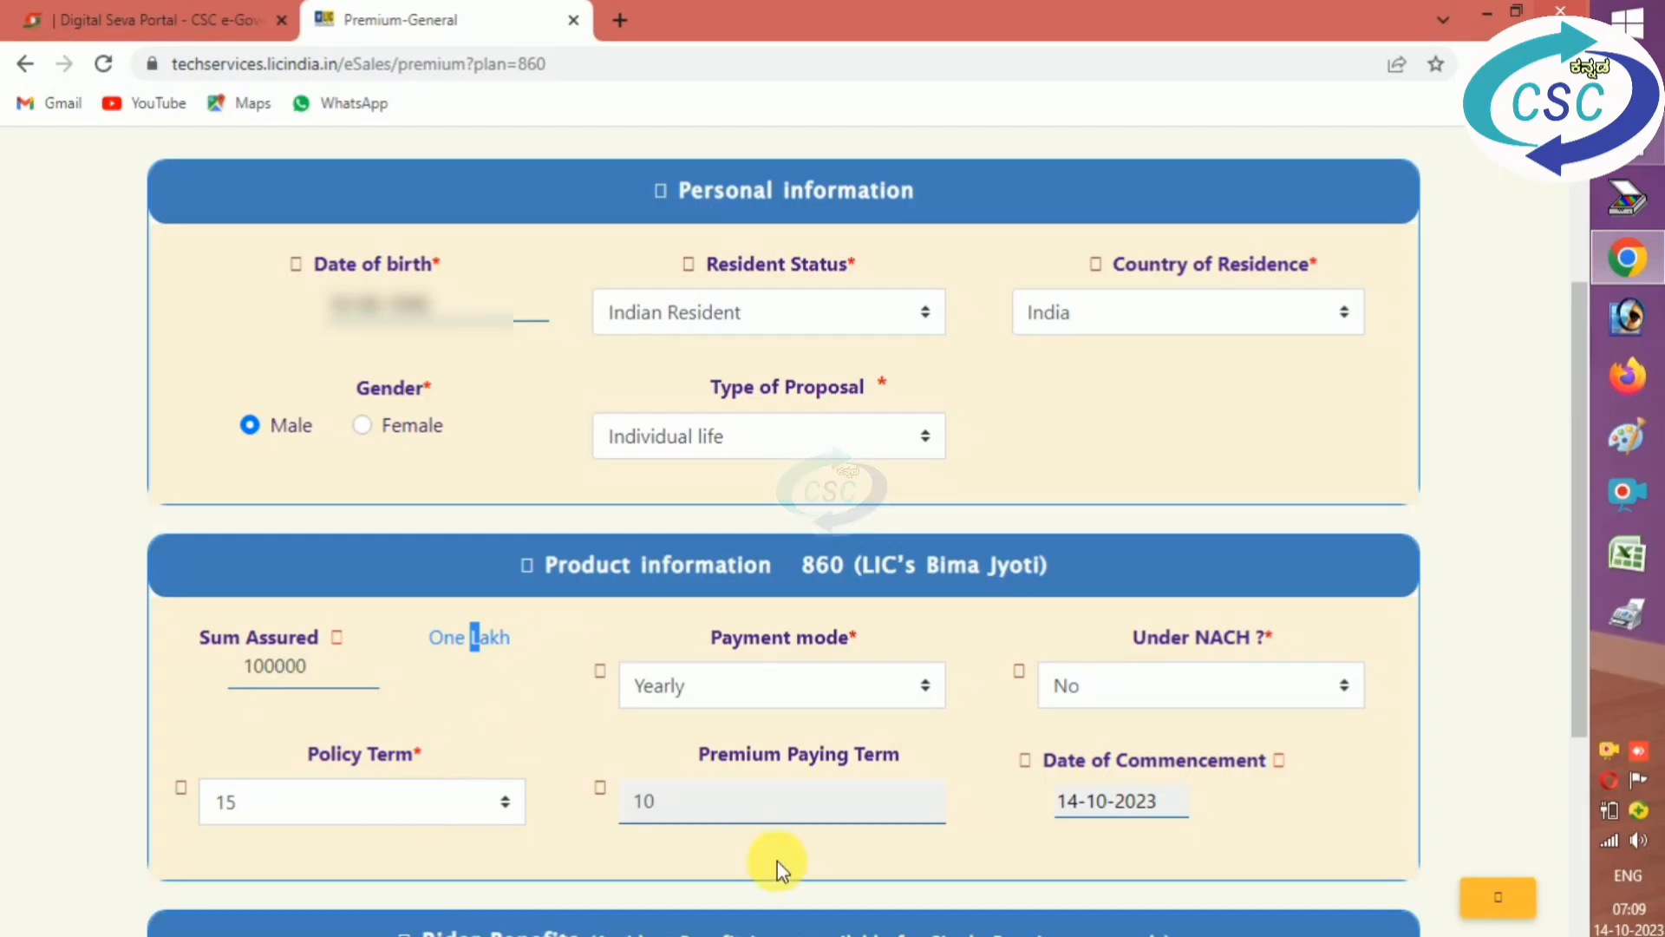
Calculate the premium for the entered Bima Jyoti product details.
left_click(795, 836)
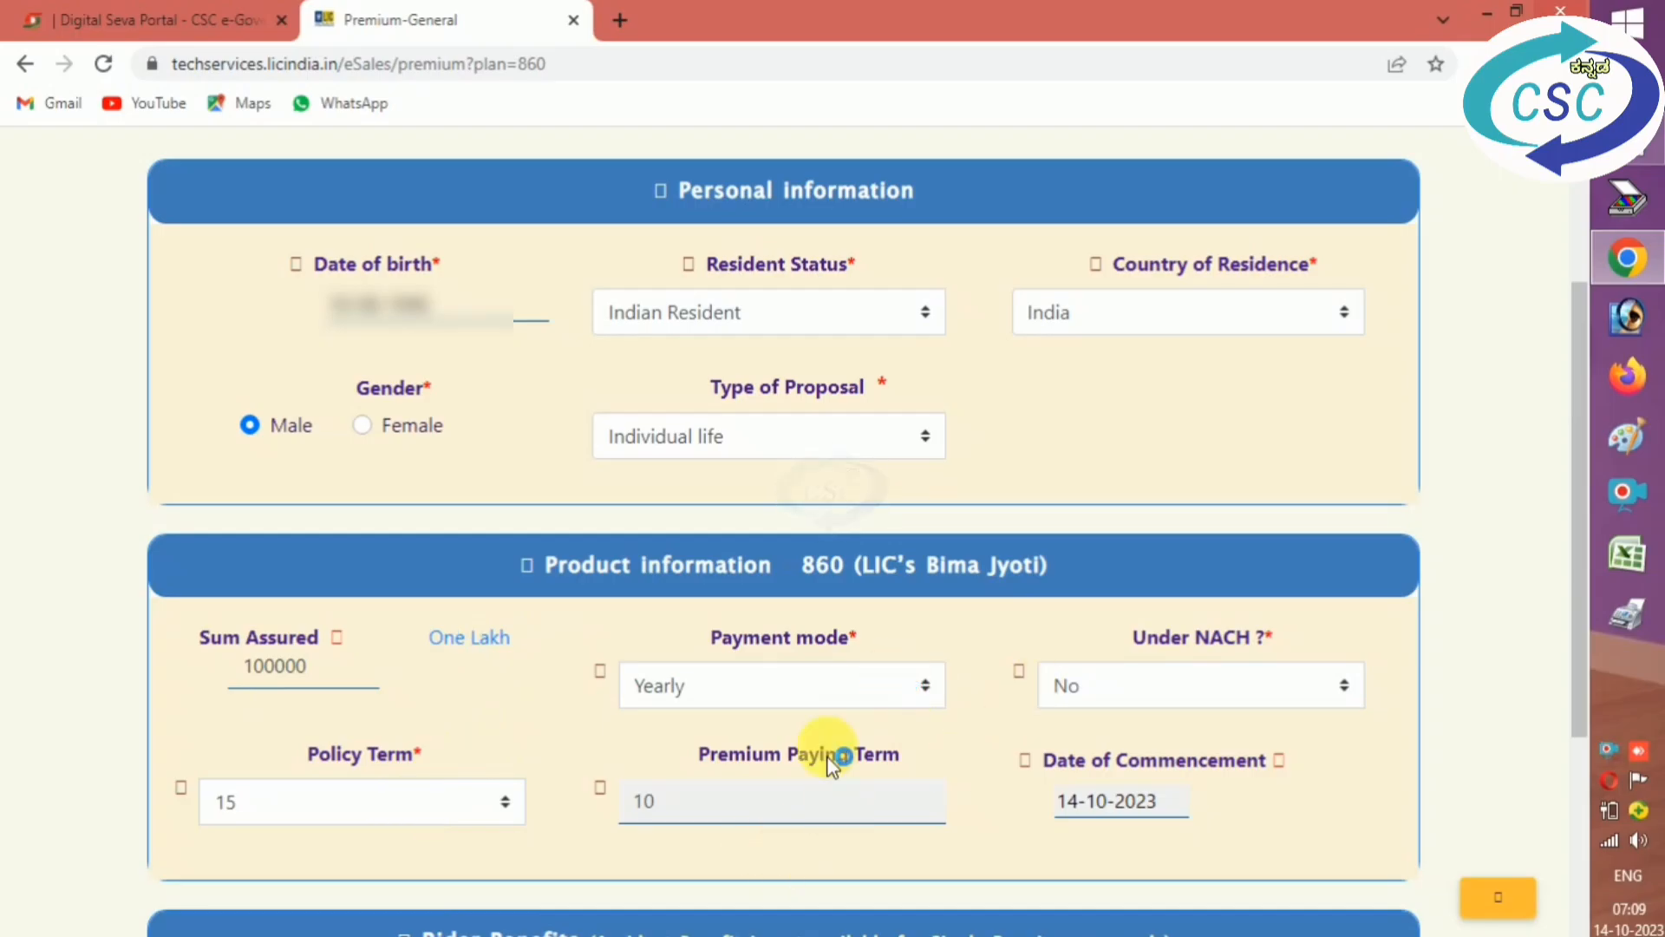
right_click(1609, 751)
left_click(1399, 503)
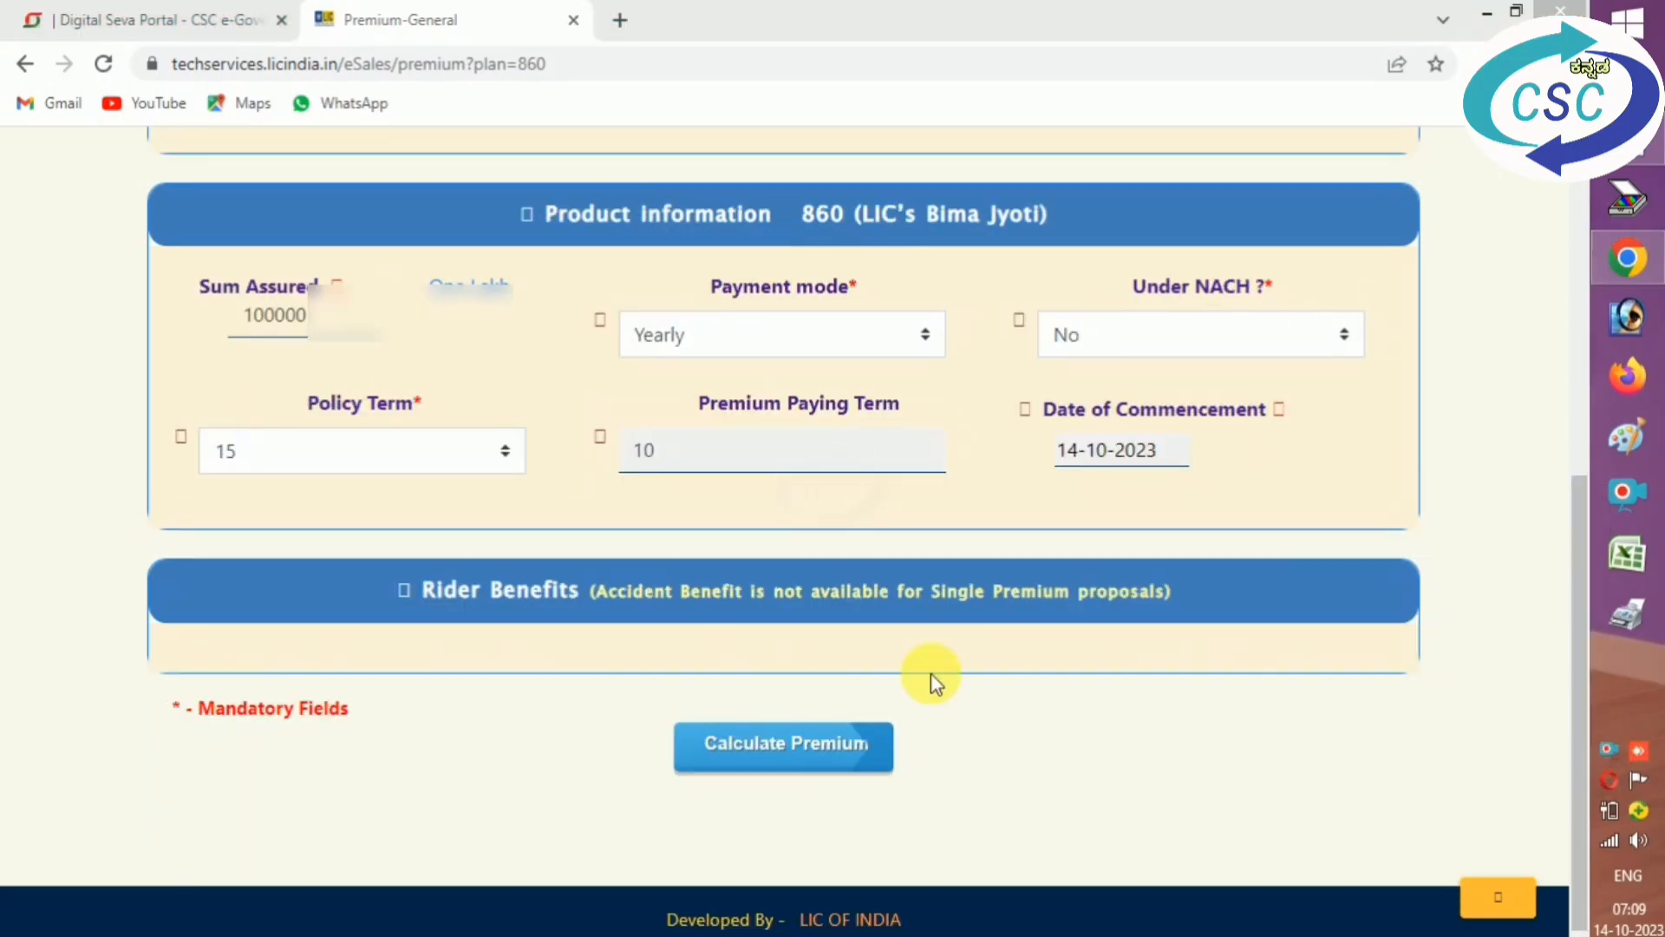
left_click(784, 741)
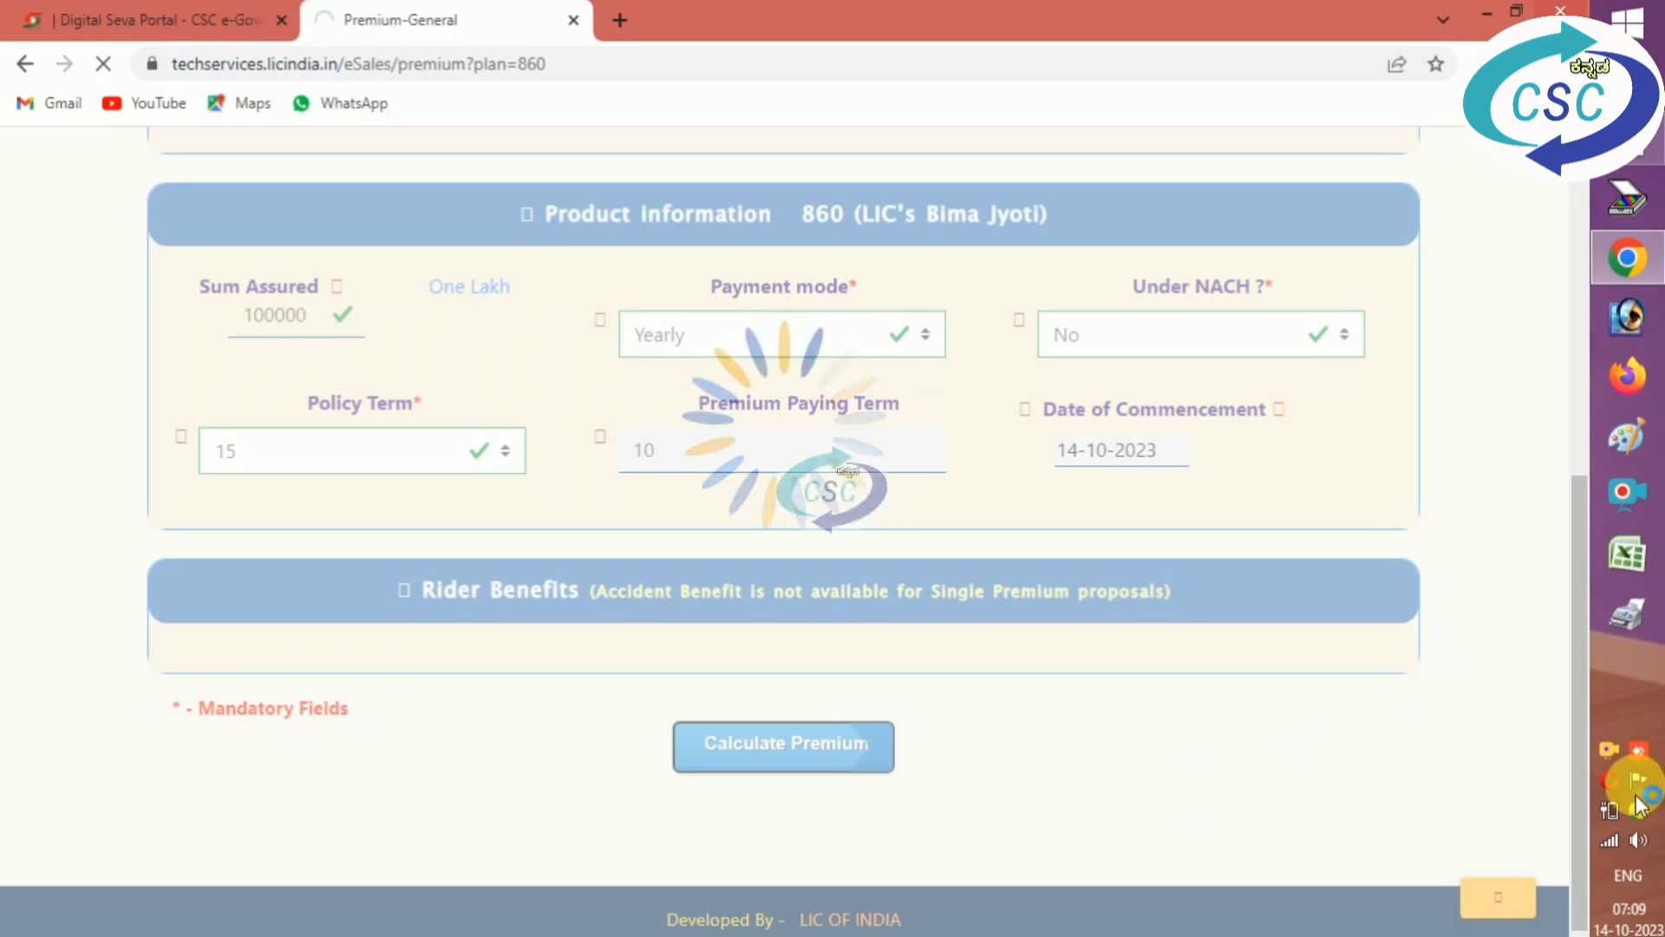
right_click(1613, 772)
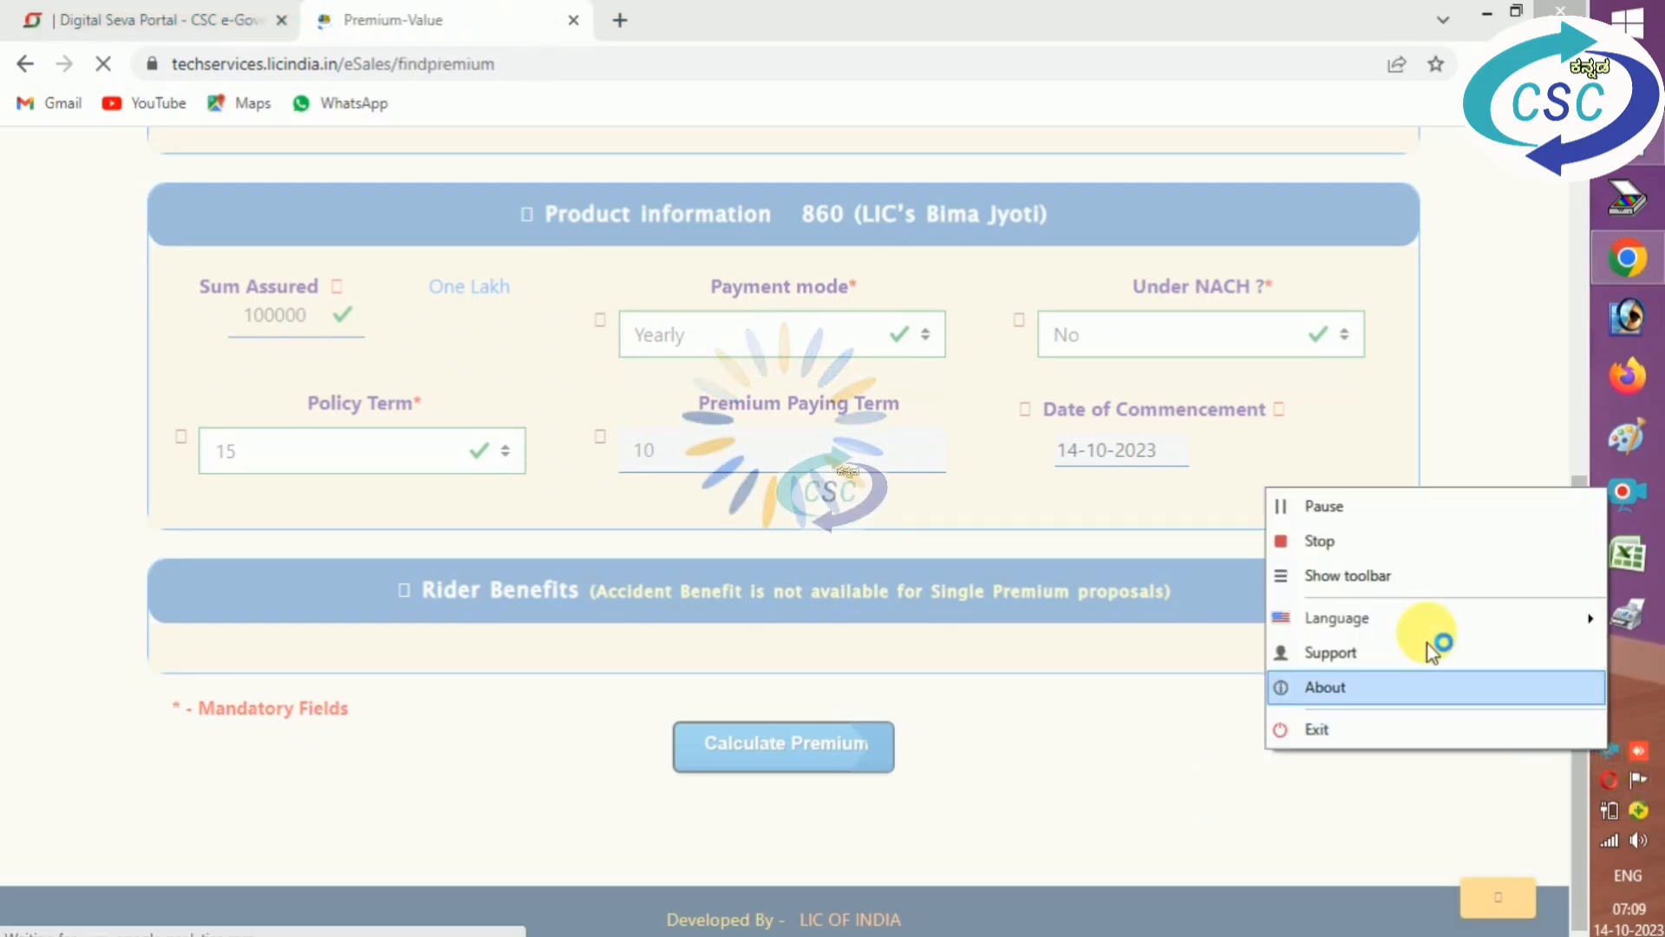
left_click(1383, 531)
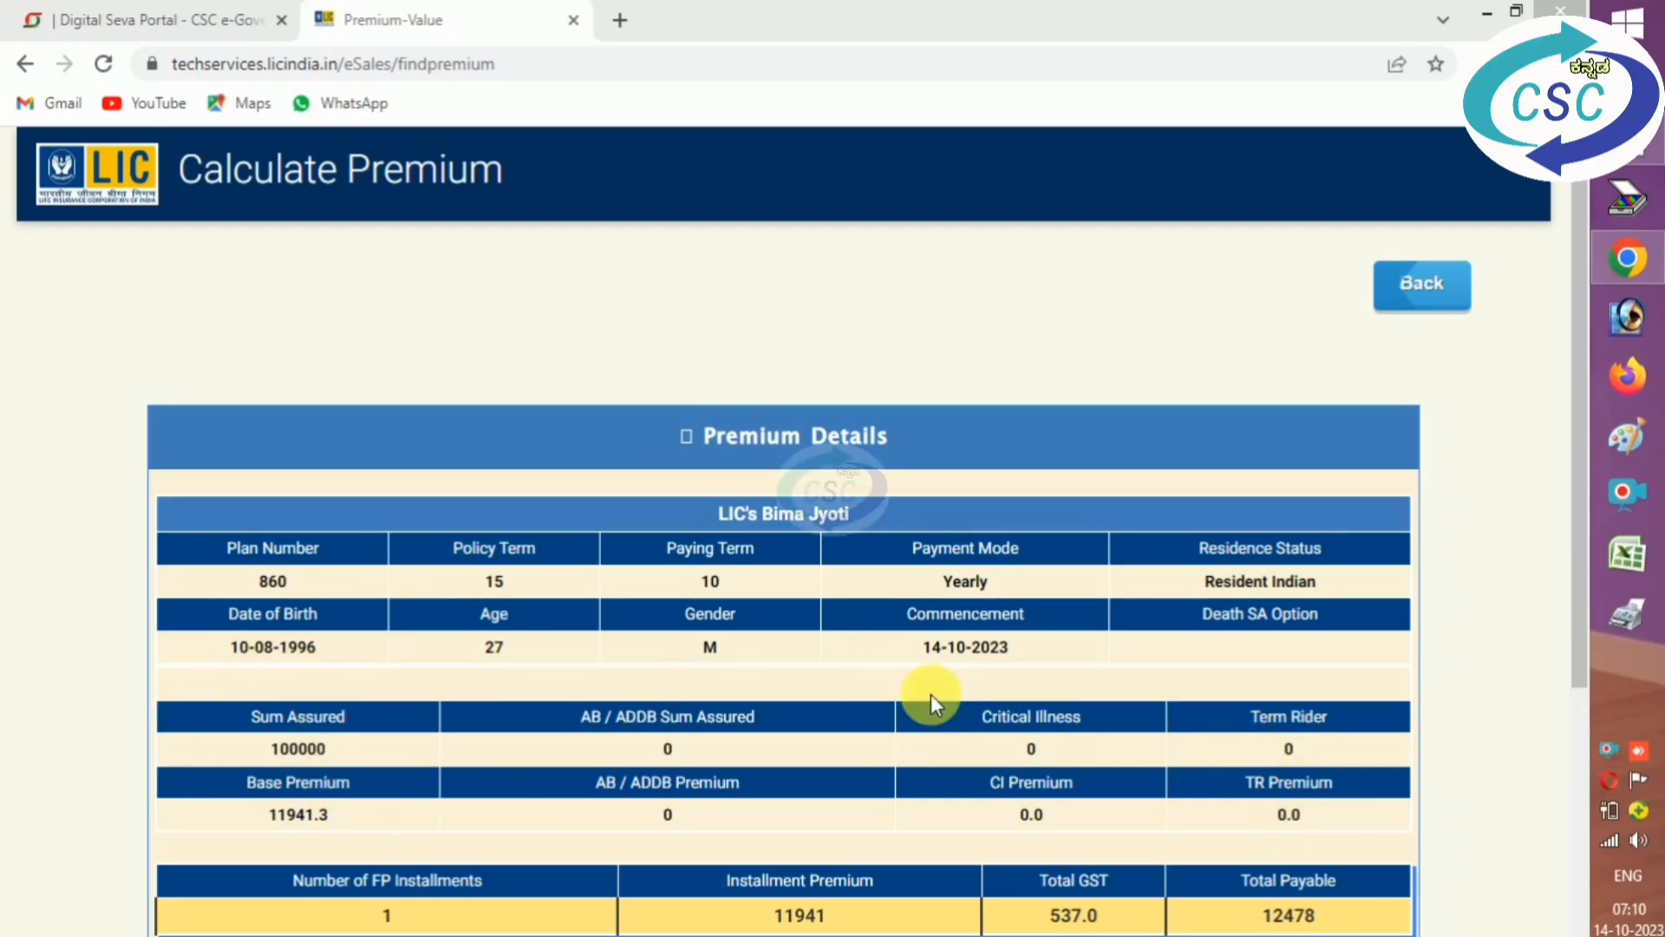
Confirm the calculated Bima Jyoti premium and proceed to the lead details.
right_click(1624, 749)
left_click(1391, 508)
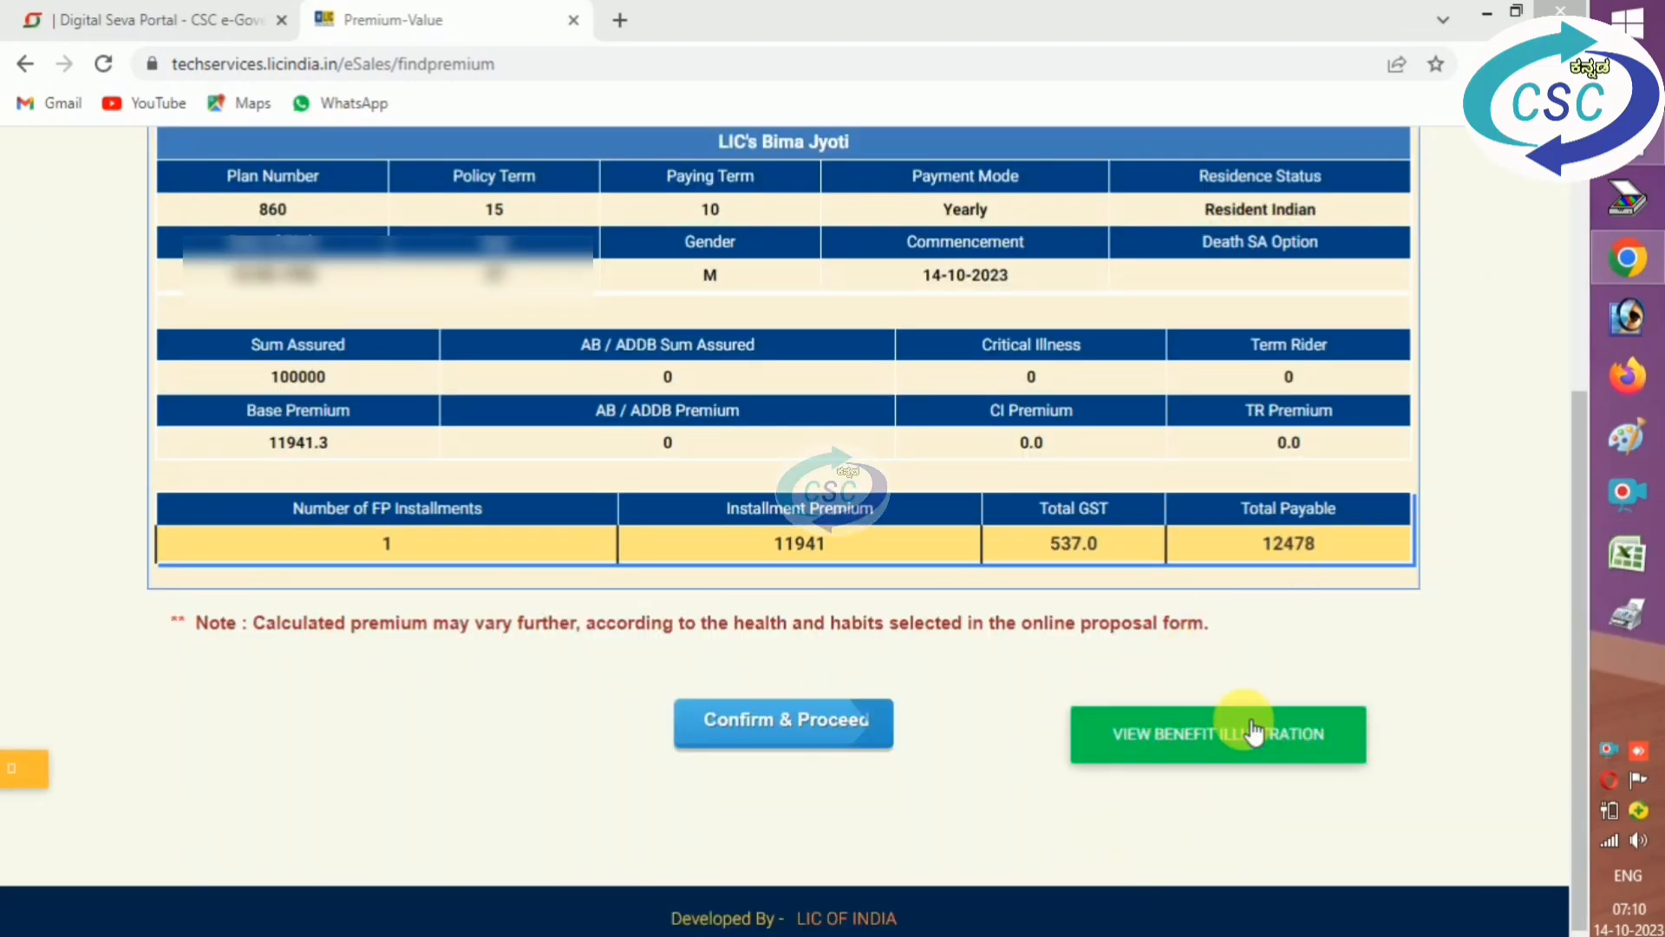
left_click(769, 727)
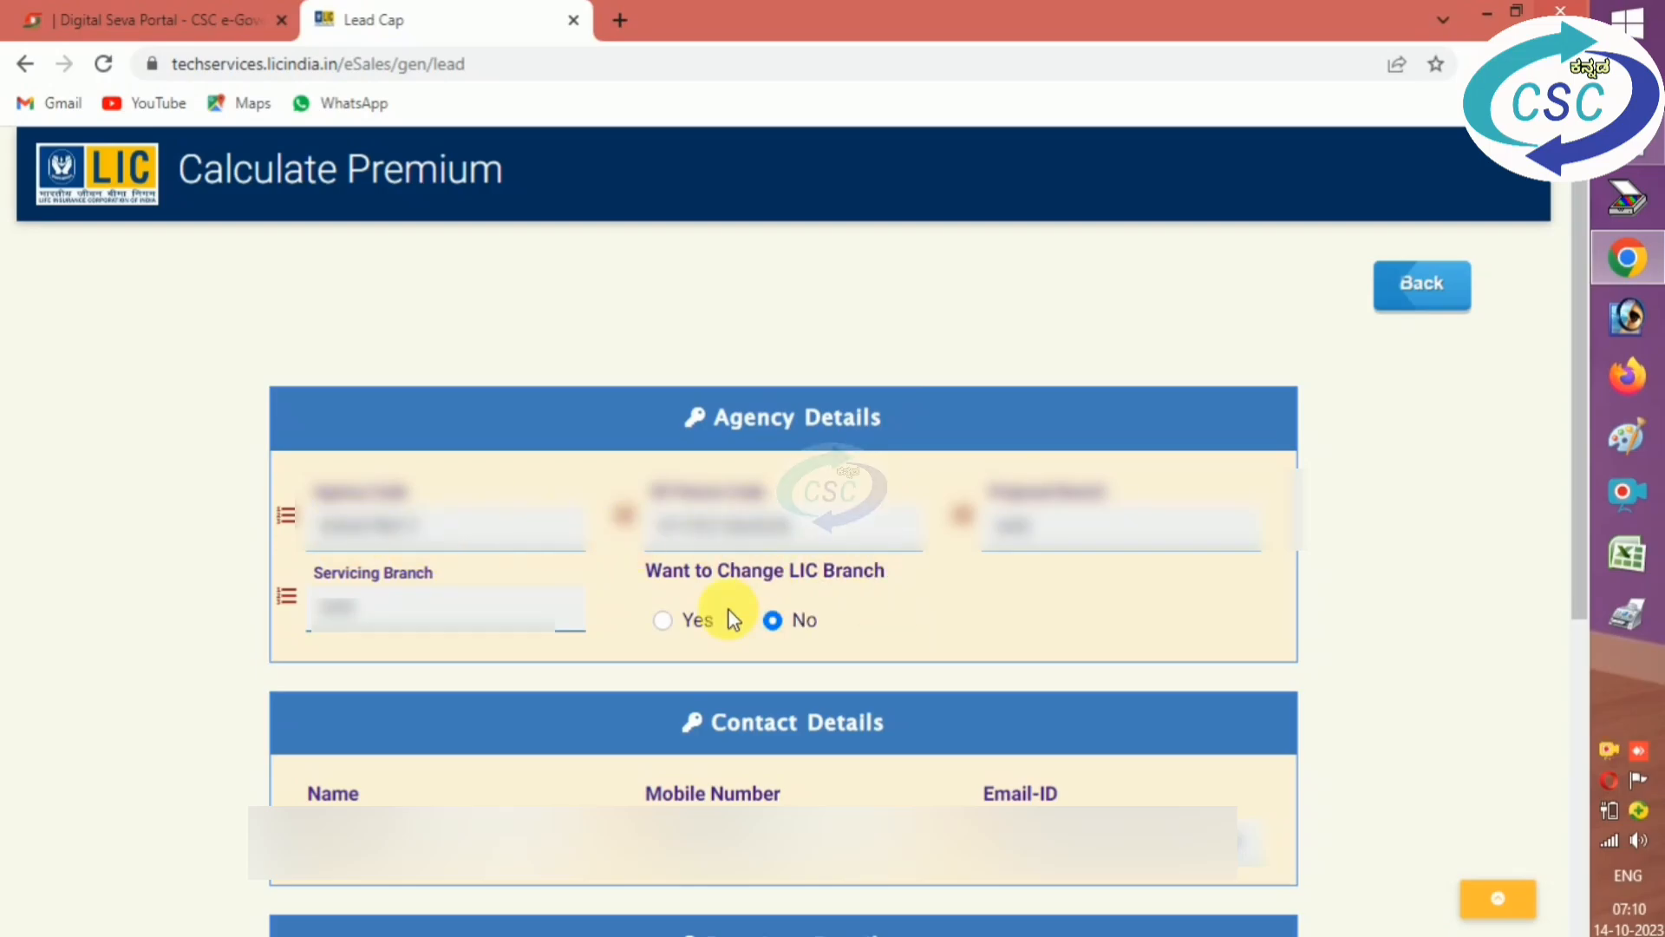
Set Want to Change LIC Branch to Yes and select 63L-MAIN BRANCH-SHAHAPUR as the proposal/servicing branch.
left_click_drag(664, 574, 900, 584)
left_click(901, 613)
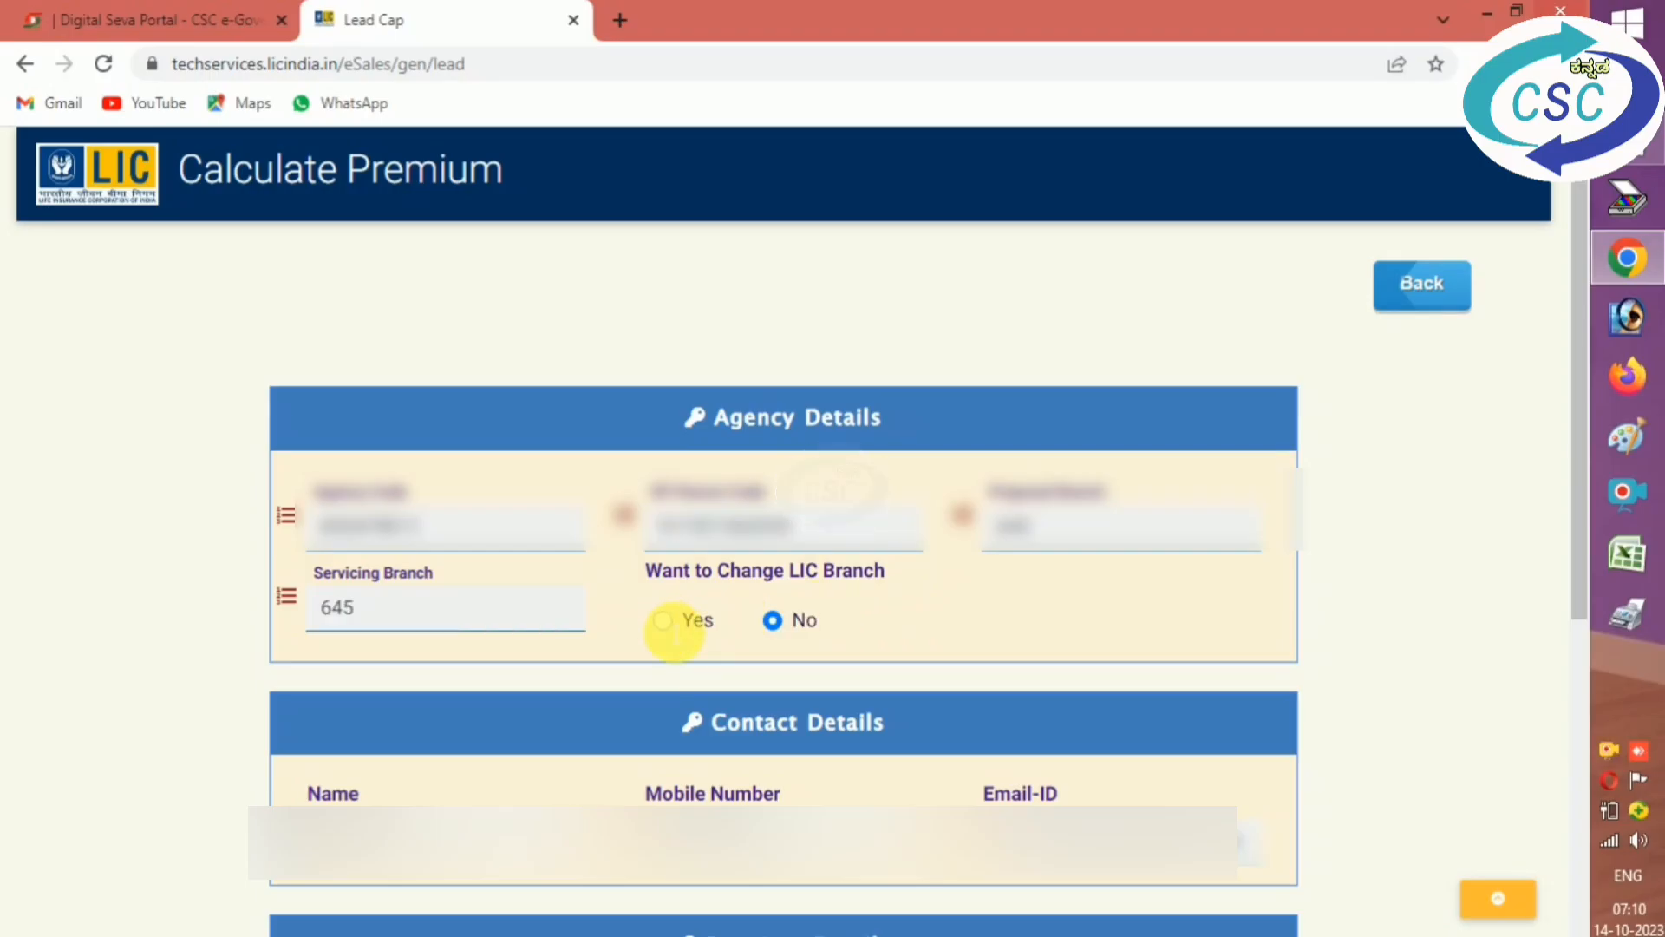
left_click(673, 626)
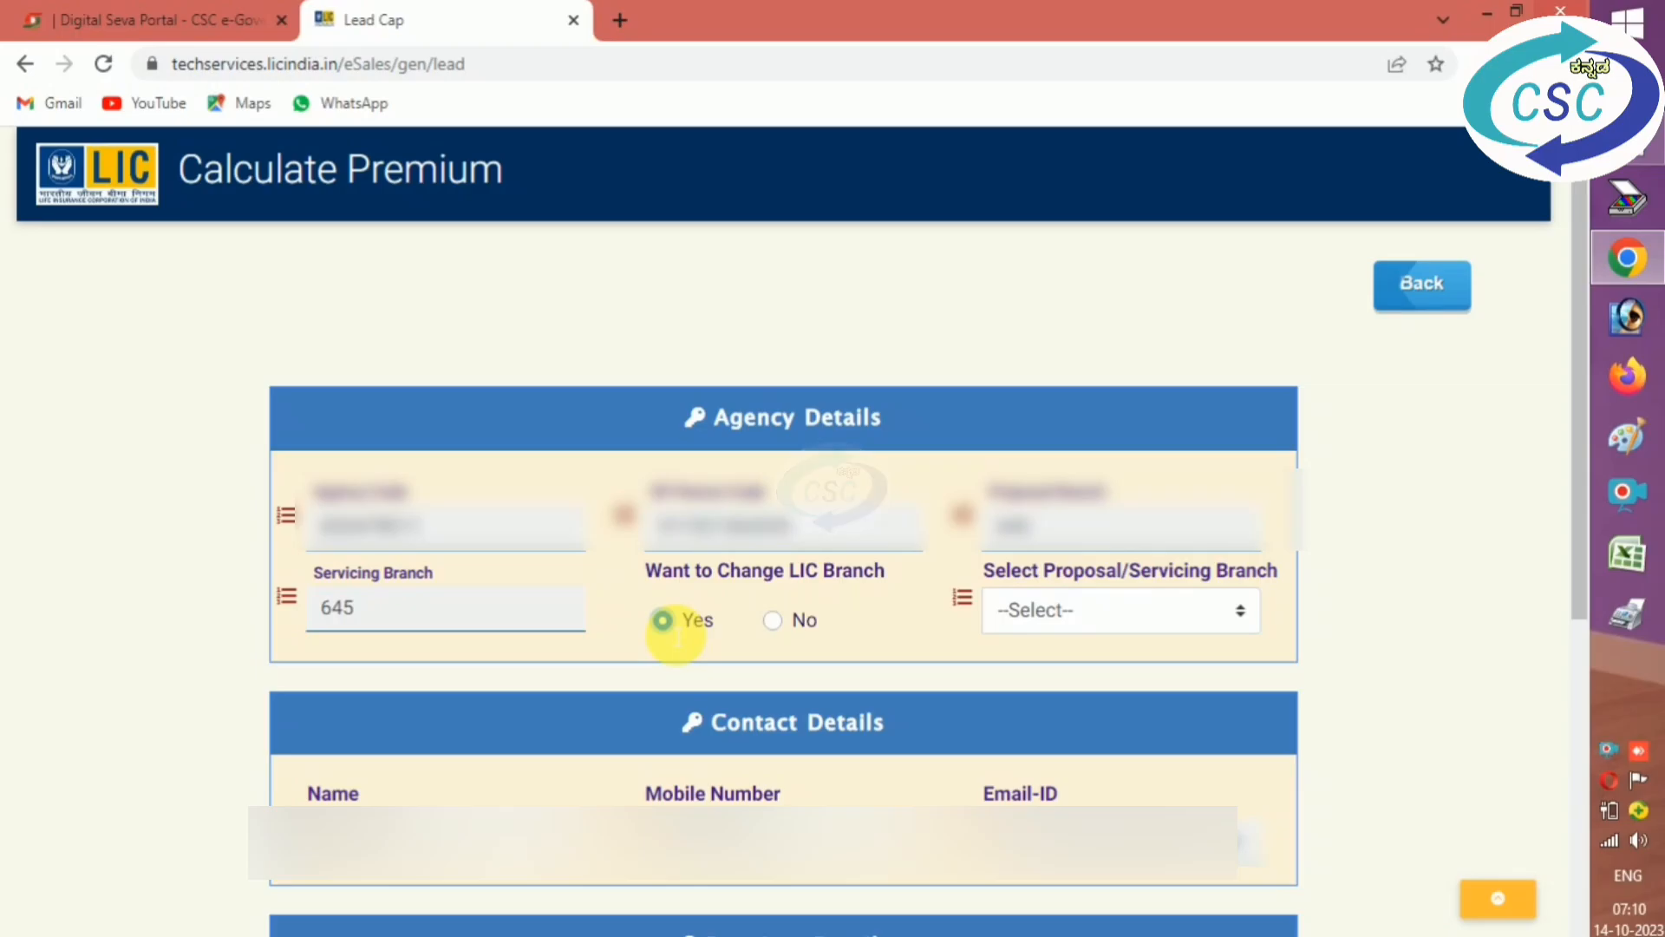
left_click(1069, 610)
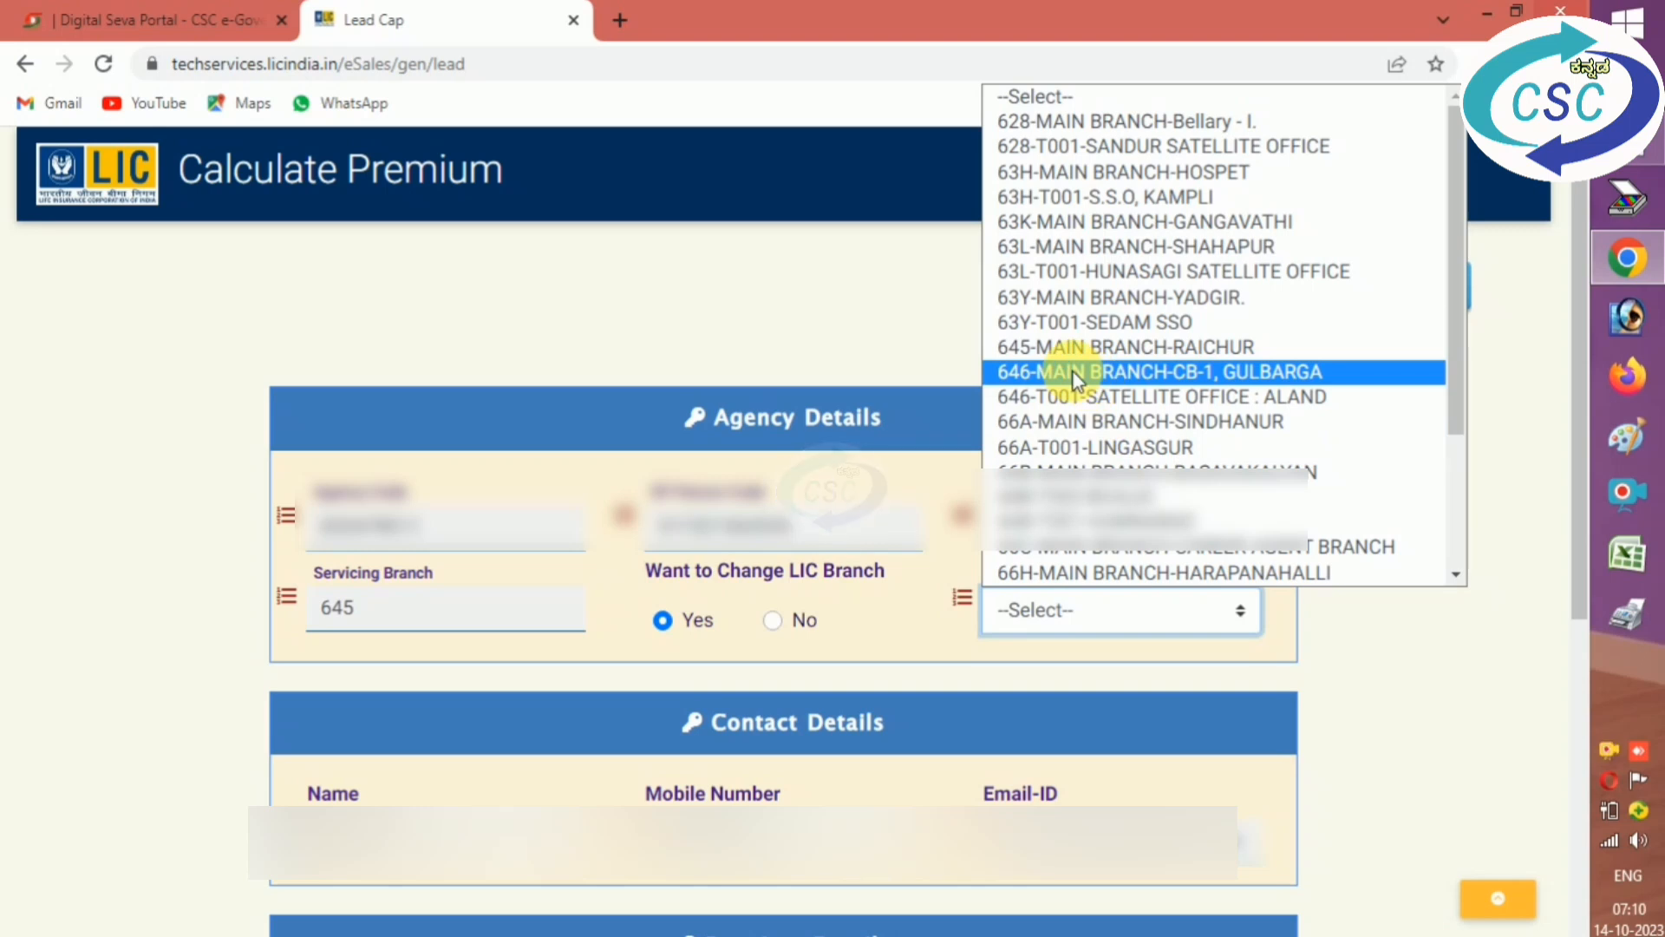
left_click(1067, 247)
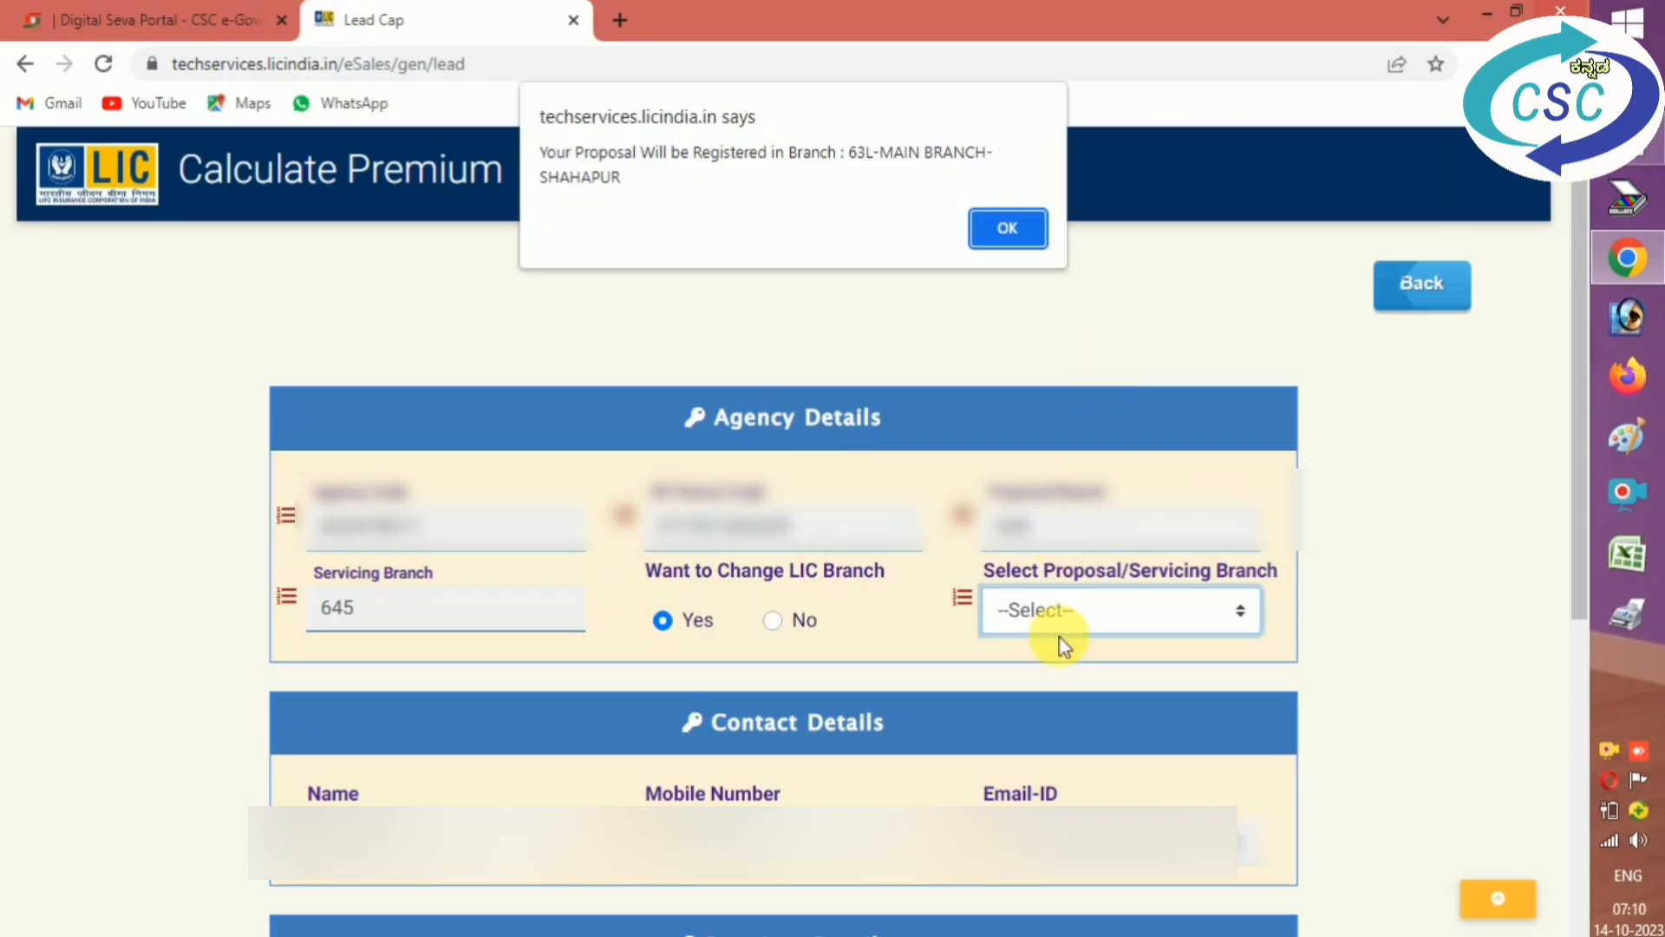
left_click(1006, 231)
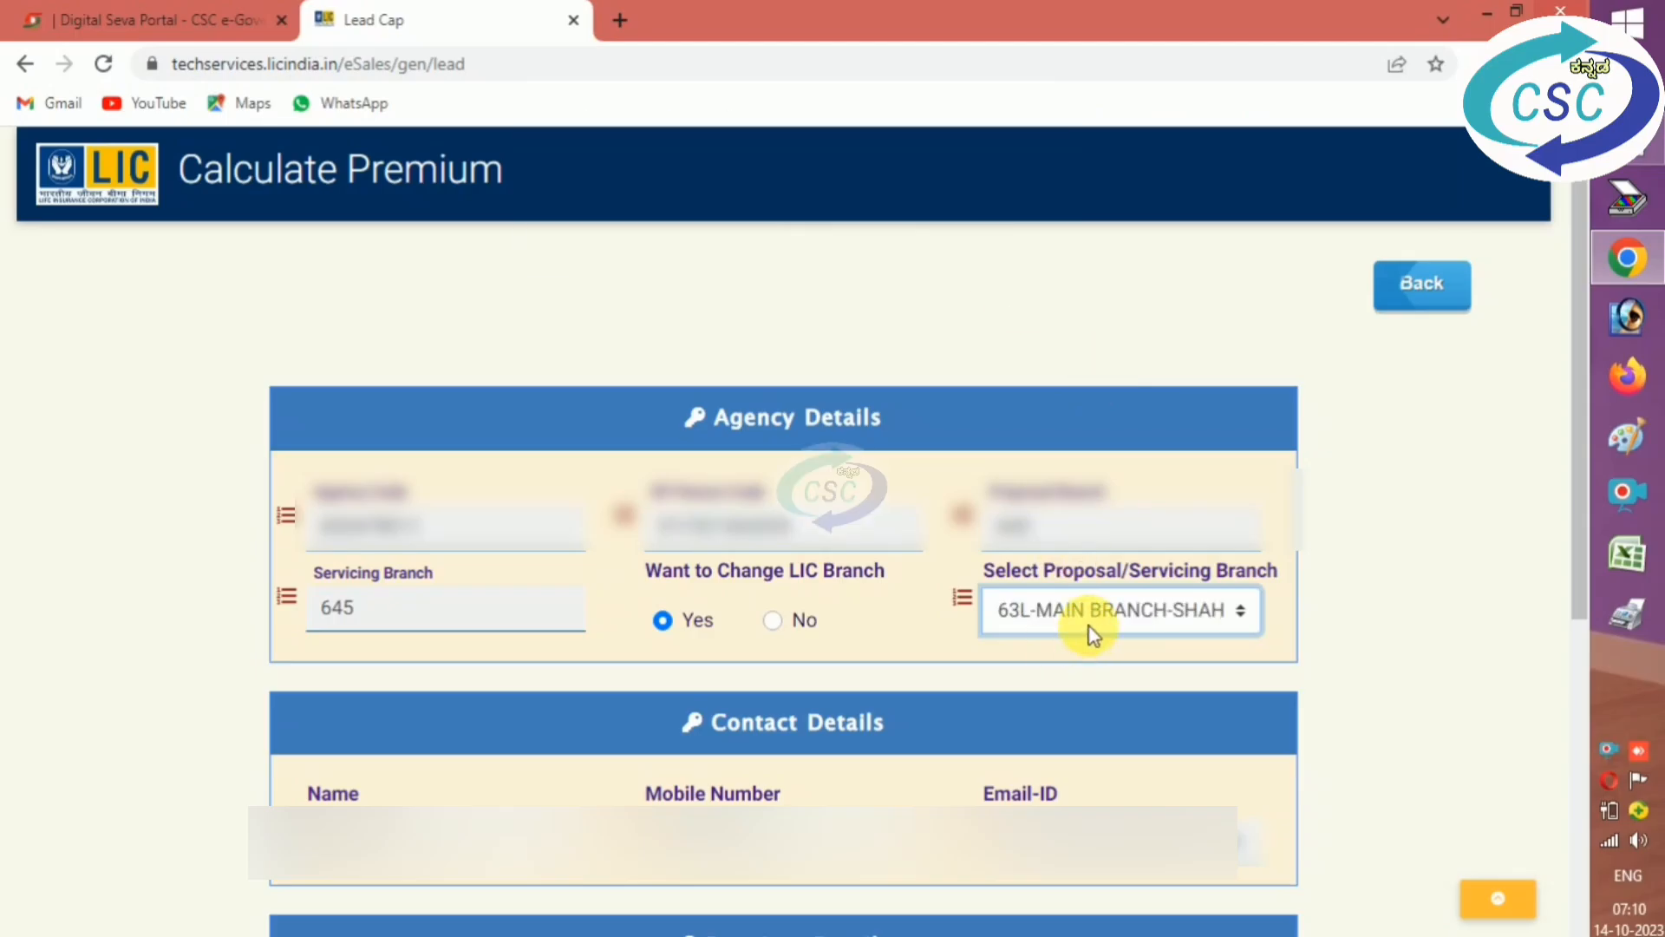
left_click(1091, 627)
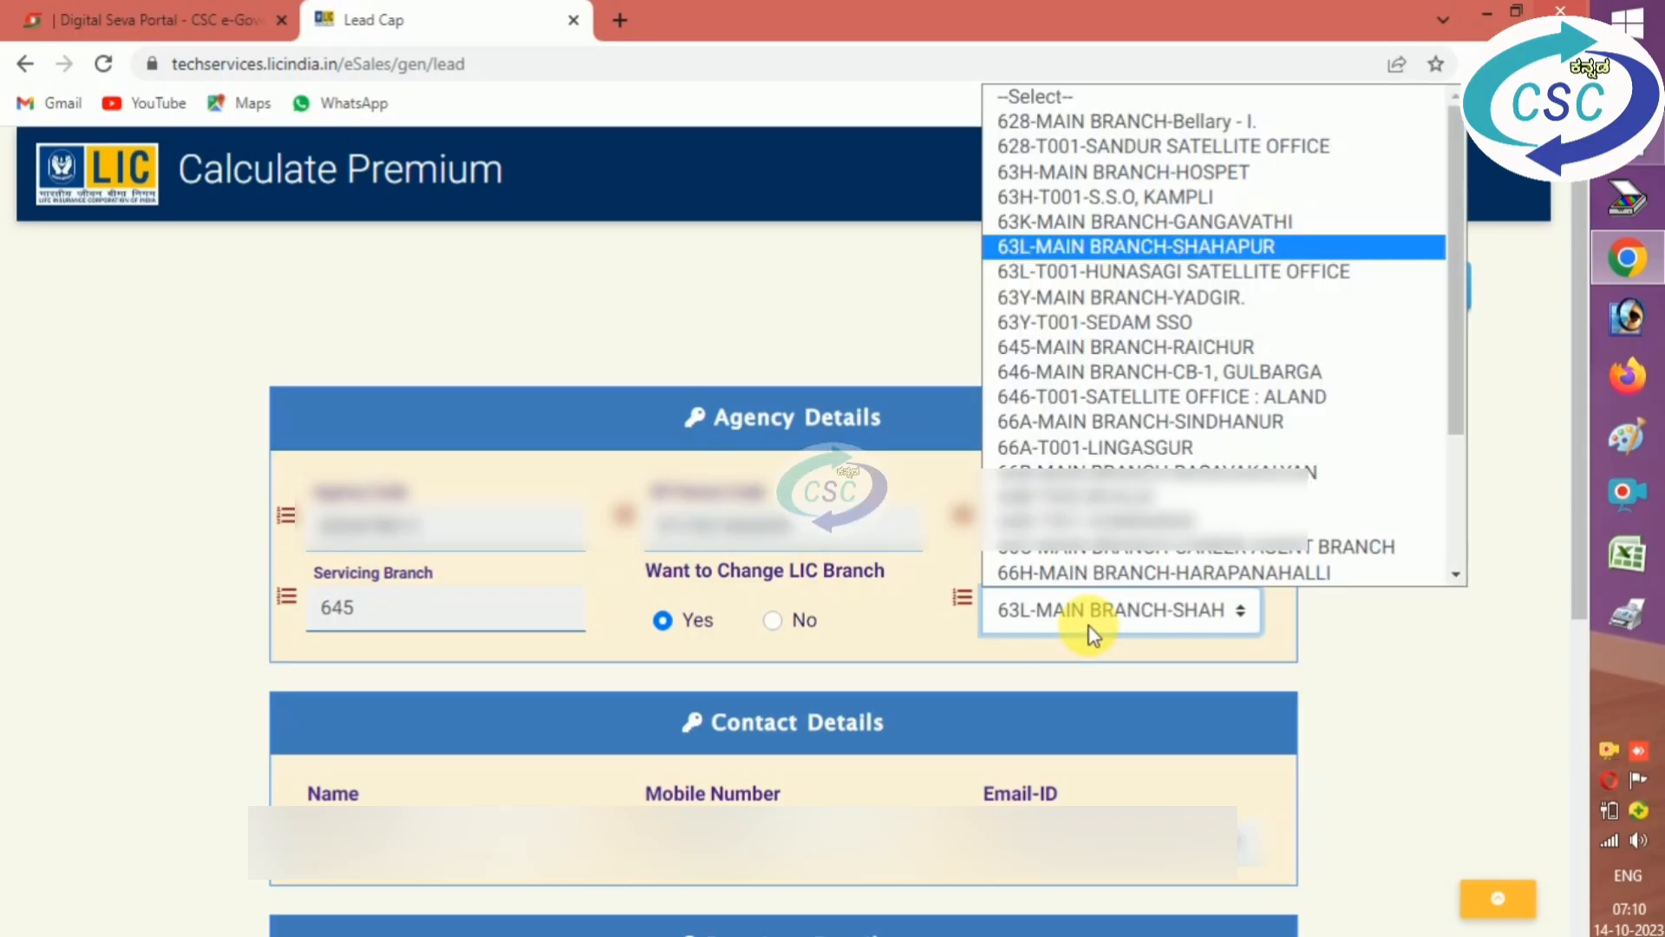
left_click(1172, 249)
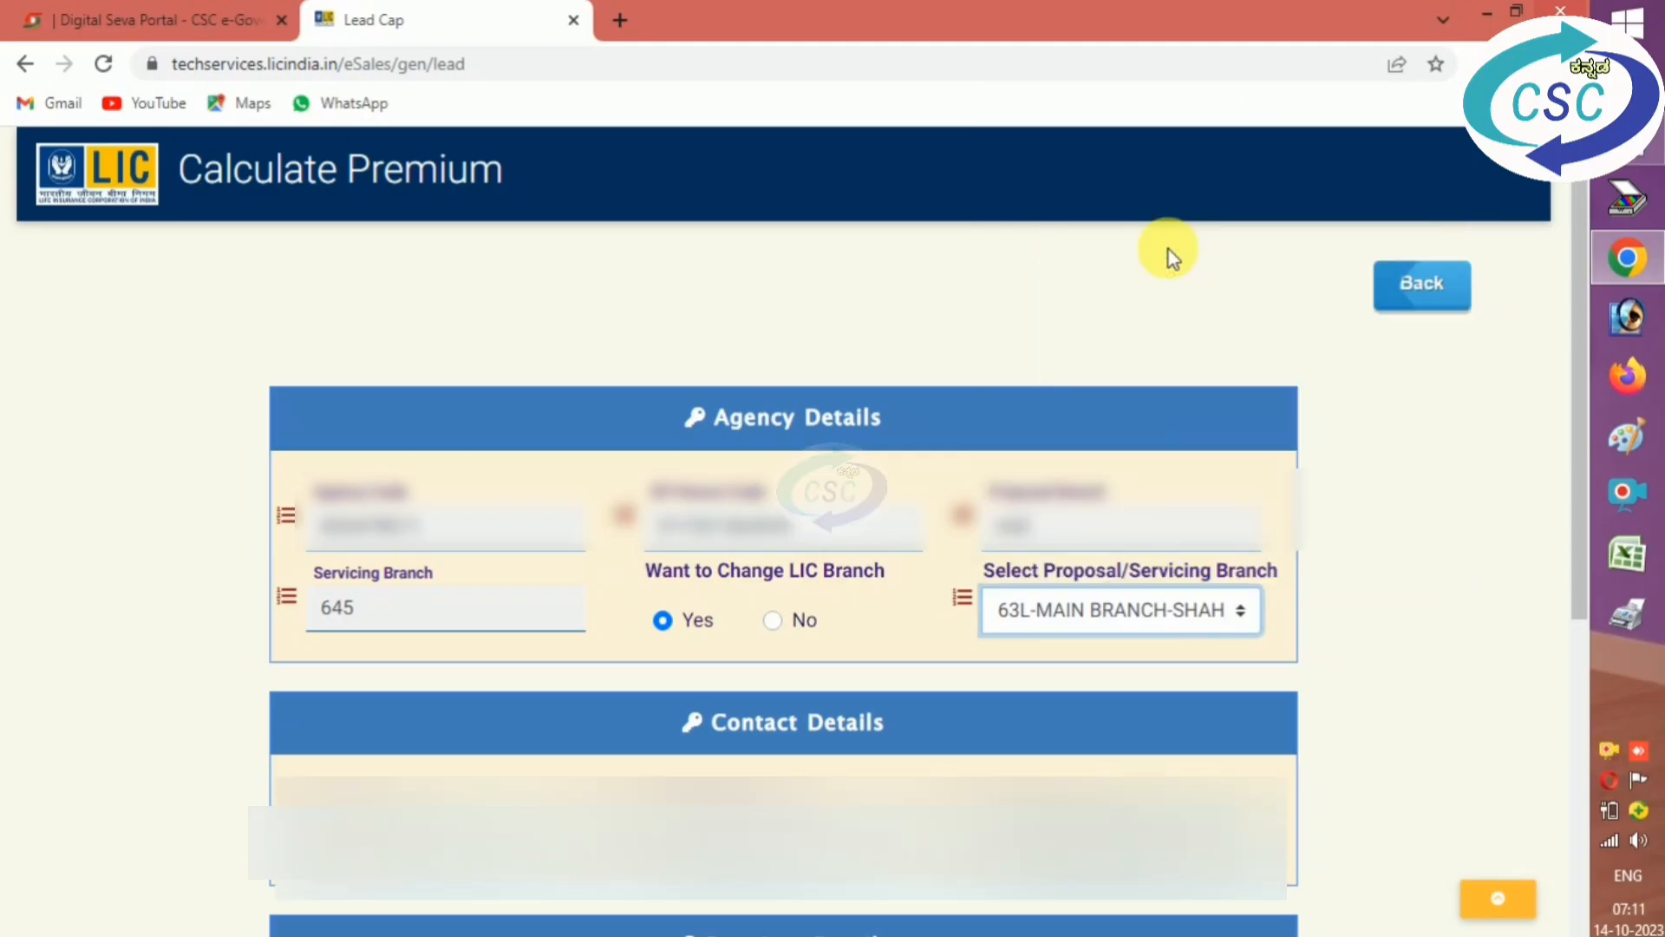
left_click(1060, 649)
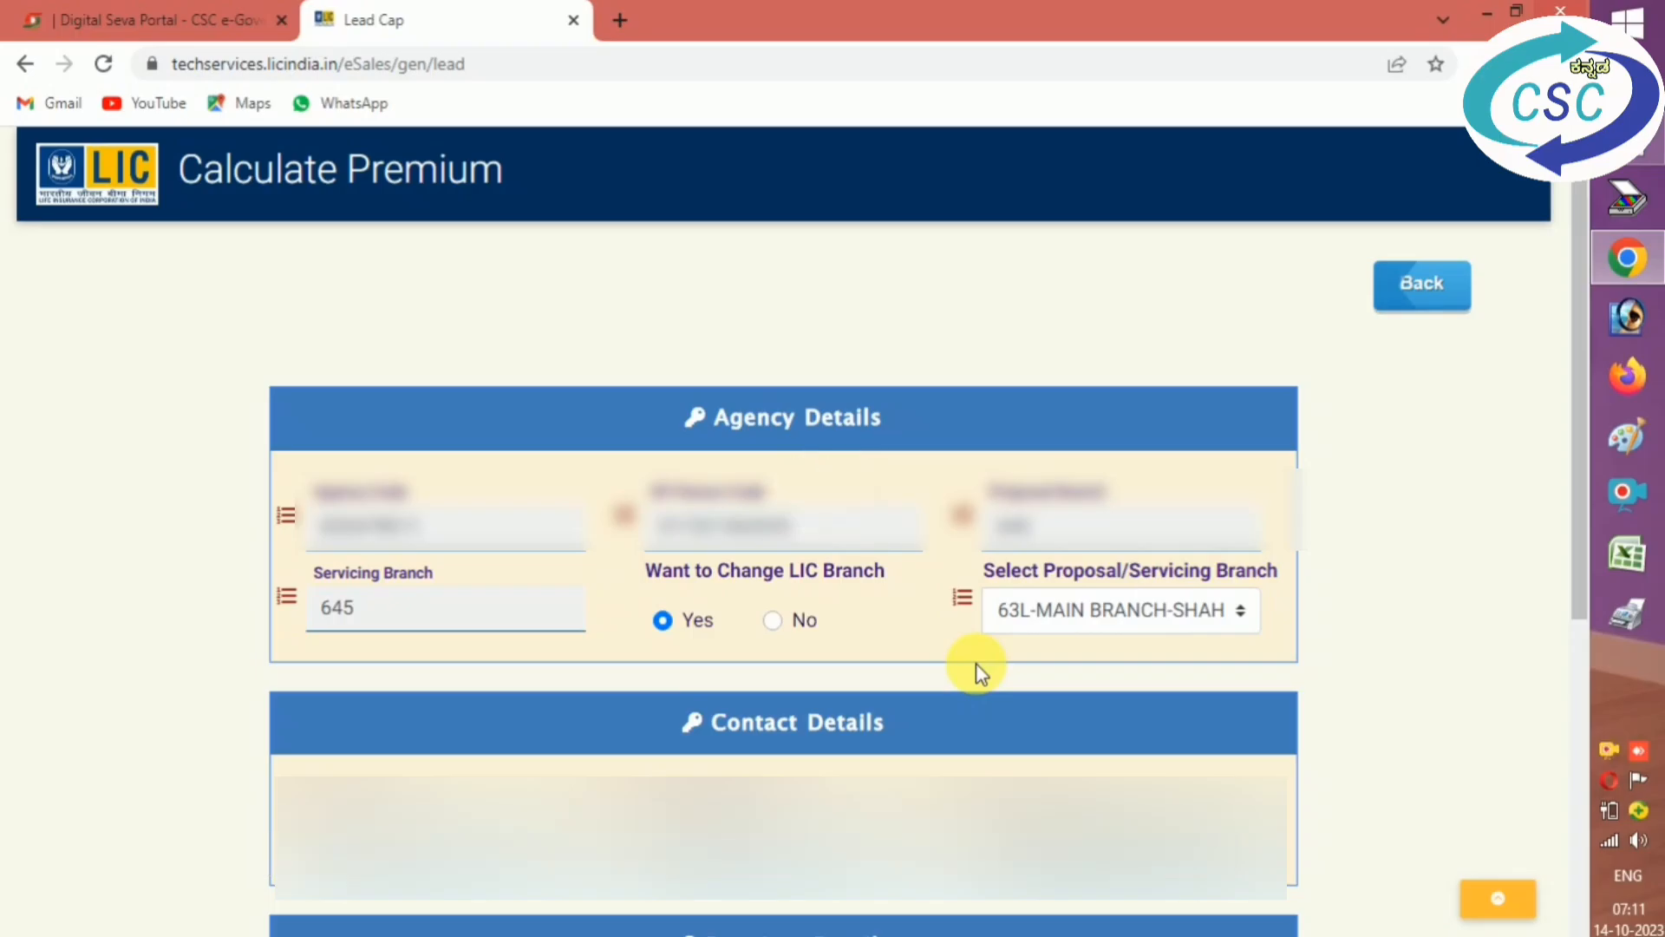
Generate the lead for the Bima Jyoti proposal with the given agency, contact and premium details.
right_click(1608, 748)
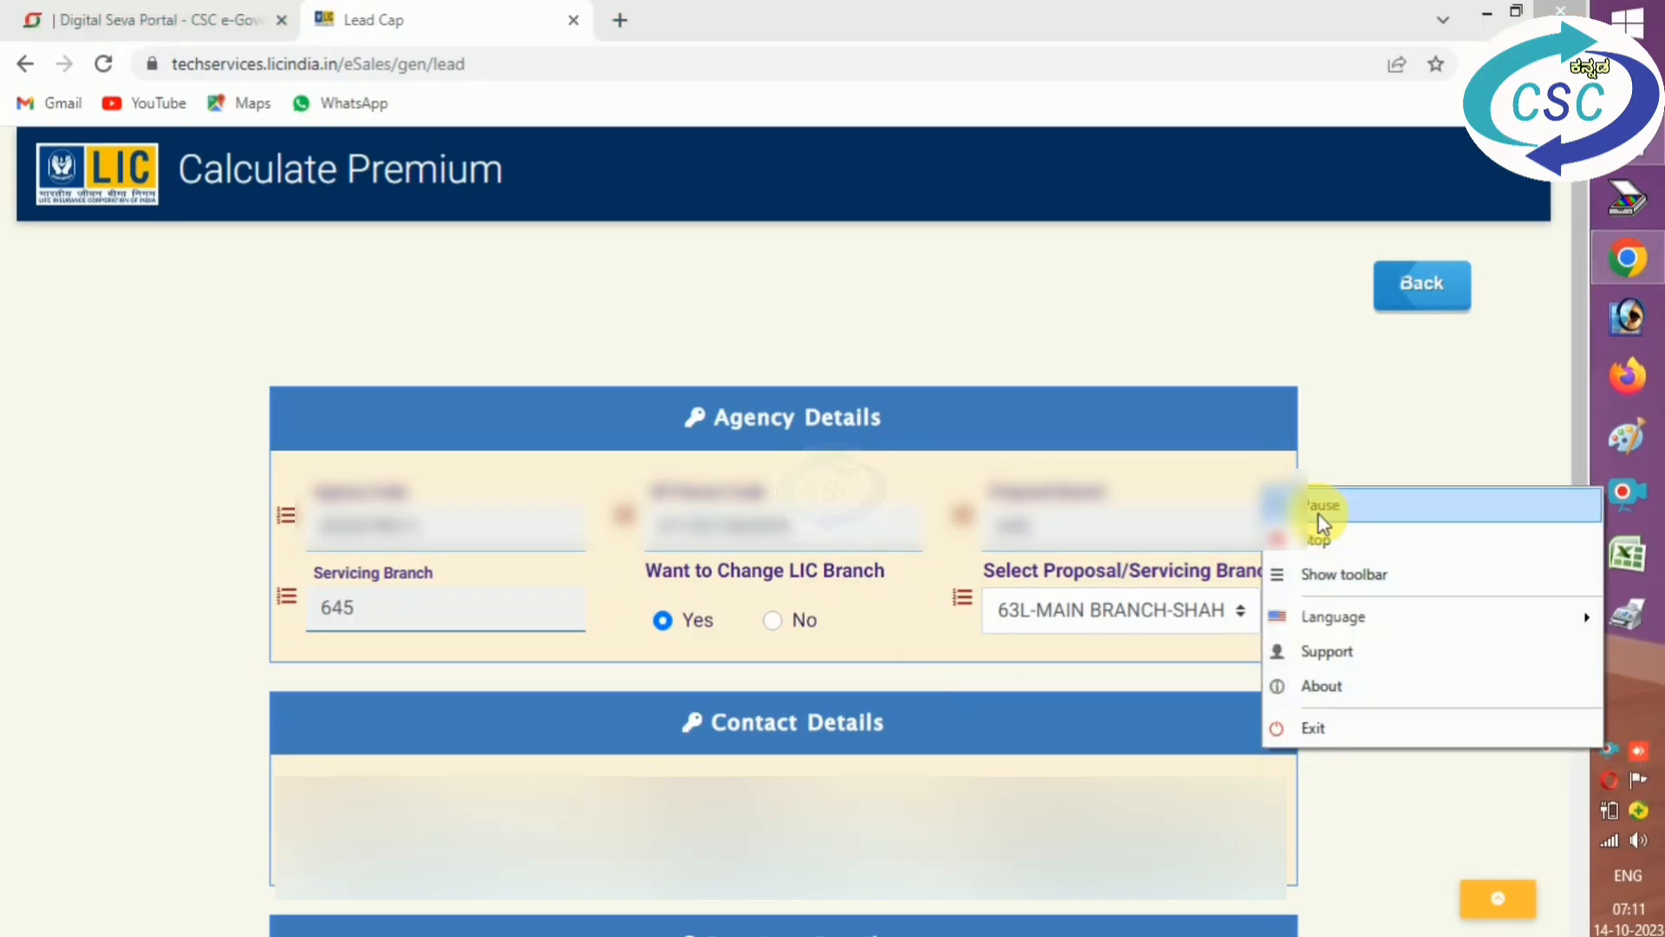
left_click(1317, 512)
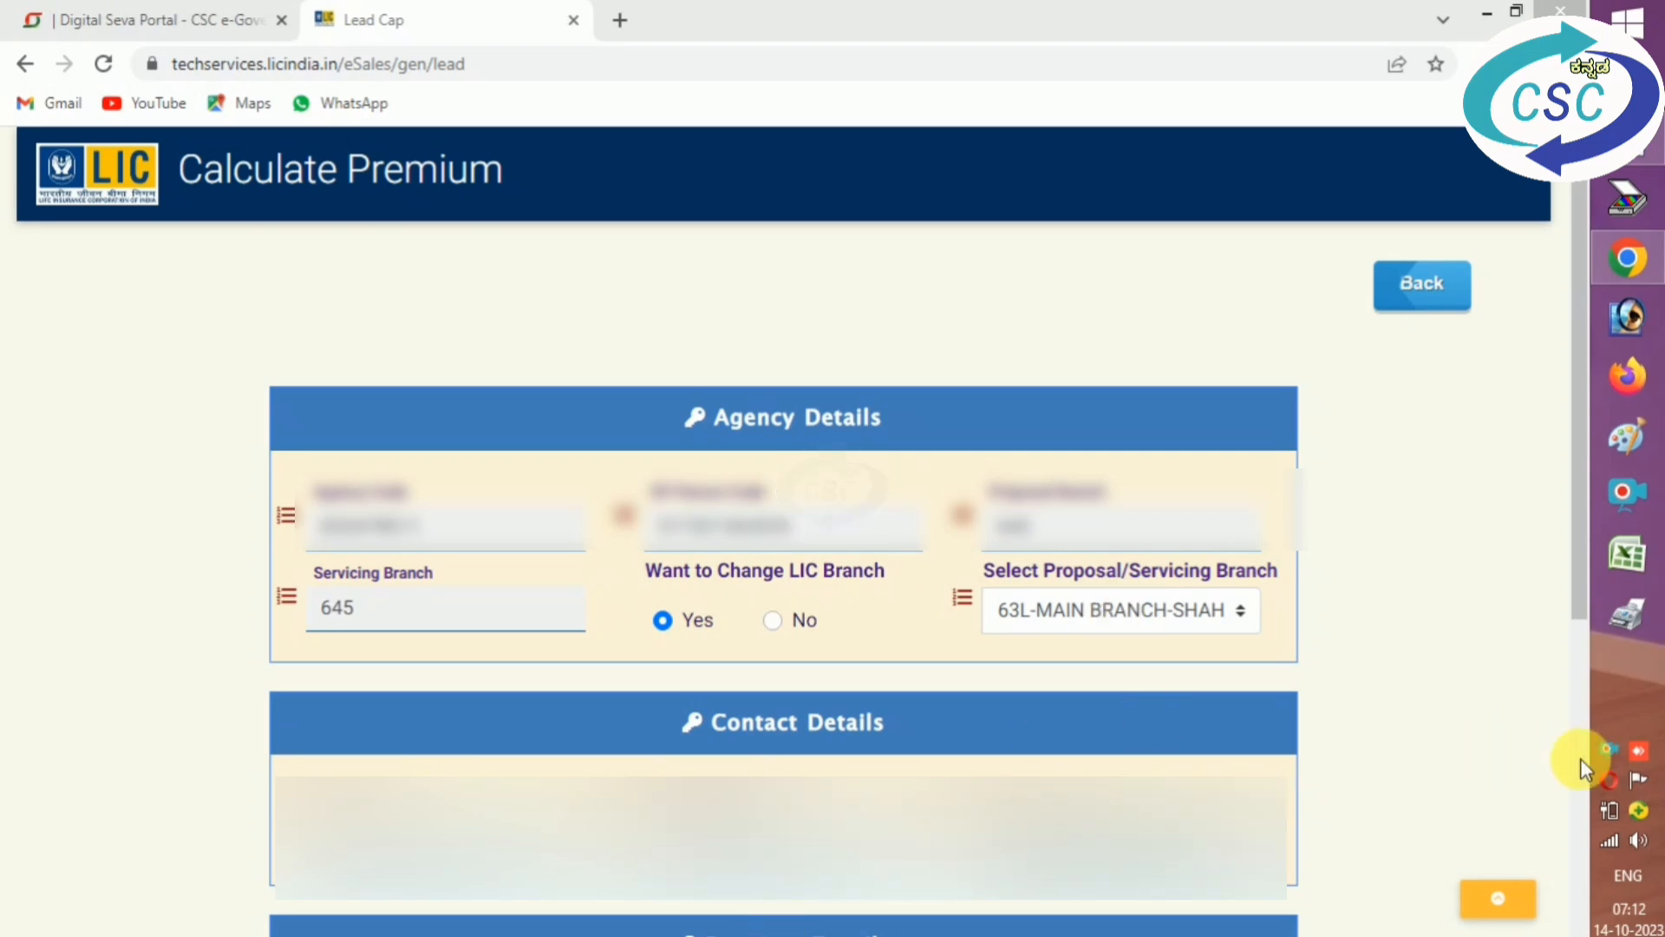
right_click(1604, 751)
left_click(1320, 513)
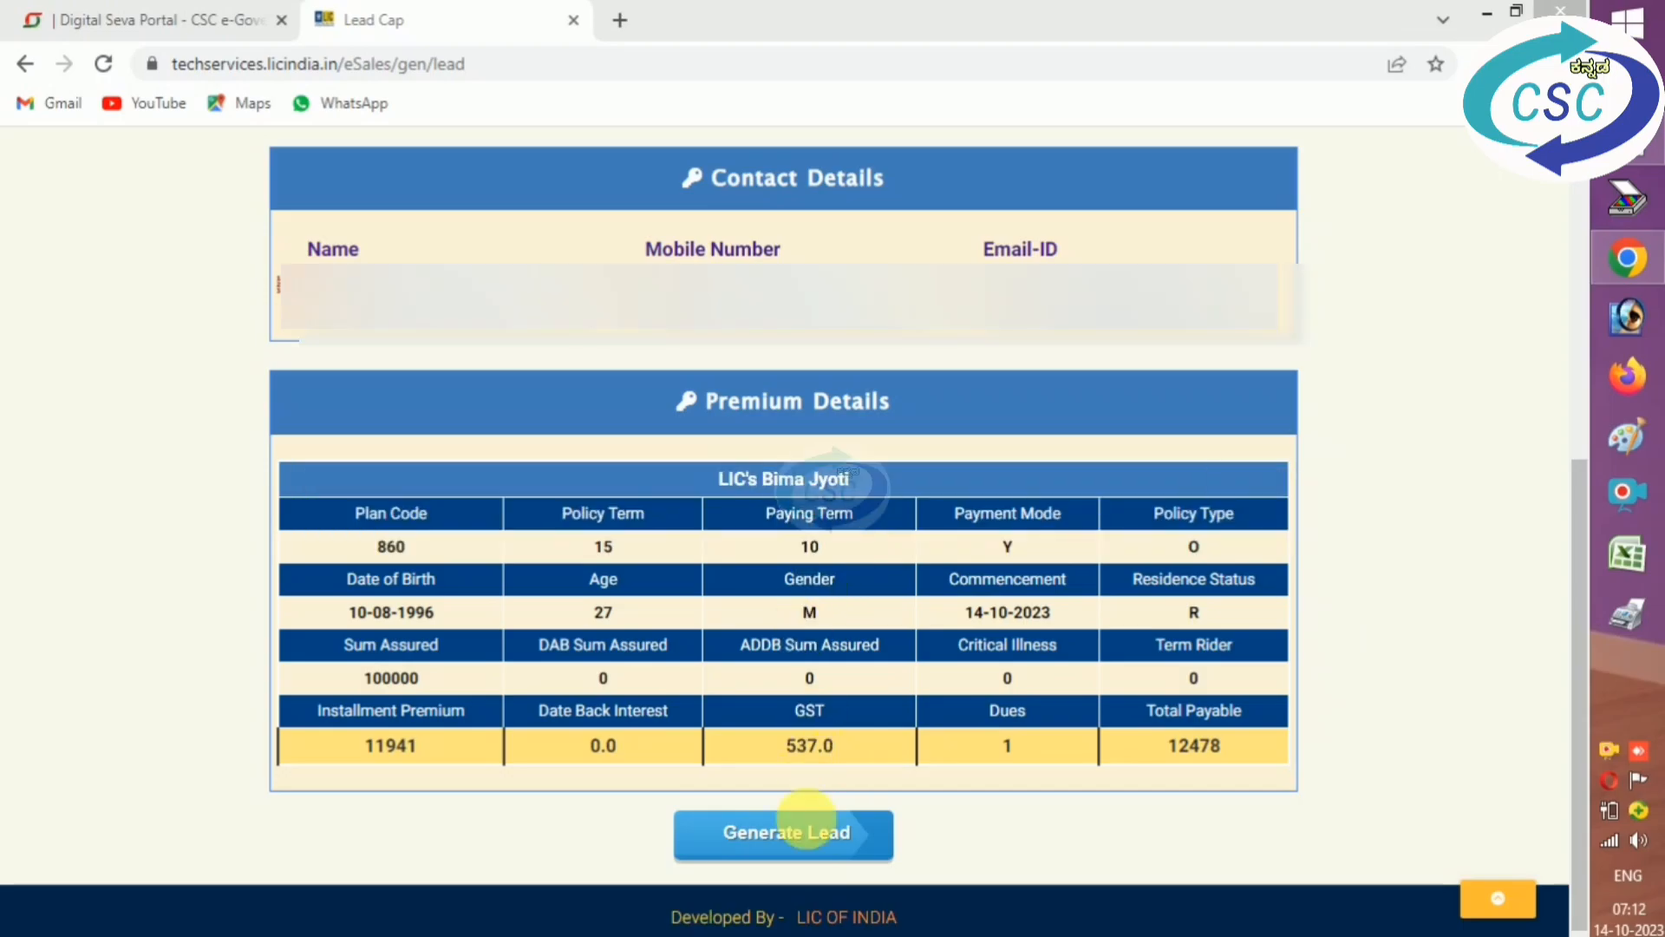
left_click(811, 838)
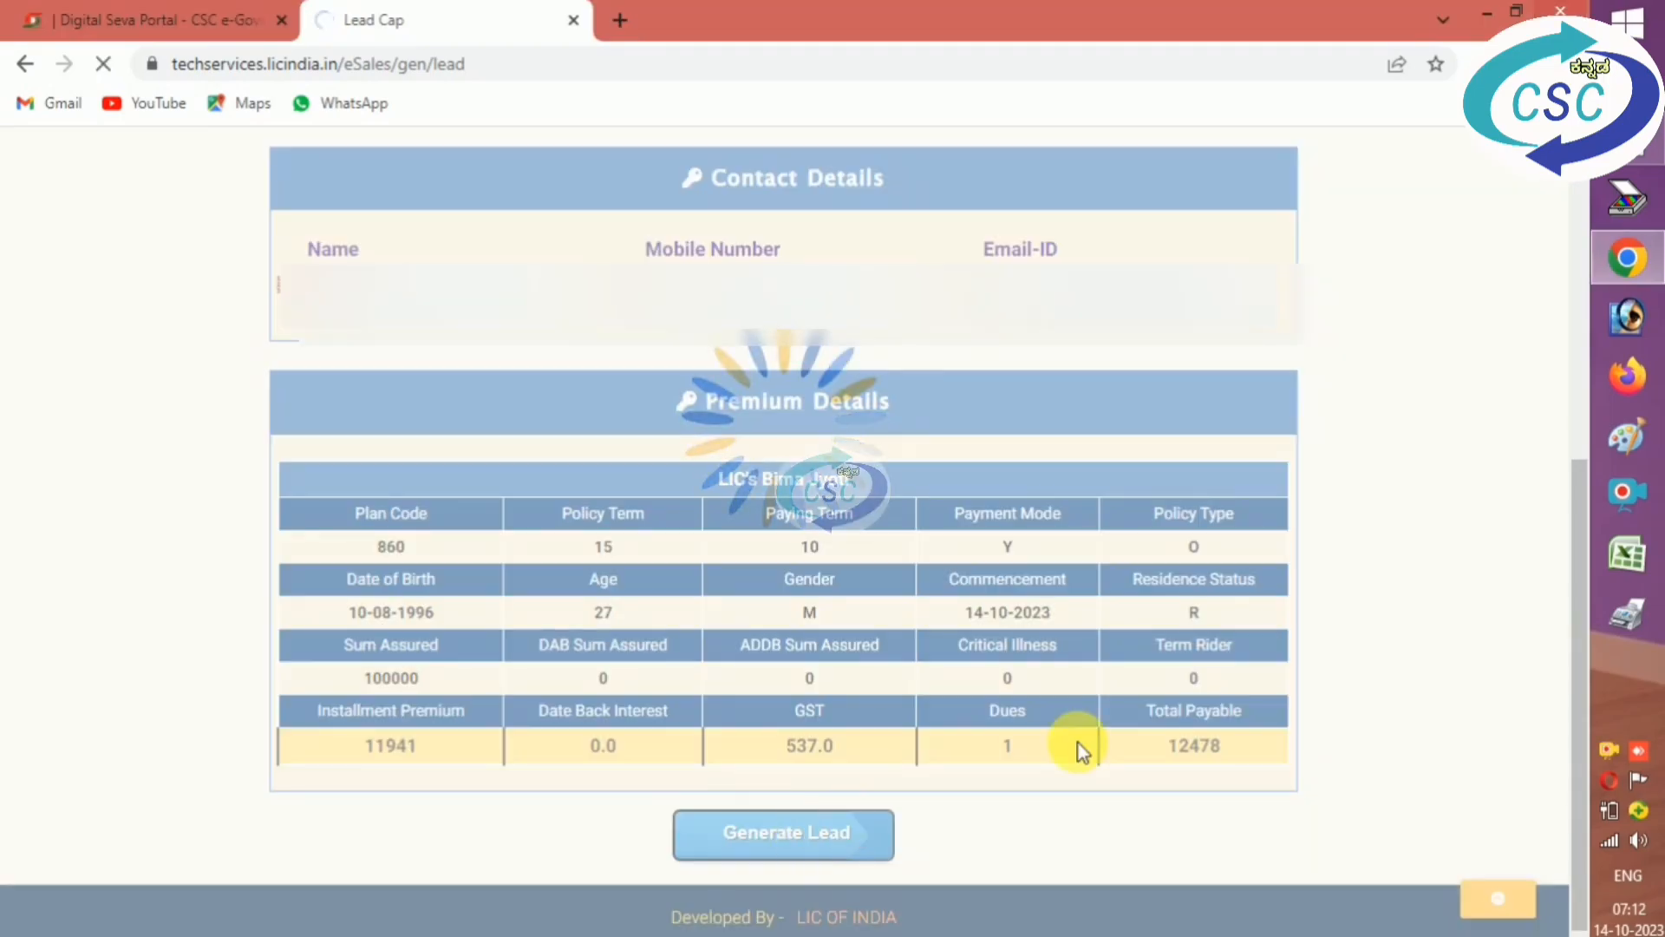
right_click(1600, 751)
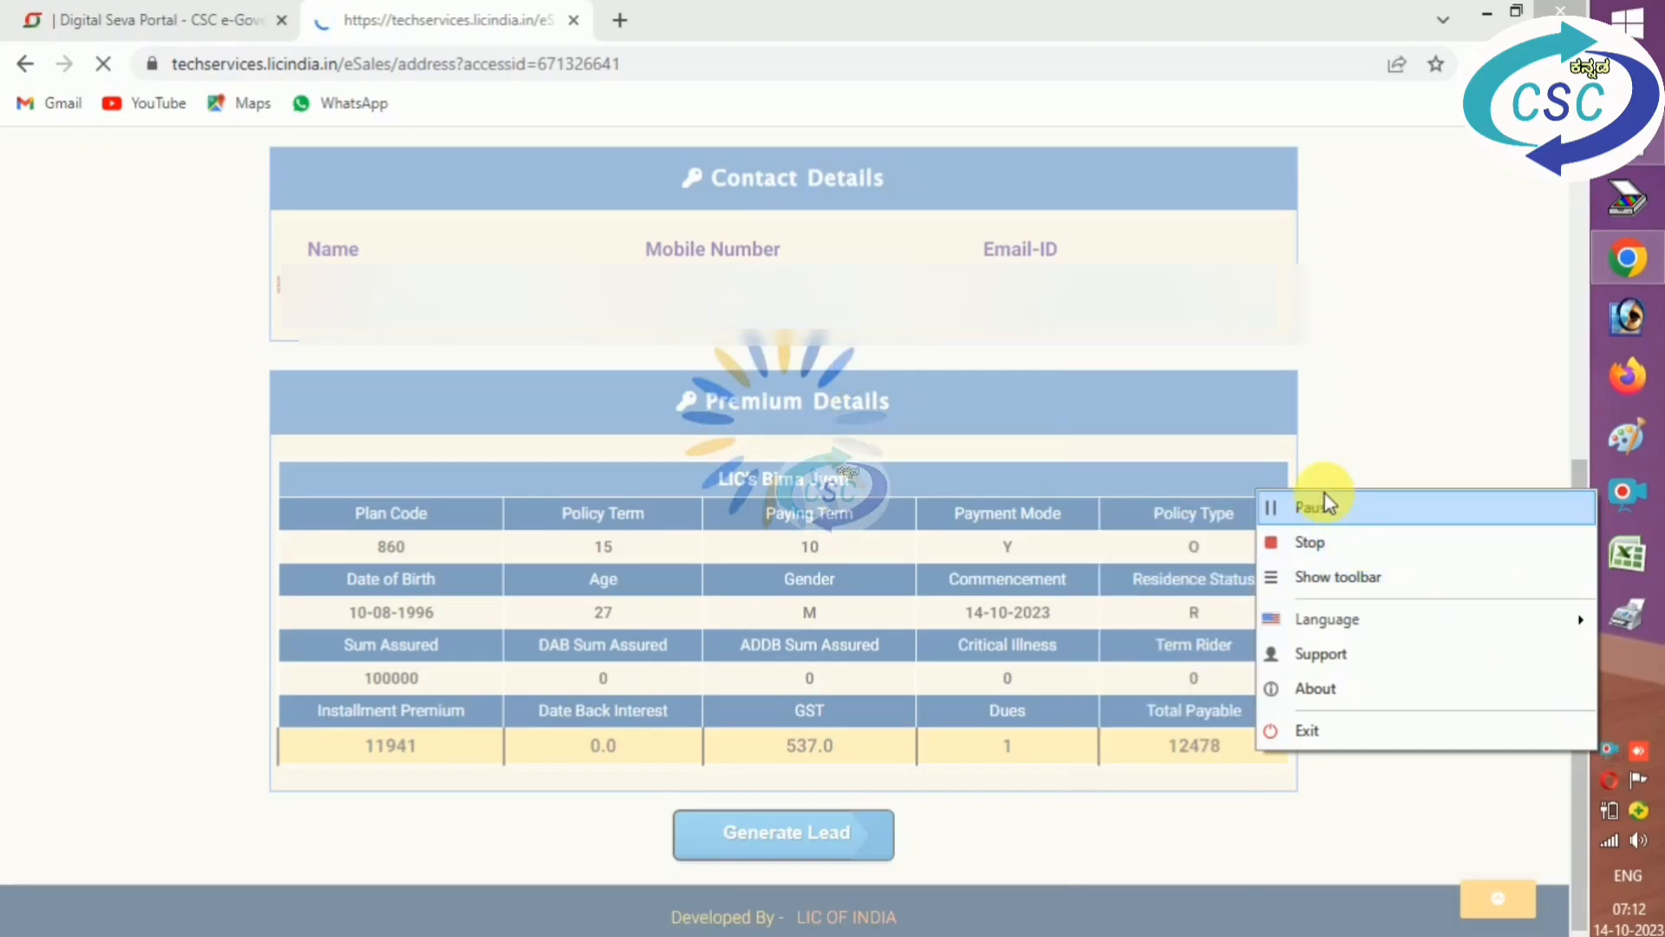
left_click(1343, 507)
Examine the proposal's Access-Id on the Address page.
left_click_drag(1365, 410, 1417, 572)
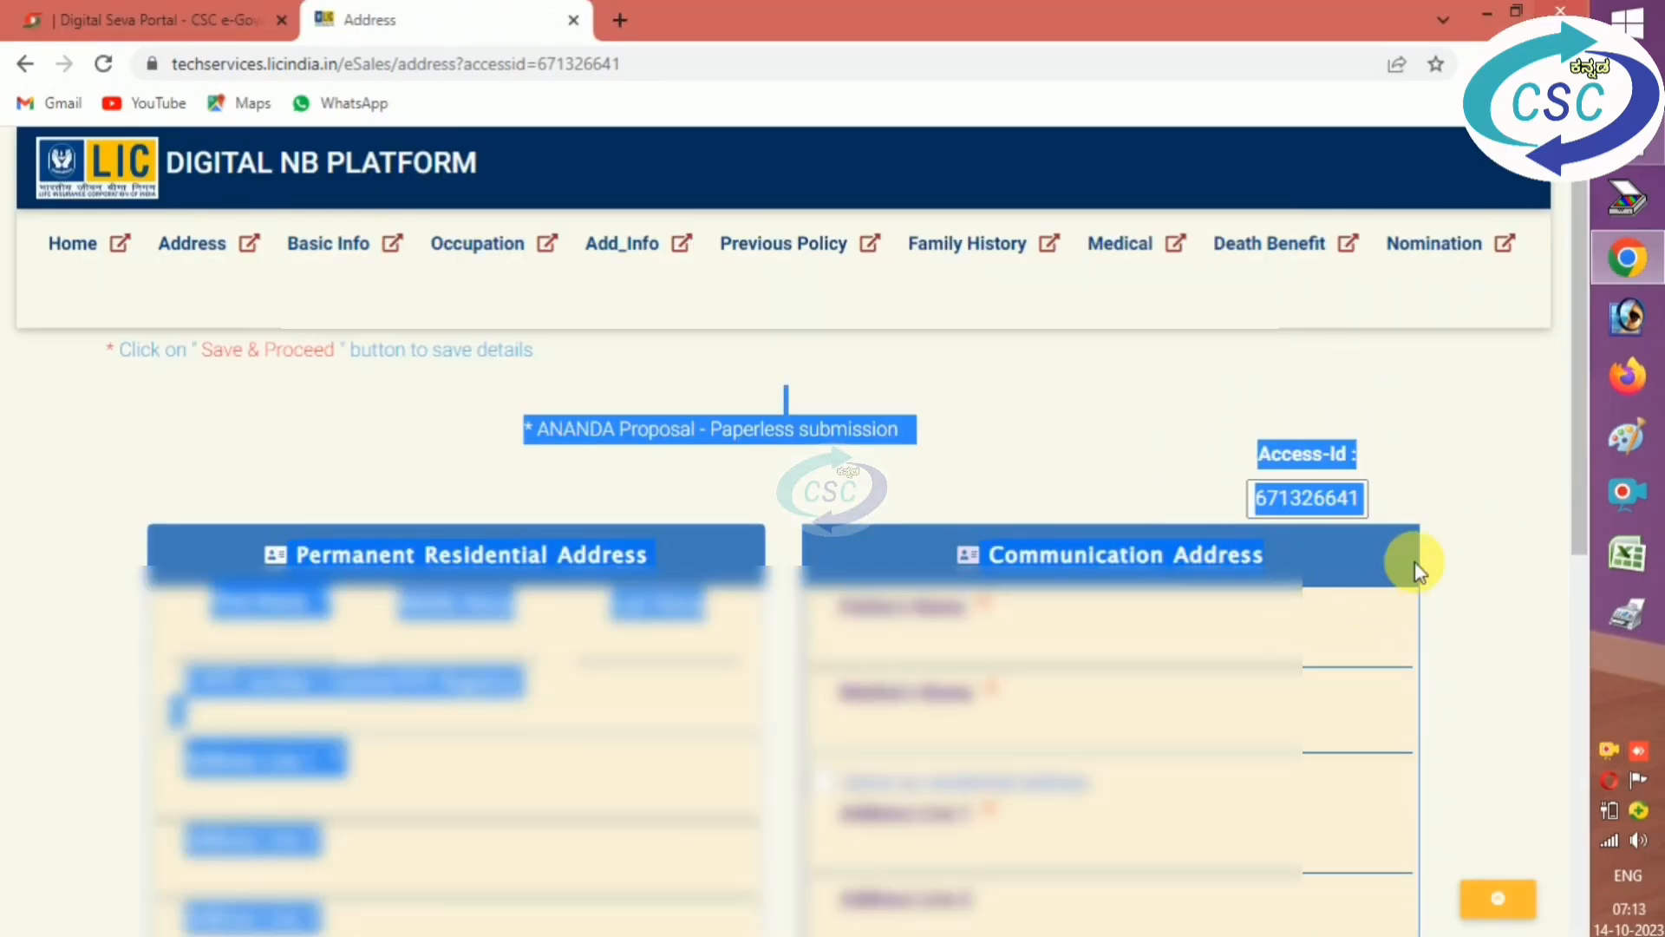
left_click(1385, 479)
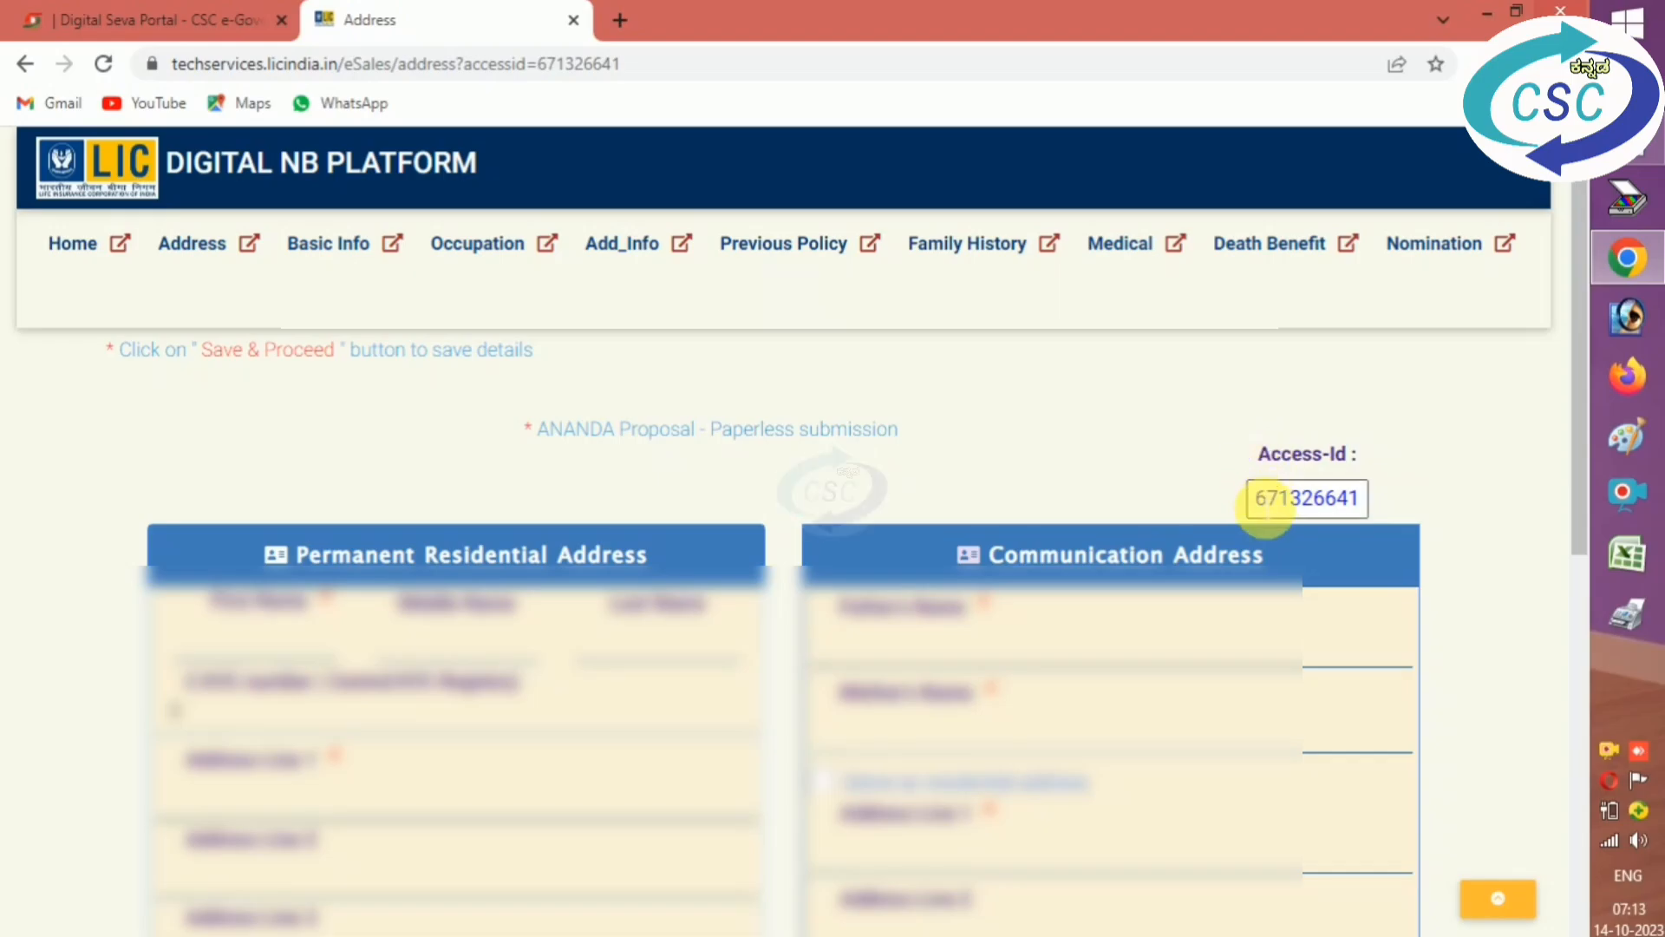
left_click_drag(1257, 496, 1350, 500)
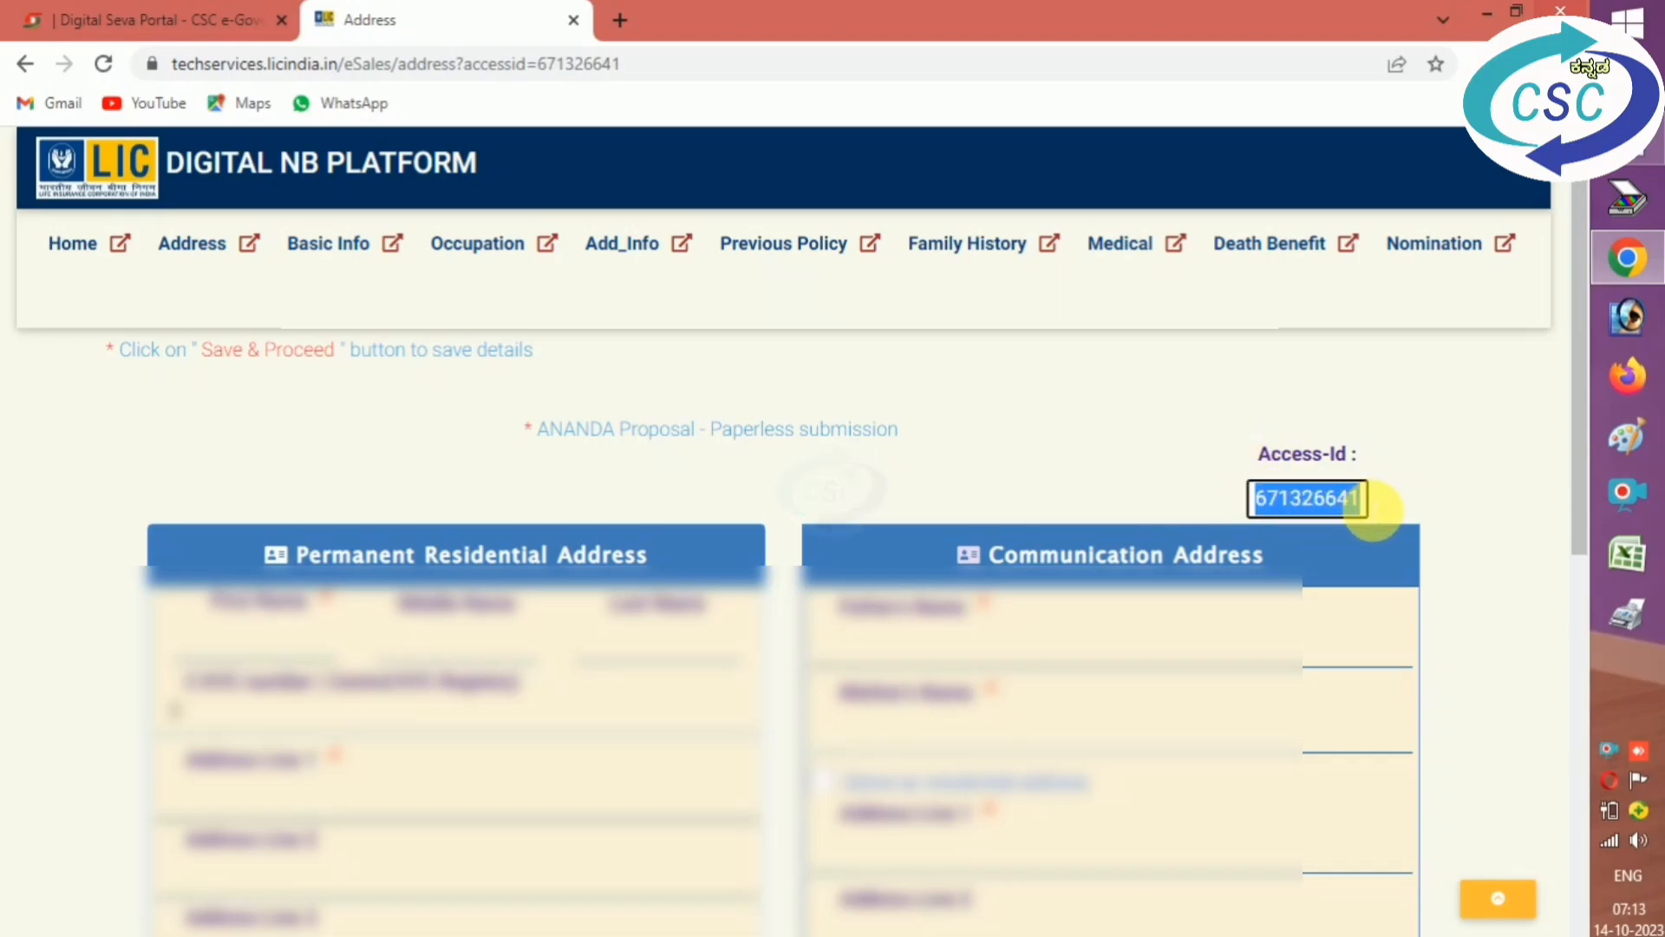
left_click(1390, 529)
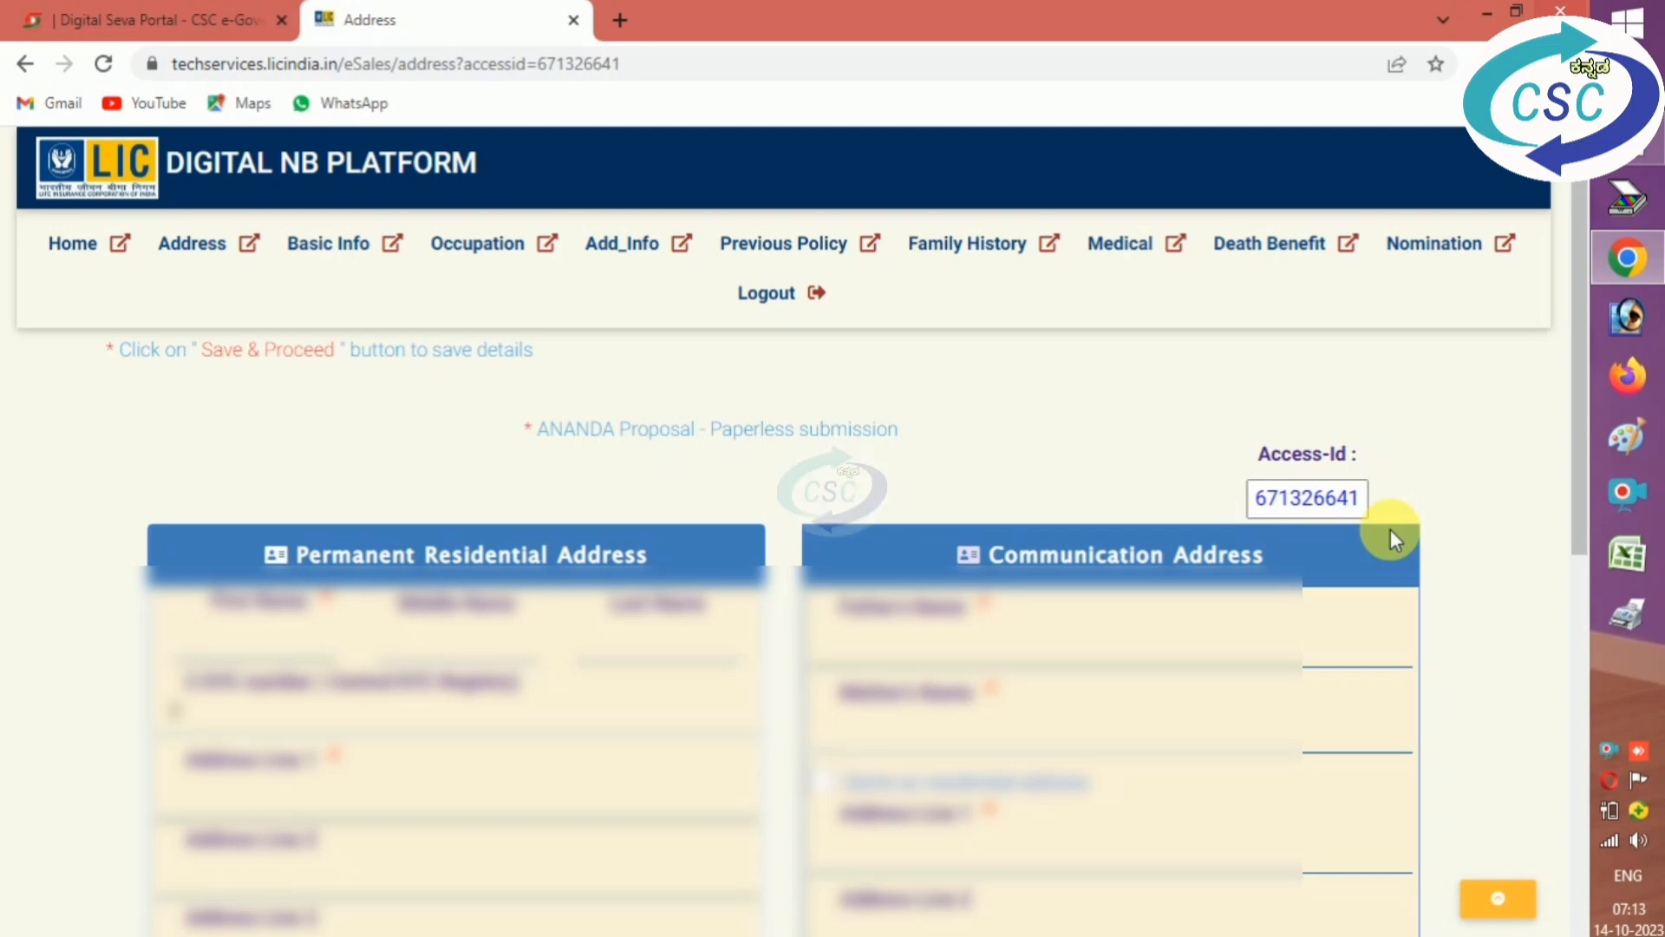
left_click(1370, 513)
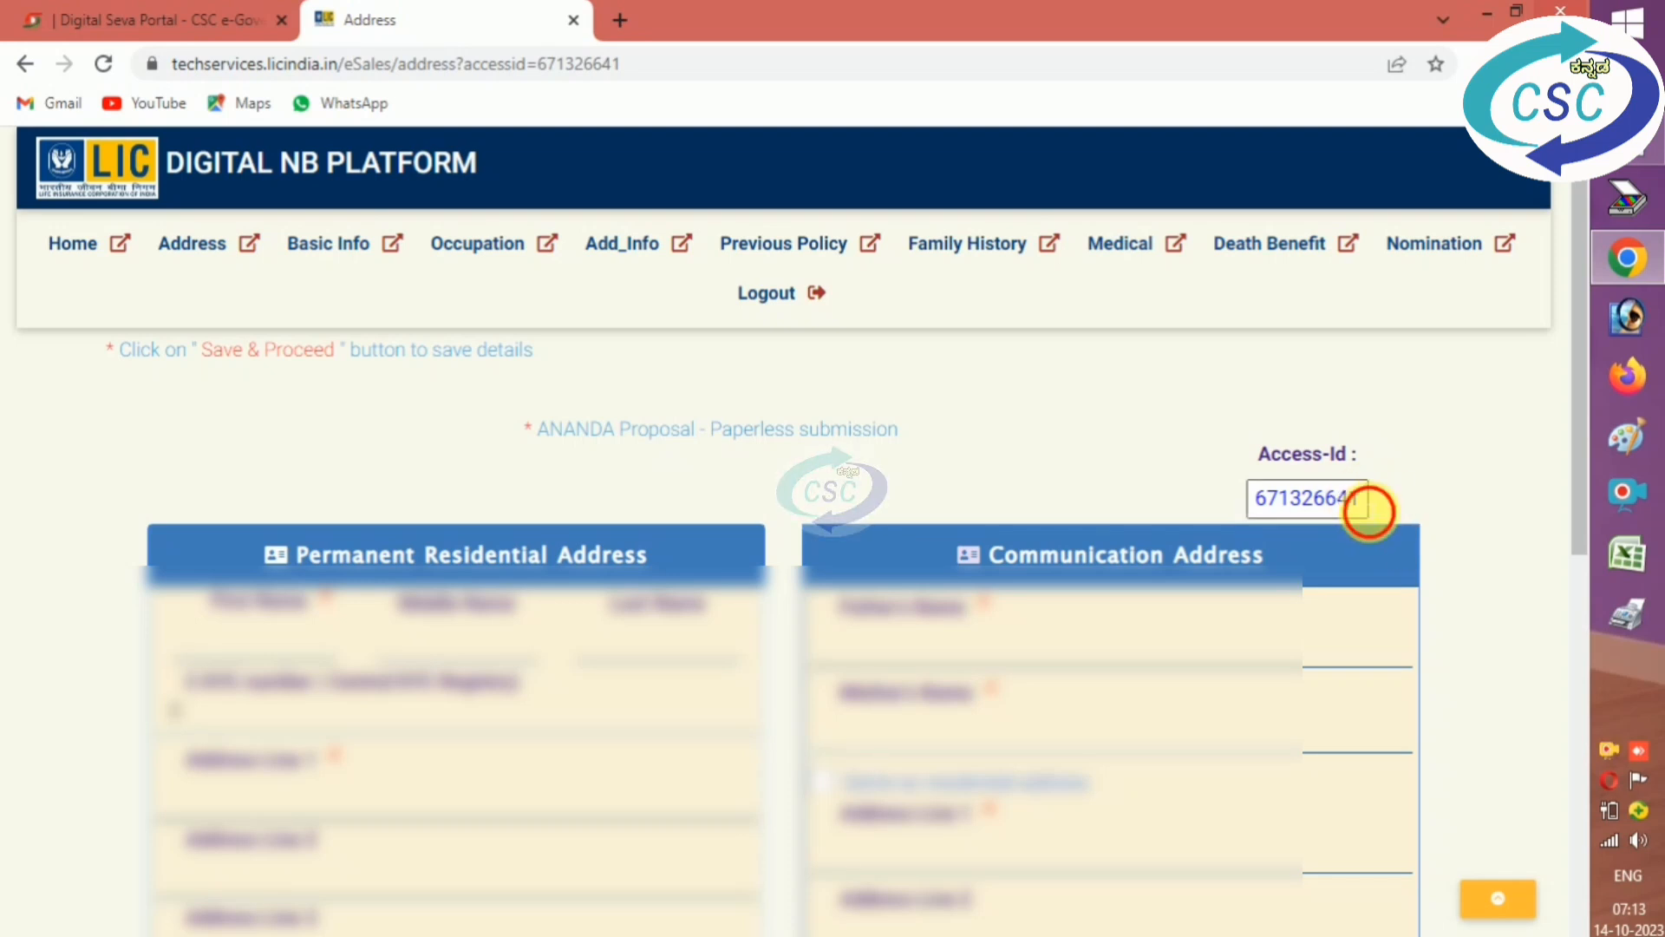
left_click_drag(1370, 512, 1274, 512)
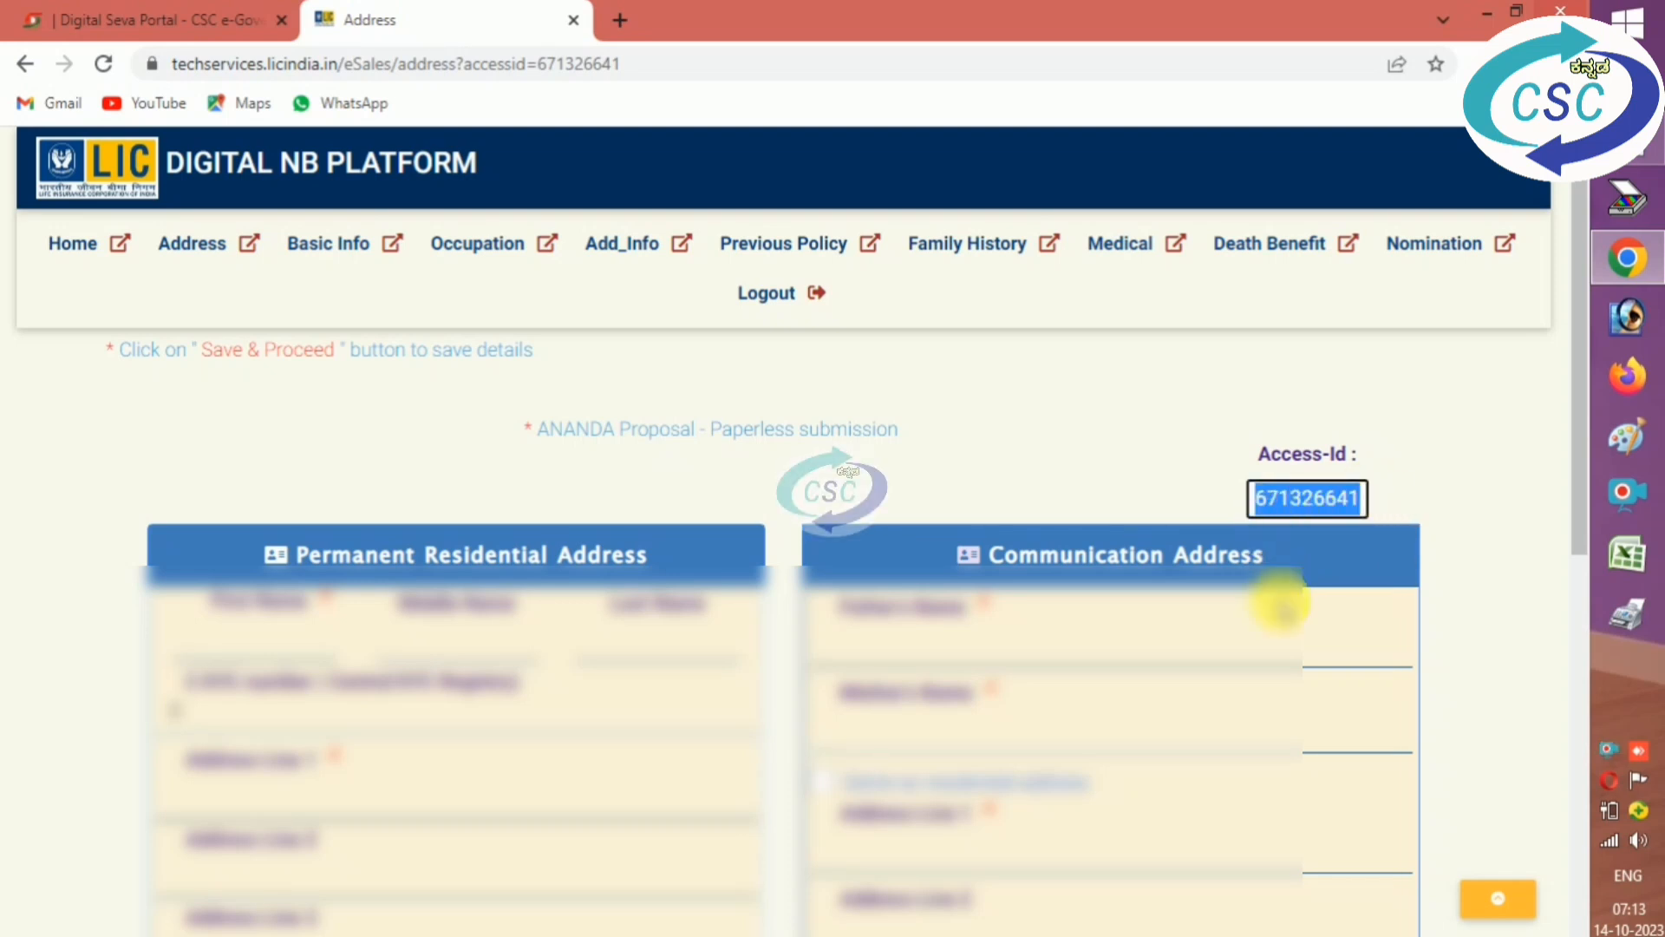
left_click(1279, 577)
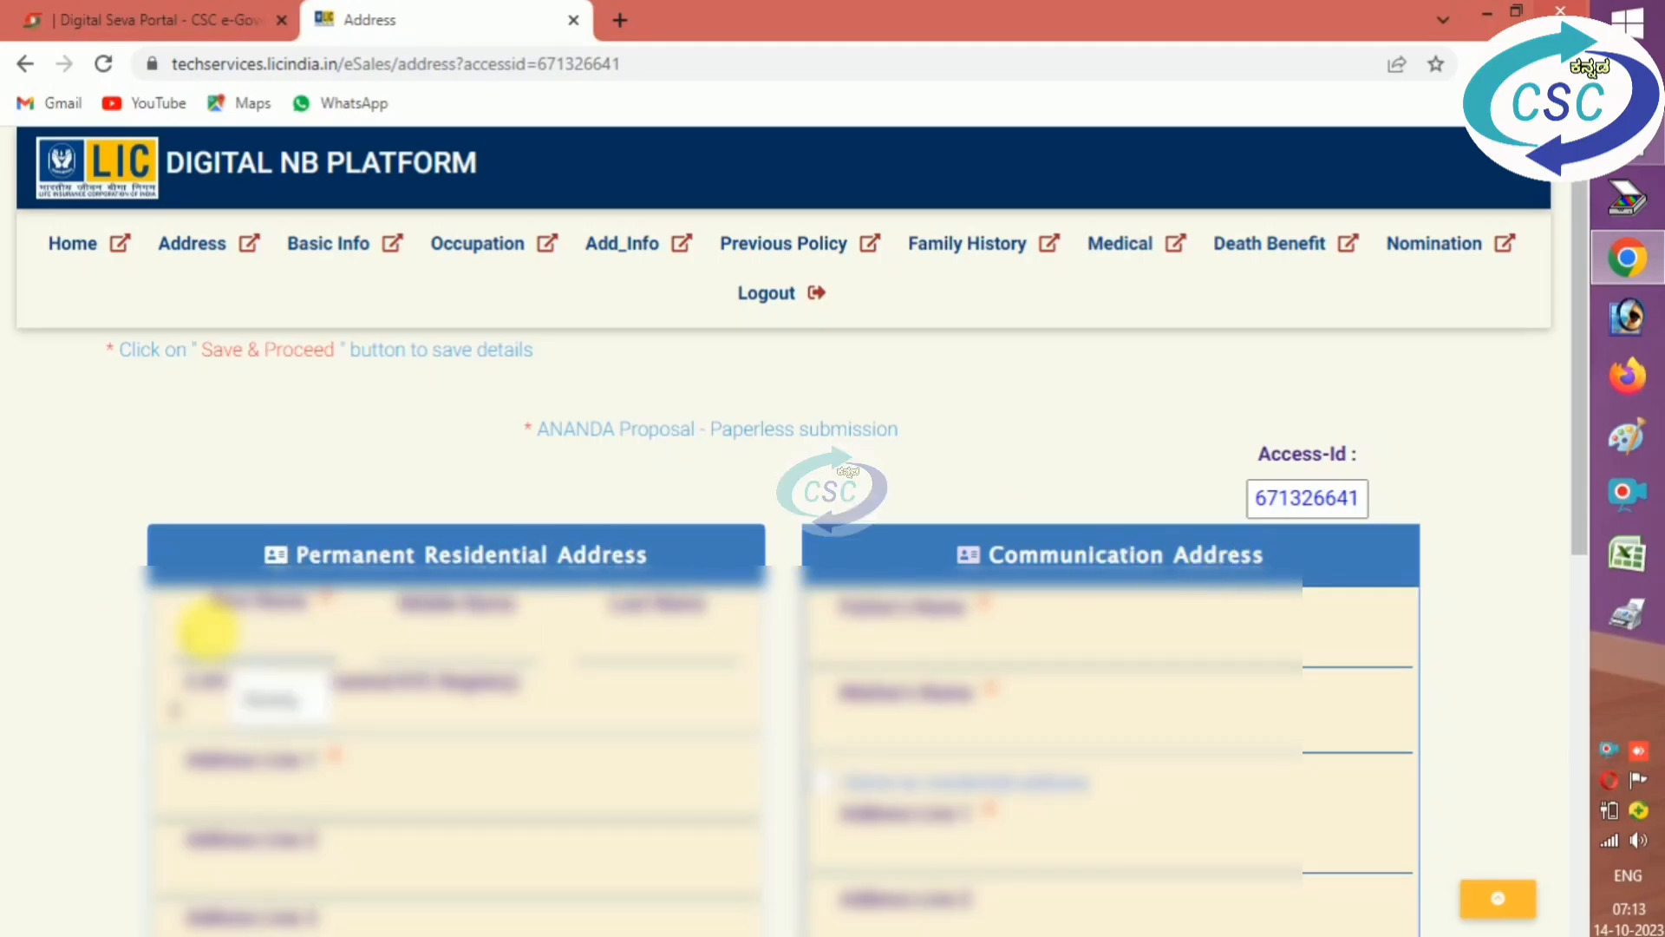
Fill in the applicant's first name and address details in the Permanent Residential Address section.
left_click(287, 694)
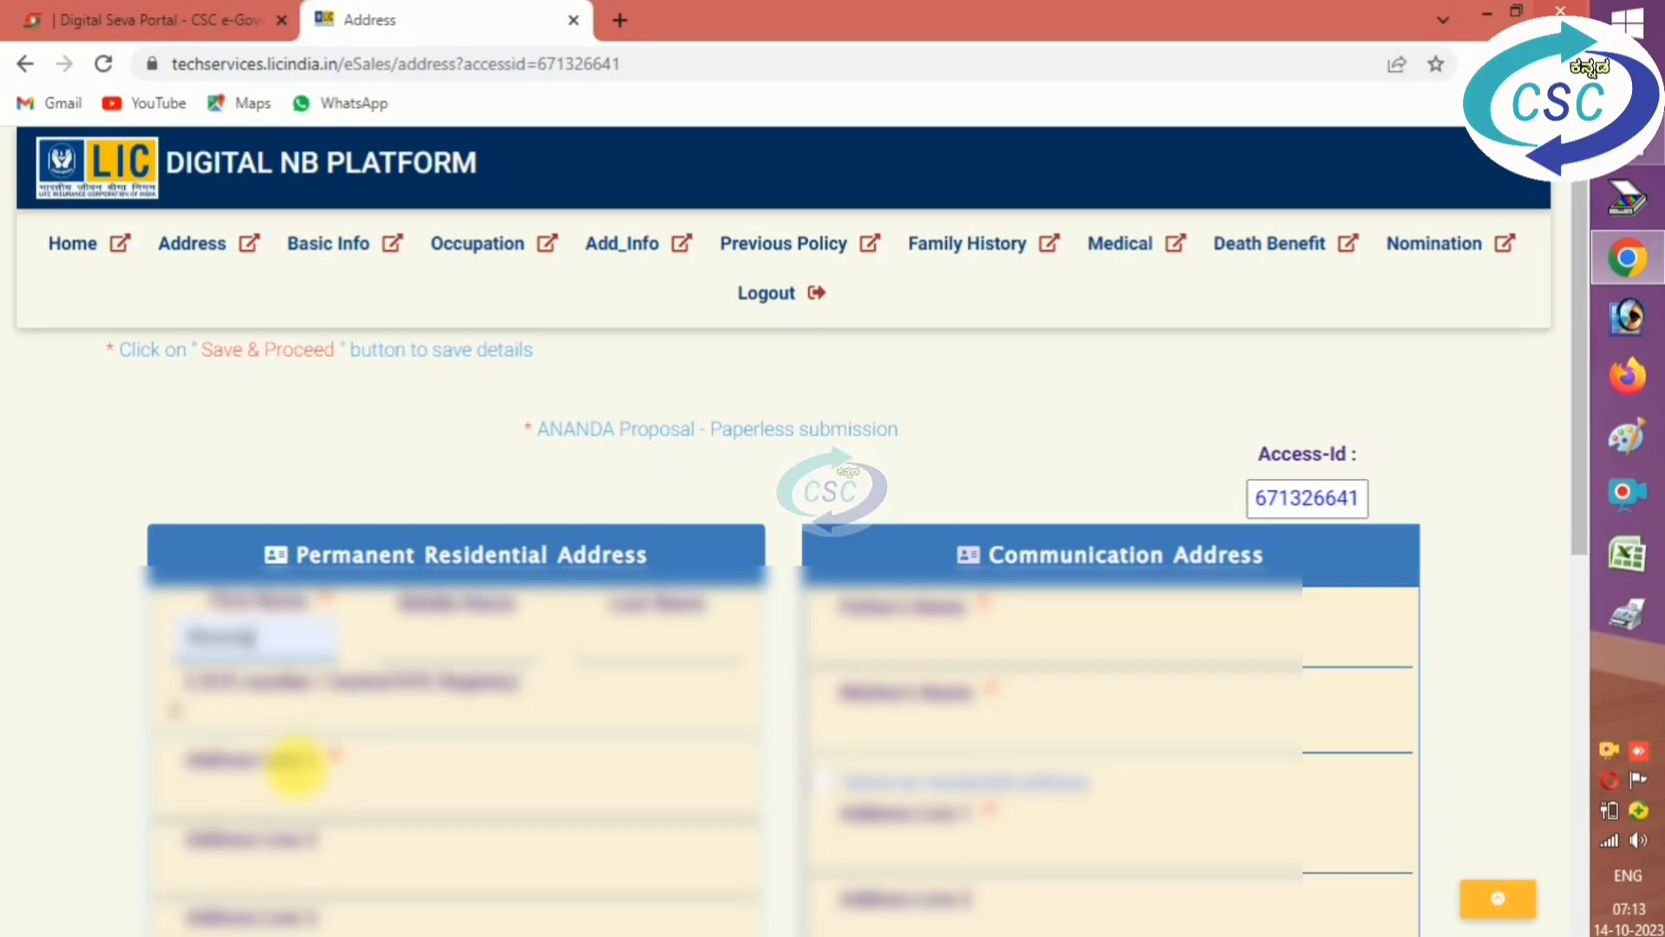
left_click(304, 774)
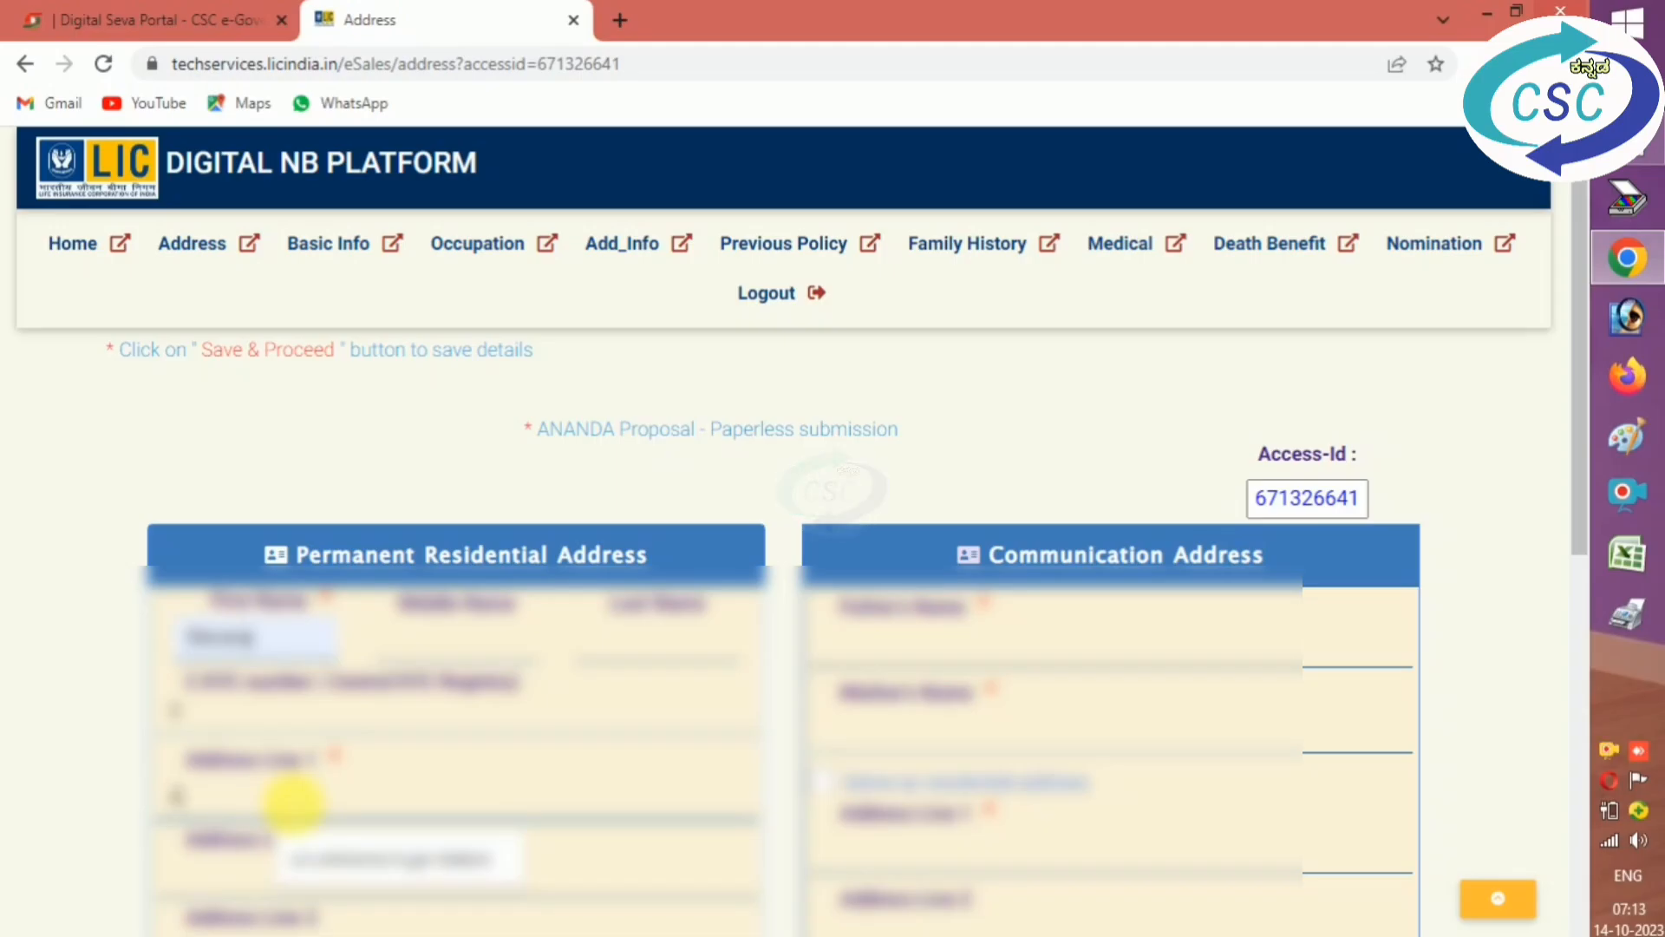
right_click(1605, 744)
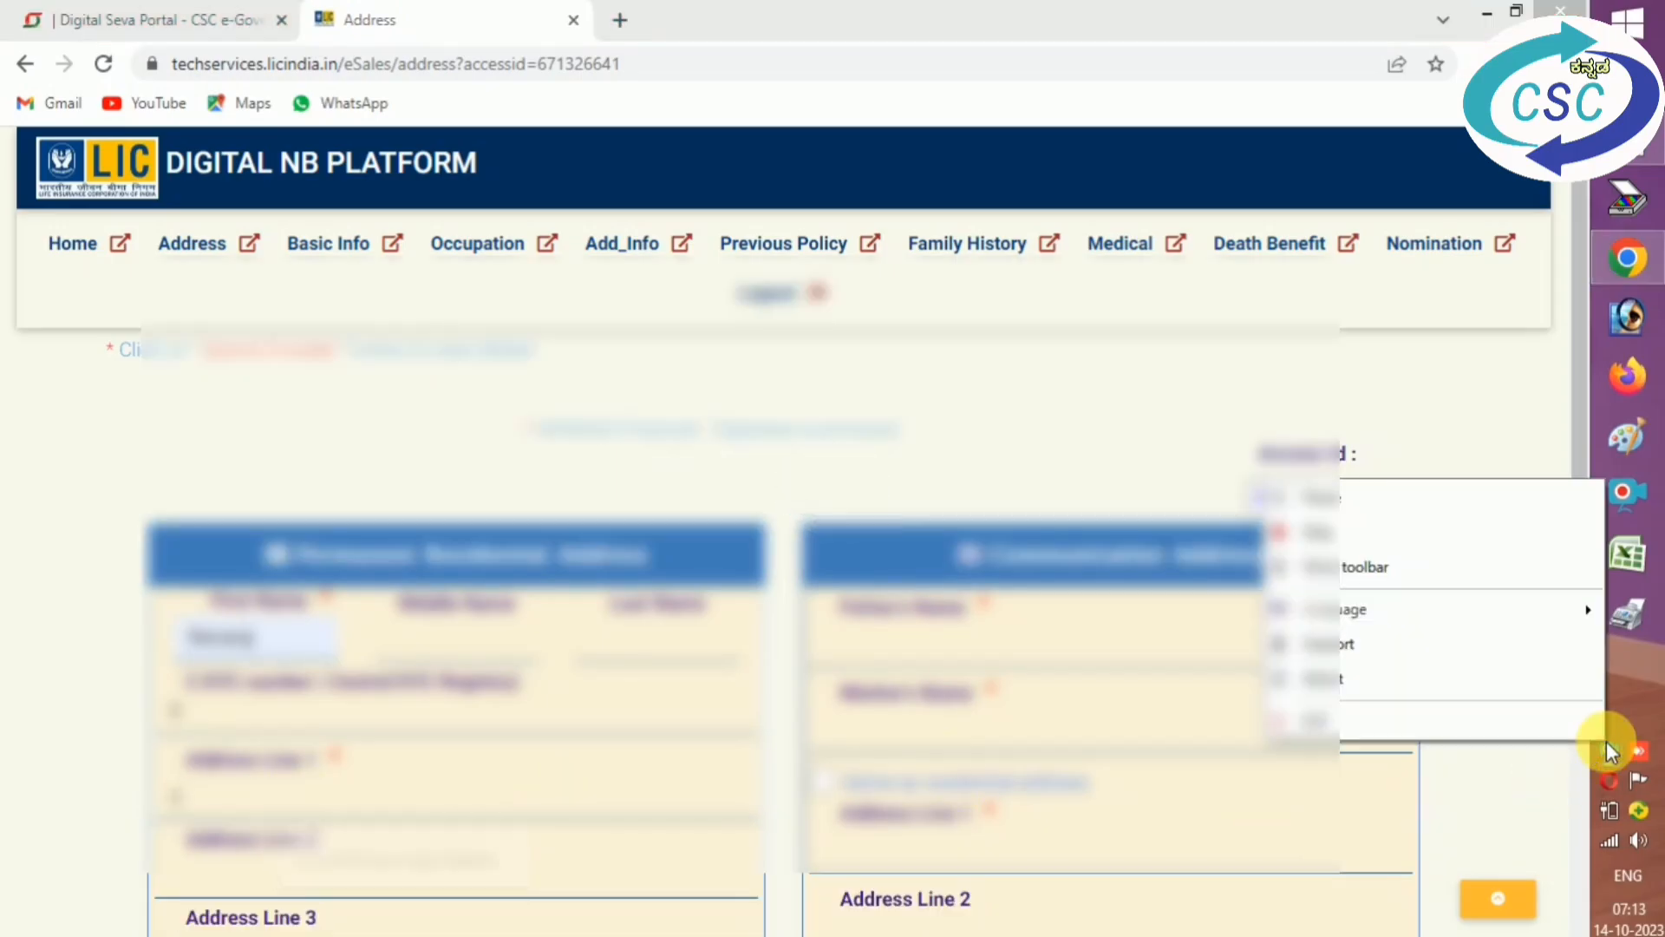
left_click(1372, 490)
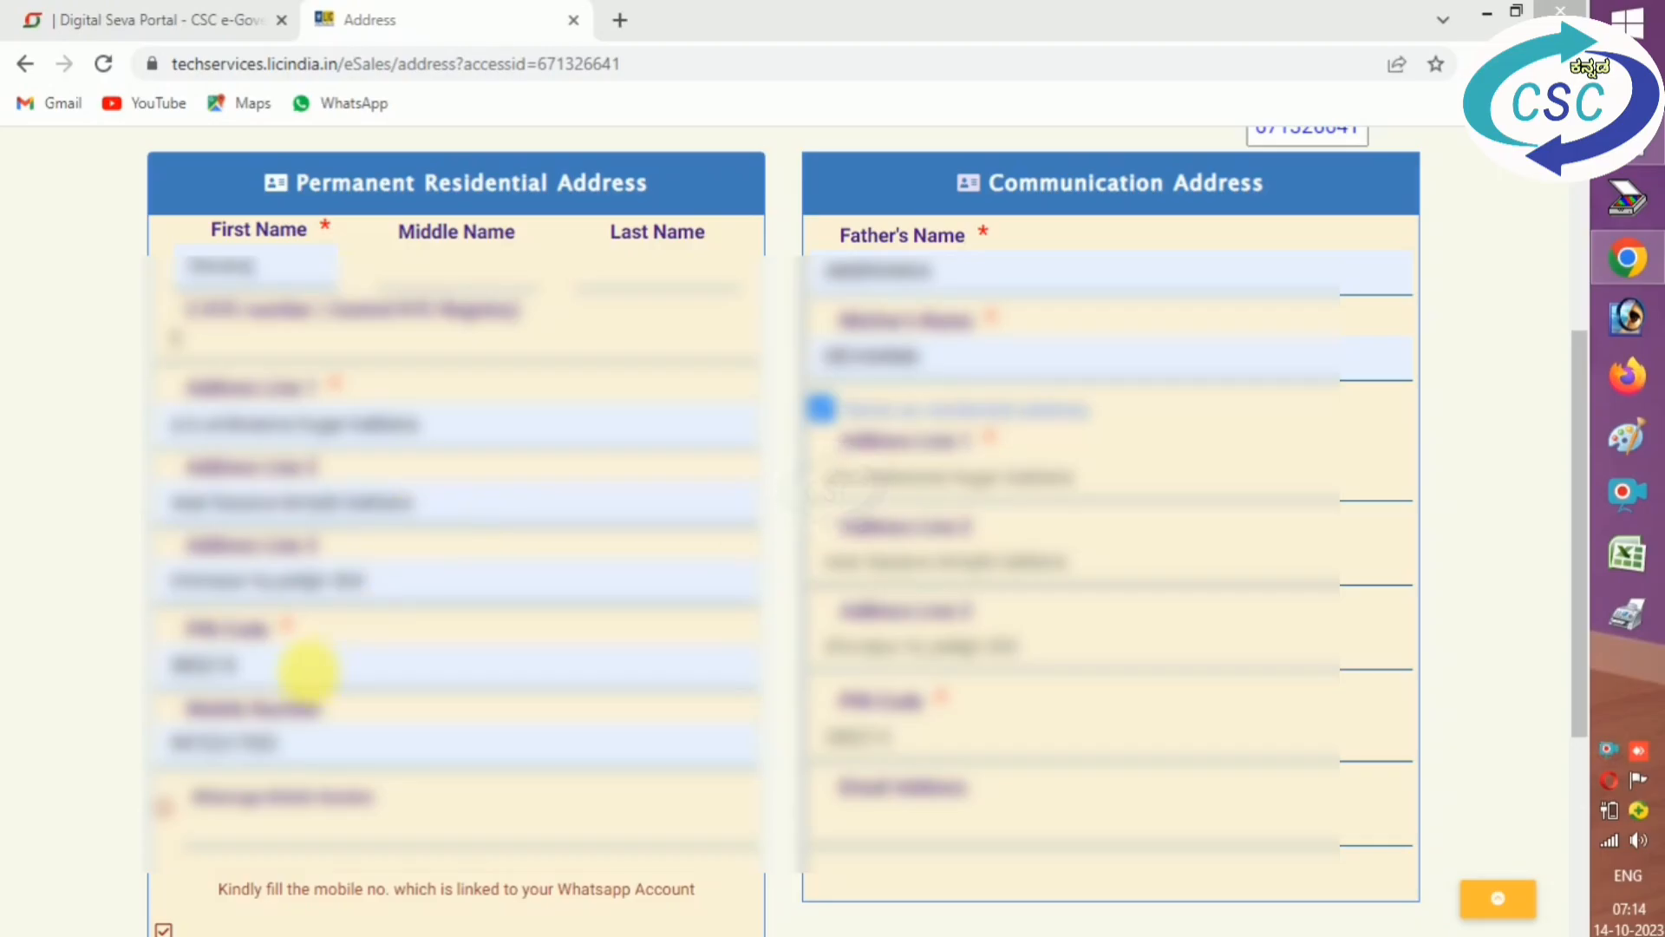
left_click(308, 670)
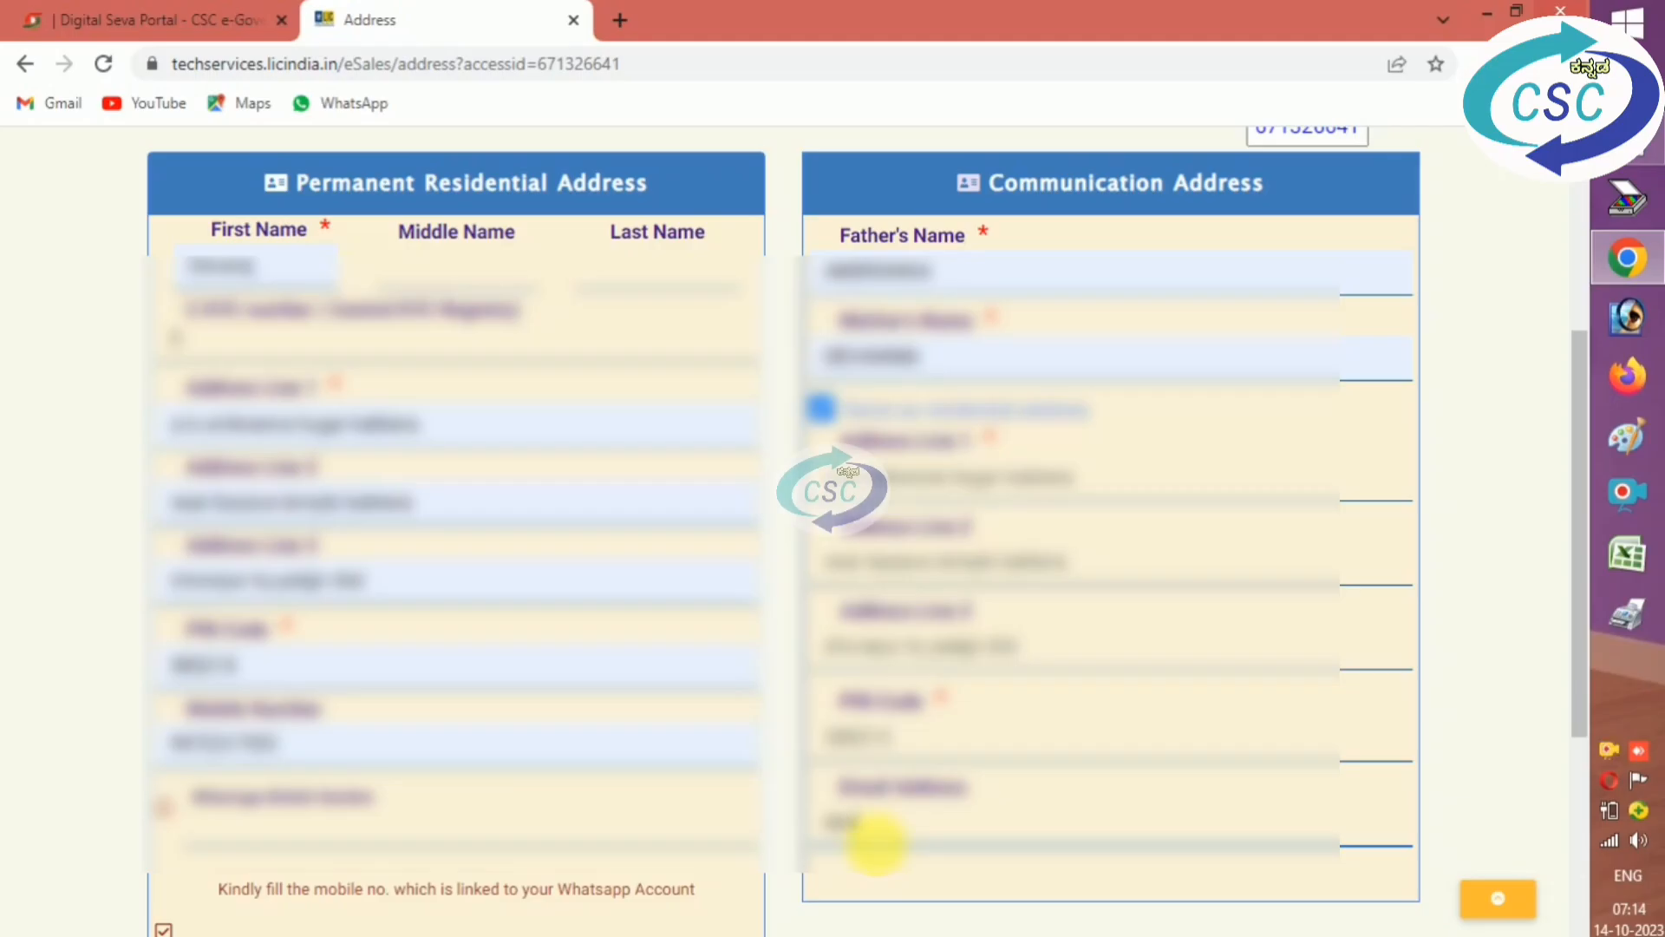
Enter the applicant's e-mail address in the Communication Address section and save the Address page to proceed.
type("@gmail")
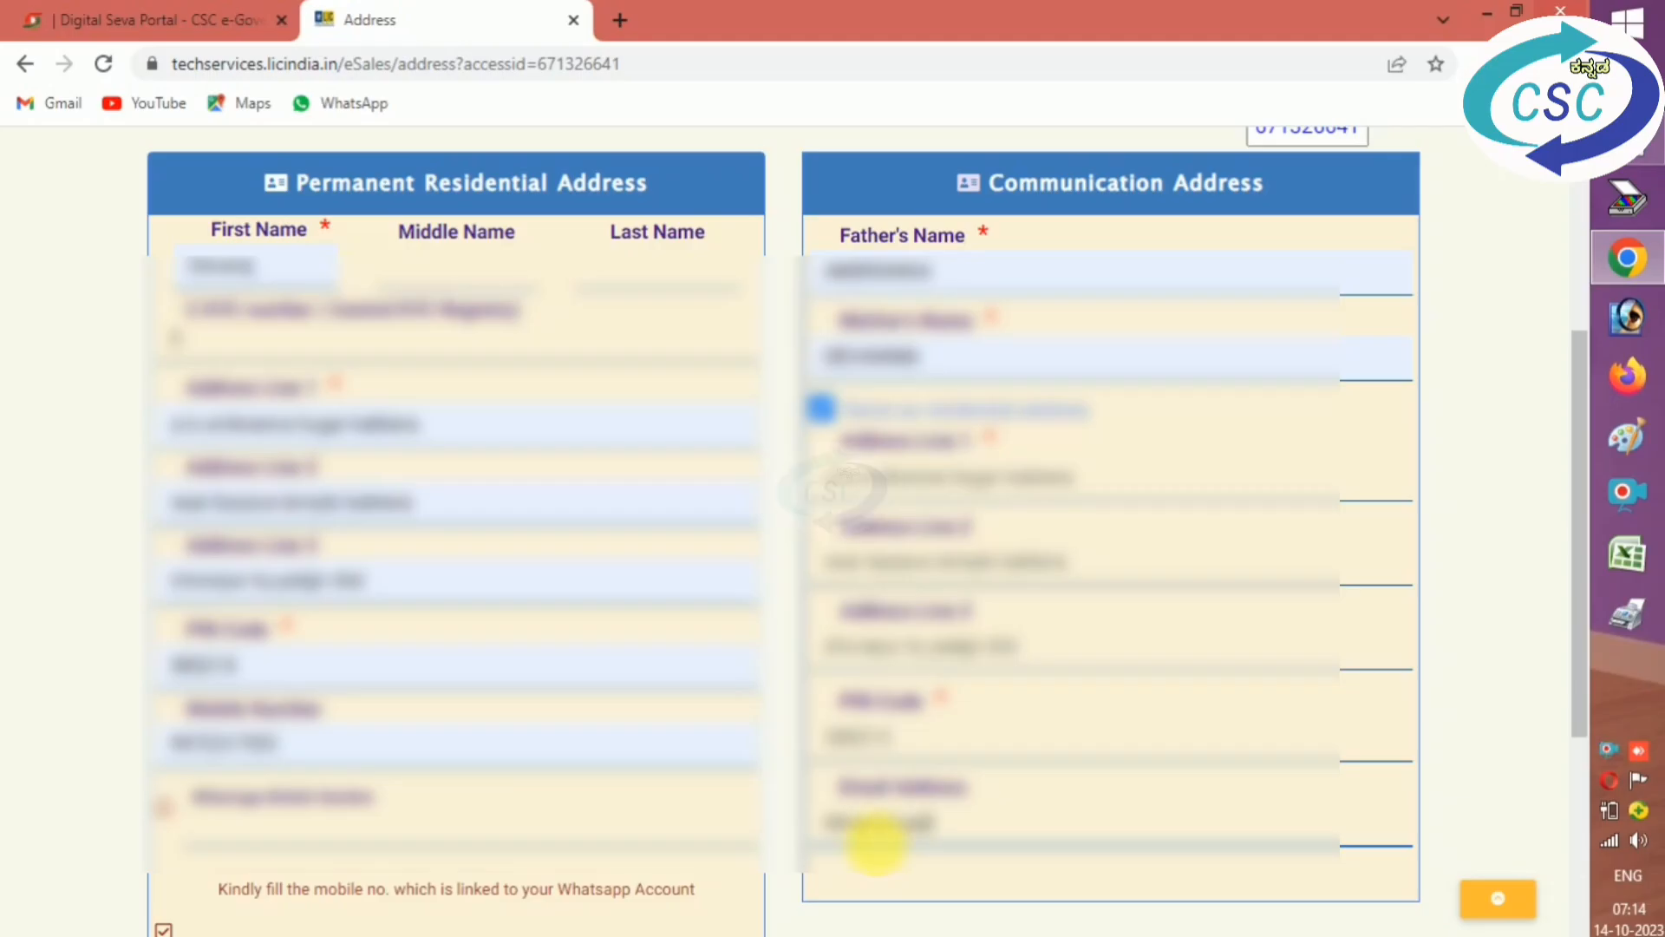
type(".com")
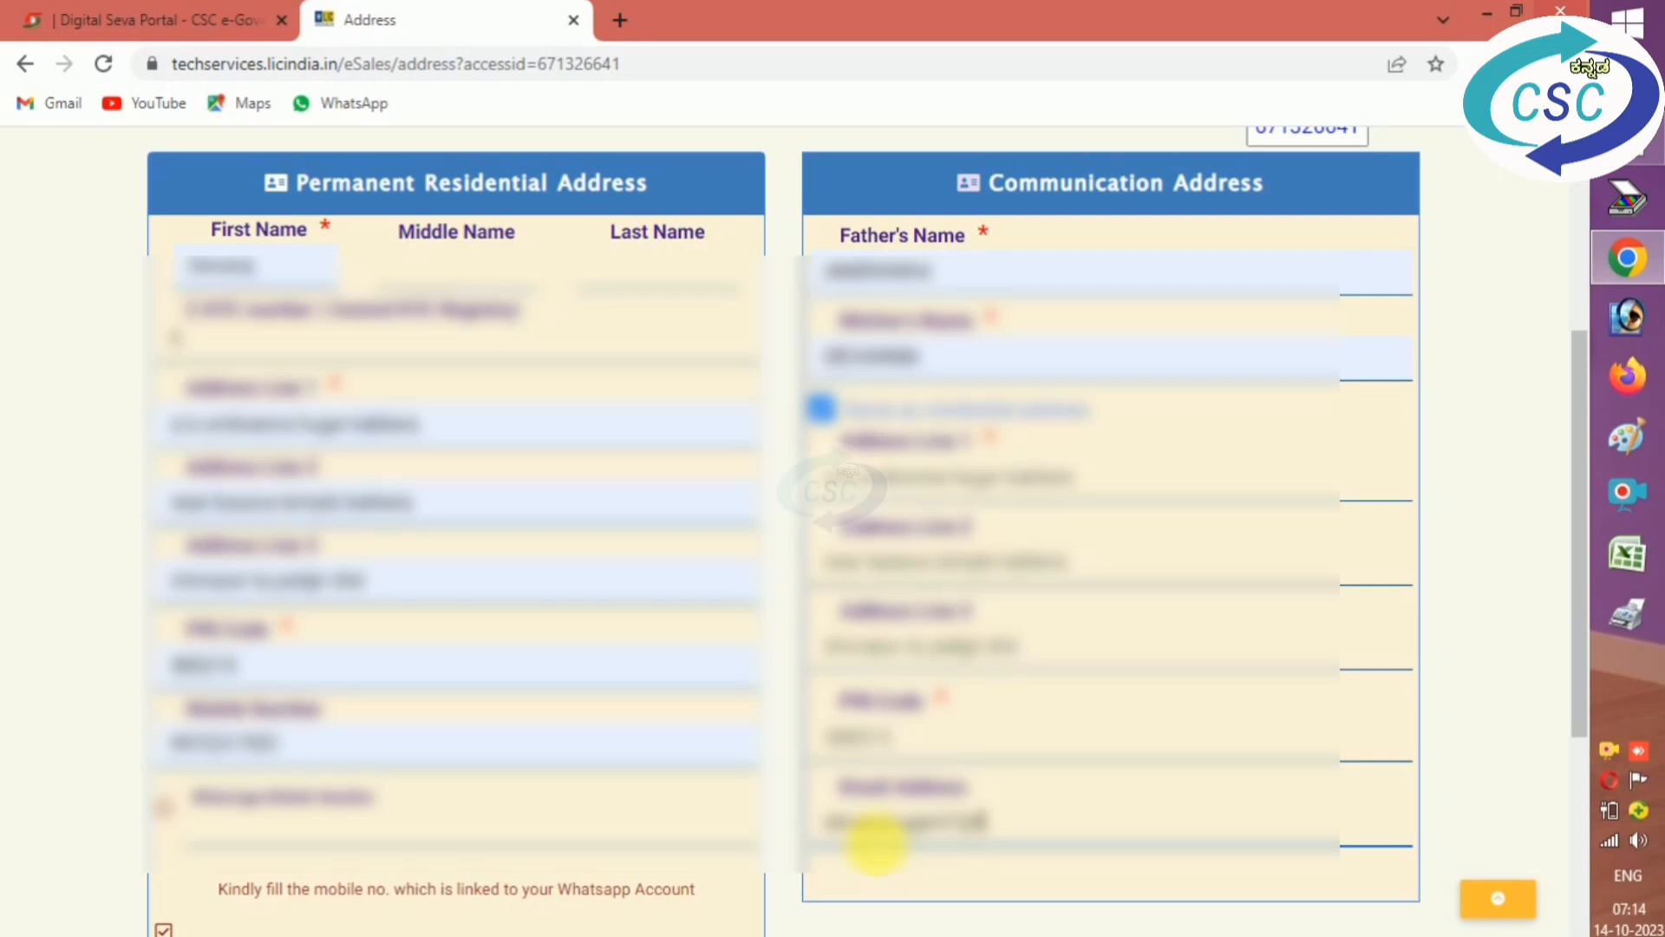
type("gmail")
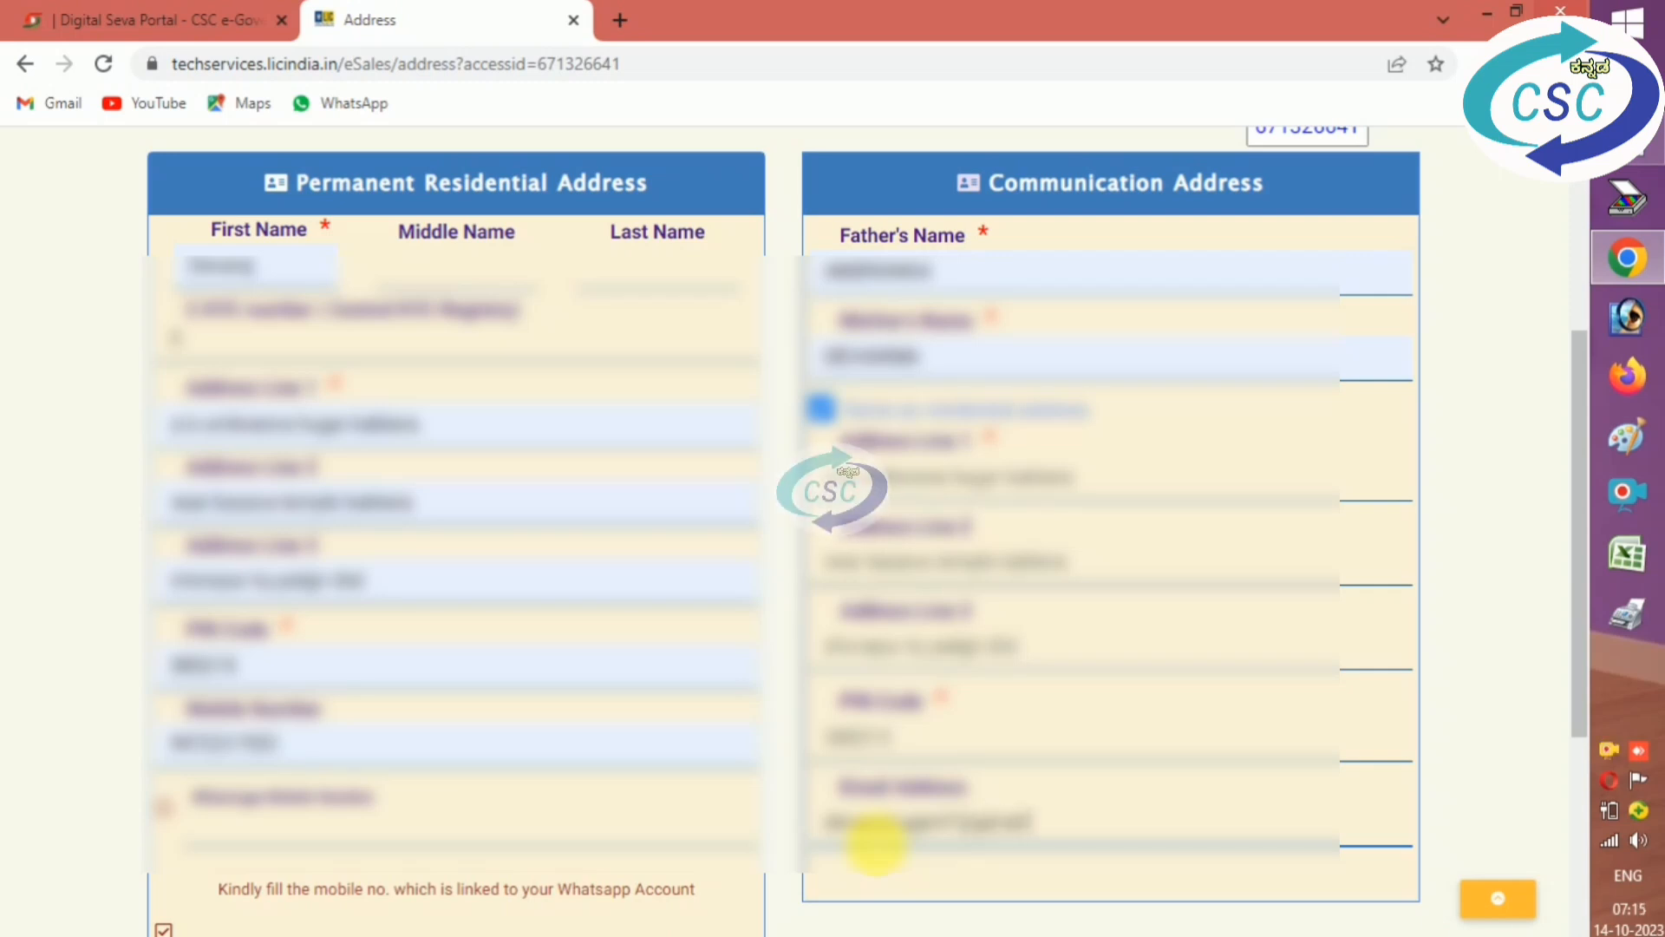
type(".com")
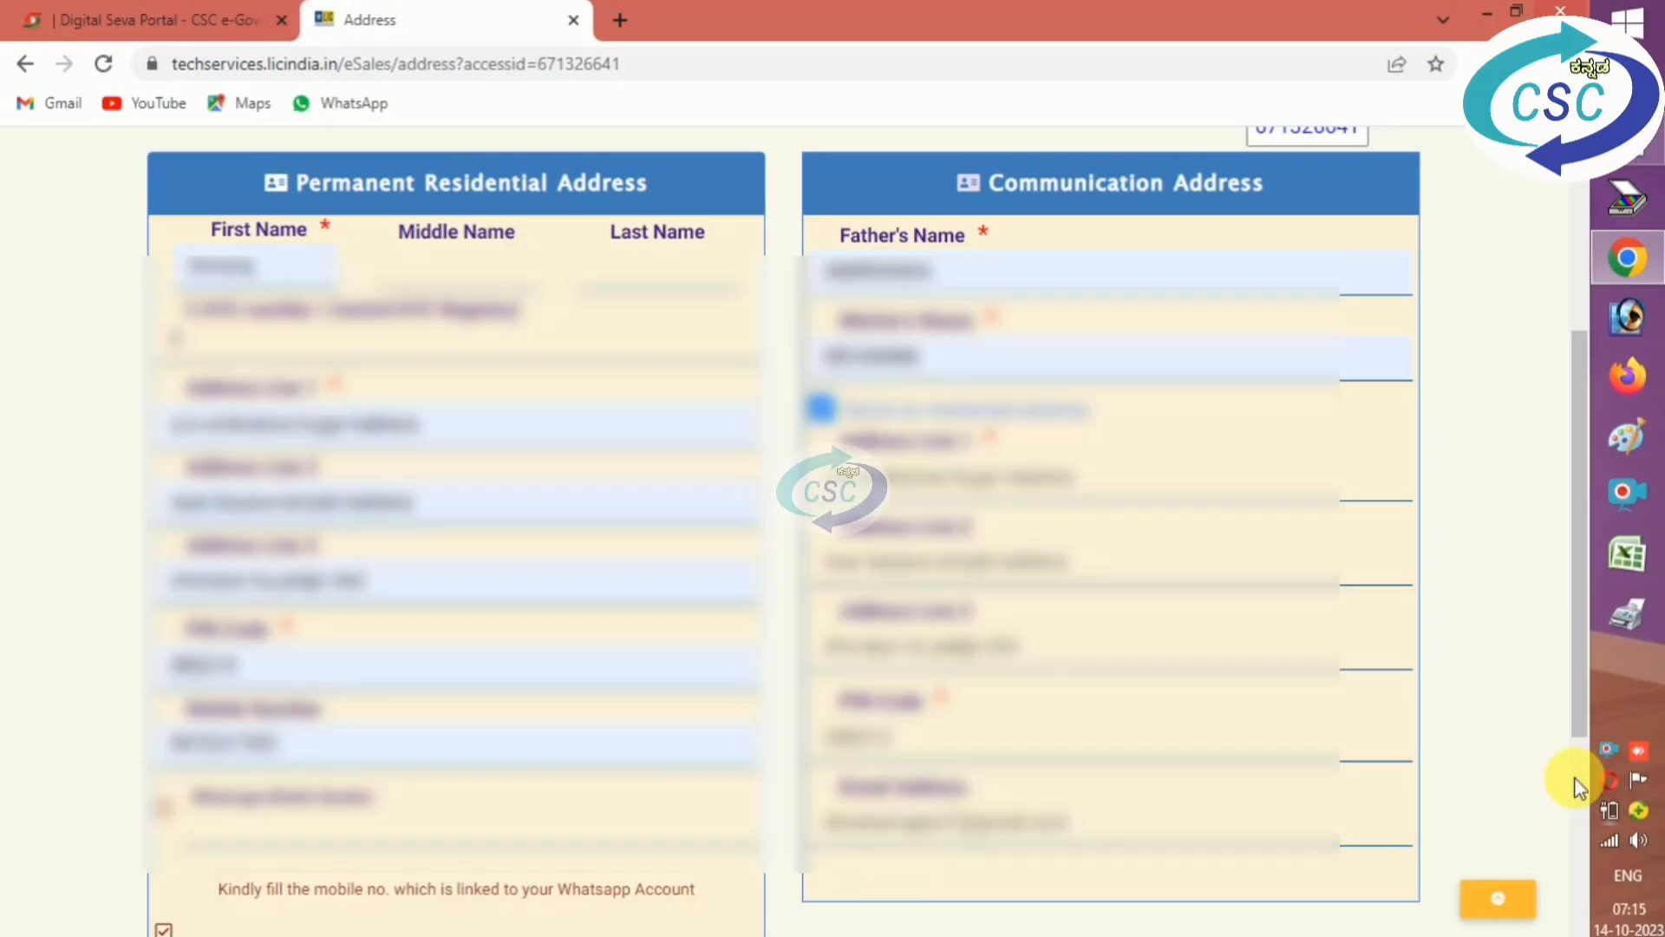
right_click(1608, 753)
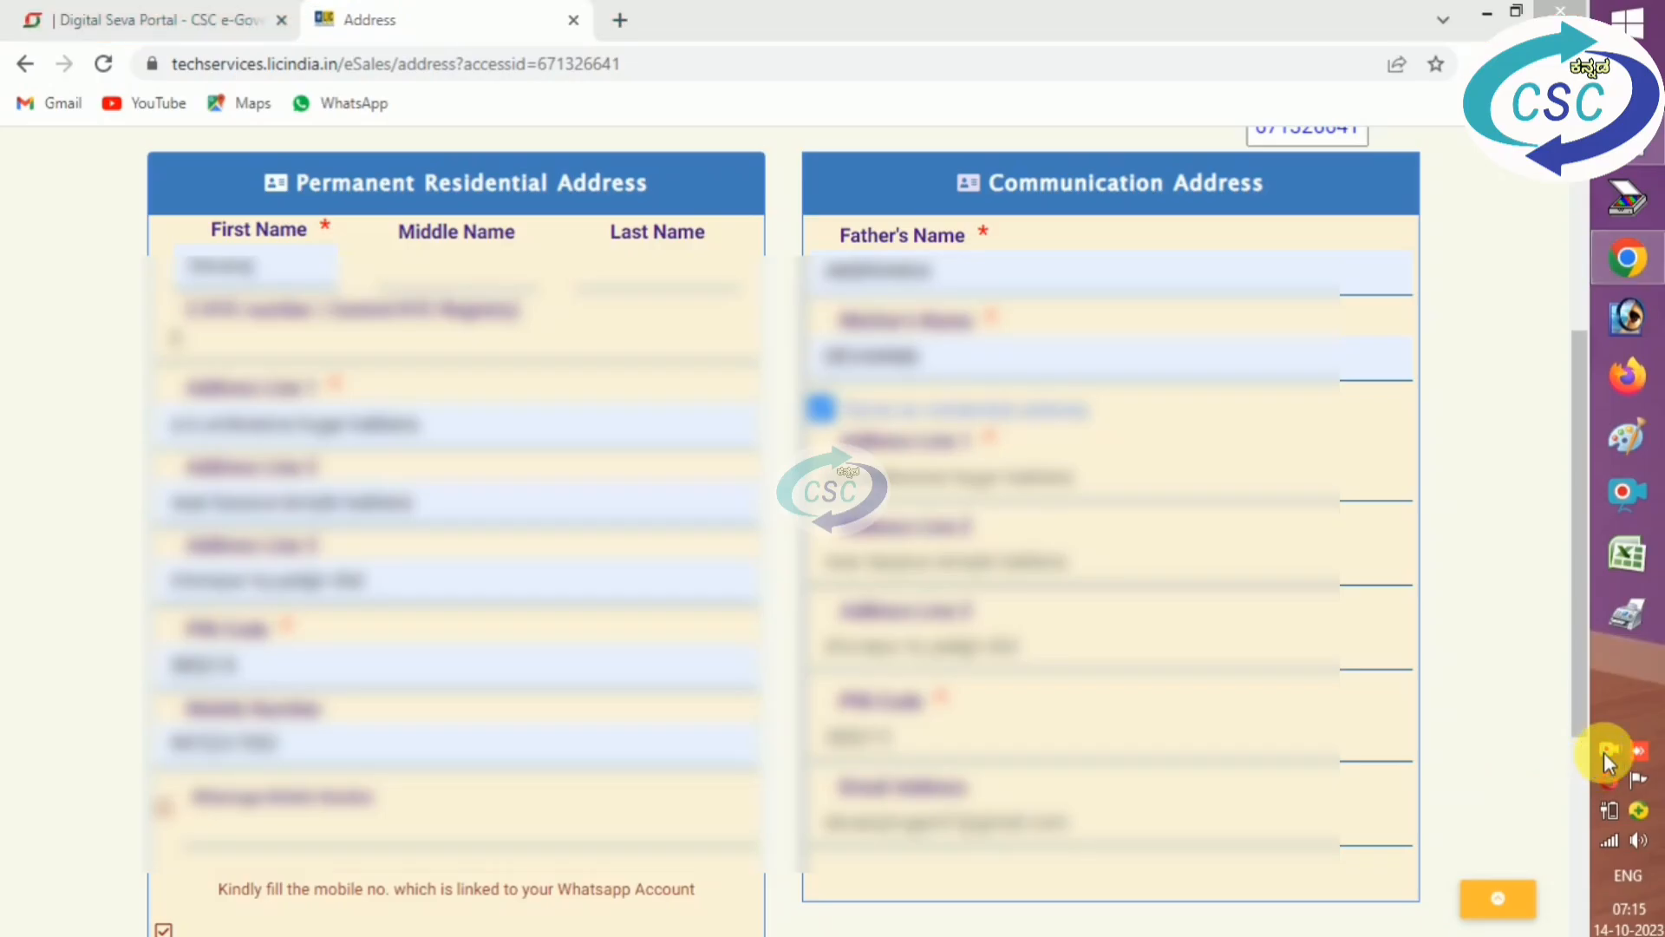
left_click(1380, 531)
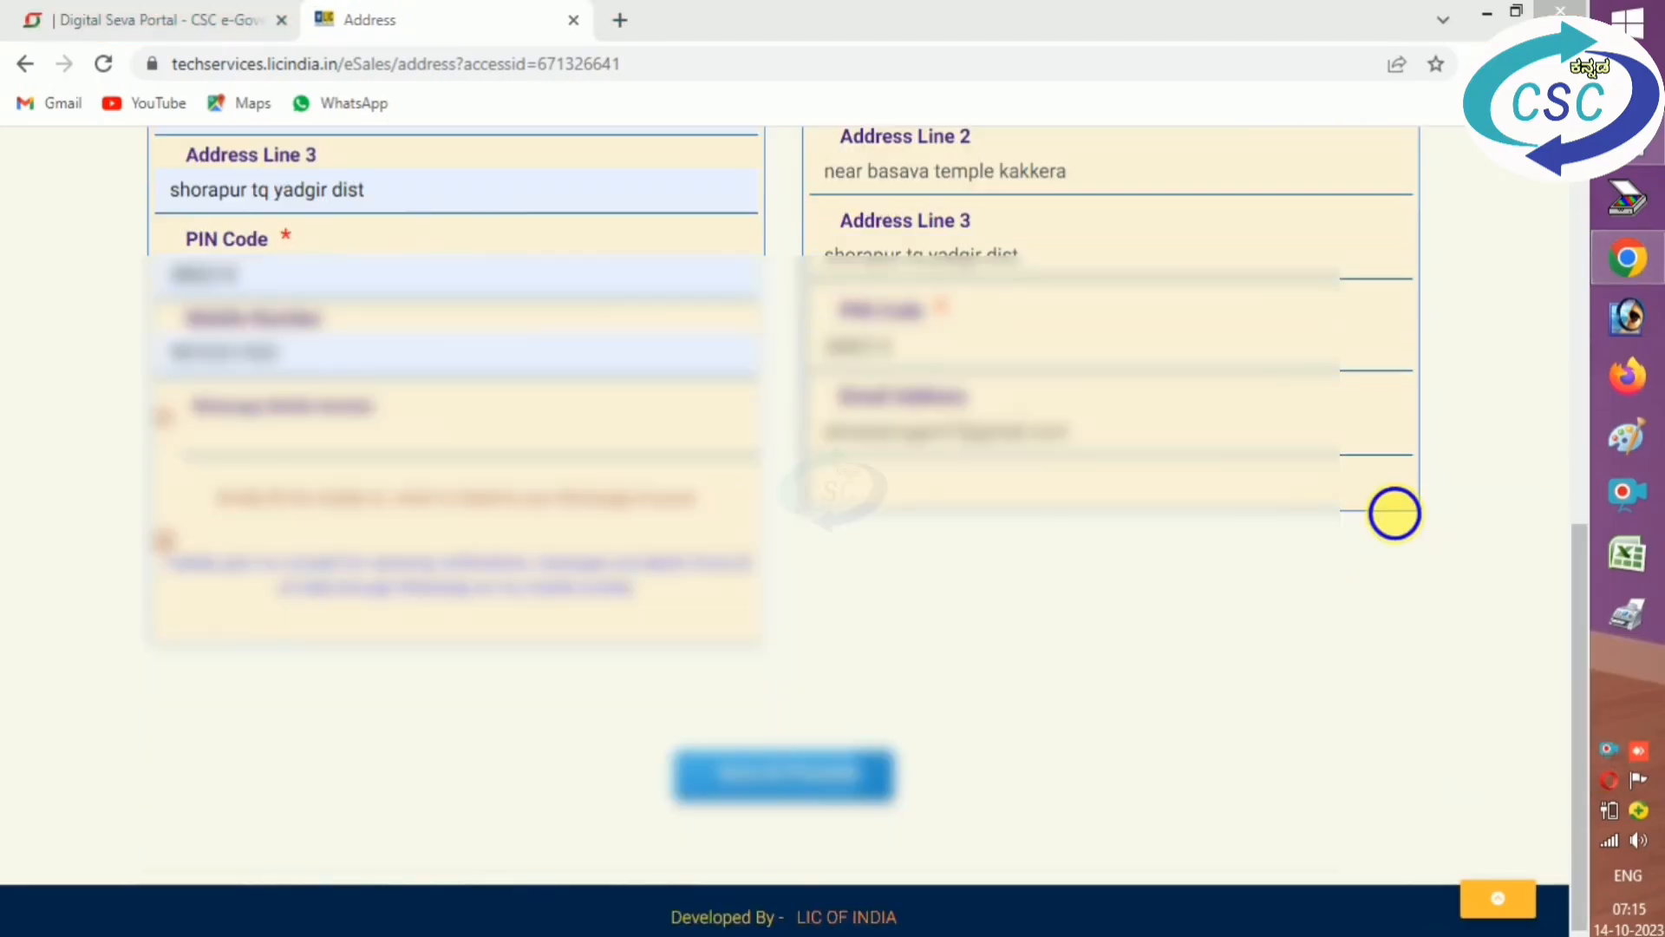
left_click(794, 773)
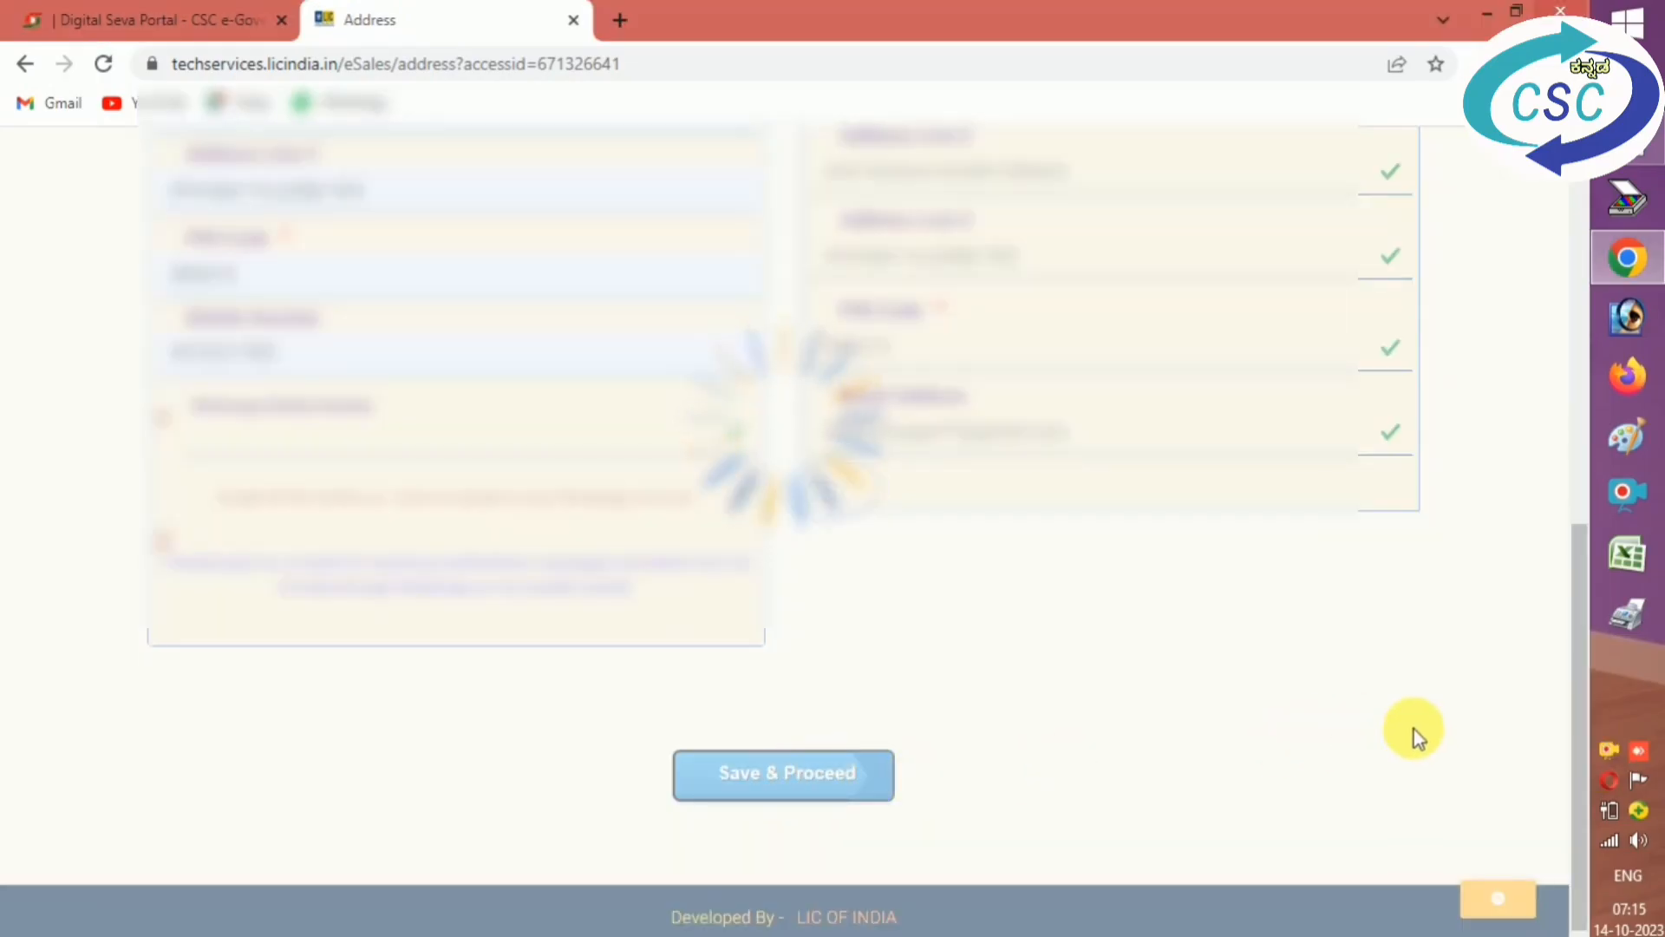
right_click(1606, 747)
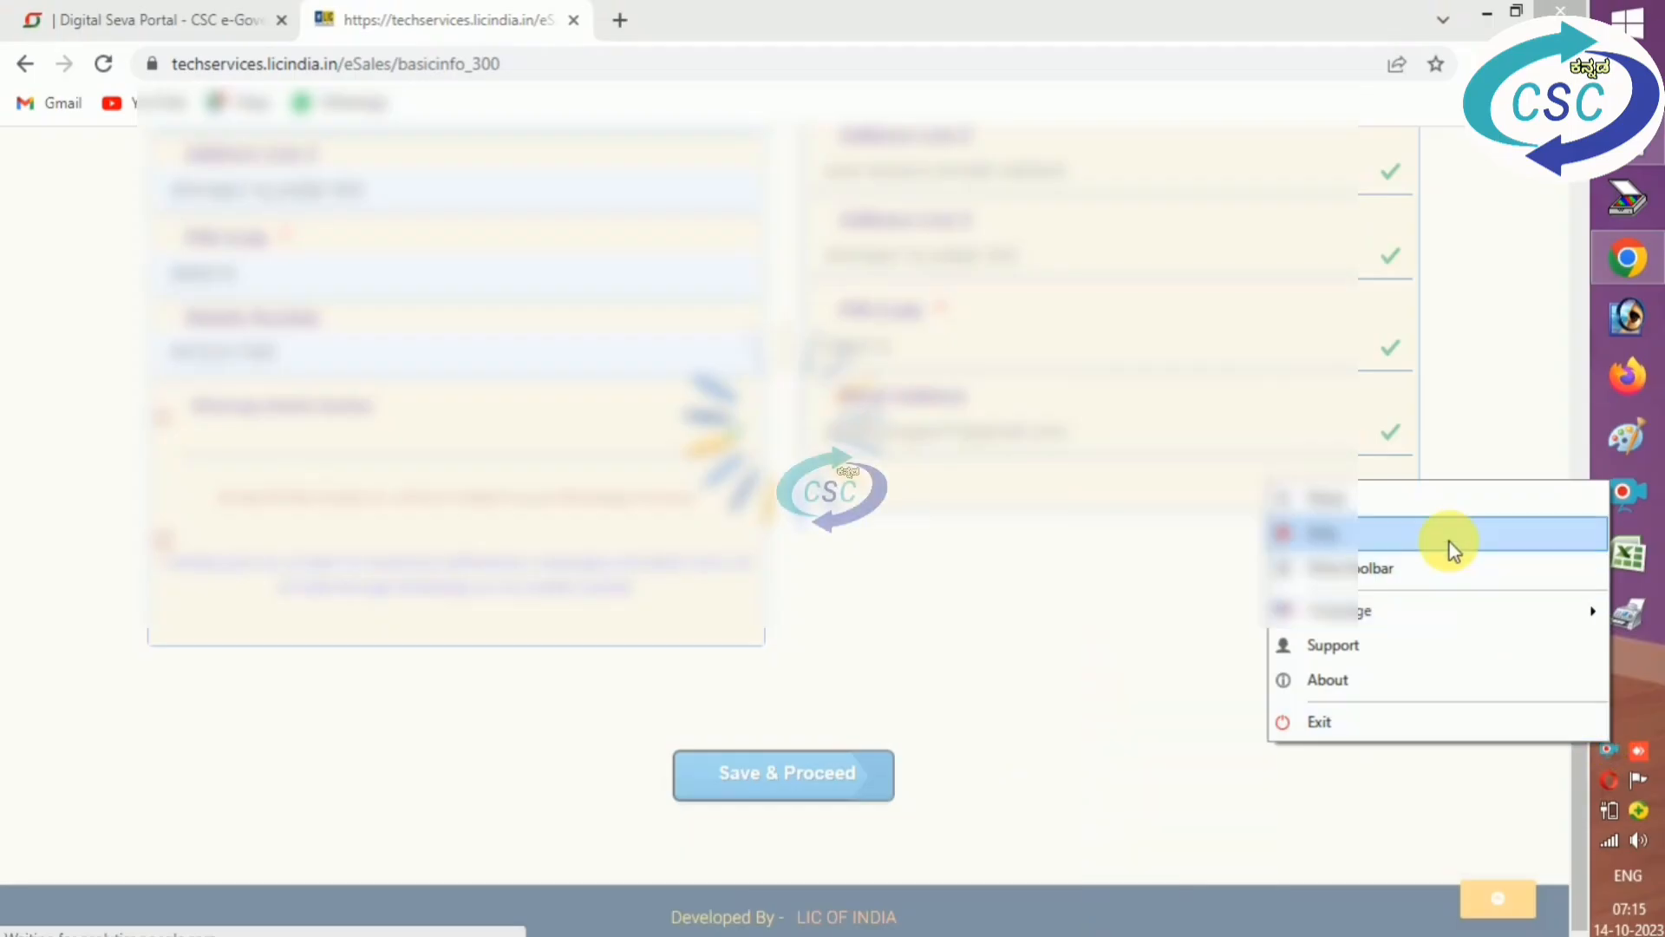
left_click(1420, 506)
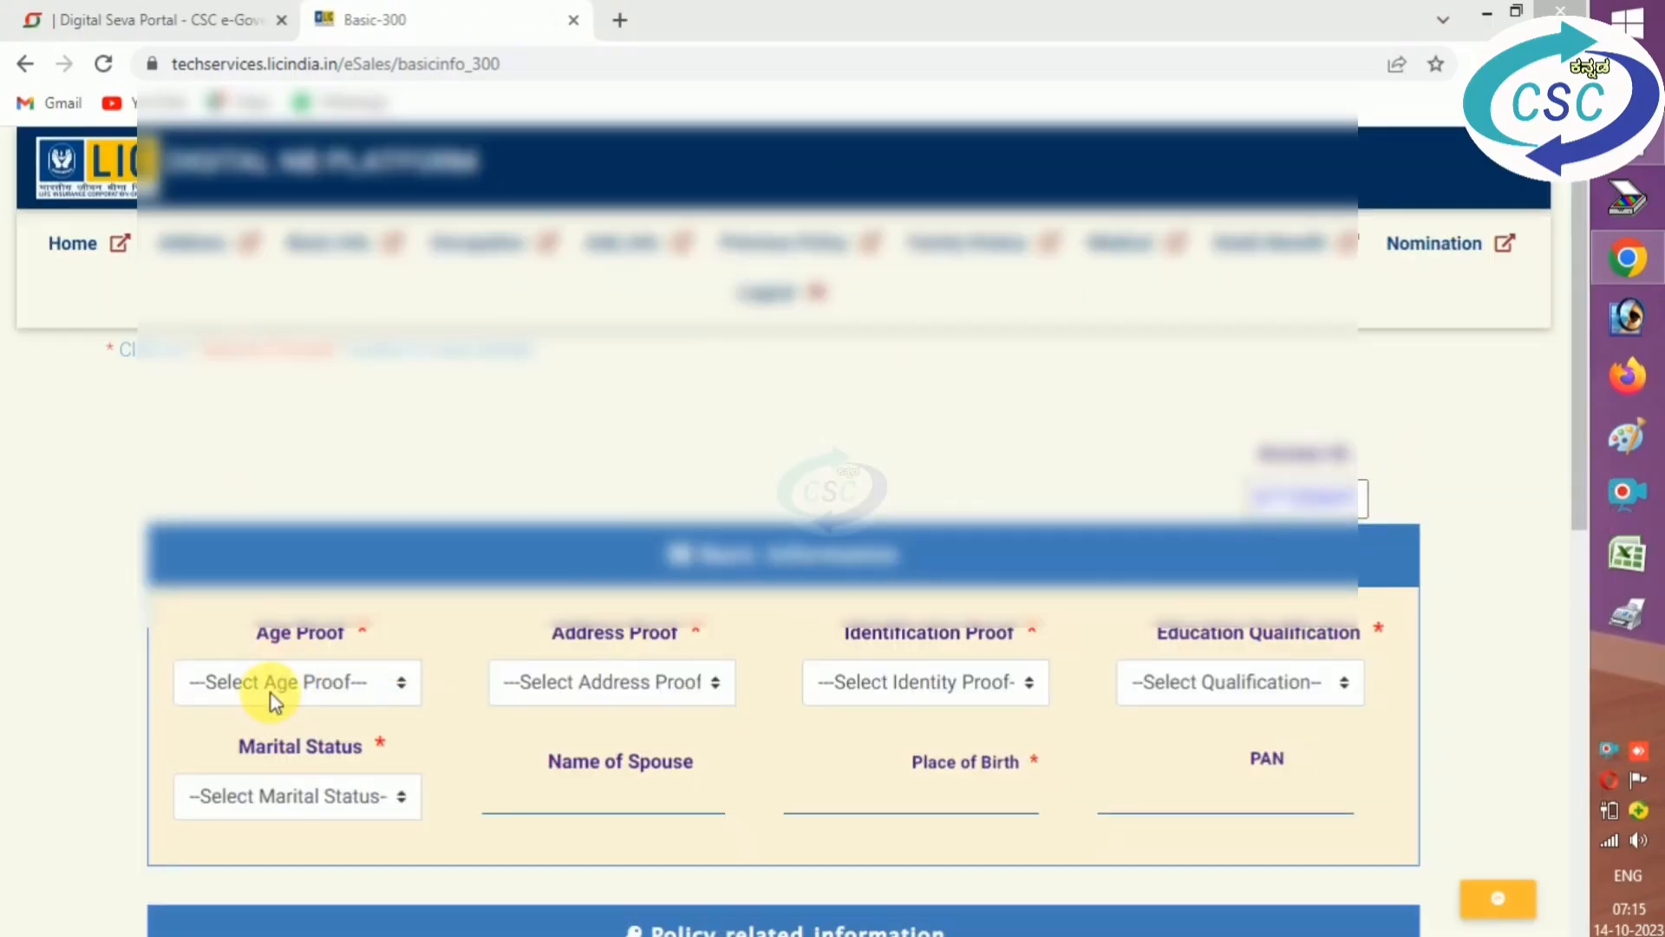
Set Age Proof to Aadhar with full DOB, and both Address Proof and Identification Proof to Masked Aadhaar Card/Masked e-Aadhaar Card.
left_click_drag(899, 568, 645, 588)
left_click(300, 692)
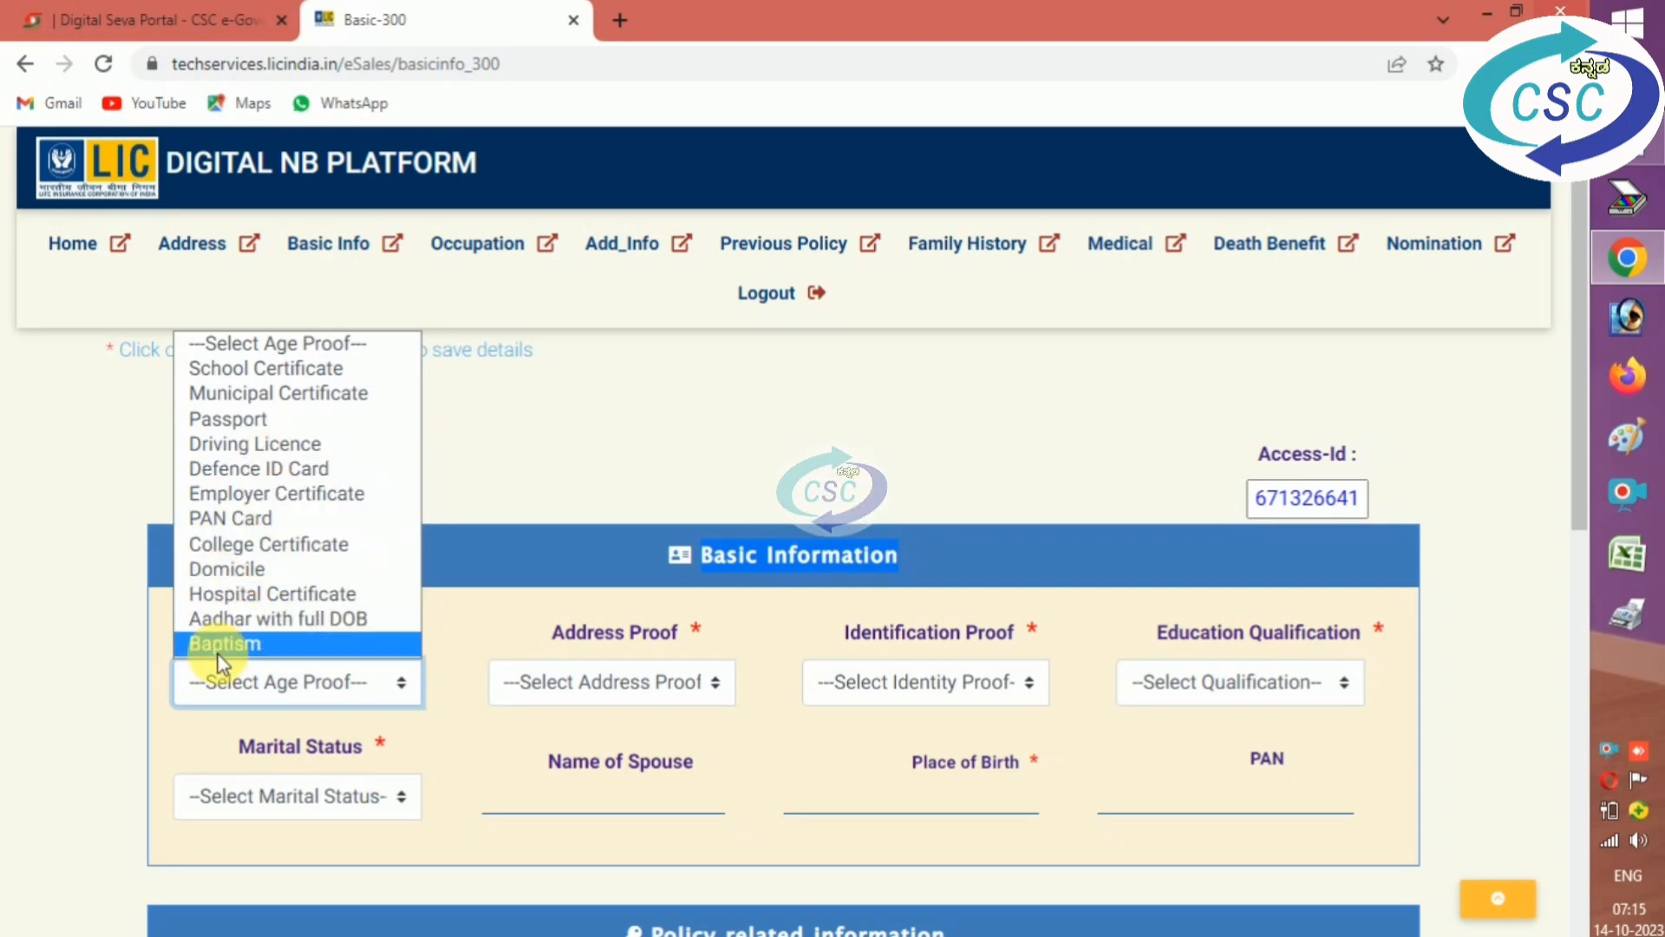
left_click(231, 620)
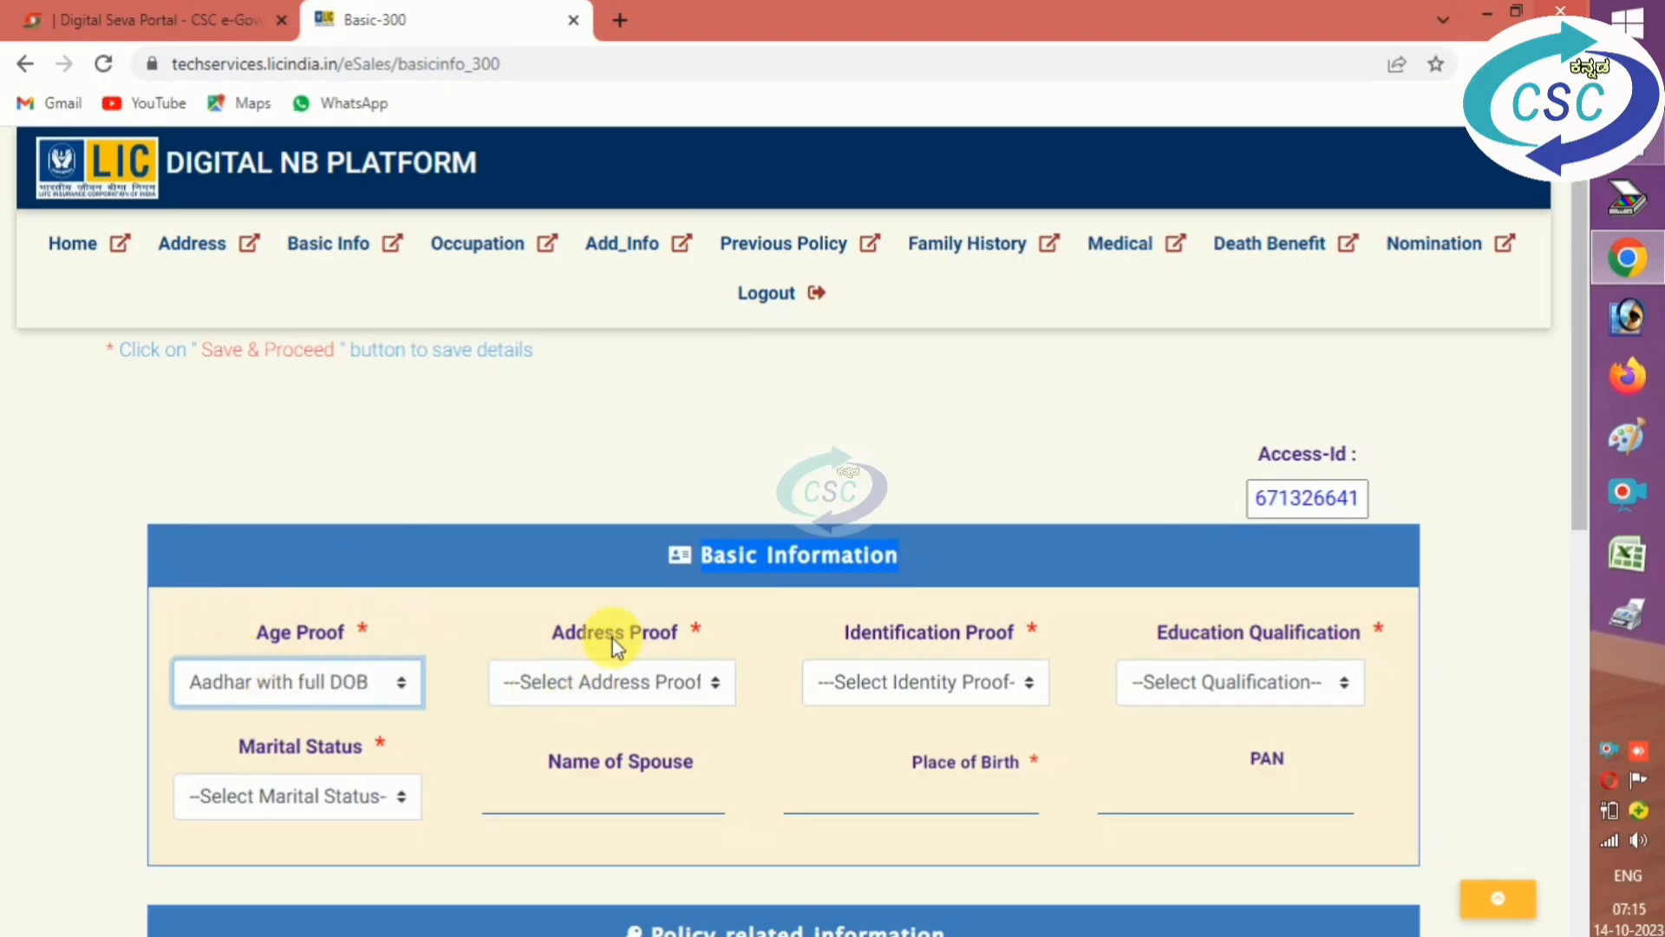
left_click(607, 683)
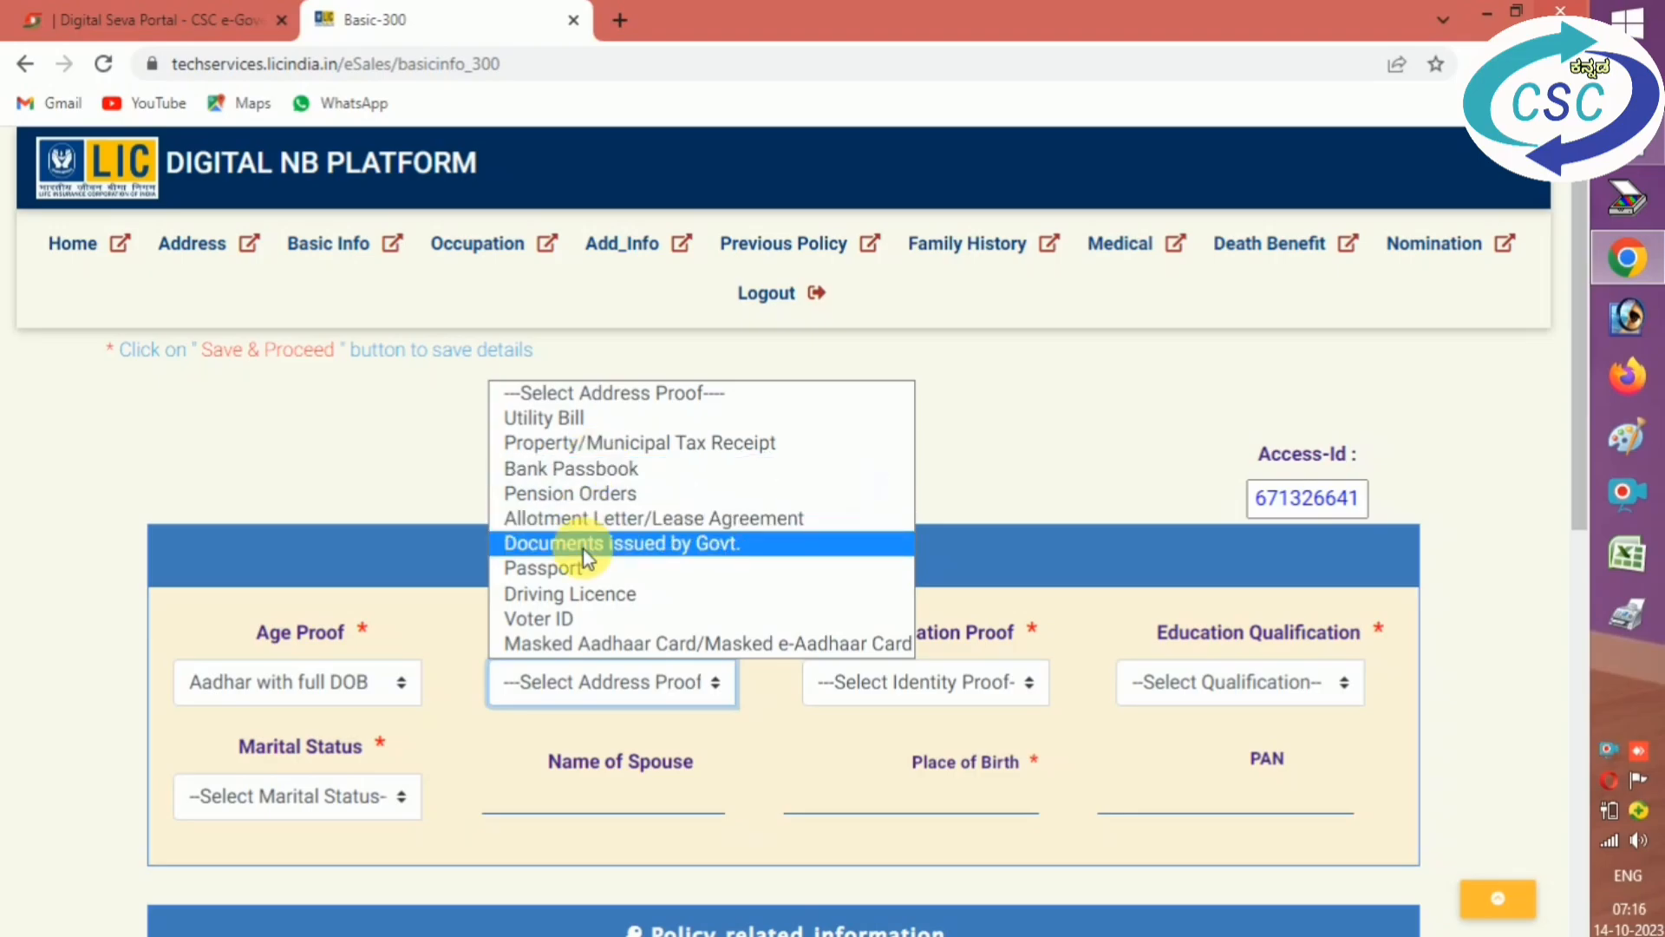
left_click(636, 646)
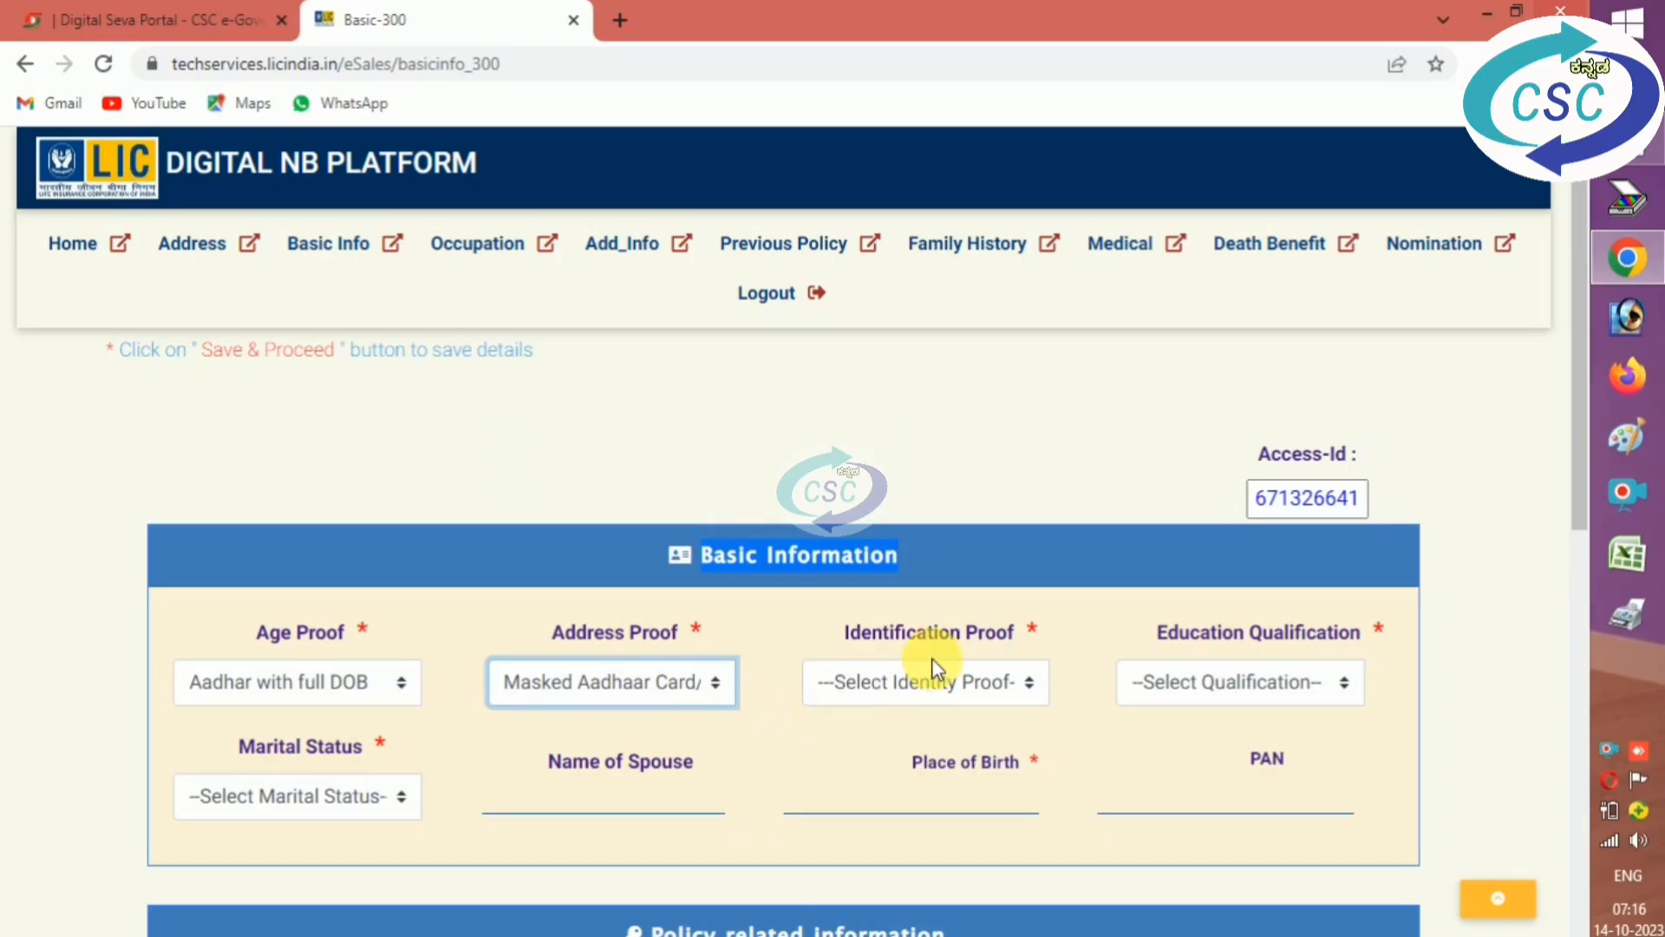
left_click(949, 684)
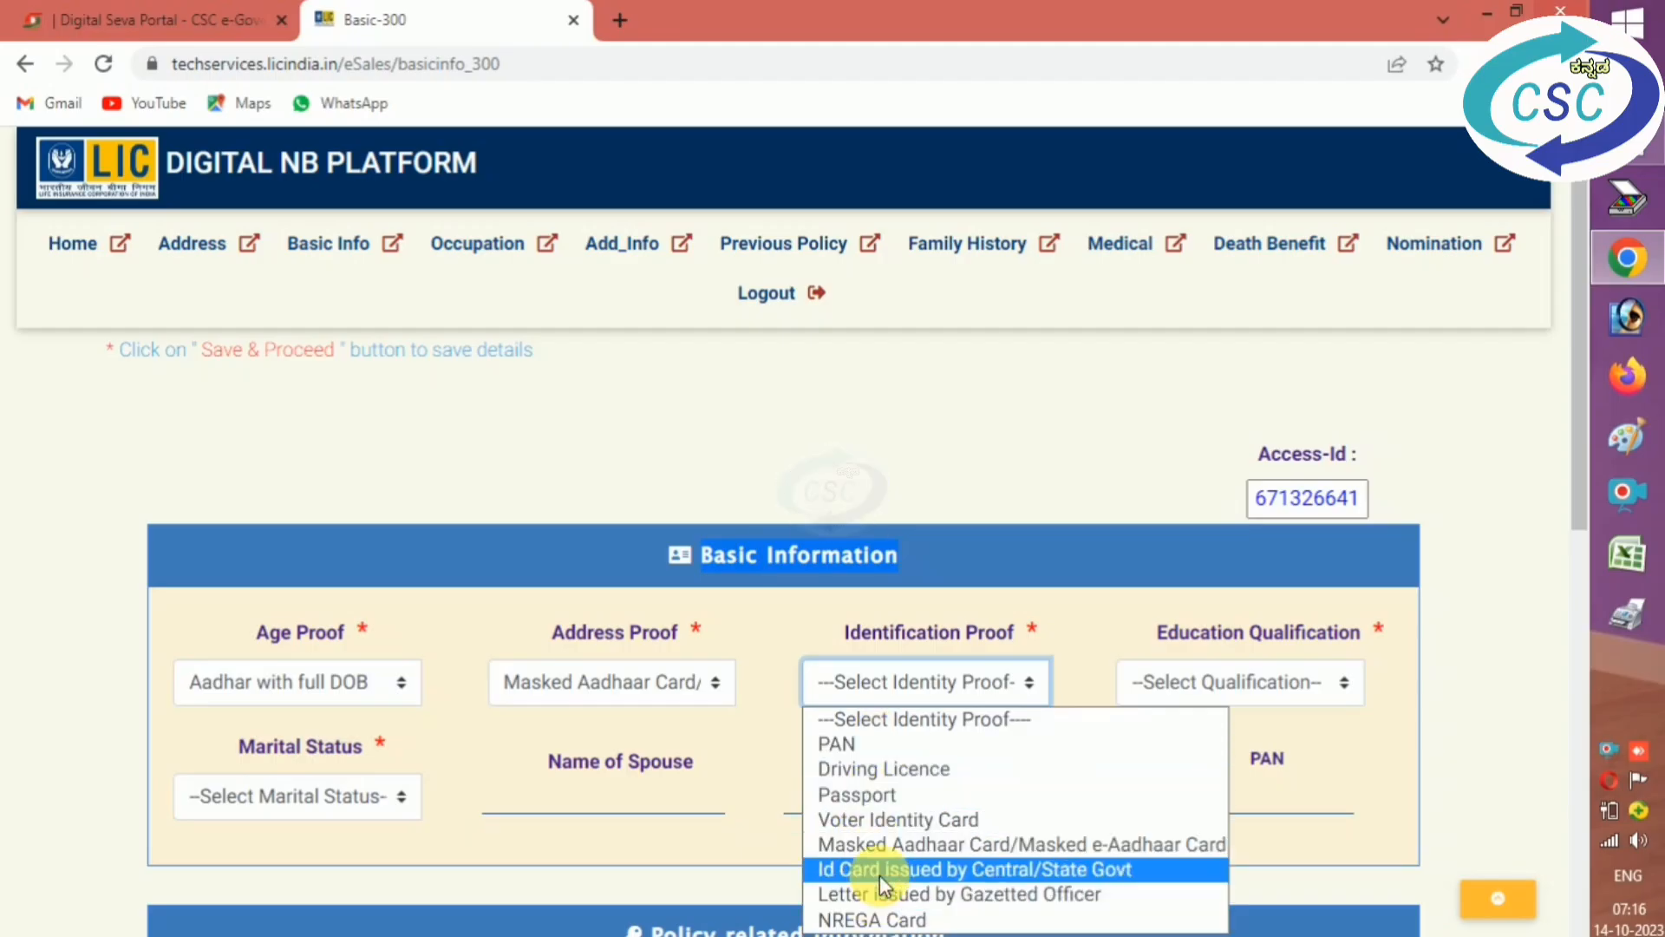
left_click(892, 855)
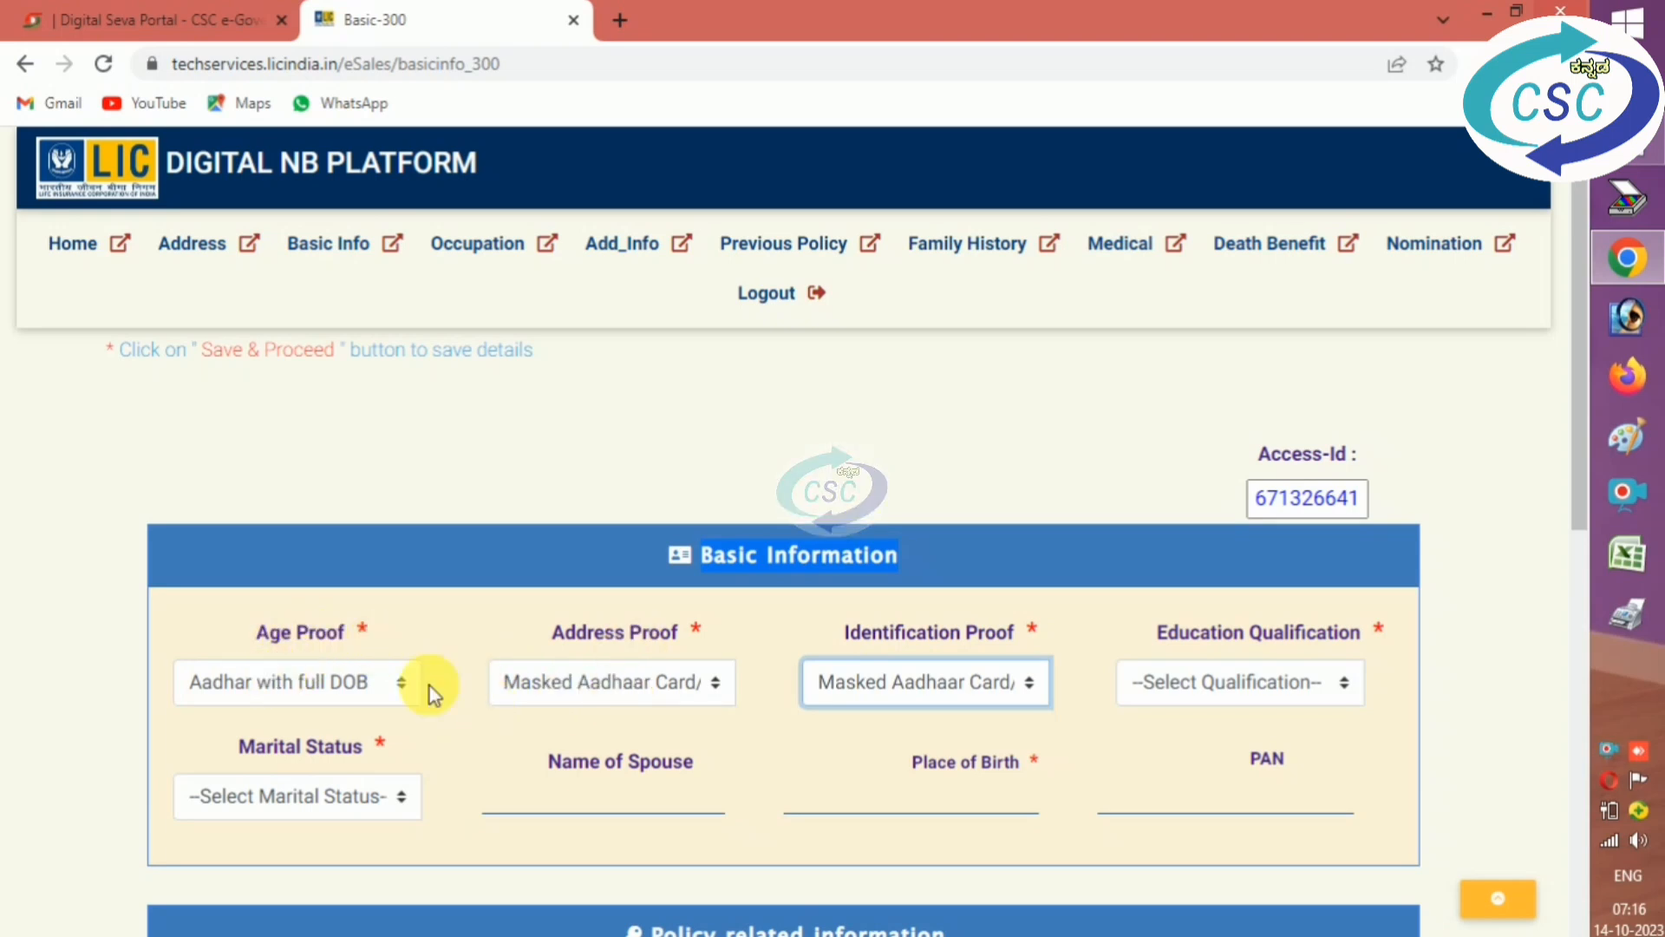
Set the Education Qualification to Graduate Or Post Graduate.
left_click(1245, 673)
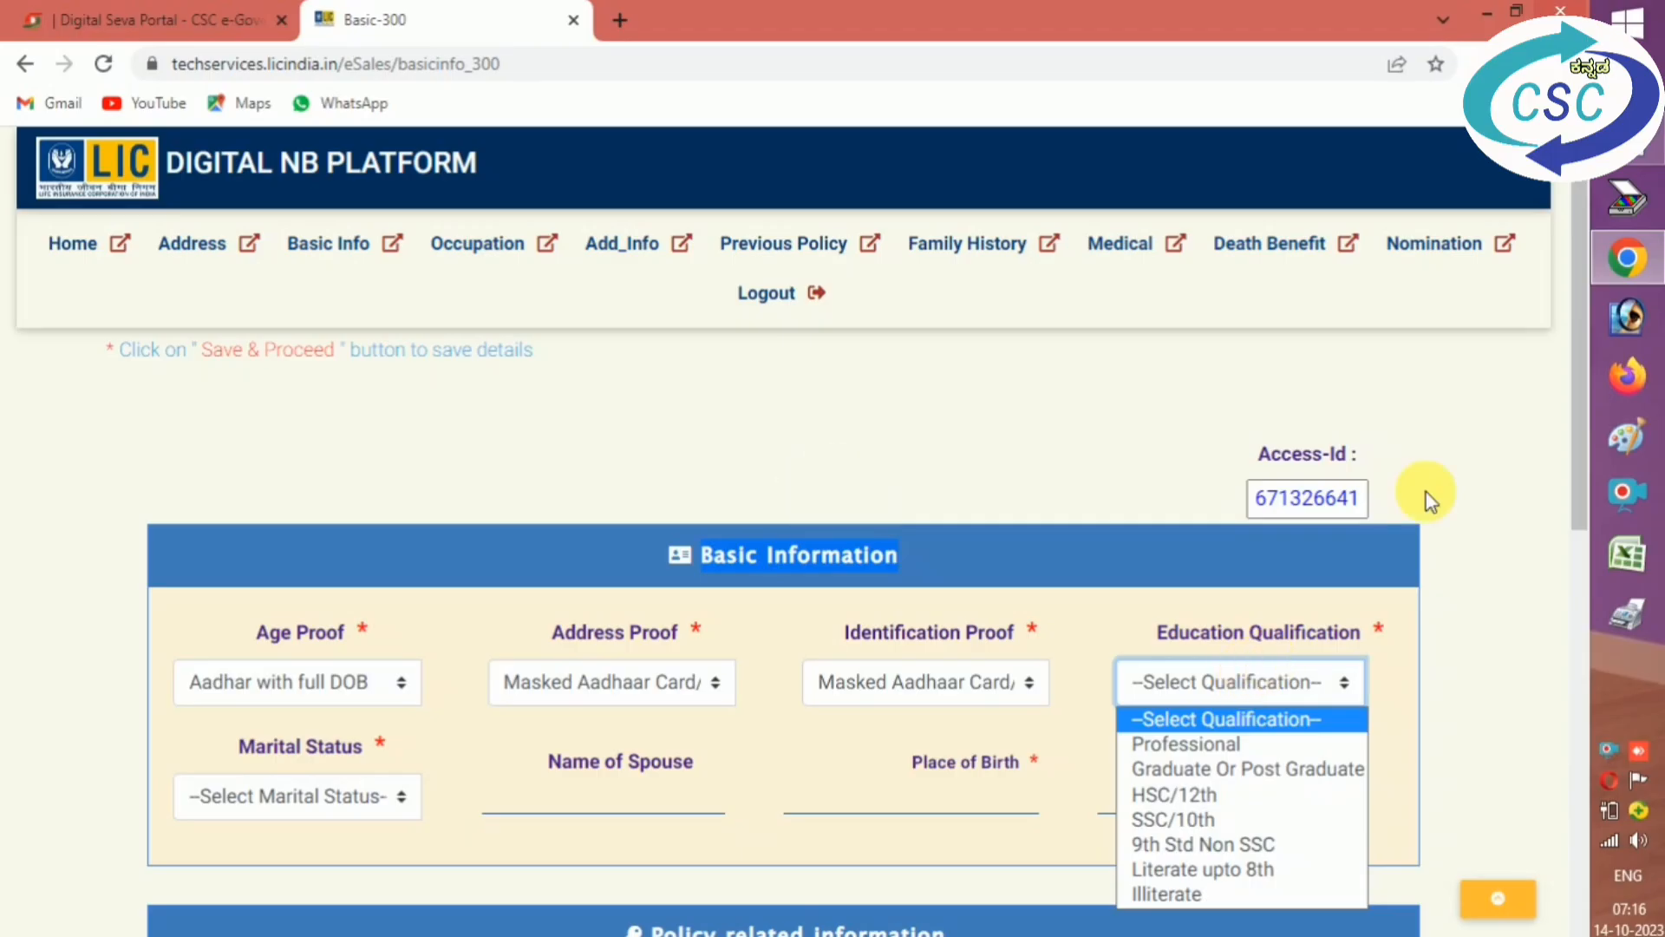
left_click_drag(1580, 465, 1589, 581)
left_click(1248, 420)
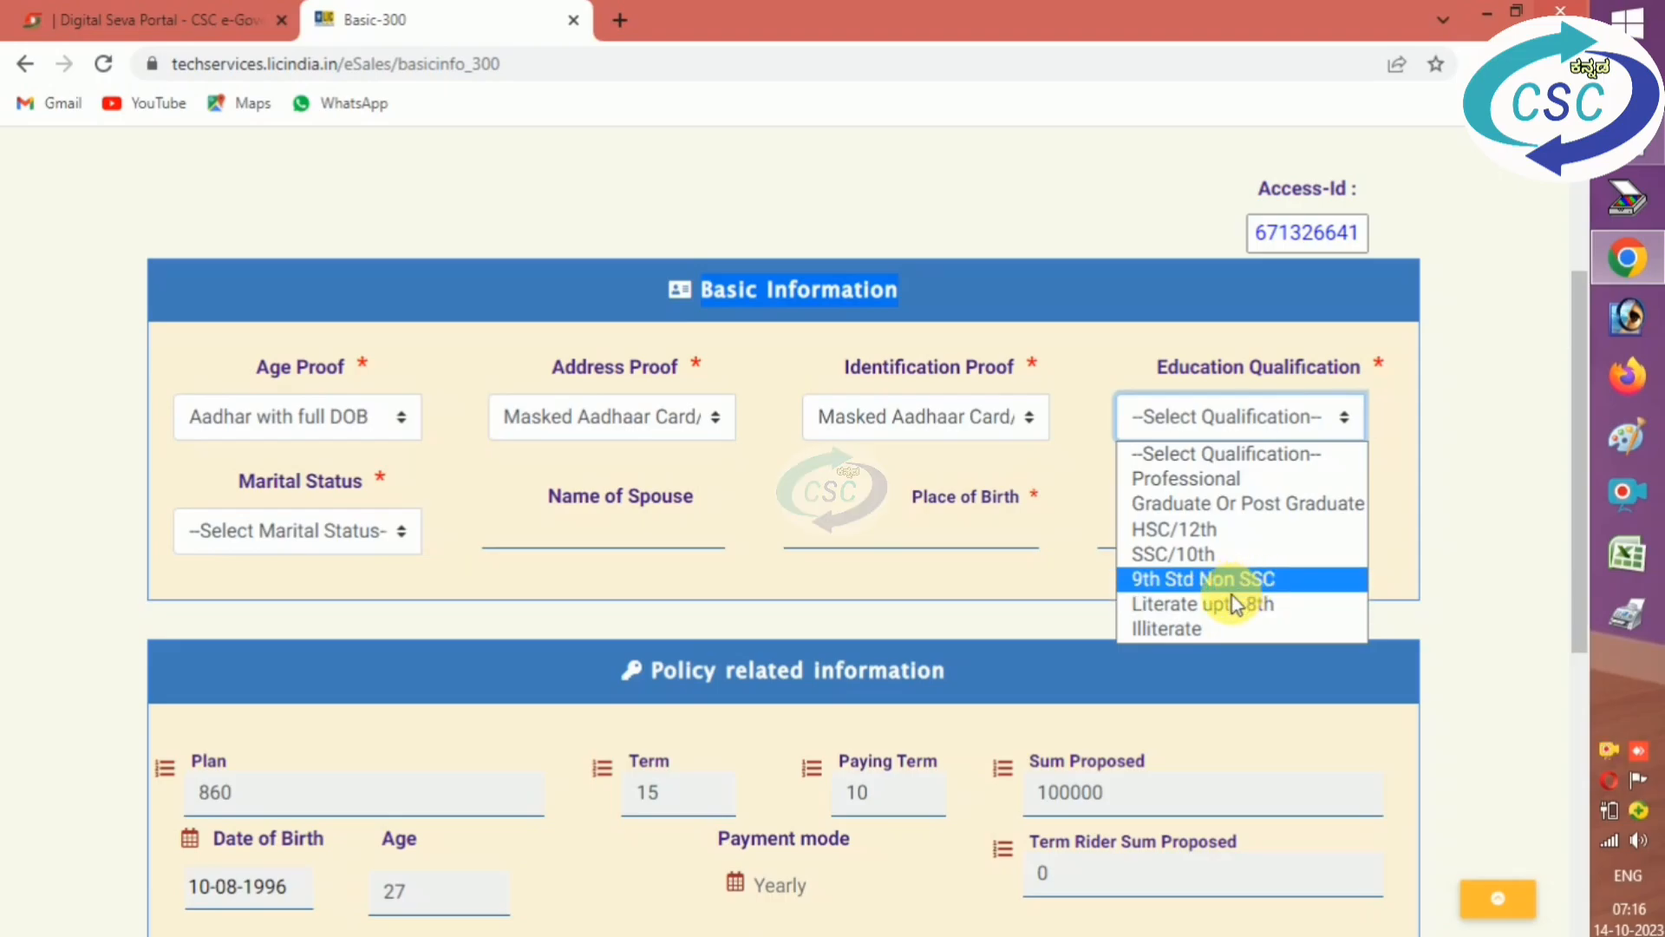
left_click(1227, 503)
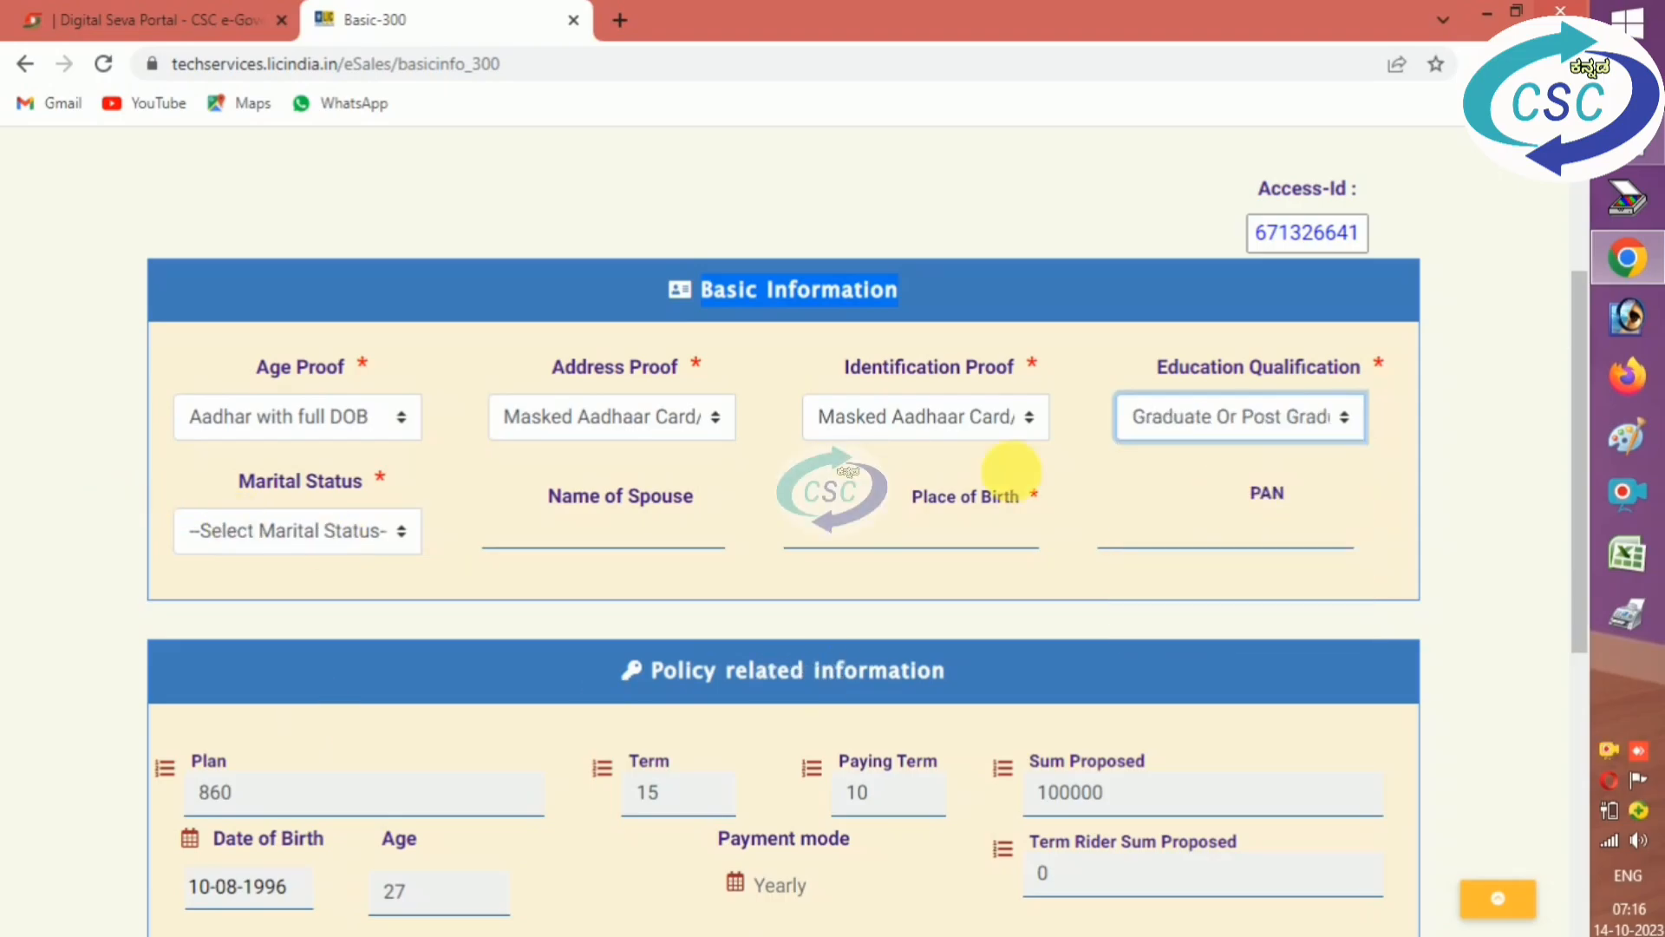
Try Literate upto 8th as the Education Qualification and restore Graduate Or Post Graduate.
left_click(1171, 418)
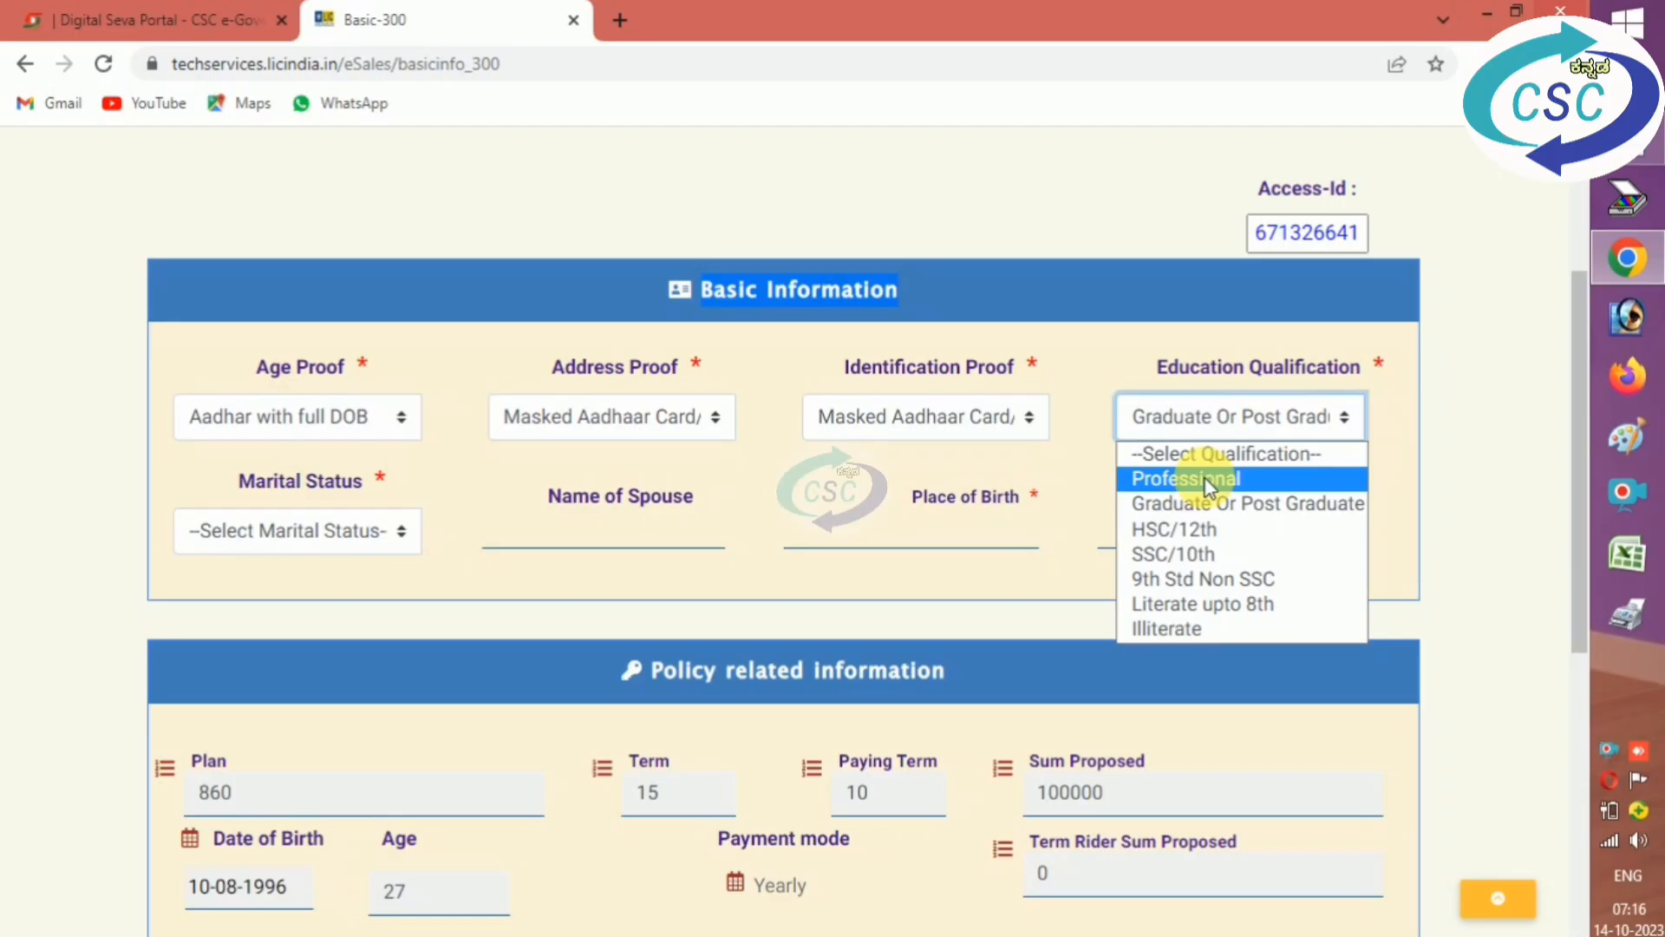
left_click(1271, 604)
left_click(1262, 429)
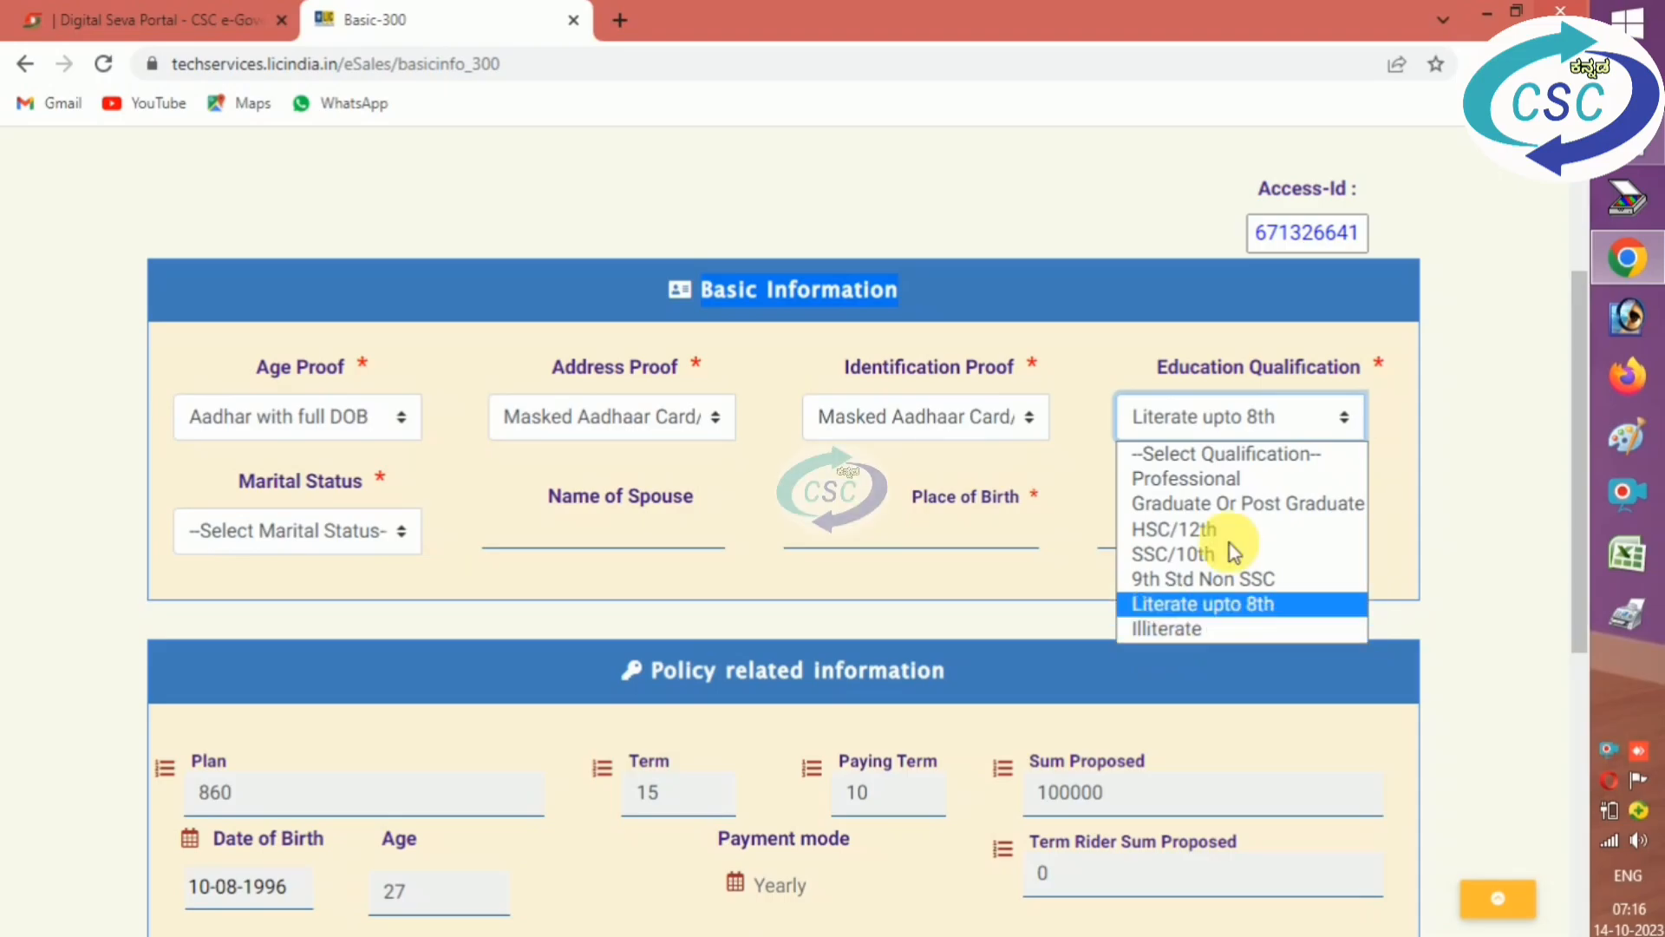
left_click(1232, 503)
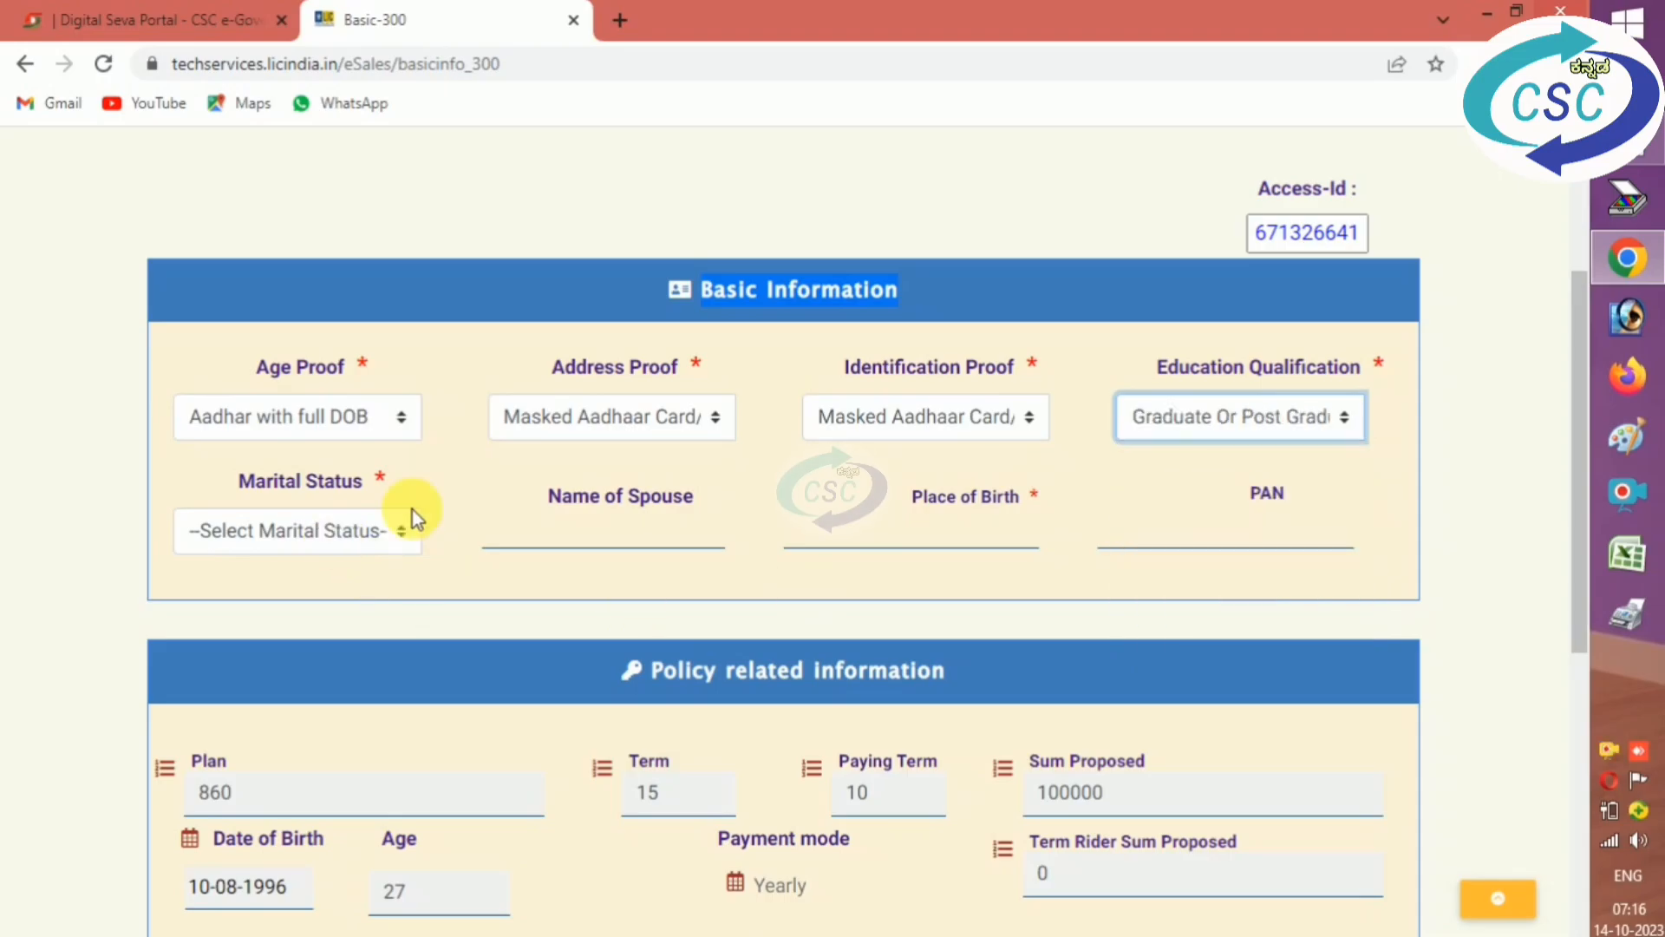
left_click(1249, 418)
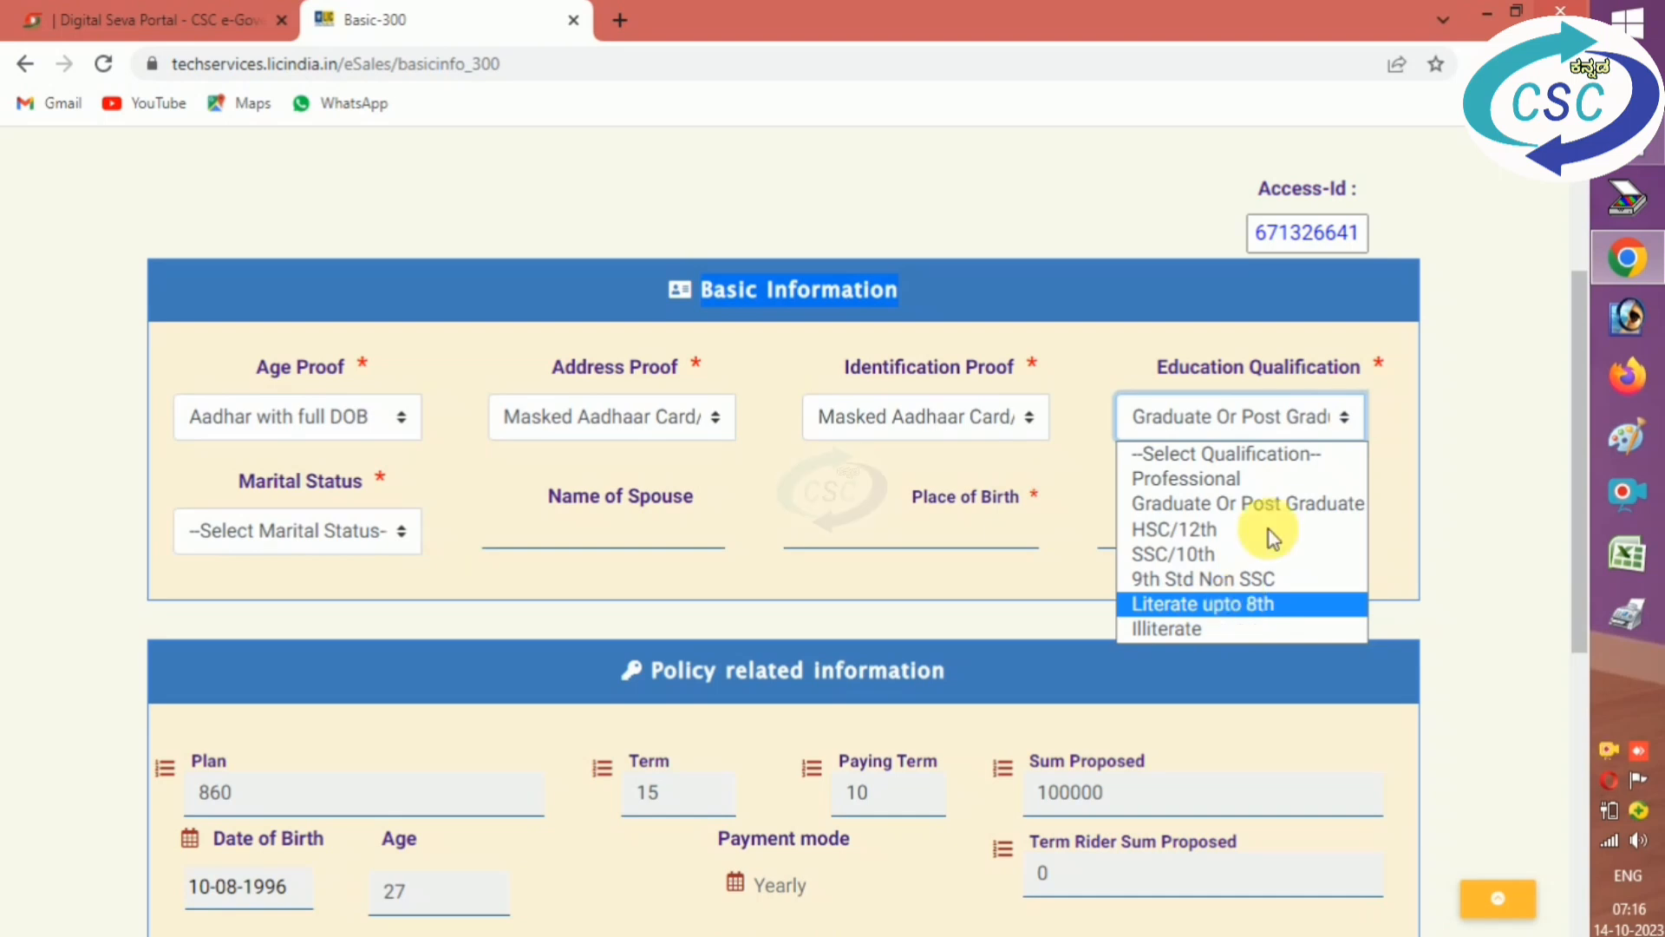
left_click(1309, 403)
Set Marital Status to Single, leave the spouse's name and PAN blank, and enter kakkera as the Place of Birth.
left_click(337, 533)
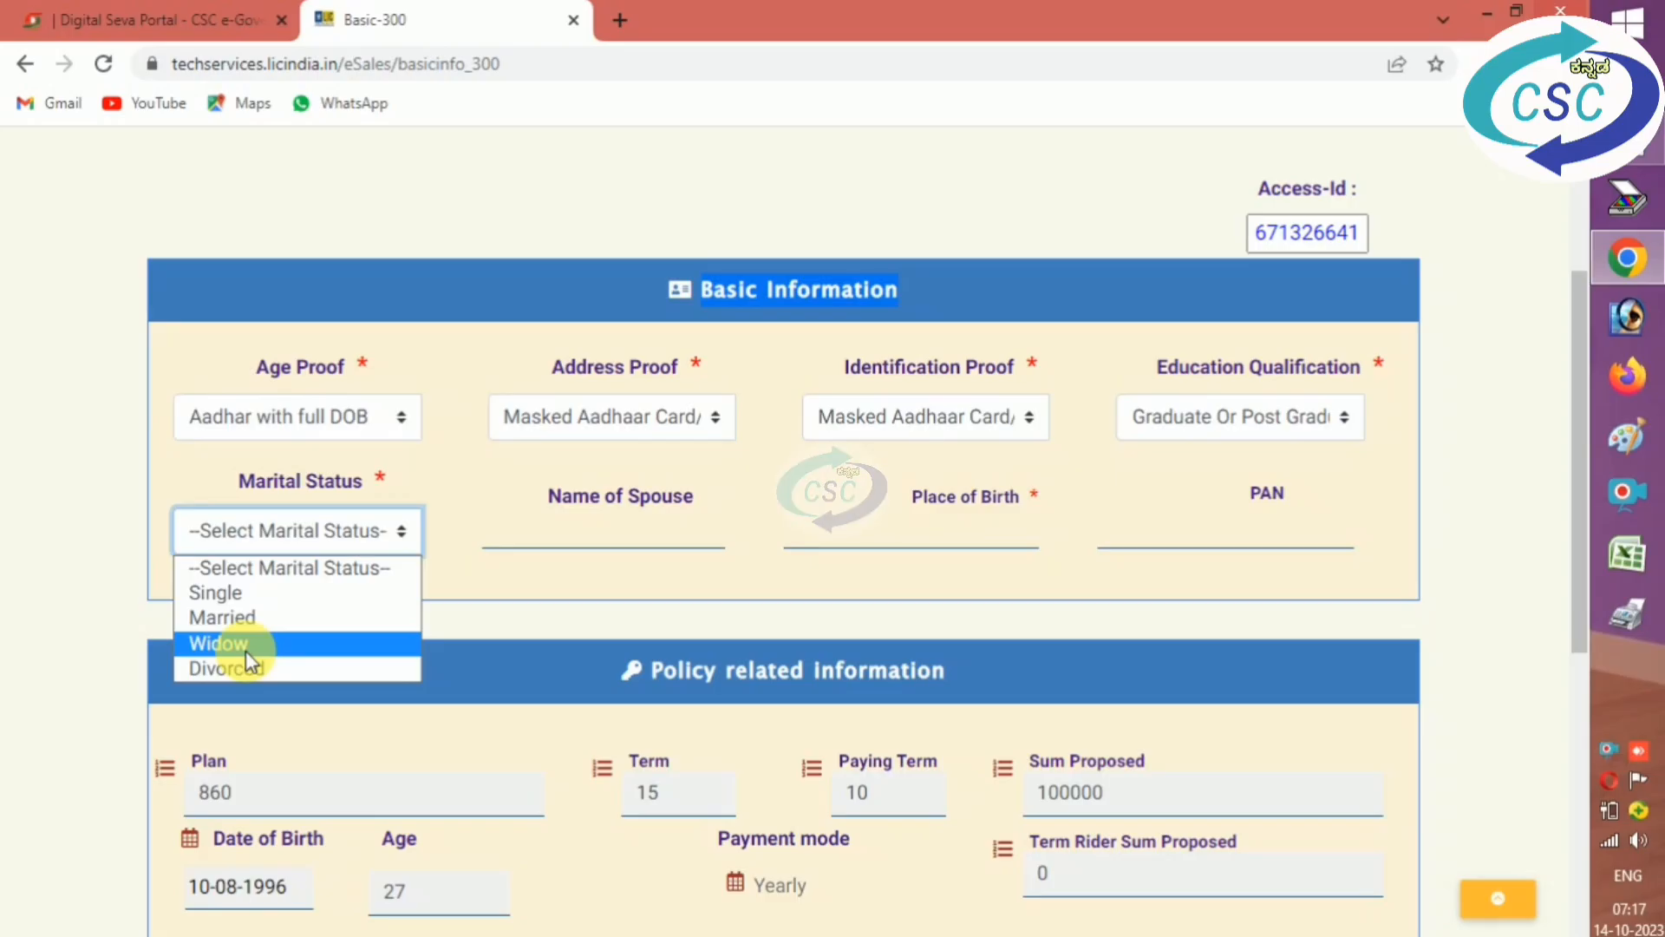
left_click(269, 593)
left_click(555, 534)
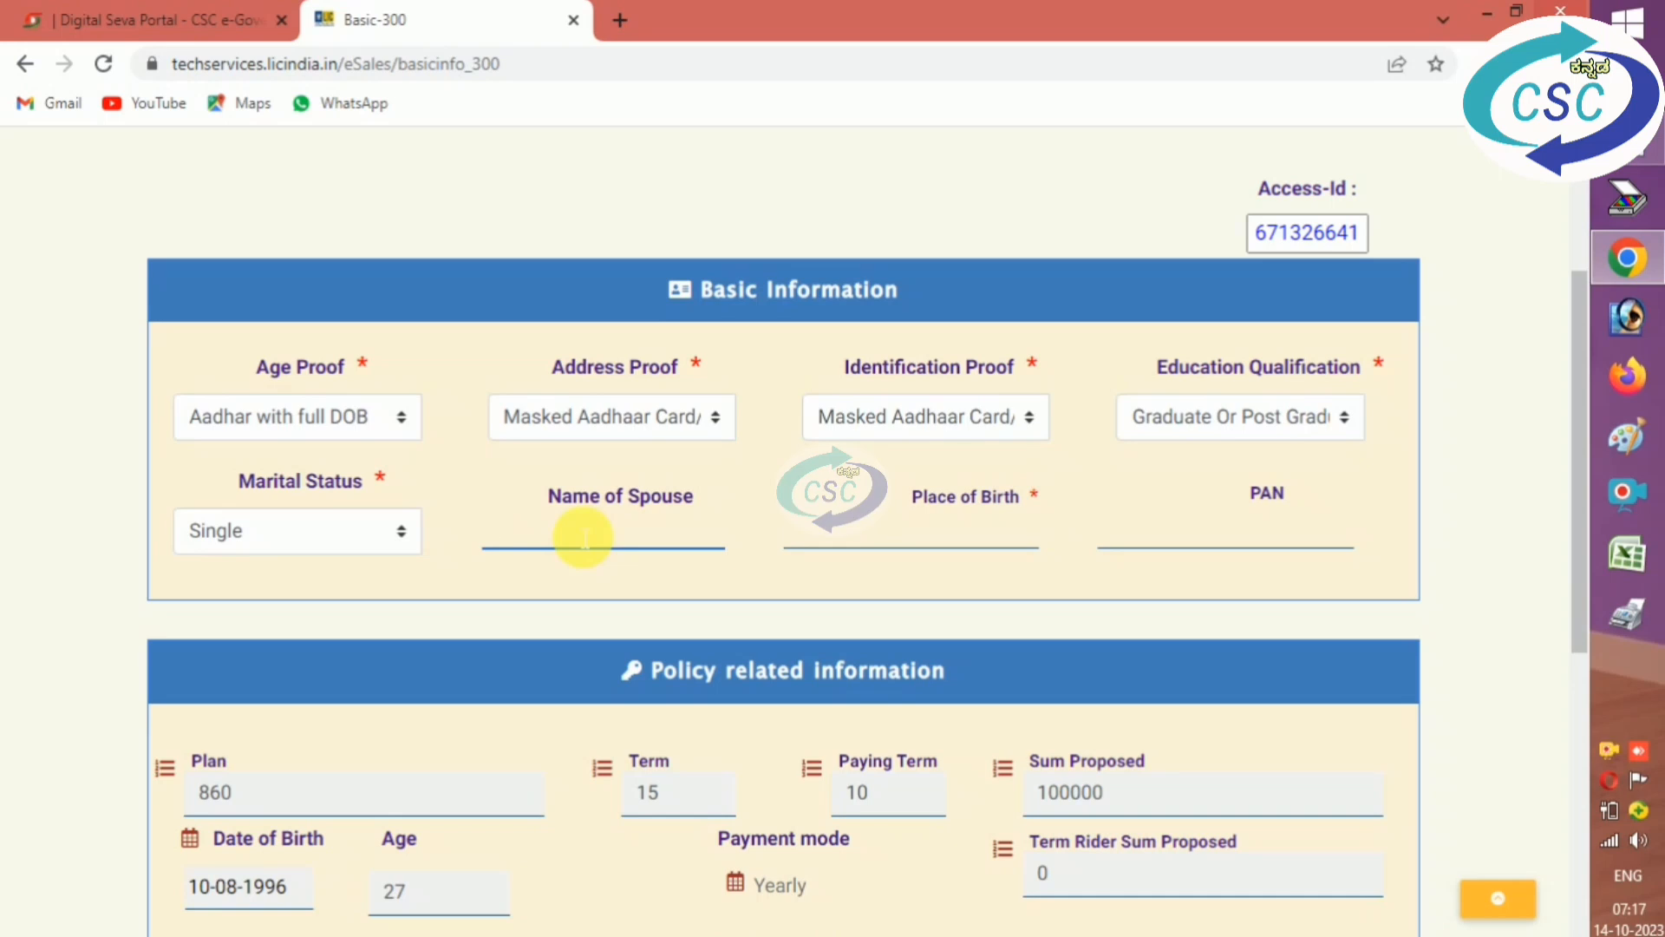
left_click(935, 540)
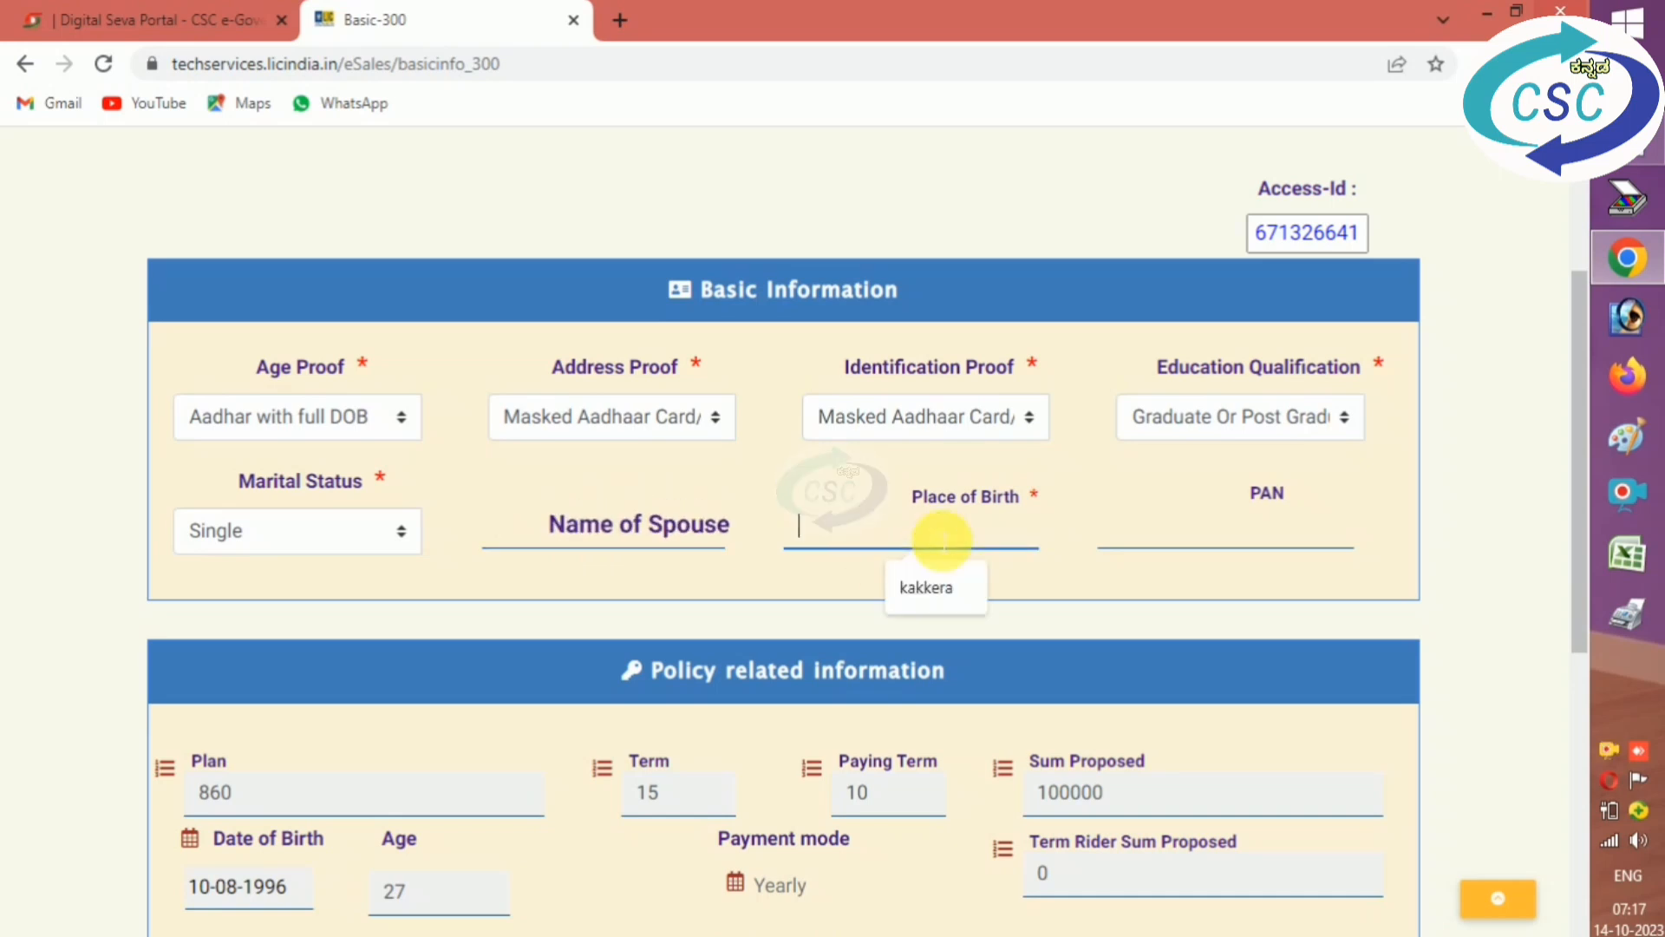
left_click(926, 586)
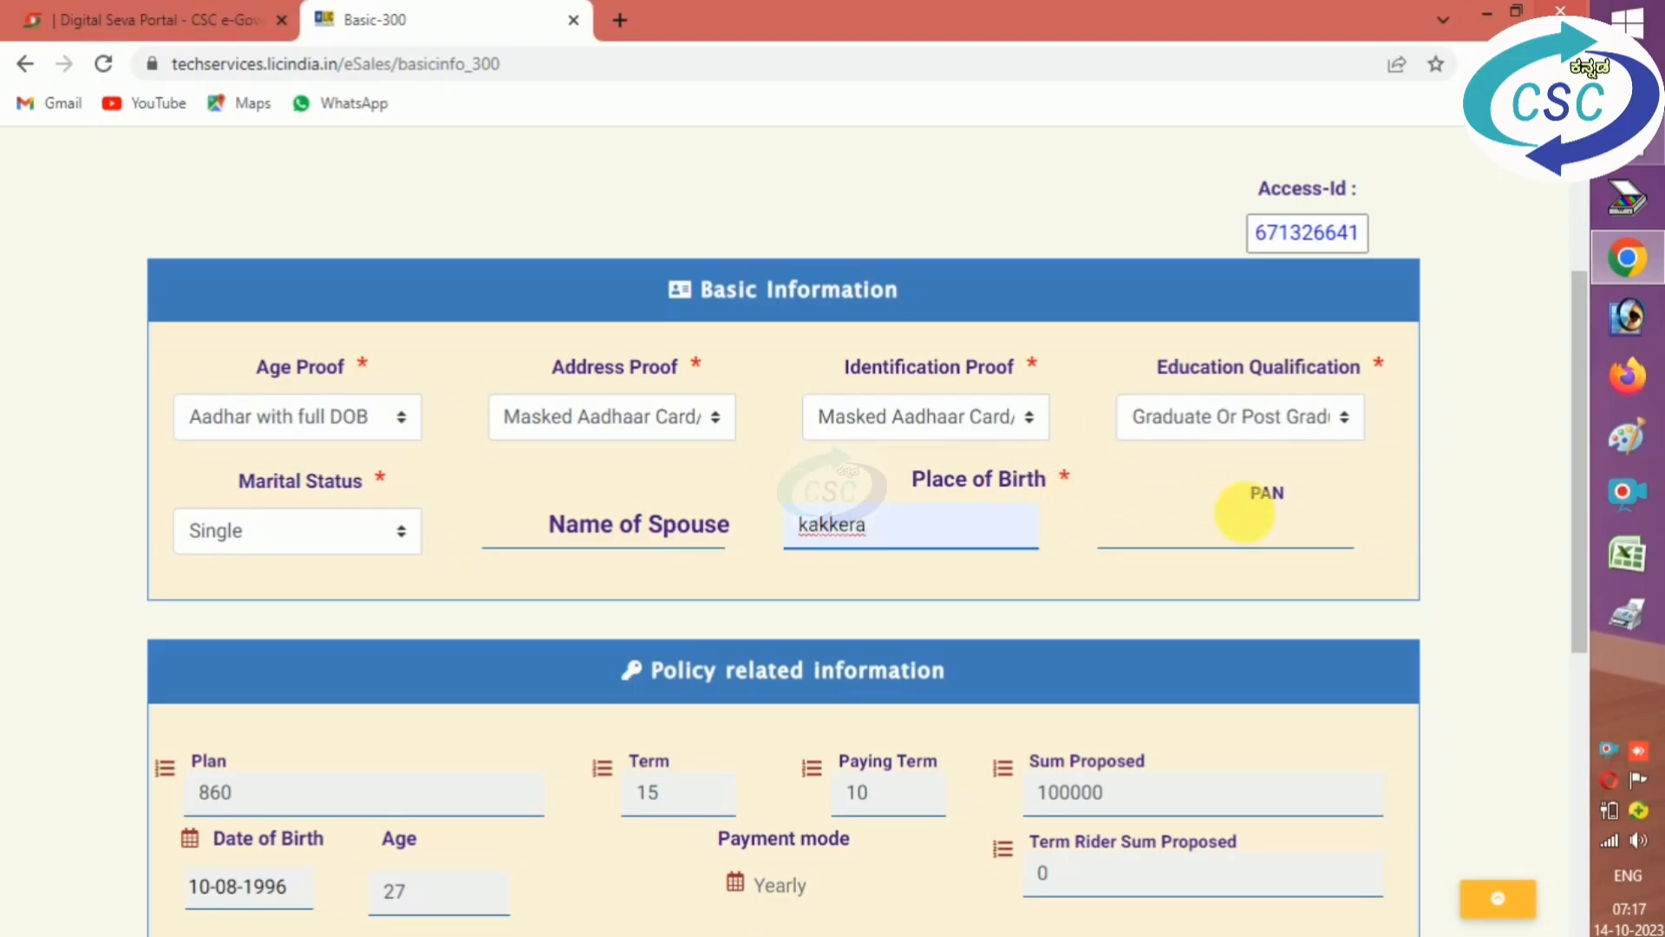
left_click(1043, 722)
Review the Policy related information and save the Basic Info page to proceed to the Occupation Details.
left_click_drag(698, 672, 1051, 673)
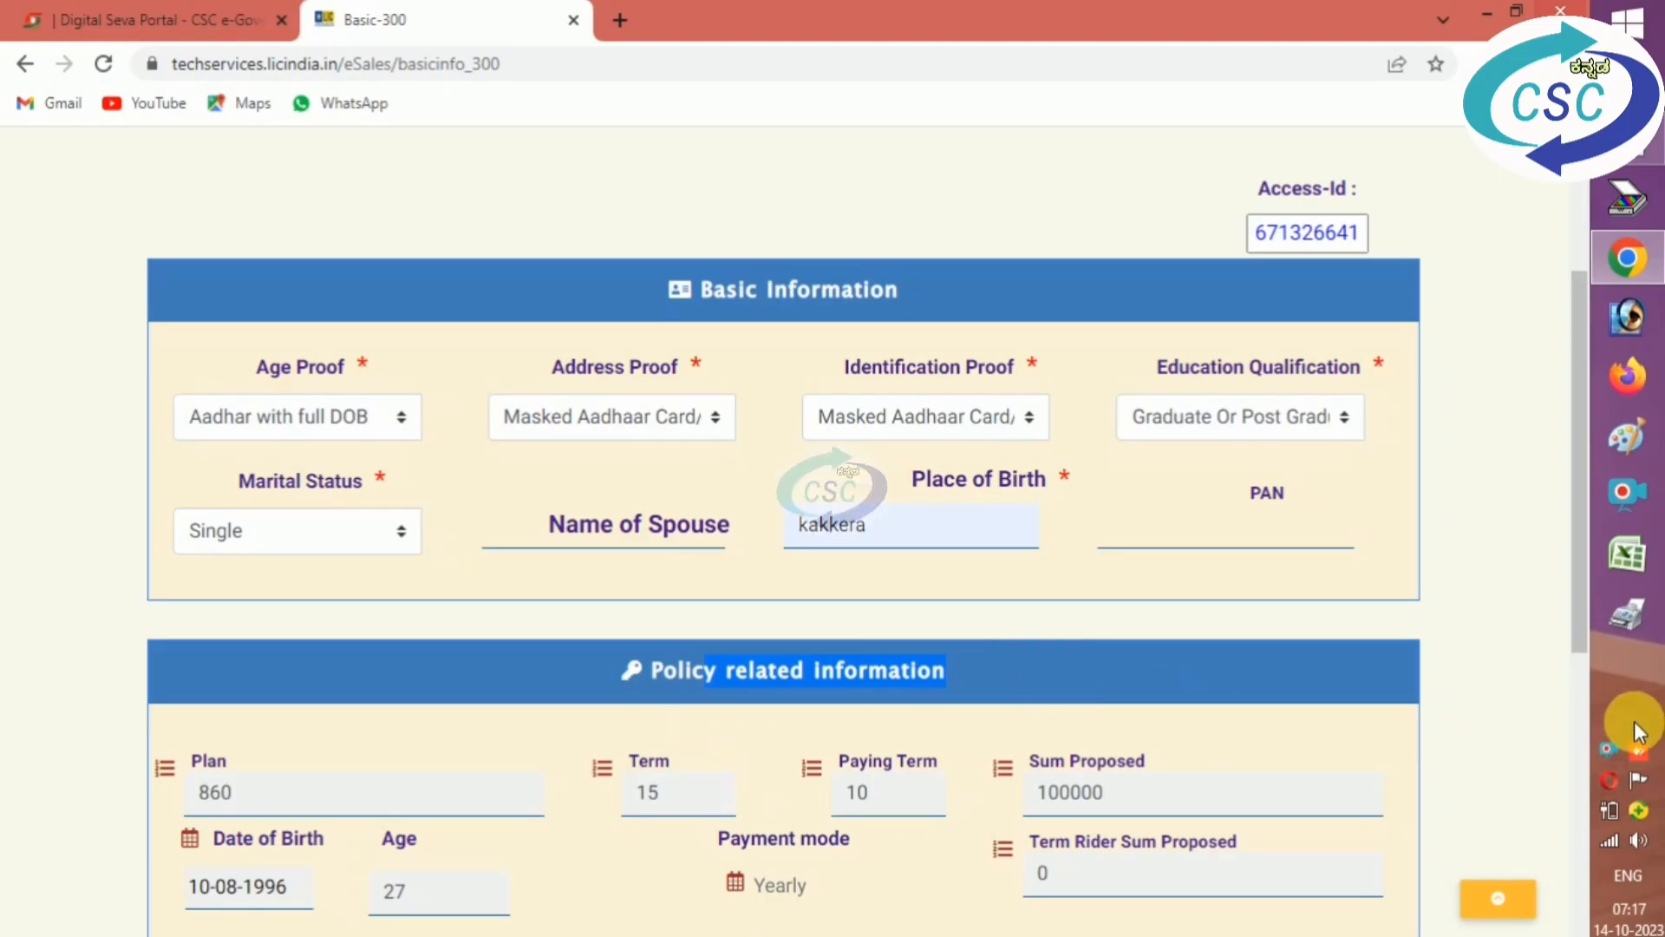
right_click(1612, 747)
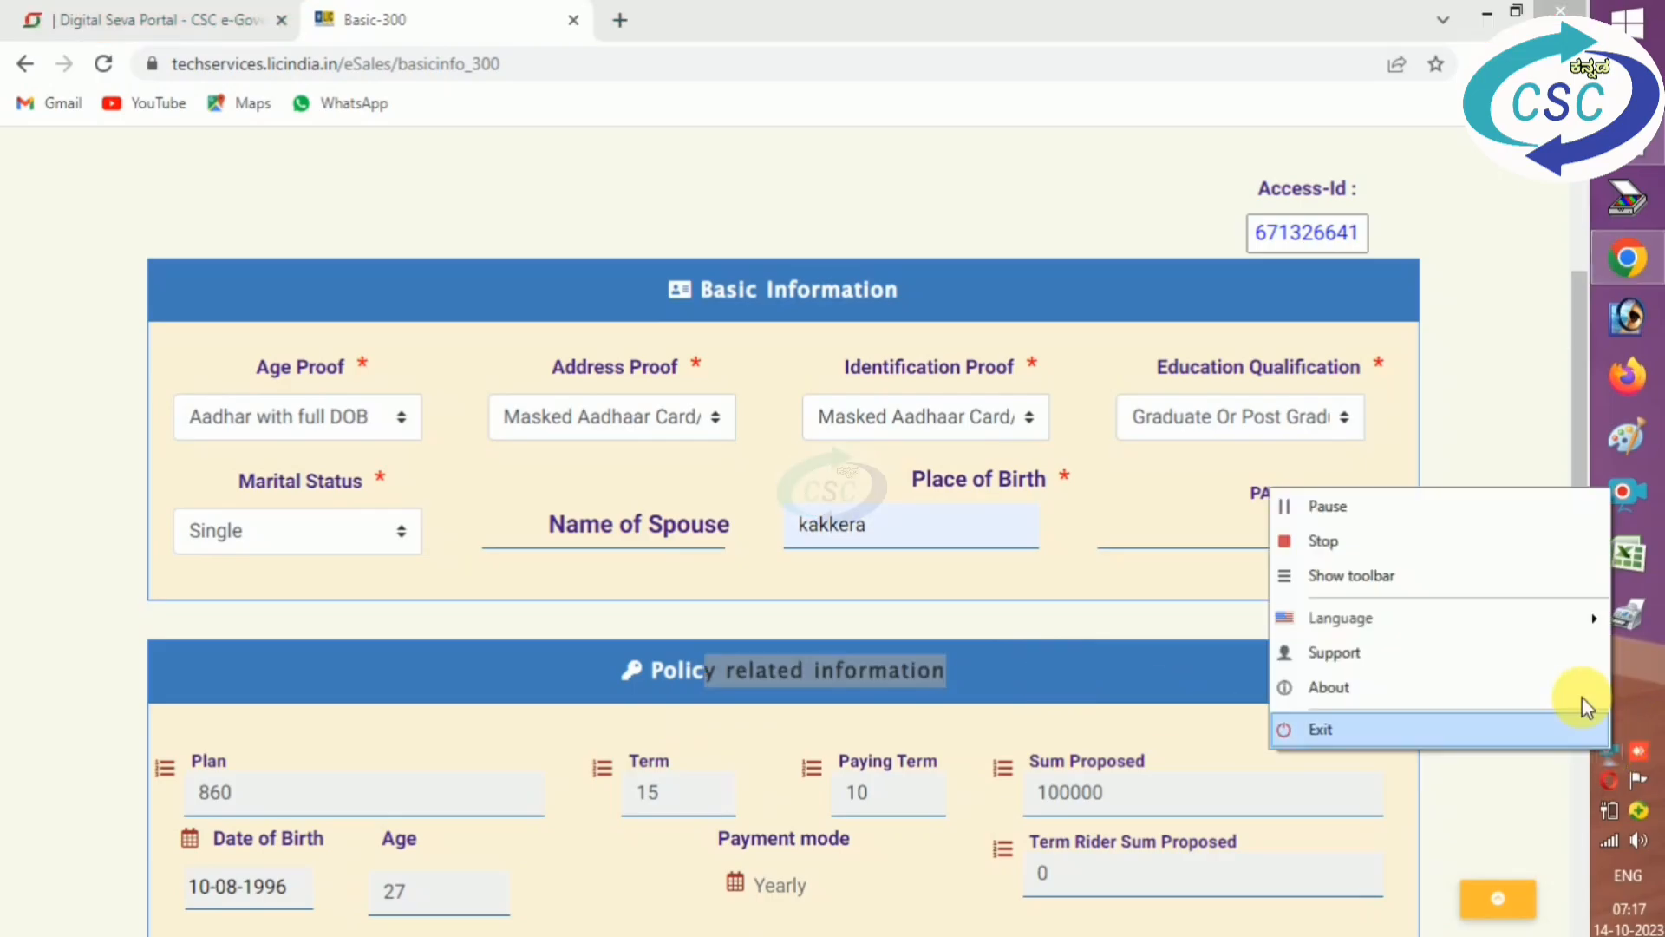
left_click(1383, 506)
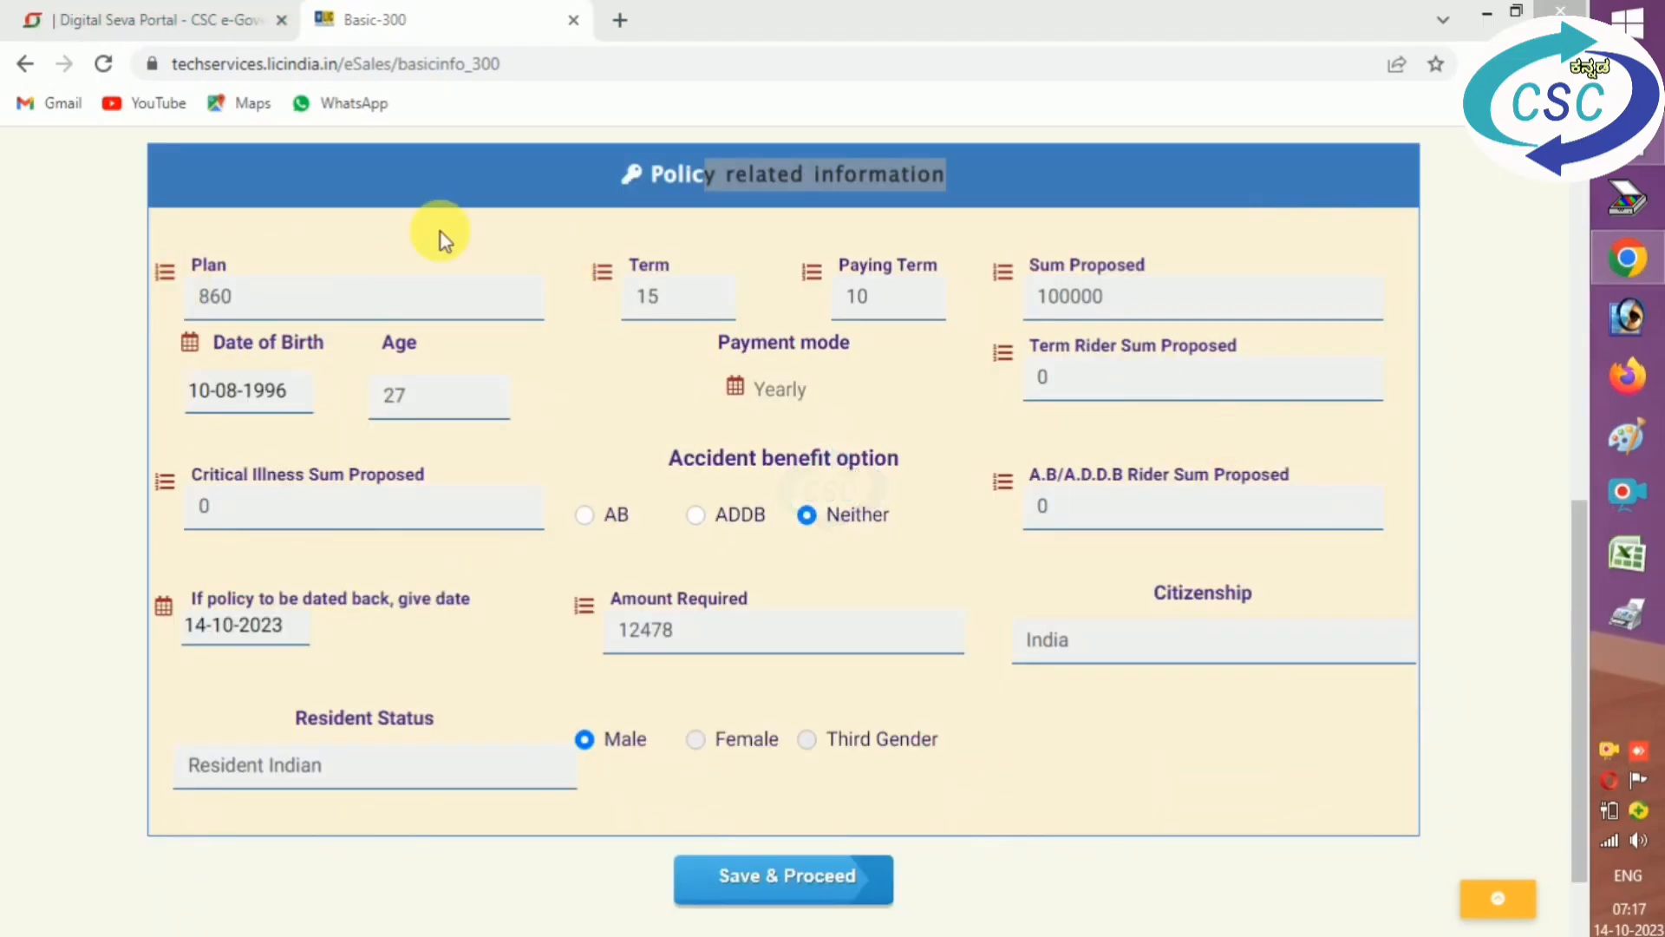
left_click(796, 197)
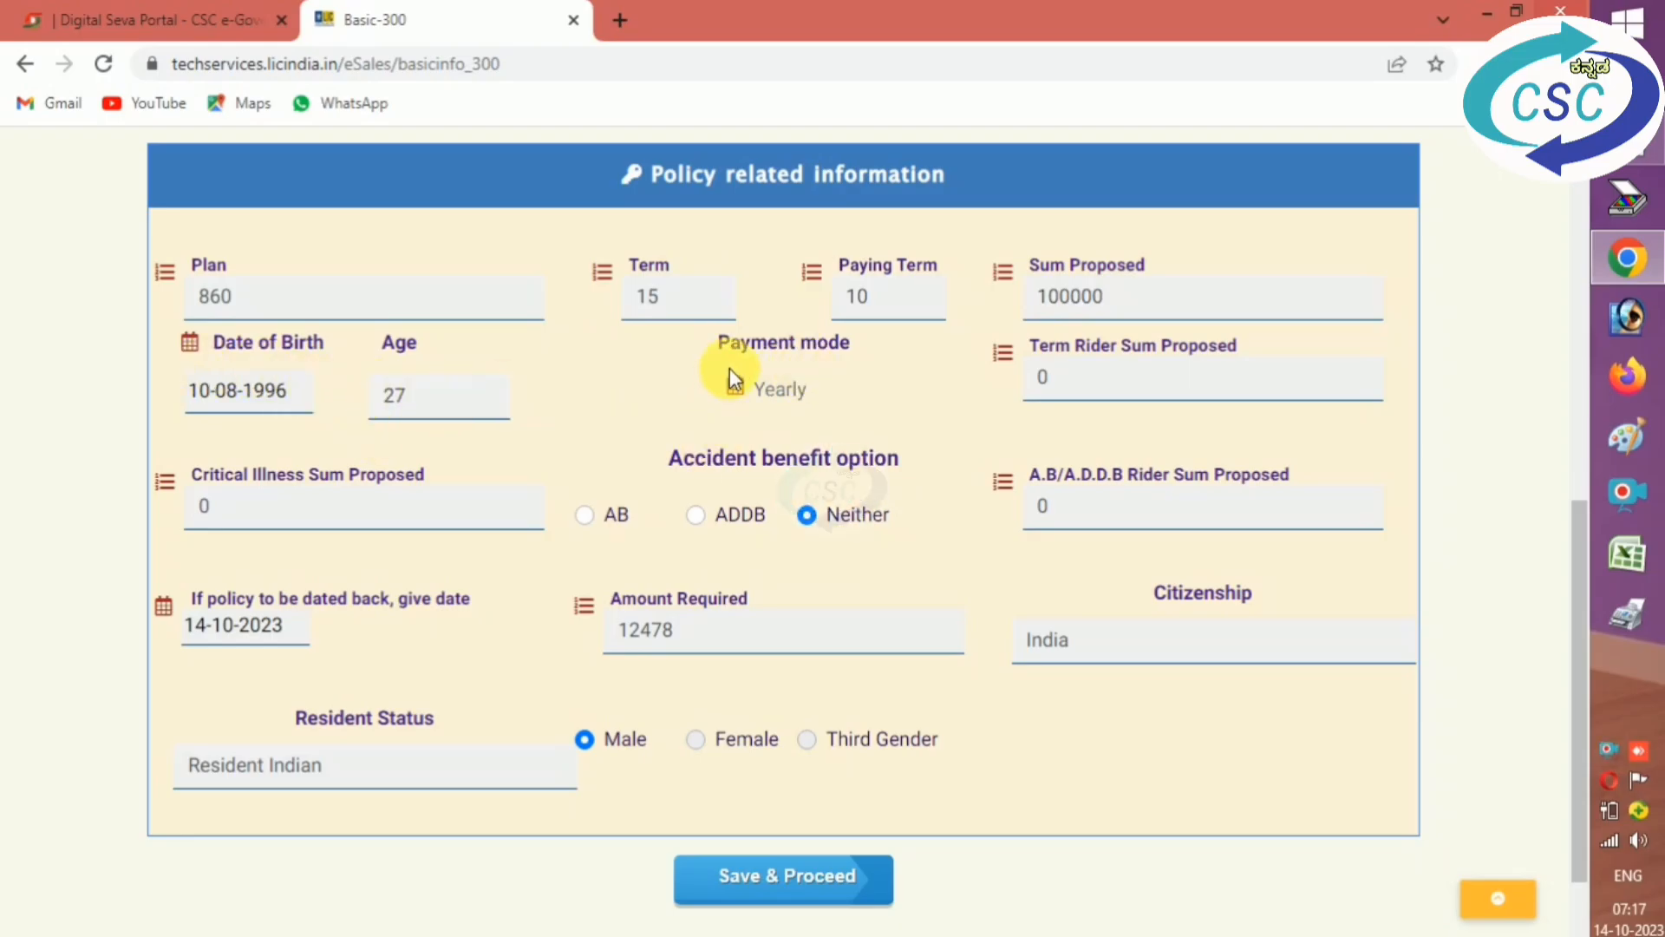
left_click_drag(734, 375, 907, 425)
left_click(907, 425)
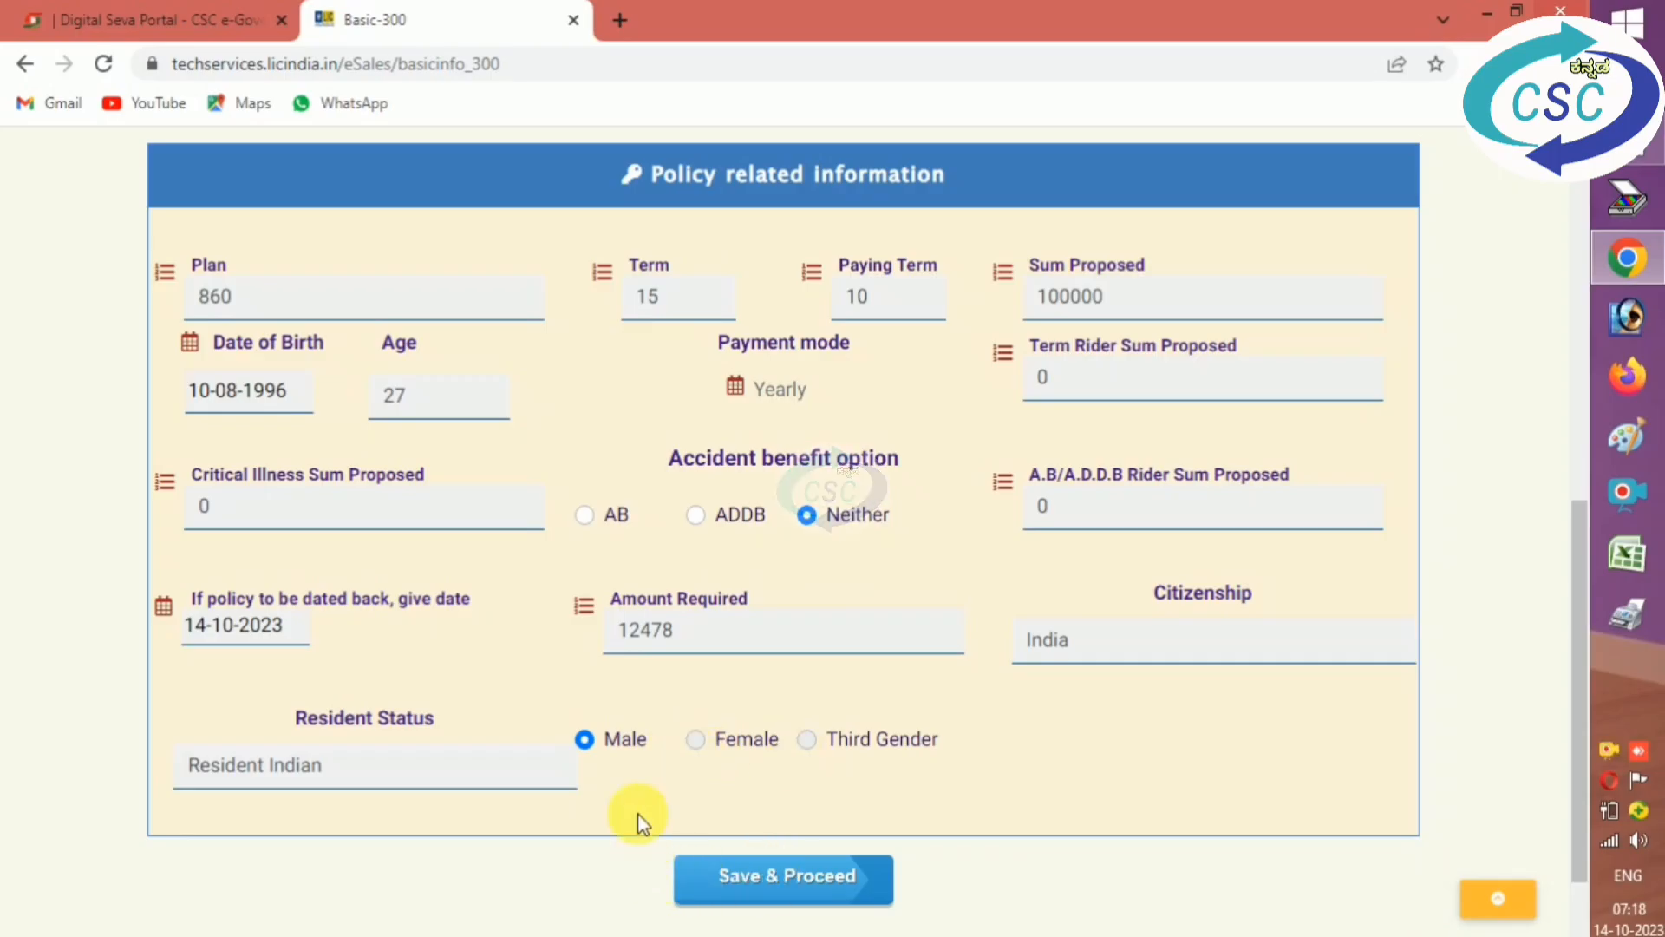
left_click(765, 877)
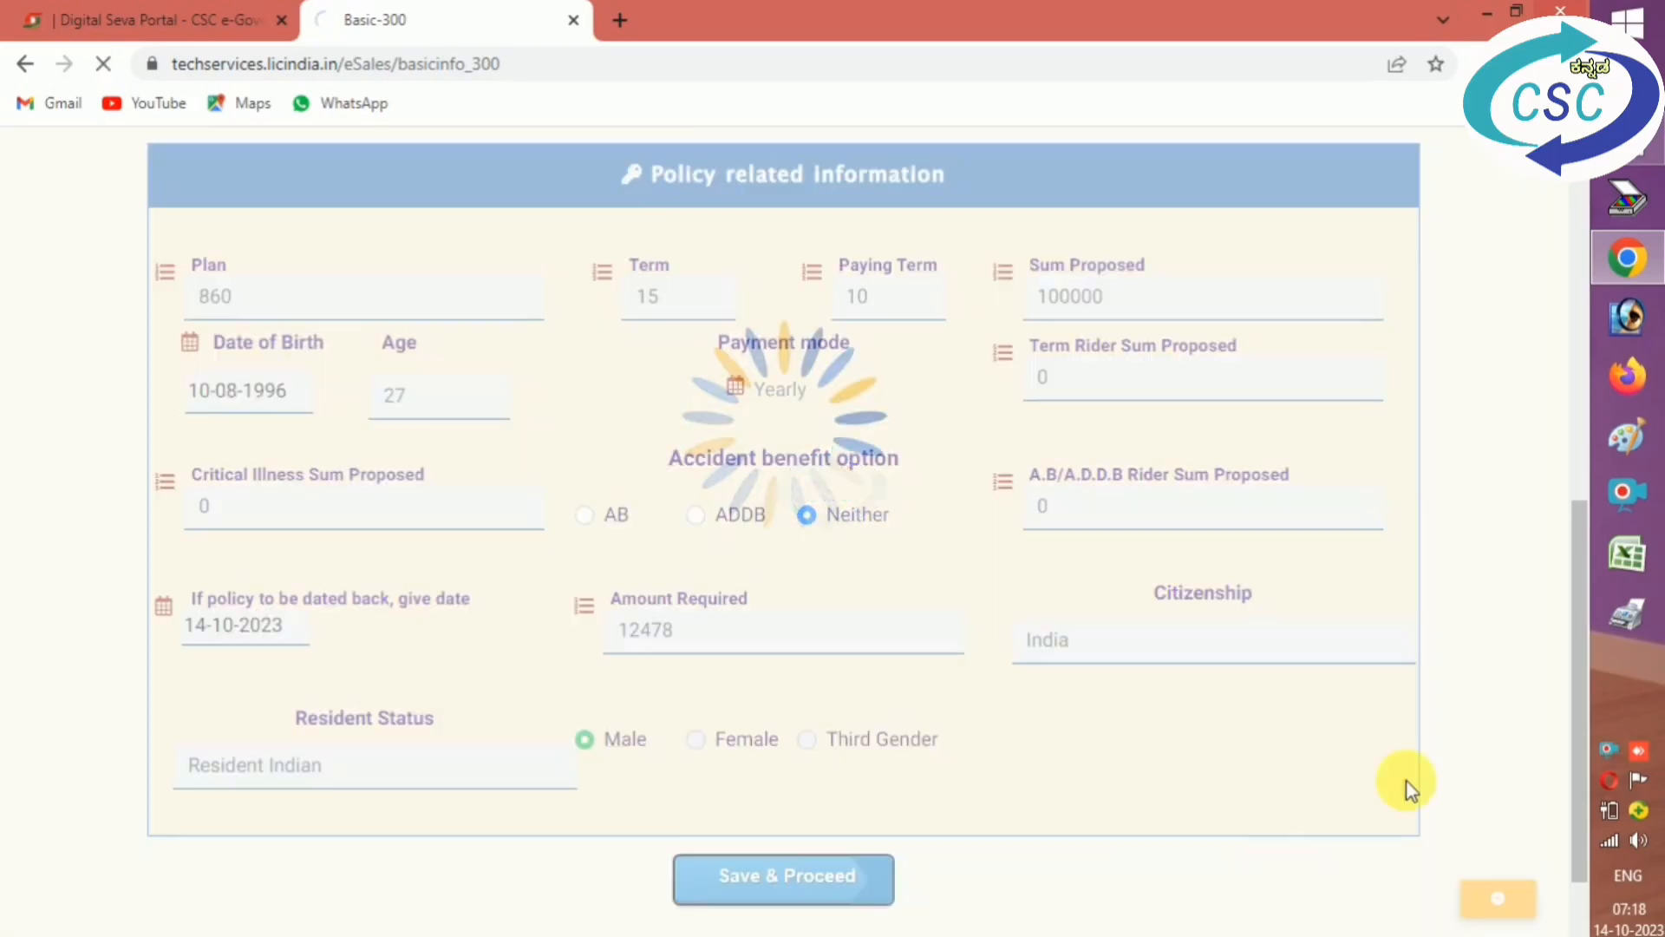
right_click(1609, 750)
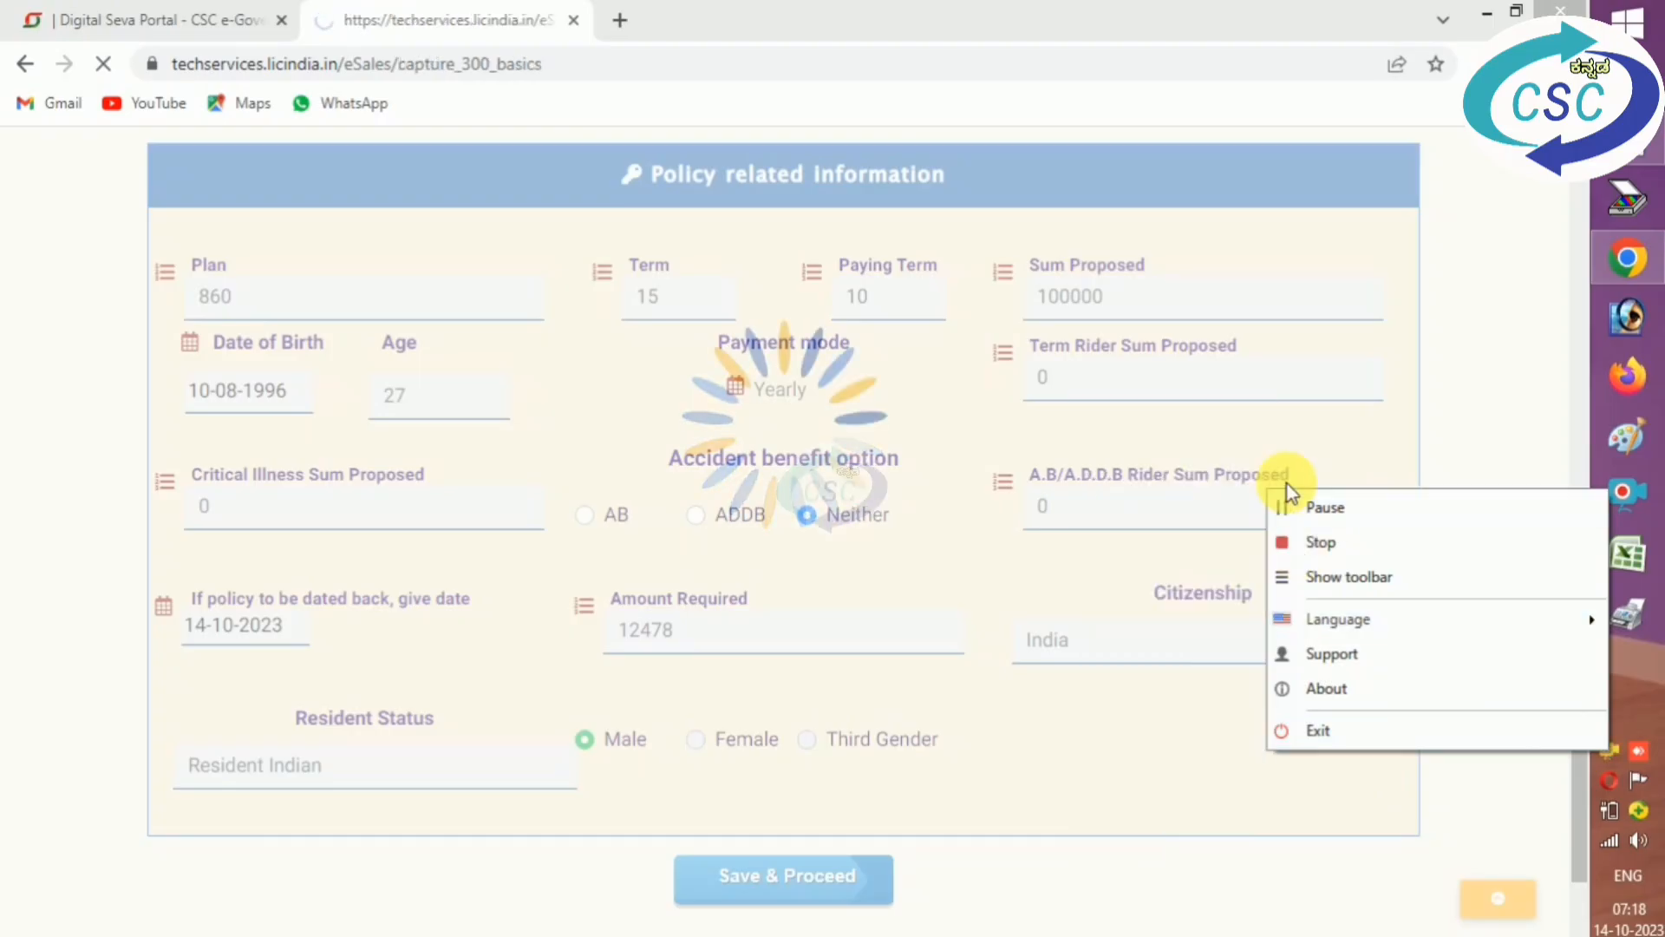
left_click(1319, 507)
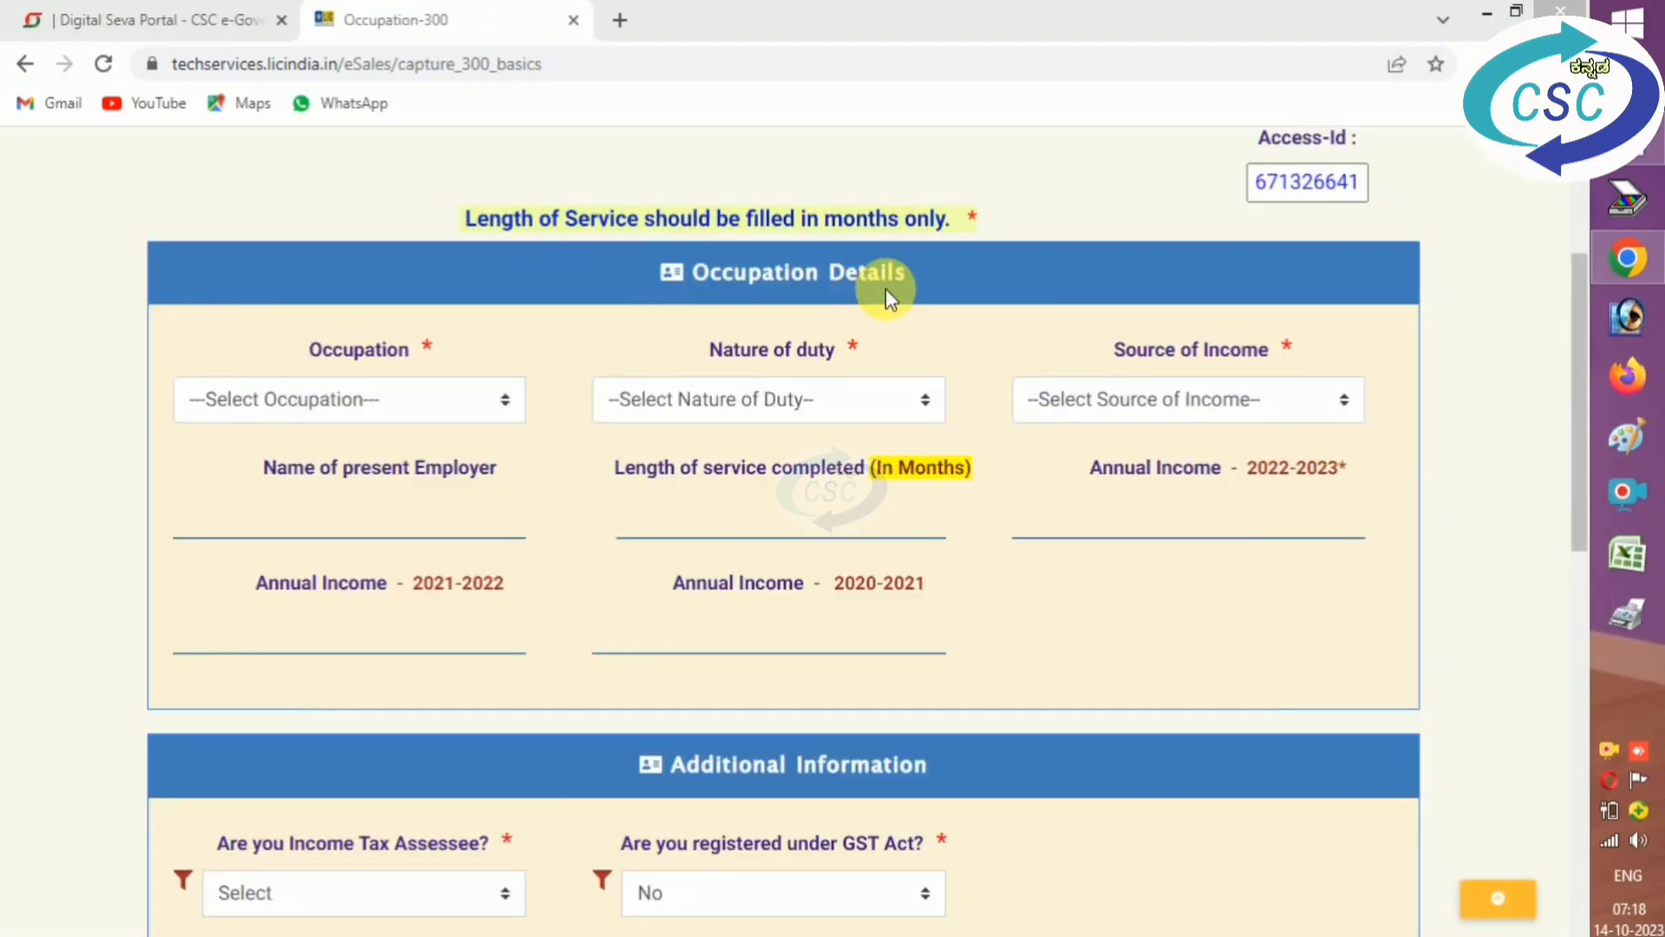
left_click_drag(915, 286, 724, 292)
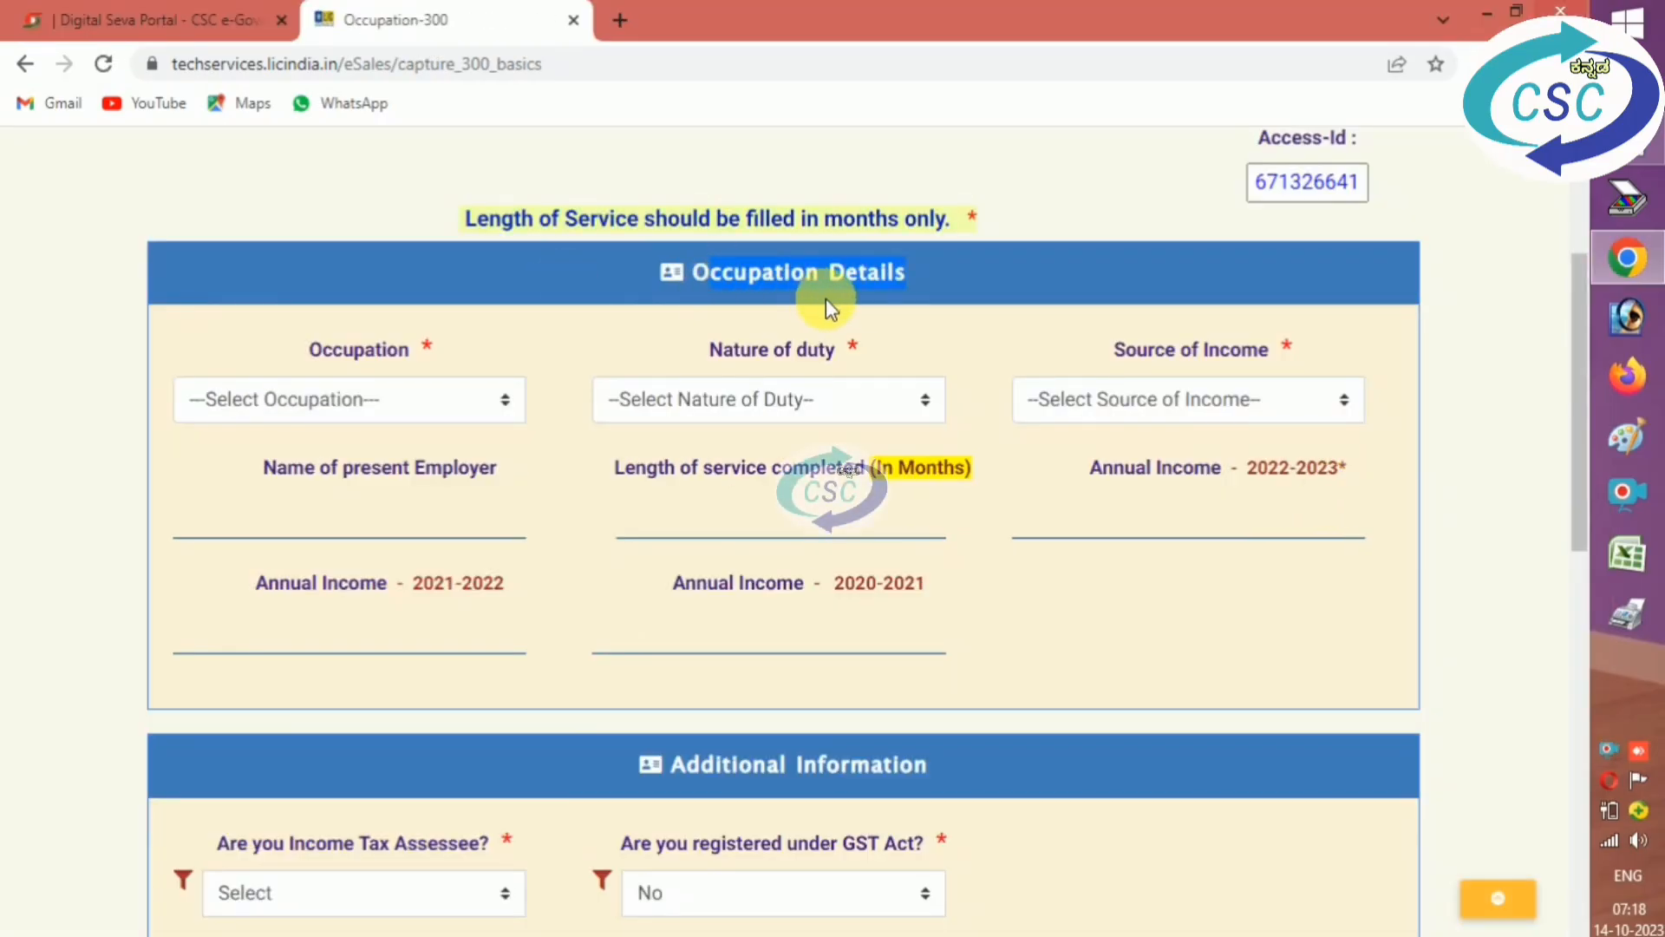
Set the Occupation to 20-Self Employed without Income Tax.
left_click(826, 298)
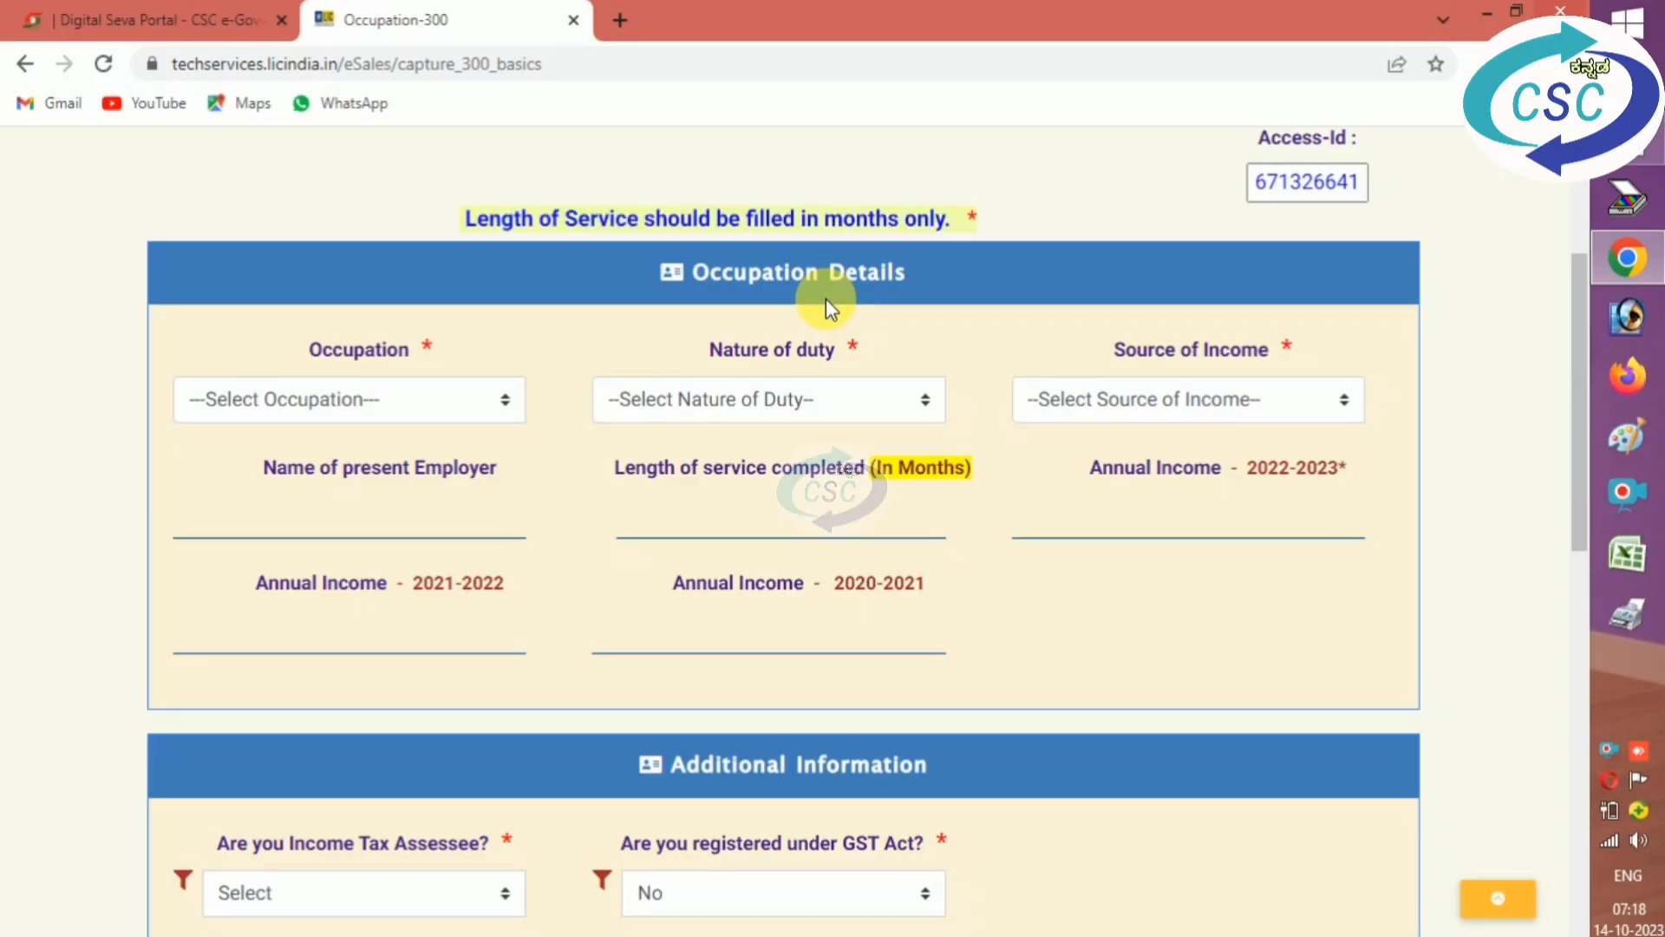
left_click(372, 391)
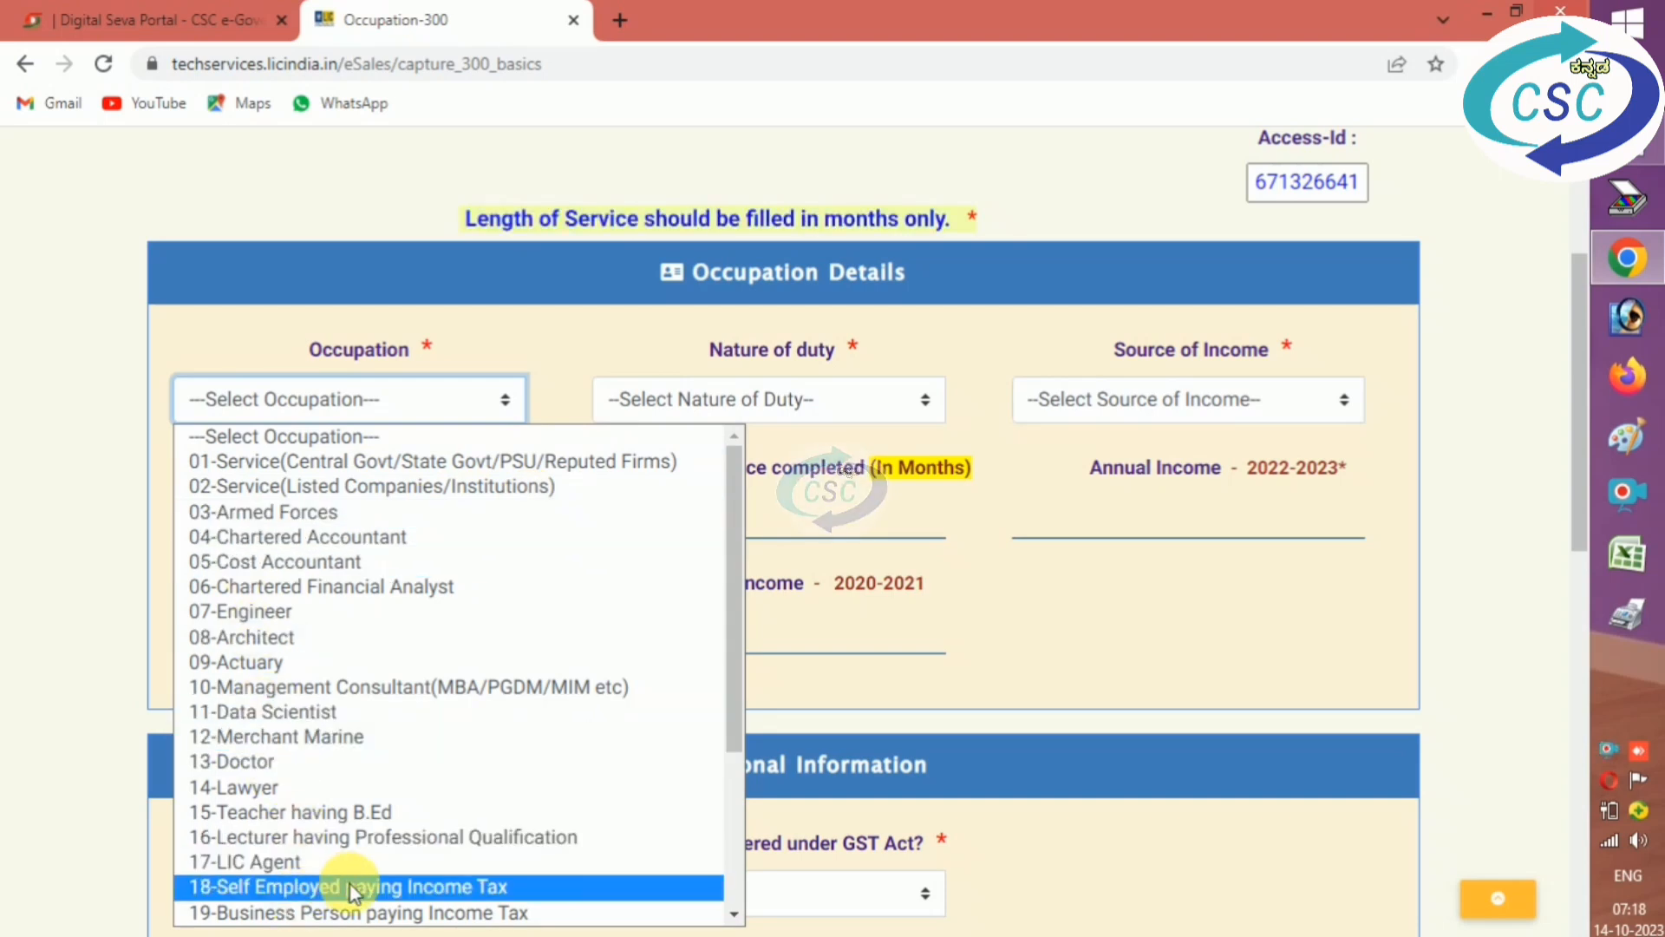
left_click_drag(731, 737, 730, 829)
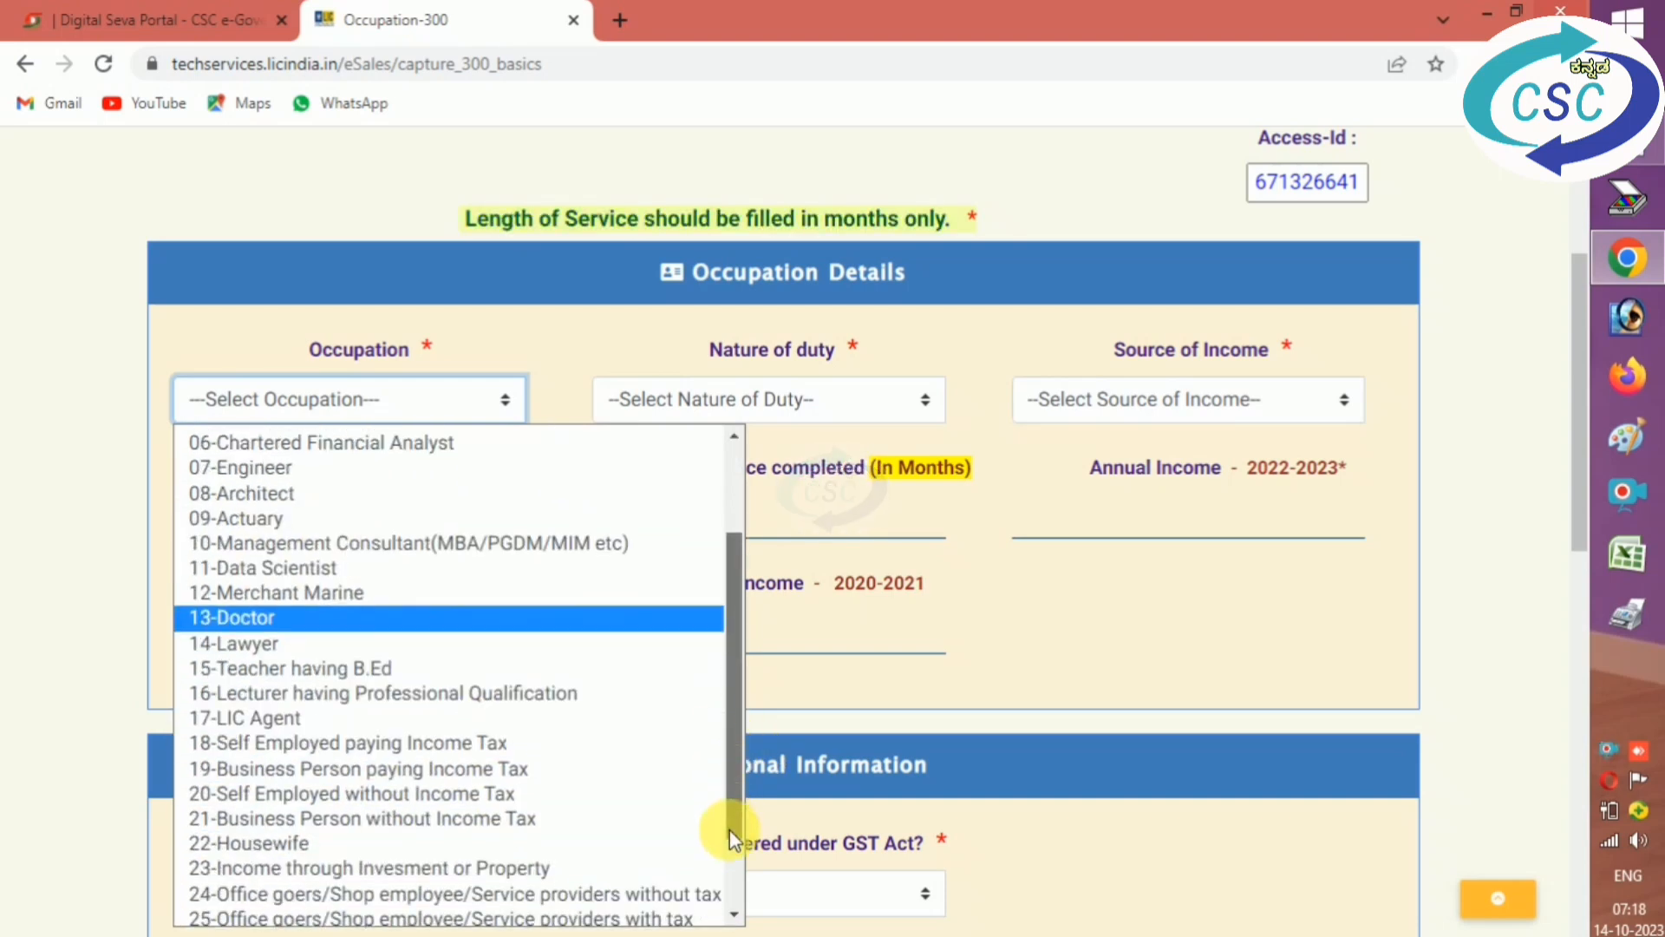
left_click(335, 802)
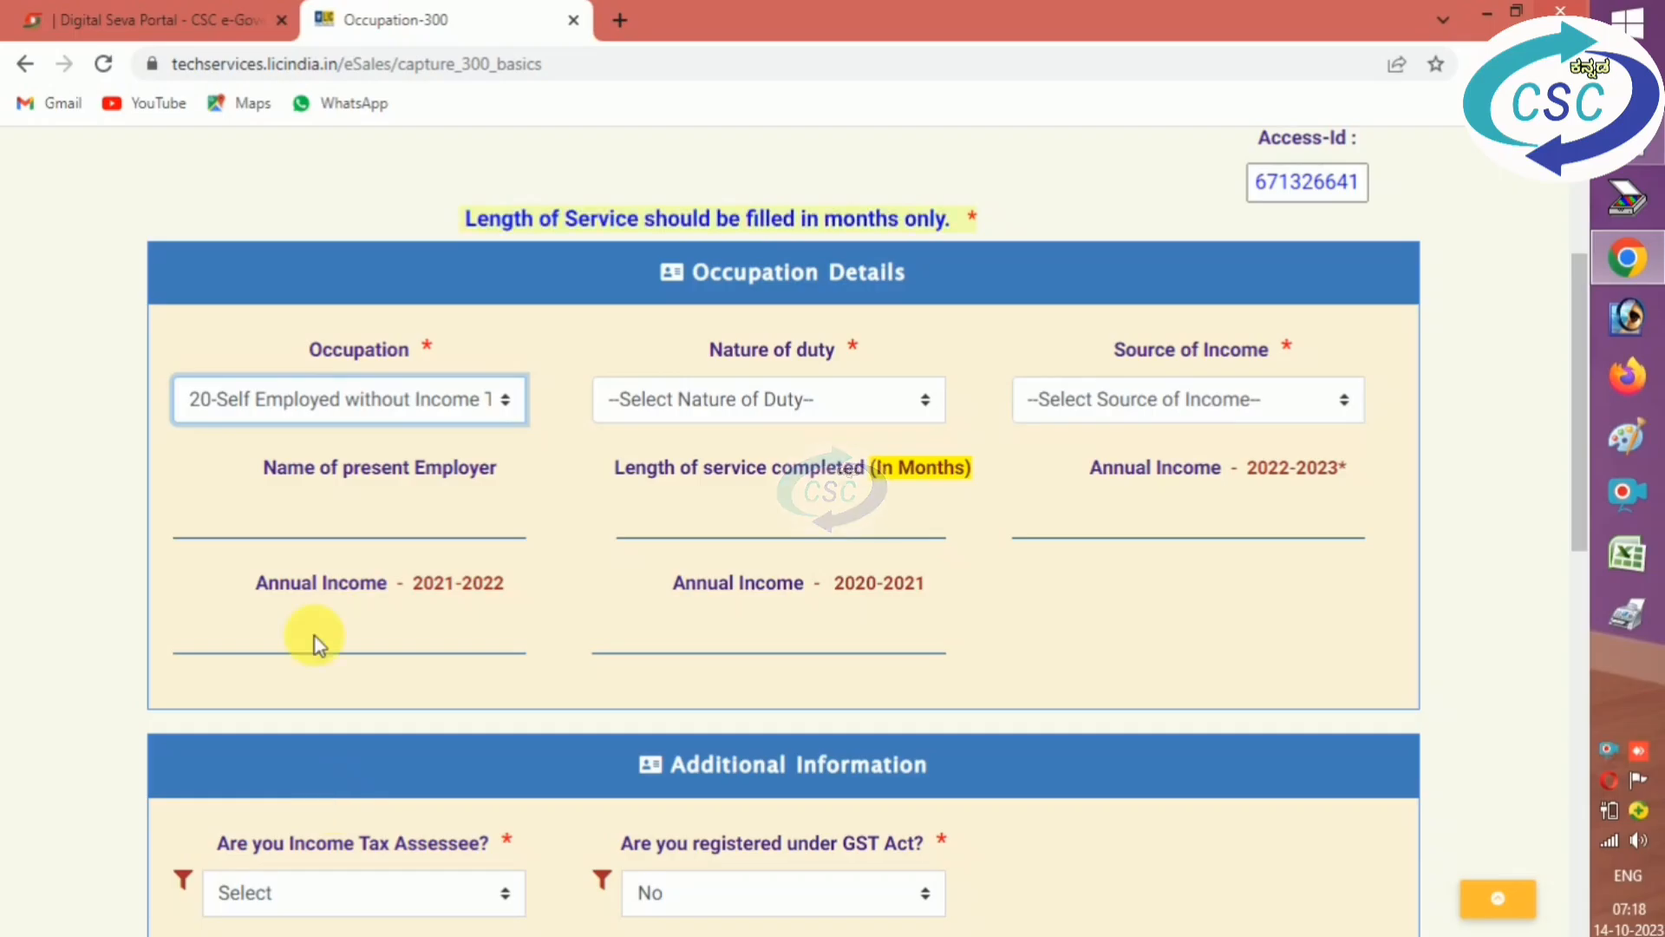
left_click(402, 402)
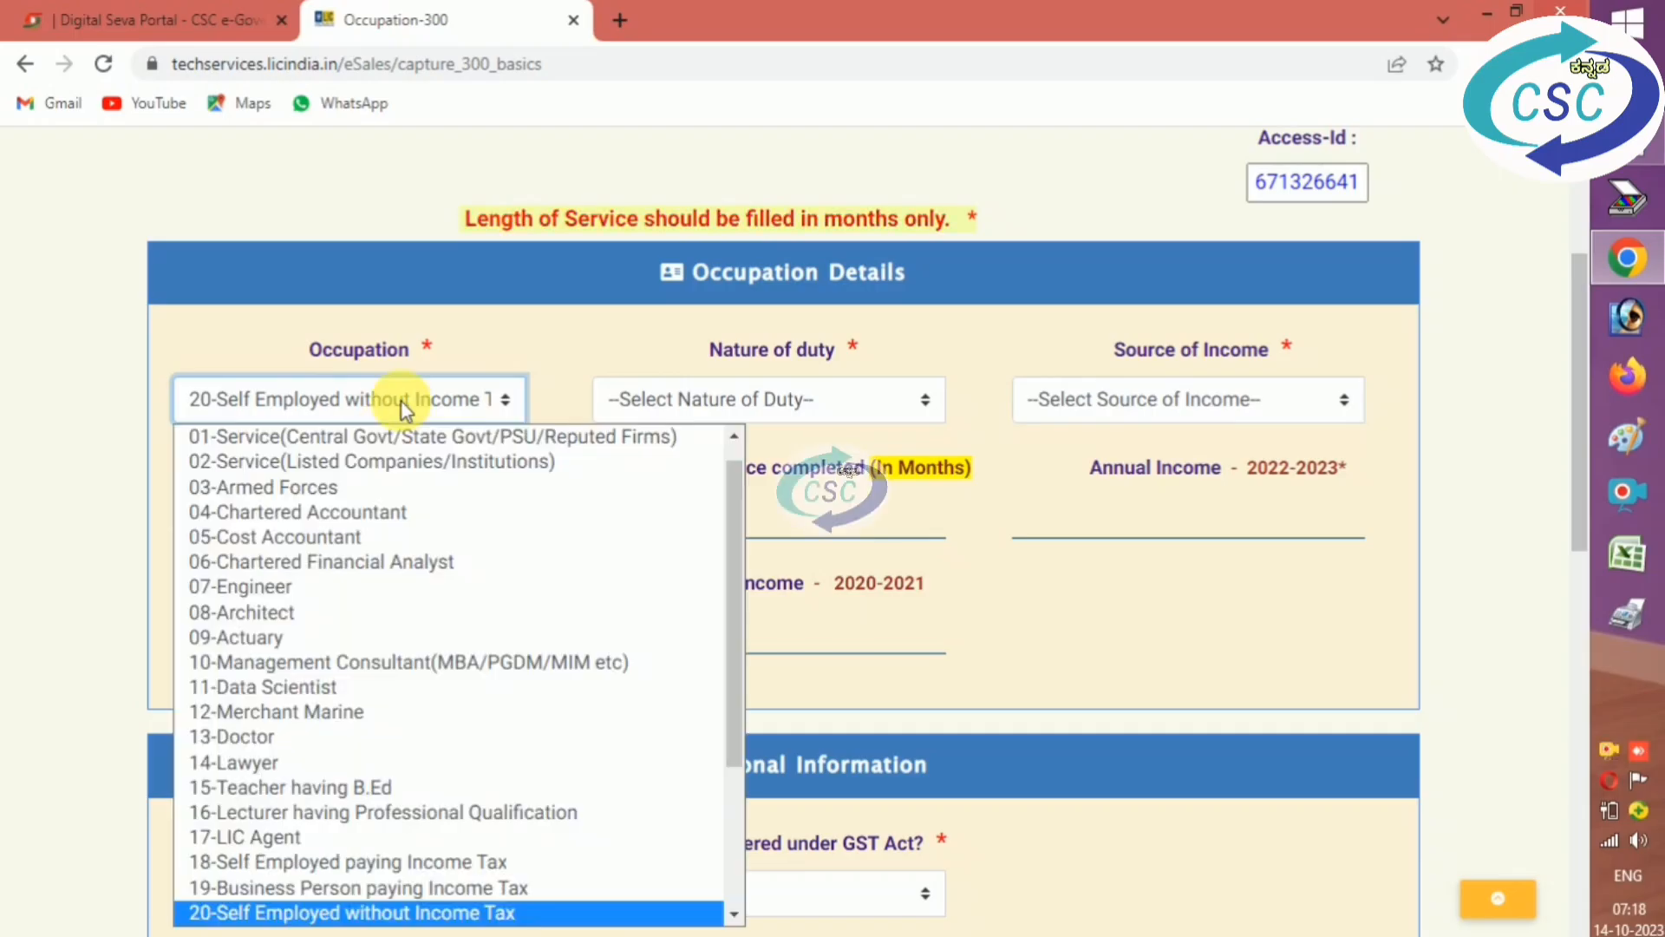
left_click(340, 911)
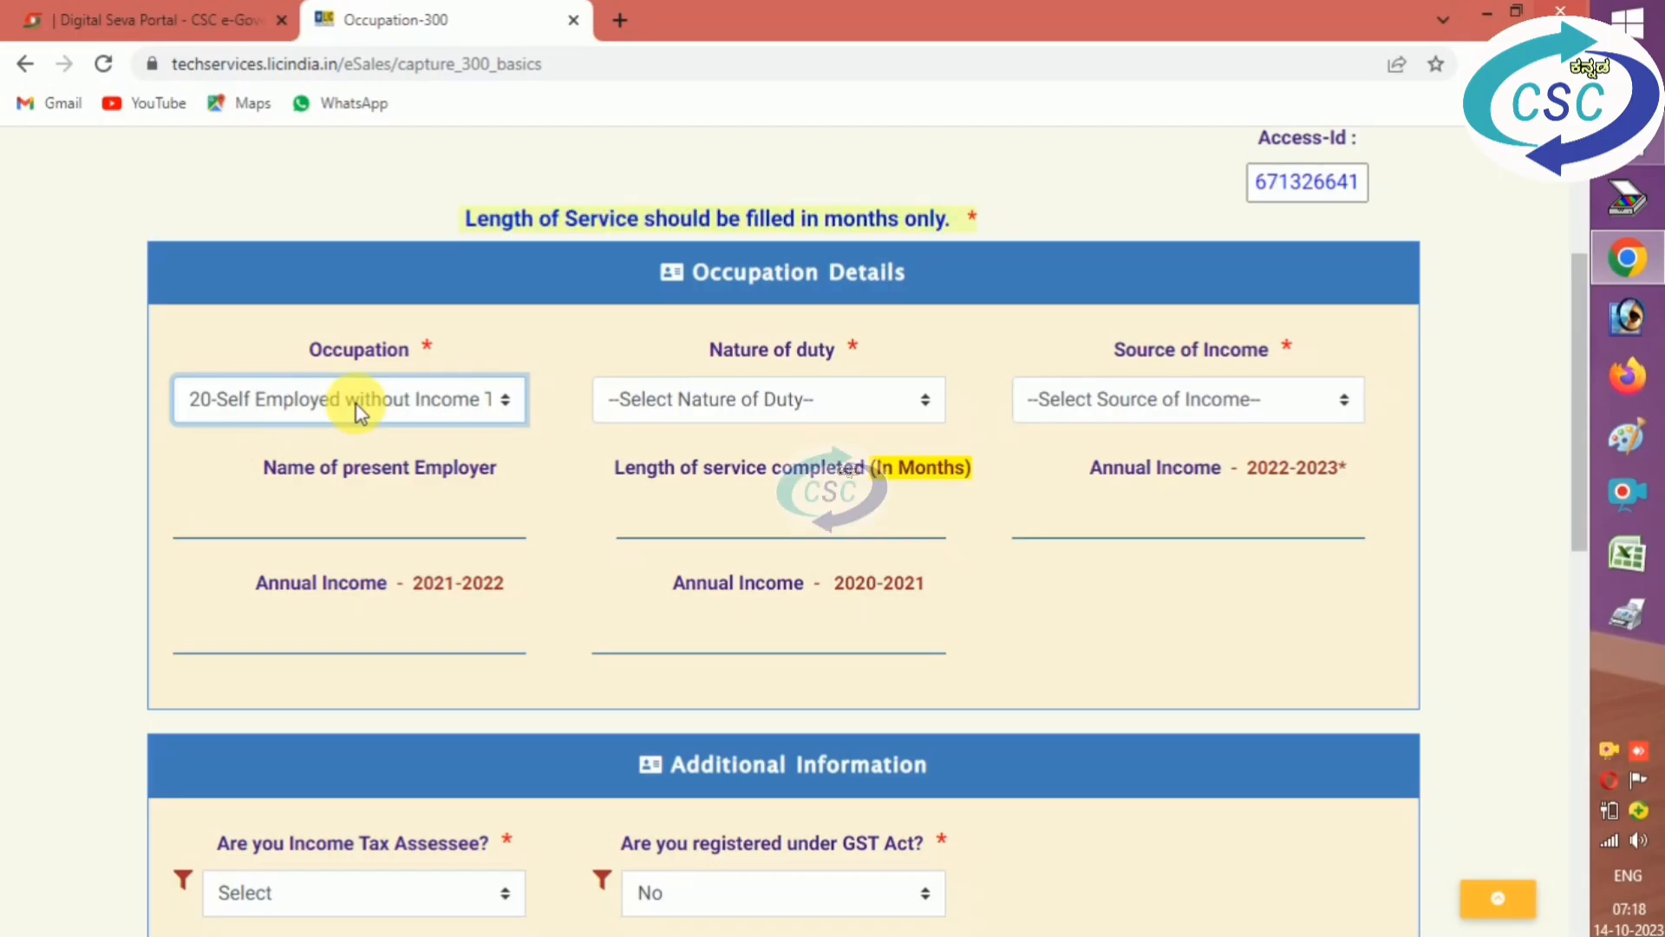
Set the Nature of duty to Service in the Occupation Details.
left_click(803, 396)
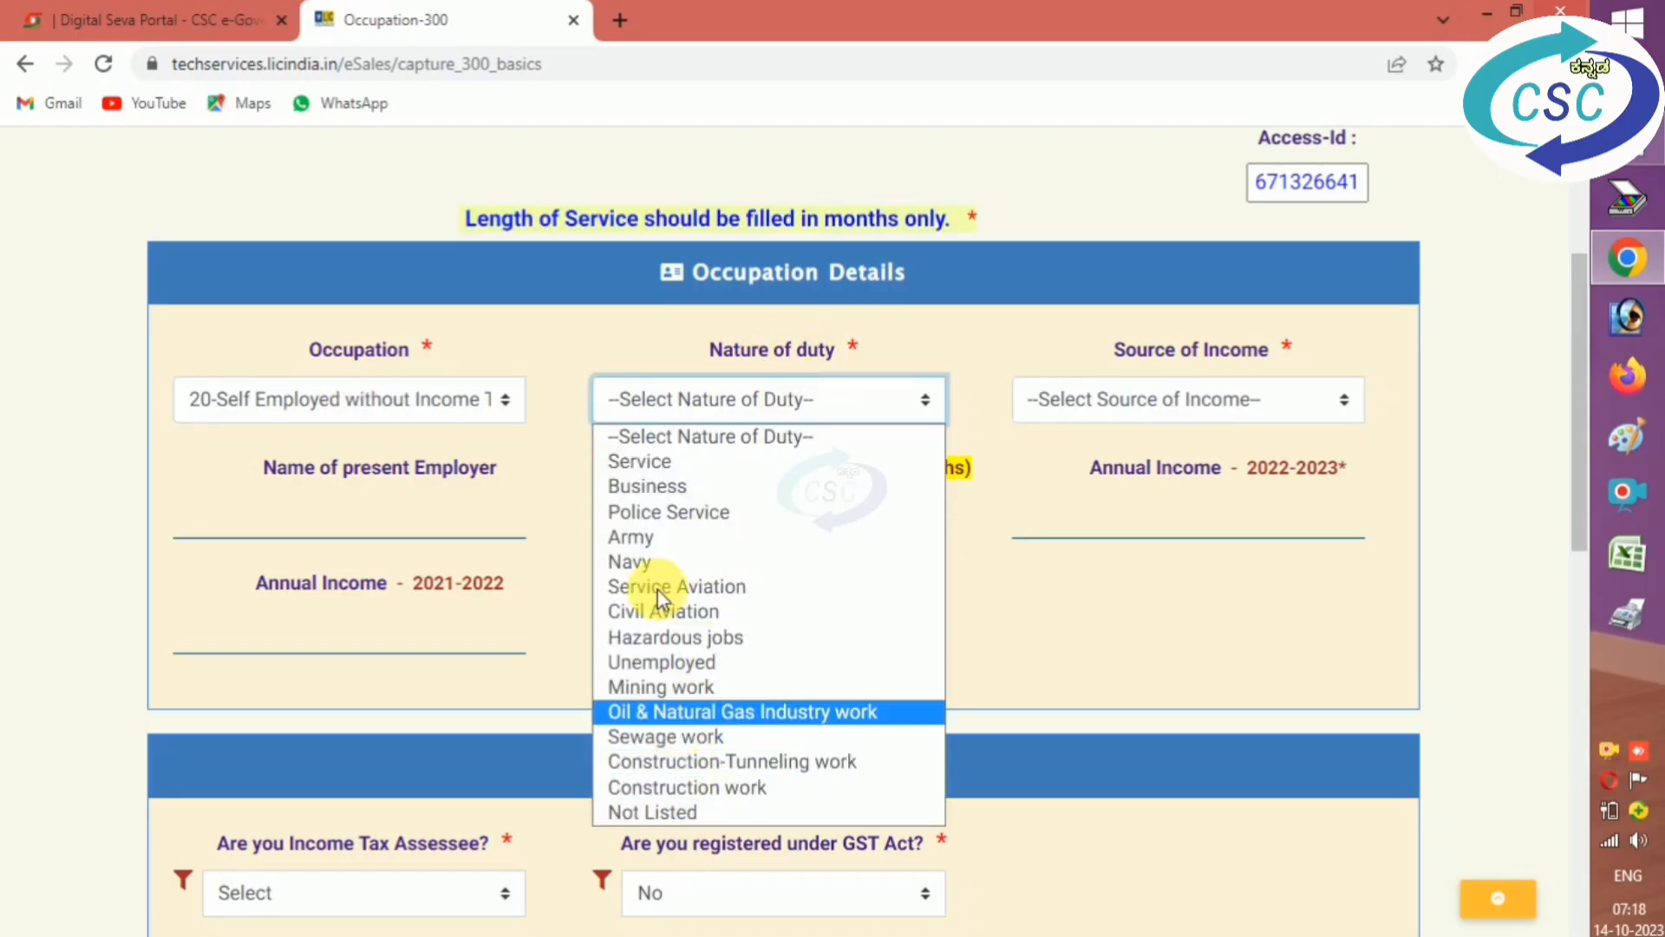
left_click(661, 463)
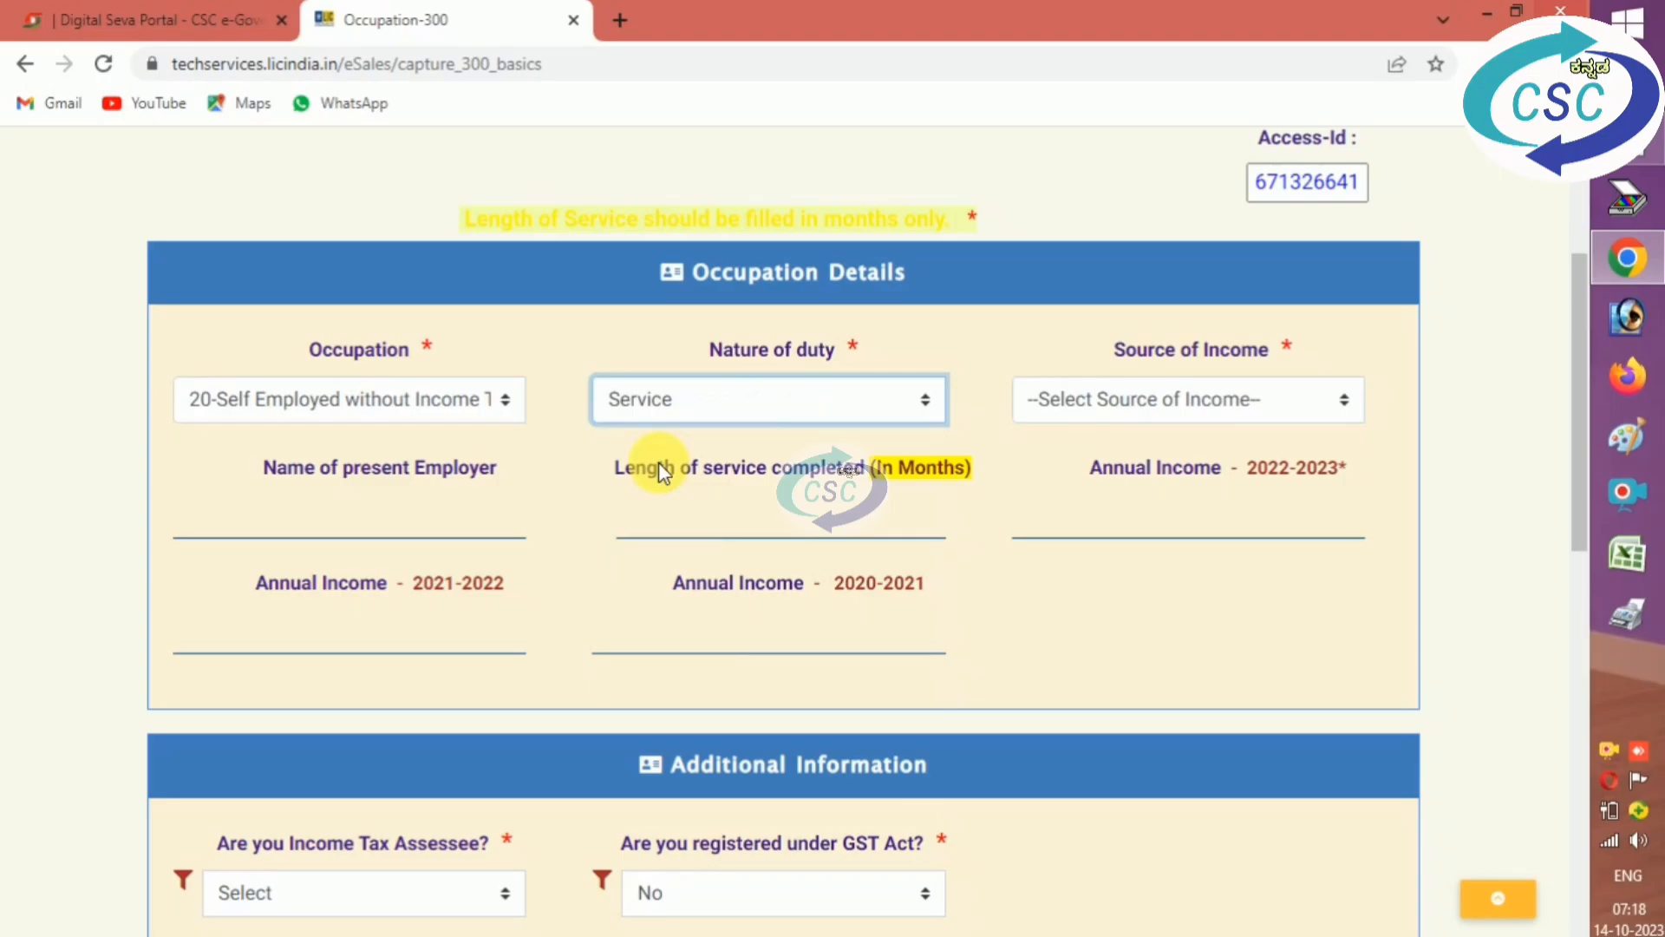
left_click(778, 398)
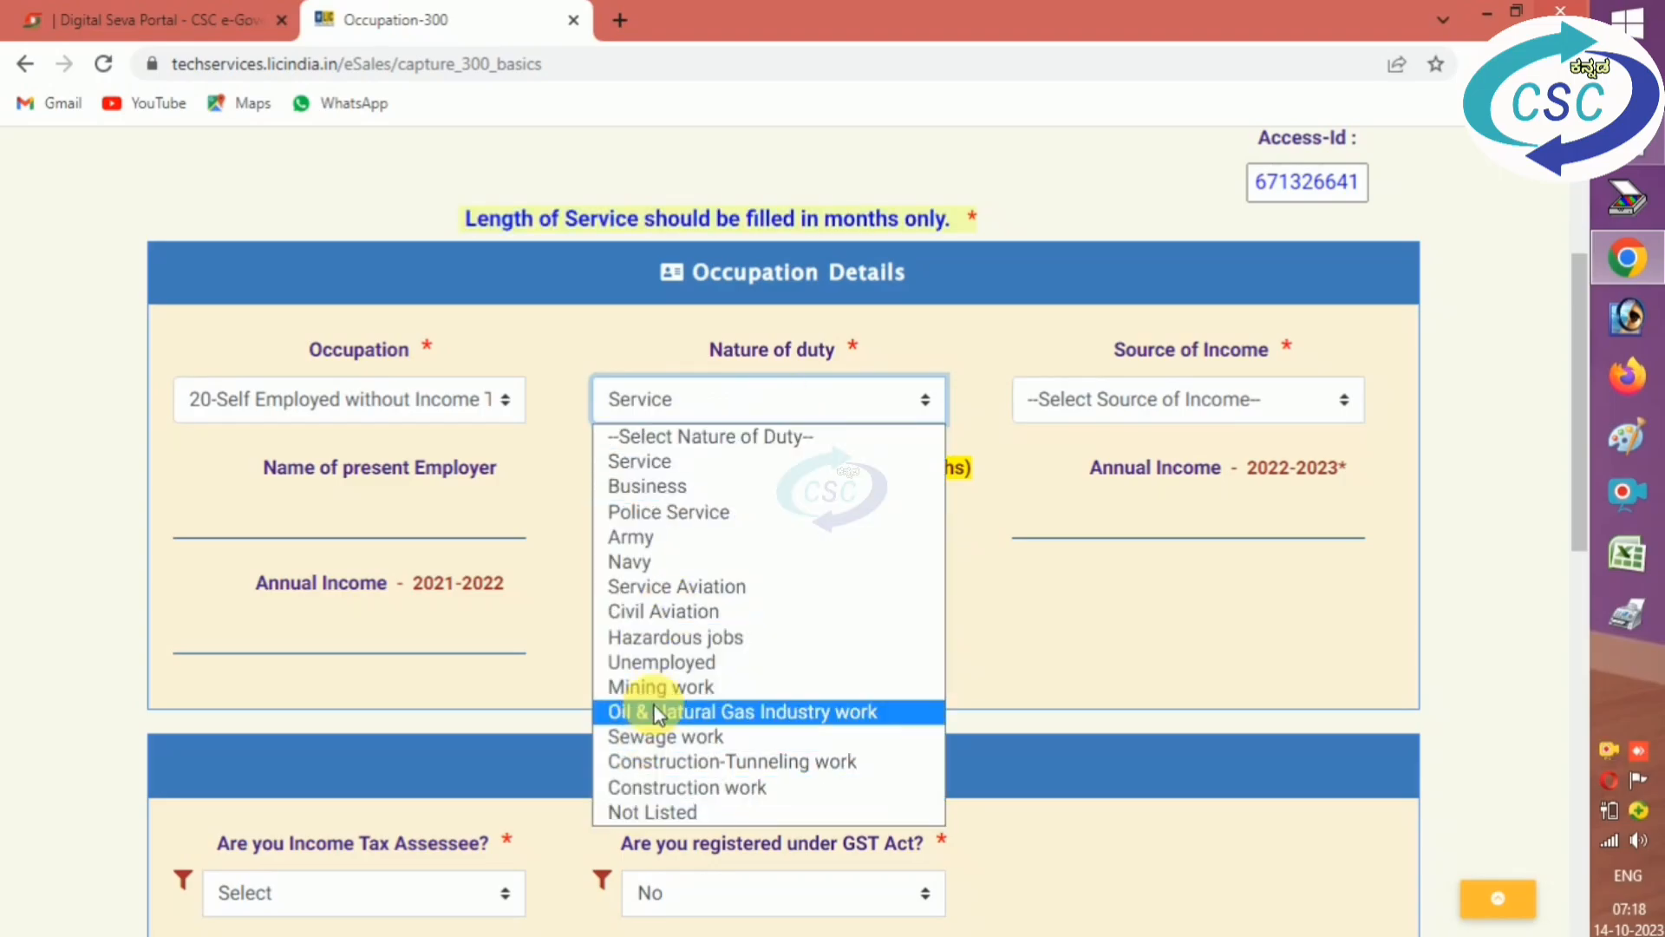
left_click(645, 467)
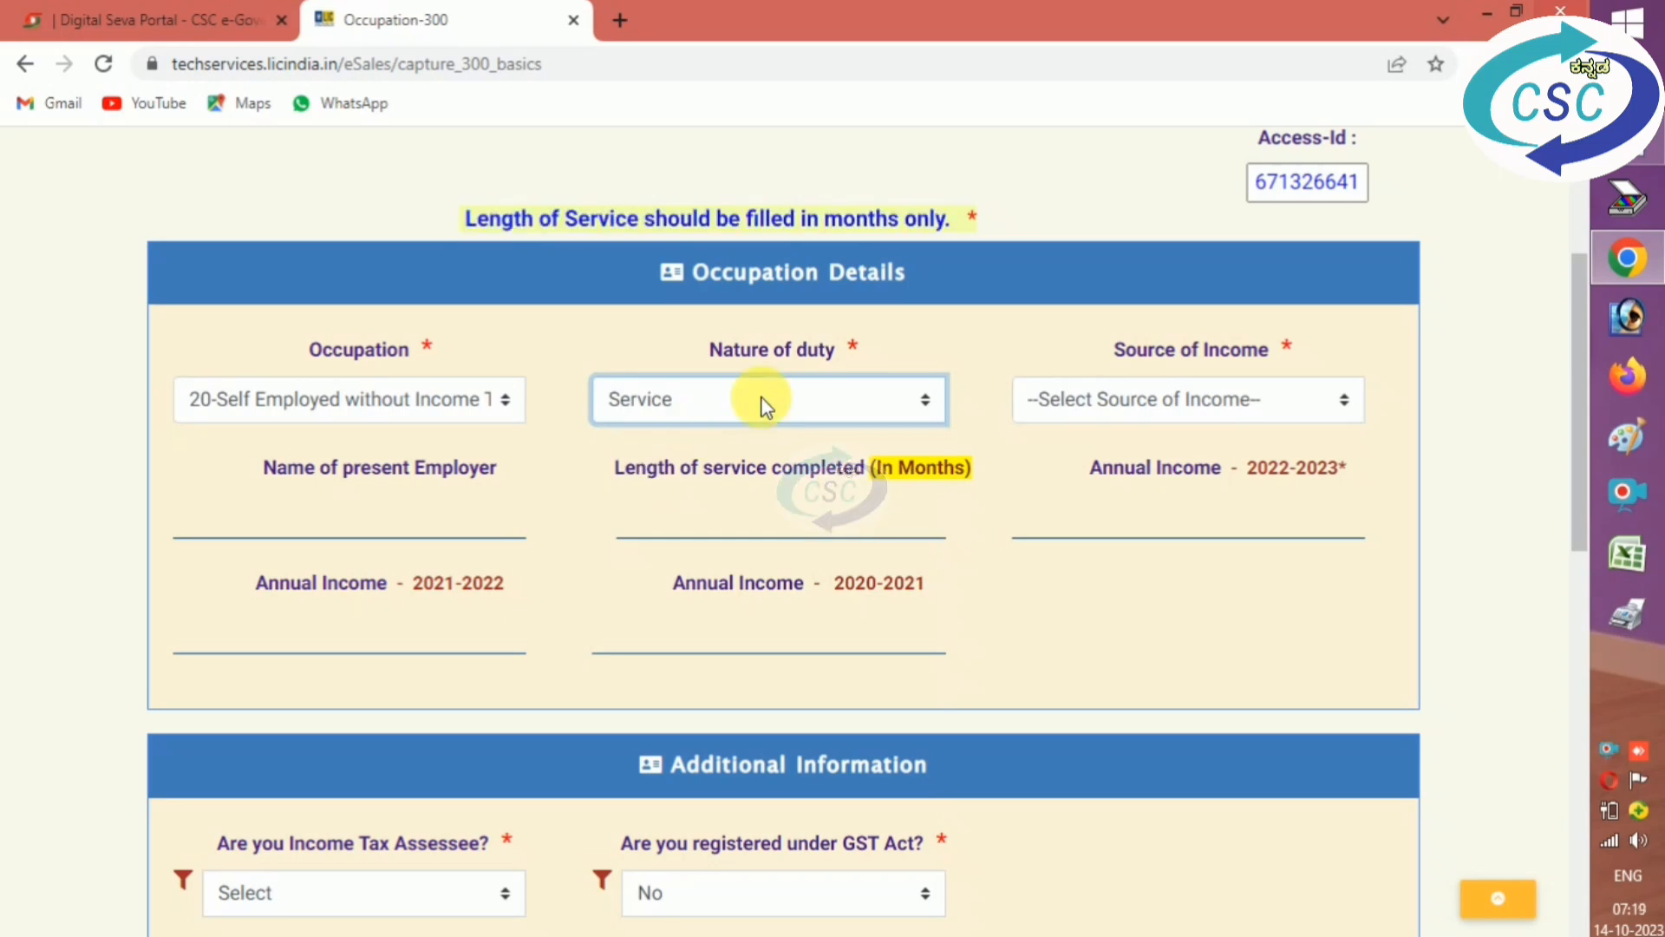
Set the Source of Income to Employed(Salary), leaving the present employer's name and the length of service blank.
left_click(1189, 404)
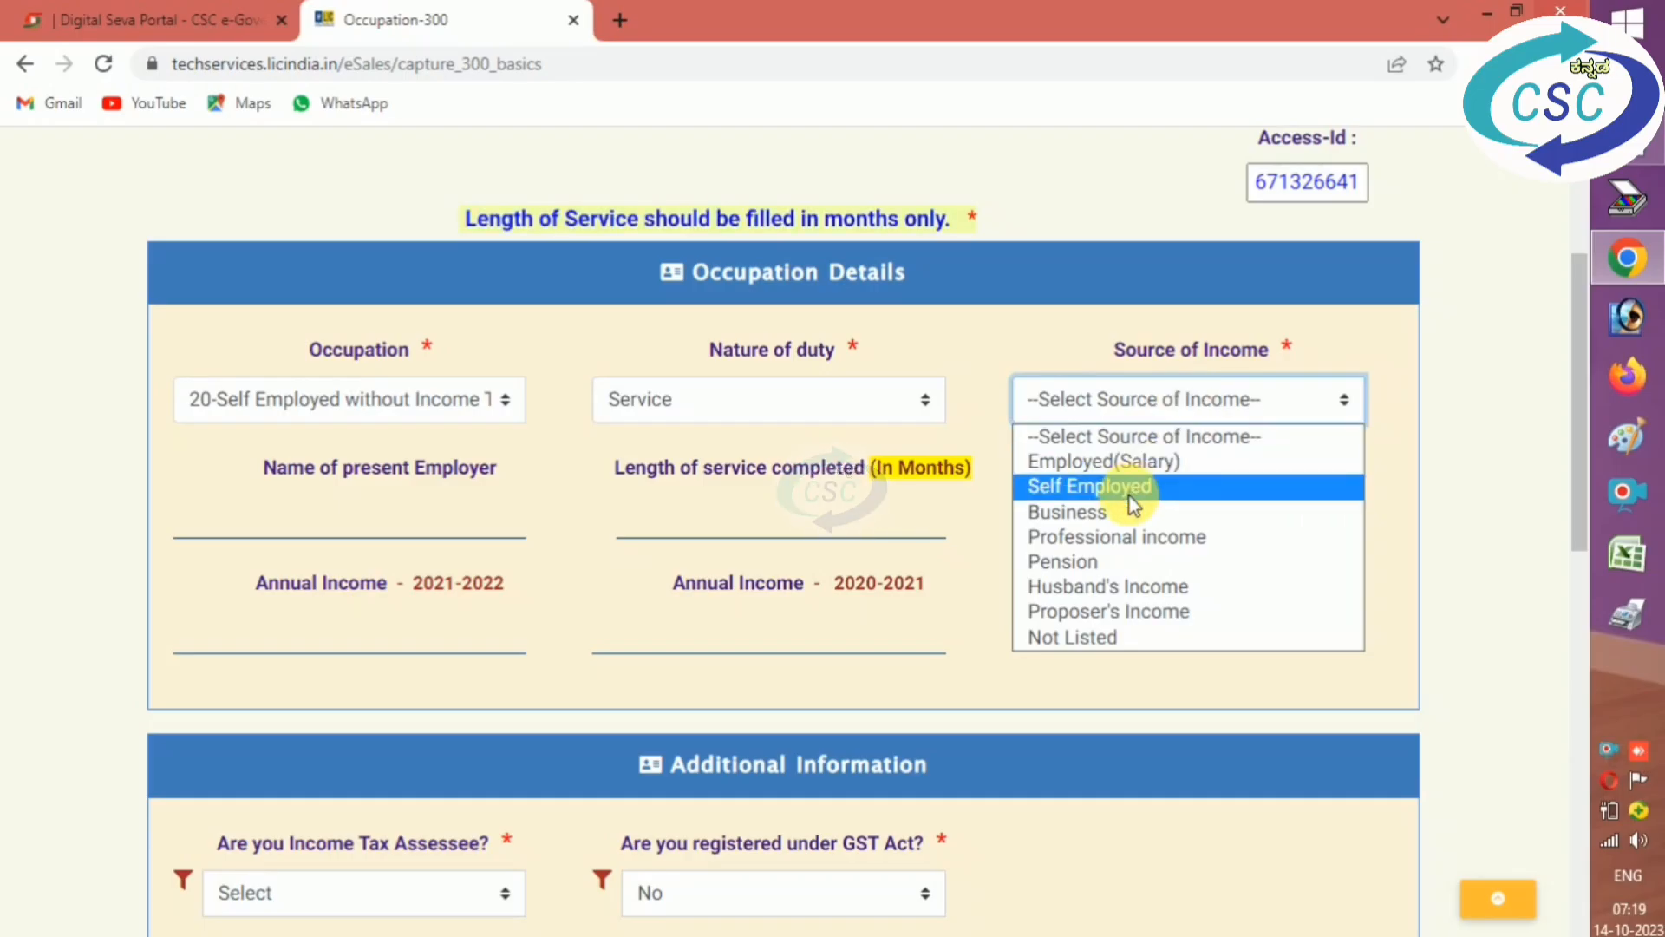
left_click(1164, 468)
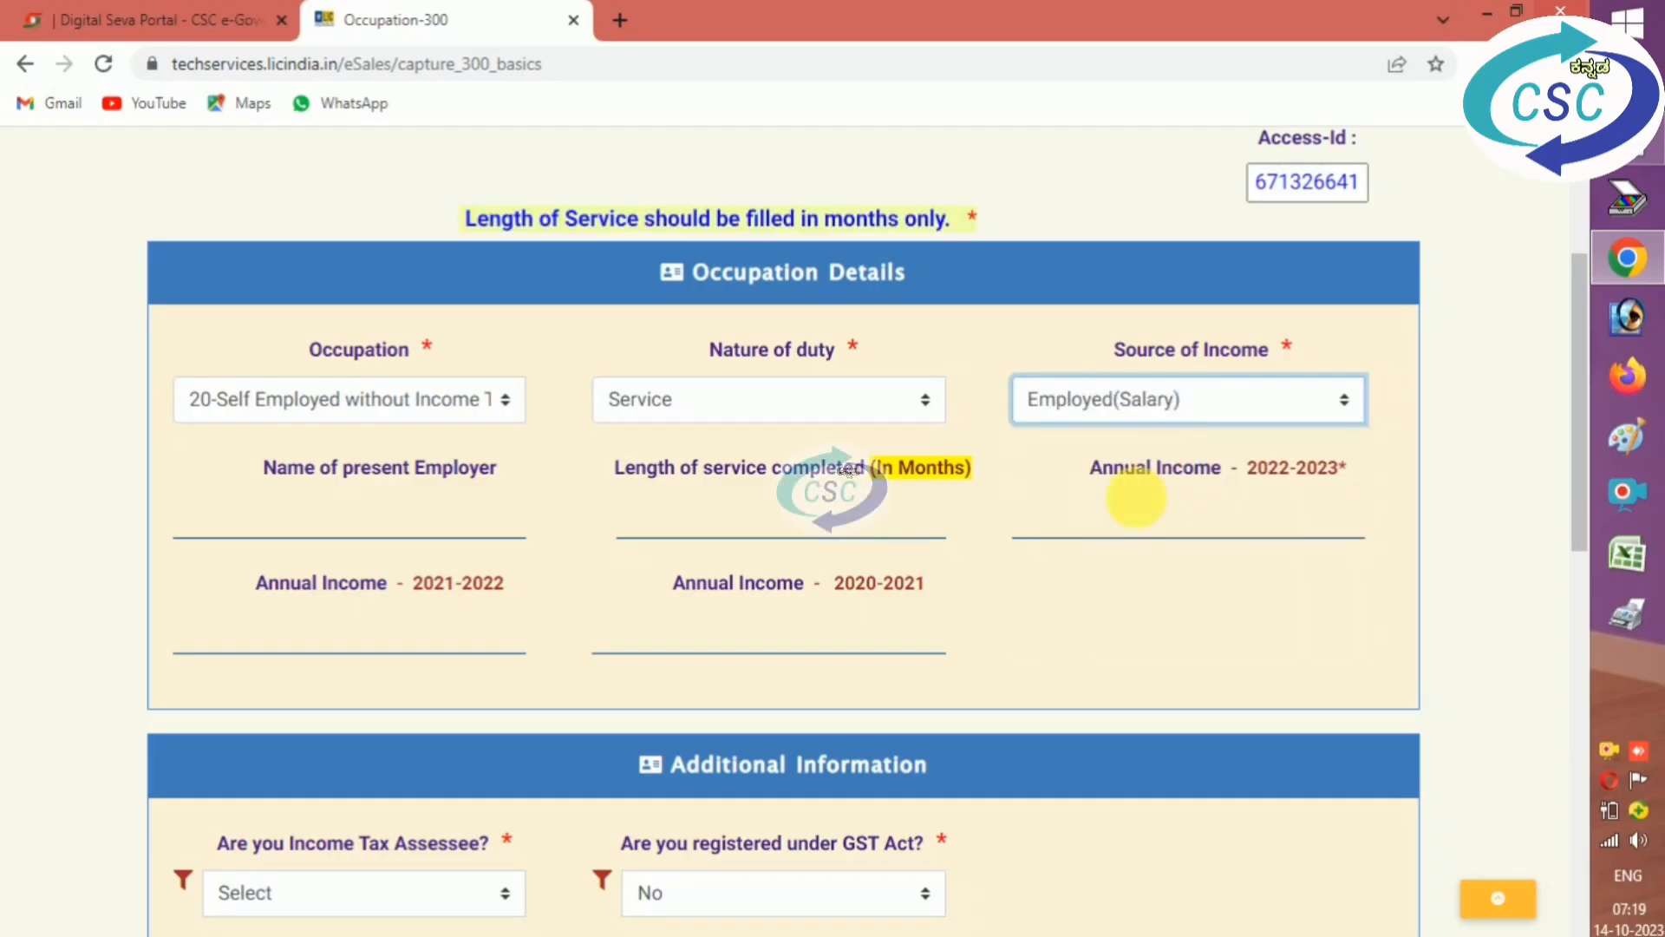
left_click(1208, 616)
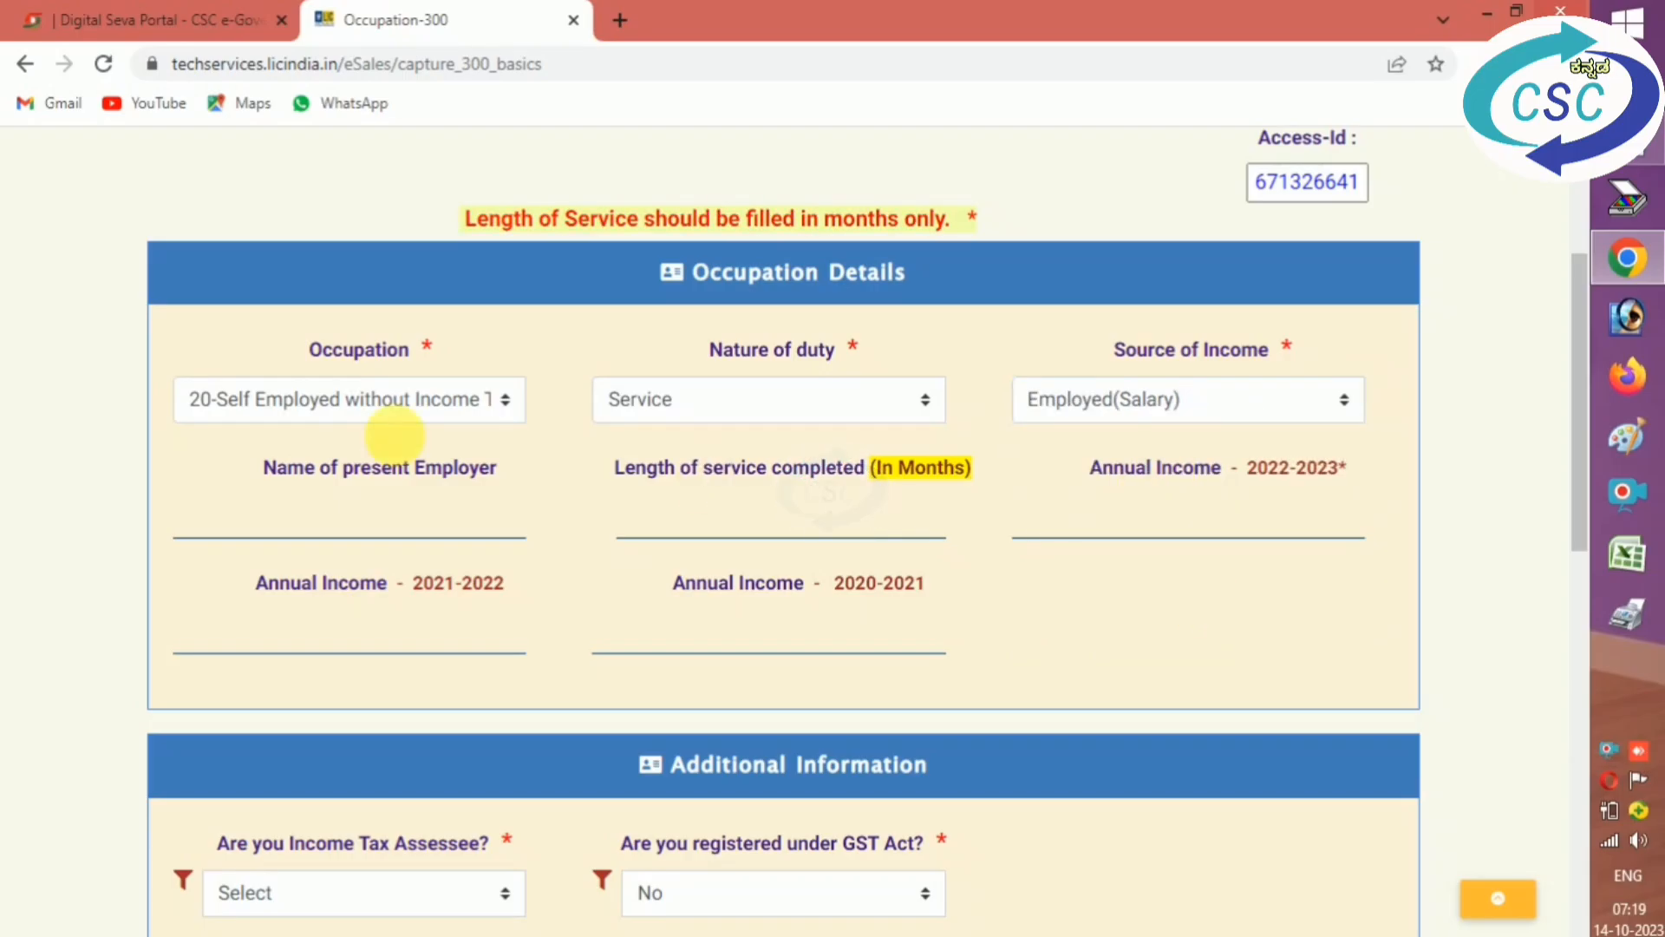
left_click(380, 518)
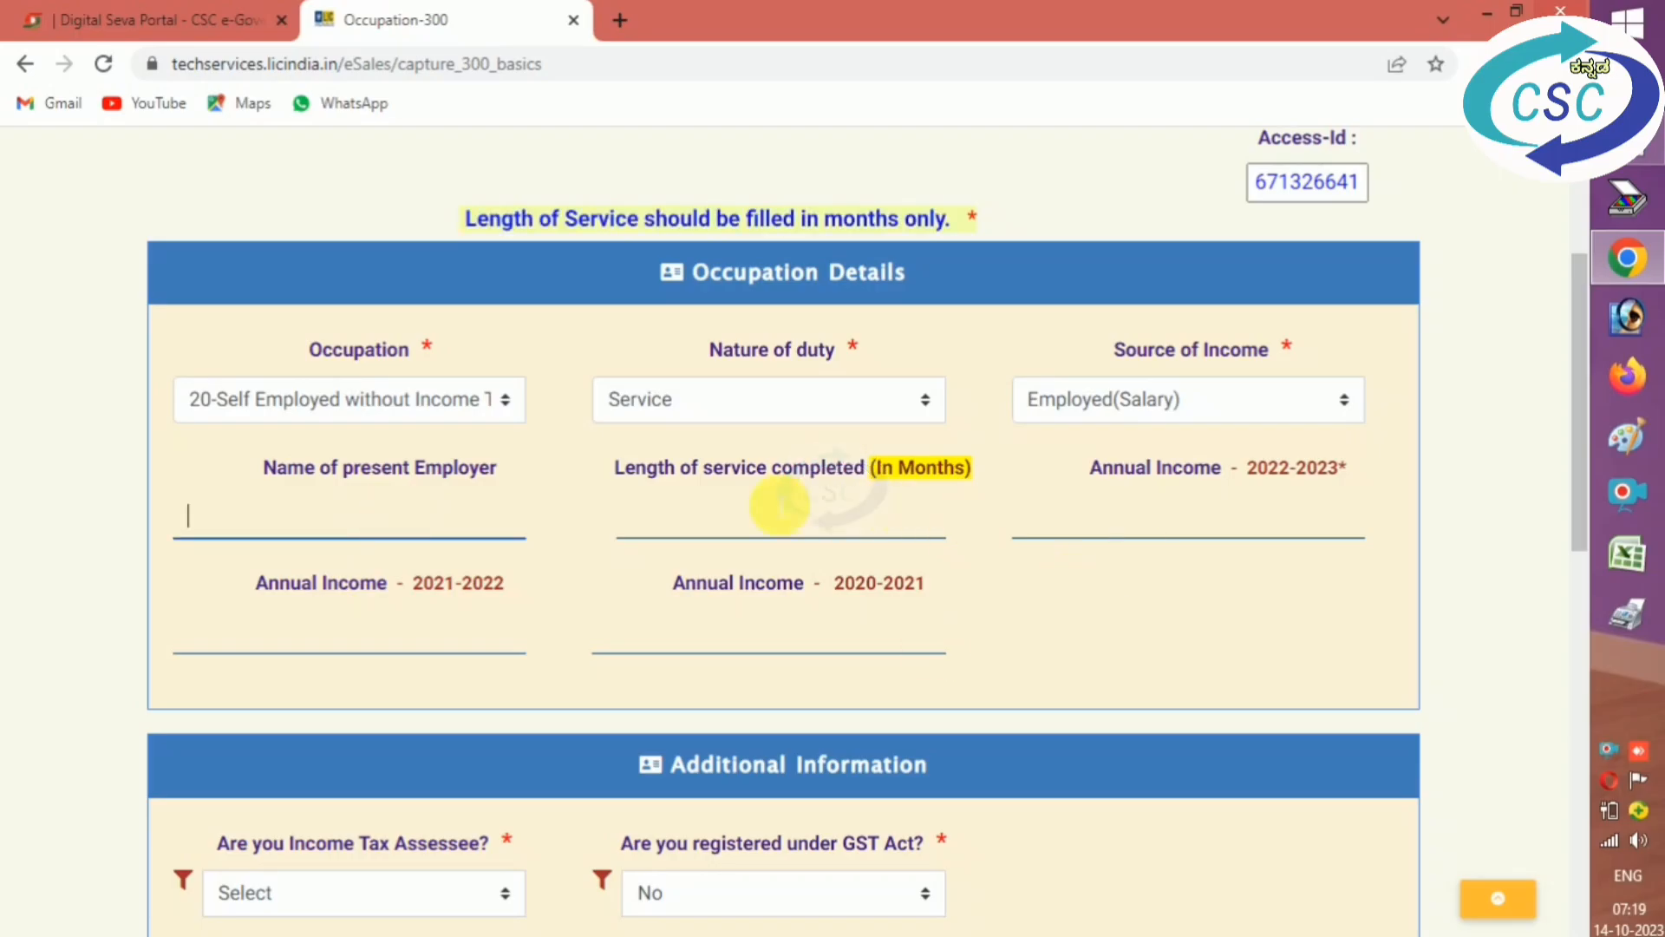
left_click_drag(654, 472, 996, 459)
left_click(831, 538)
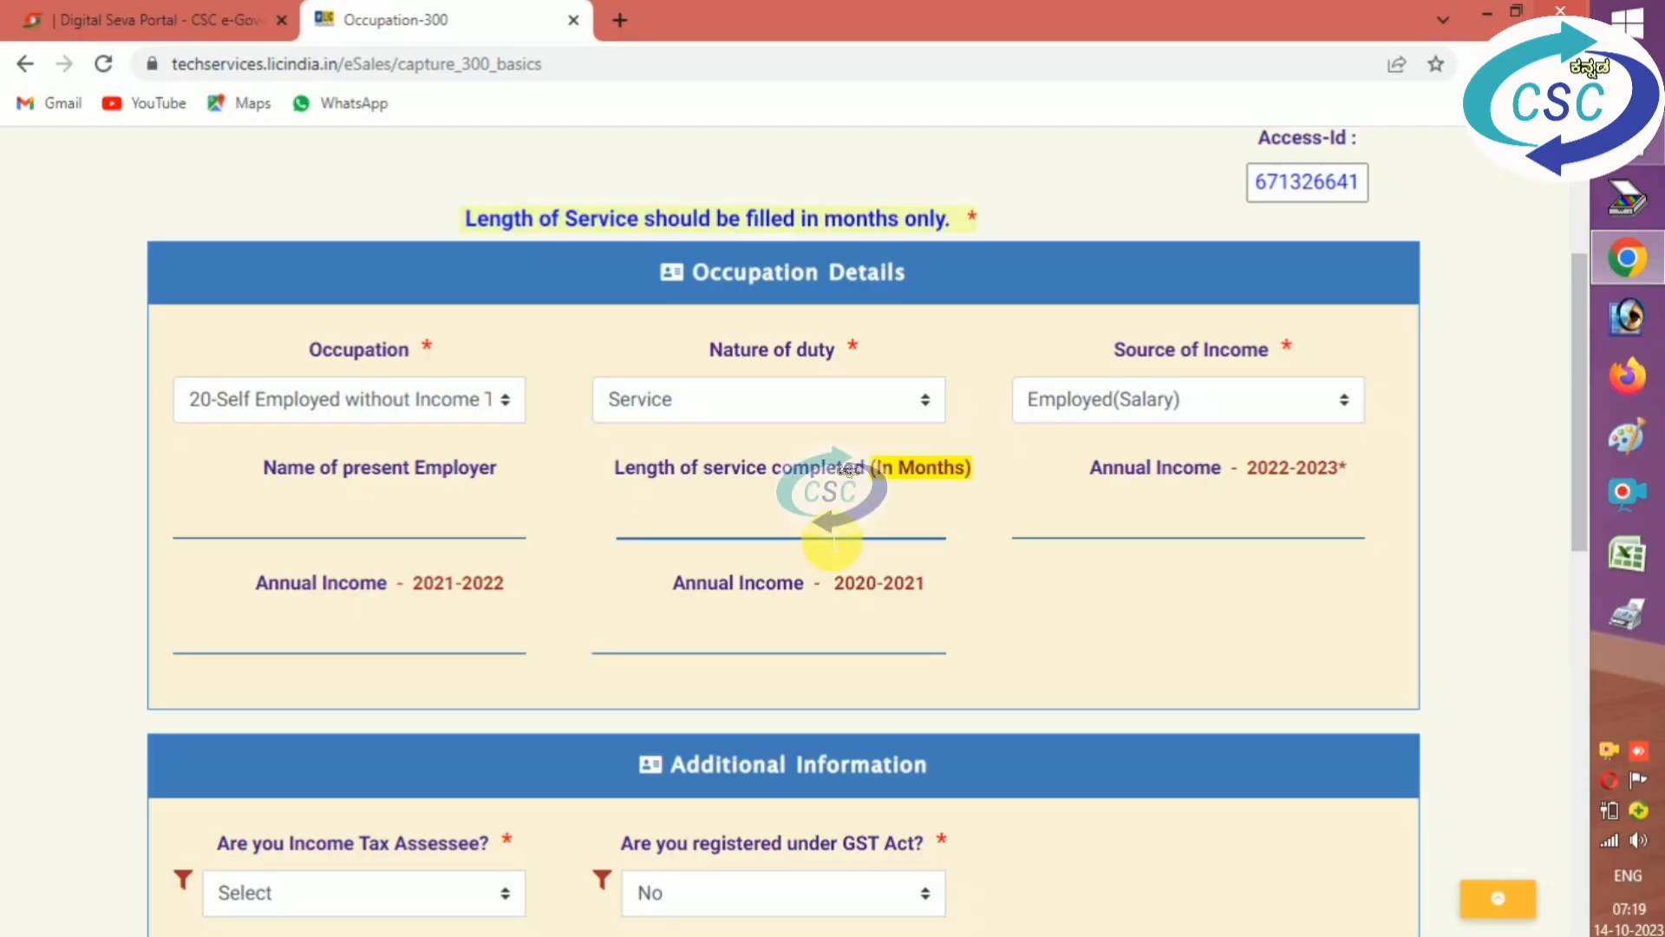
Enter the annual incomes: 200000 for 2022-2023, 150000 for 2021-2022 and 100000 for 2020-2021.
left_click(1176, 533)
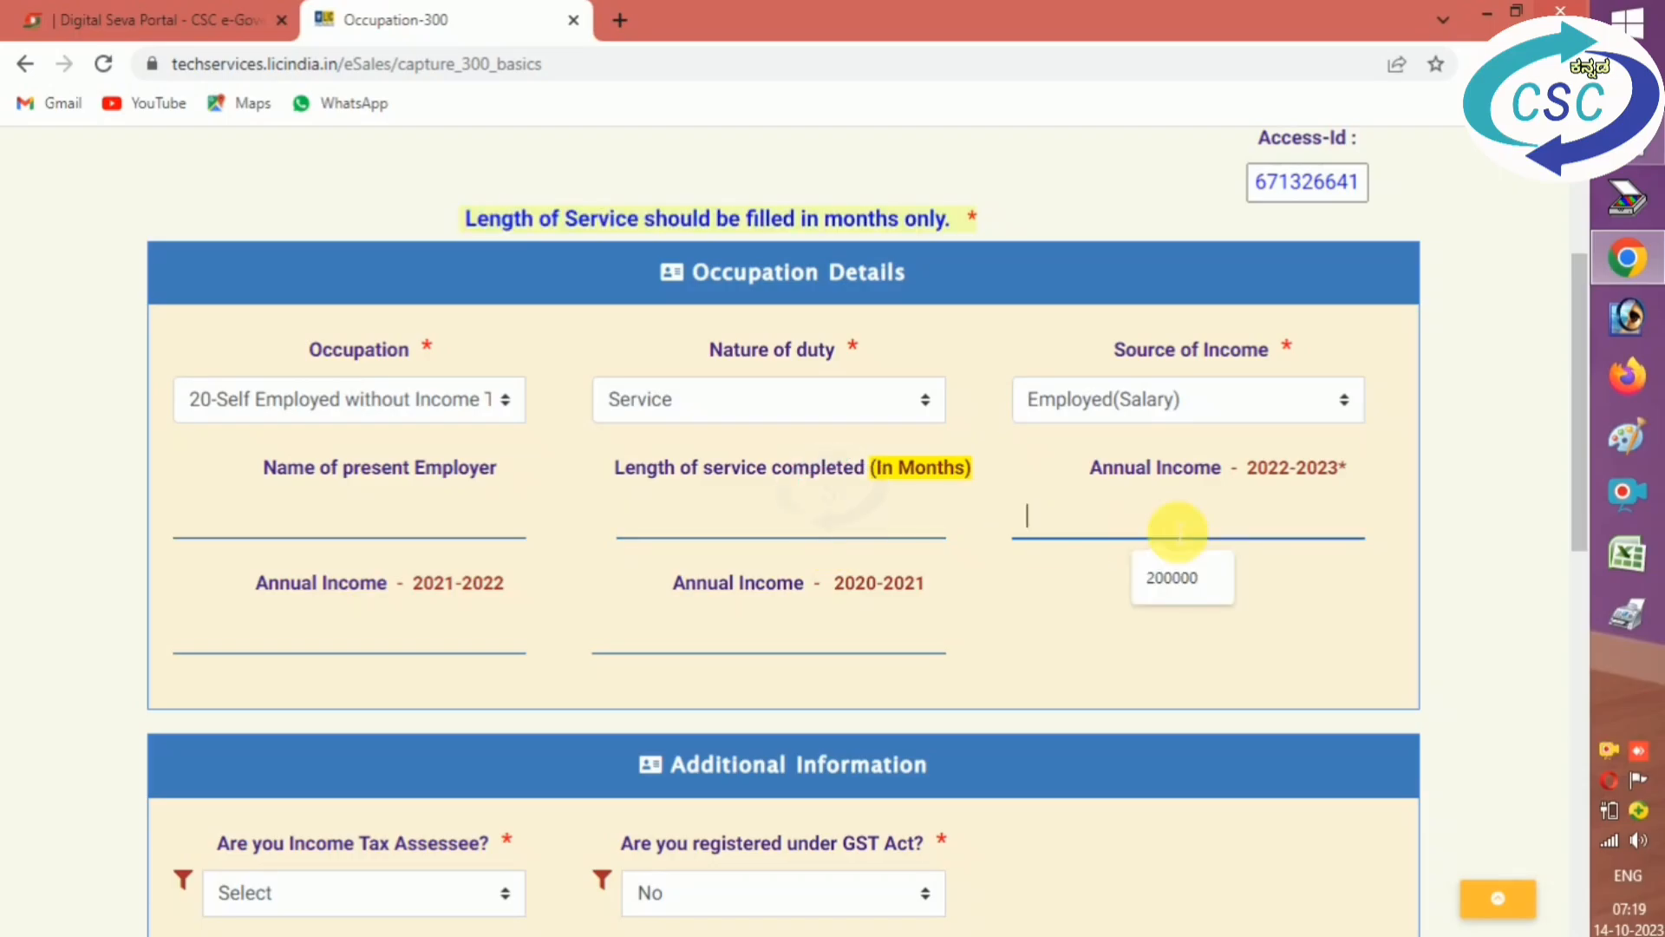
left_click(1153, 583)
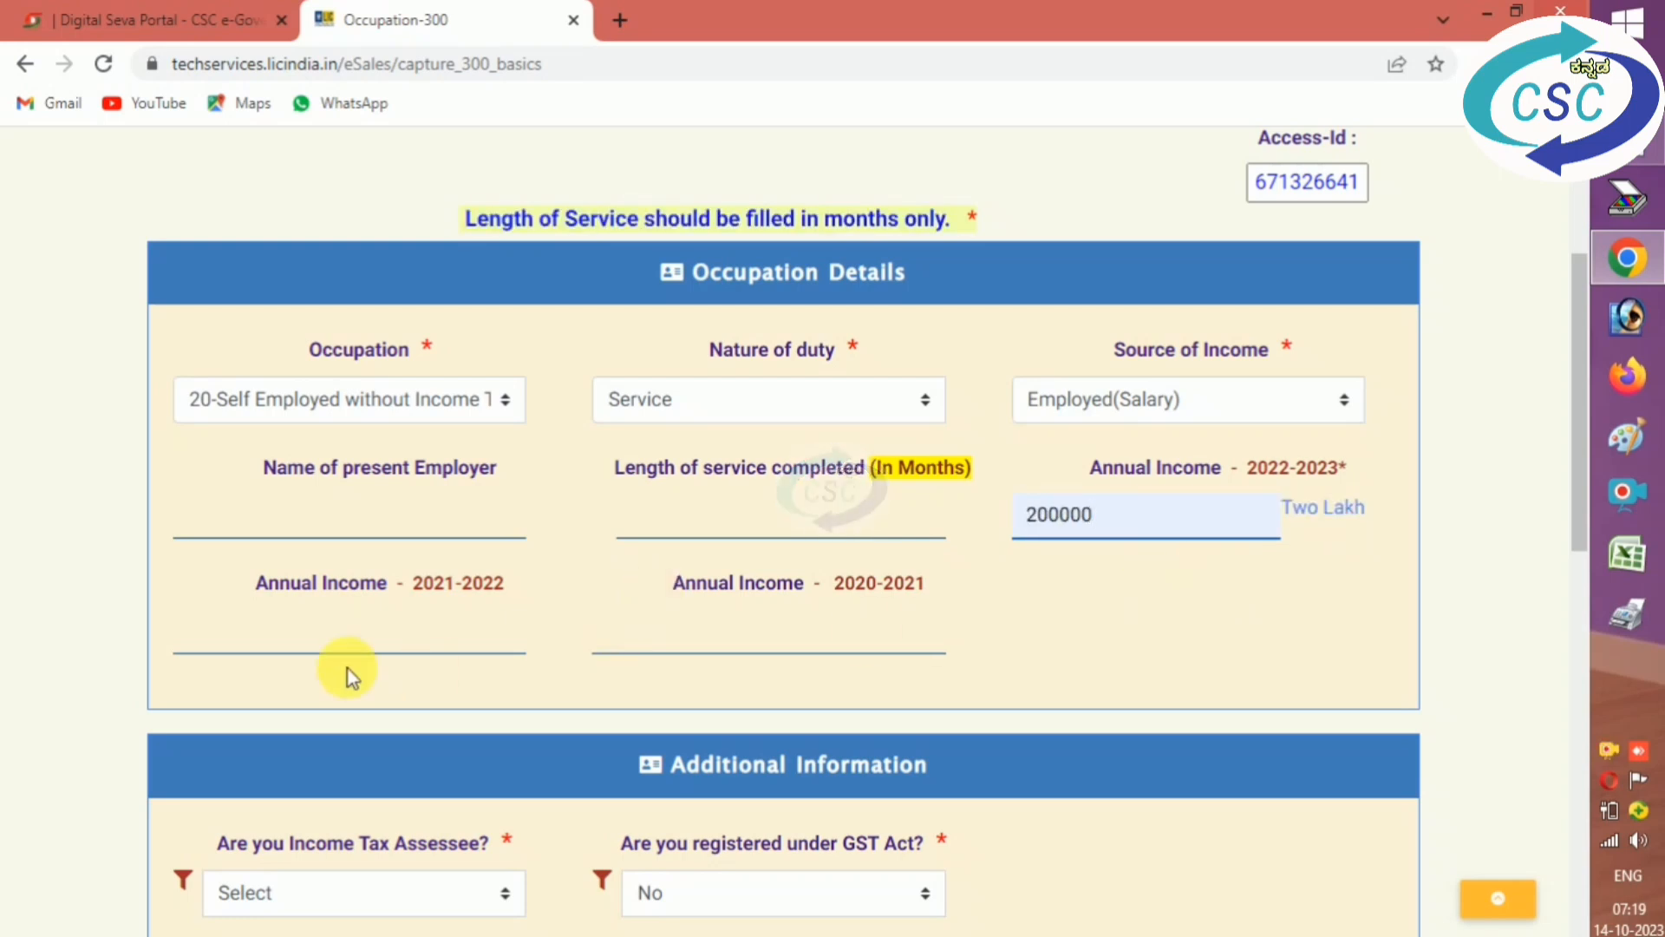
left_click(450, 629)
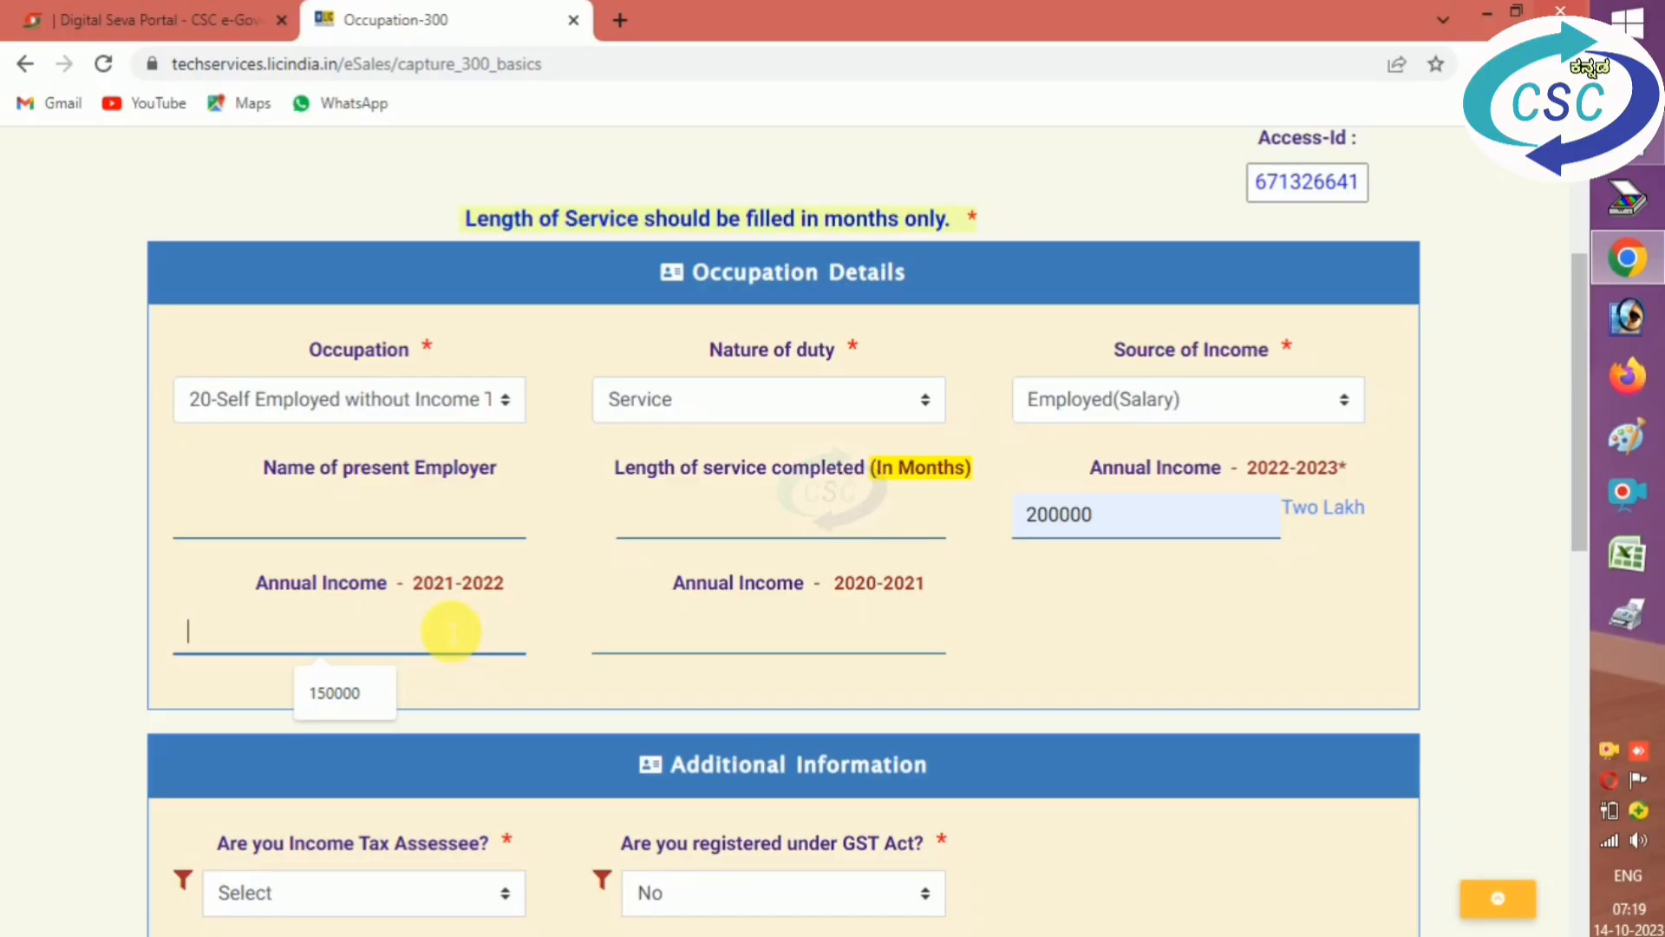
left_click(299, 697)
left_click(789, 630)
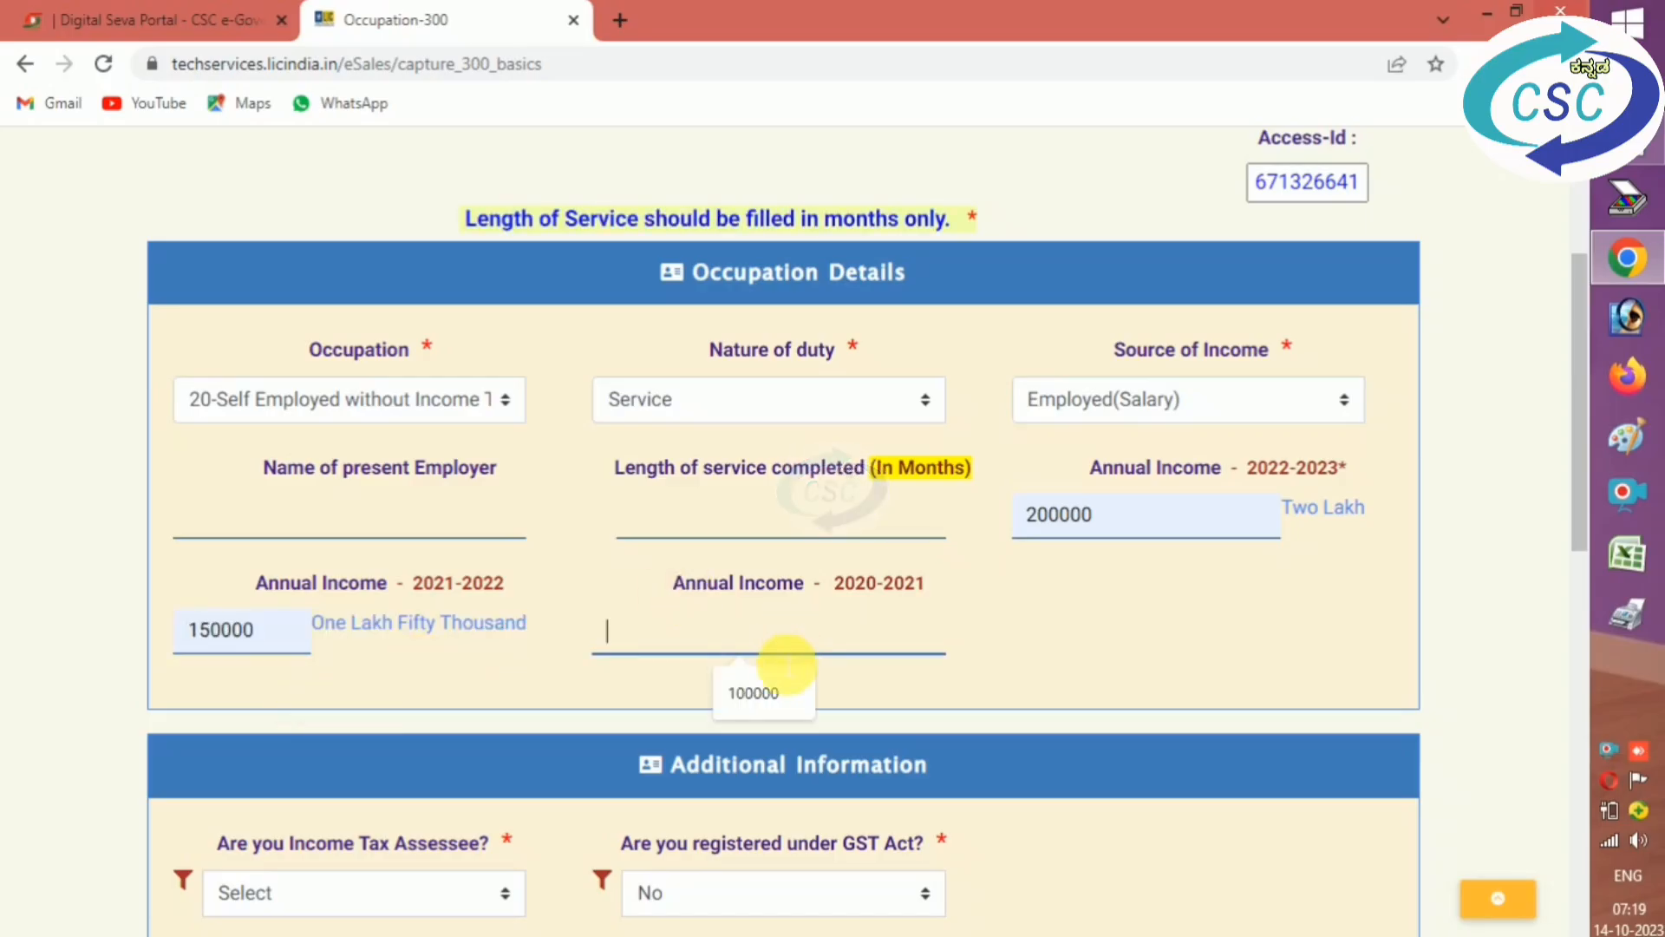
left_click(767, 691)
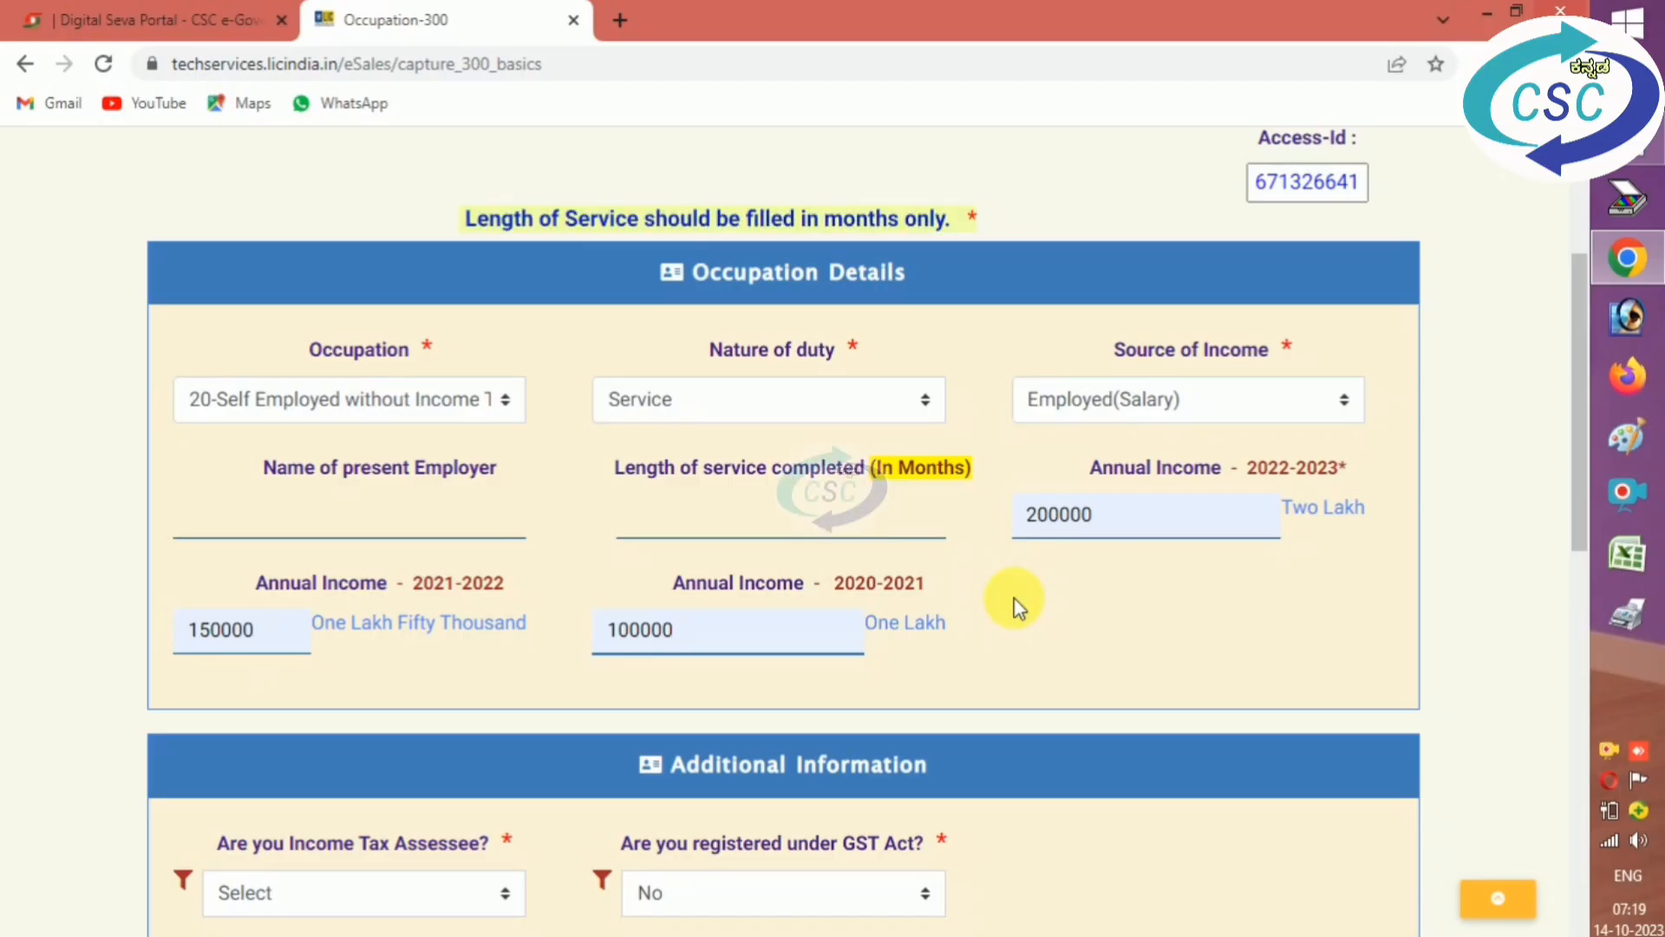
left_click(699, 628)
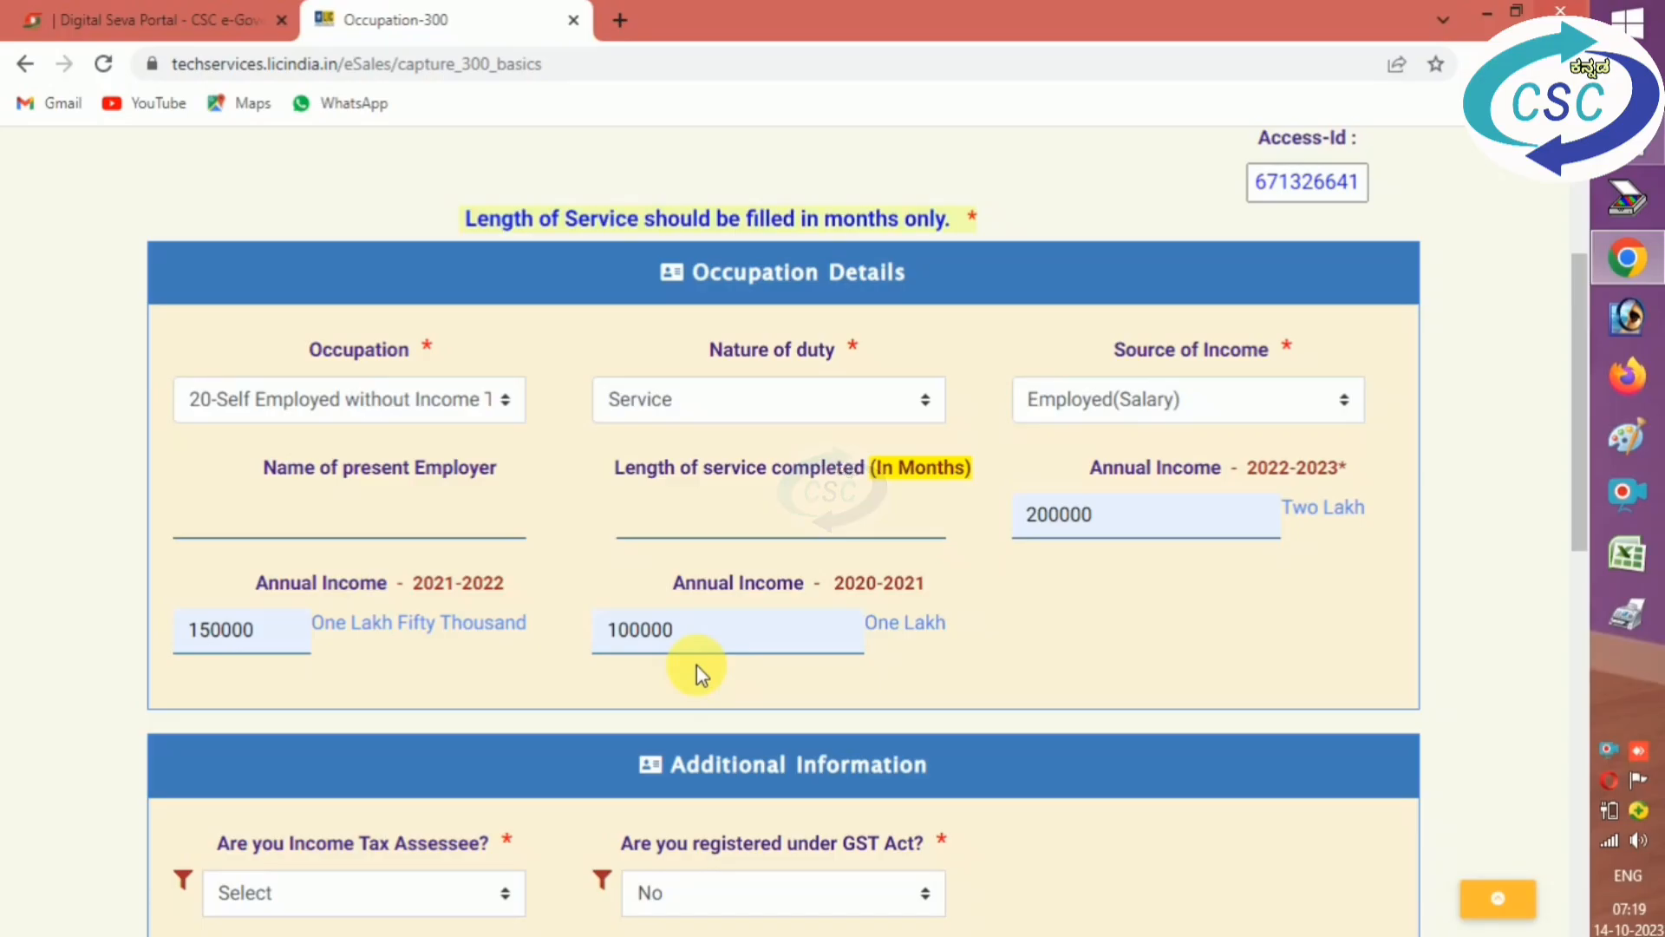
Answer No to being an Income Tax Assessee in the Additional Information section.
scroll(729, 651, "down", 3)
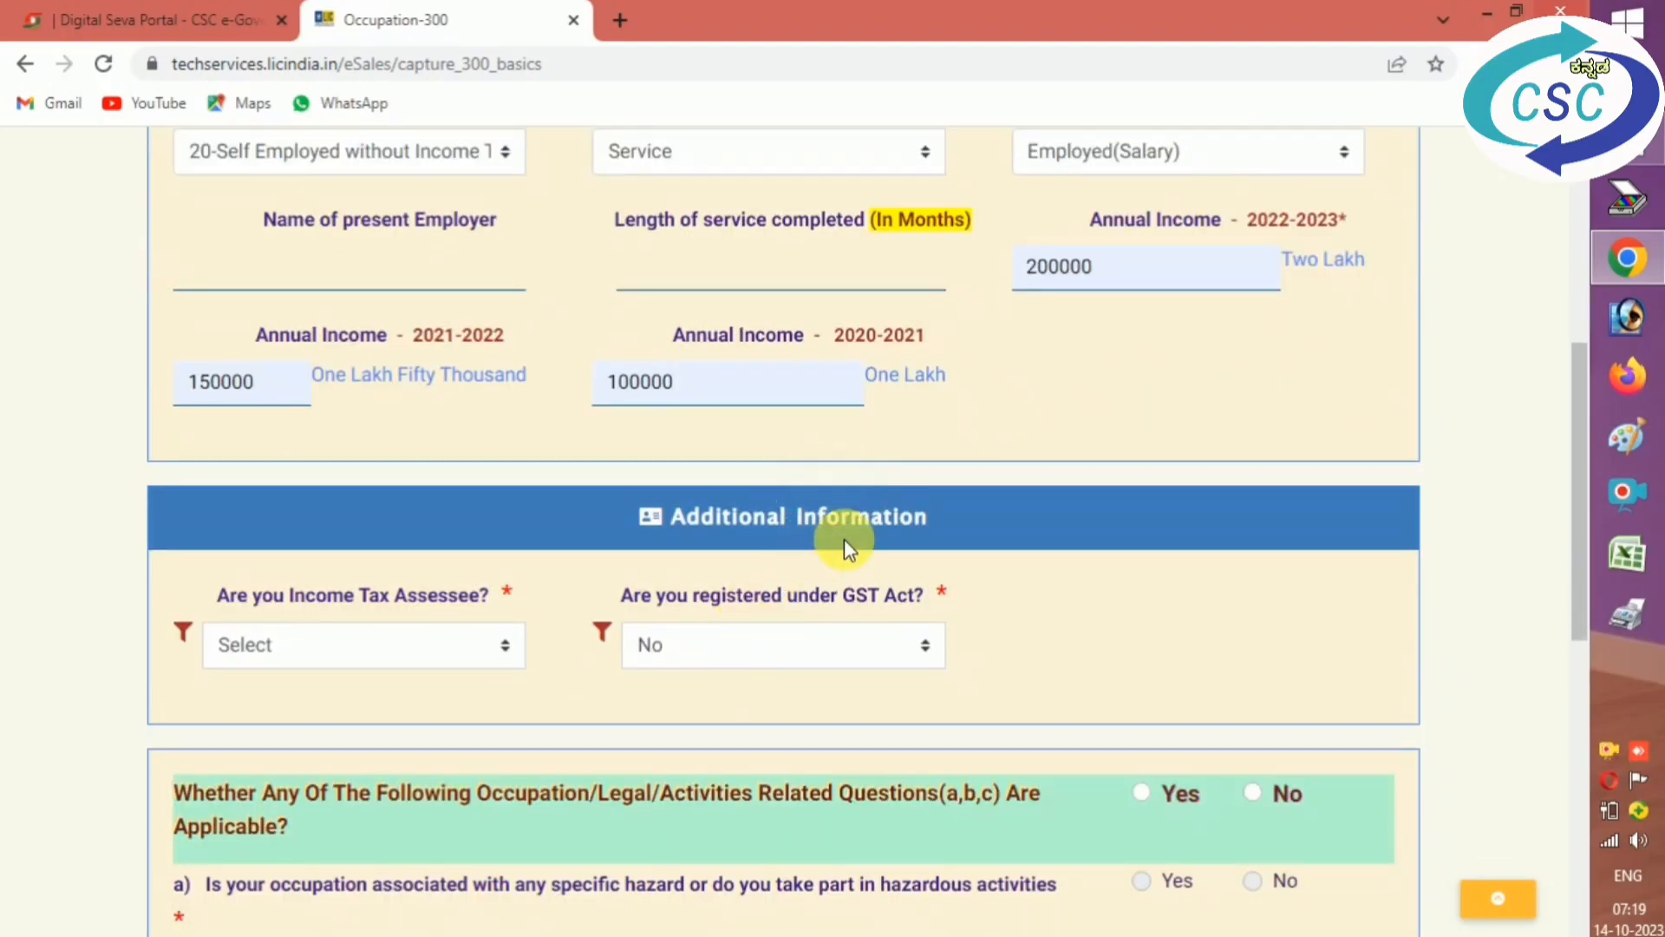
scroll(794, 576, "down", 2)
left_click(268, 522)
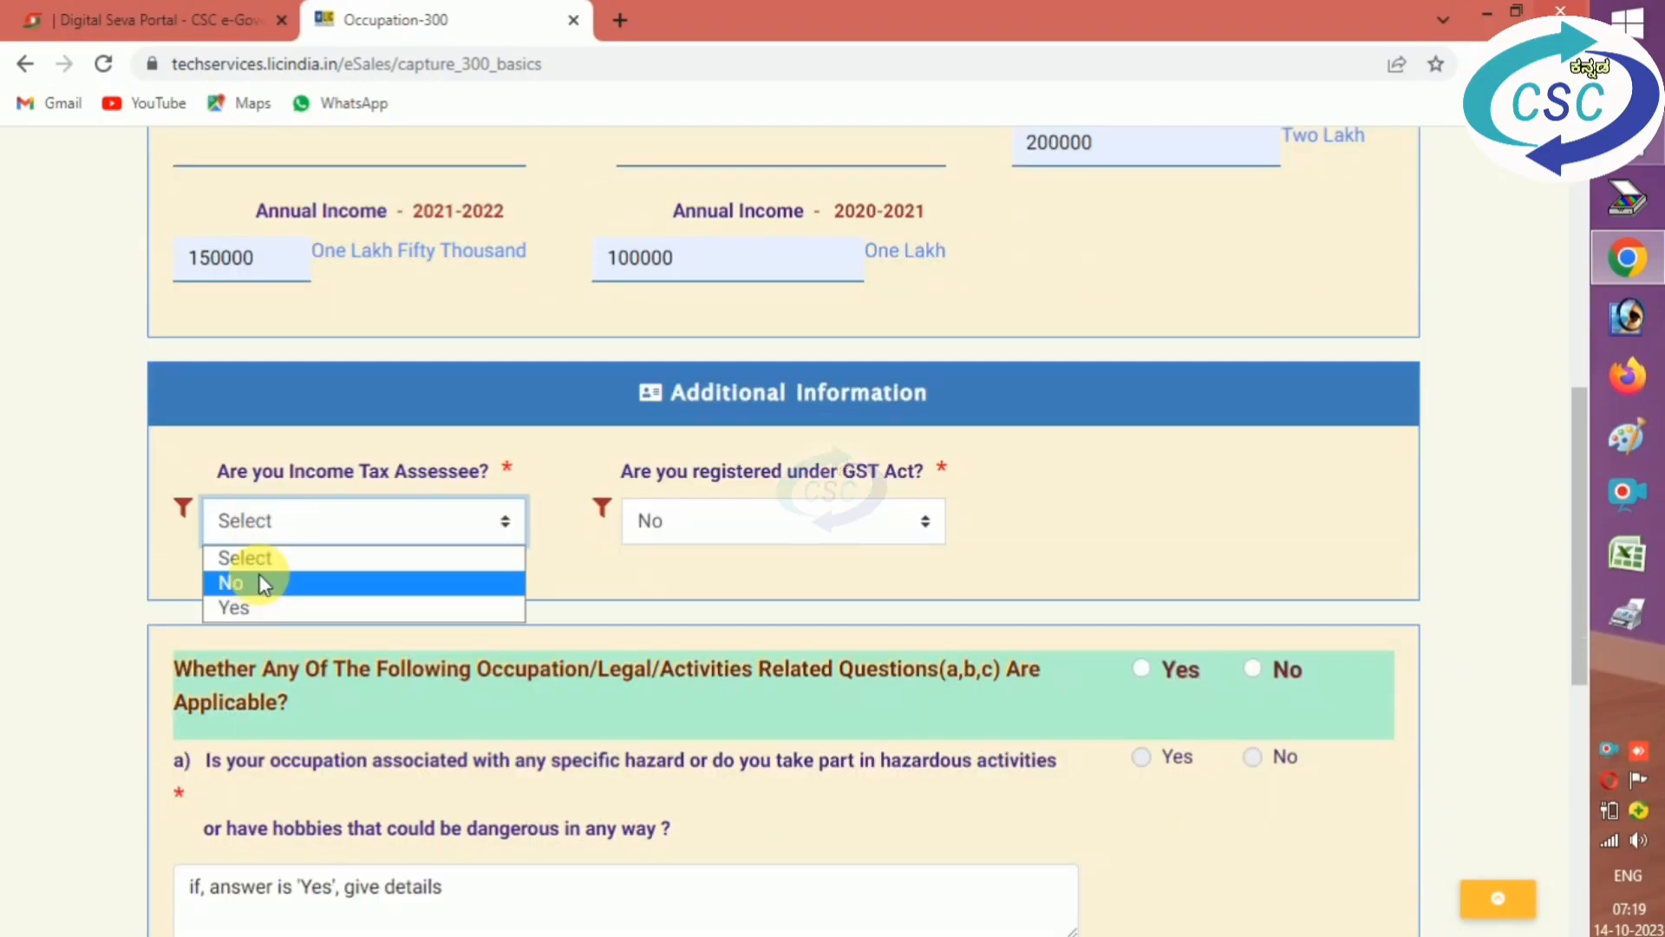
left_click(264, 585)
Answer No to whether any Occupation/Legal/Activities related questions (a,b,c) are applicable, and save the Occupation page to proceed.
scroll(1222, 652, "down", 1)
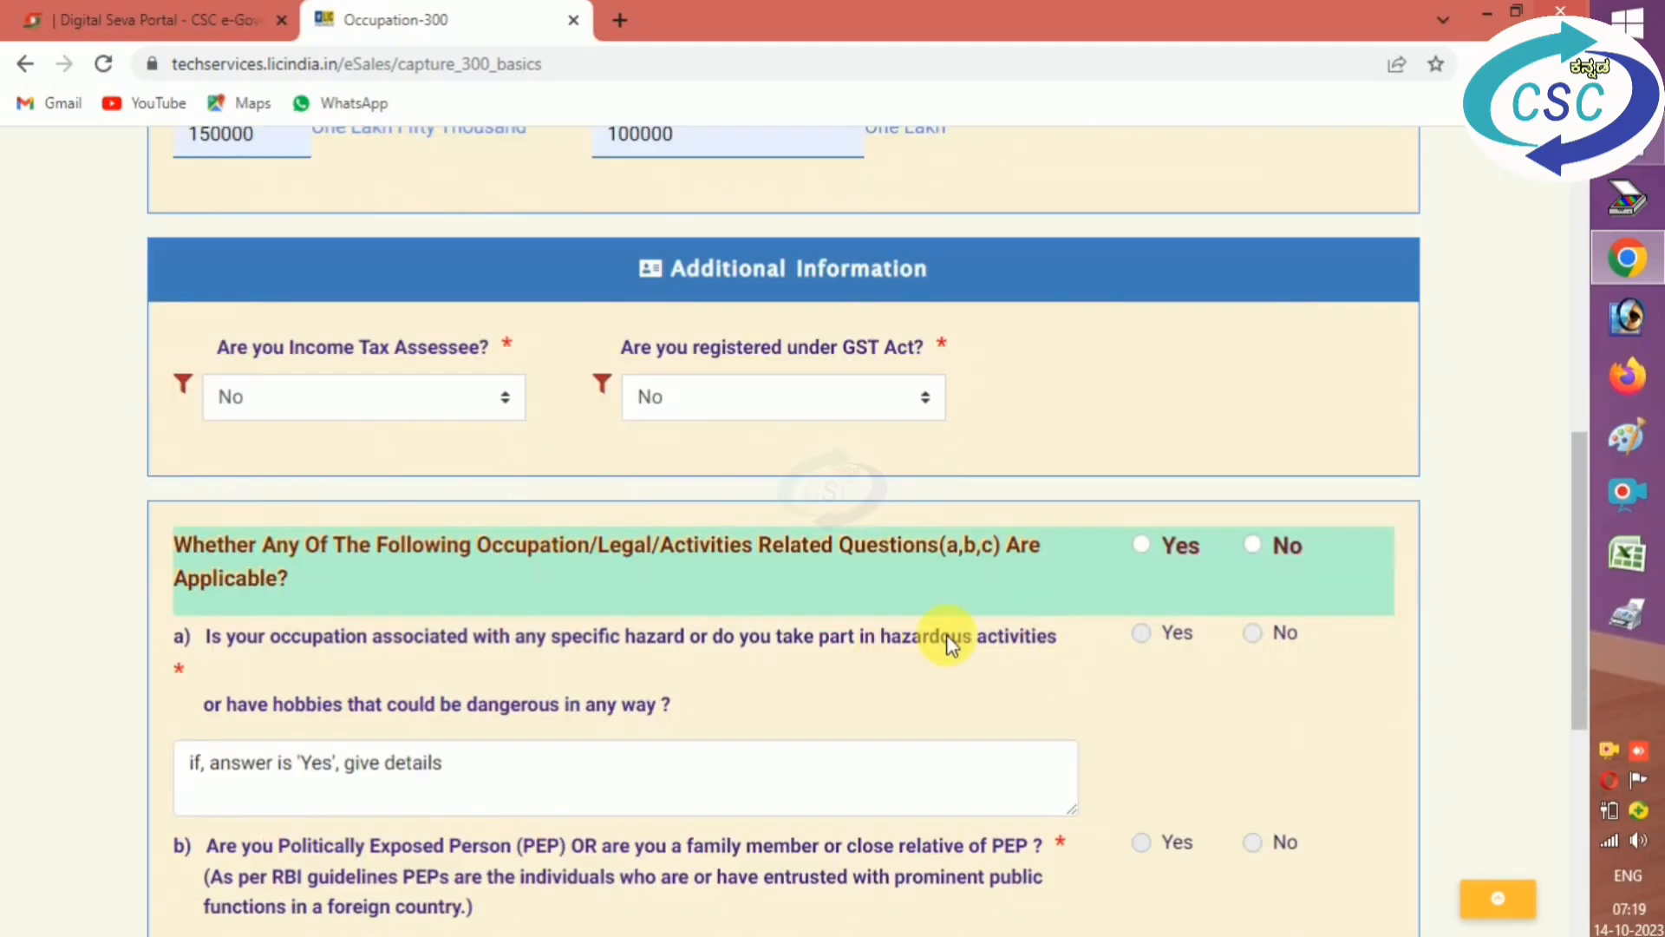
scroll(1026, 565, "down", 1)
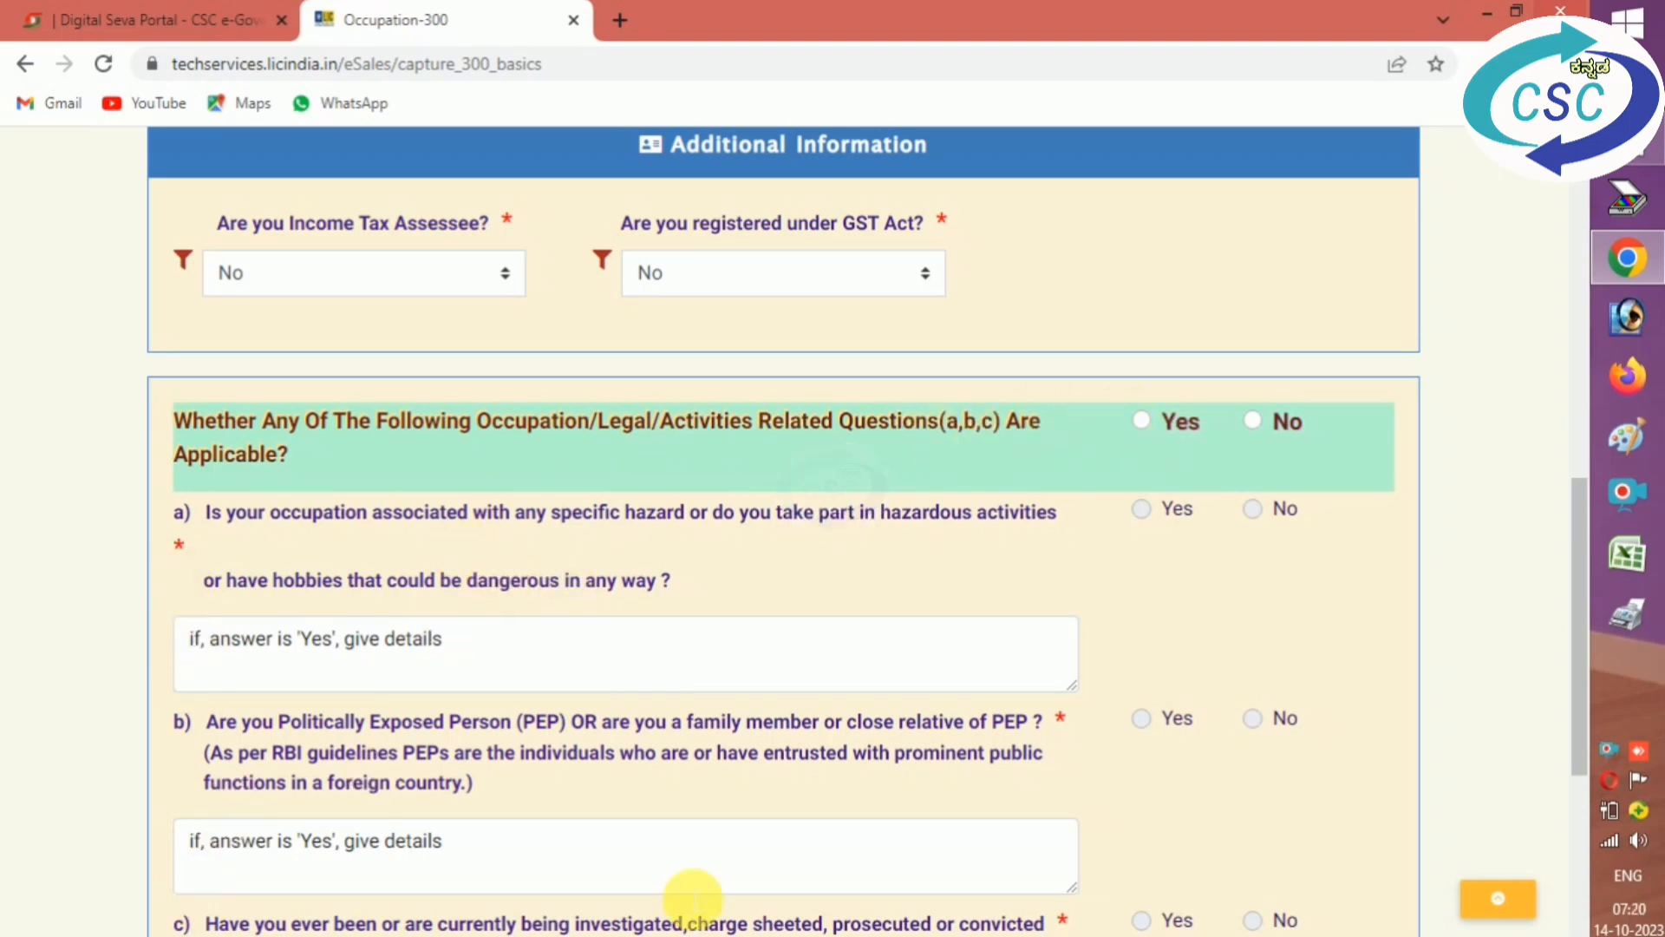
left_click(1252, 421)
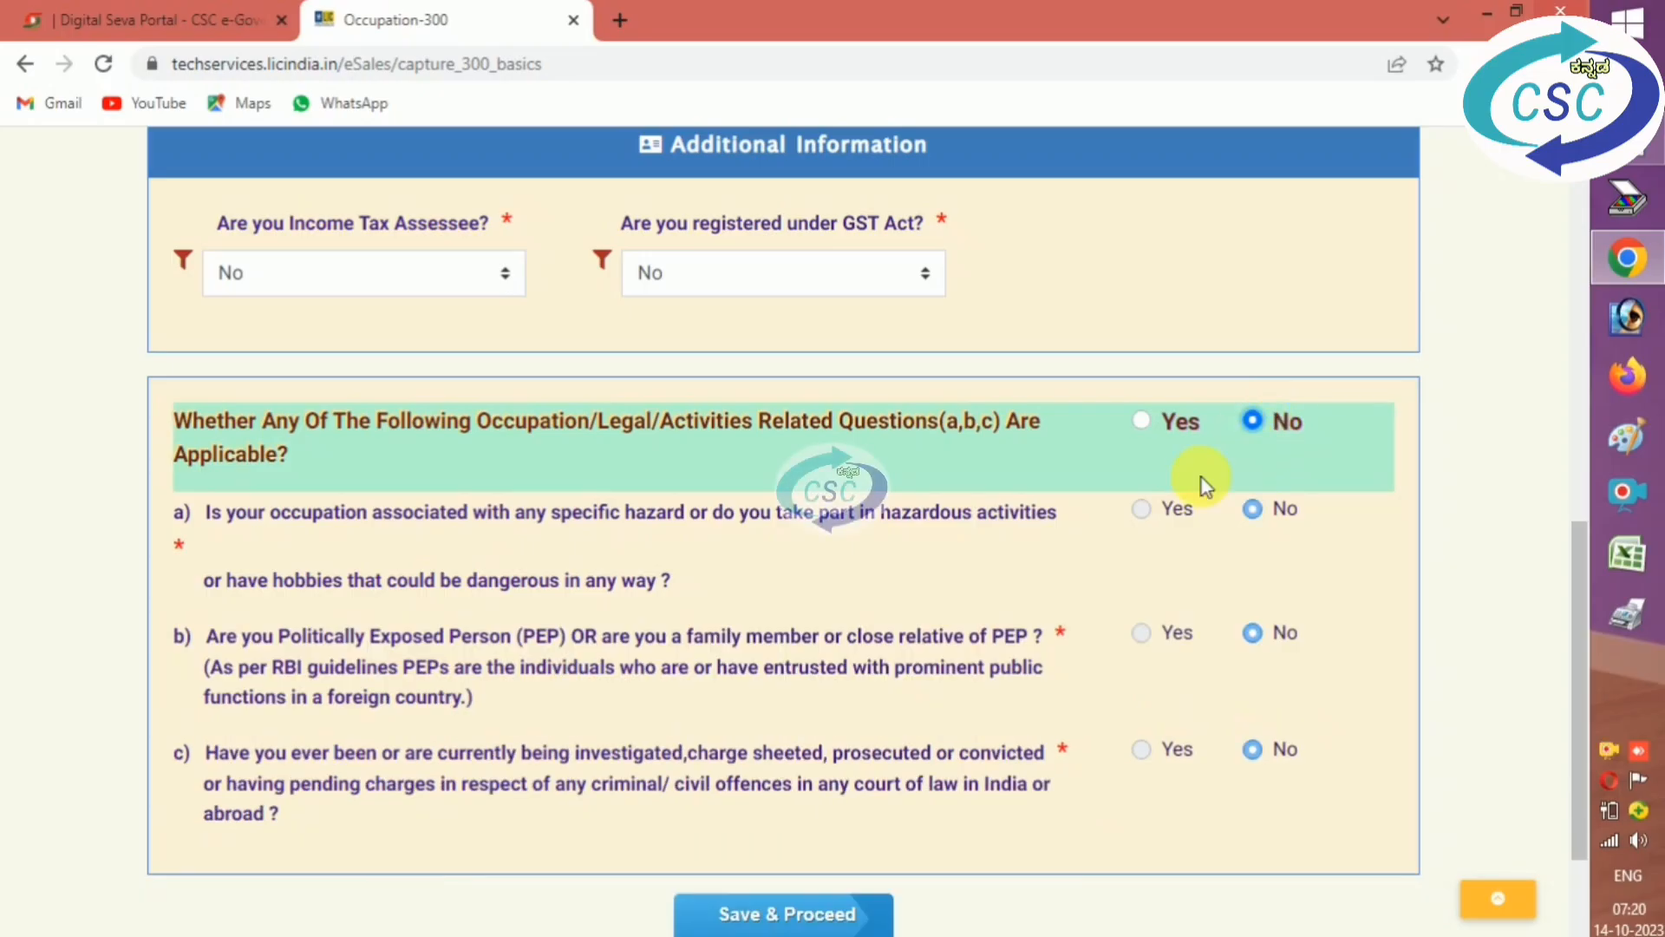
scroll(1153, 567, "down", 2)
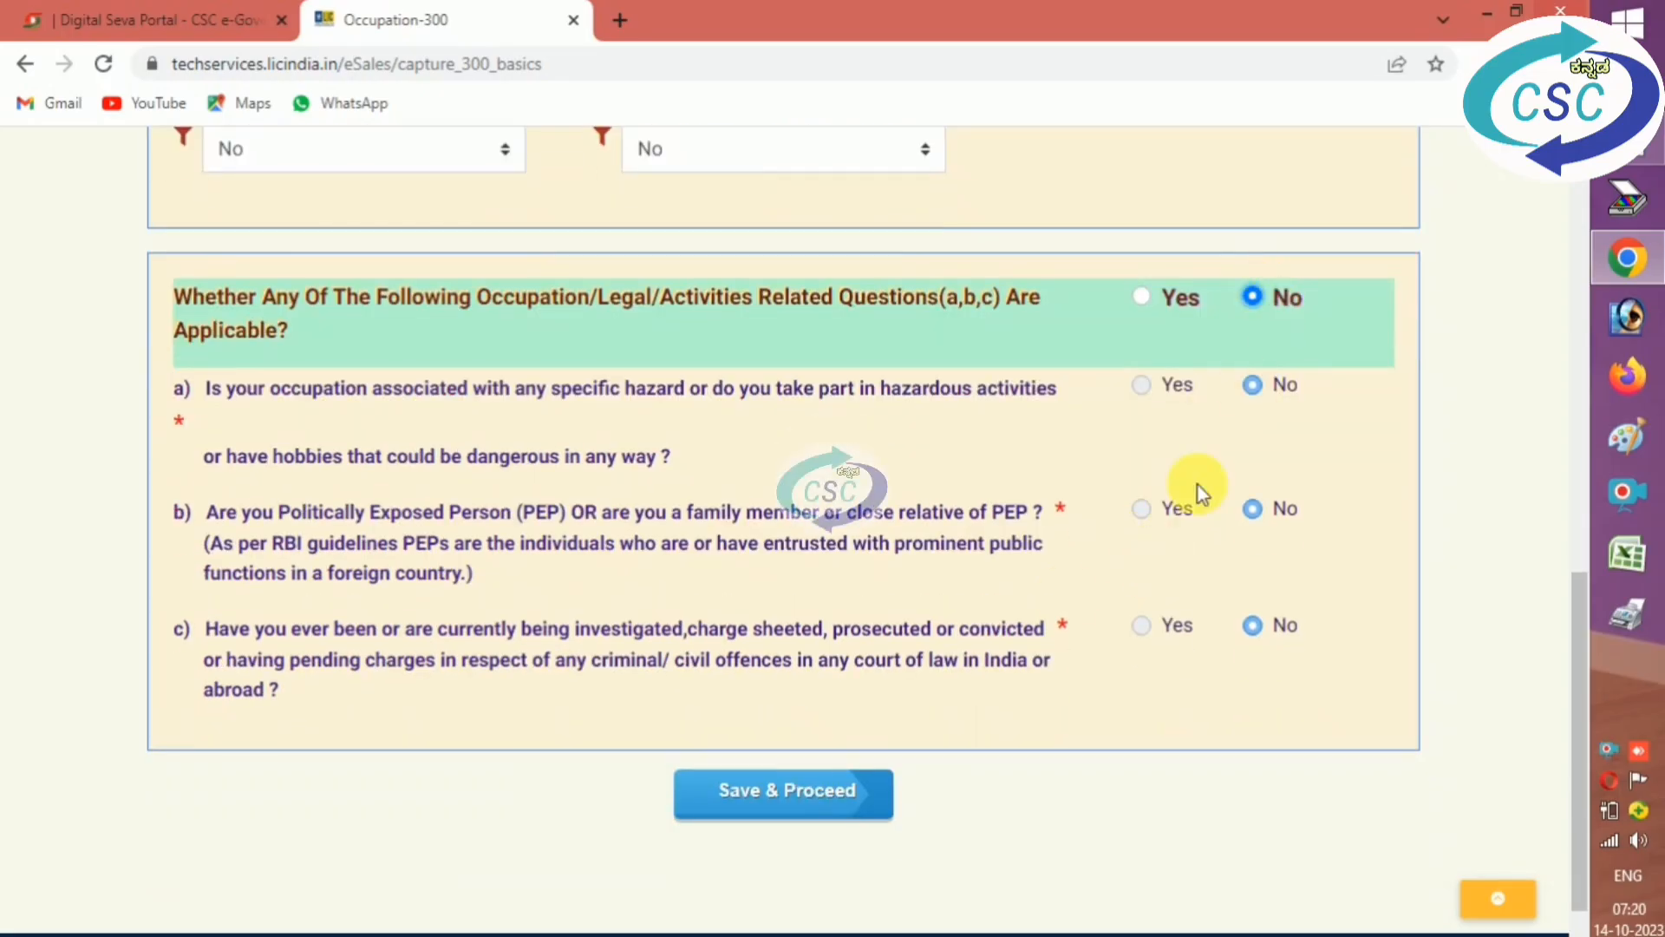
left_click(820, 802)
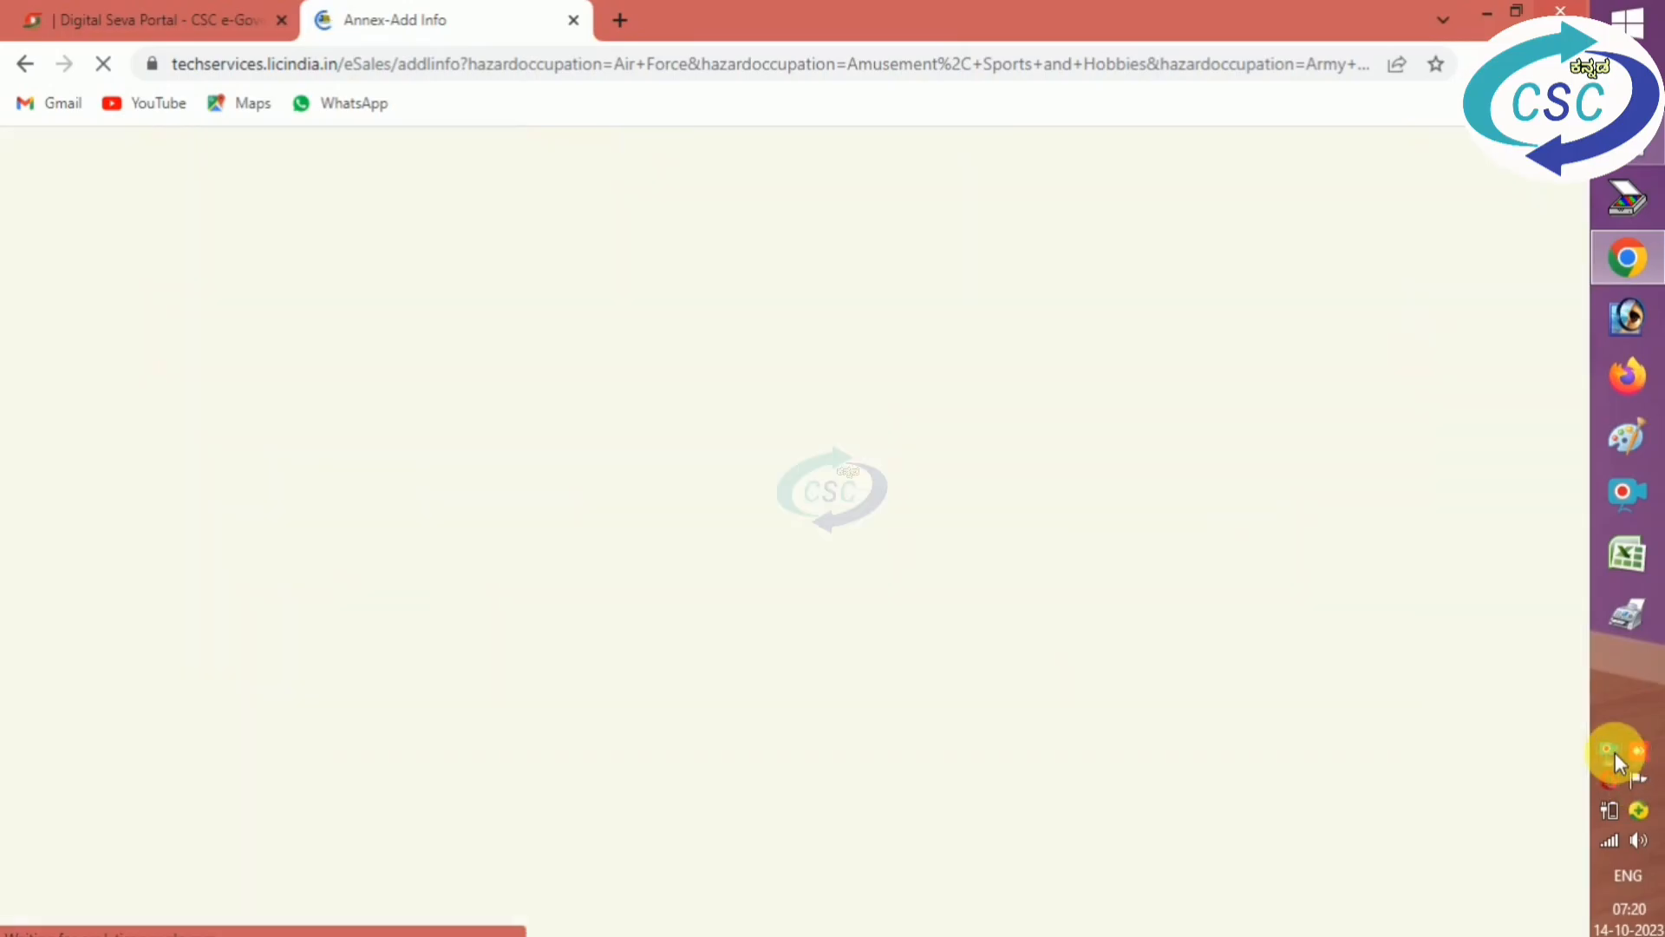
right_click(1611, 751)
left_click(820, 638)
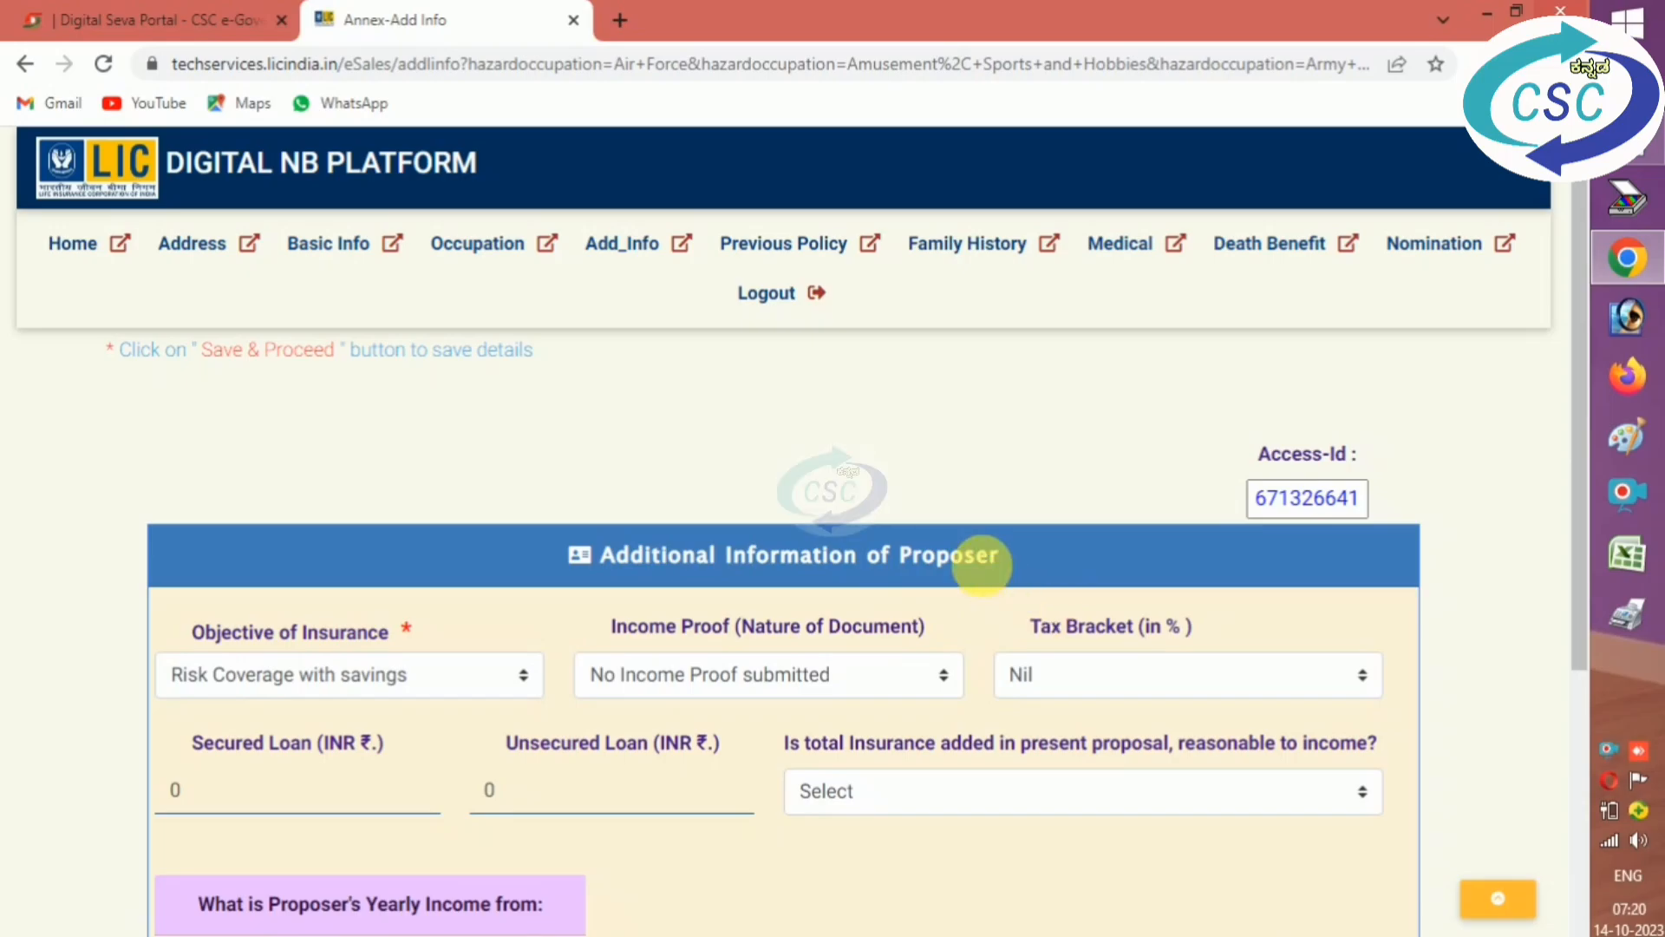
left_click_drag(1002, 554, 600, 555)
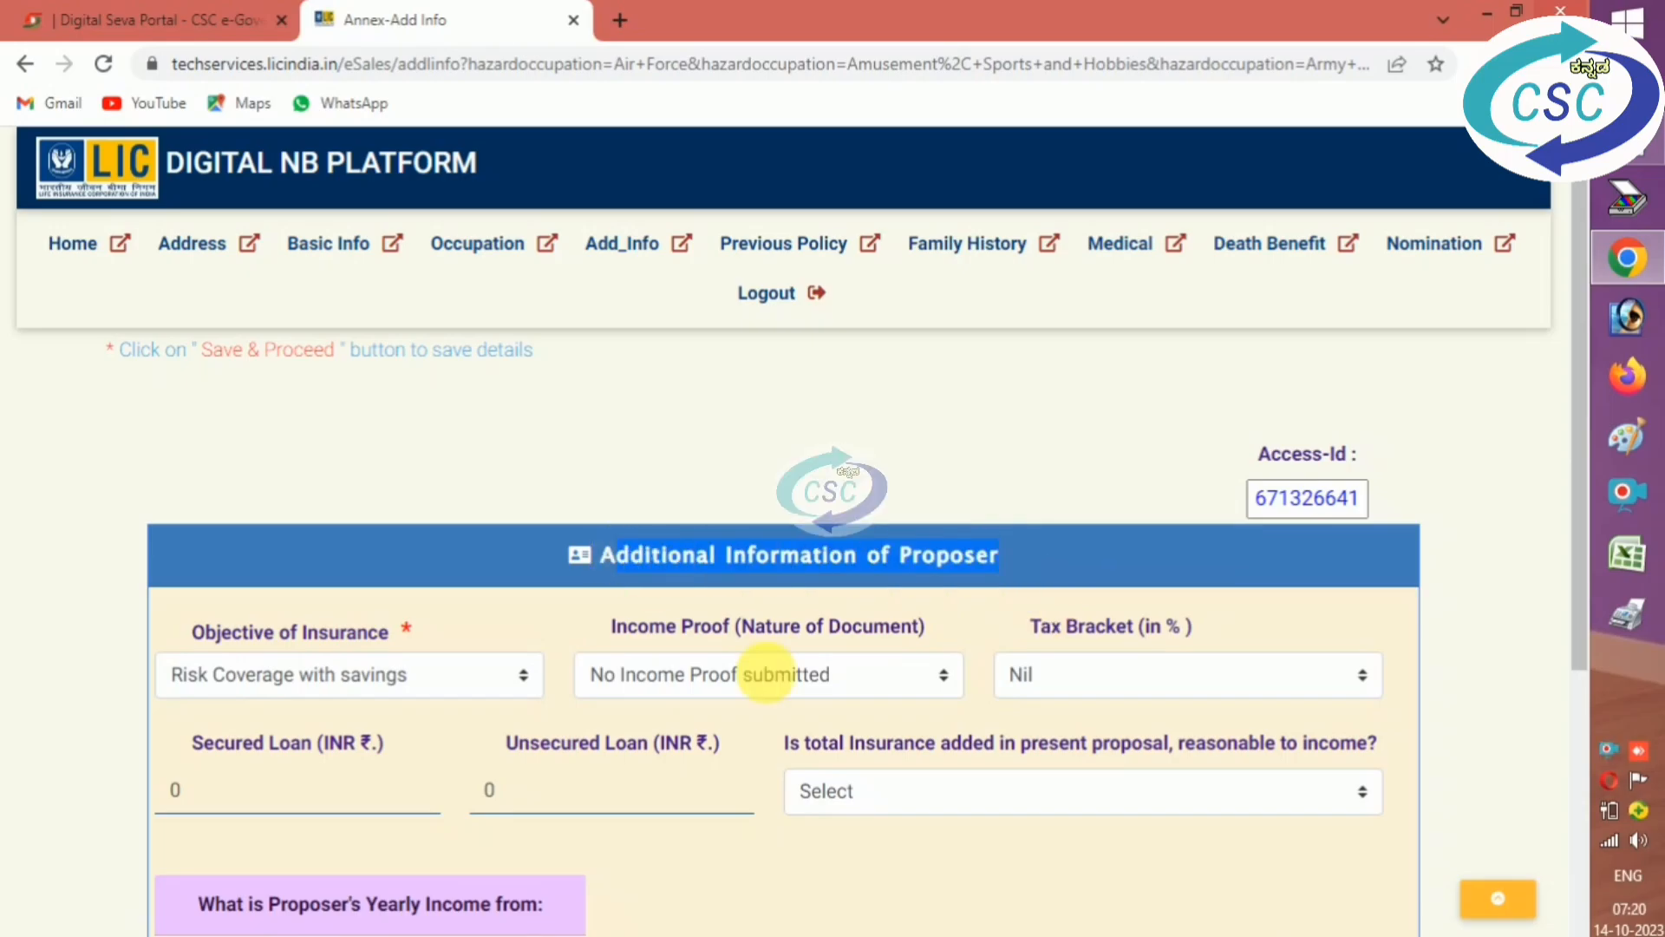
left_click(832, 692)
left_click(546, 586)
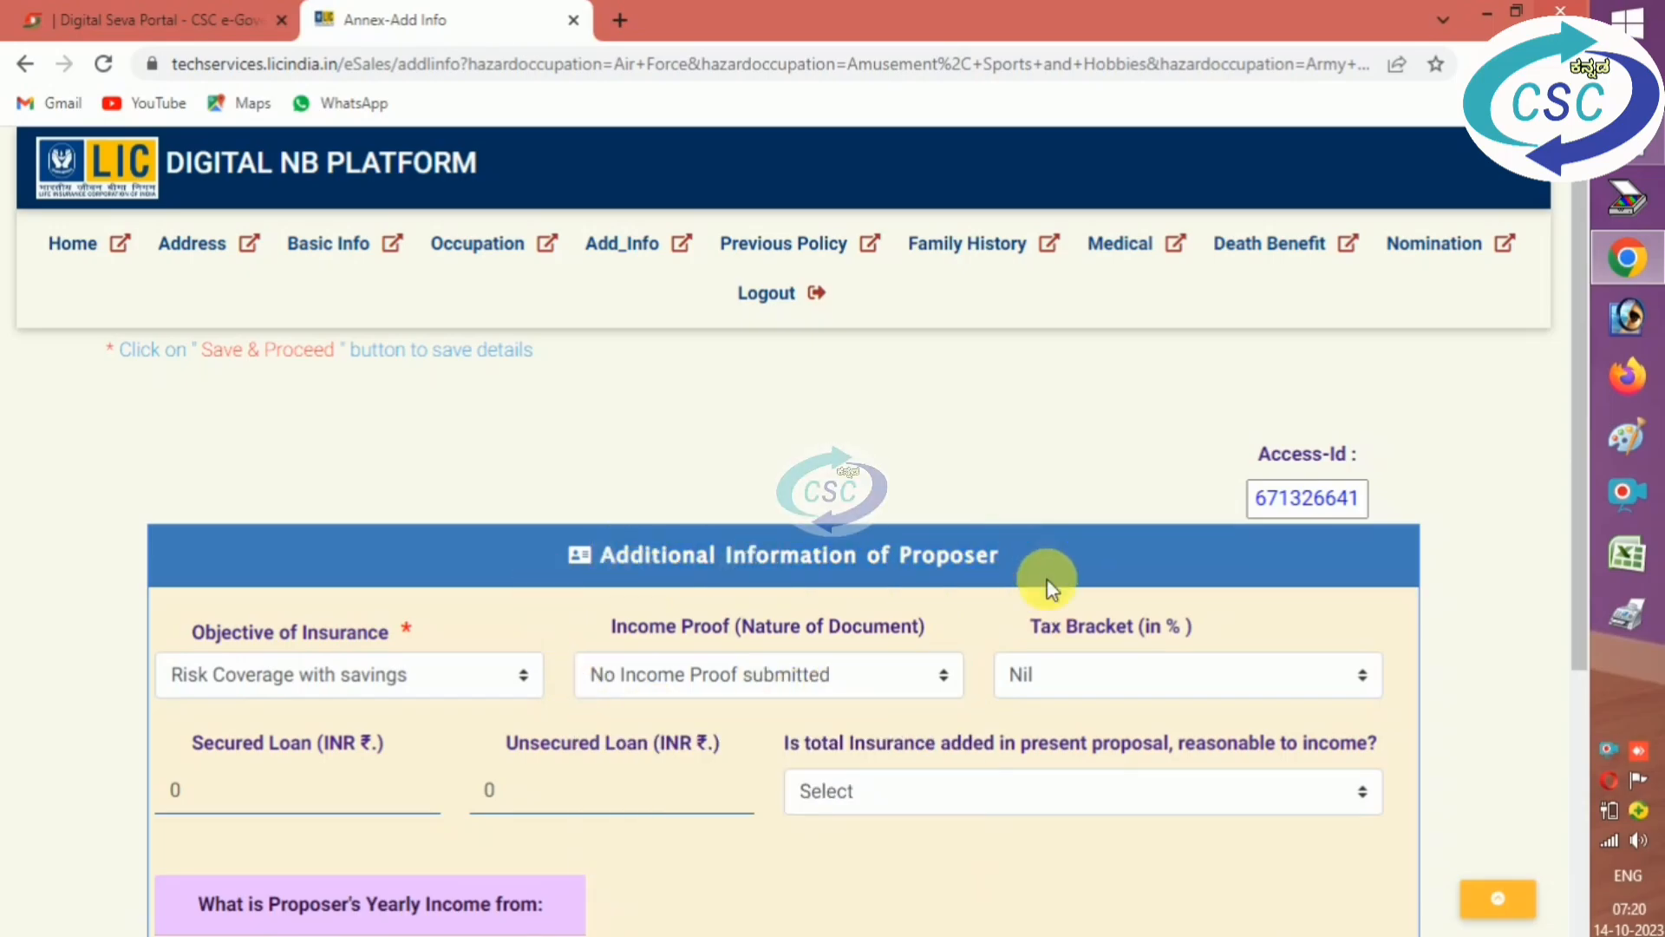
Try to enter 200000 directly as the proposer's TOTAL INCOME in the Additional Information of Proposer.
scroll(1040, 589, "down", 1)
scroll(763, 625, "down", 2)
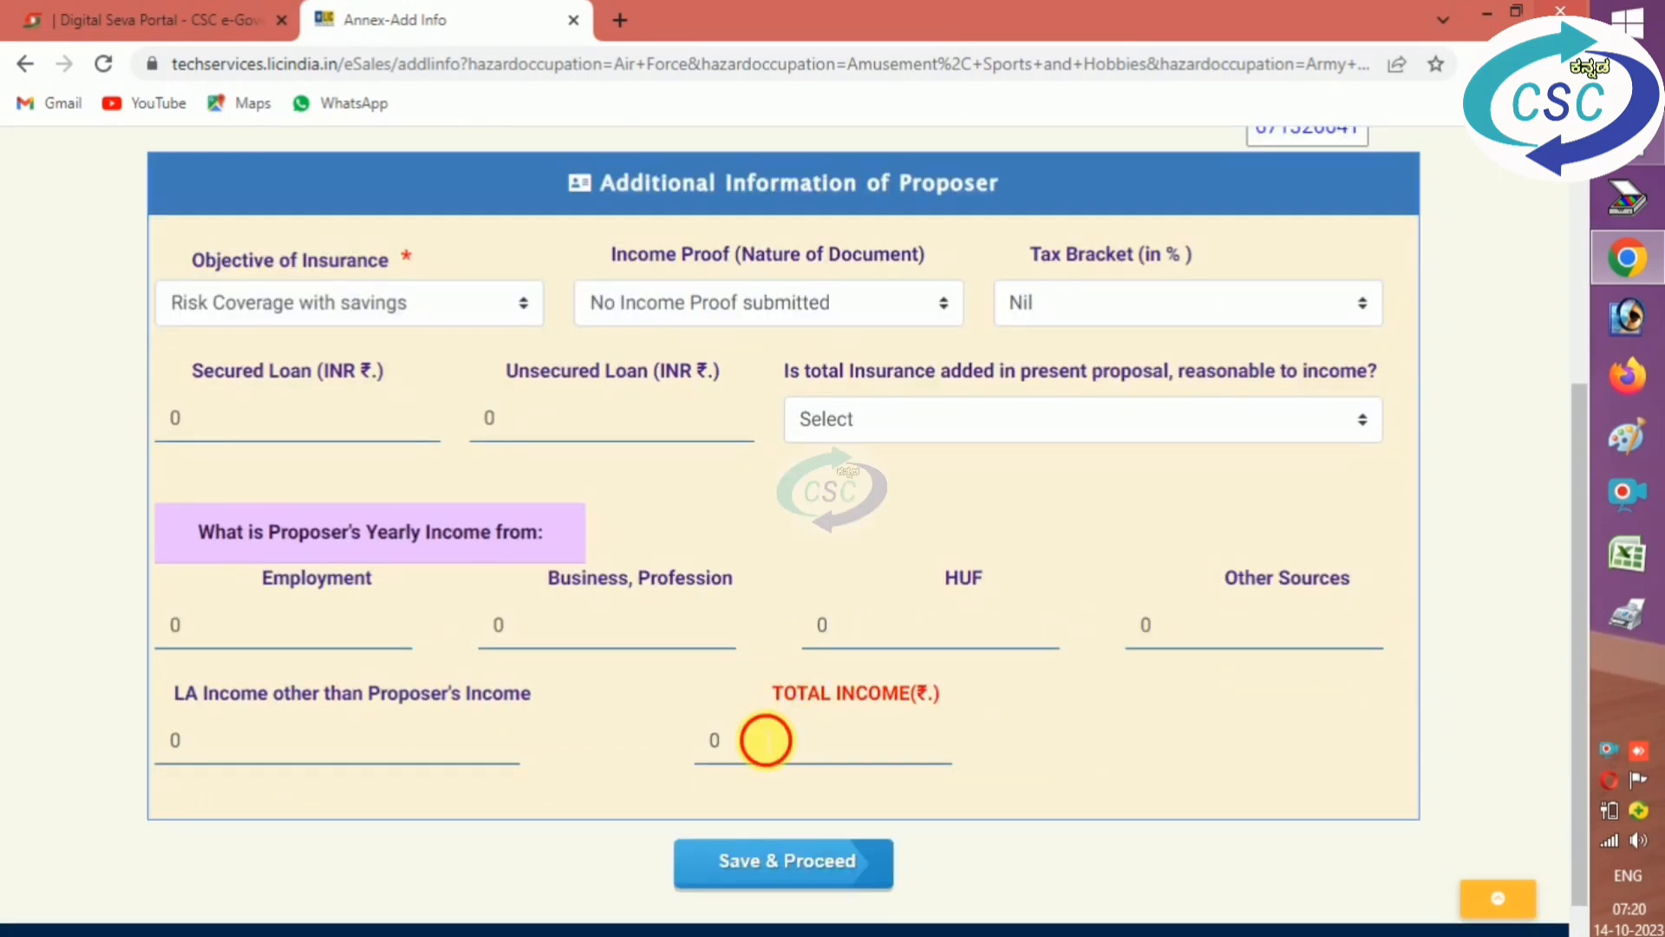
double_click(763, 739)
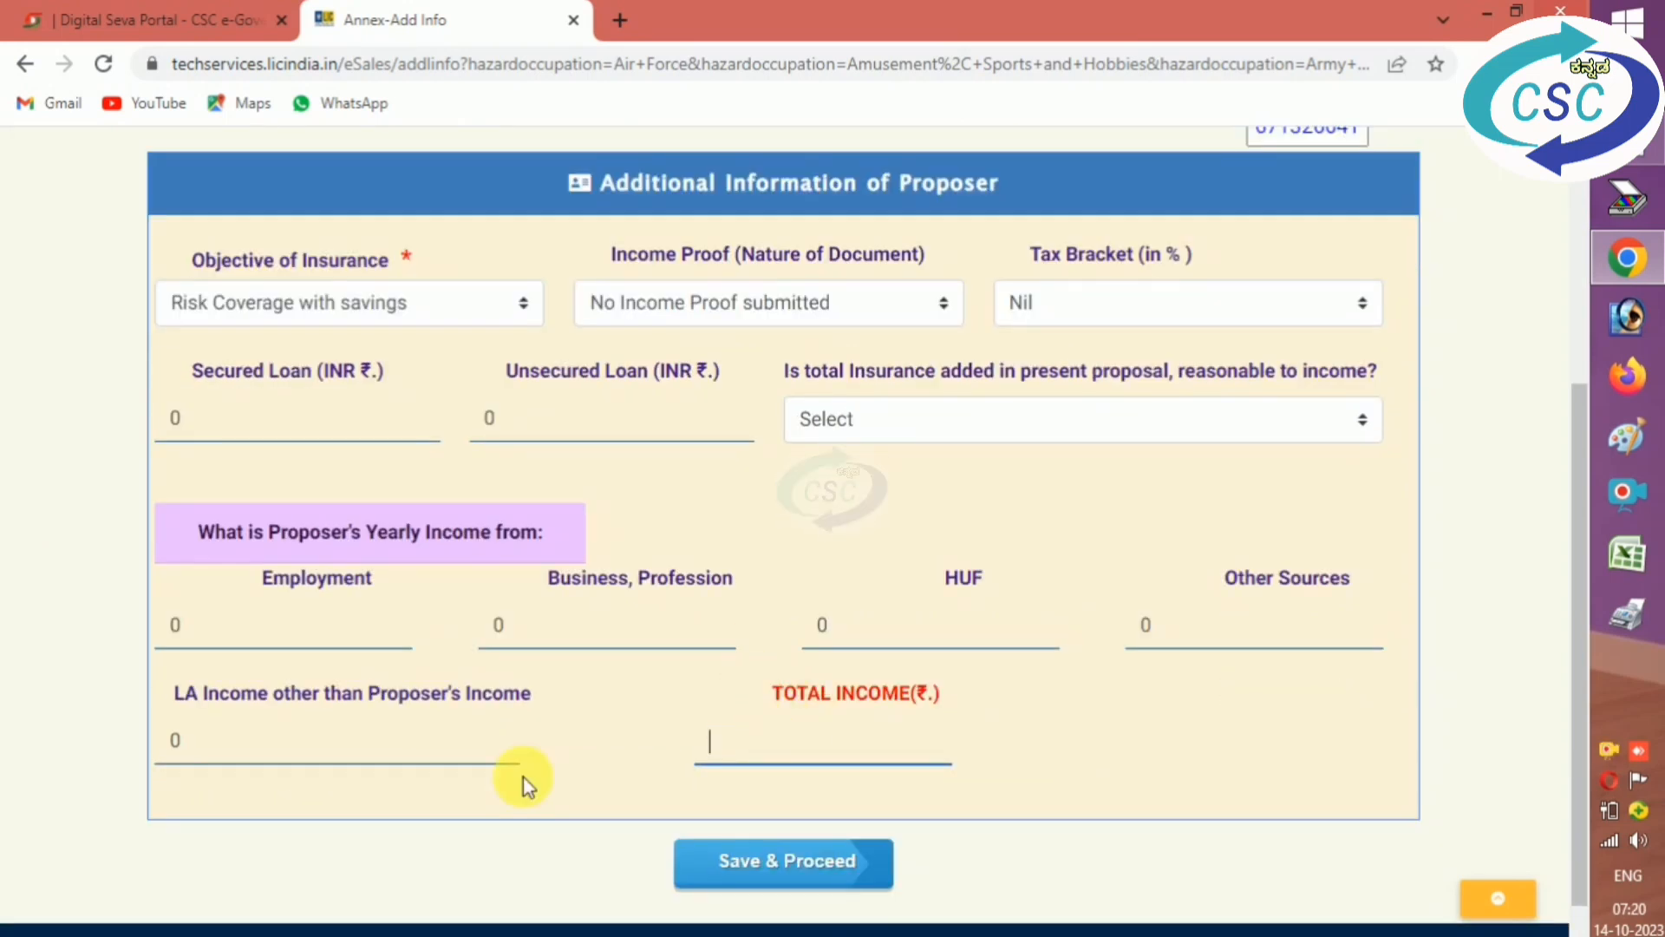
type("20")
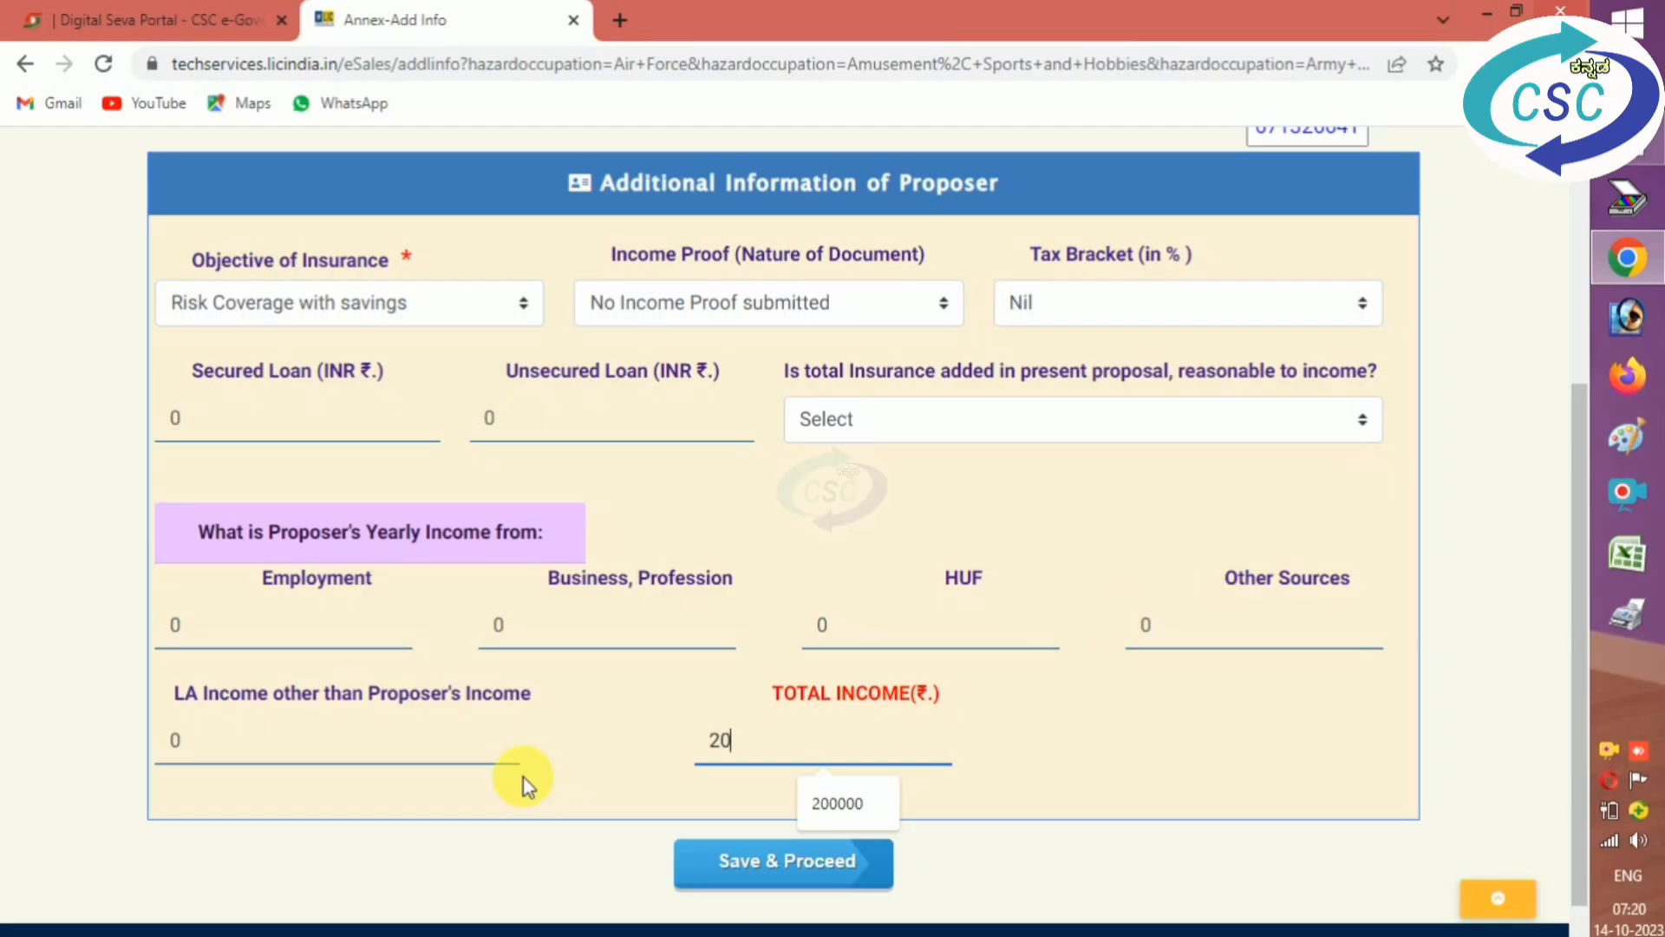
left_click(835, 807)
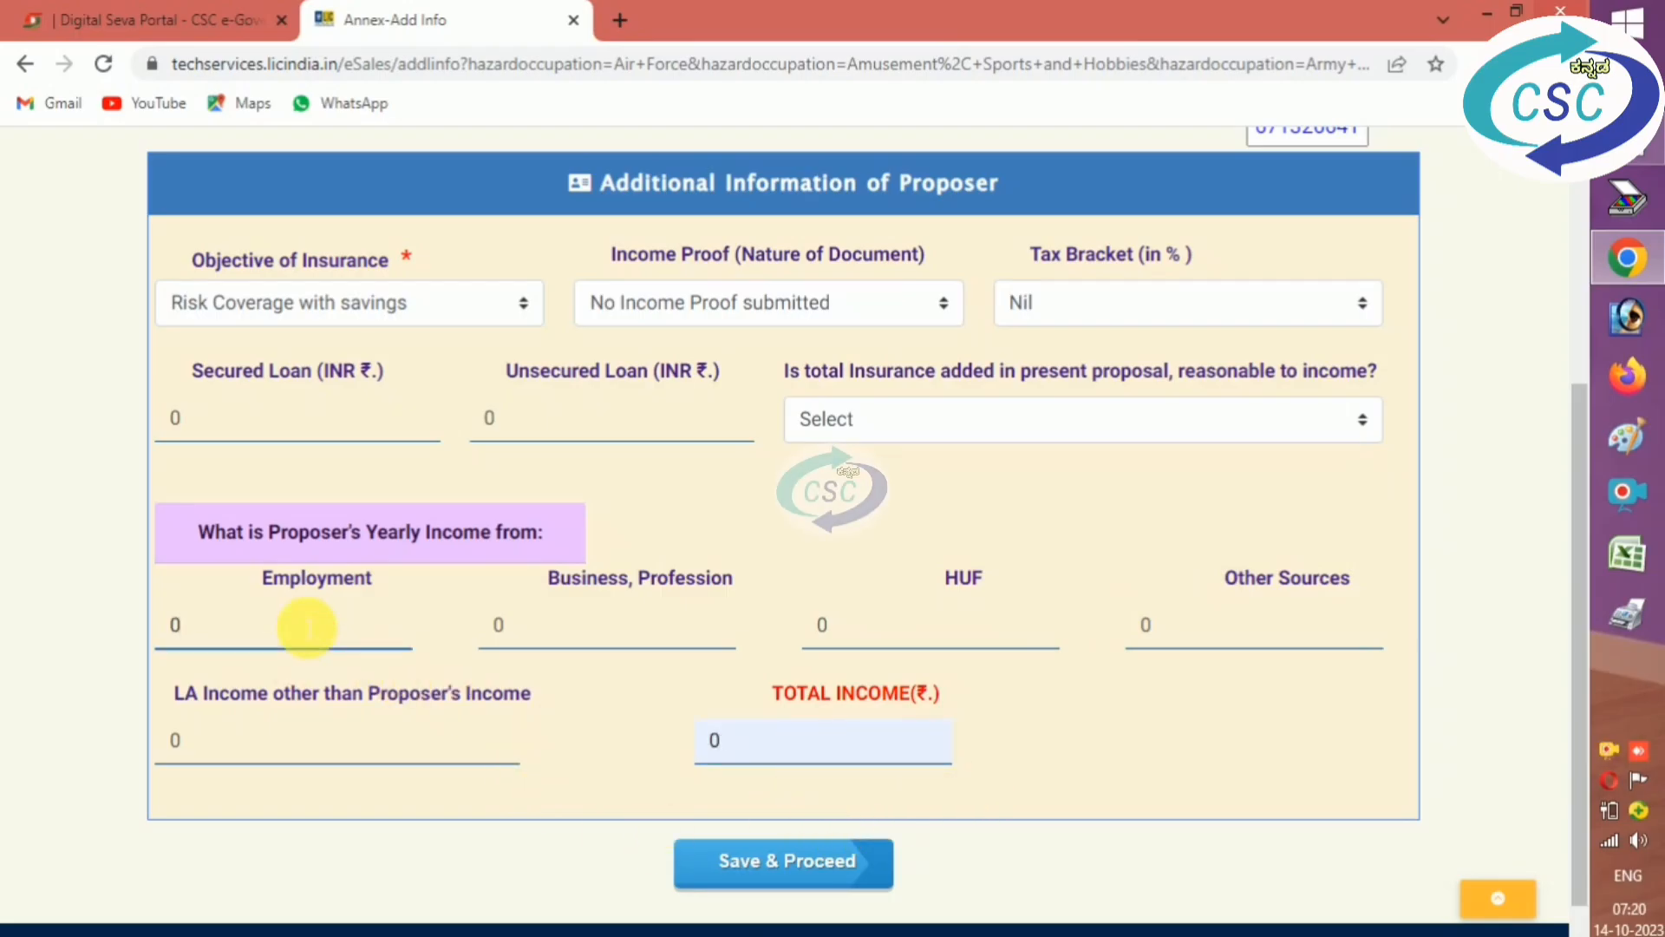
Enter 200000 as the proposer's yearly income from Employment and save the Additional Information page to proceed.
type("2000")
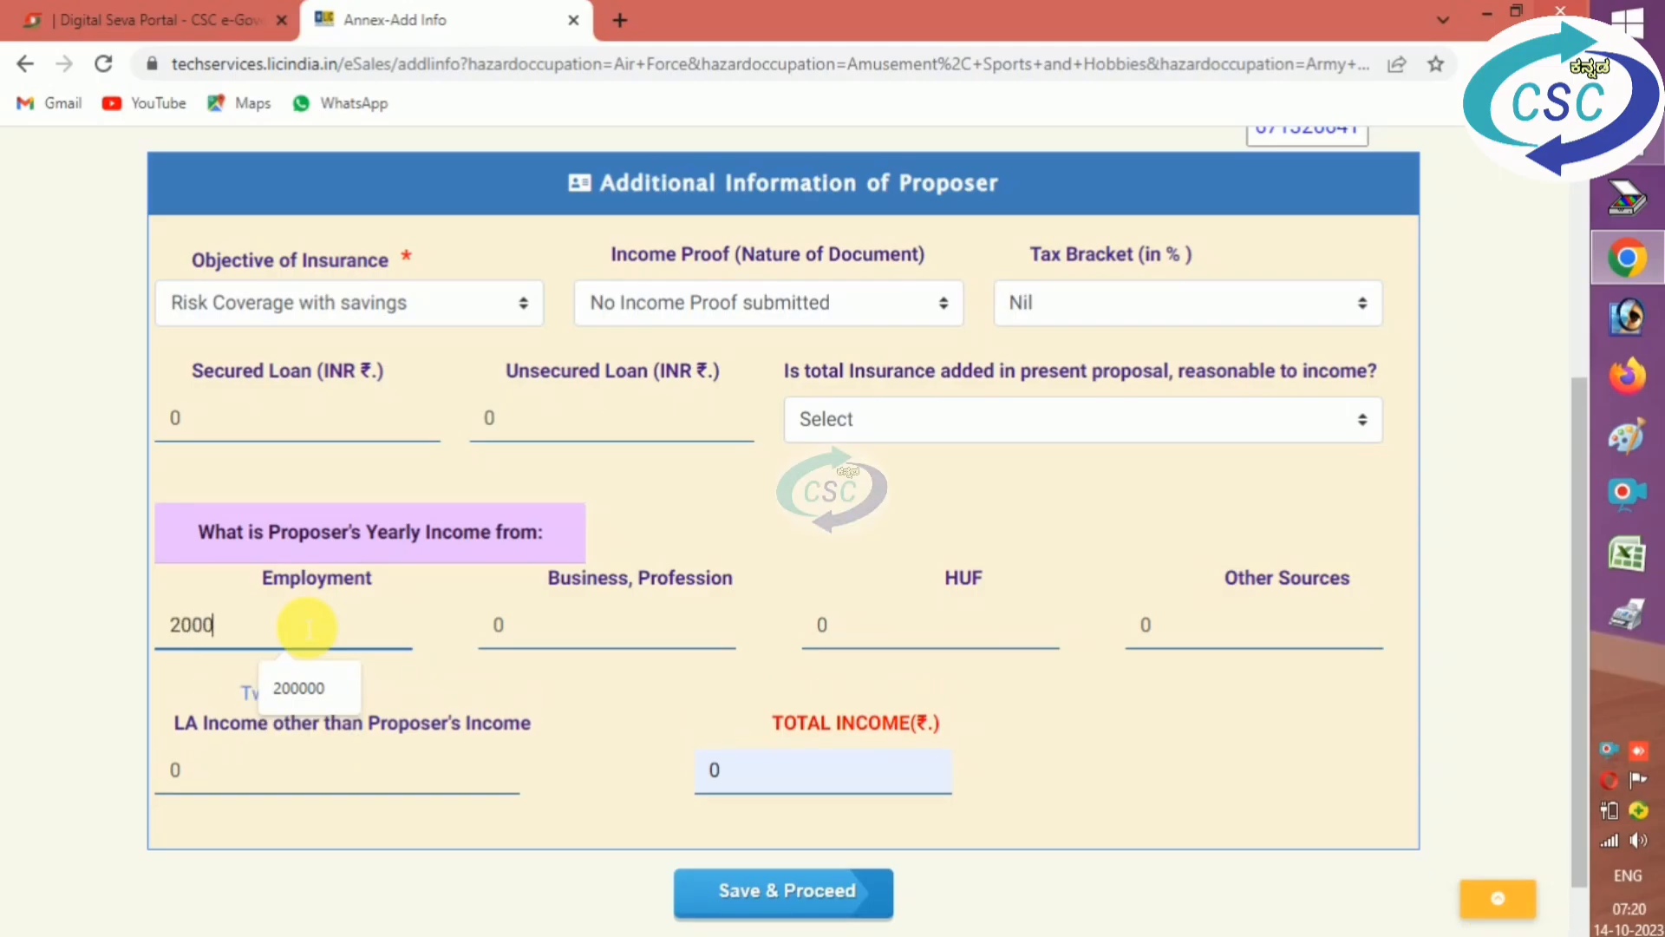
left_click(298, 688)
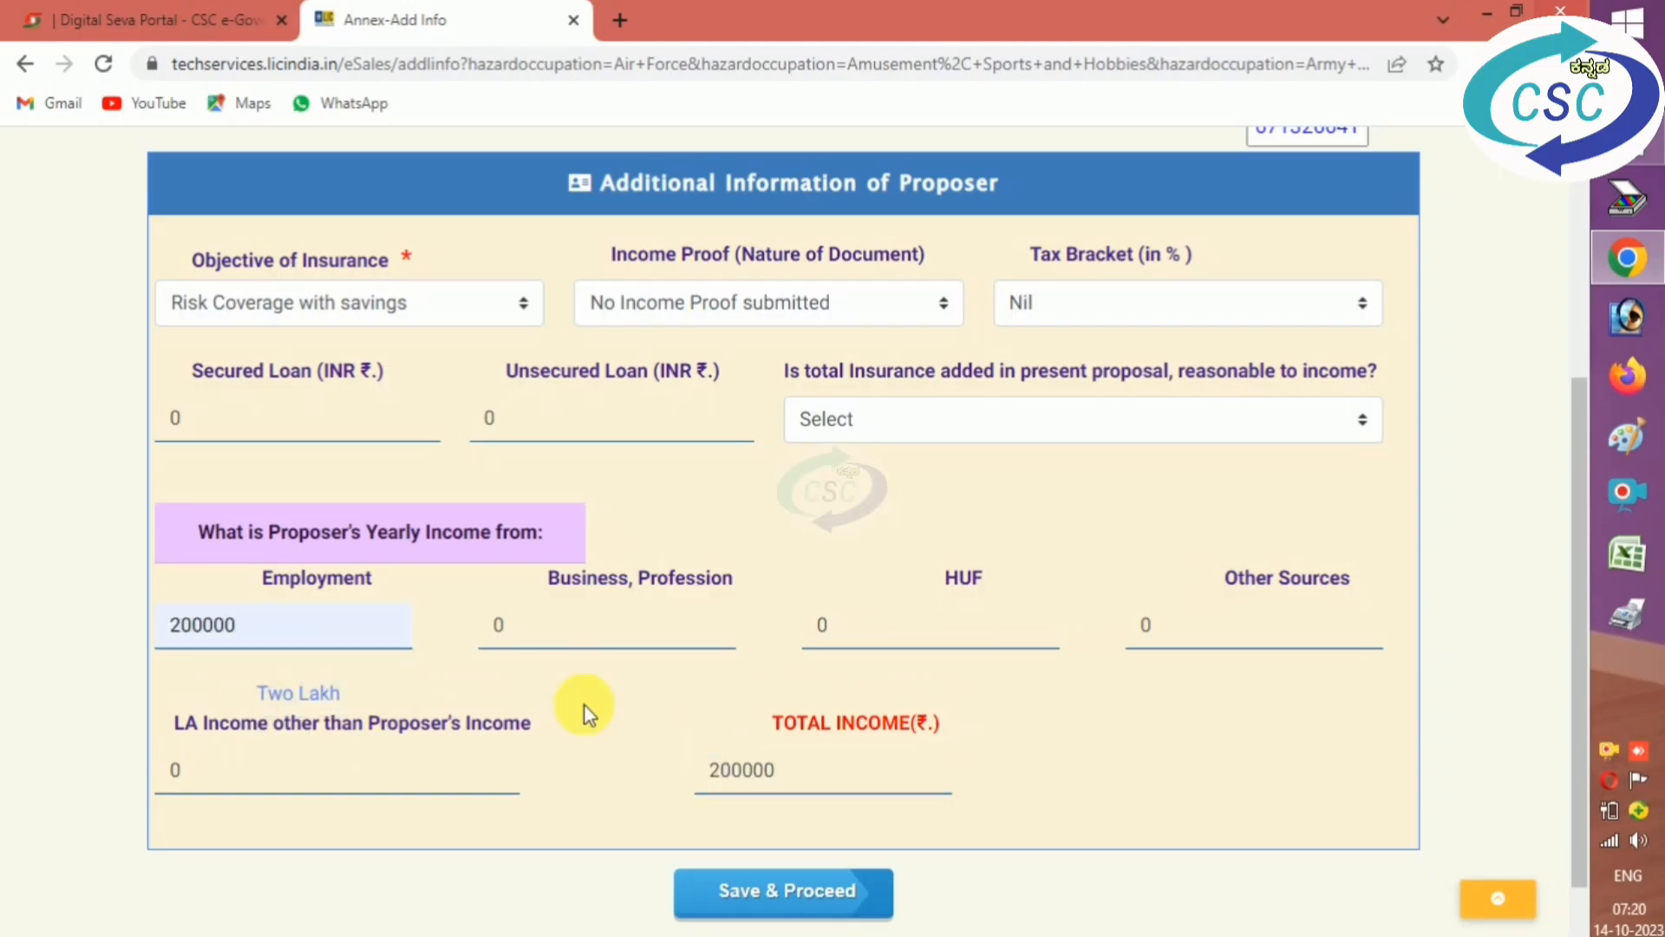
left_click_drag(1000, 761, 772, 811)
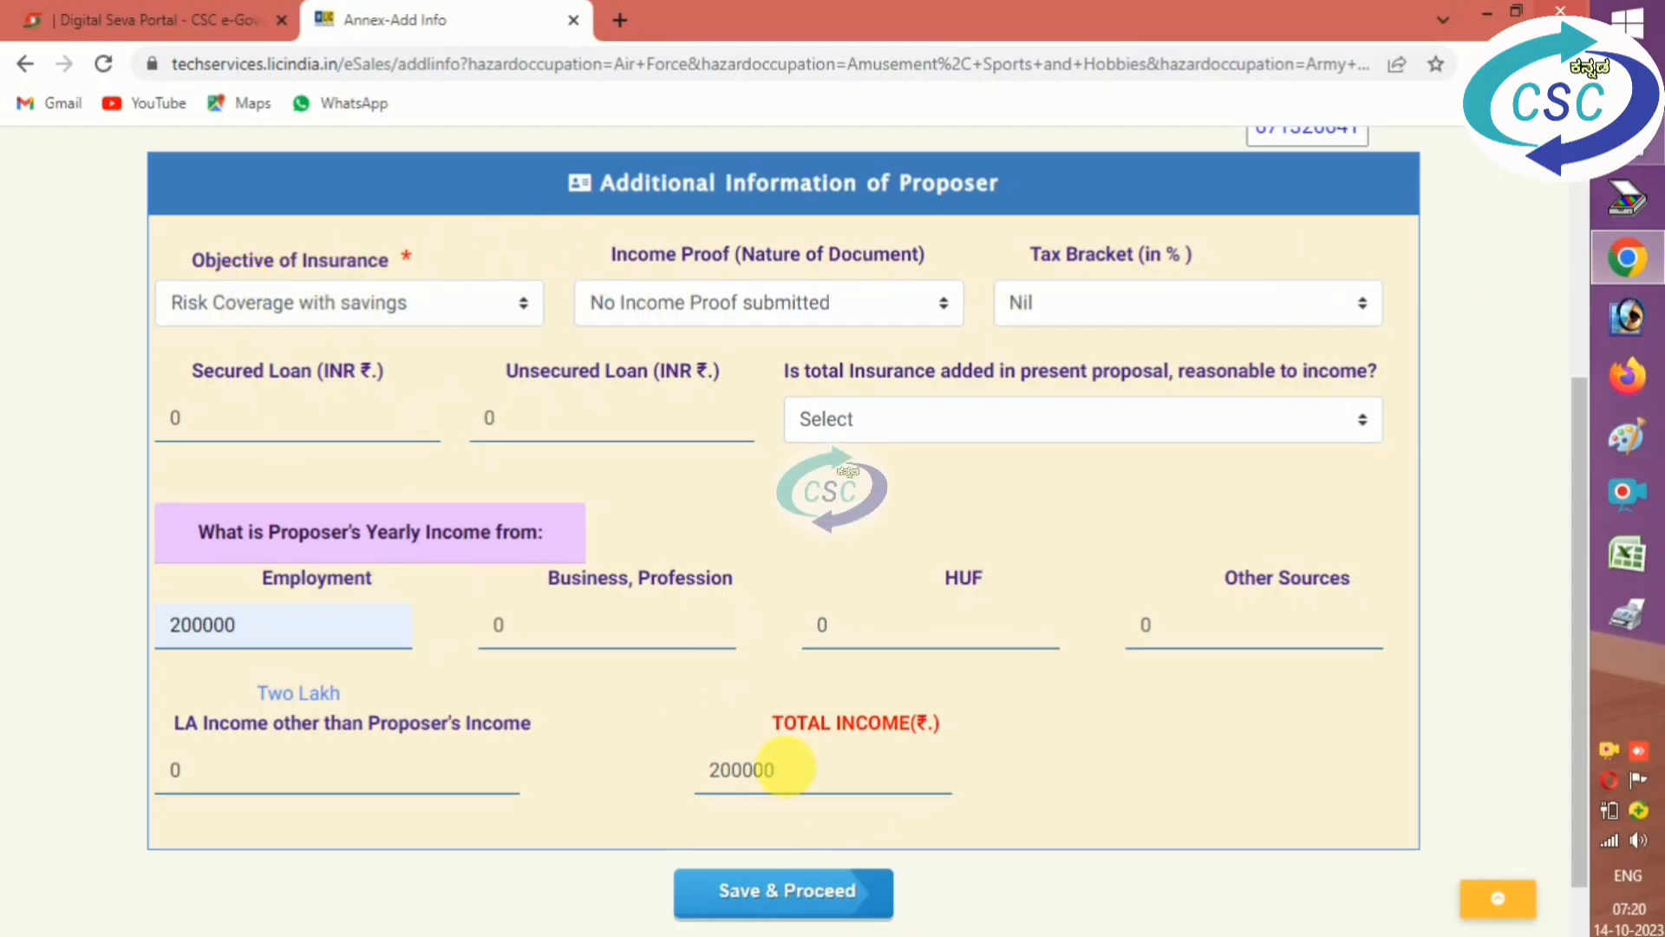
left_click(892, 909)
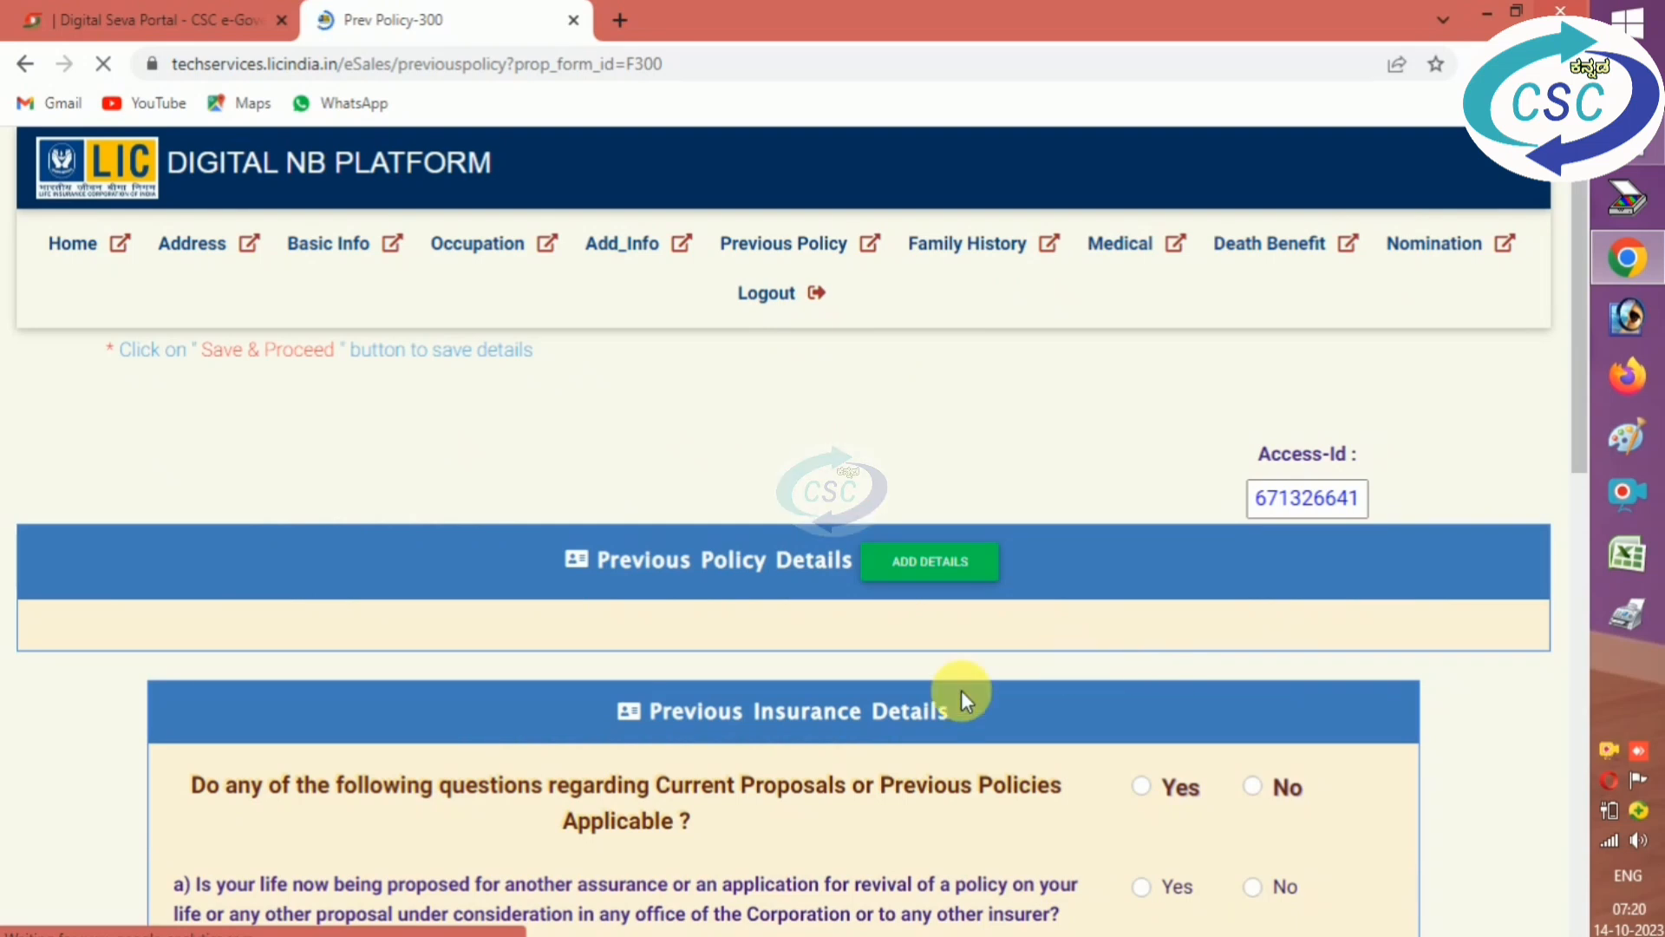
Answer No to whether any Current Proposals or Previous Policies questions are applicable, and save the Previous Insurance Details to proceed.
scroll(891, 698, "down", 1)
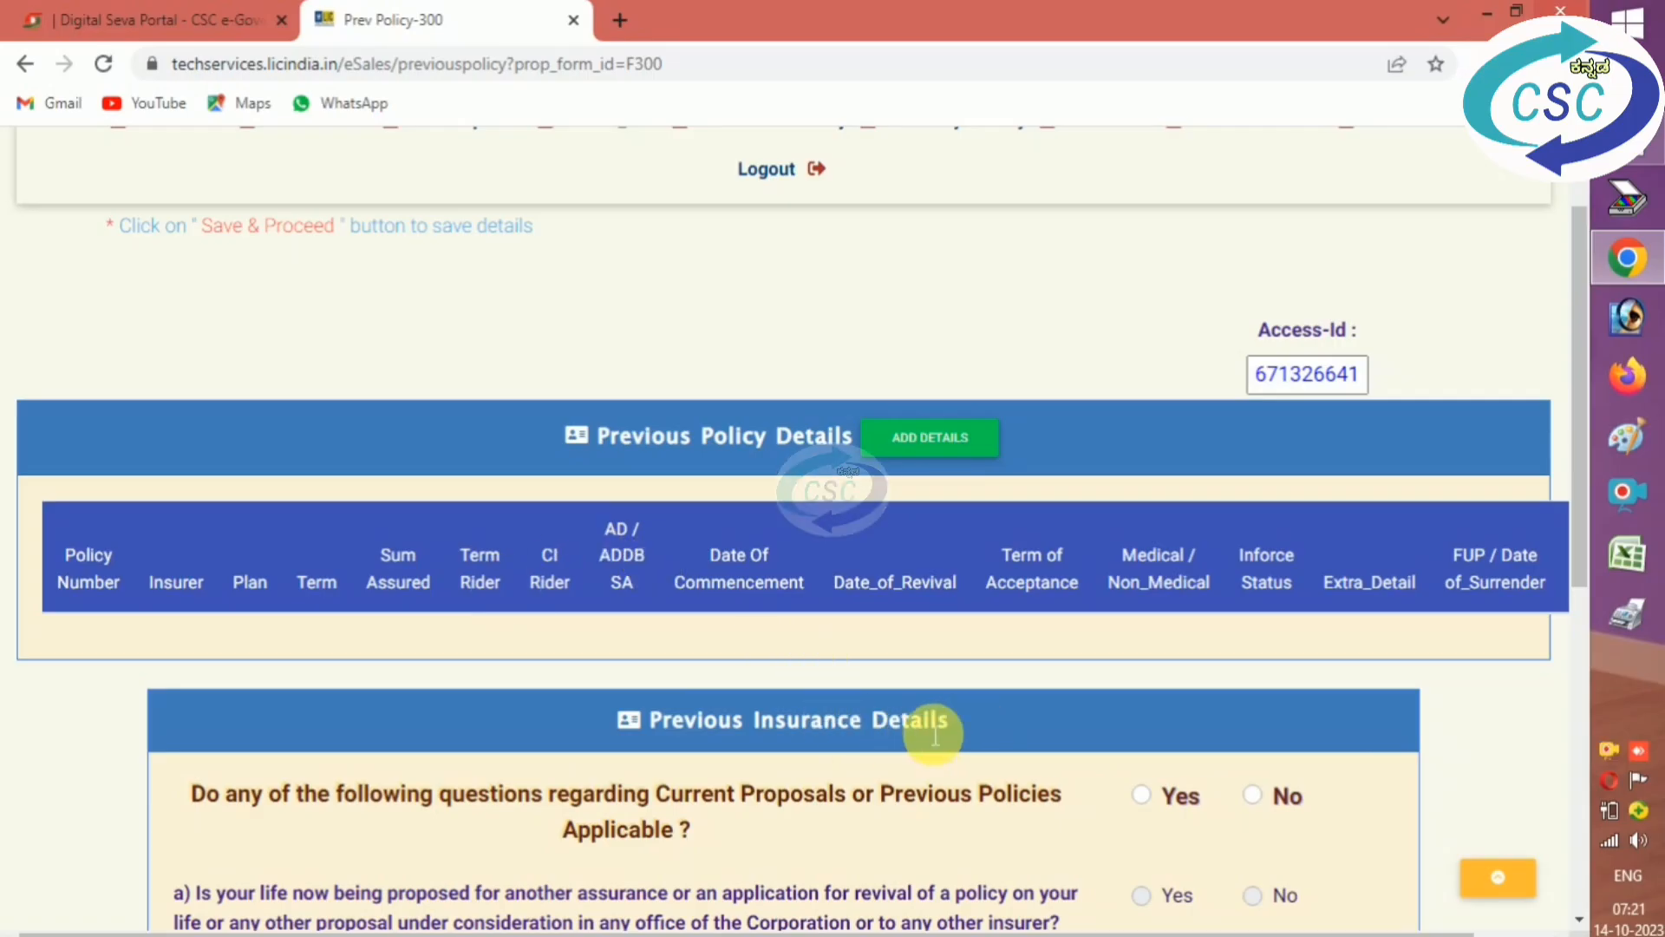
scroll(935, 735, "down", 3)
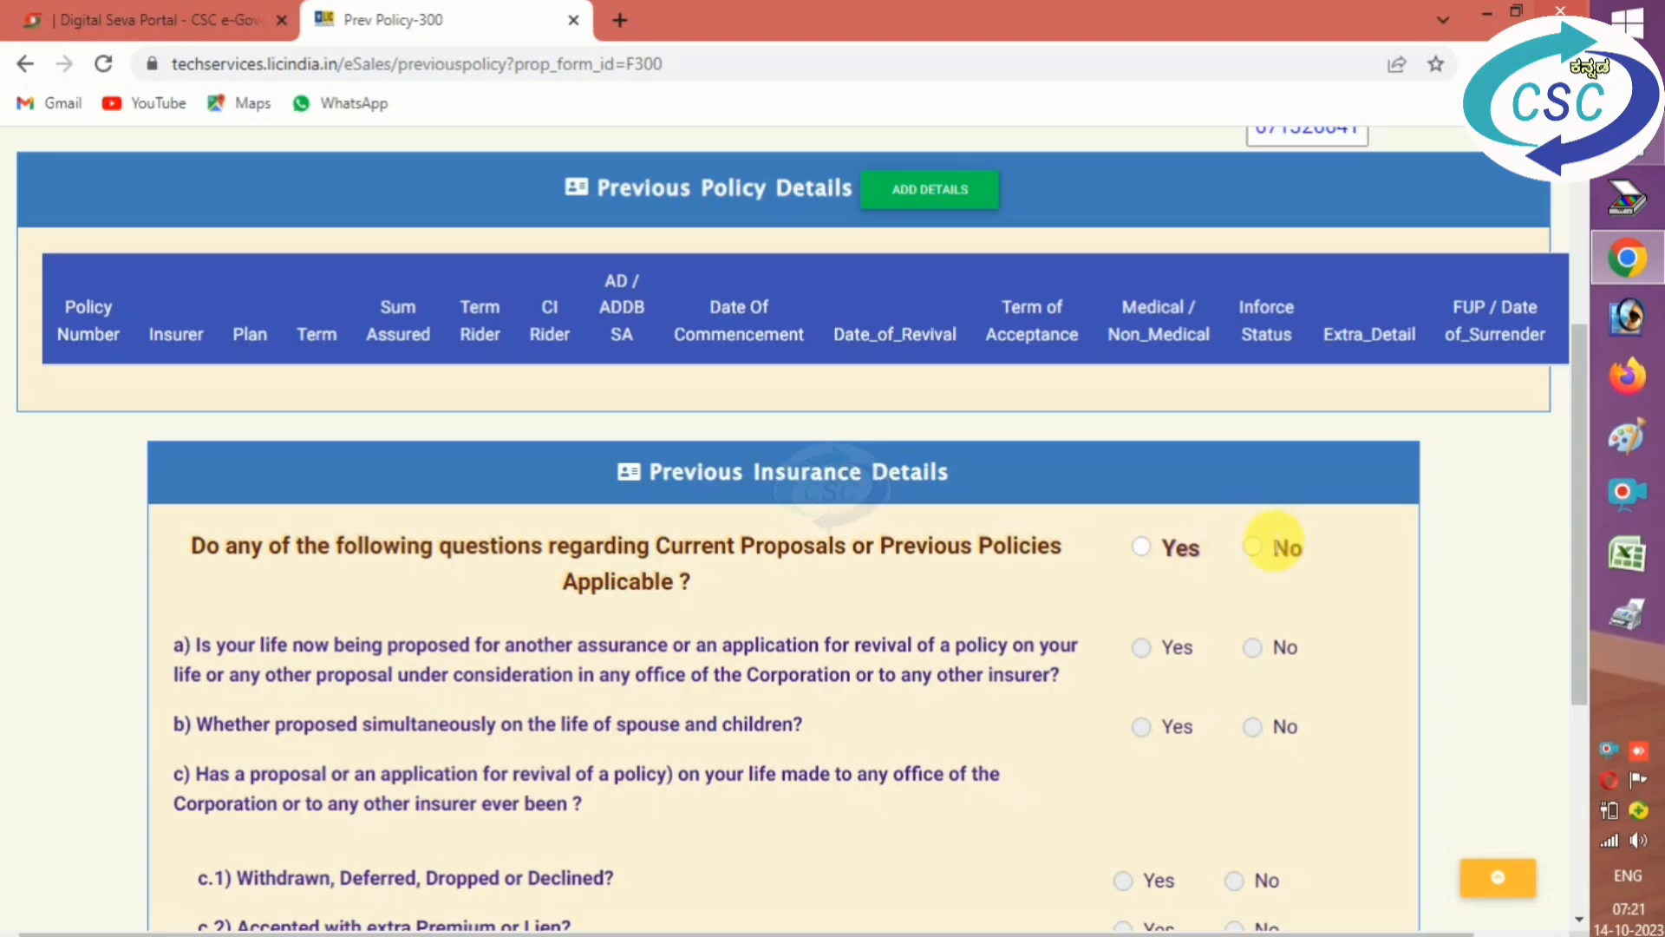
left_click(1264, 559)
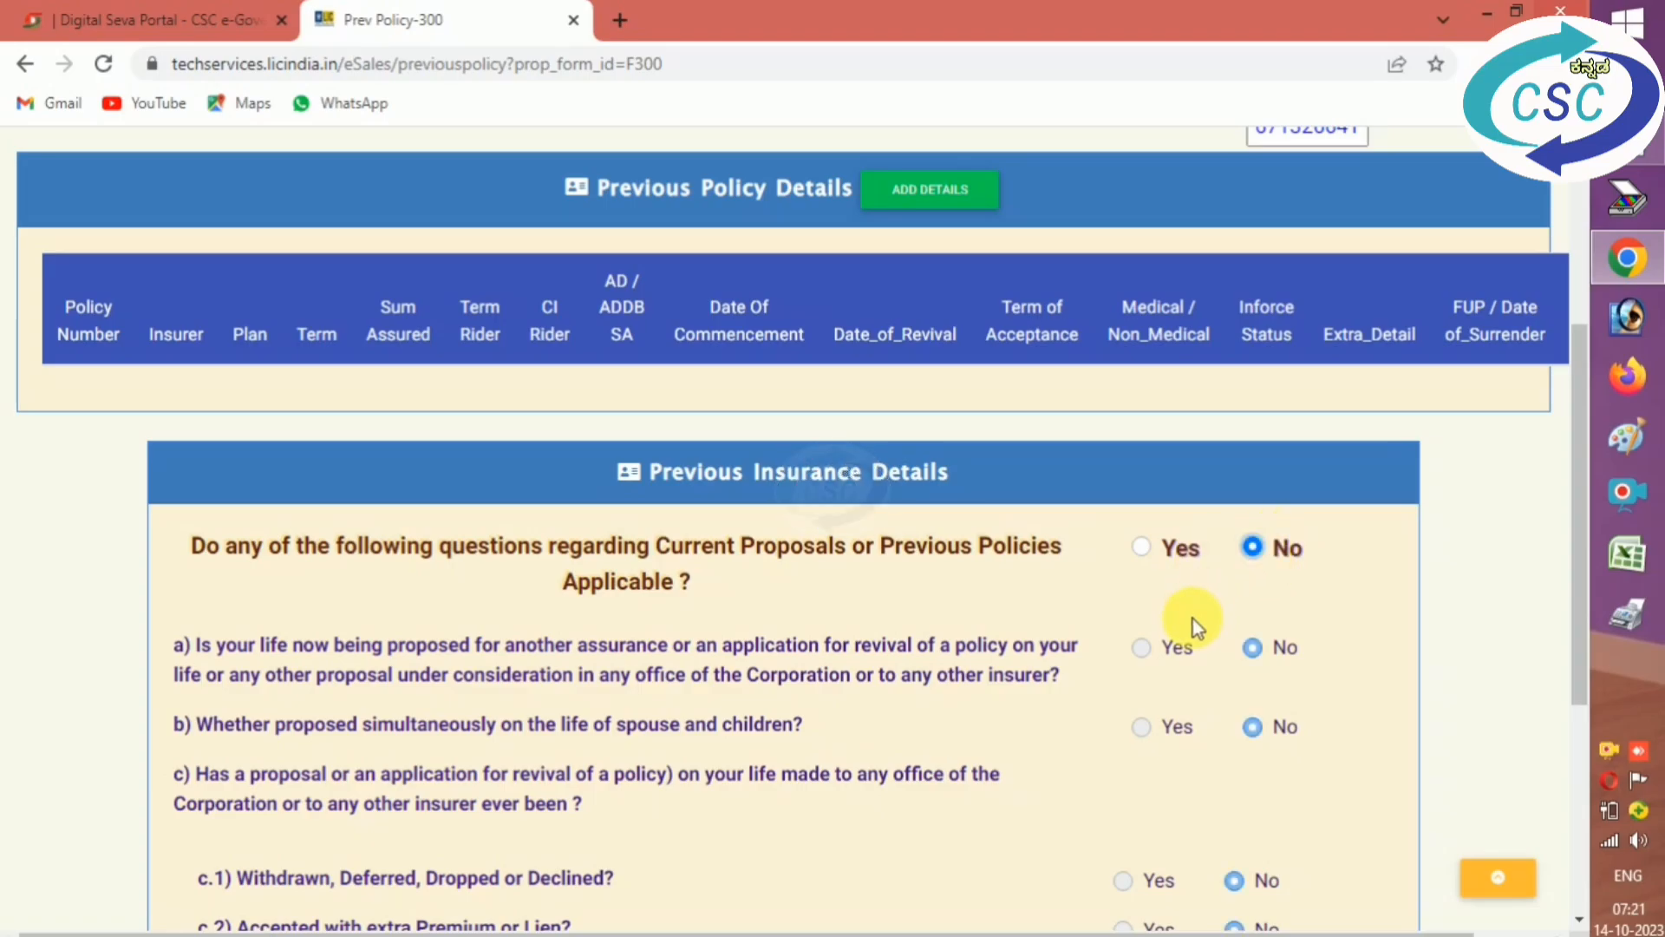
scroll(1182, 642, "down", 3)
scroll(954, 824, "down", 2)
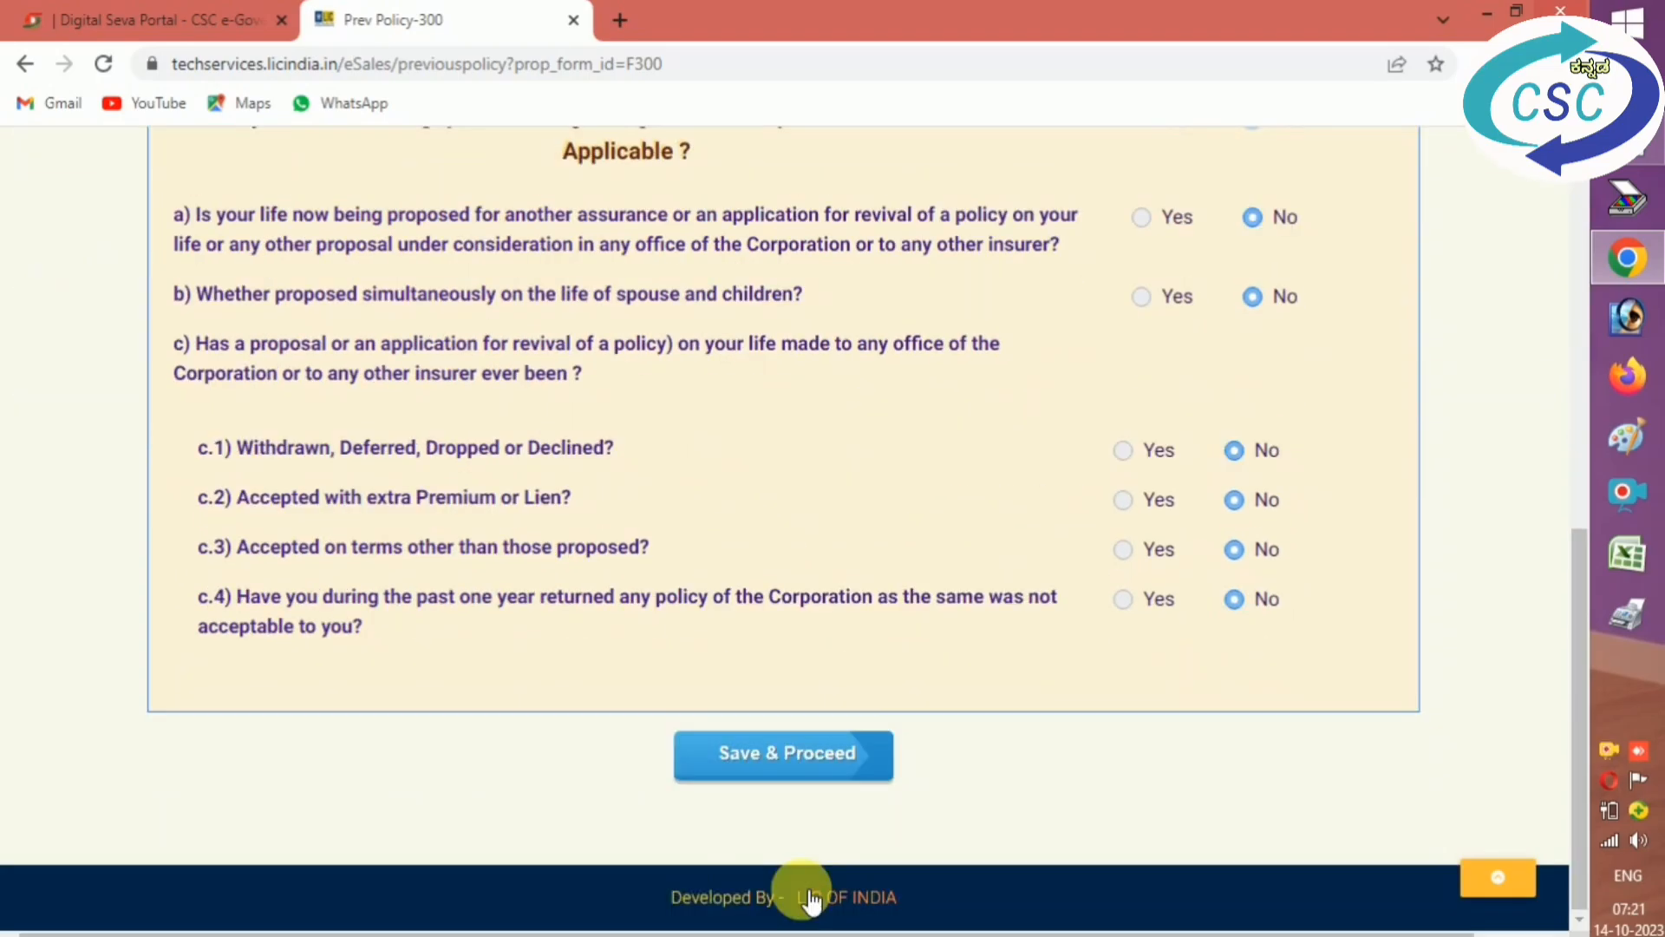
left_click(770, 770)
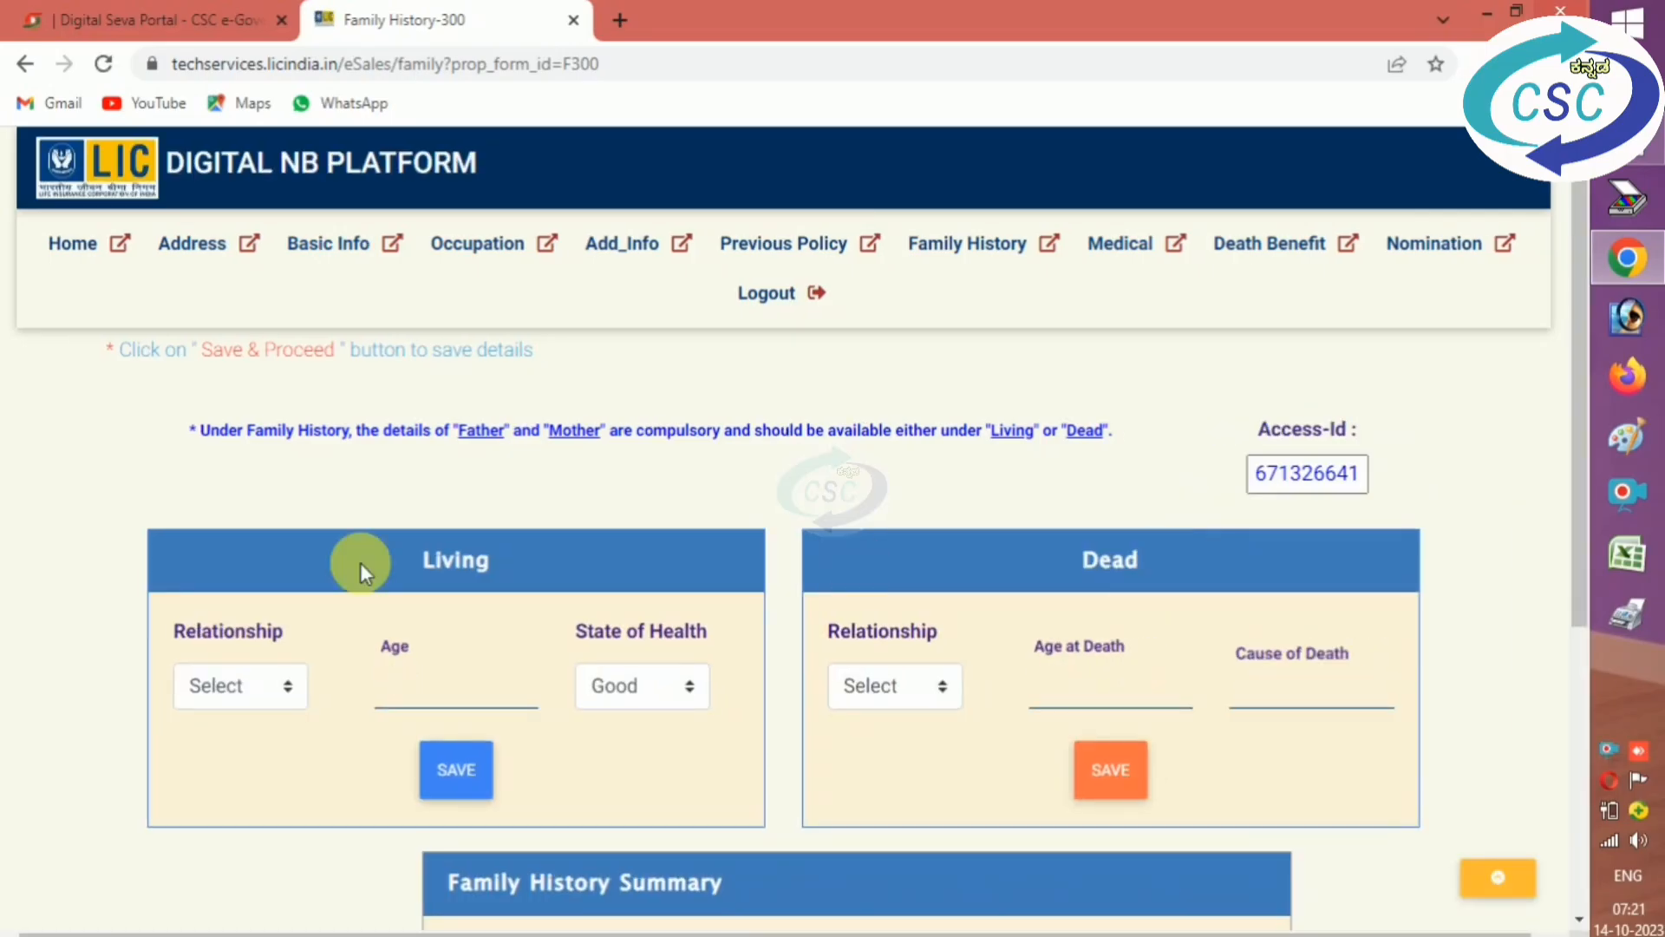
left_click_drag(580, 491, 646, 673)
left_click(1223, 560)
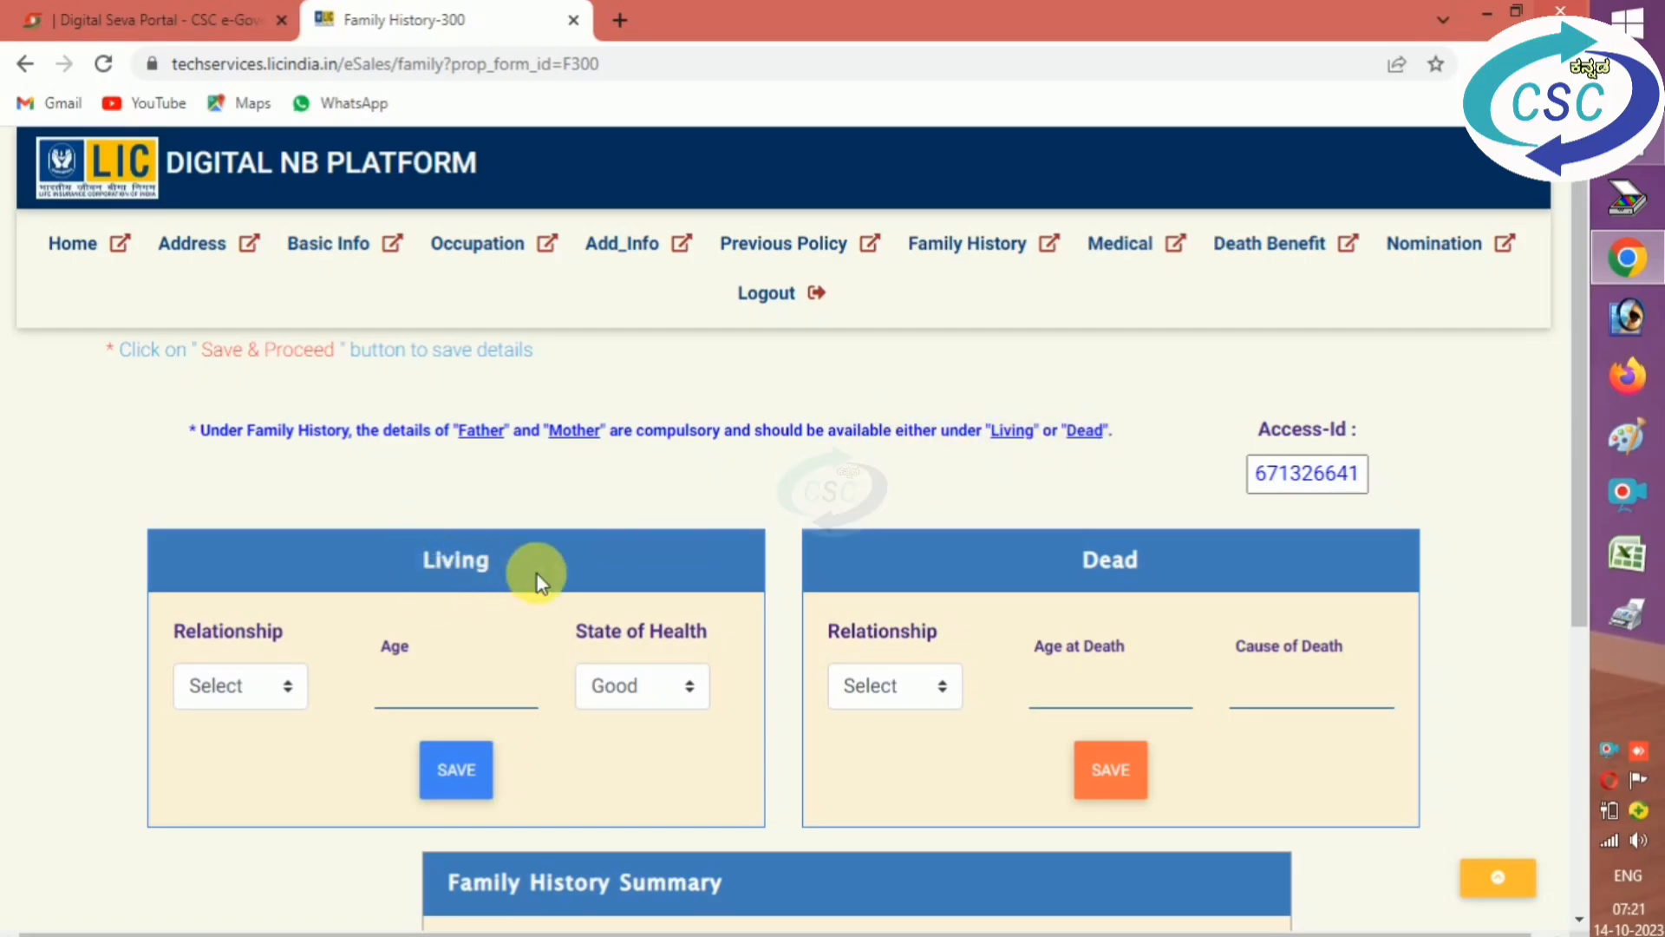
left_click_drag(420, 538, 732, 699)
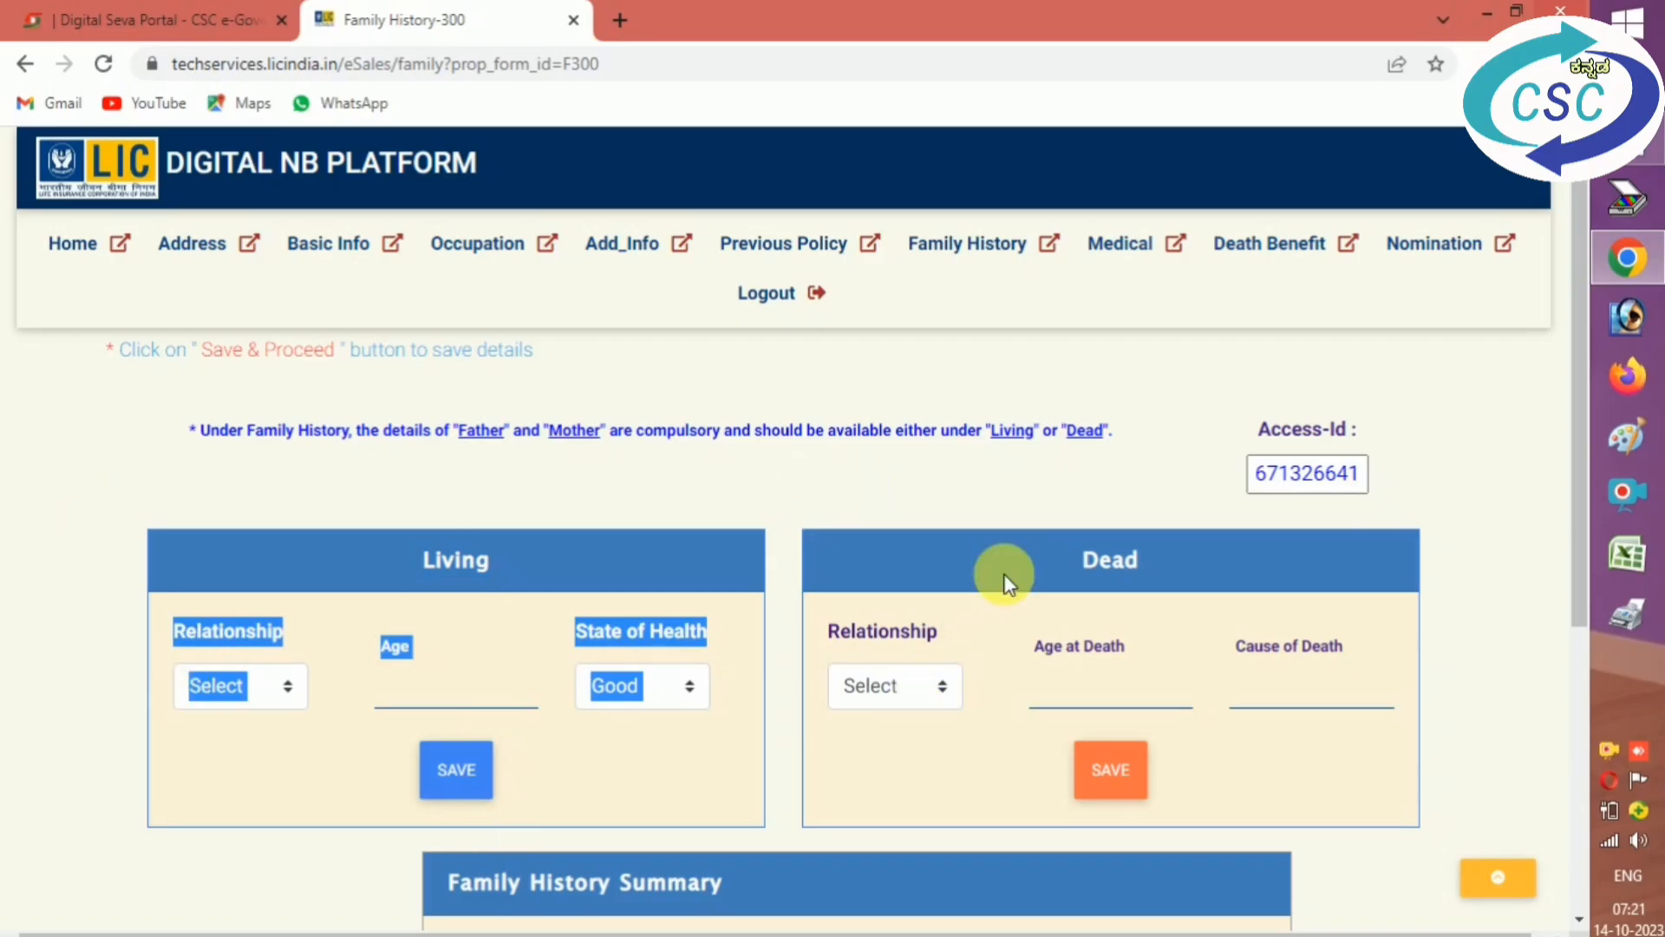
left_click_drag(1117, 521, 1167, 573)
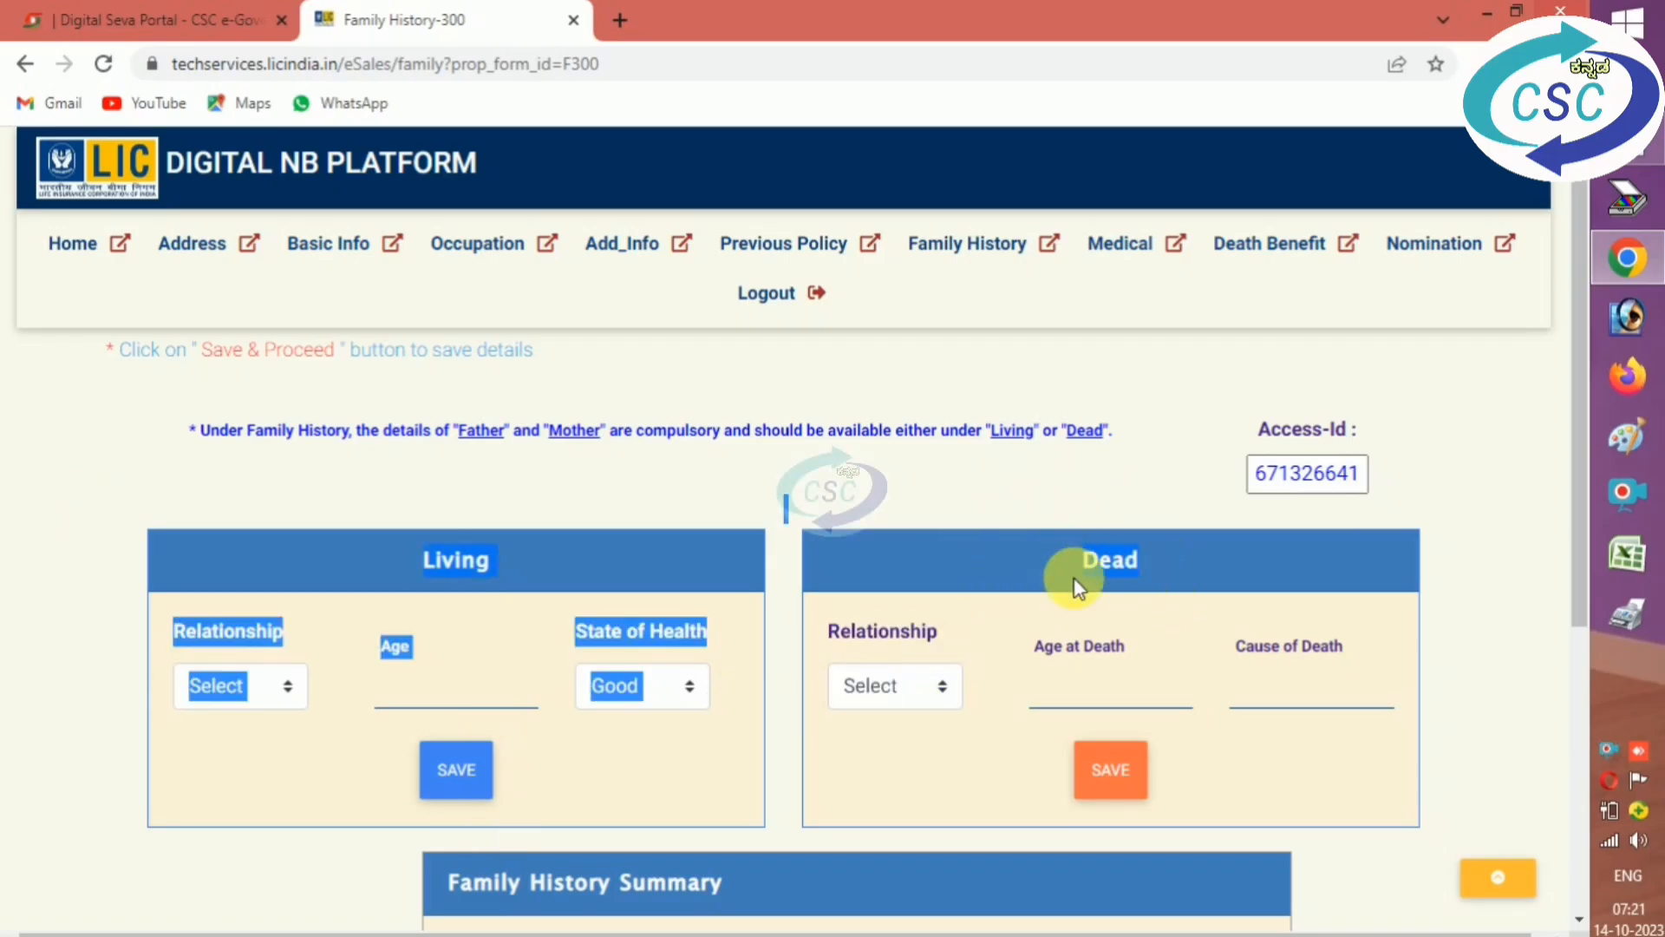
Add the Father as a living family member with age 58 and state of health Good, and save the entry.
left_click(248, 681)
left_click(229, 452)
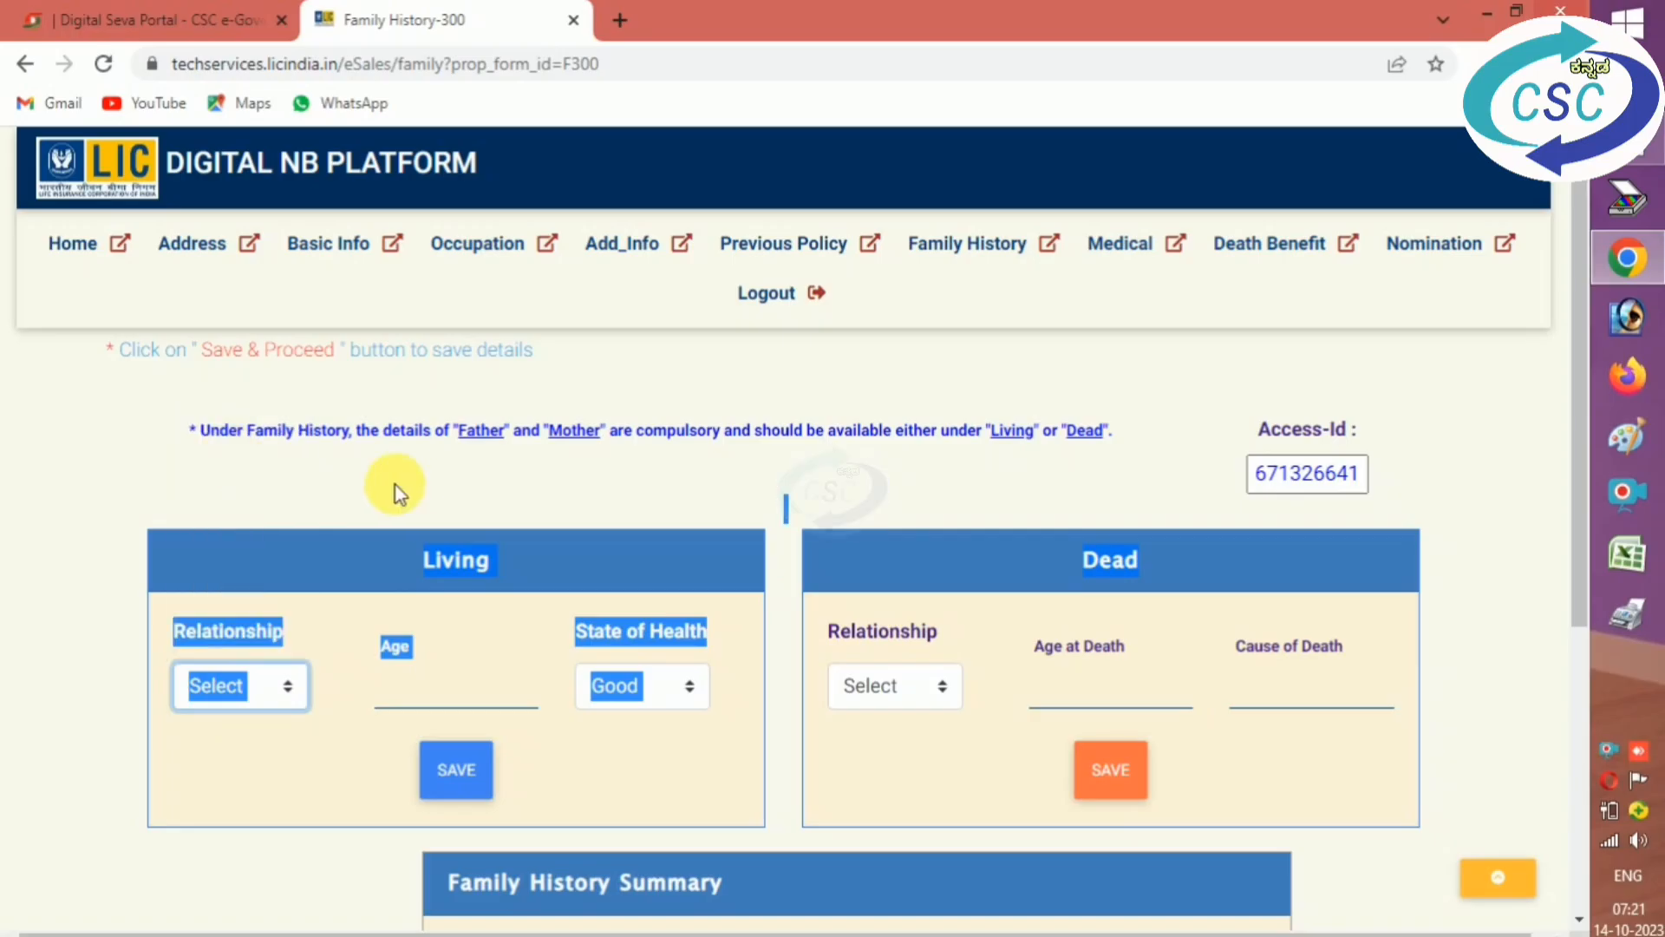
left_click(451, 699)
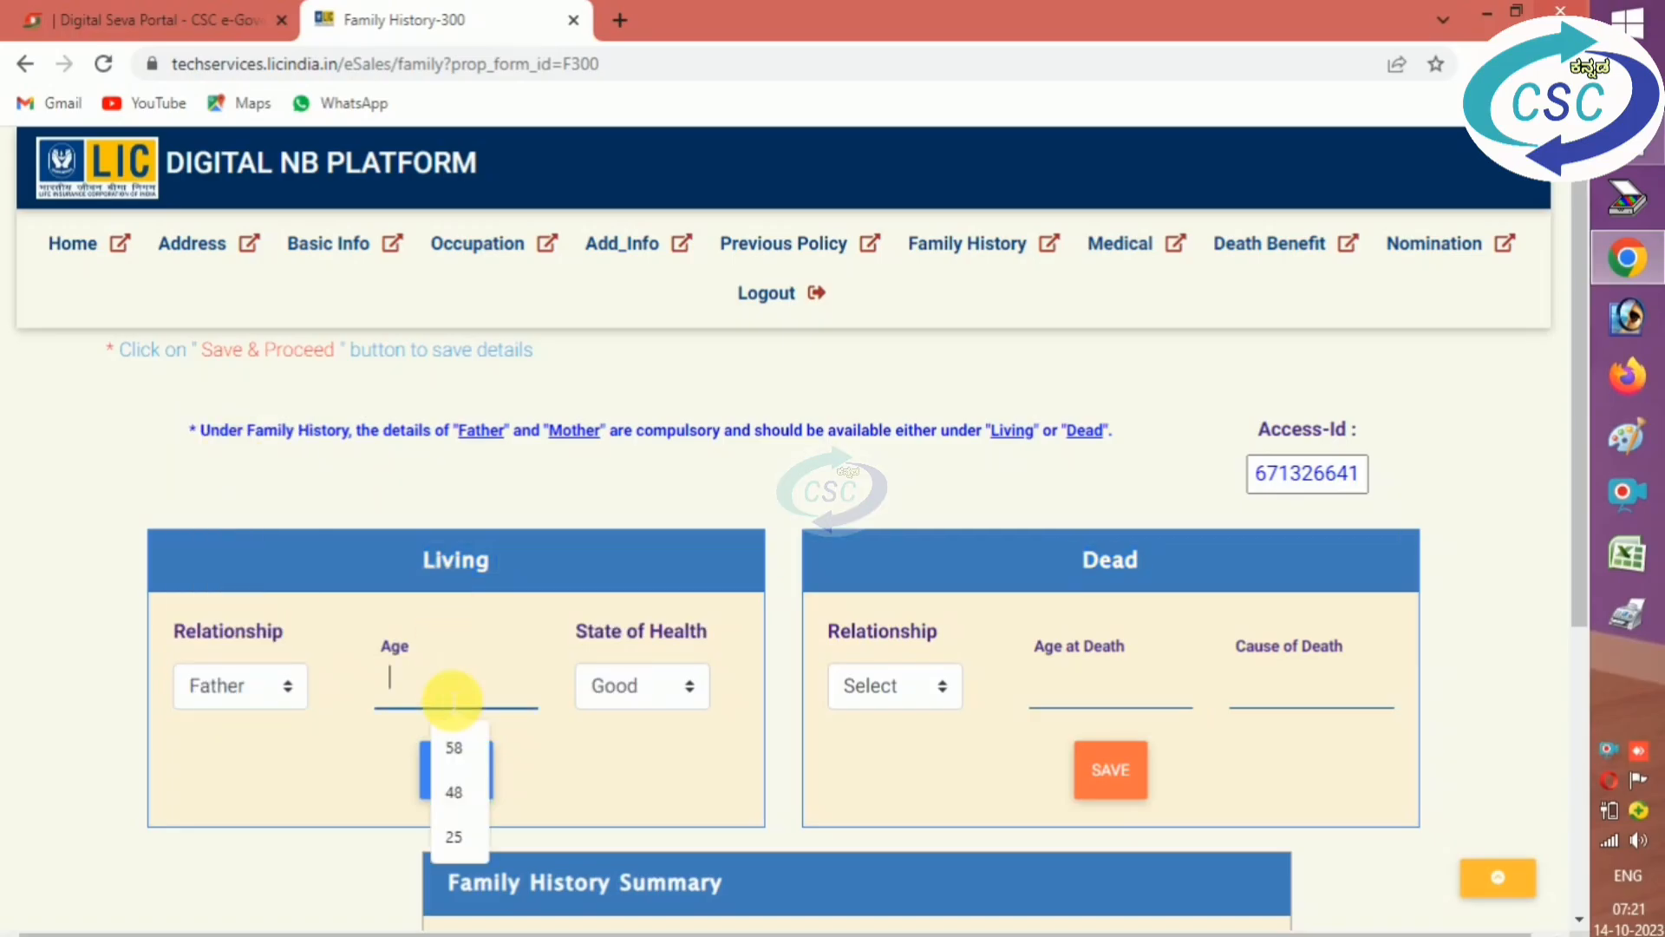
left_click(452, 754)
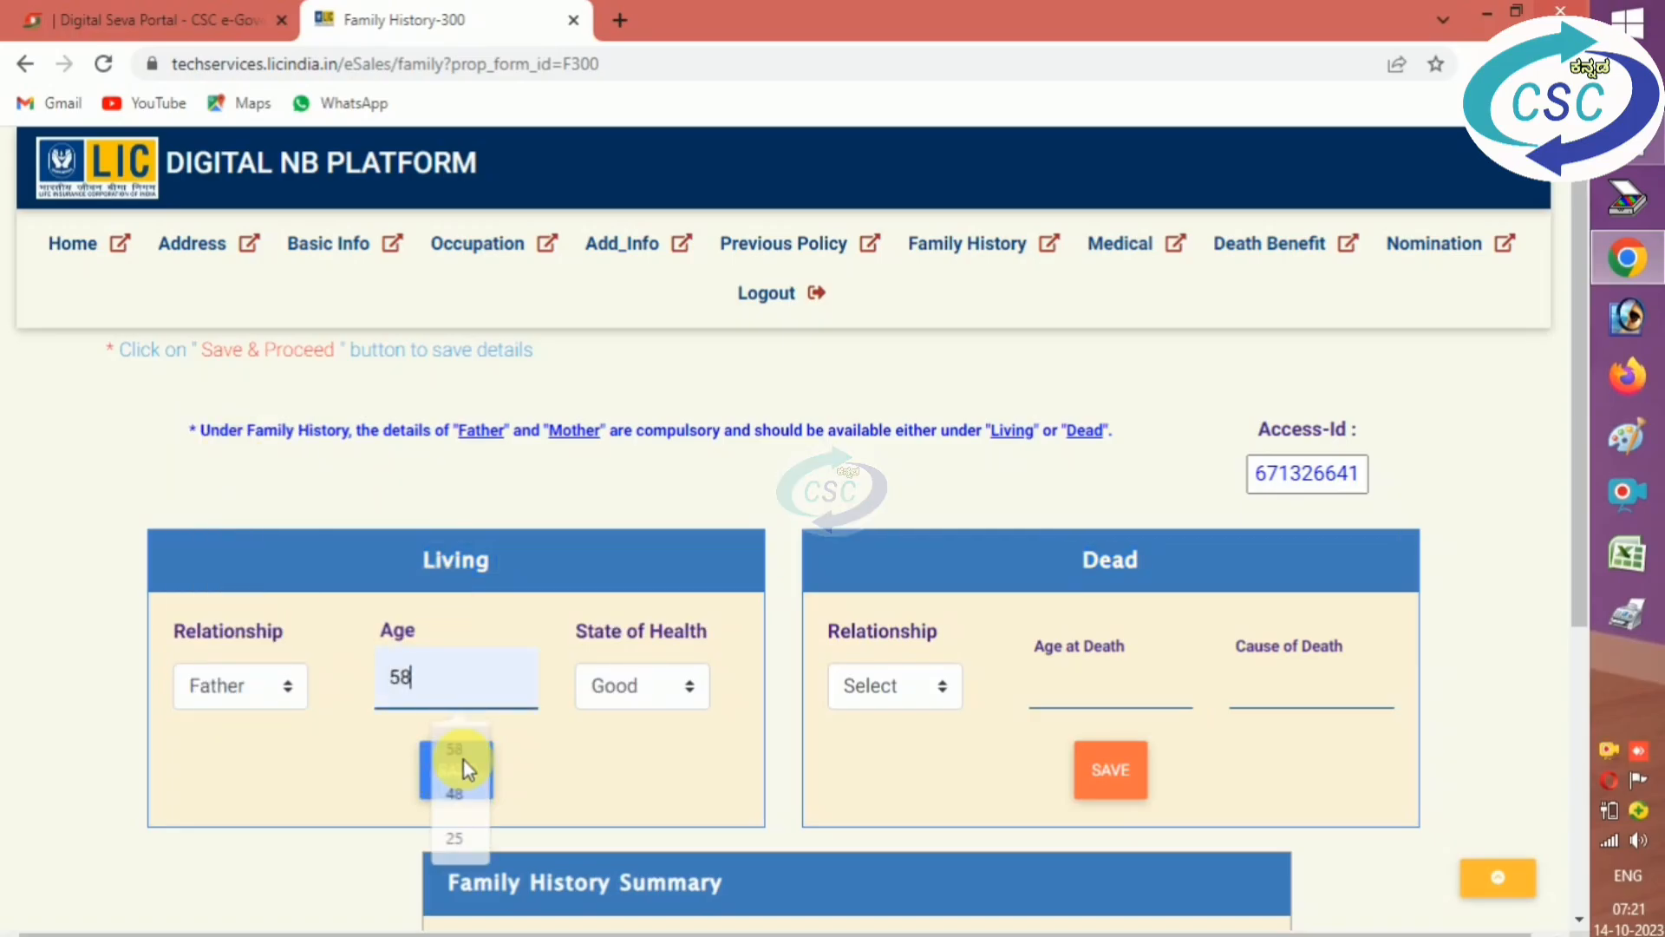
left_click(613, 690)
left_click(624, 718)
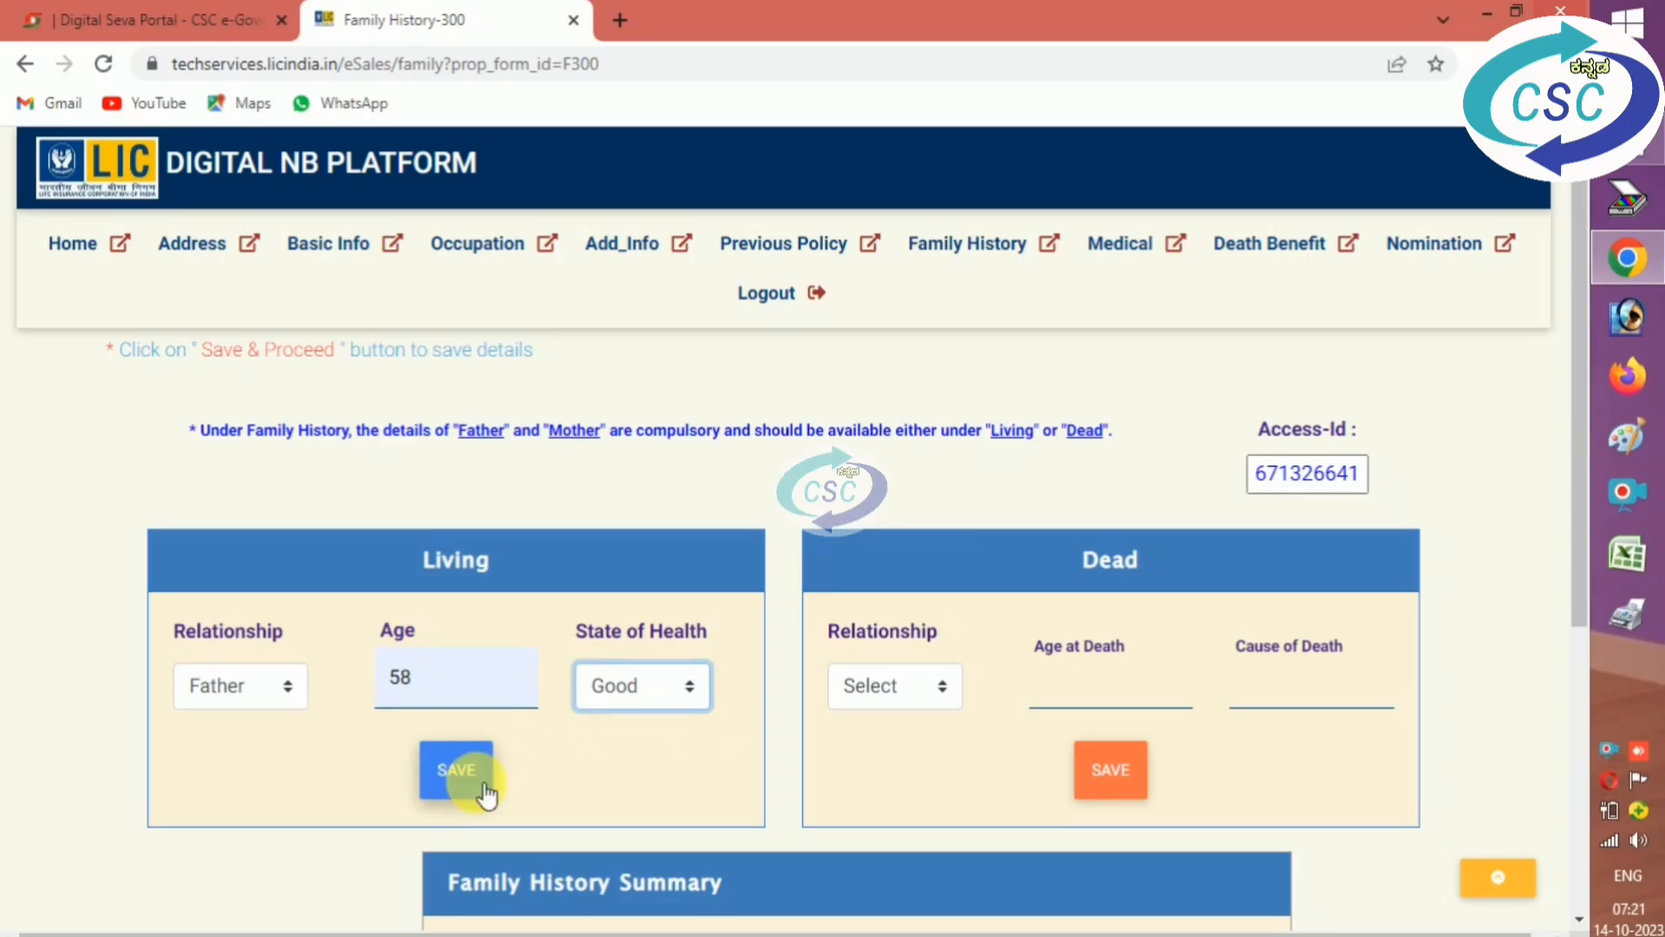
left_click(457, 769)
scroll(619, 783, "down", 5)
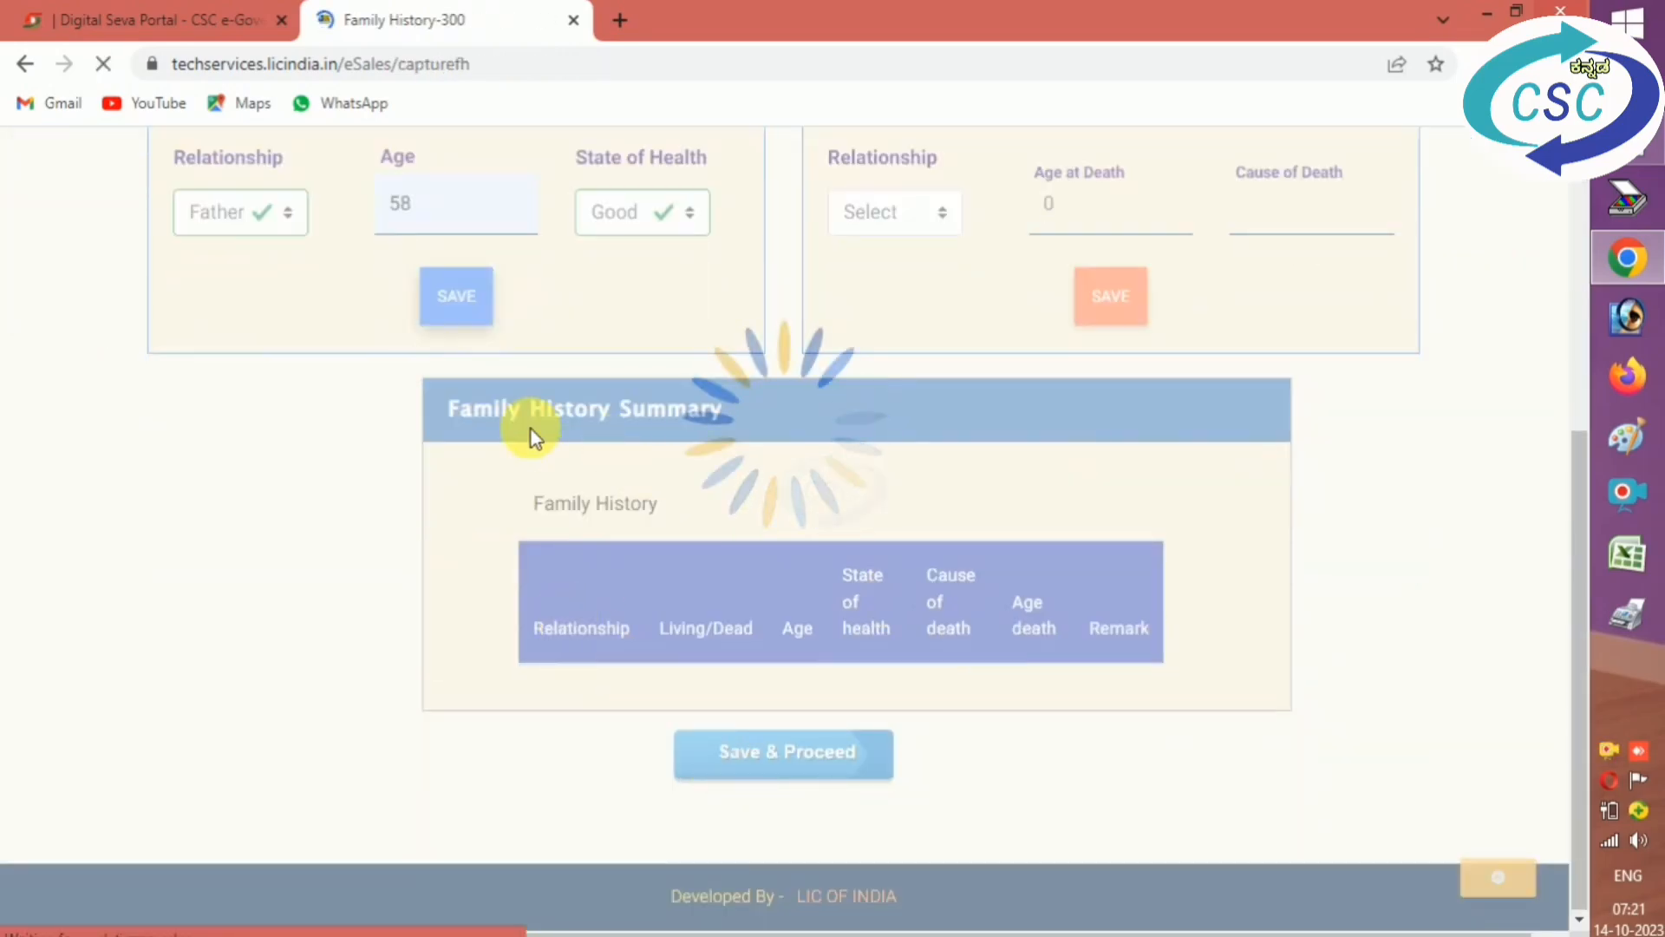
scroll(832, 733, "down", 3)
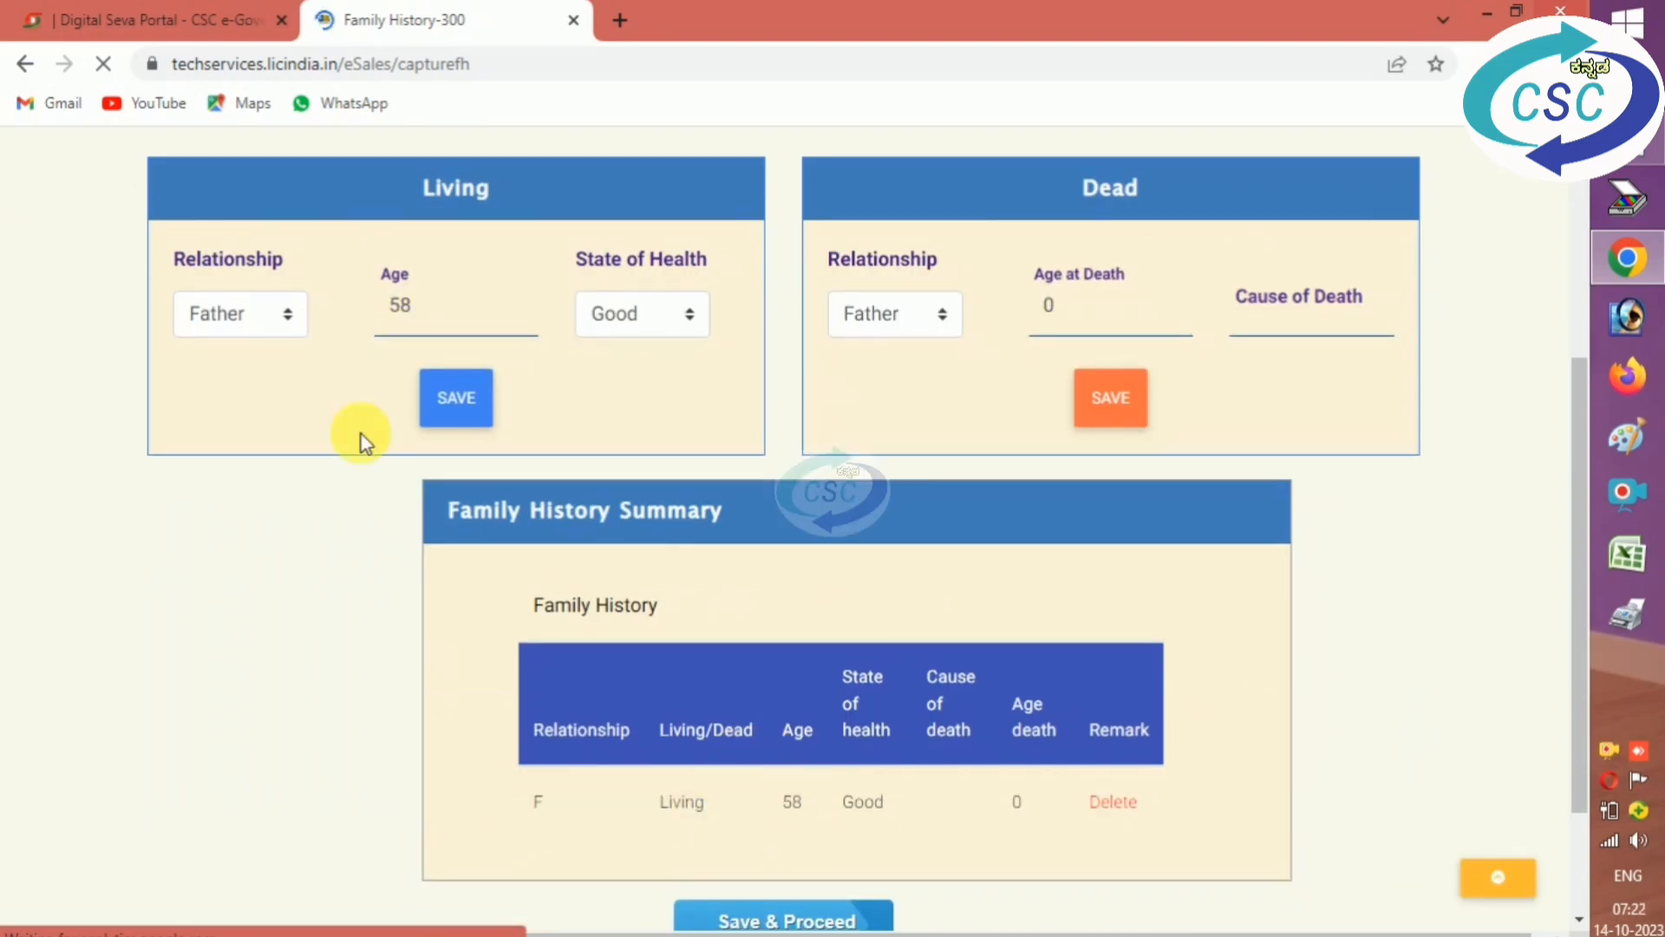
Add the Mother as a living family member with age 48 and state of health Good, and save the entry.
left_click(244, 319)
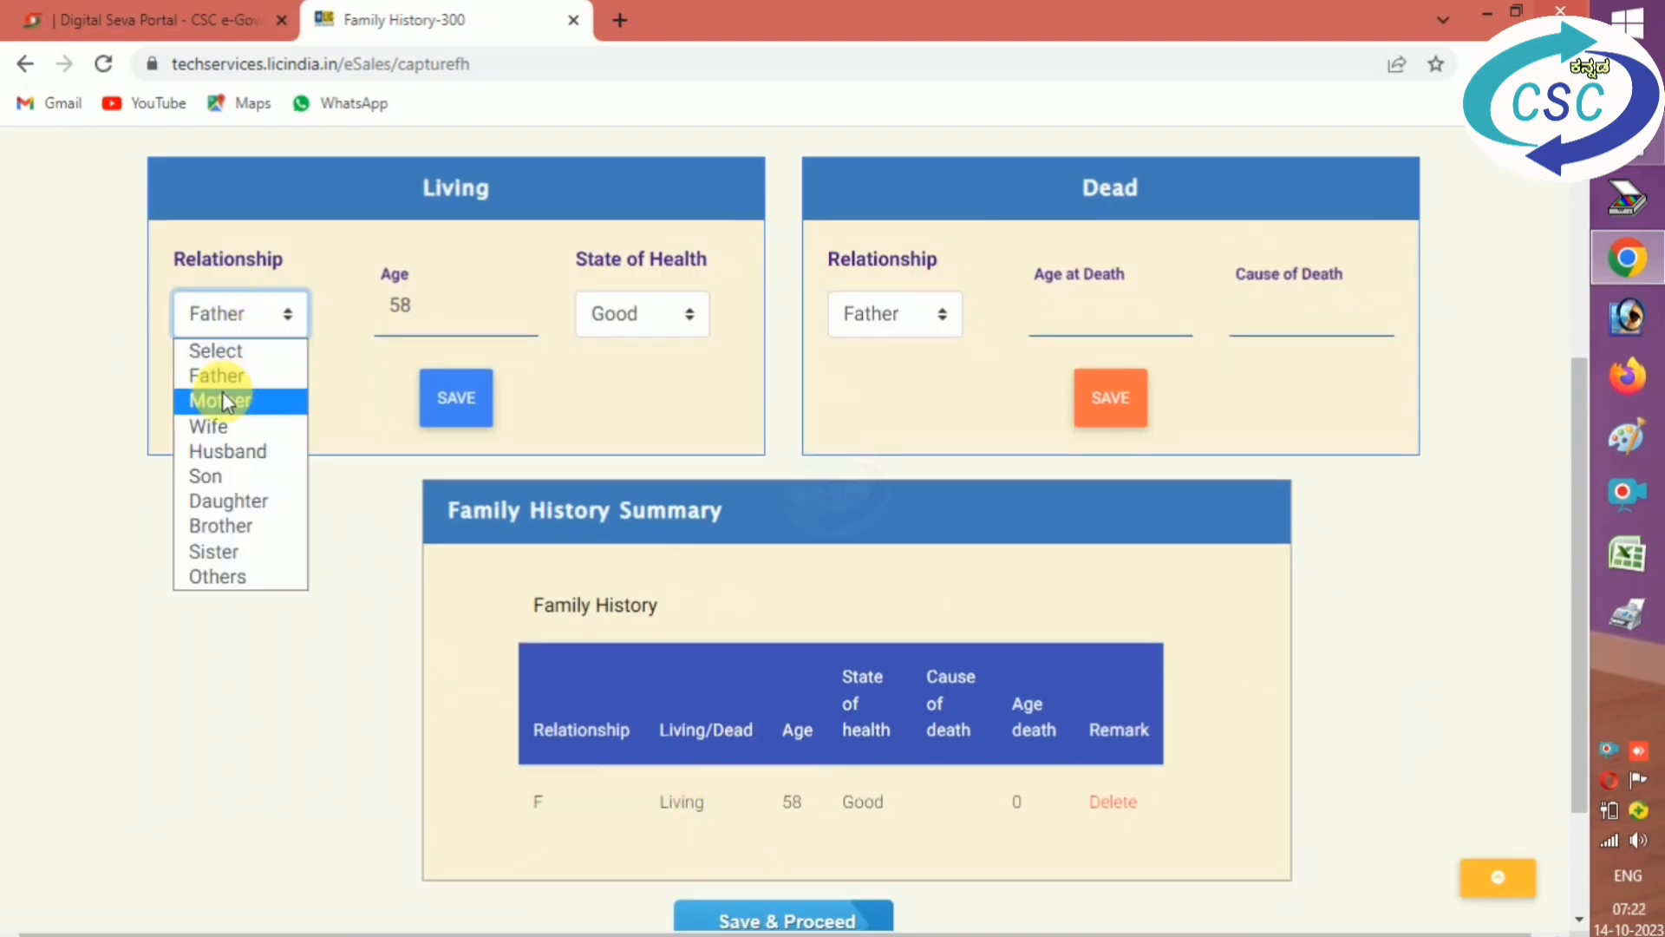
left_click(222, 401)
left_click_drag(475, 316, 359, 315)
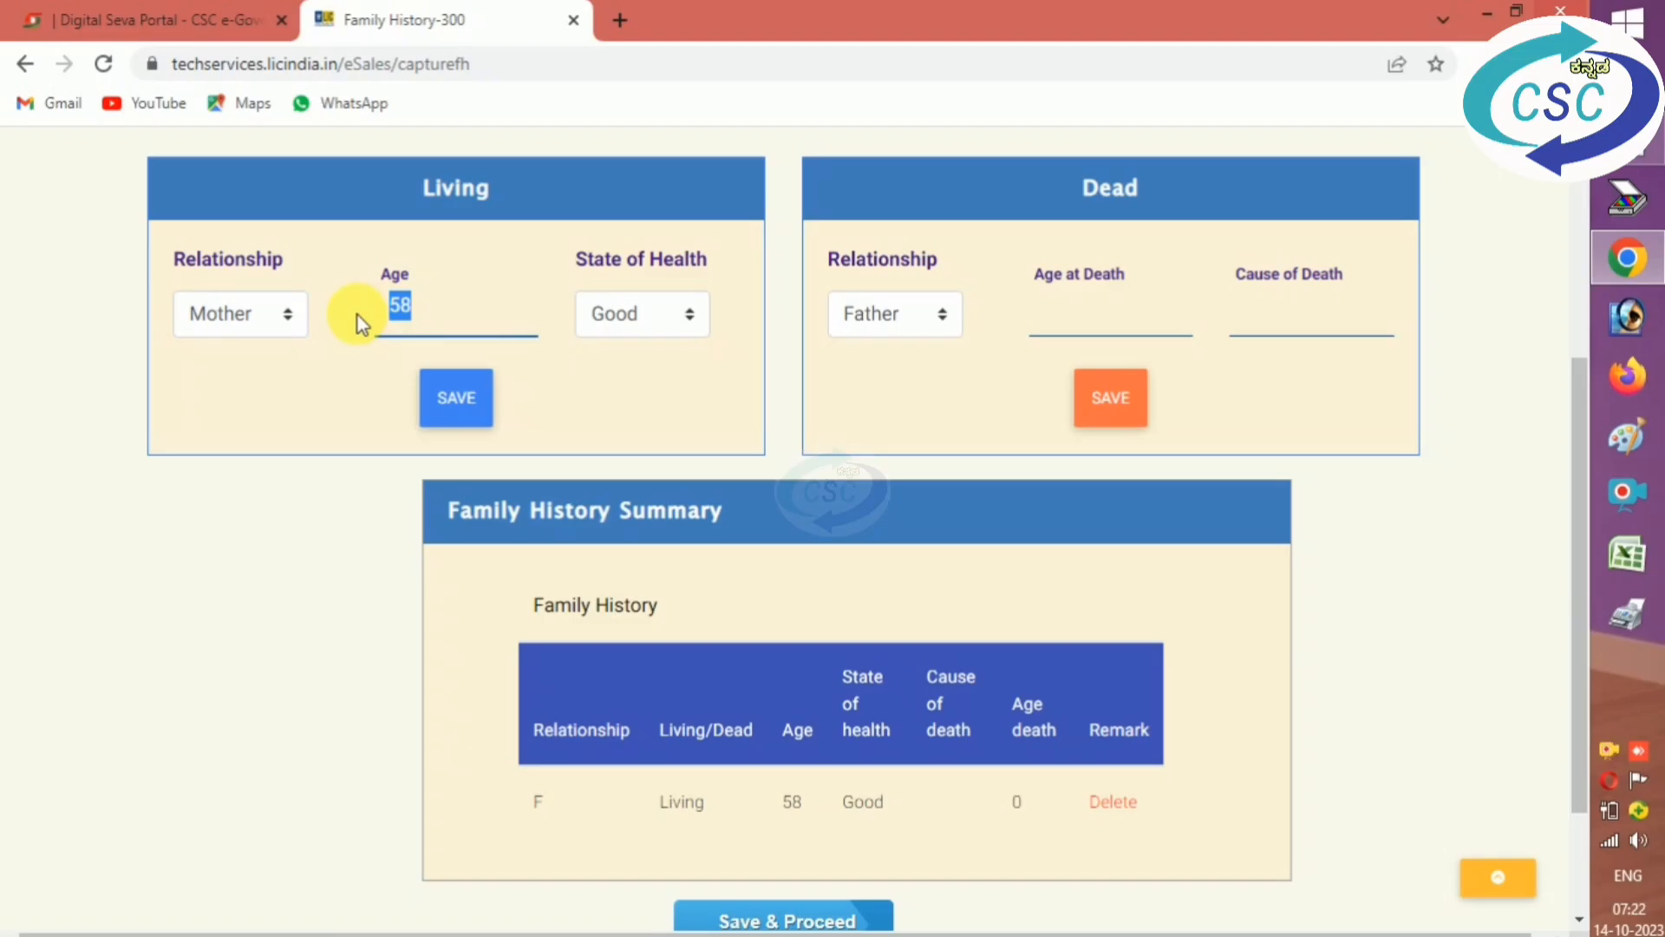
key("BackSpace")
left_click(395, 313)
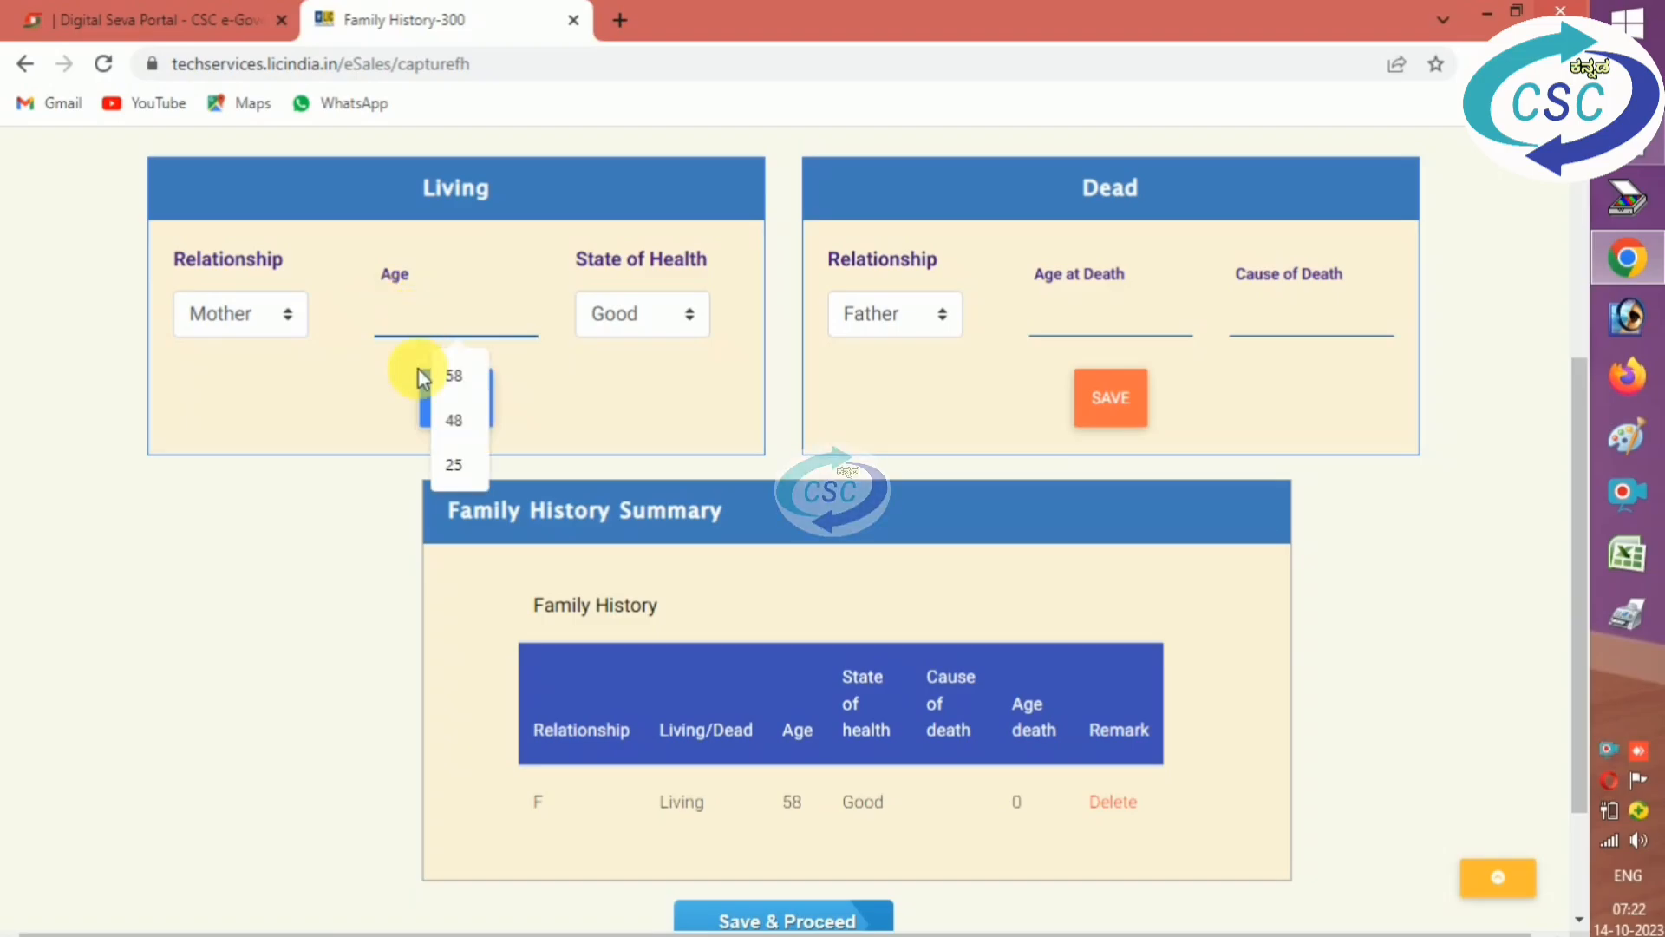
left_click(454, 419)
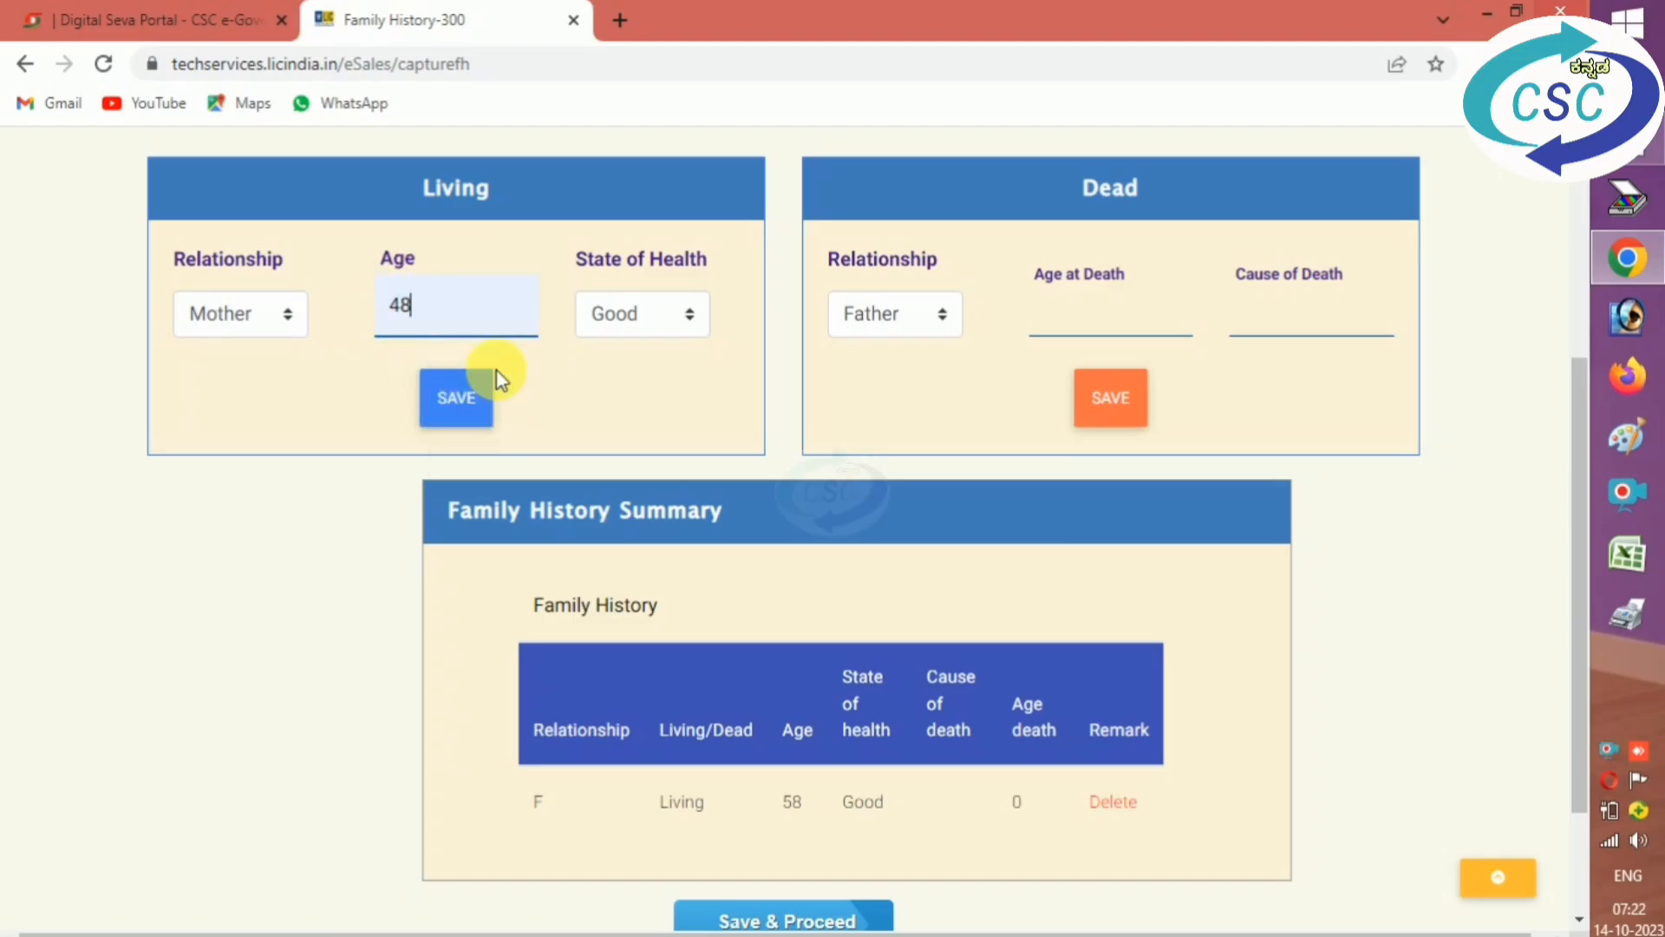
left_click(639, 323)
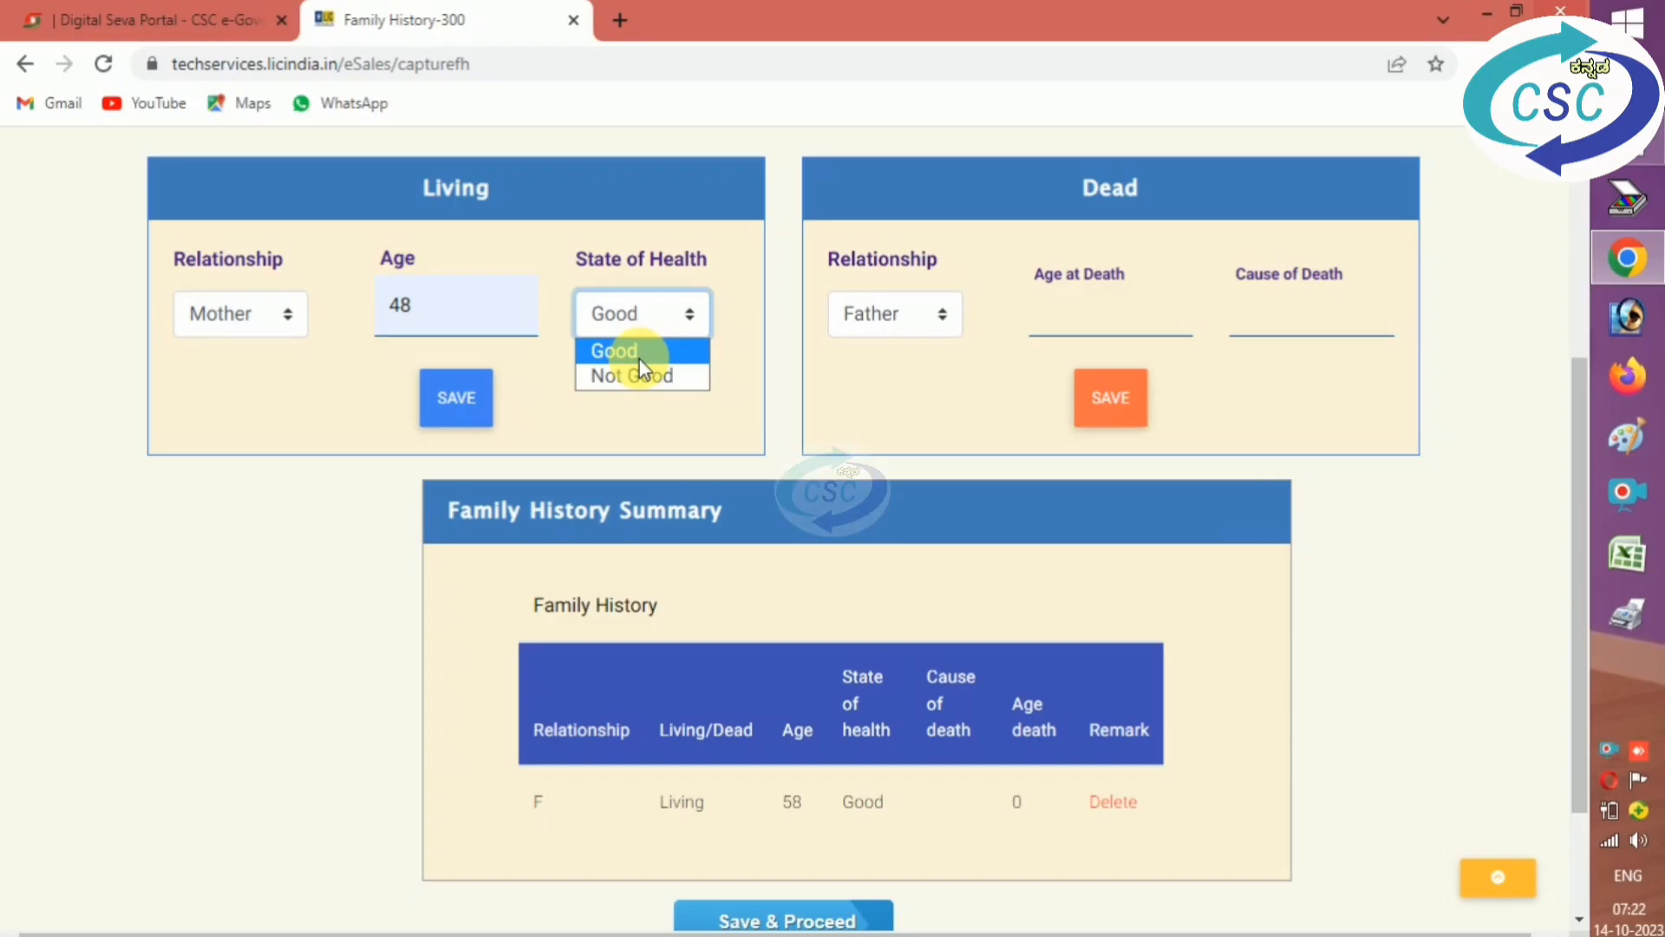
left_click(491, 408)
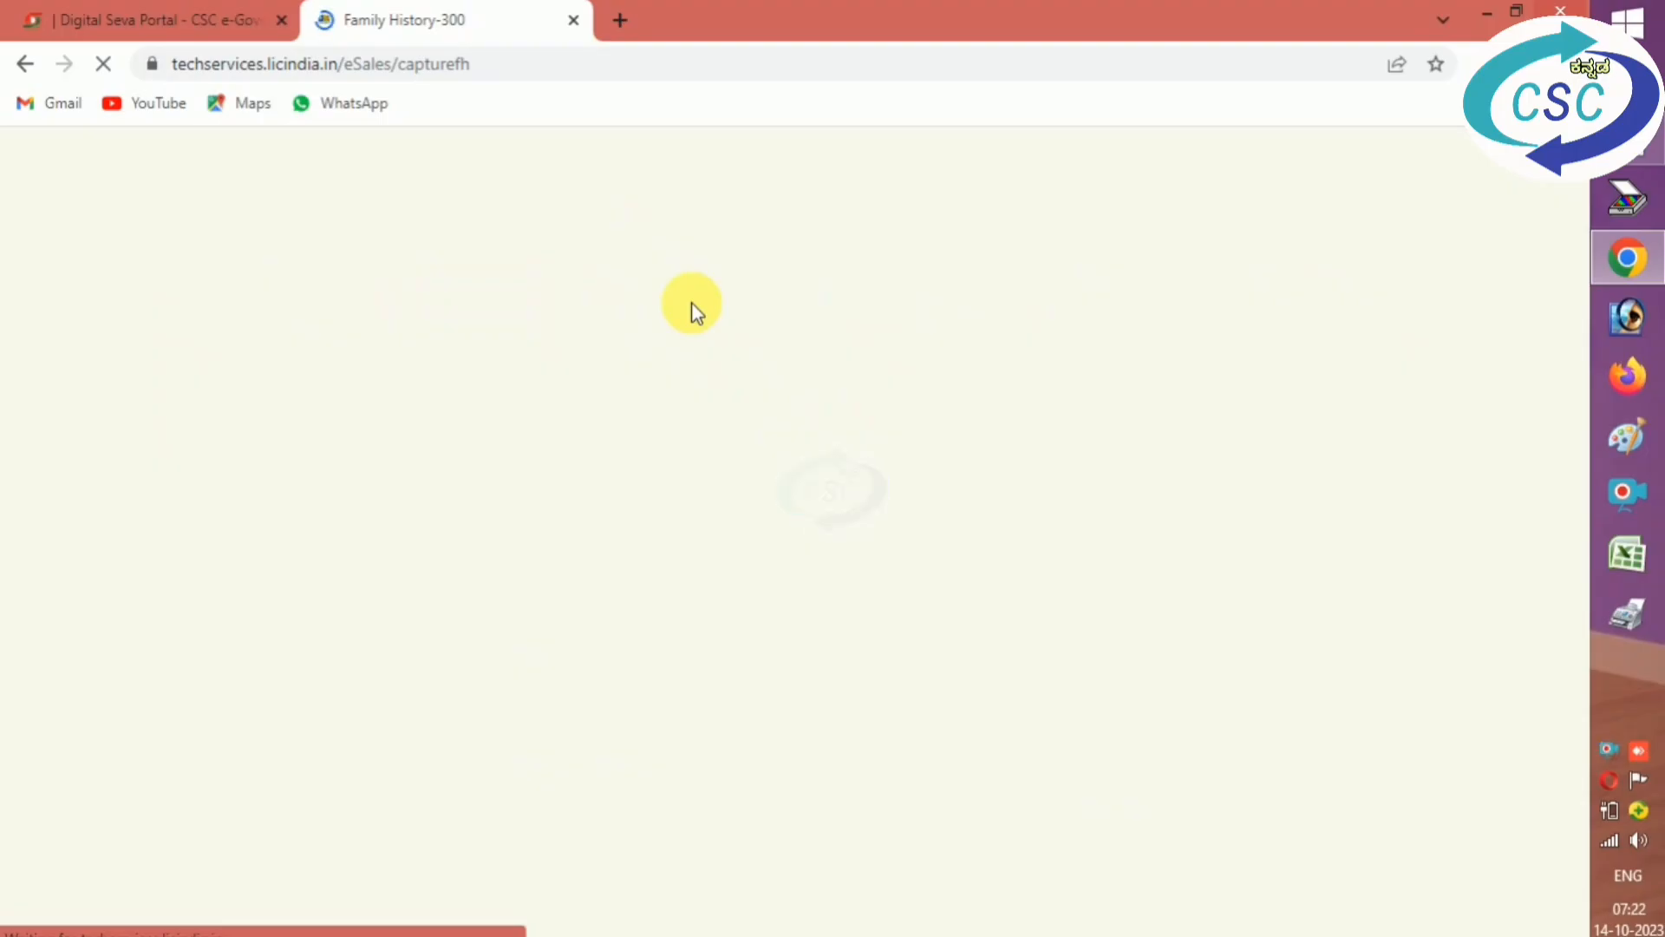
right_click(1614, 748)
left_click(1353, 508)
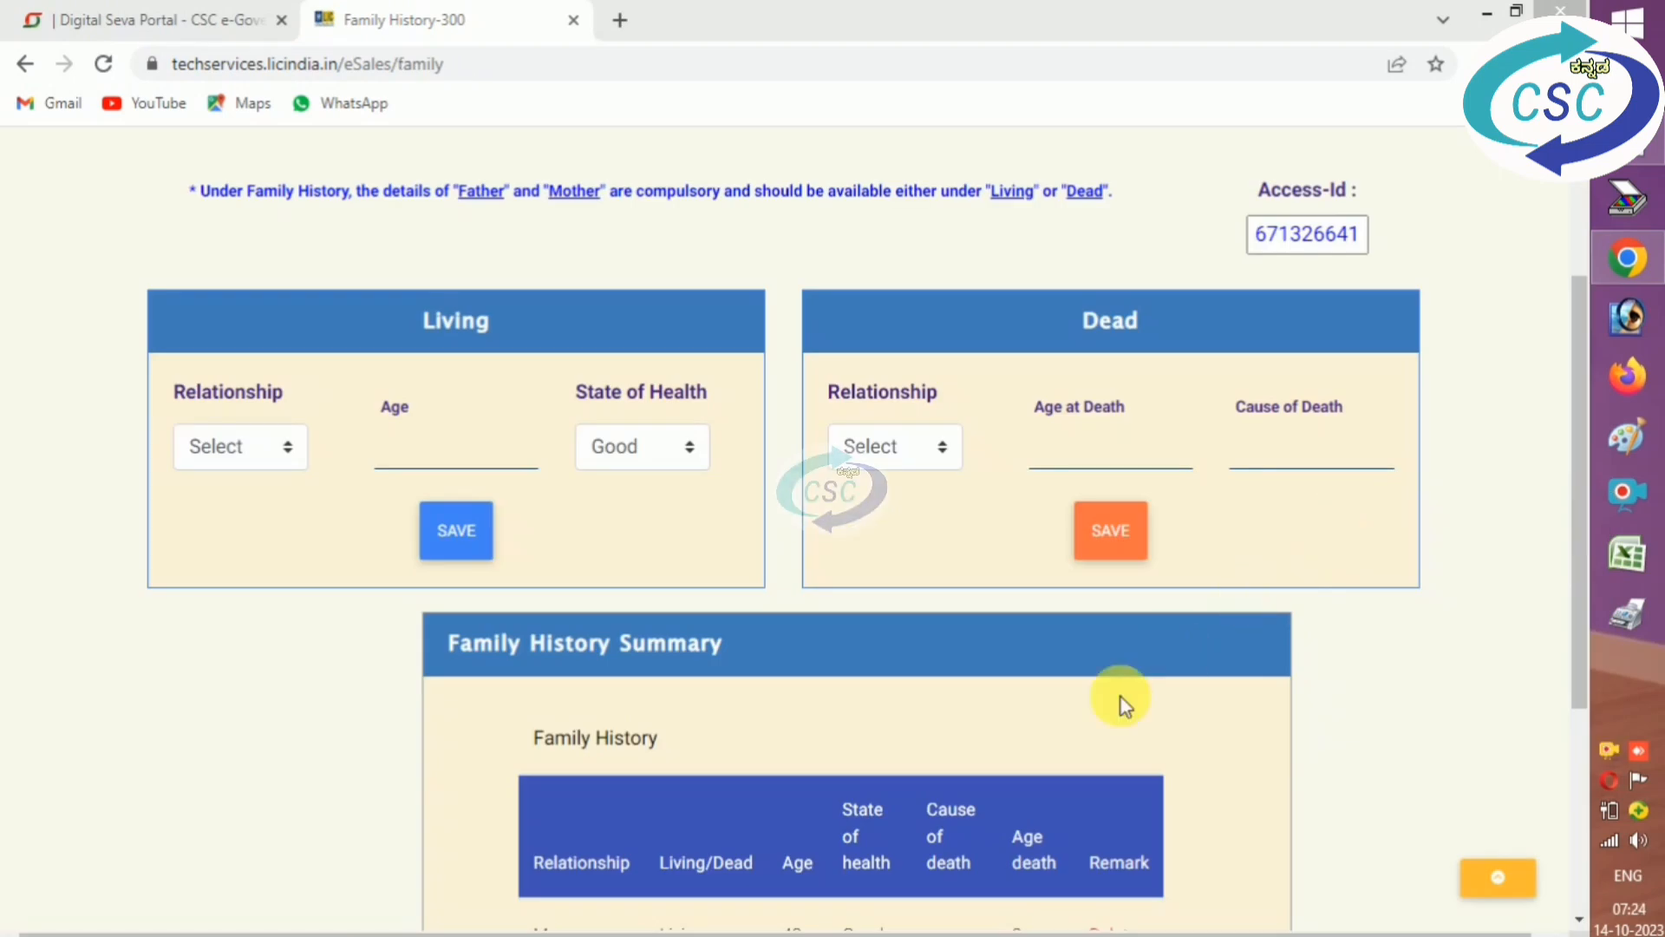
scroll(813, 671, "down", 4)
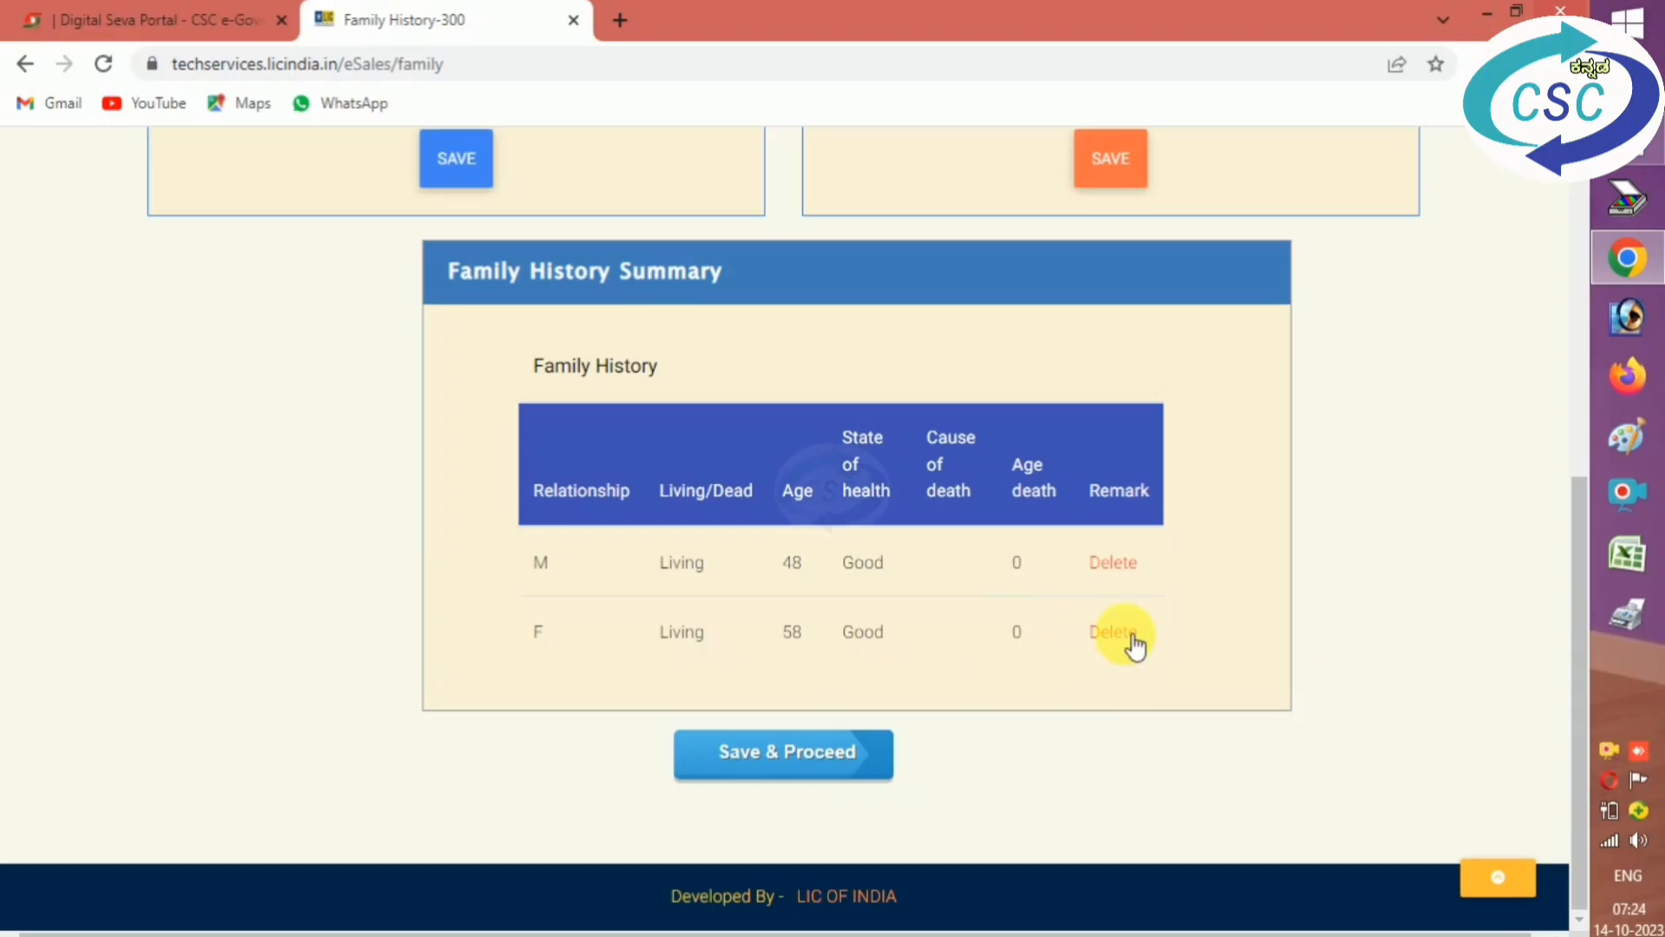
scroll(341, 512, "up", 4)
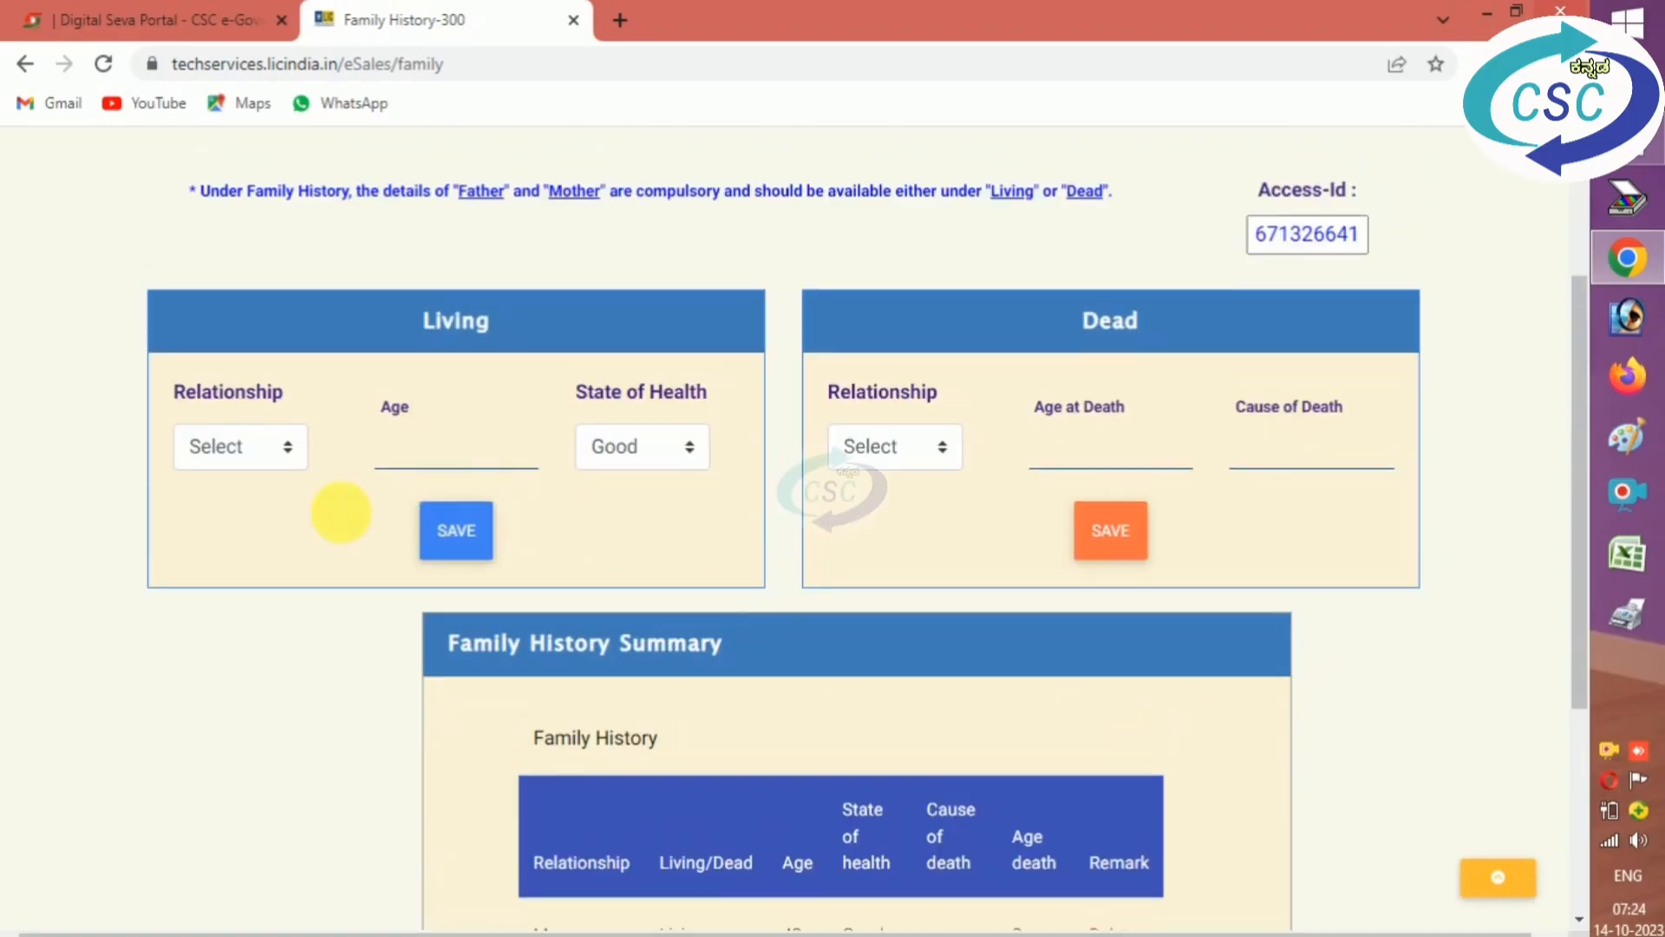
left_click(236, 449)
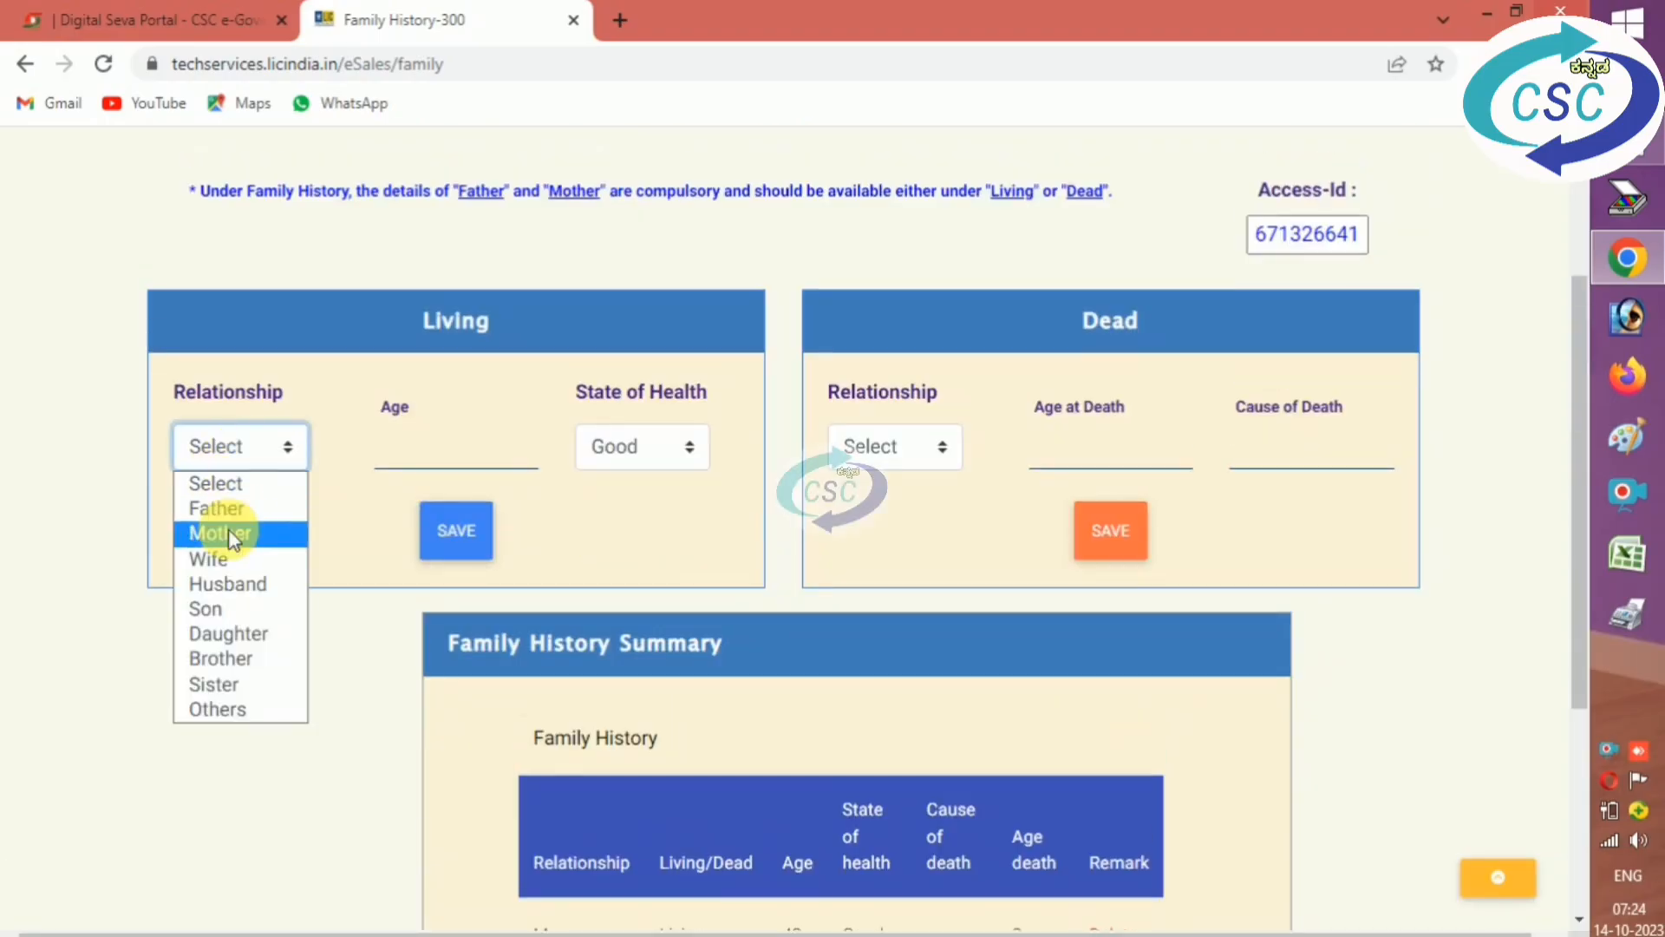
left_click(729, 562)
Add a Brother as a living family member with age 25 and state of health Good, and save the entry.
left_click(195, 450)
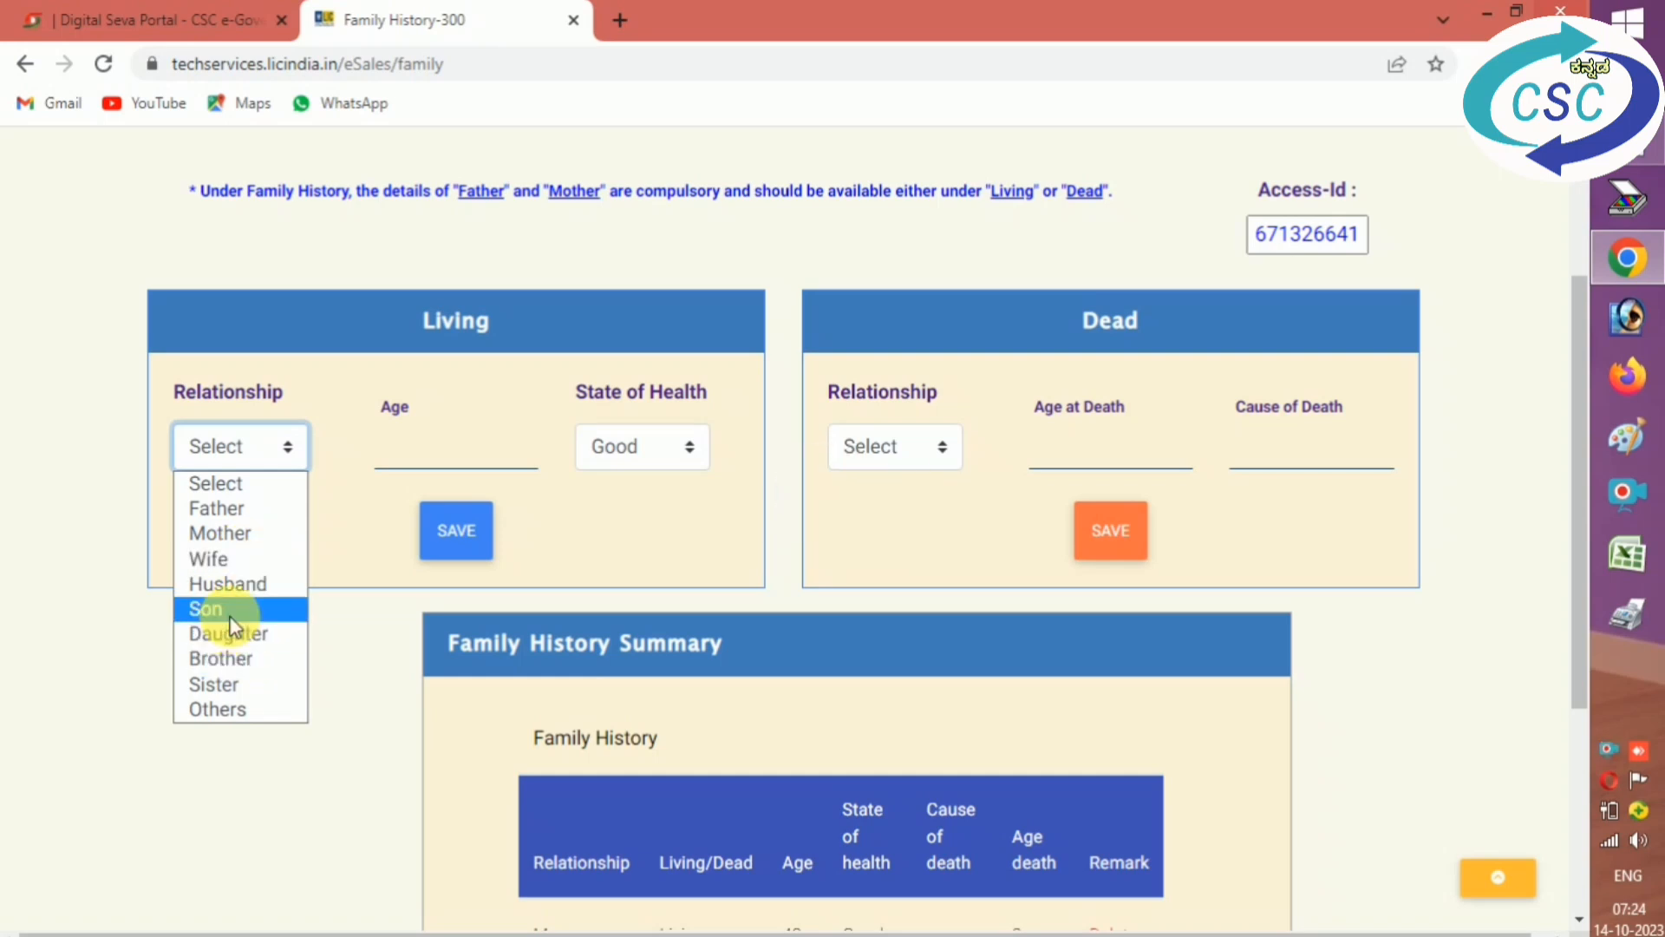
left_click(238, 658)
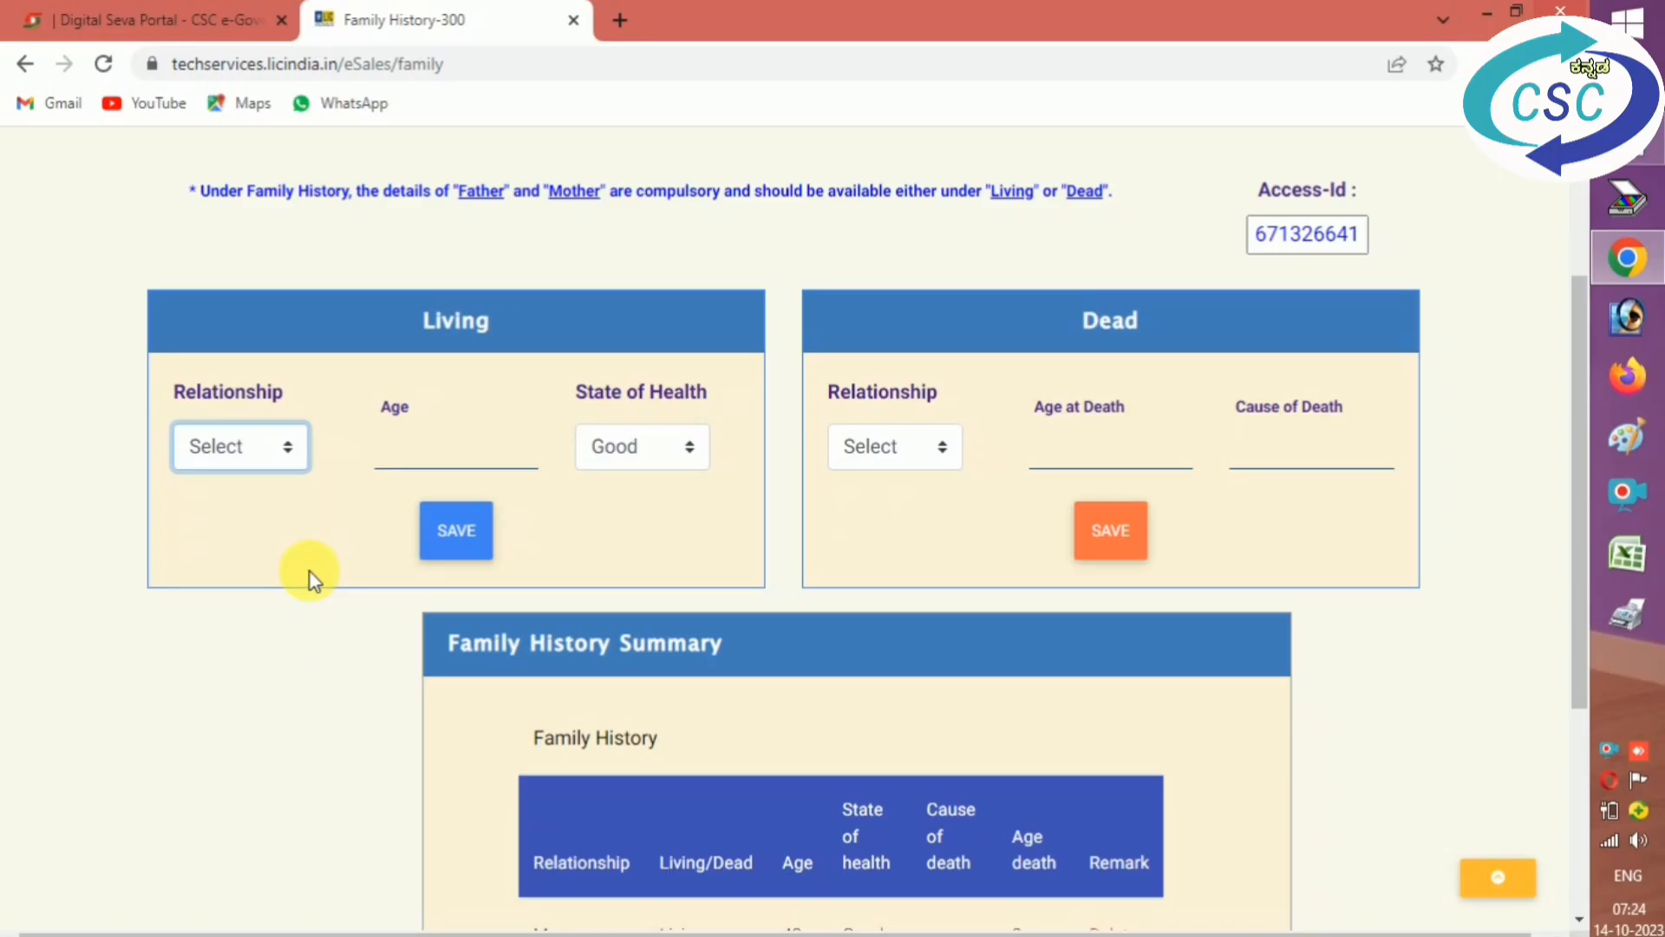
left_click(438, 466)
left_click(460, 599)
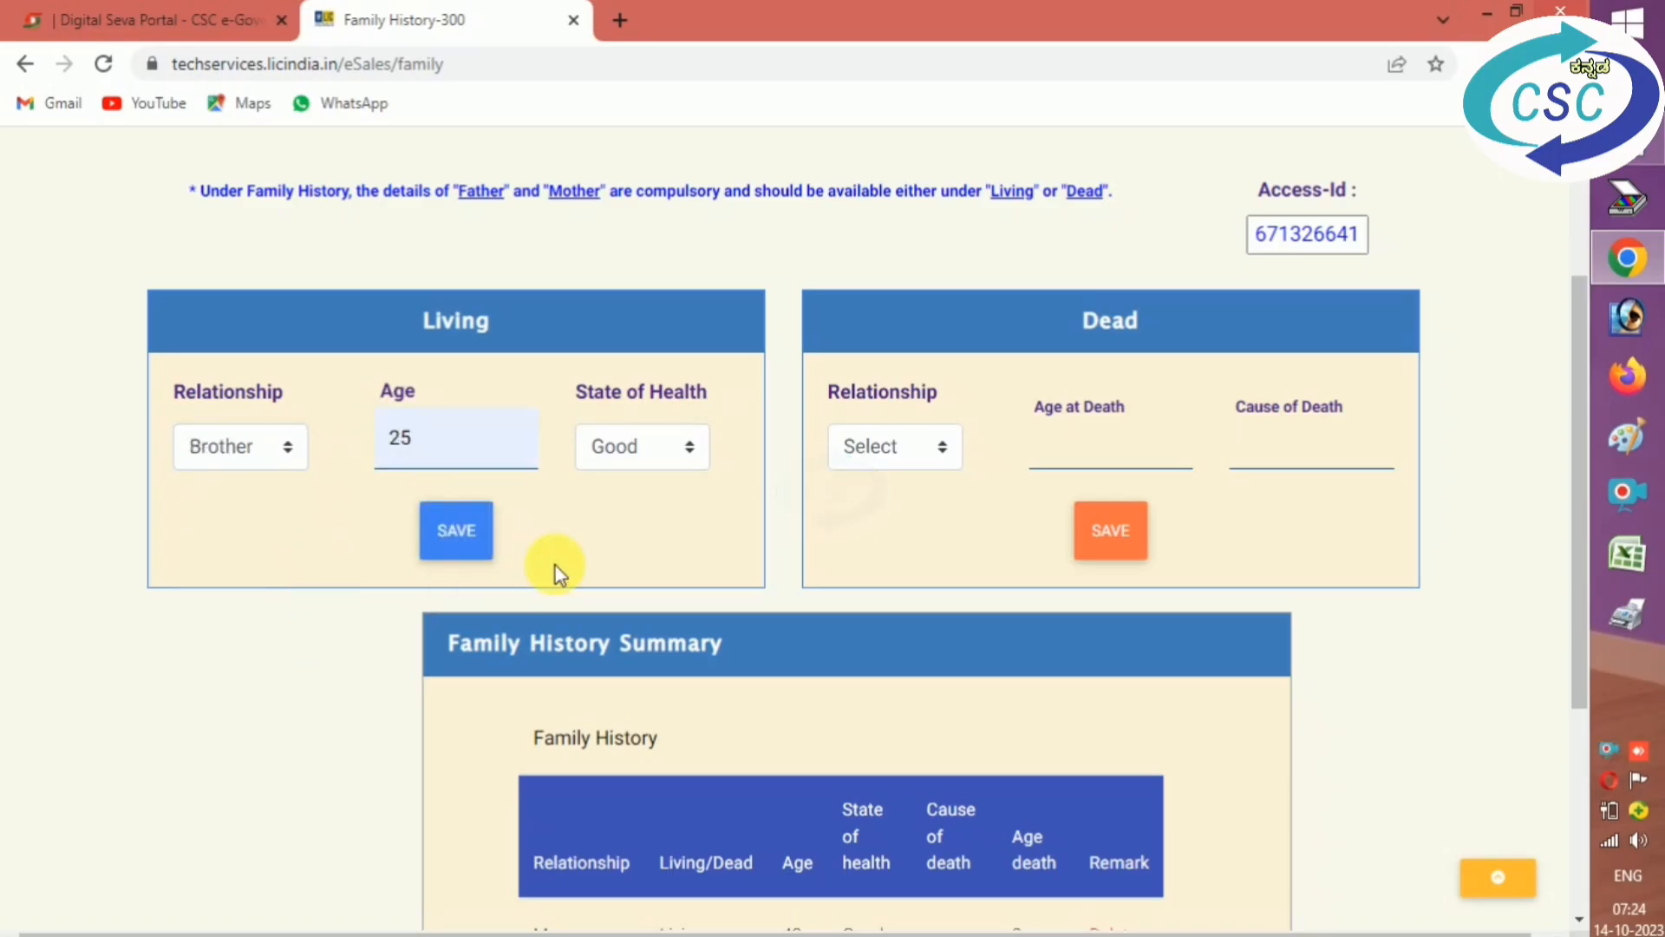
left_click(460, 531)
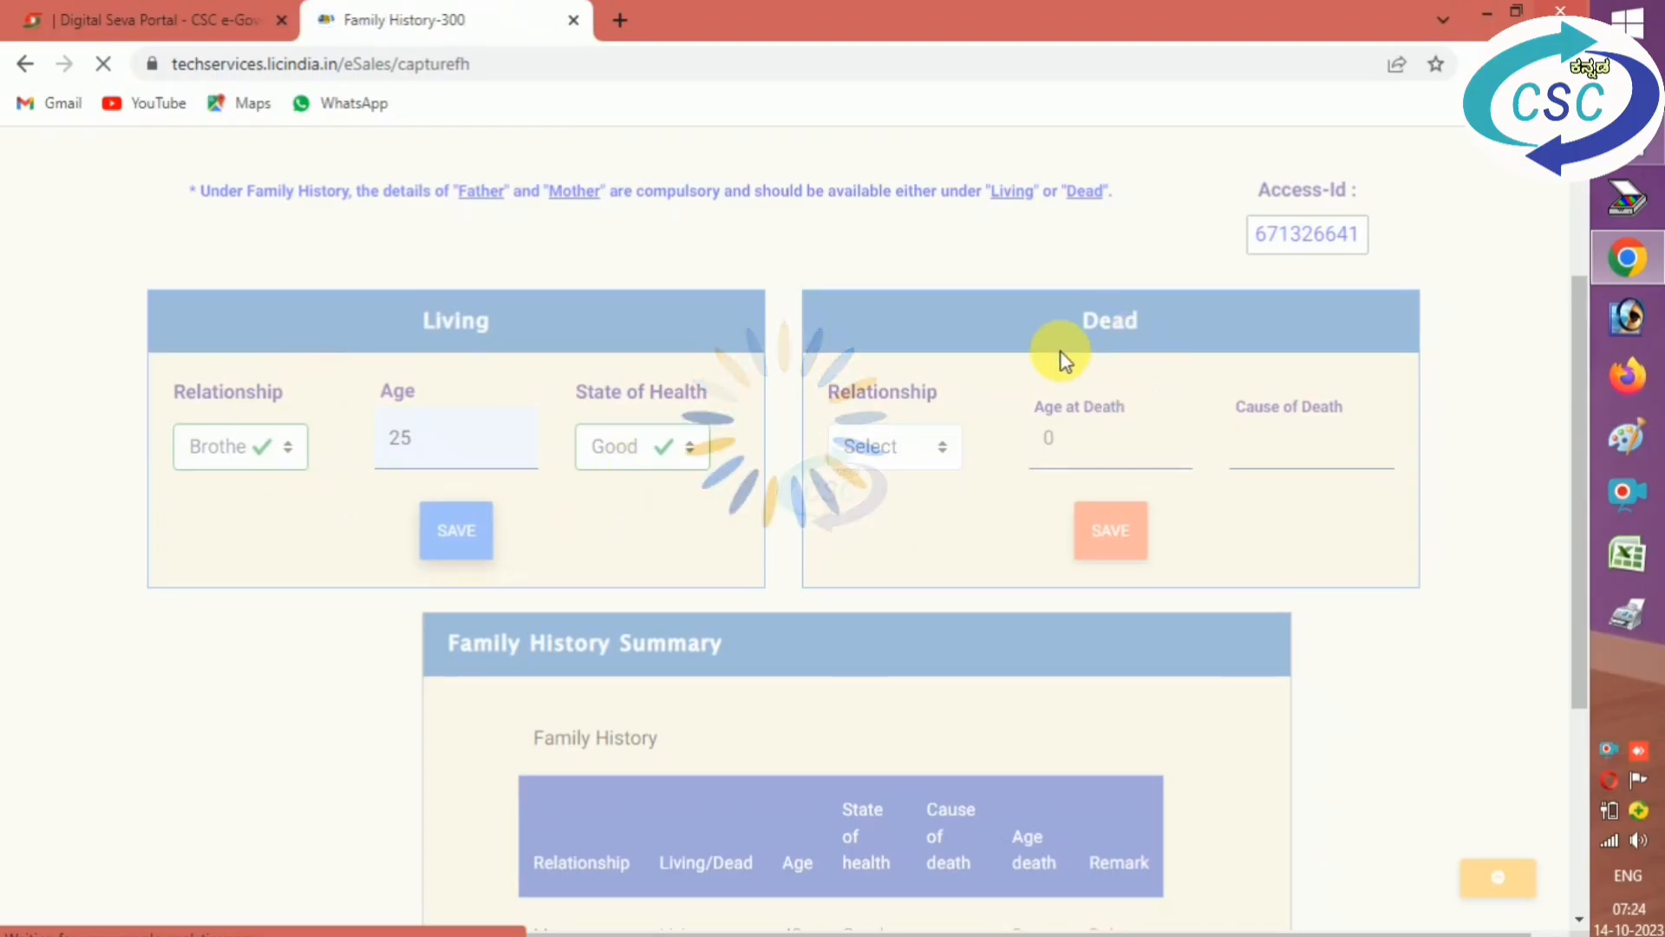
scroll(737, 659, "down", 4)
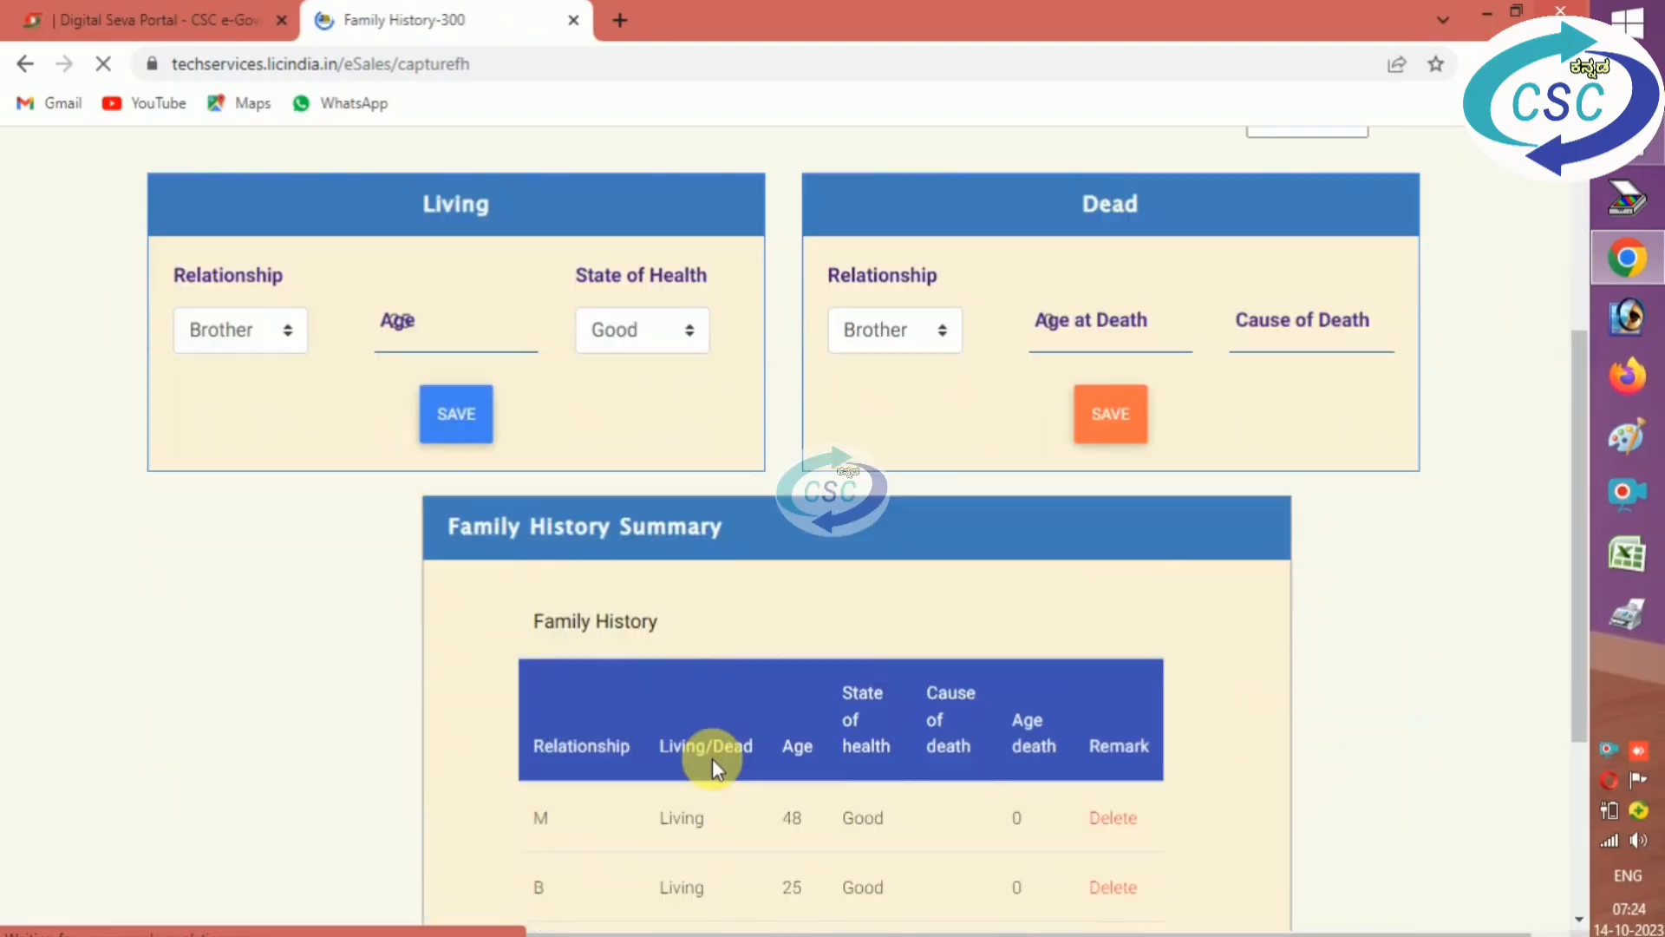
scroll(711, 759, "down", 1)
scroll(670, 610, "down", 1)
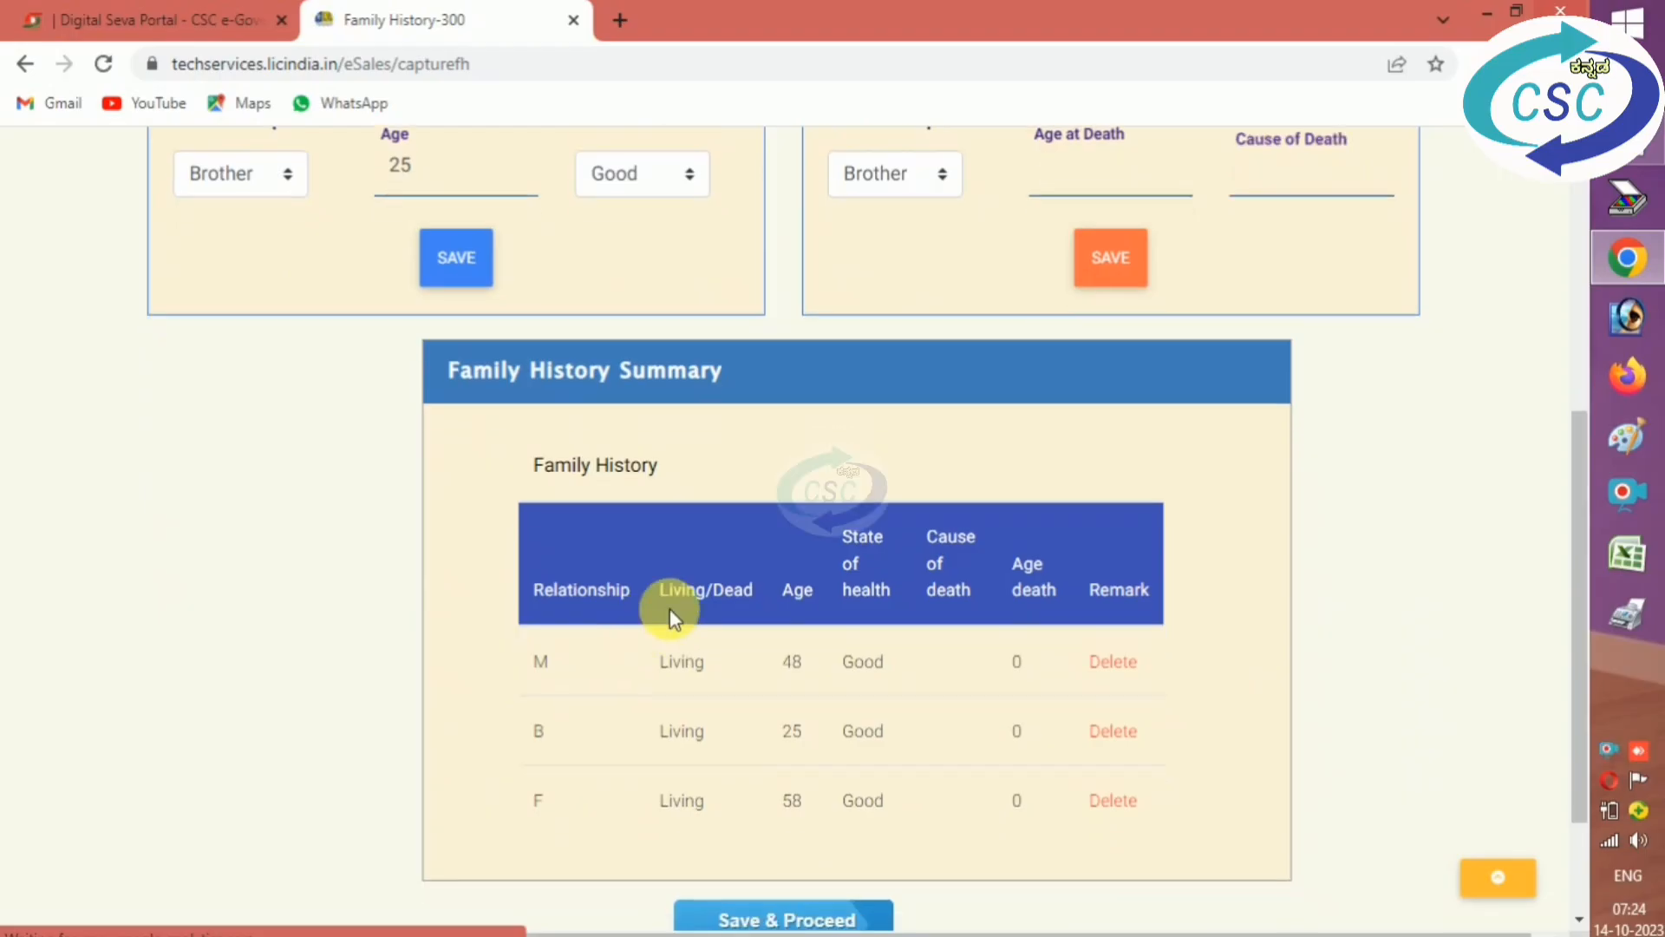
scroll(670, 607, "up", 3)
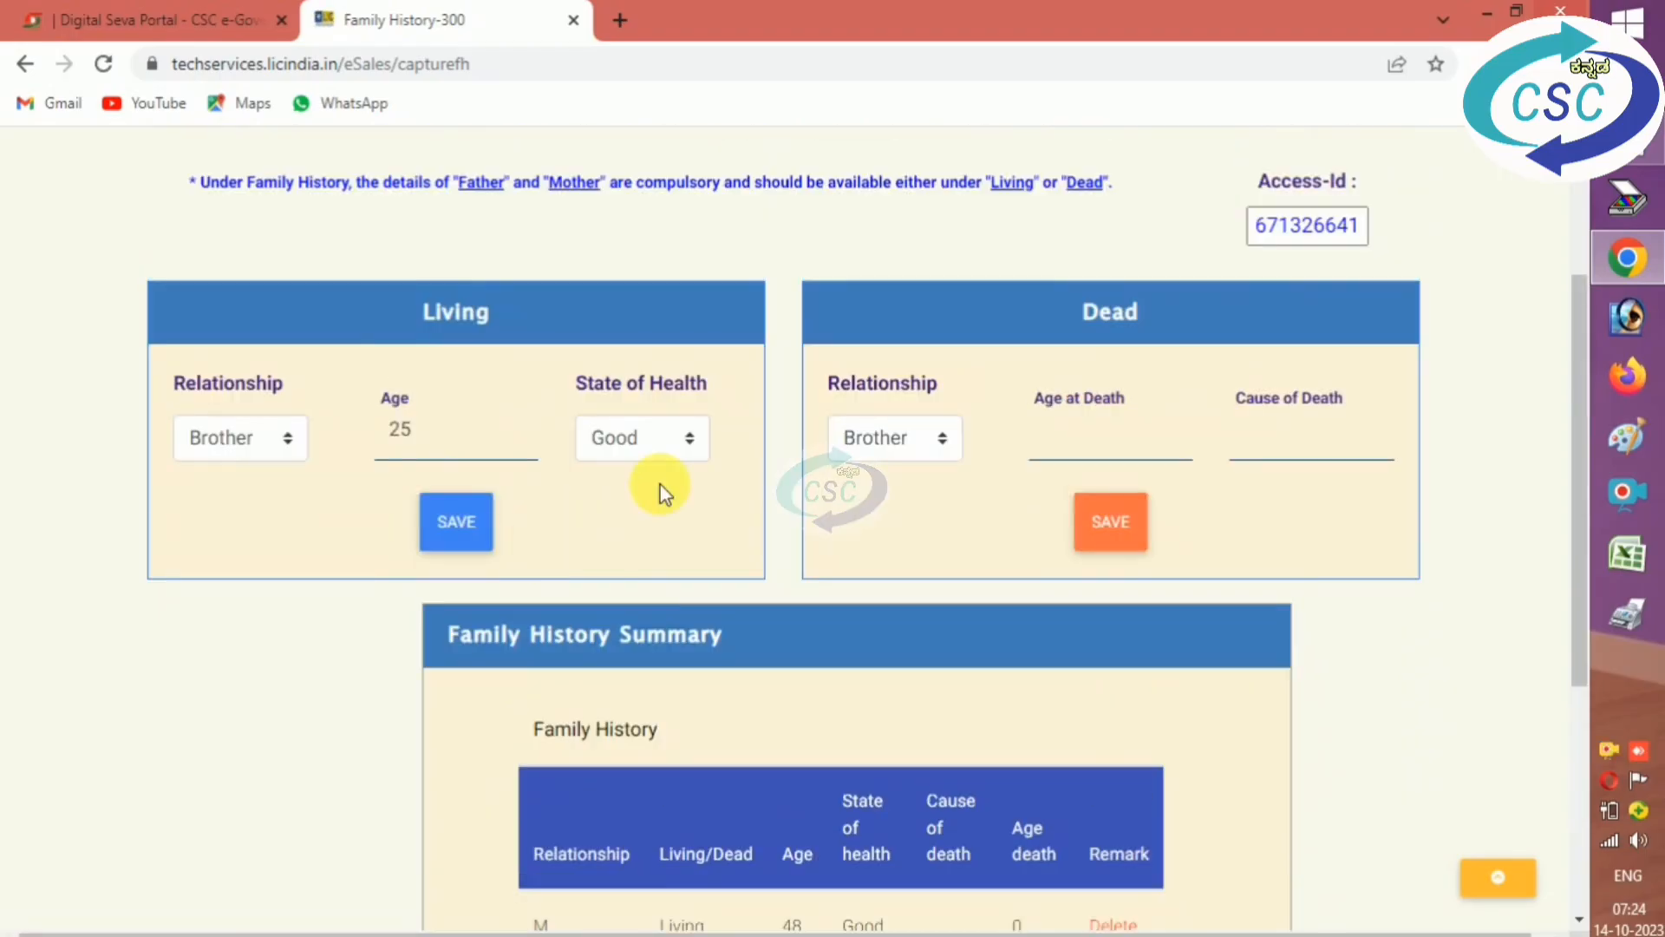
left_click(899, 443)
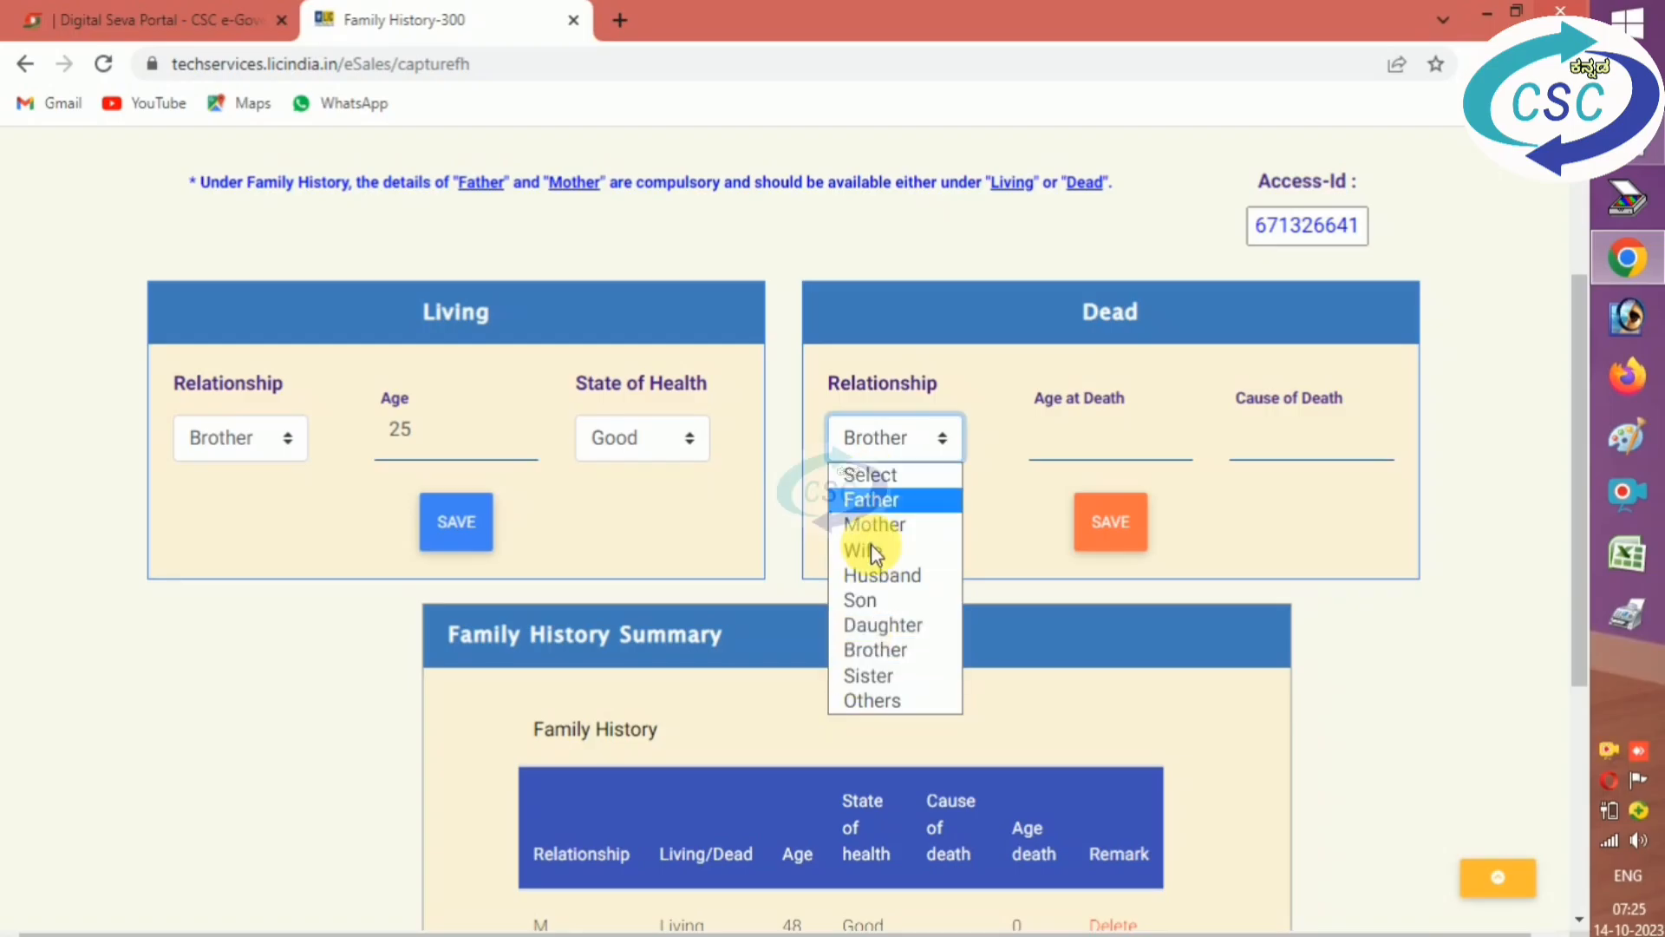
left_click(873, 501)
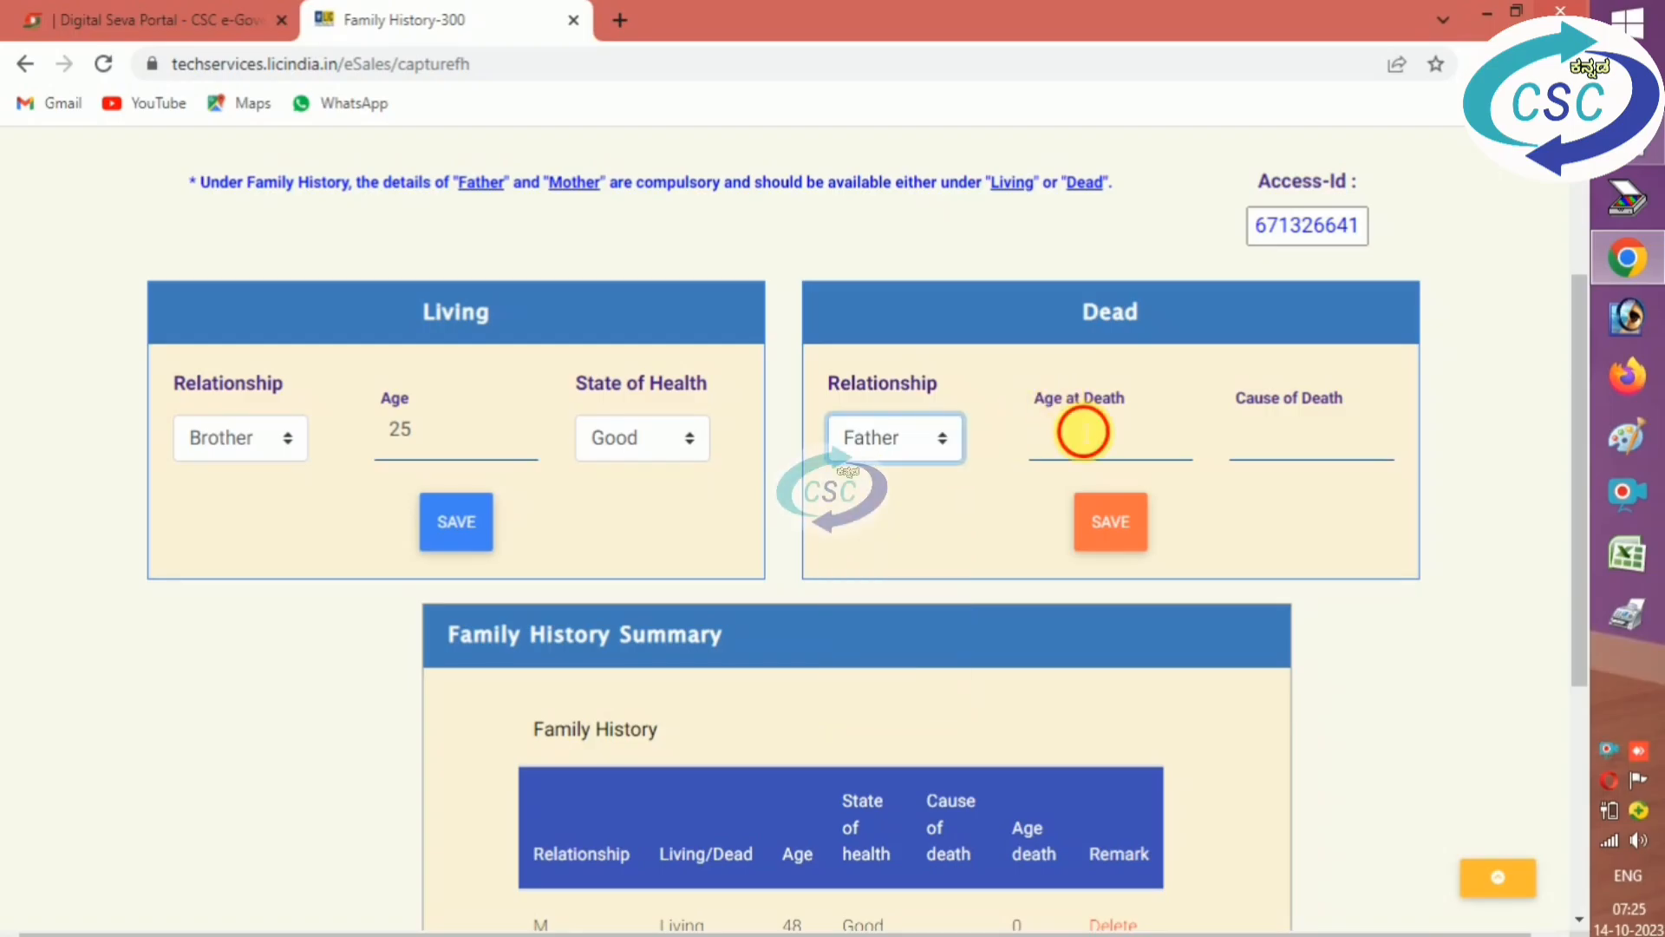
left_click(1083, 432)
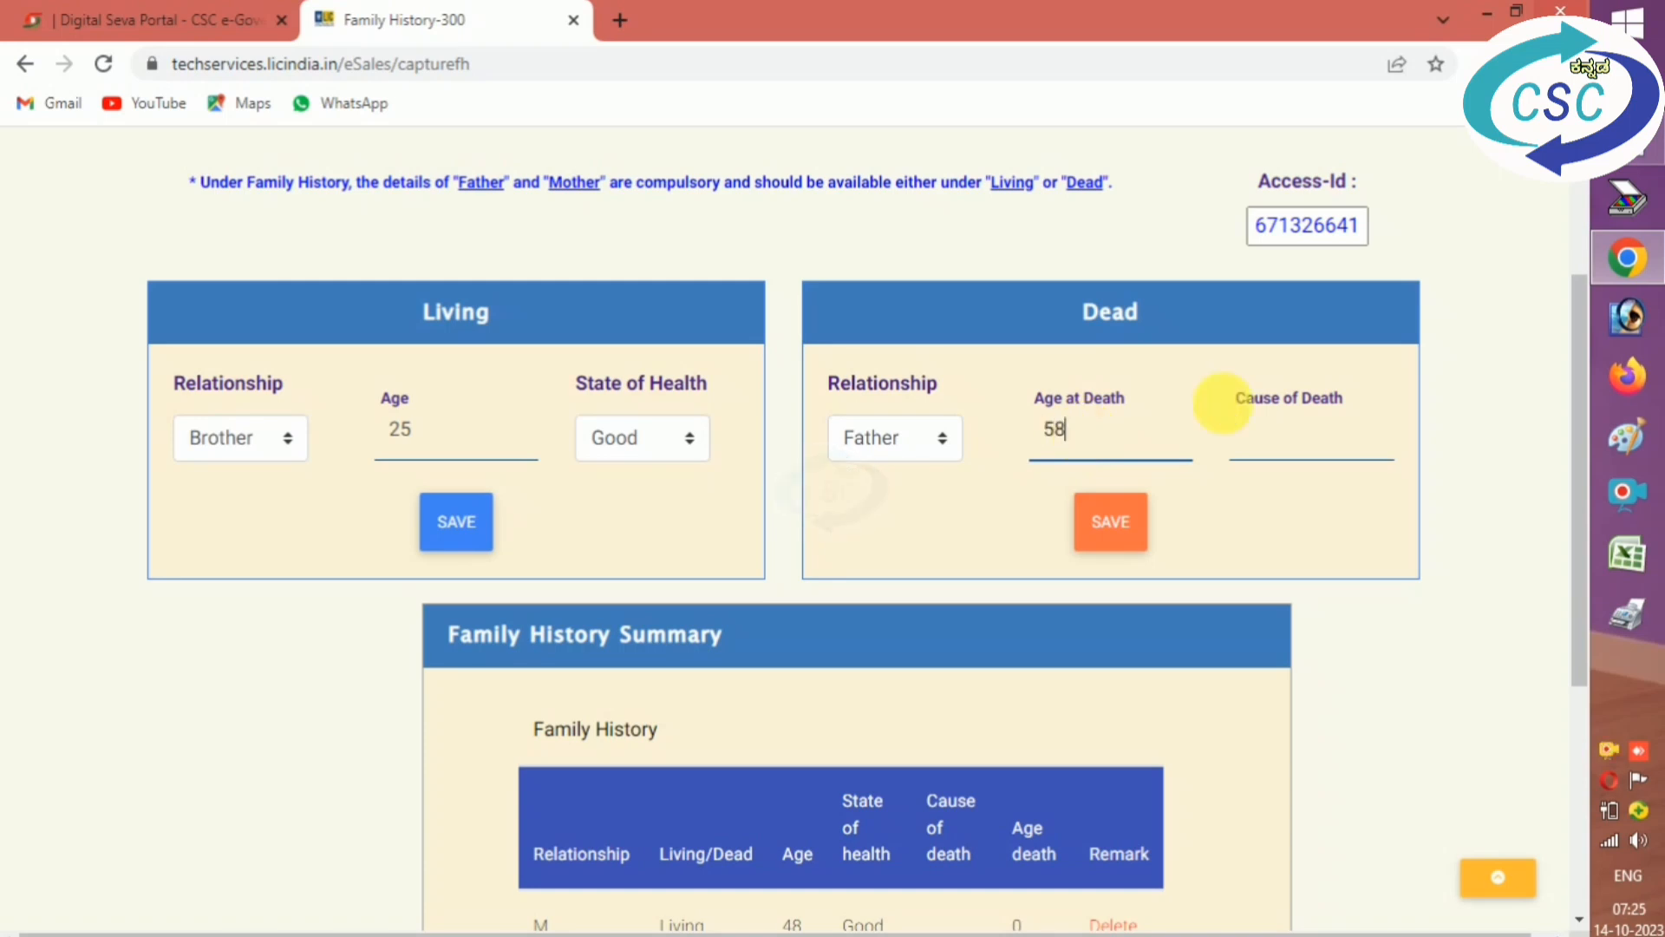
left_click(1275, 430)
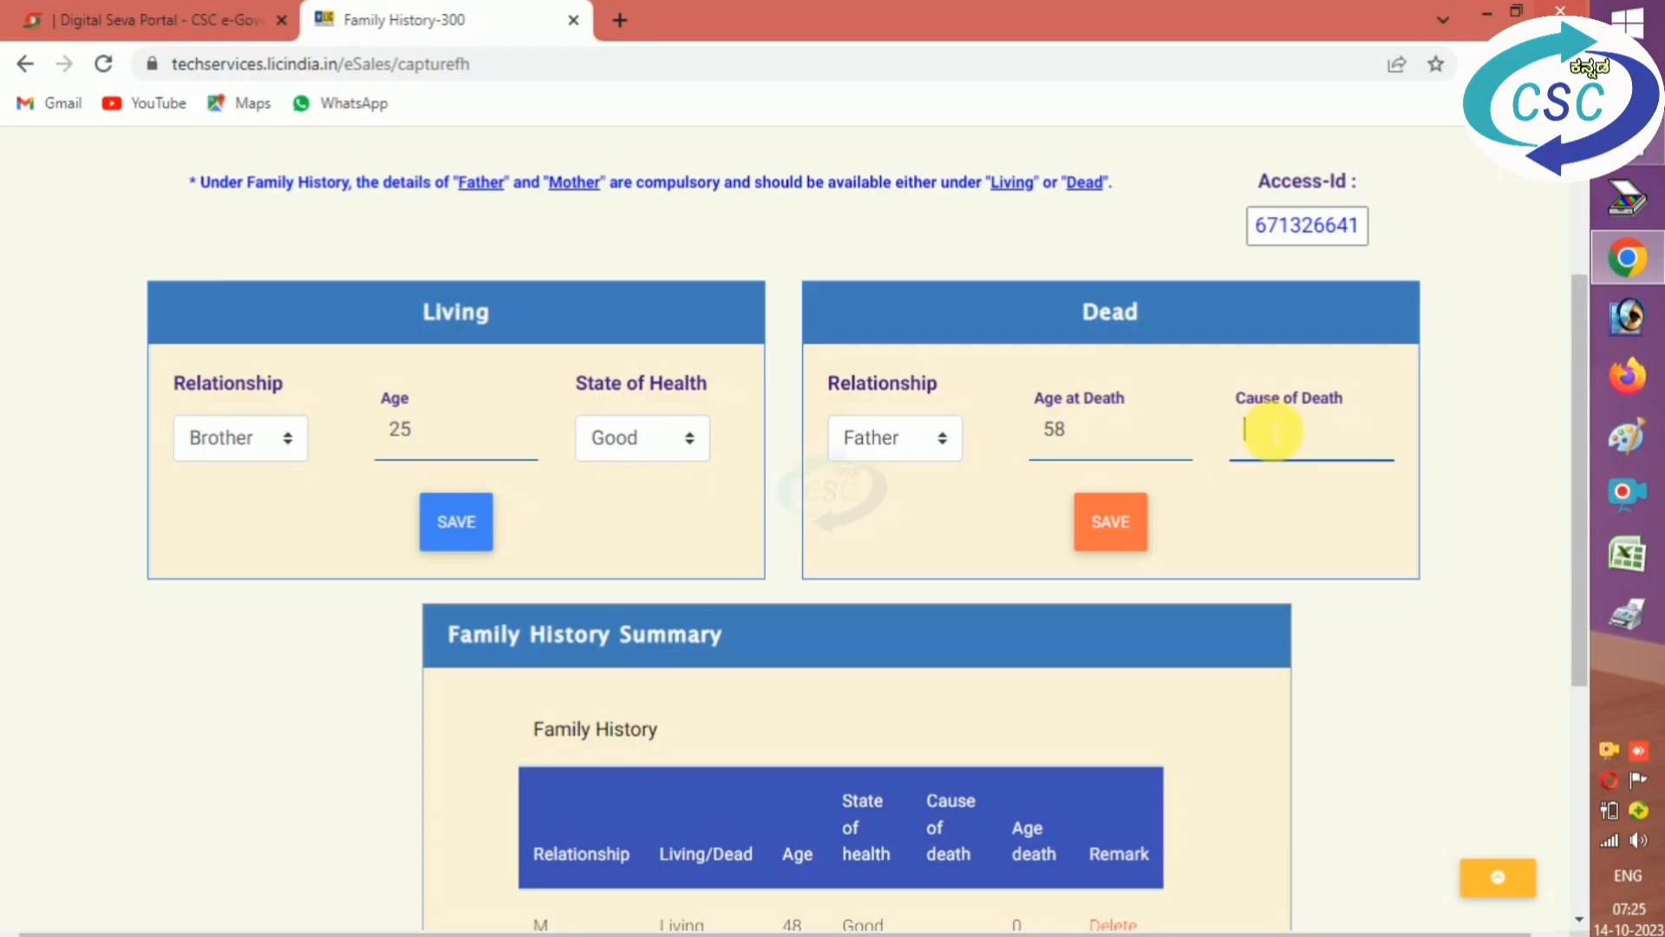
type("de")
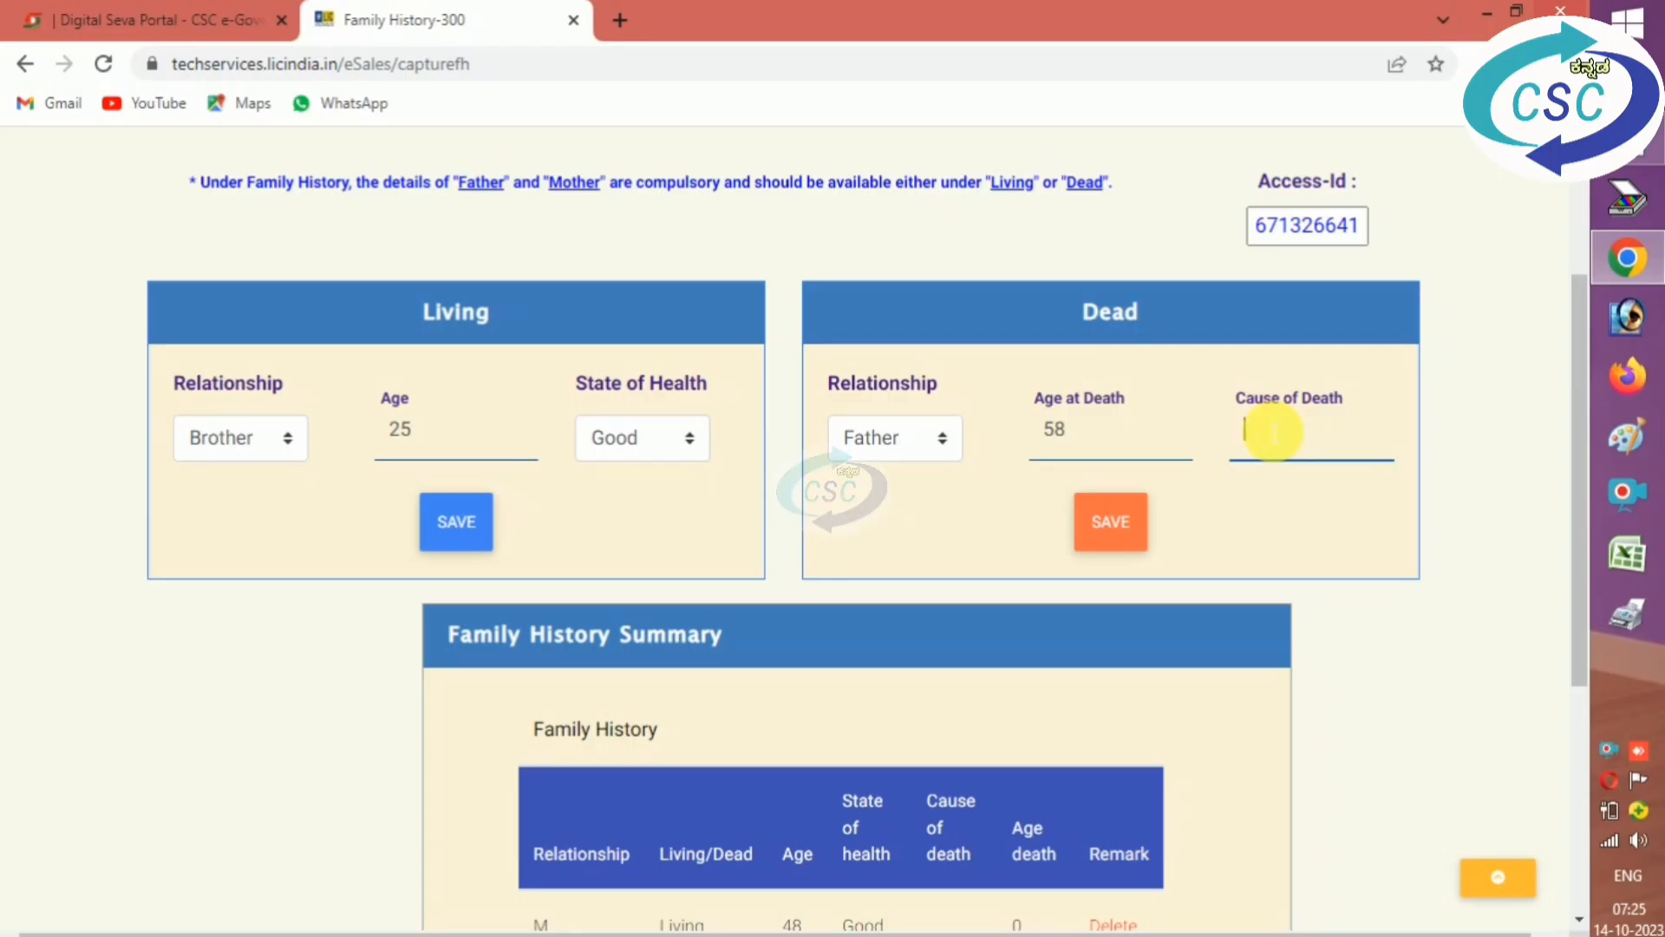
left_click_drag(1114, 430, 937, 459)
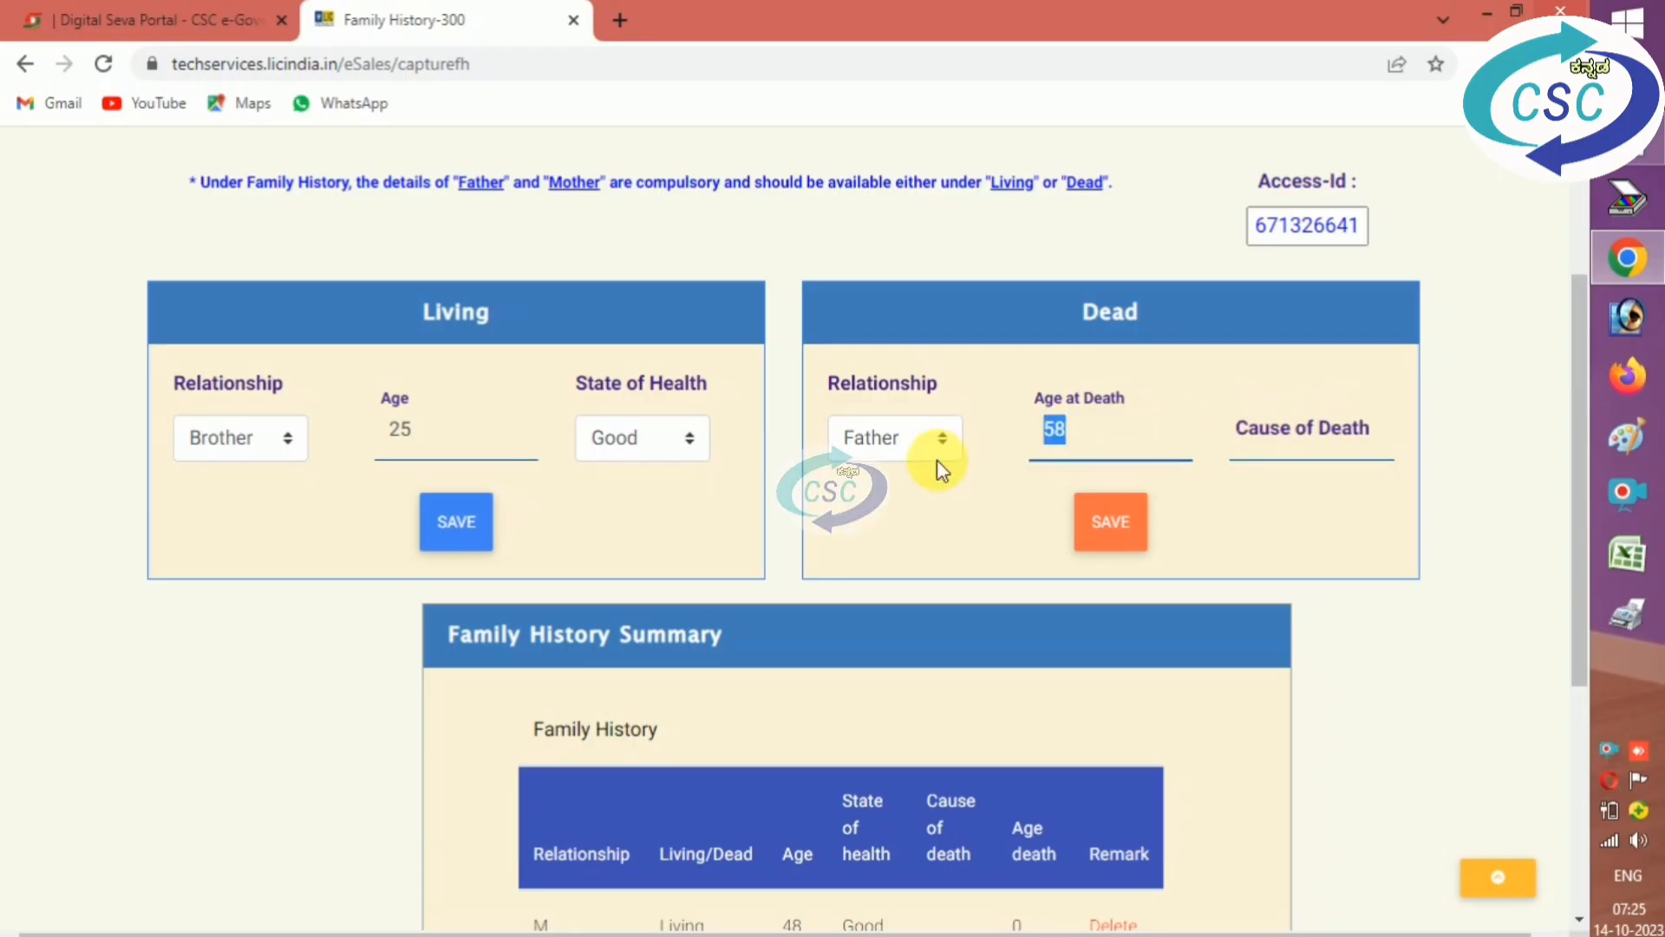
key("BackSpace")
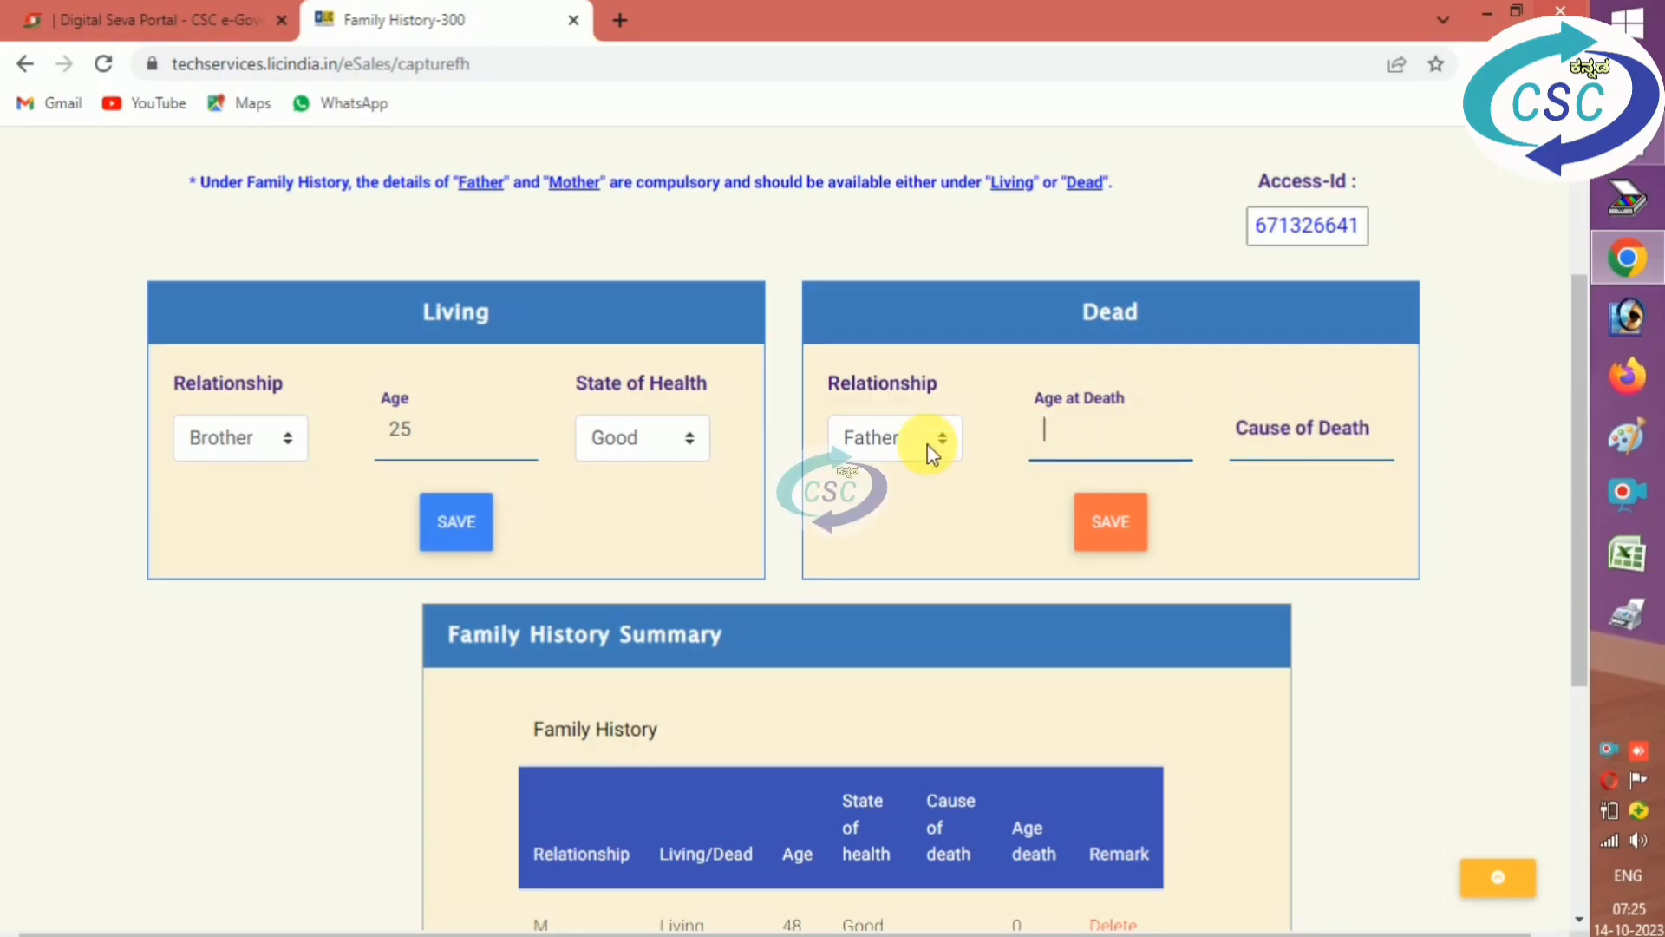
left_click(929, 446)
left_click(899, 477)
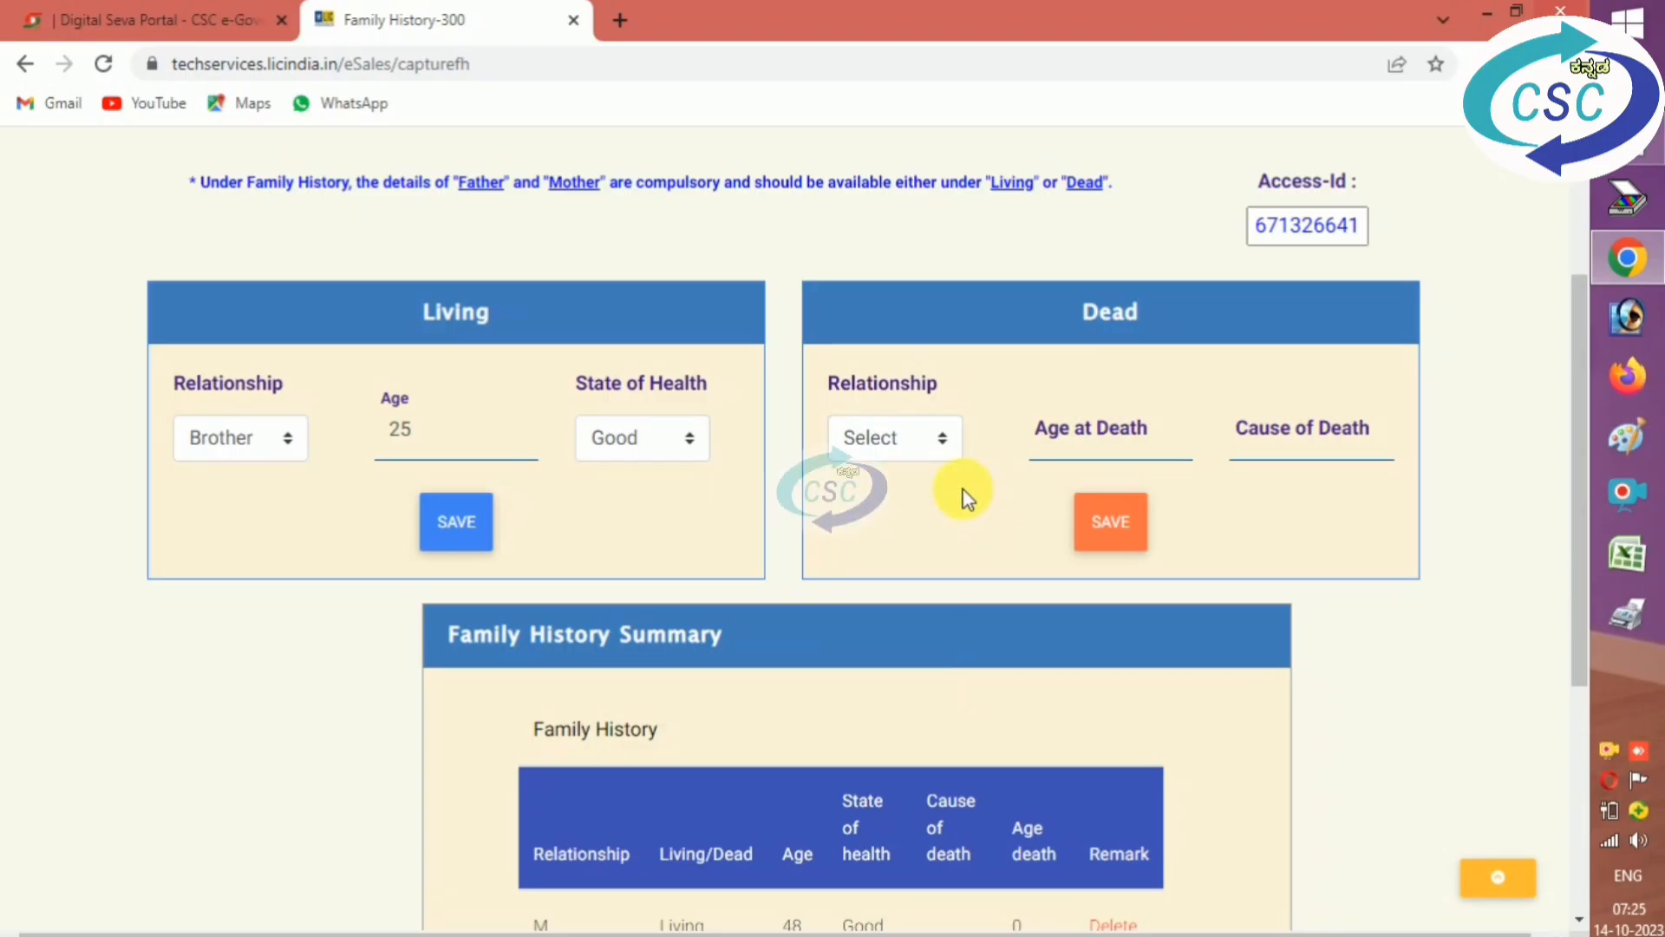
Save the family history to proceed, and answer No to the Habits question about alcohol, narcotics, other drugs and tobacco.
scroll(373, 391, "down", 5)
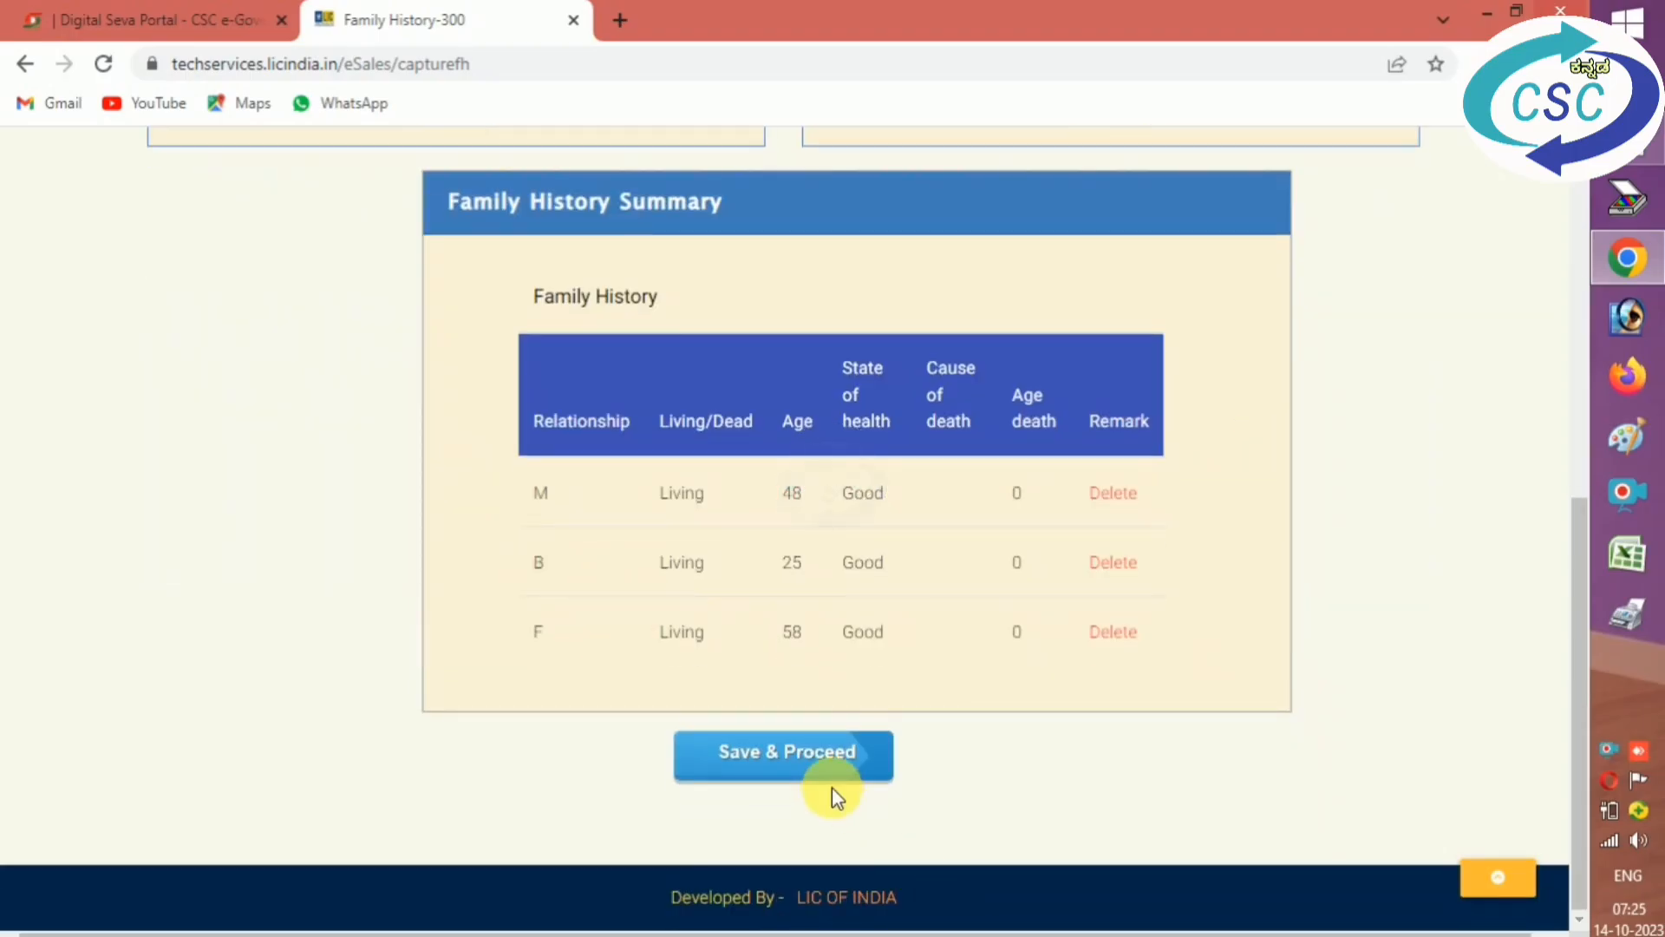
left_click(831, 759)
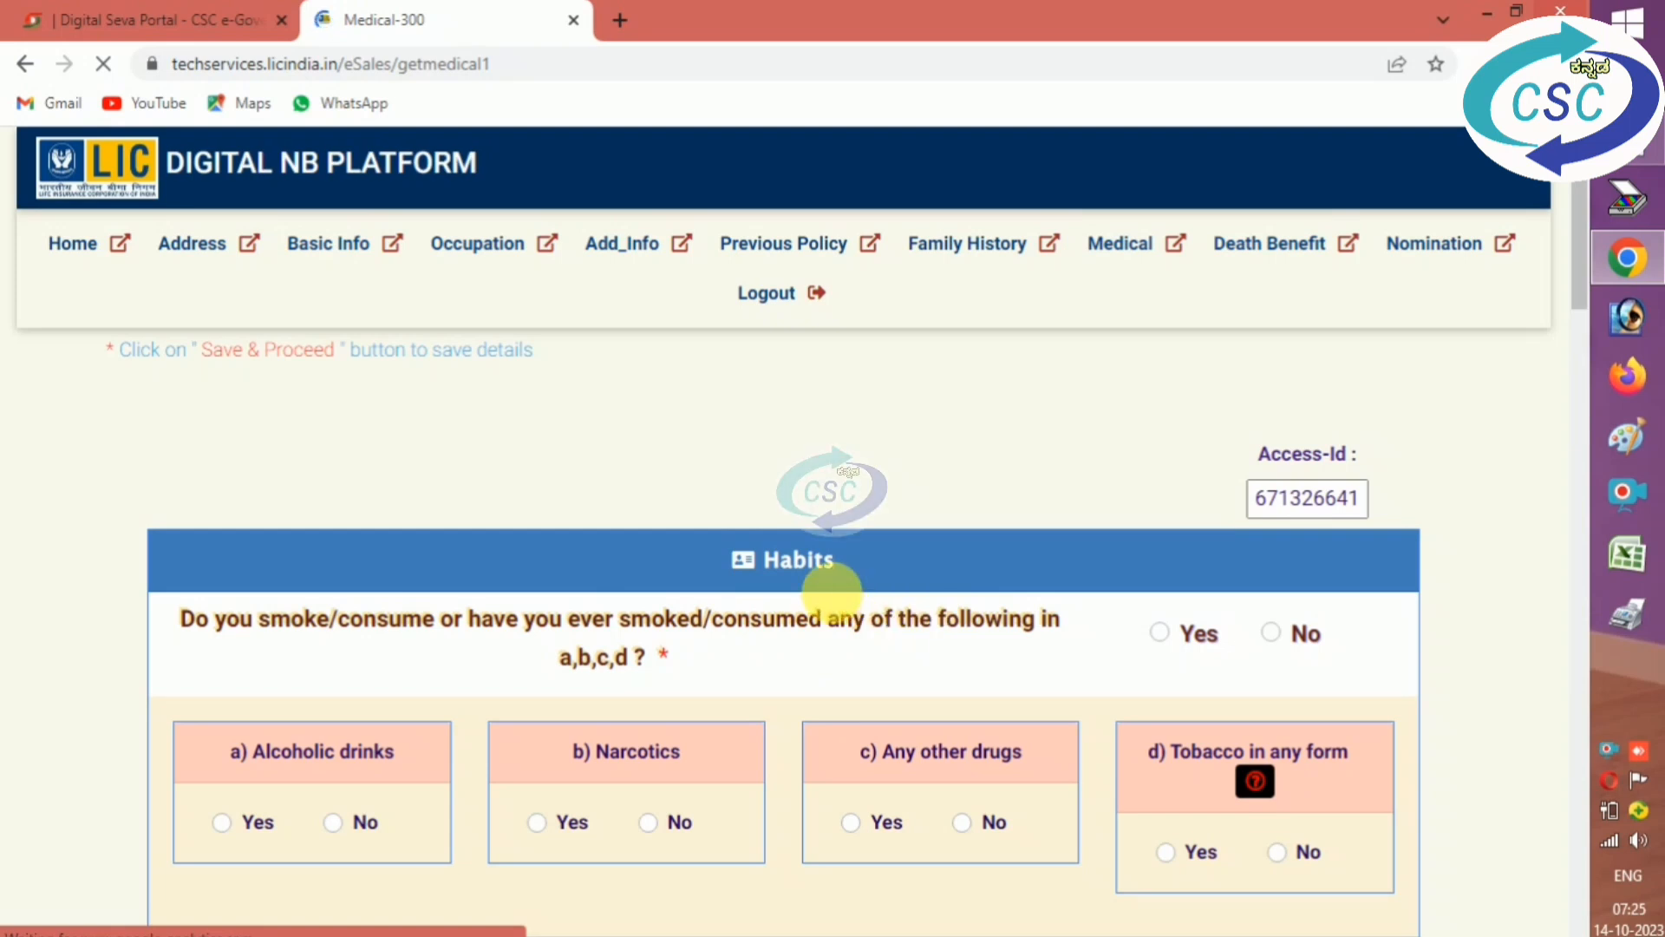
scroll(738, 547, "down", 1)
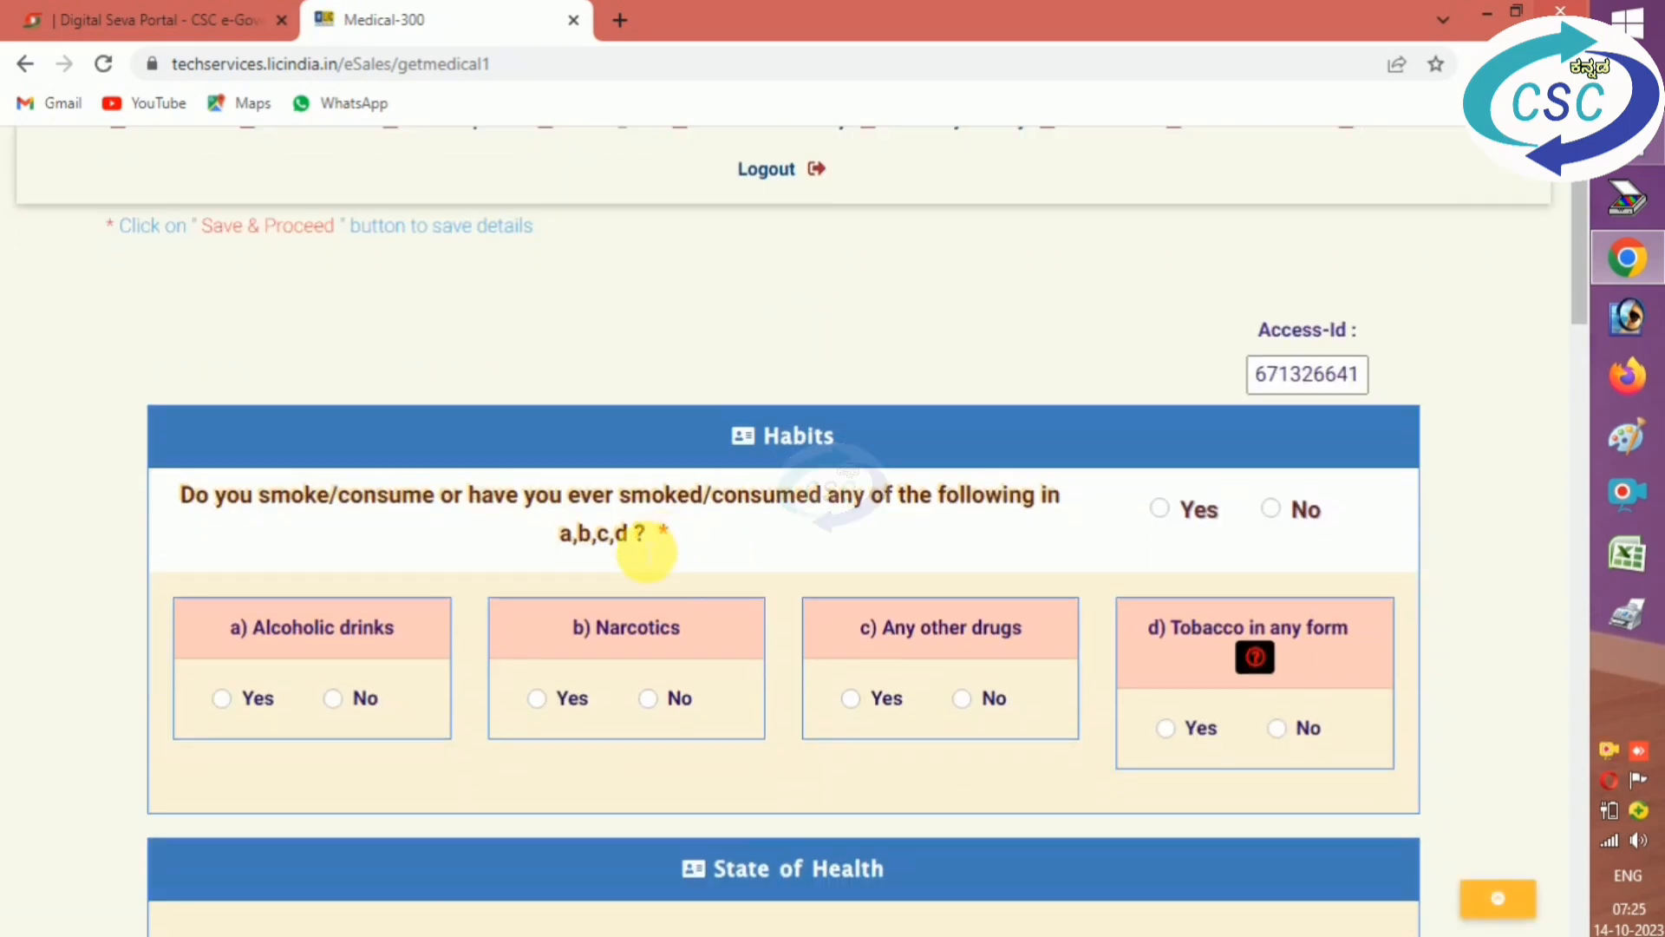
left_click_drag(640, 540, 520, 550)
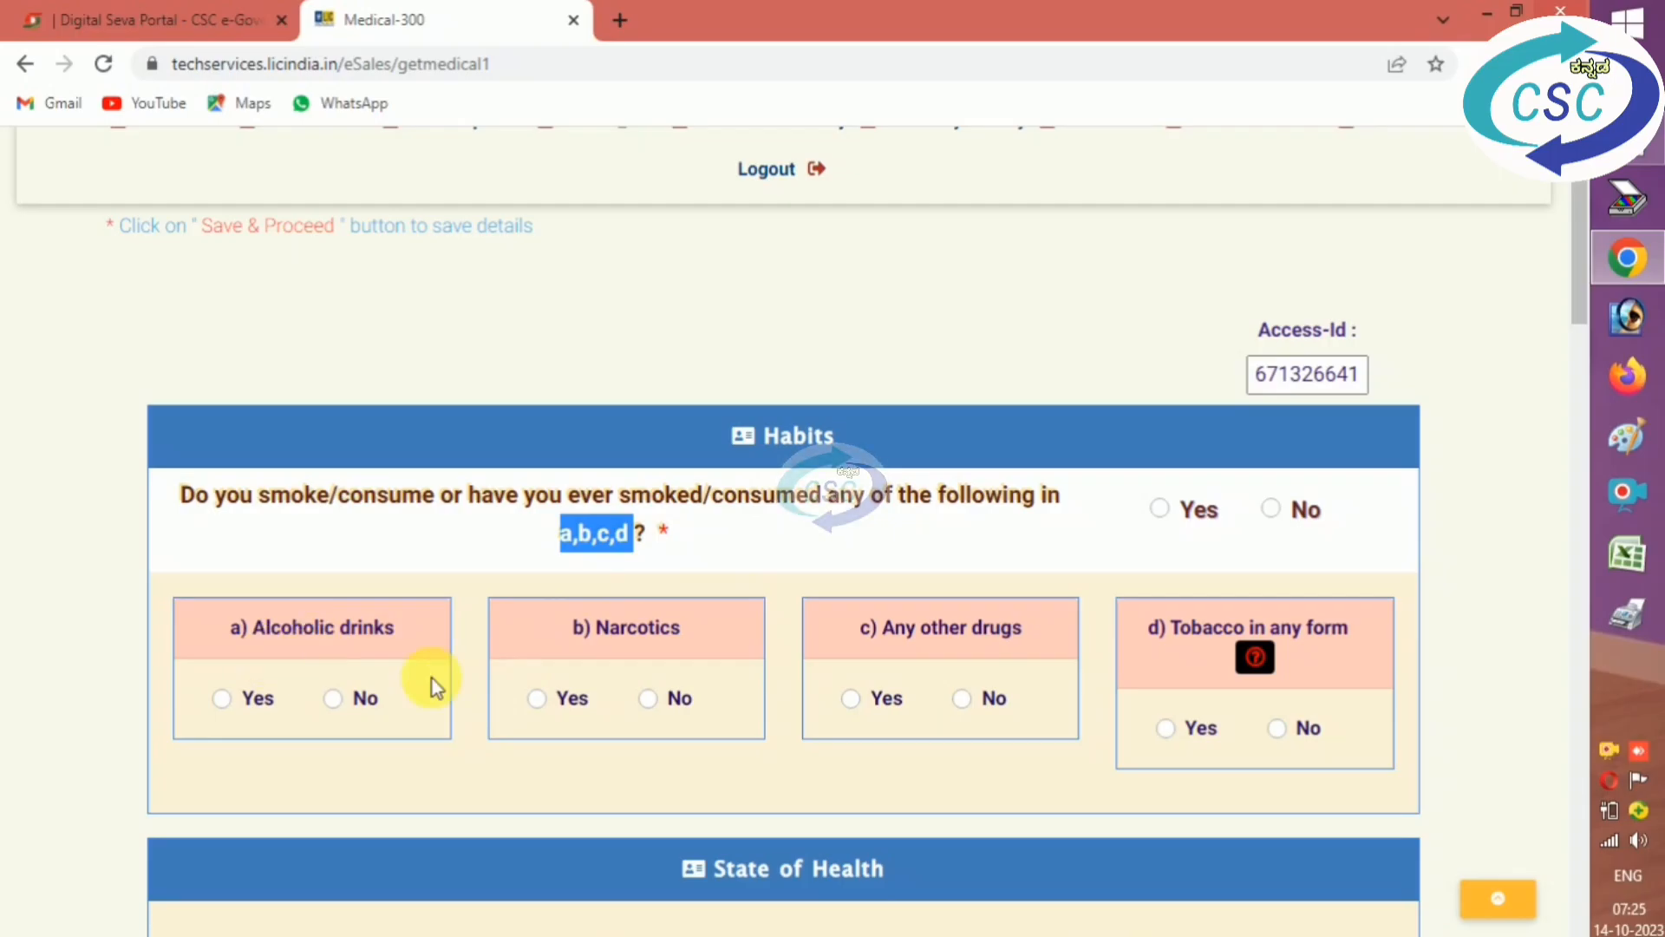
left_click(1271, 510)
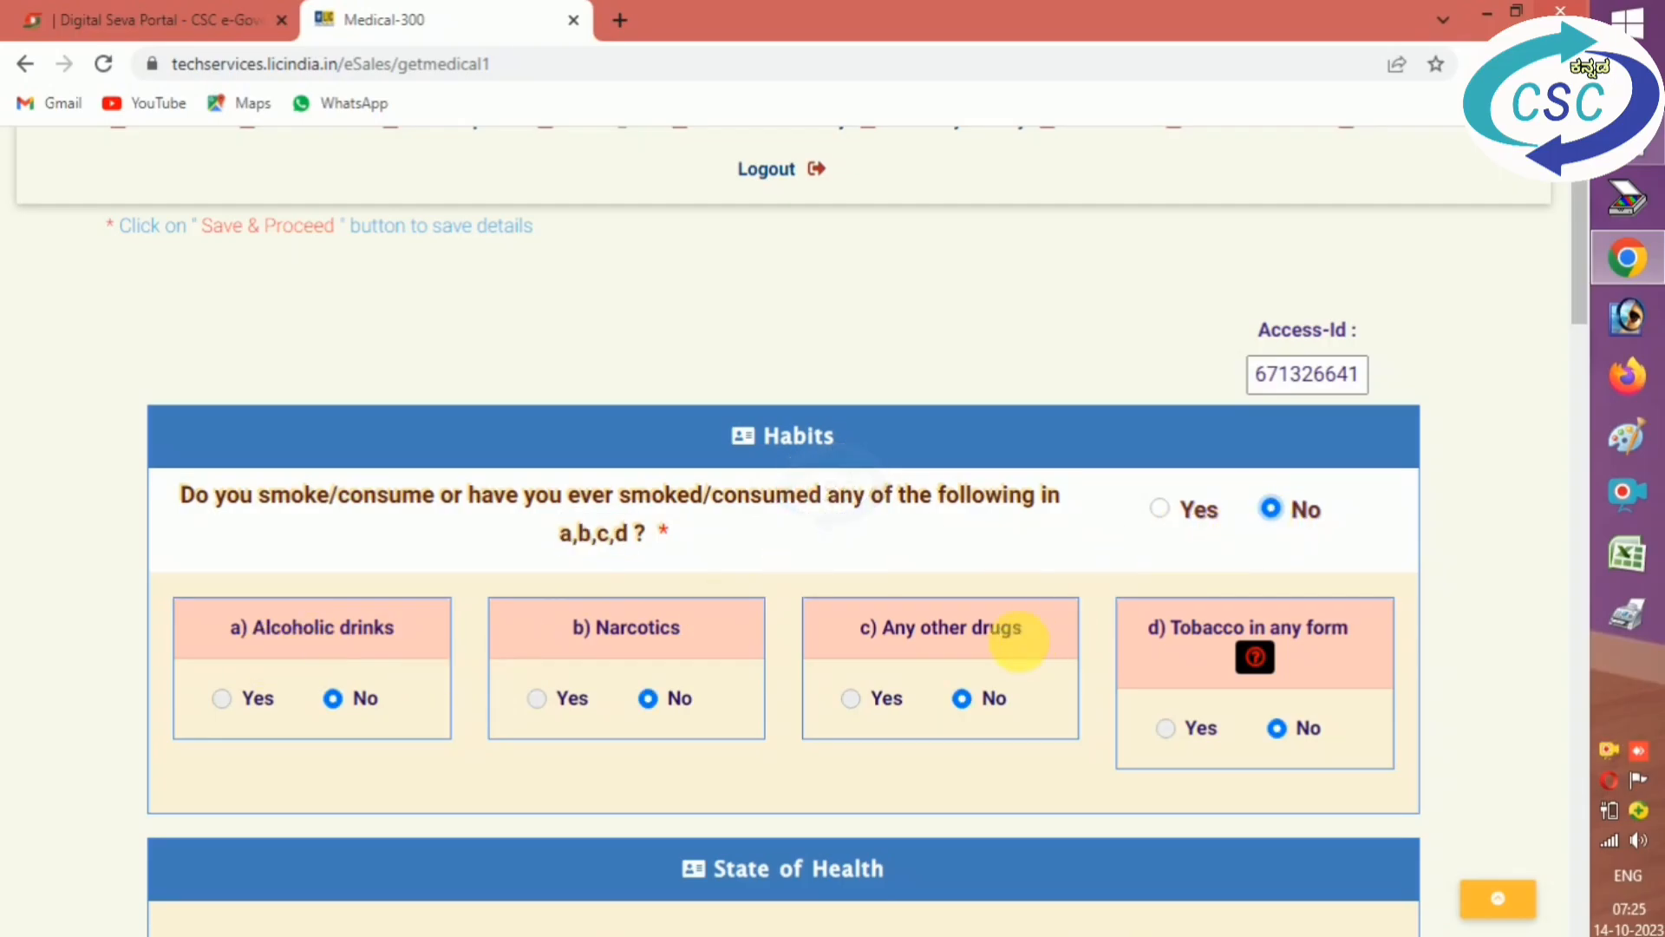
Fill in the State of Health section with a height of 160 cm and a weight of 60 kg.
scroll(1006, 659, "down", 4)
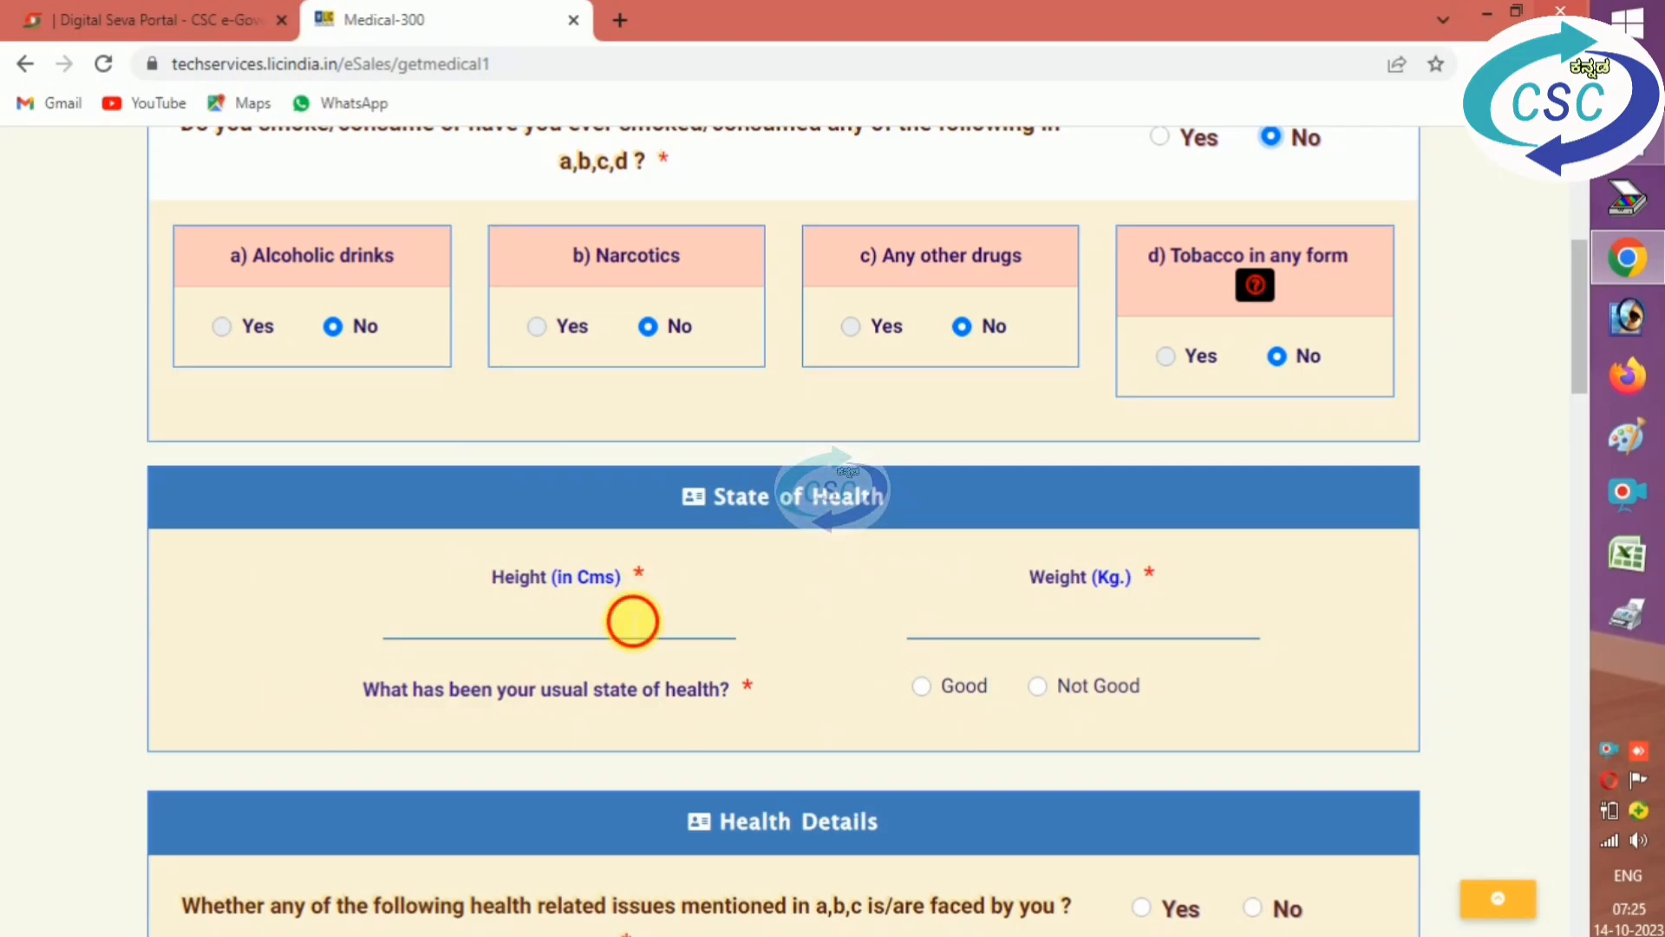
left_click(633, 621)
left_click(659, 623)
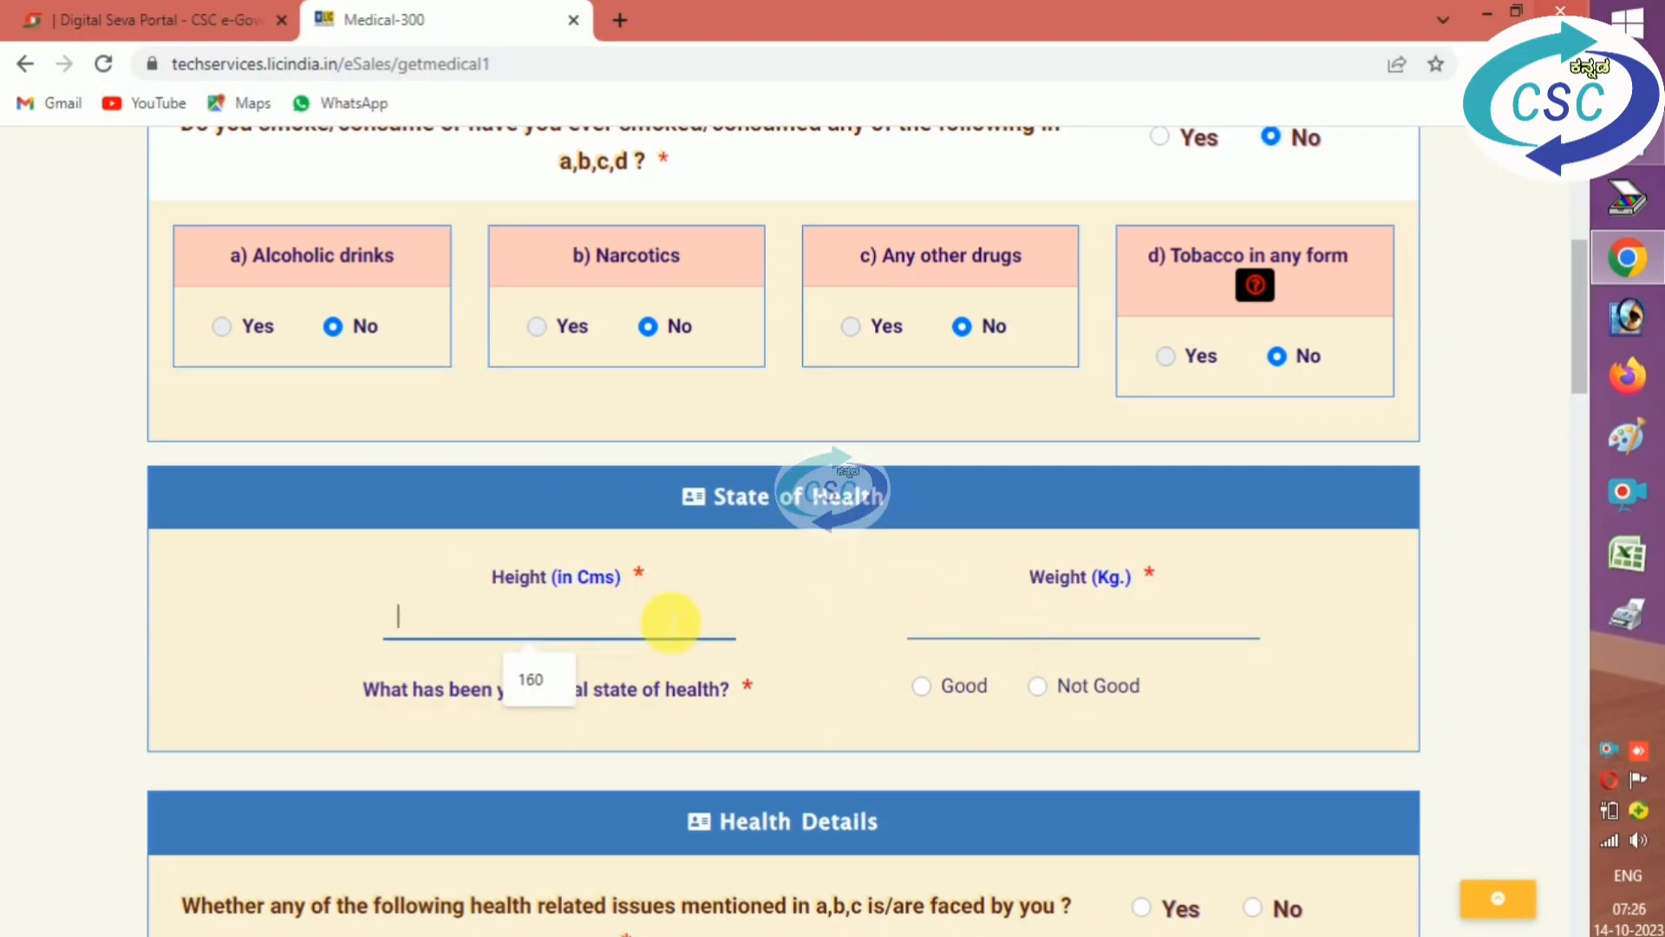
left_click(531, 682)
left_click(1006, 626)
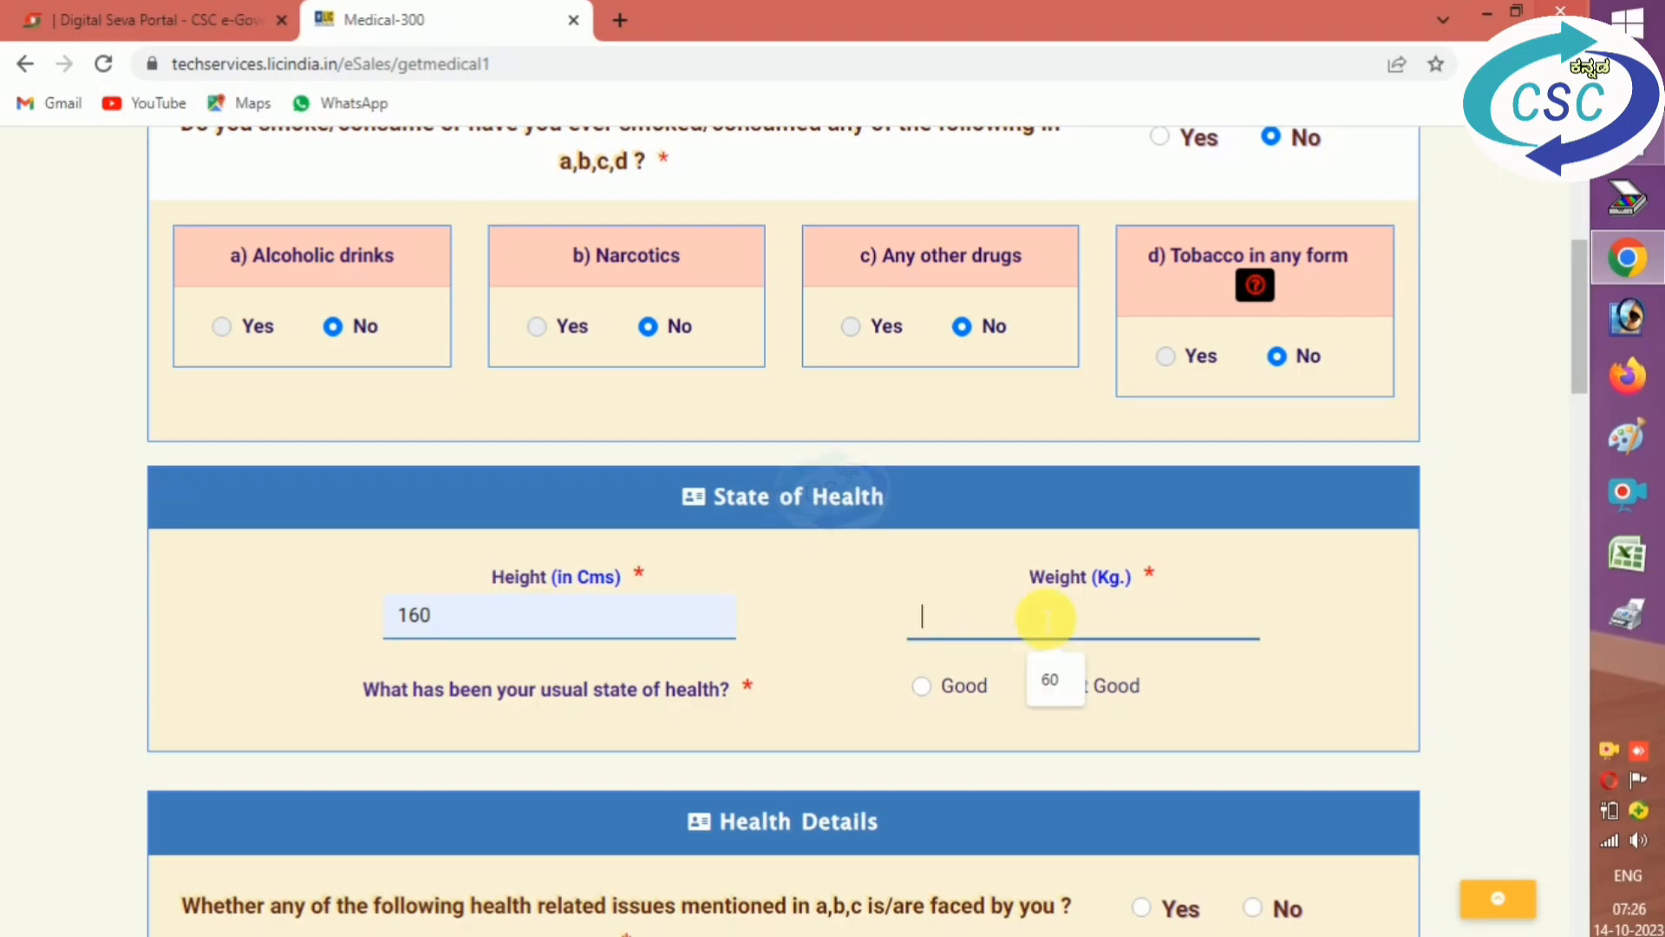
left_click(1056, 680)
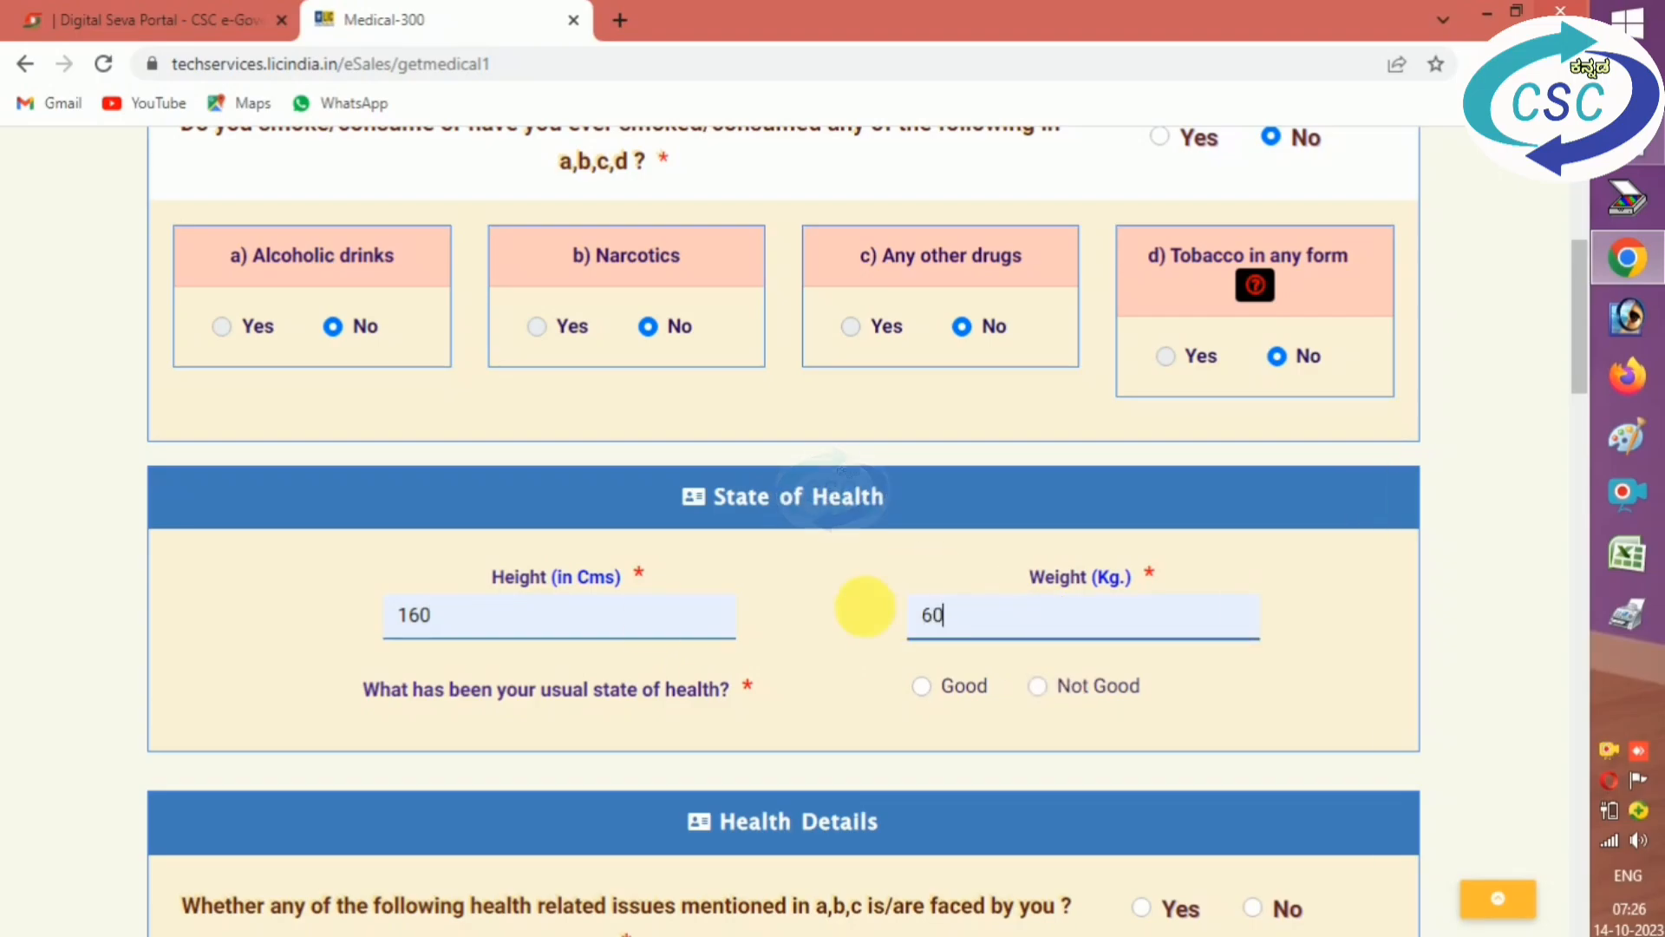
Search Google for "convert feet to cm" in a new browser tab and clear the foot value in the converter.
left_click(623, 19)
left_click(618, 64)
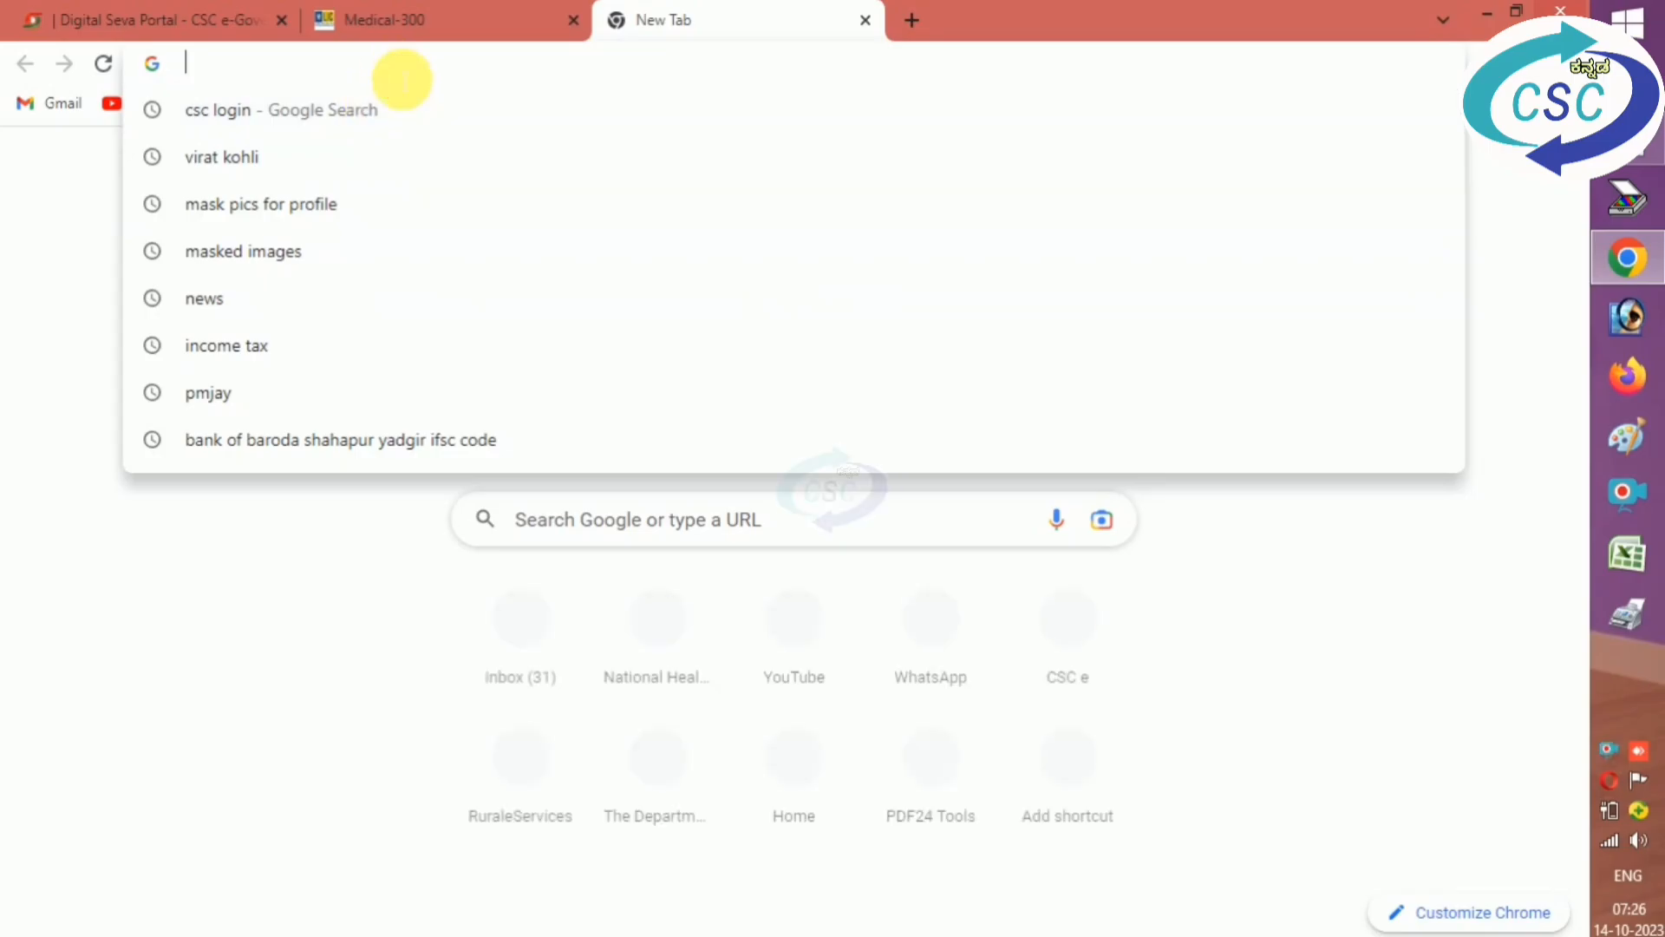
type("co")
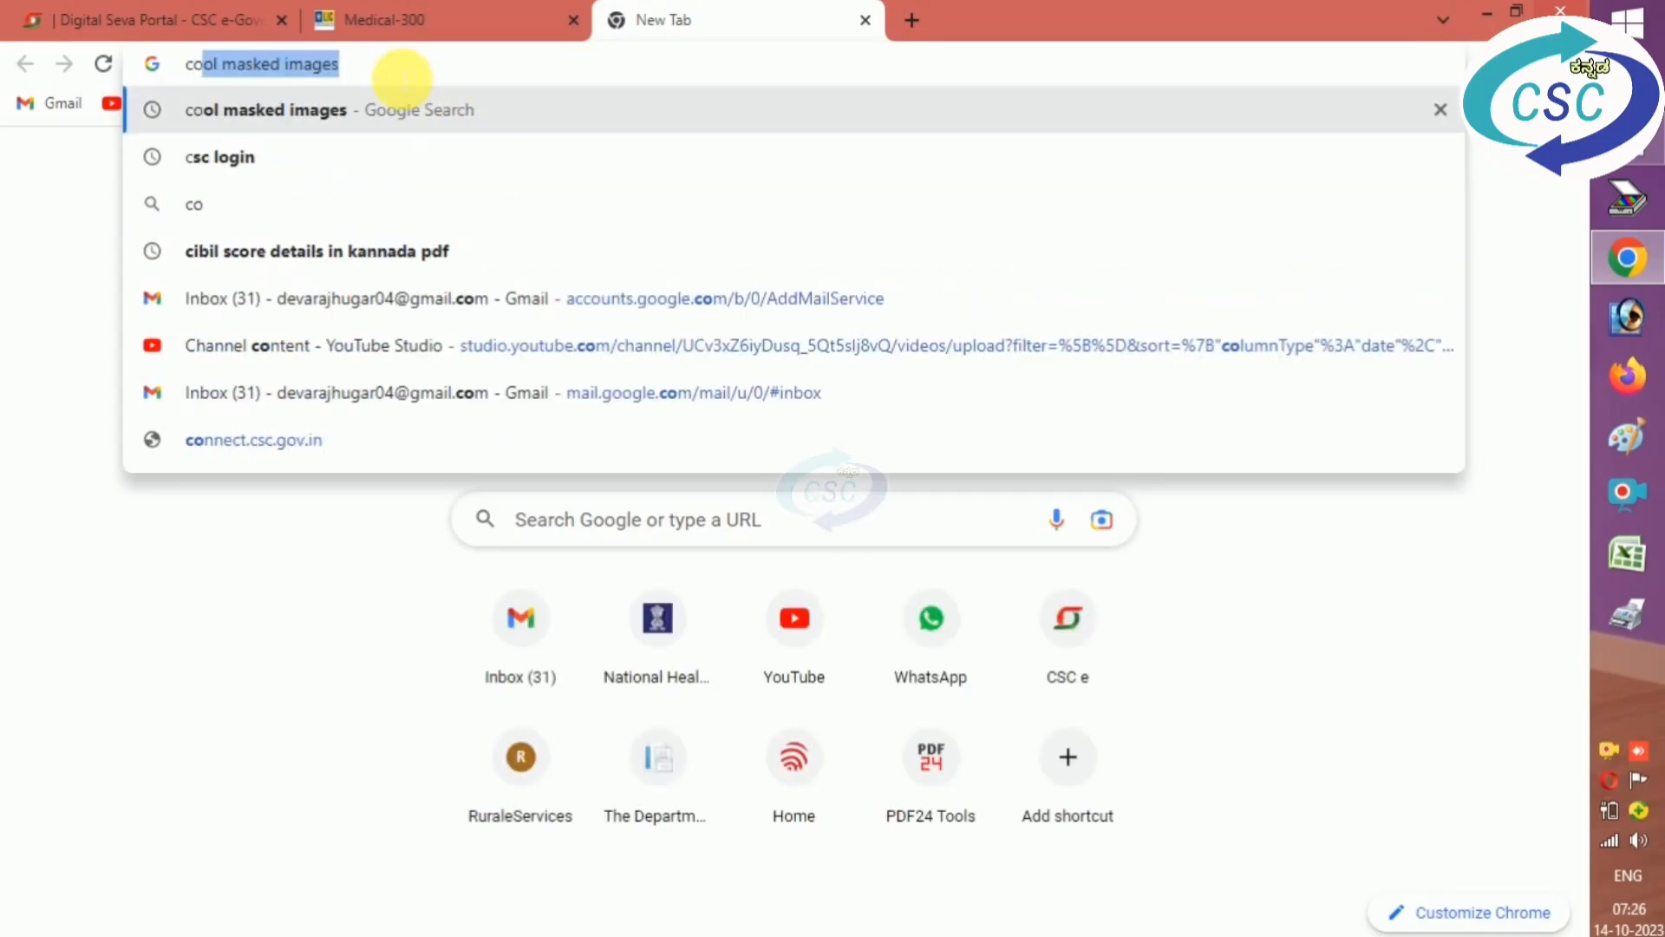
type("nvert ")
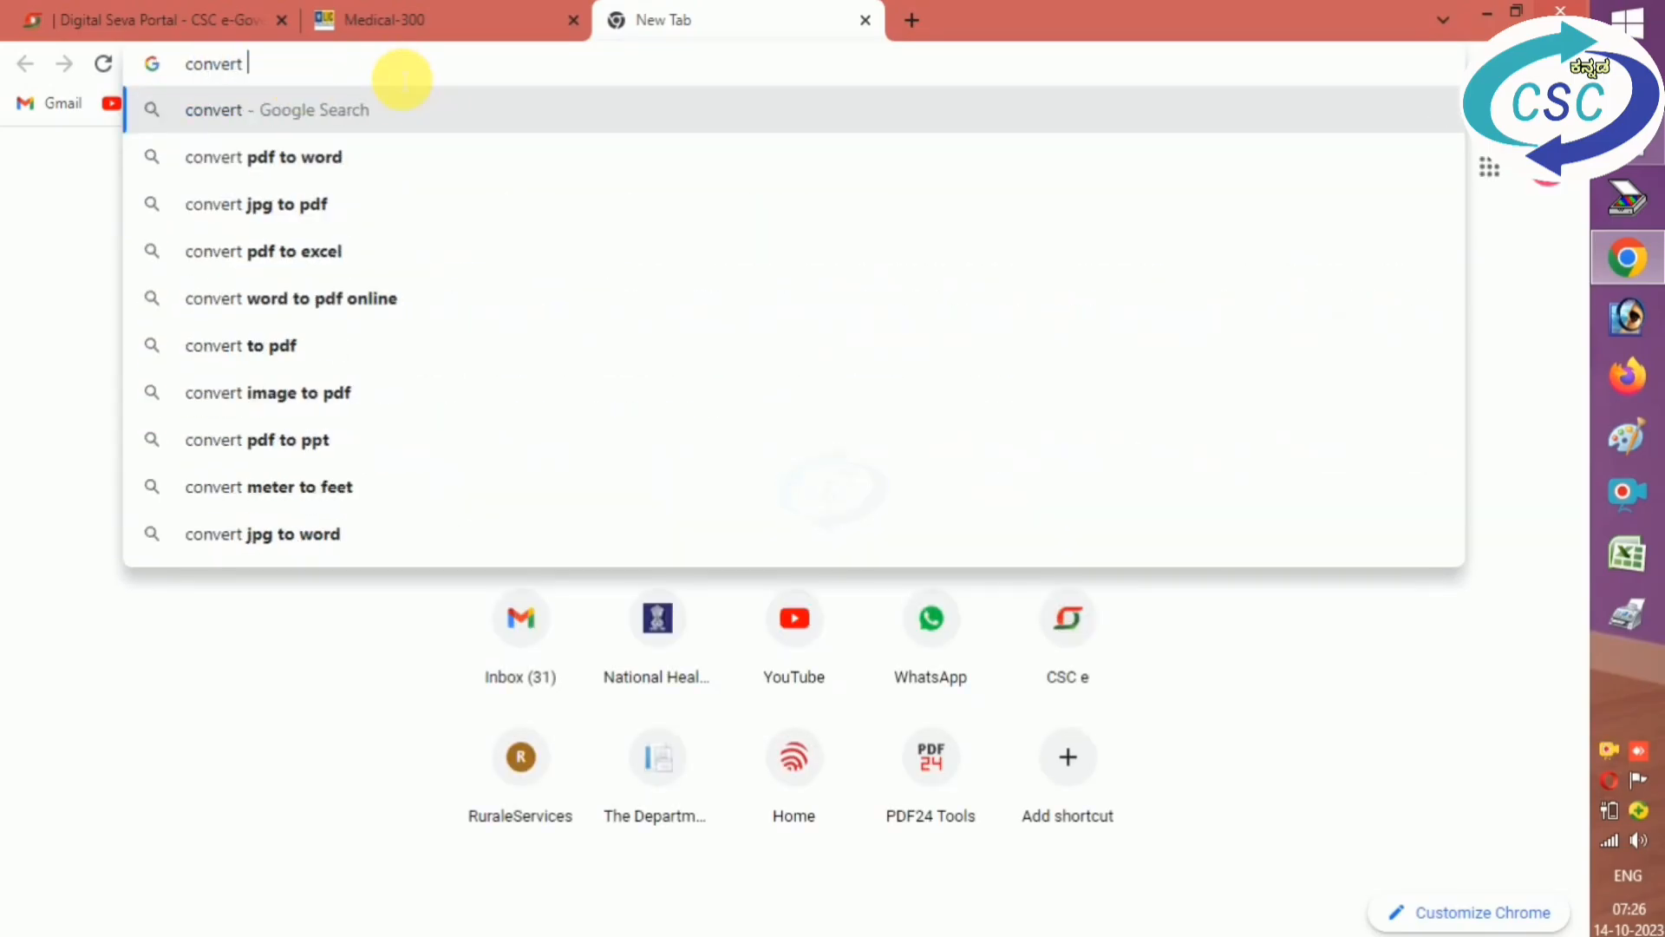
type("feet to ")
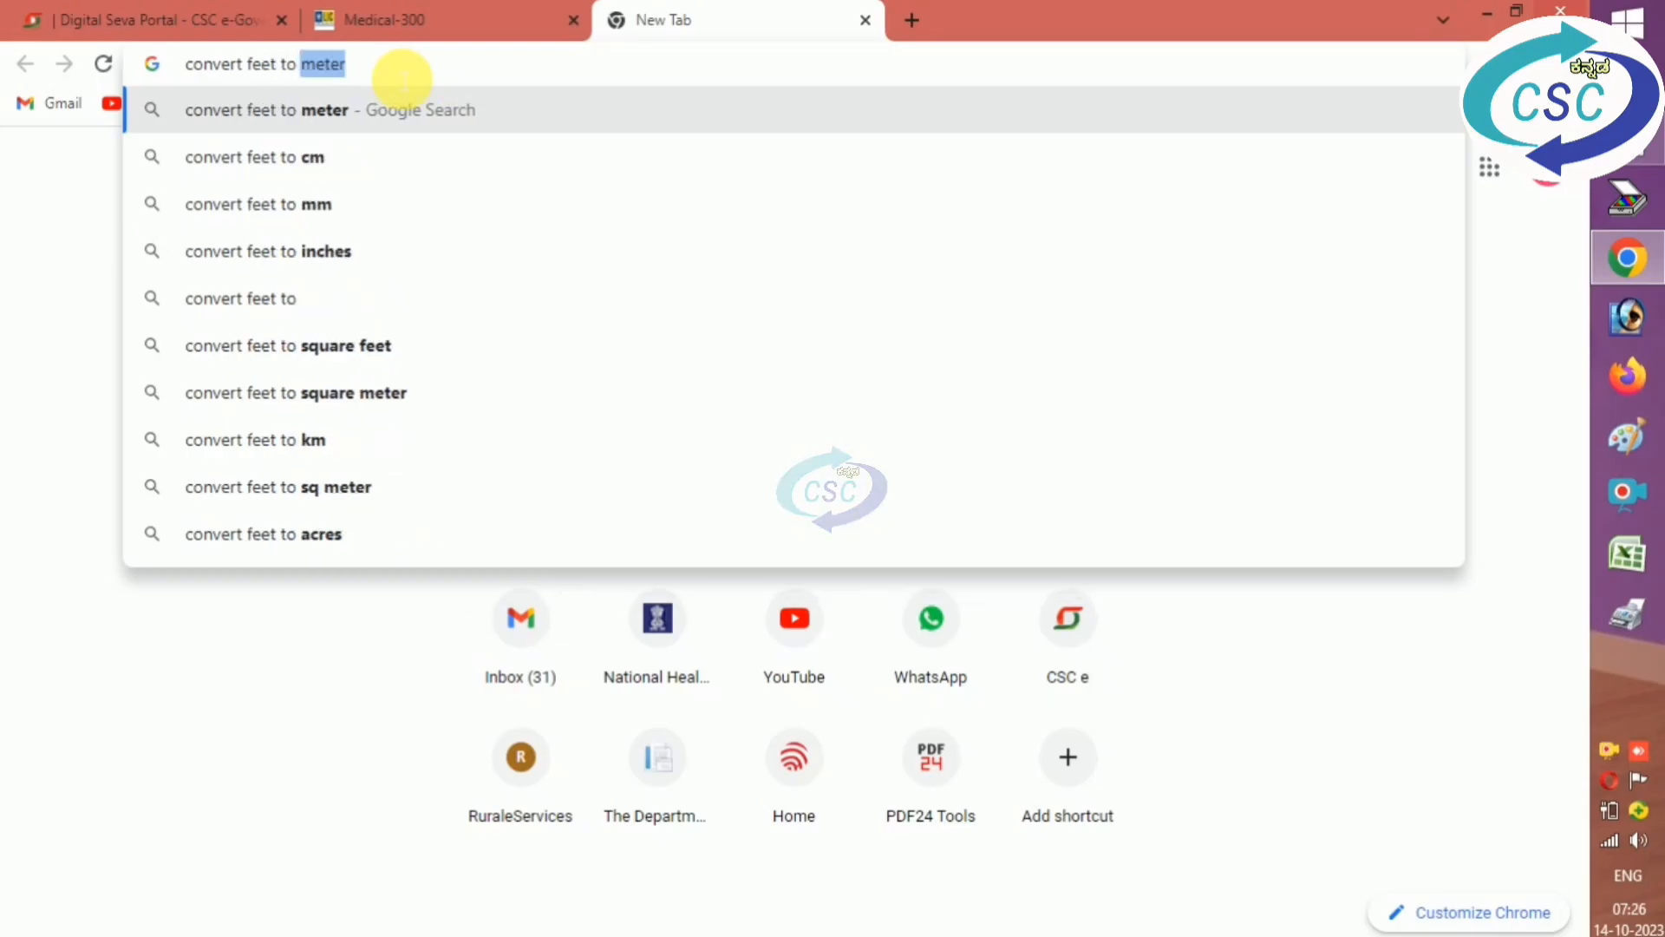
type("c")
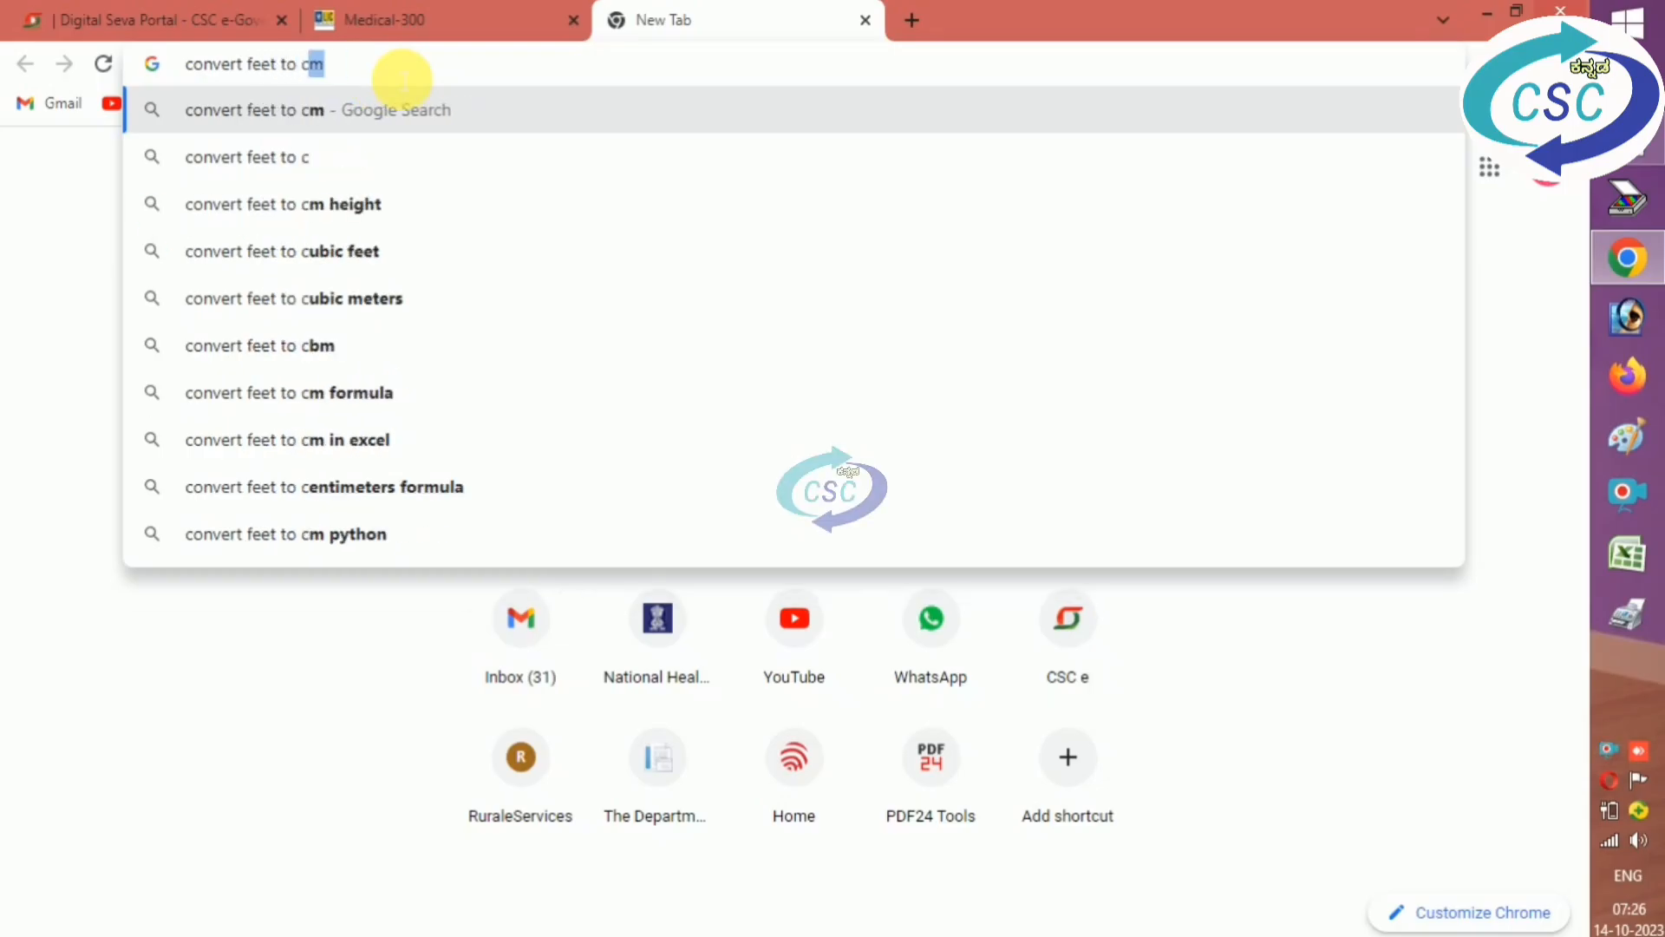
key("Return")
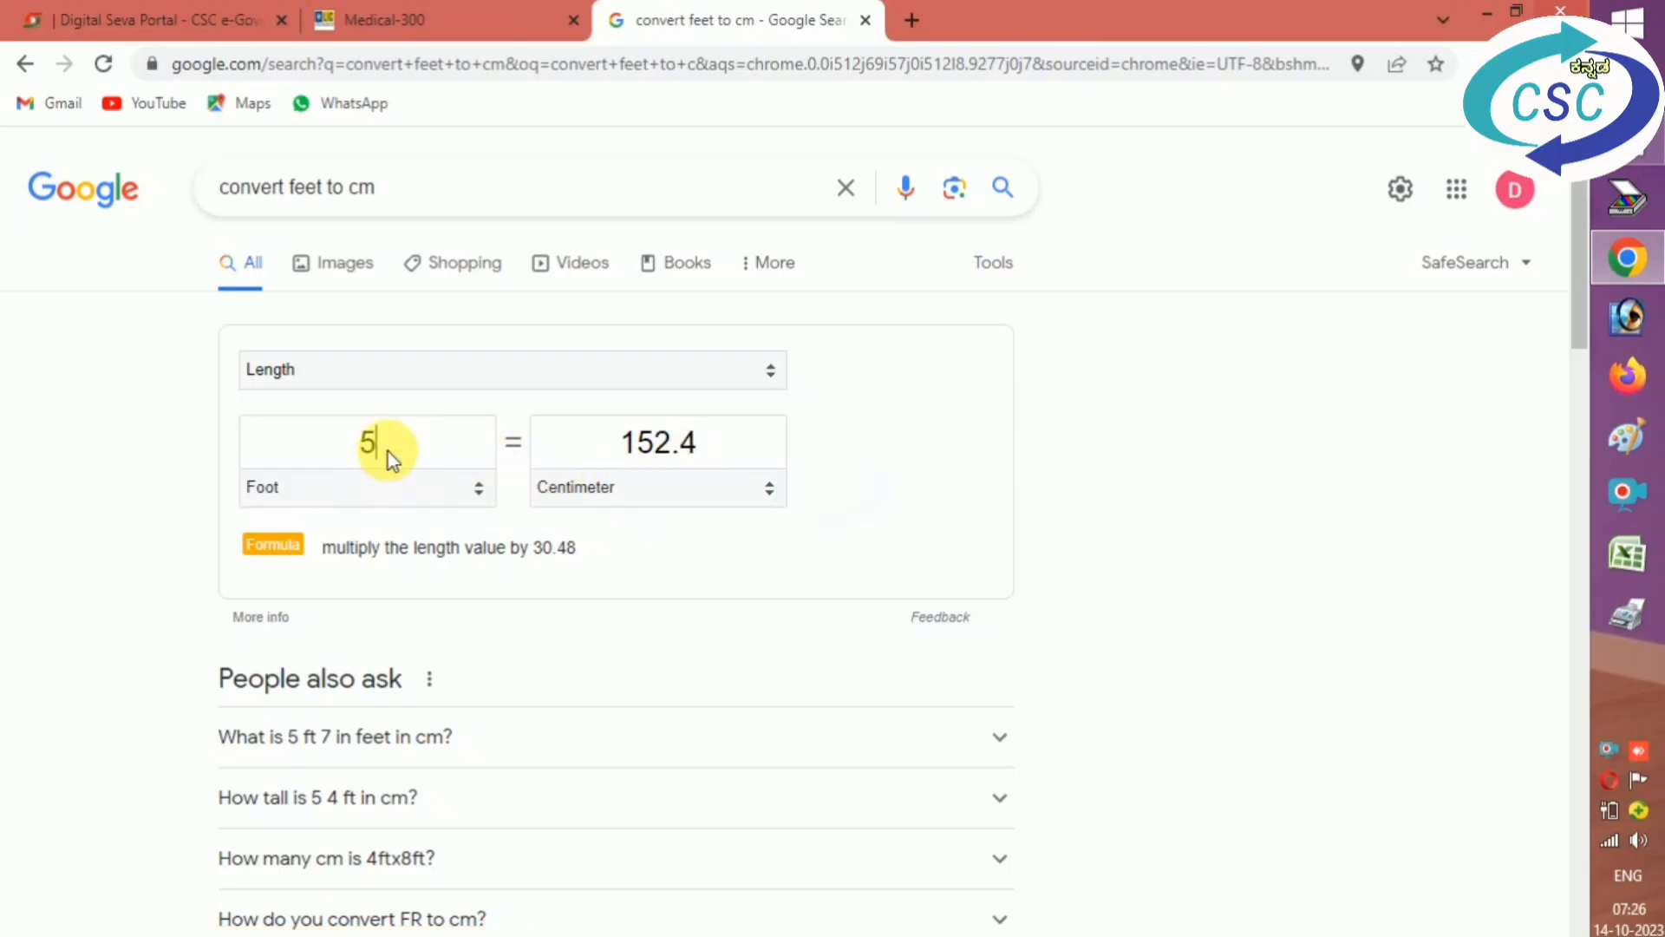
key("BackSpace")
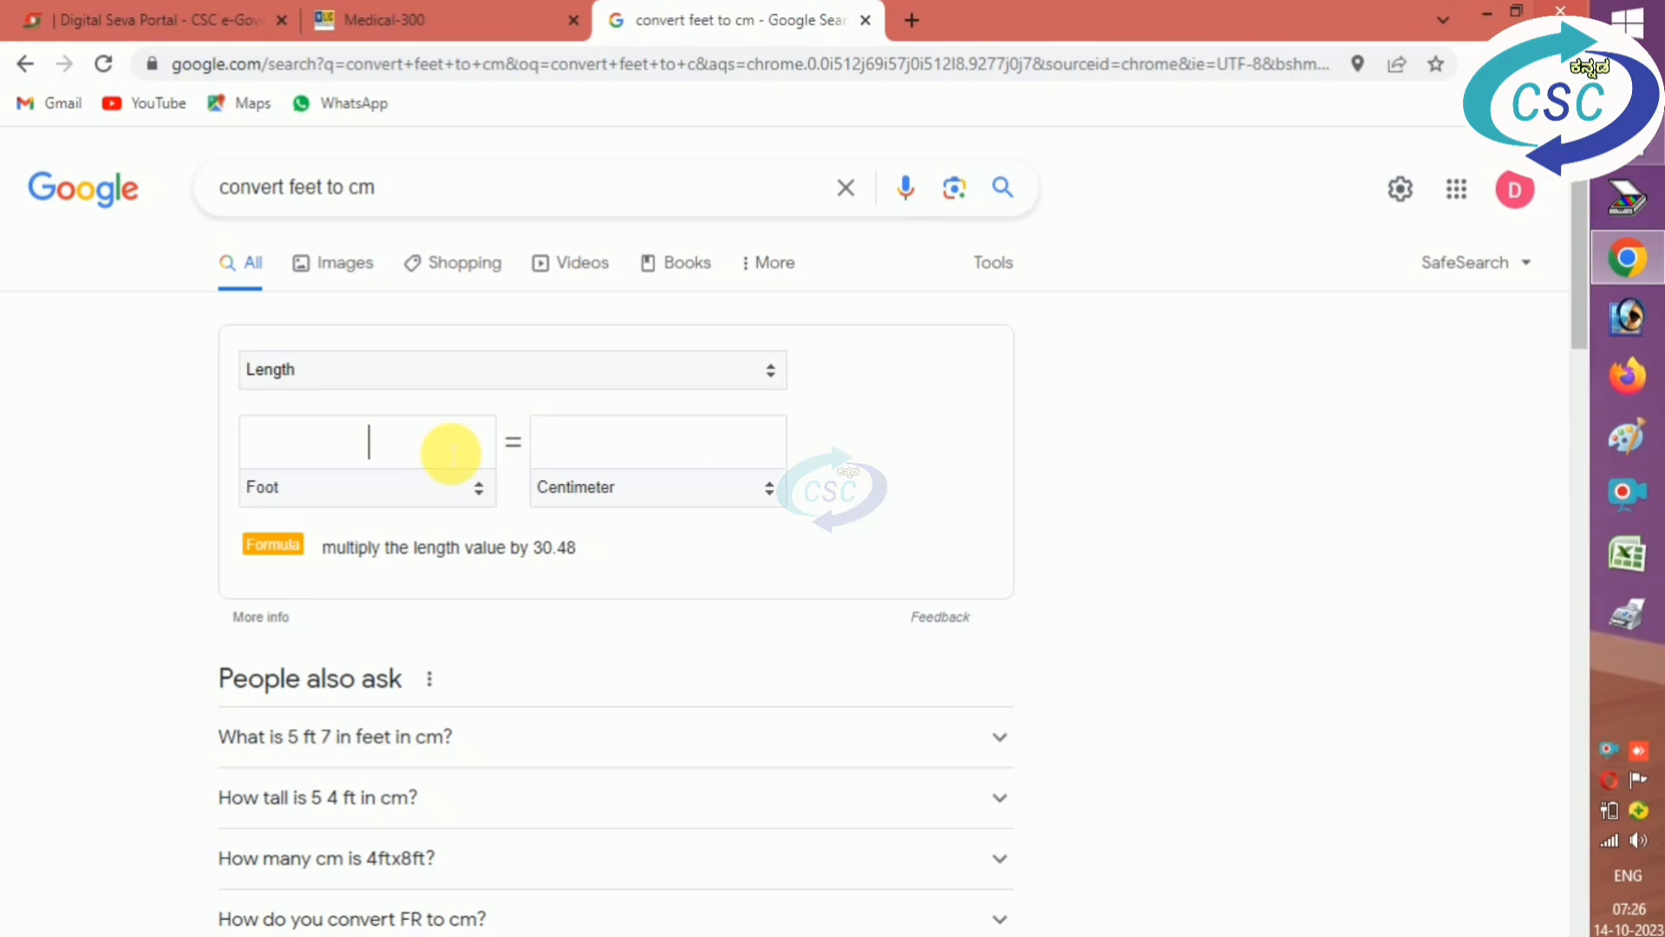
Back on the medical form, set the usual state of health to Good and answer No to the Health Details question.
left_click(496, 15)
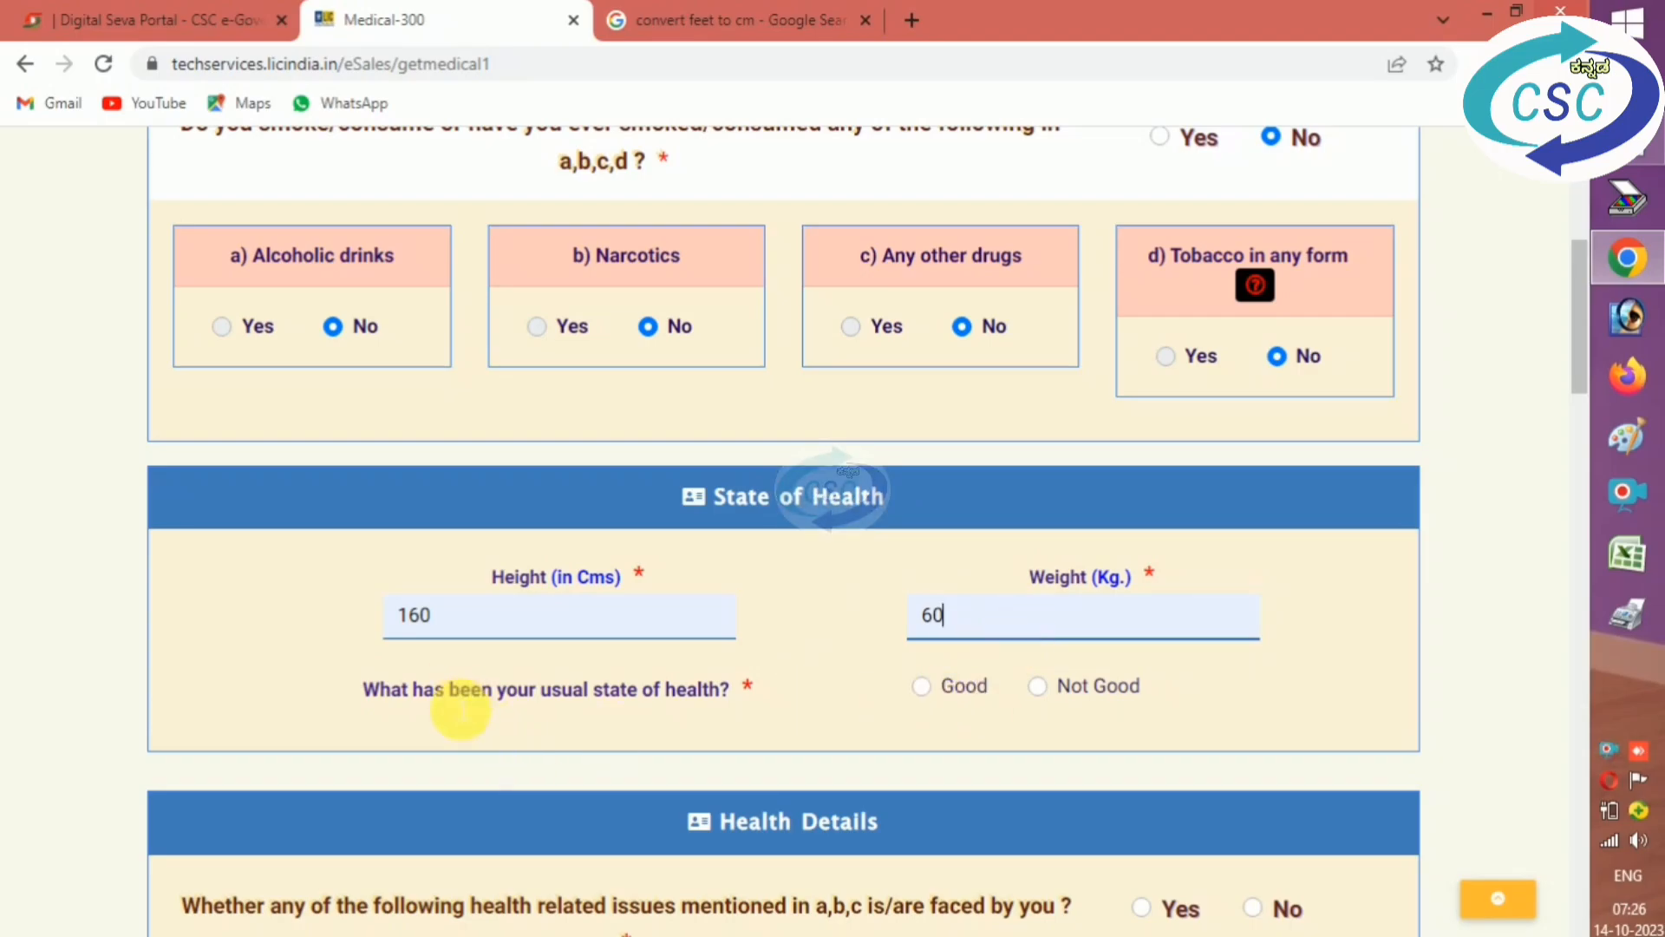
left_click(780, 710)
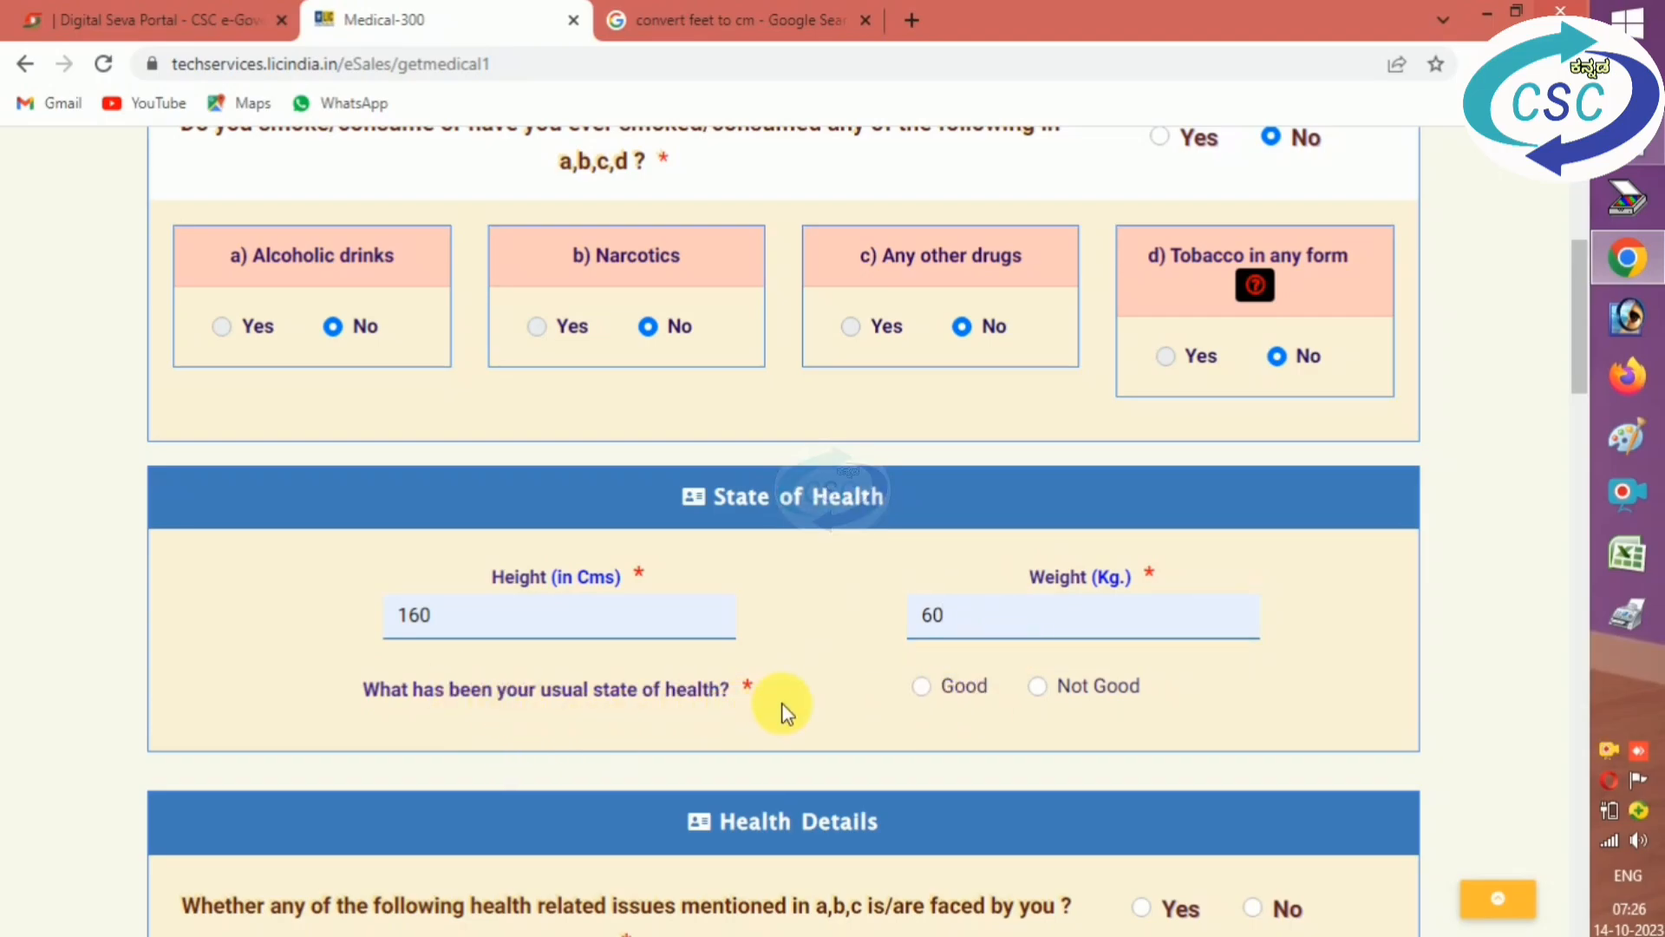
left_click(922, 687)
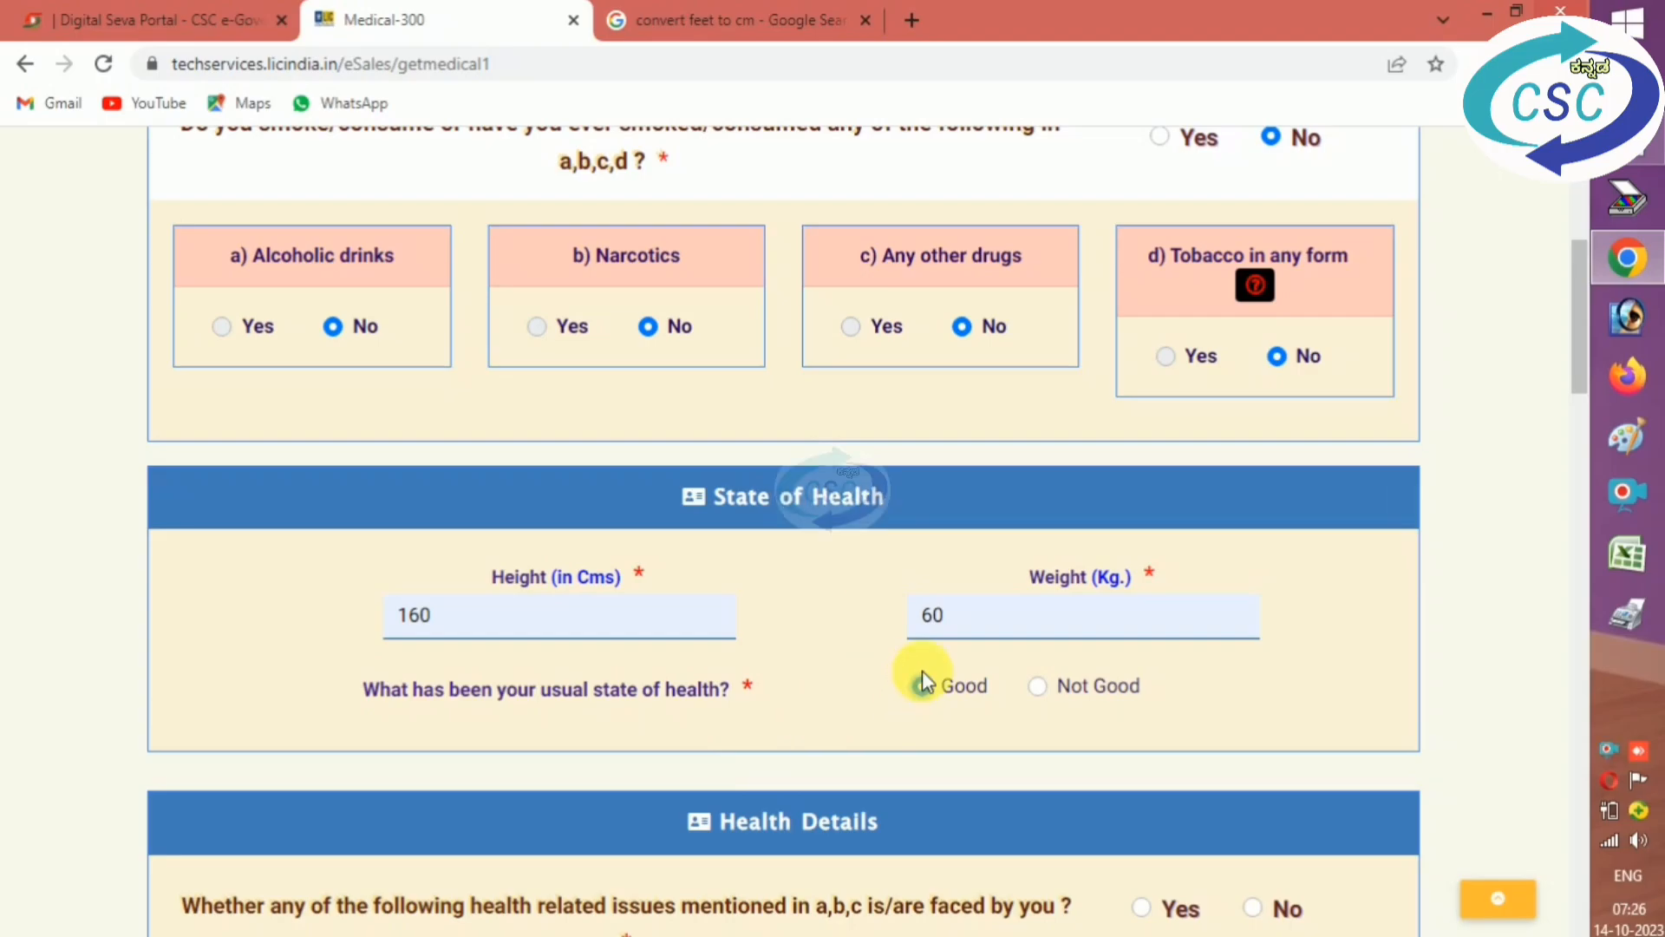
scroll(946, 664, "down", 1)
scroll(868, 694, "down", 1)
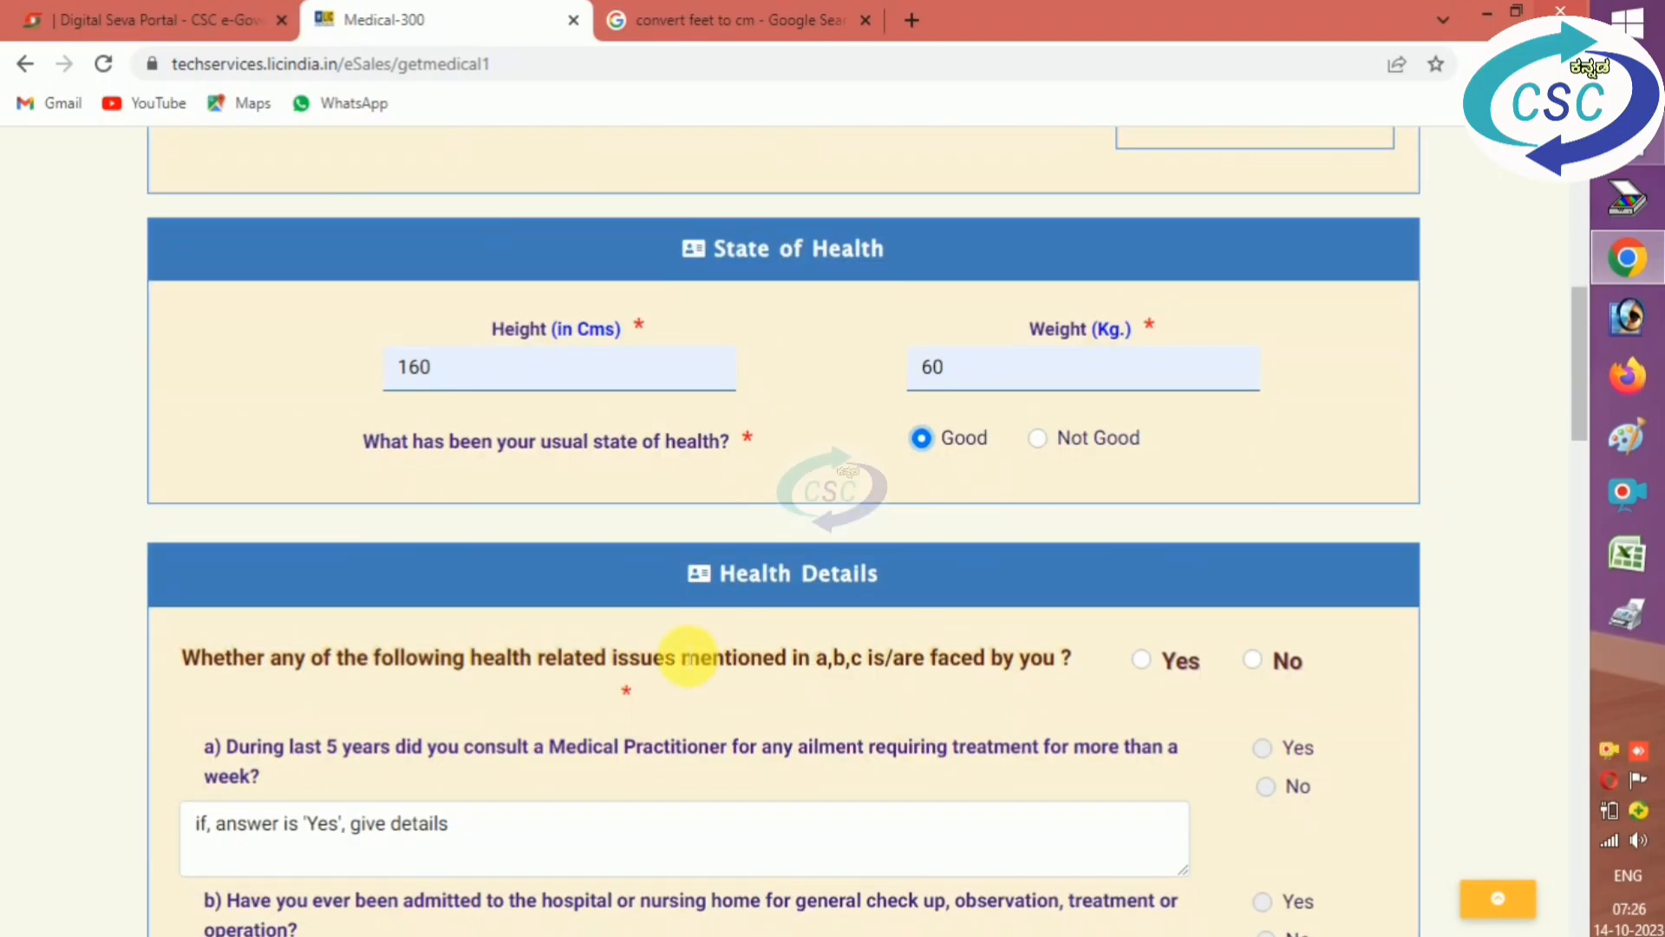
scroll(484, 662, "down", 3)
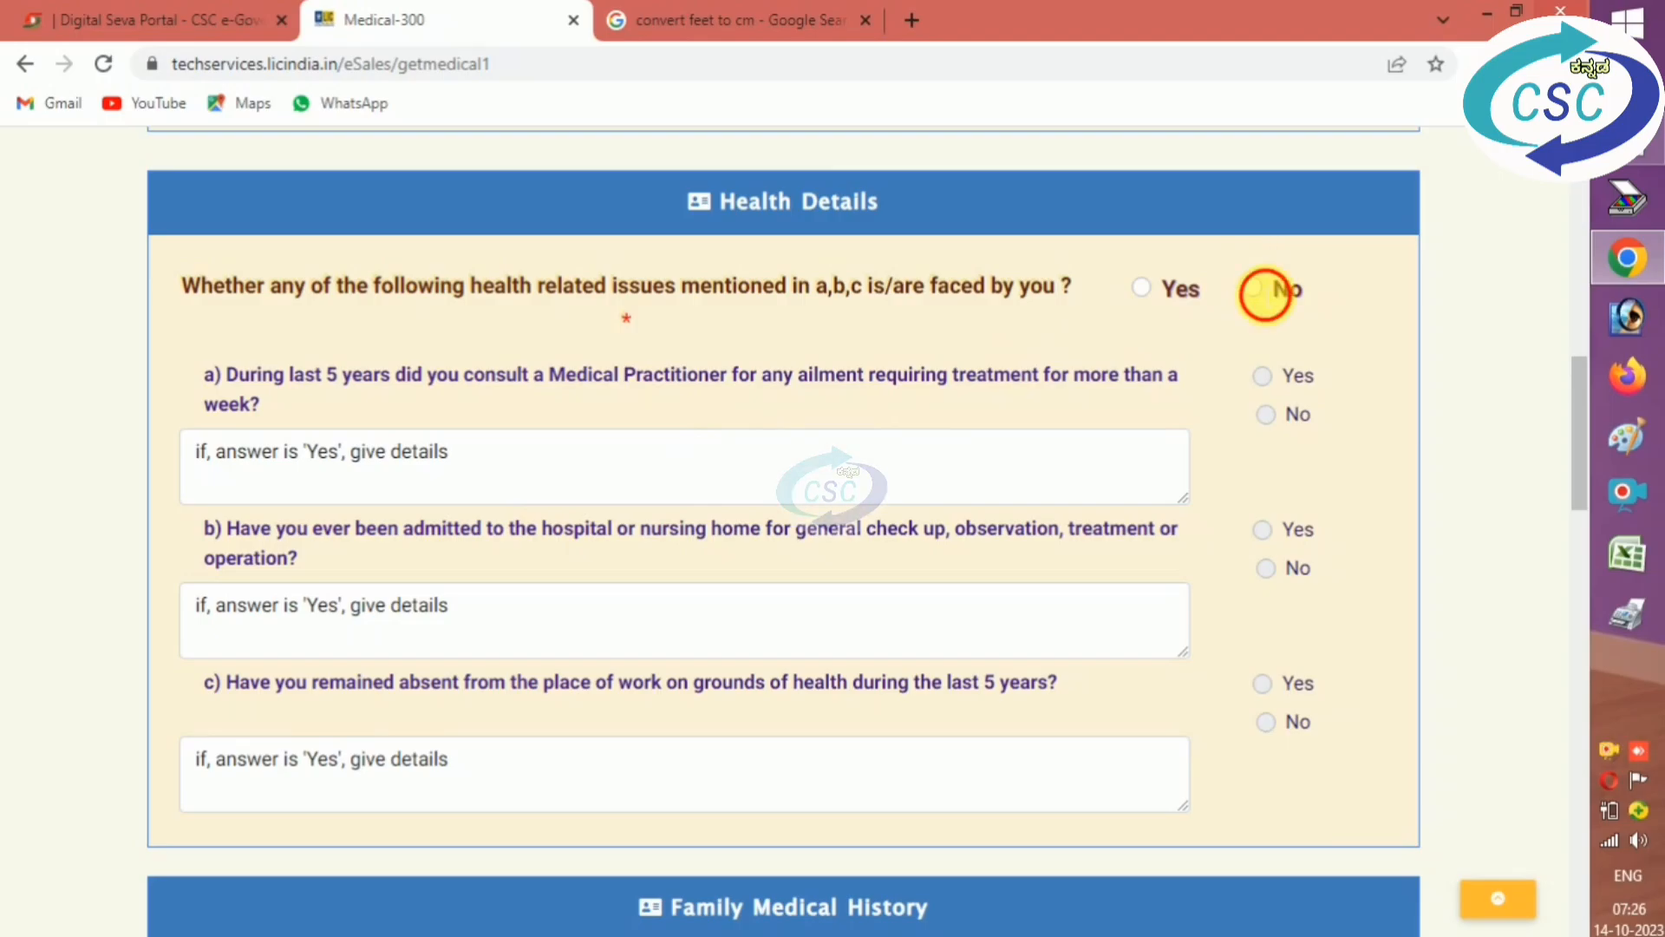
left_click(1264, 293)
Answer No to the Family Medical History question and to the overall Medical History question.
scroll(755, 520, "down", 2)
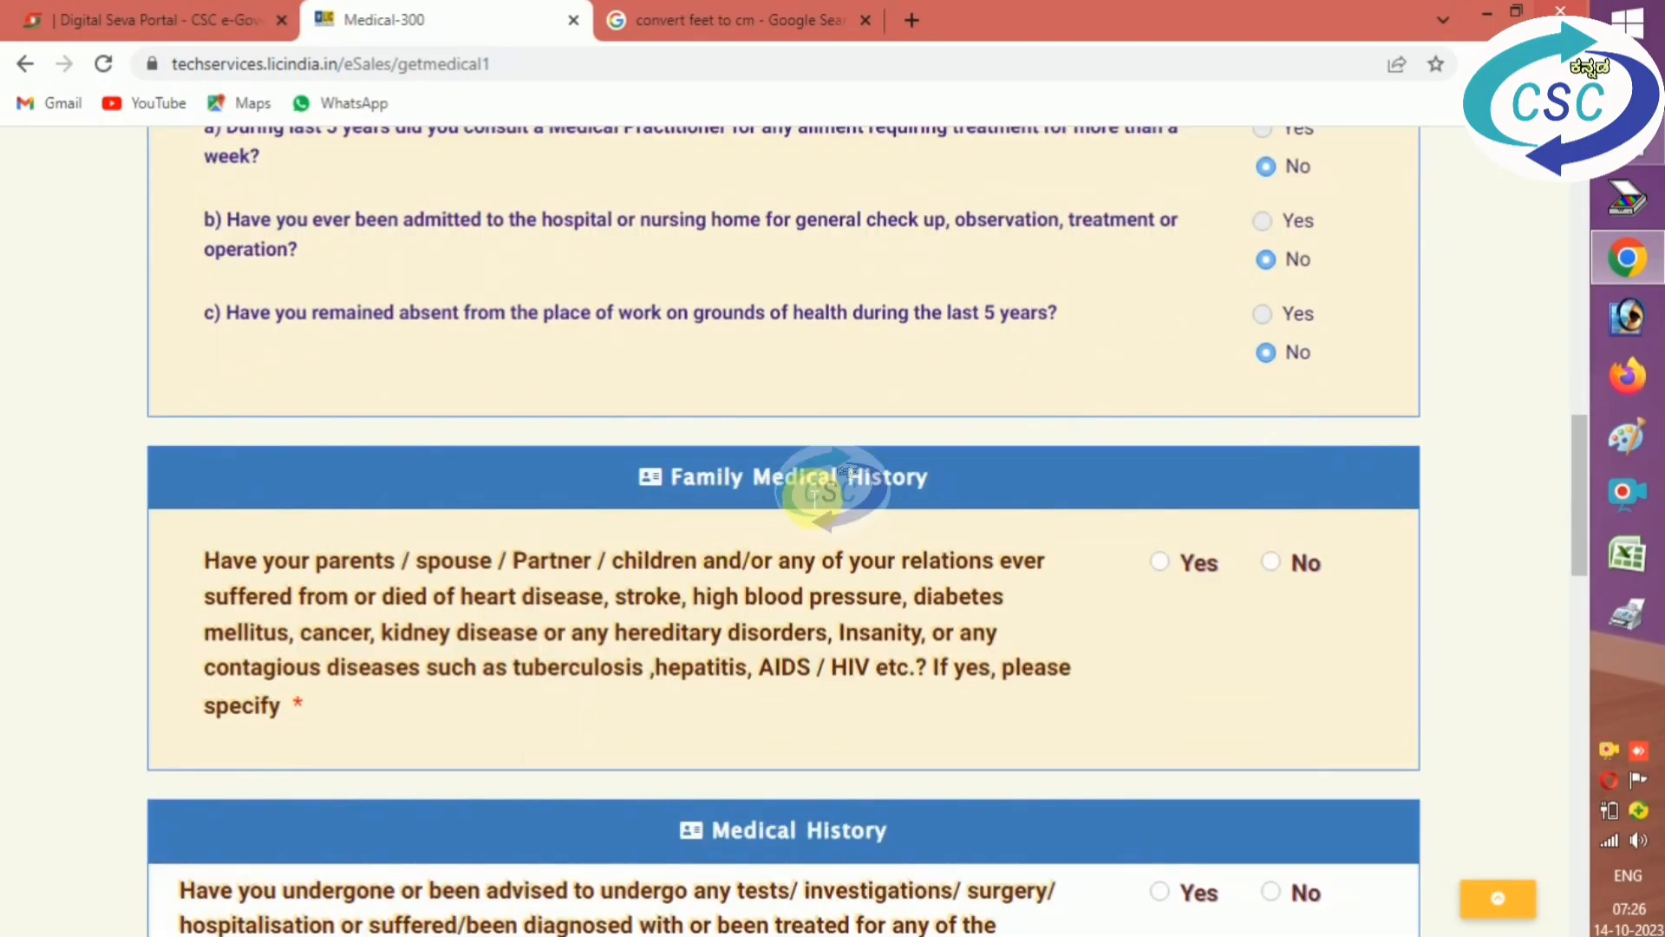
left_click(1271, 562)
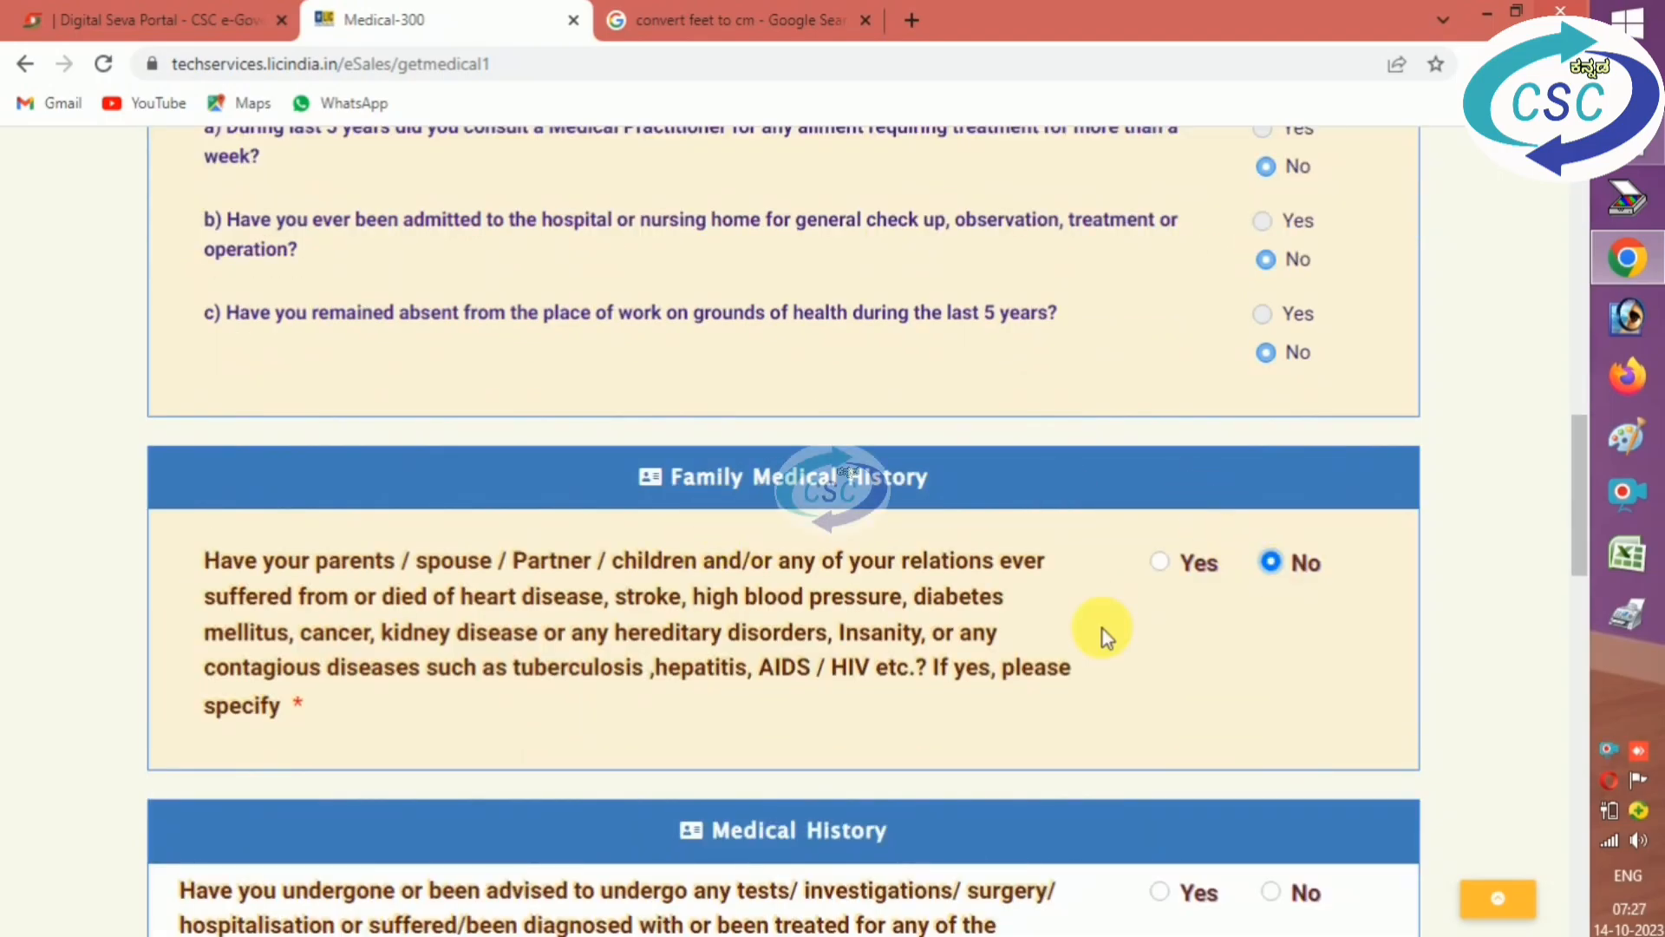
scroll(1102, 628, "down", 3)
left_click(1274, 525)
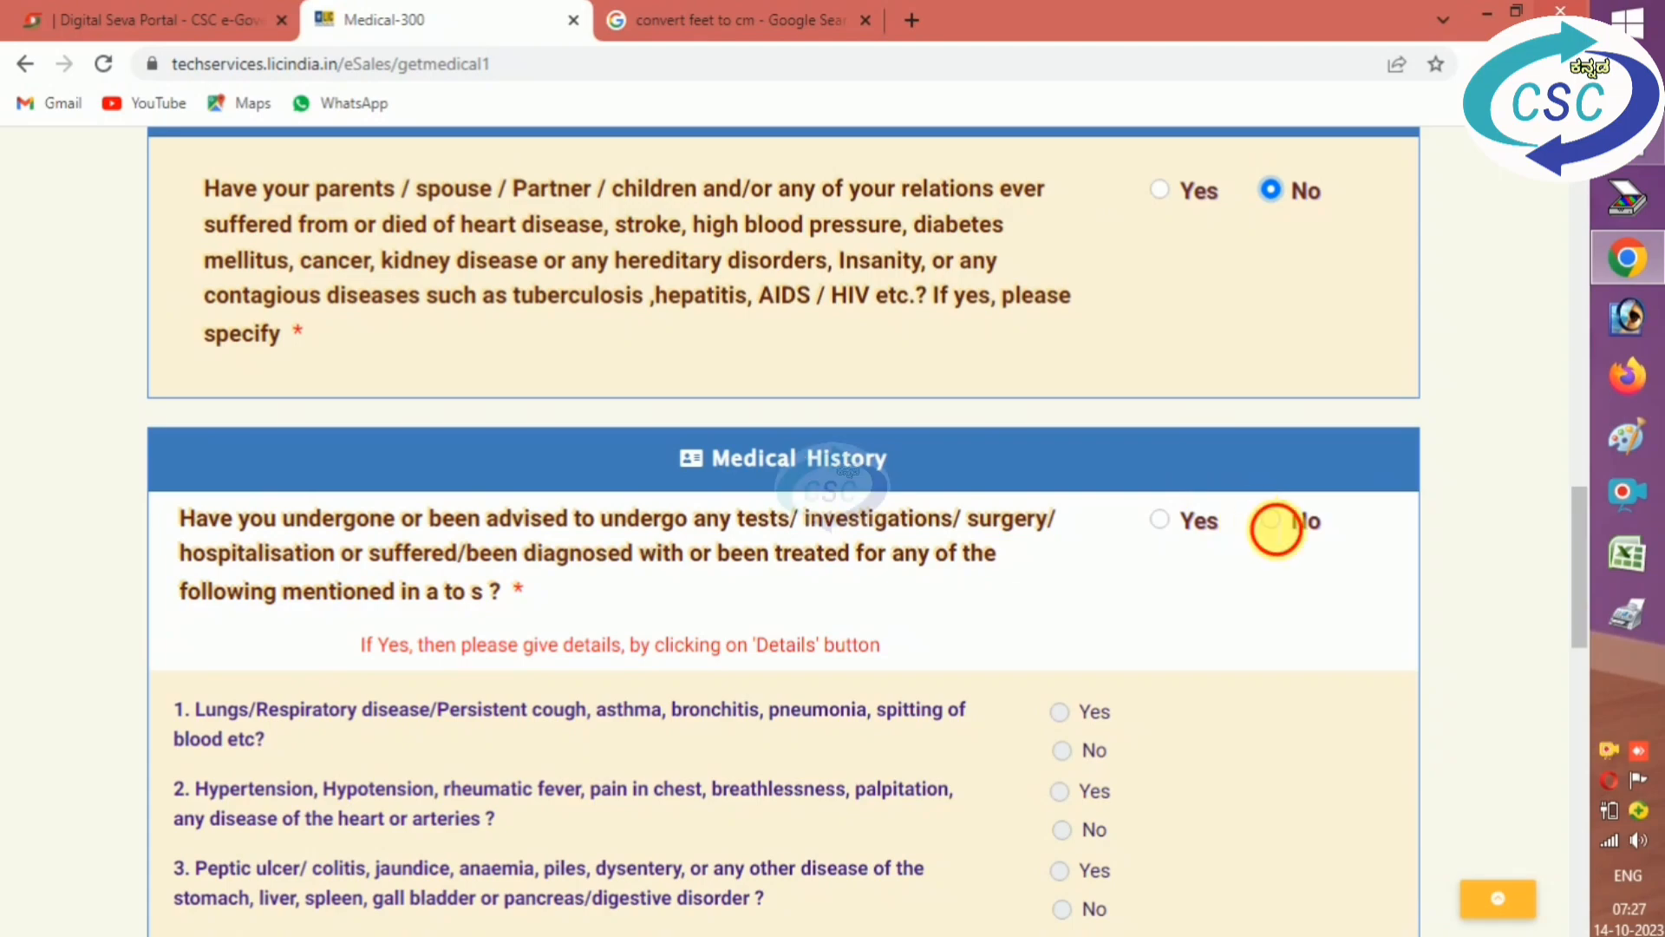
Save the completed medical details and proceed to the following page of the proposal.
scroll(1123, 565, "down", 10)
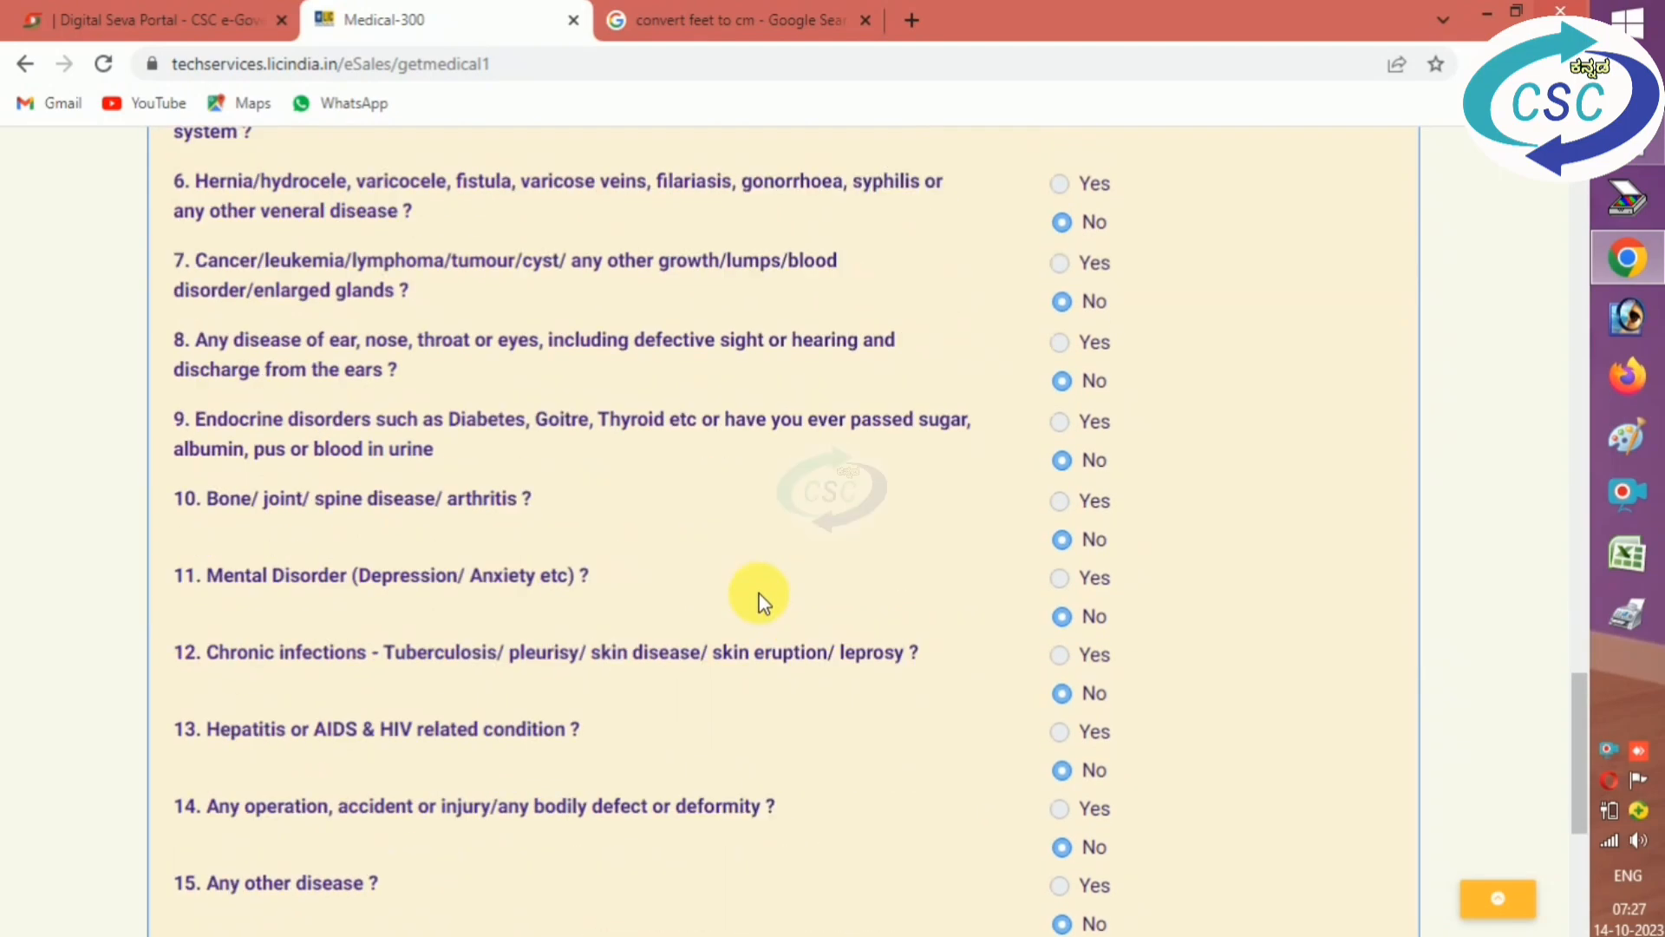
scroll(759, 601, "down", 5)
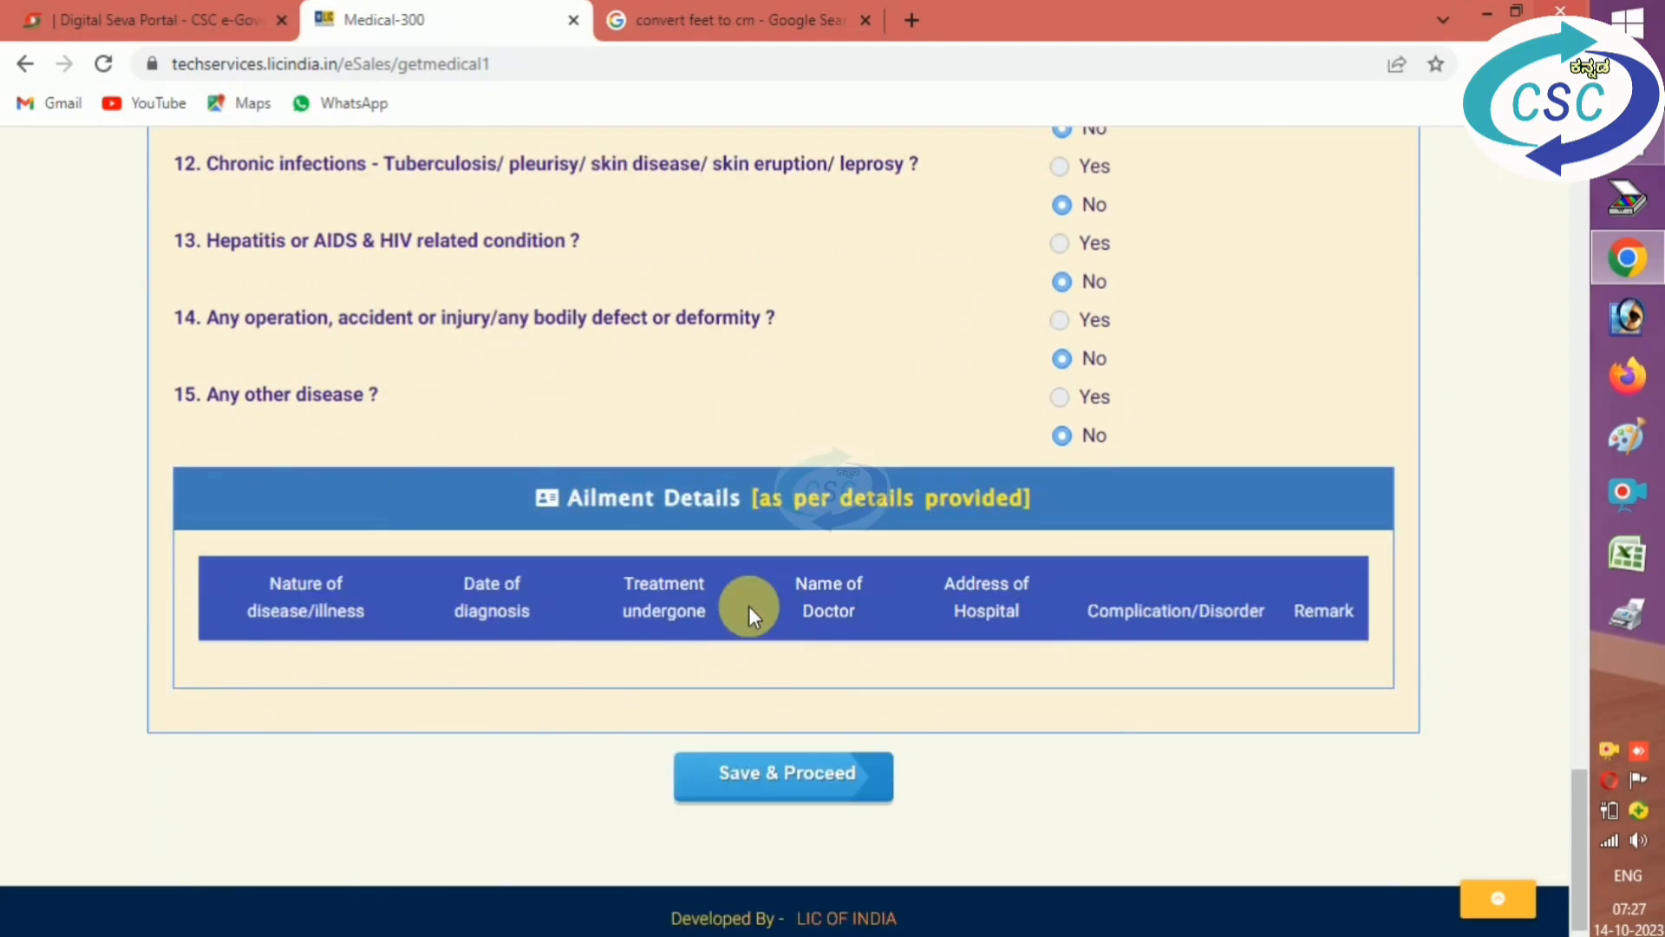
left_click(787, 772)
scroll(585, 314, "up", 5)
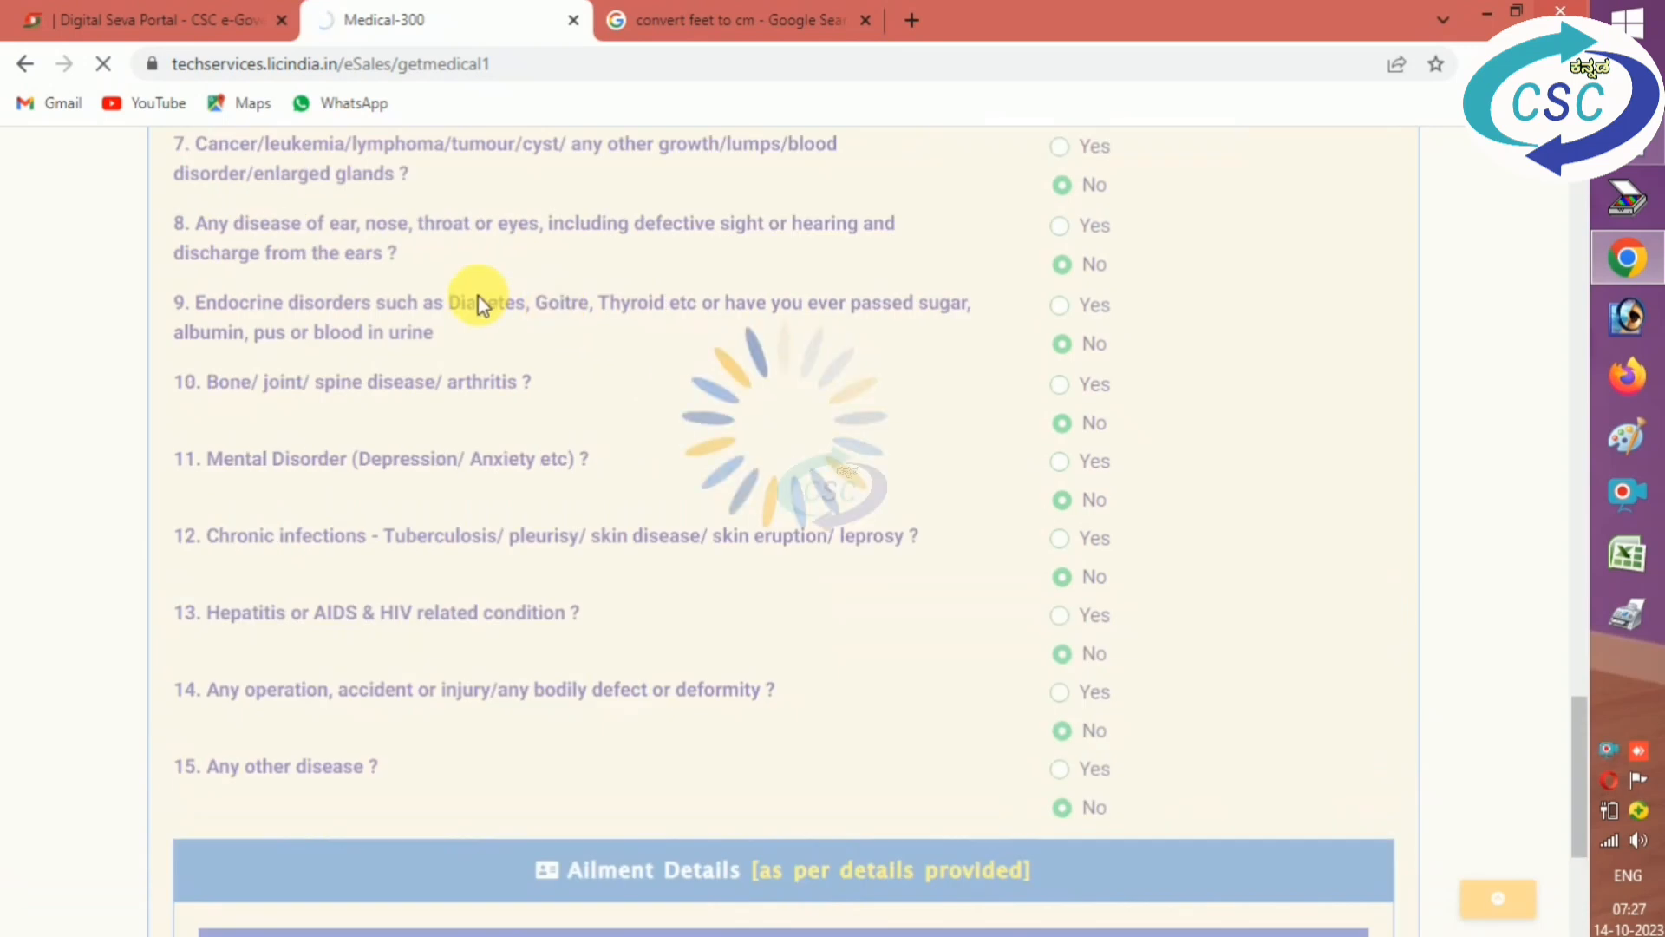
scroll(486, 263, "up", 6)
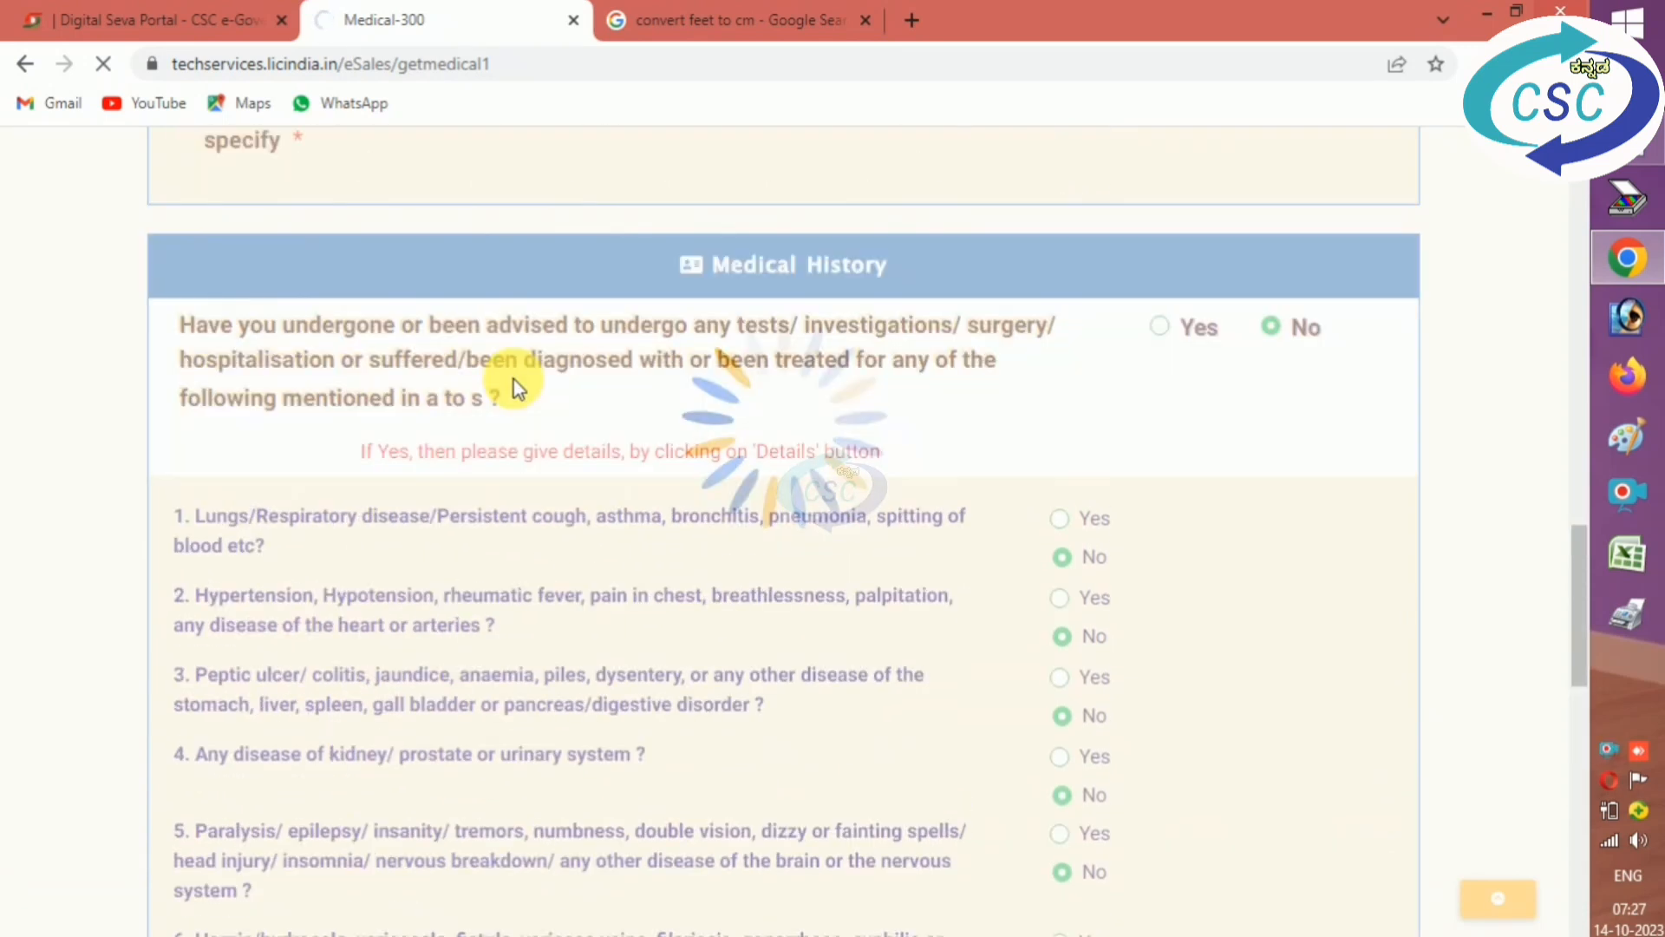
scroll(532, 436, "up", 3)
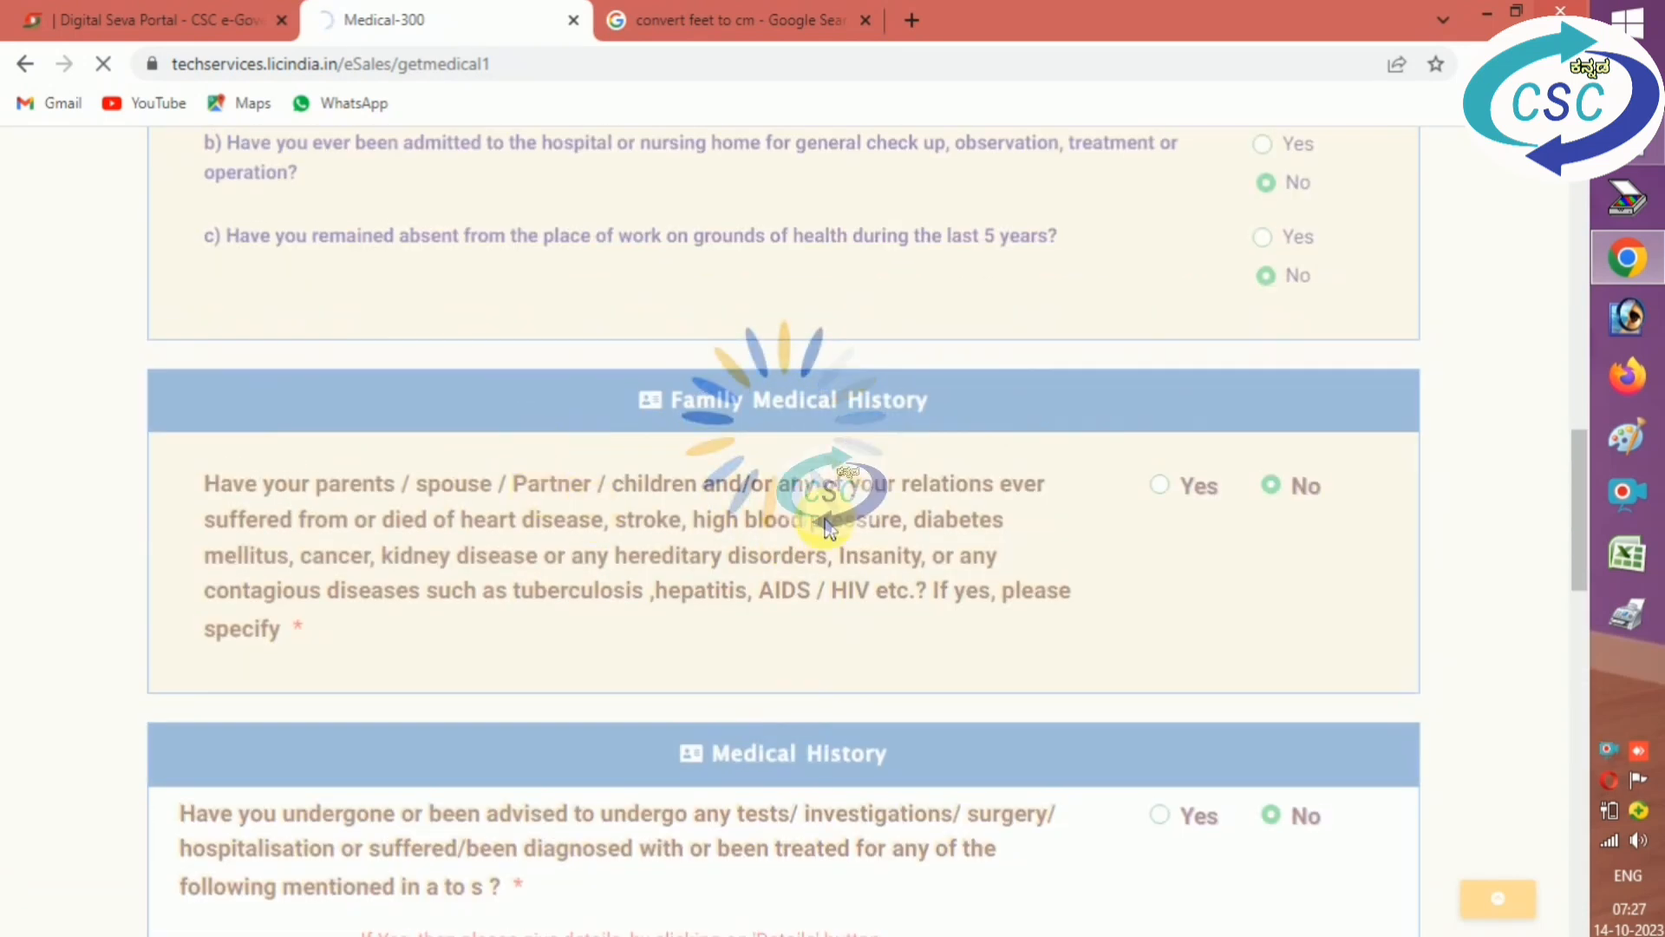
scroll(789, 694, "up", 2)
scroll(785, 711, "up", 3)
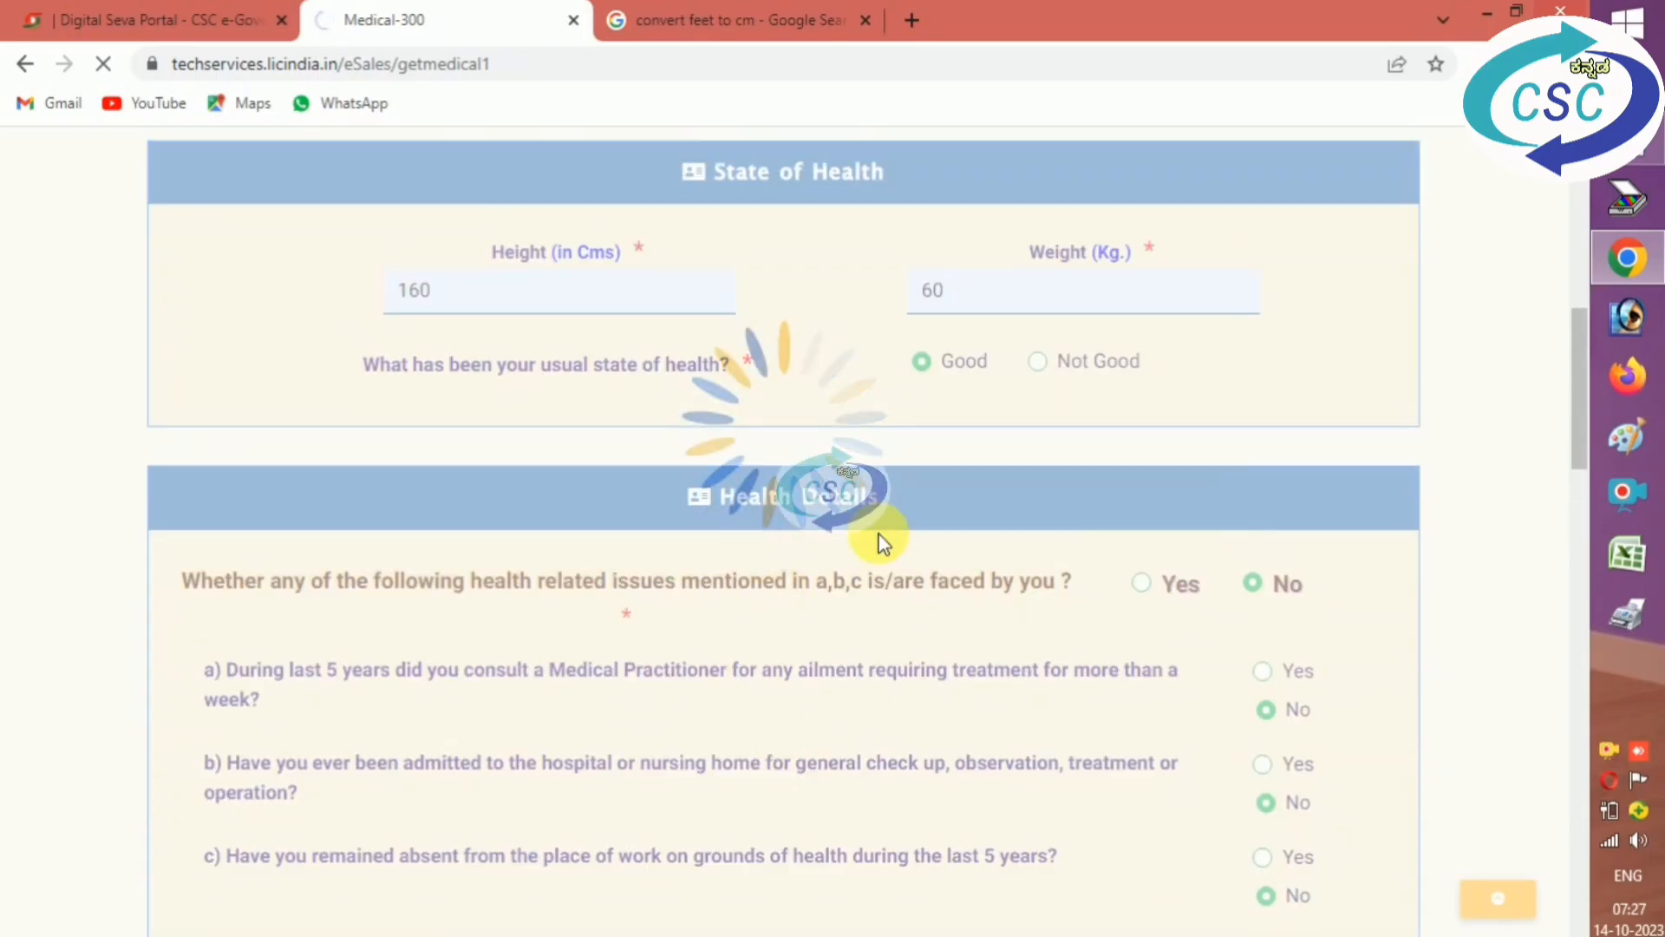
scroll(1319, 690, "down", 8)
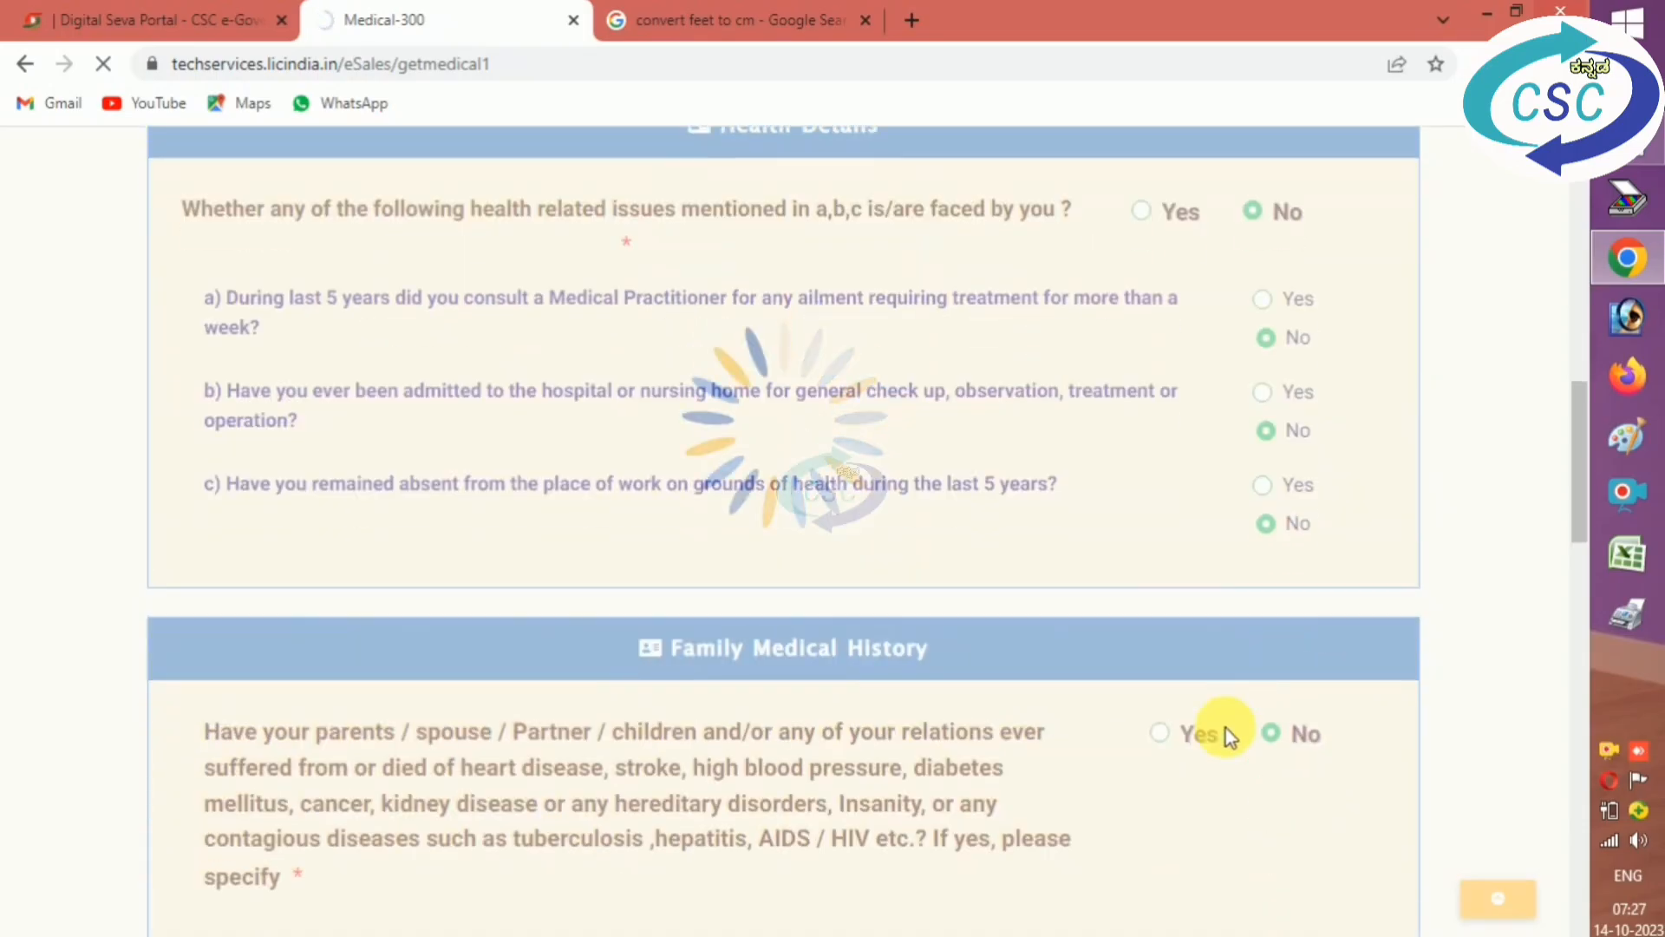
scroll(1267, 694, "down", 7)
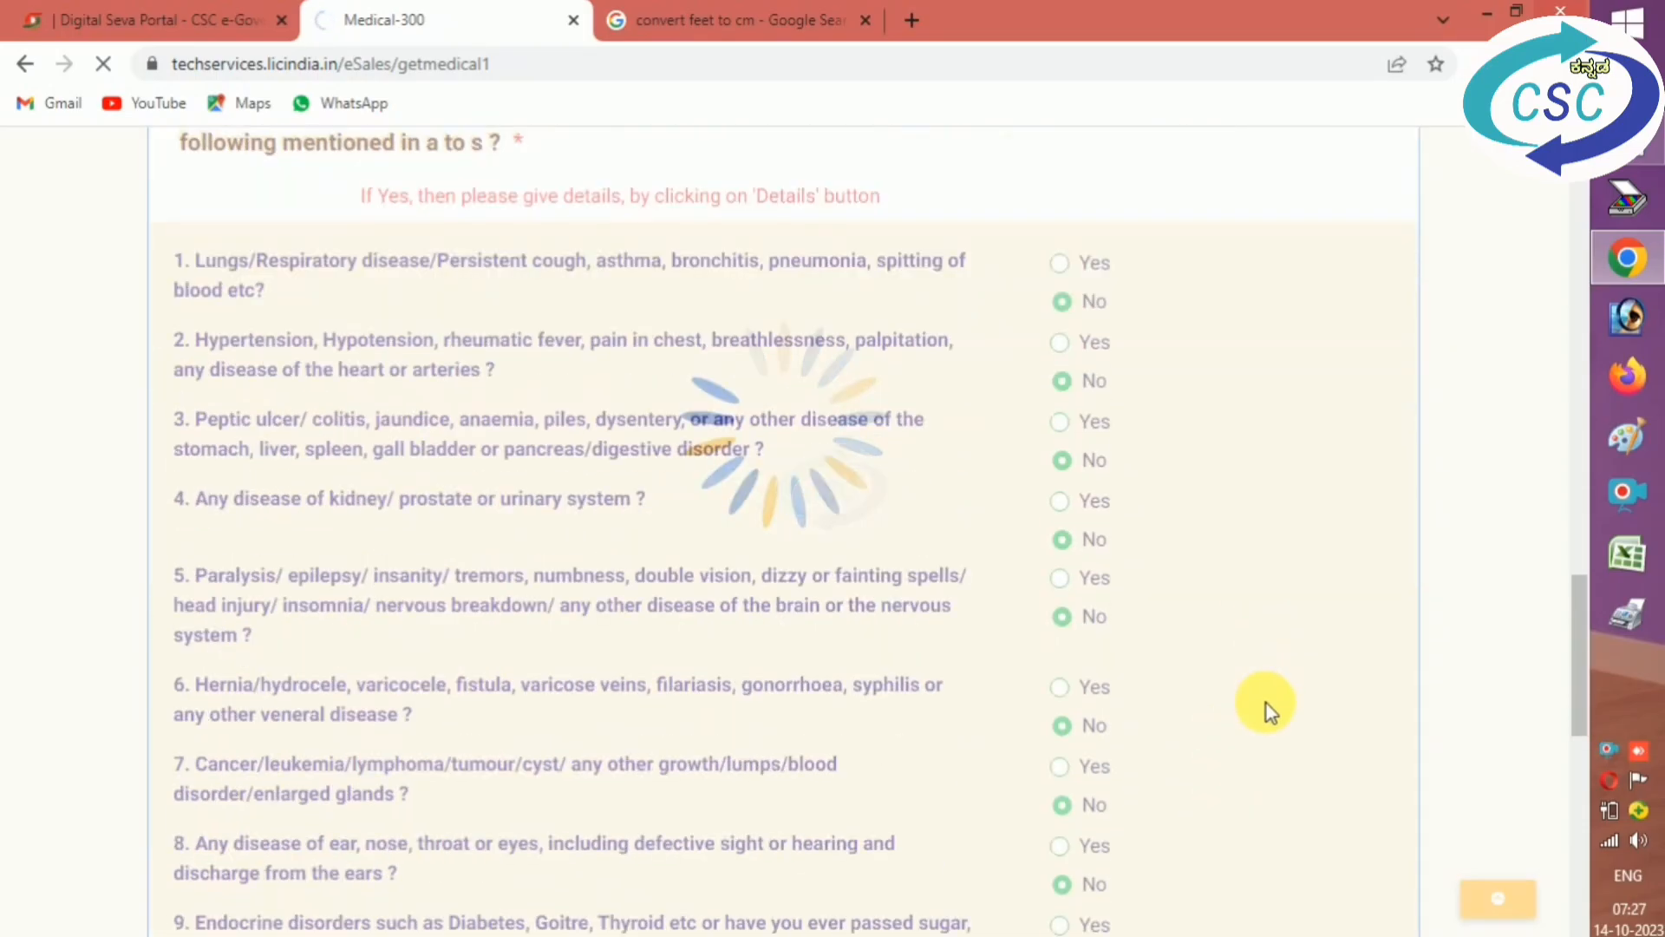
scroll(1243, 722, "down", 5)
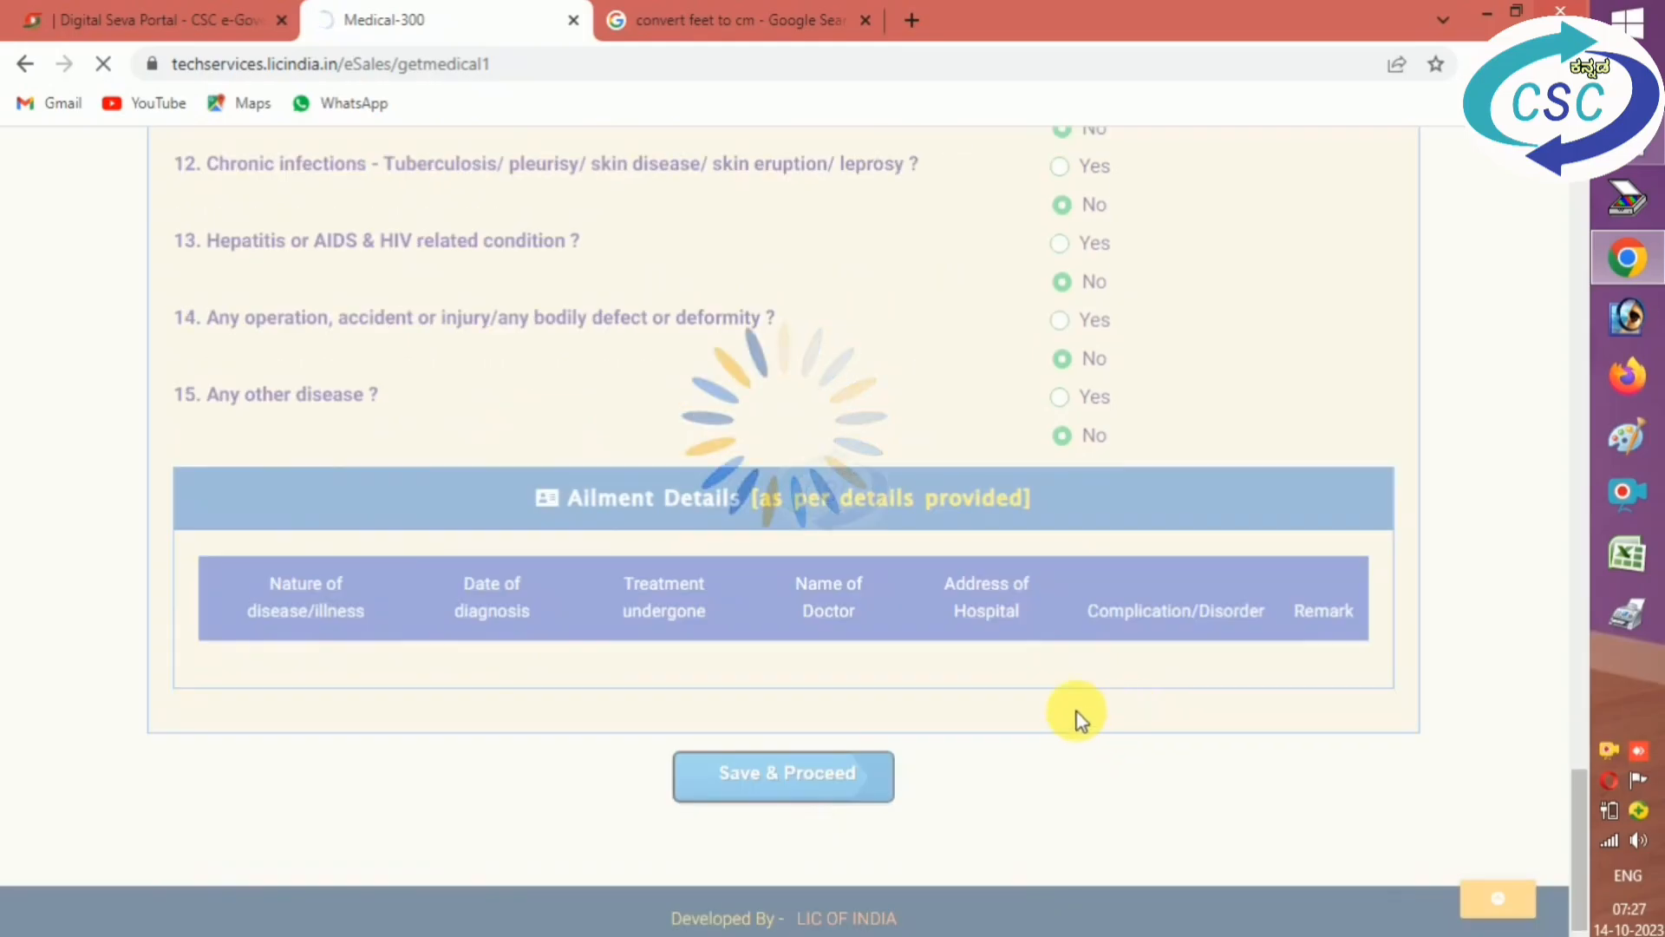
right_click(1610, 748)
left_click(1371, 503)
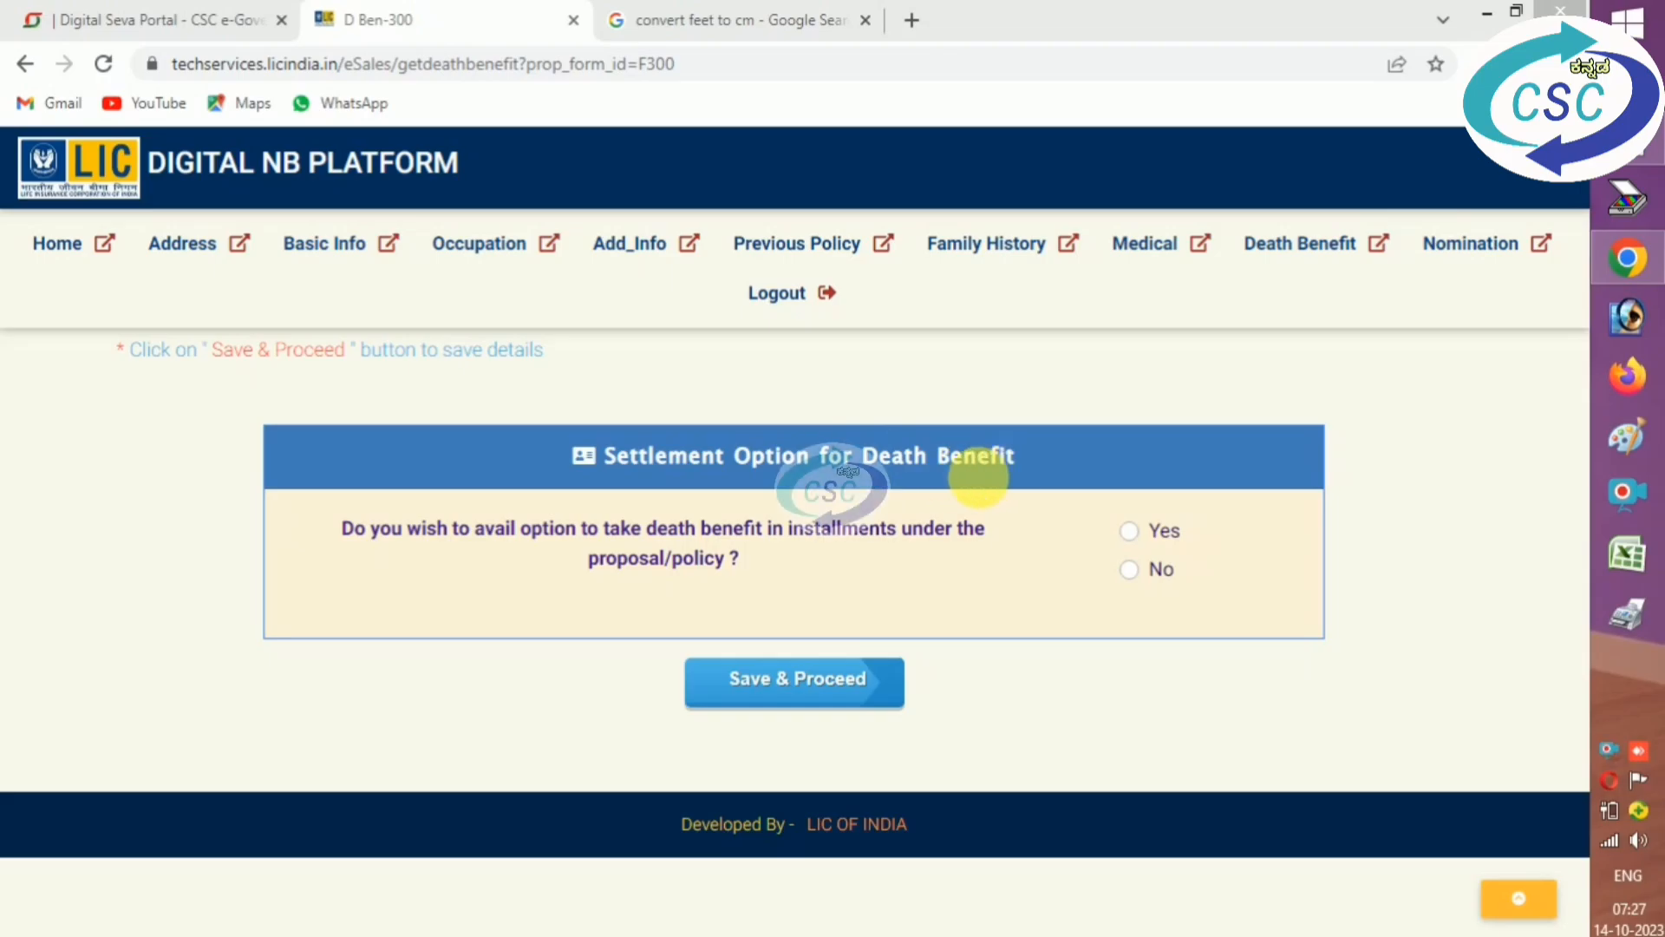
Answer No to taking the death benefit in installments and save to proceed to the nomination page.
left_click(1127, 570)
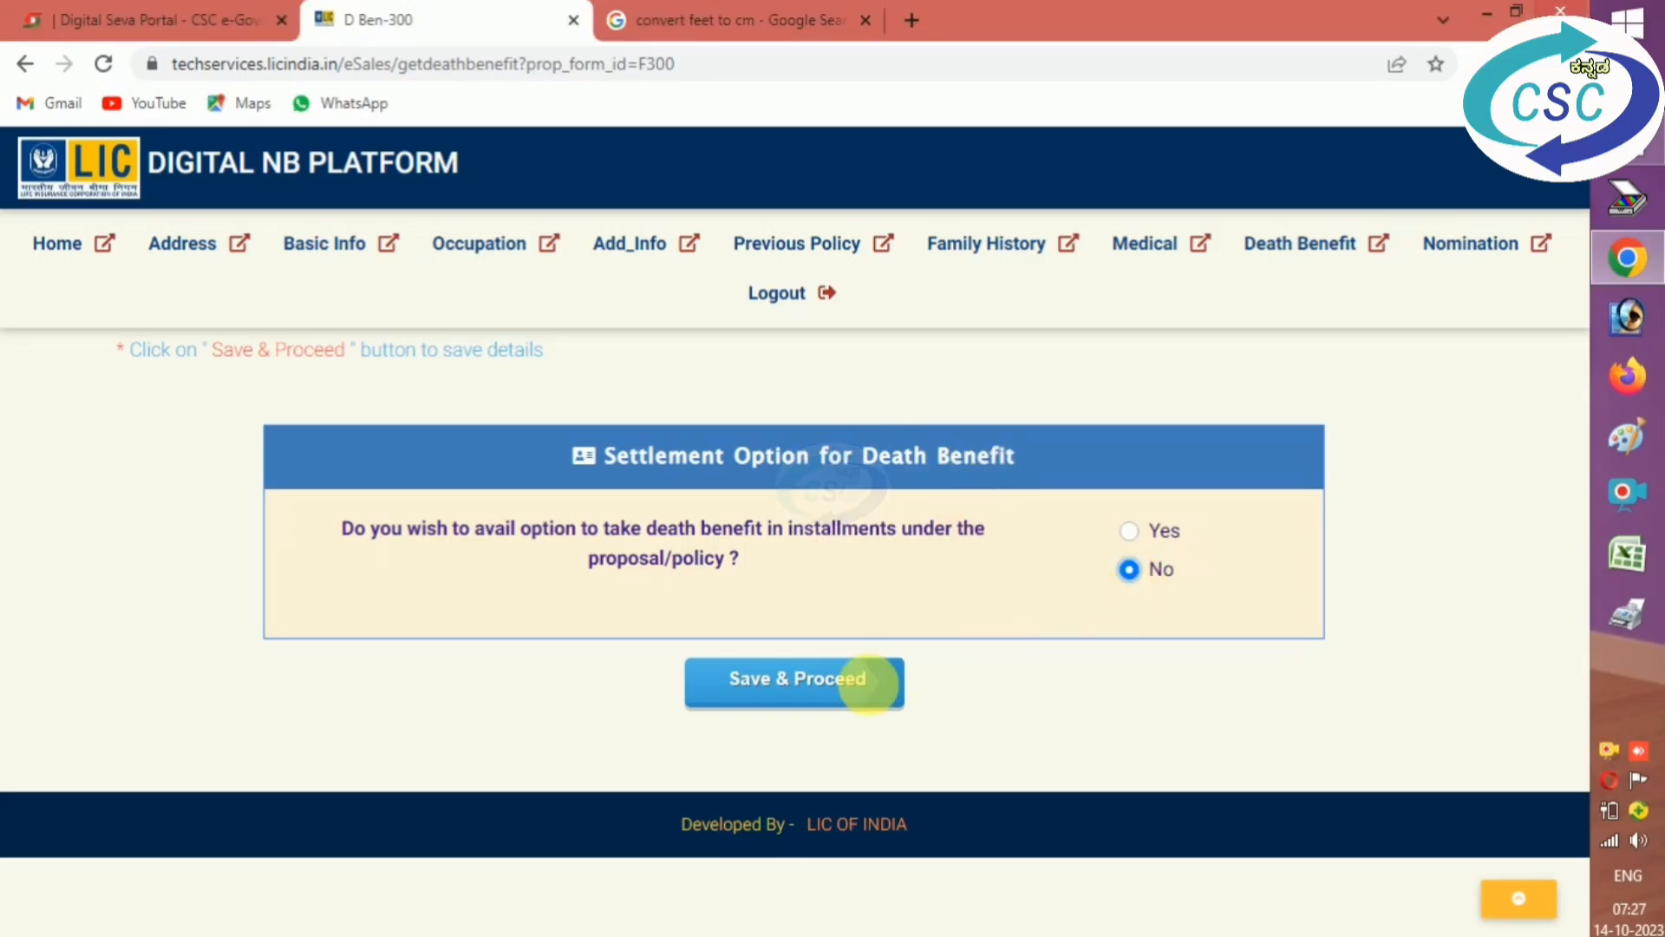
left_click(867, 694)
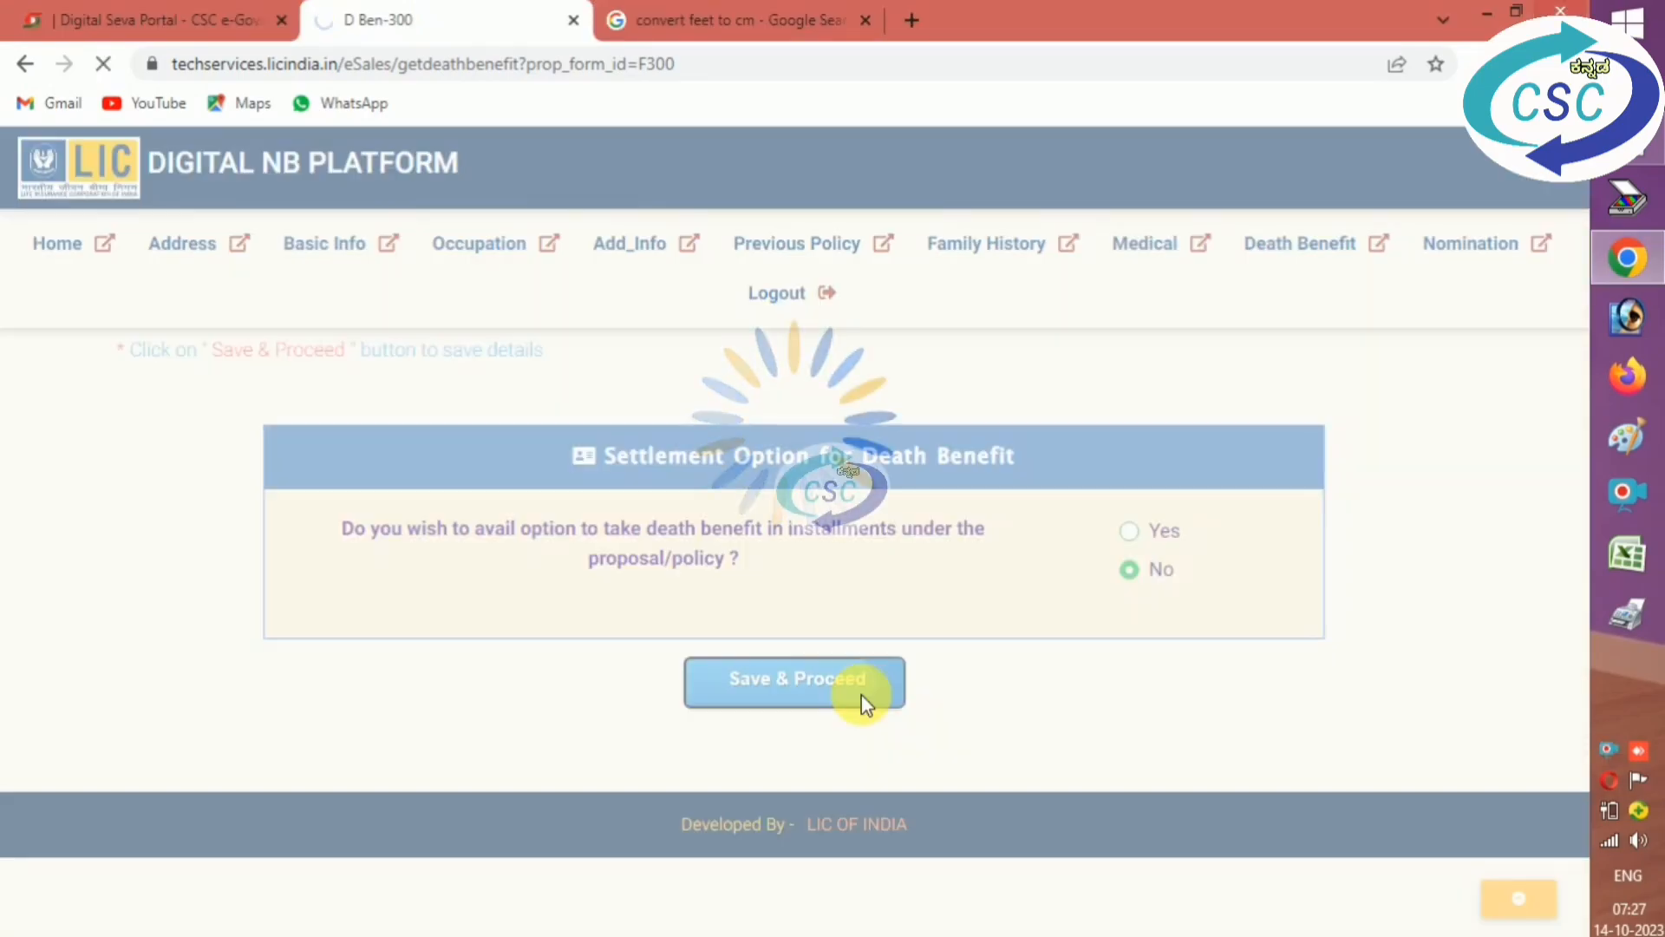
right_click(1609, 751)
left_click(948, 844)
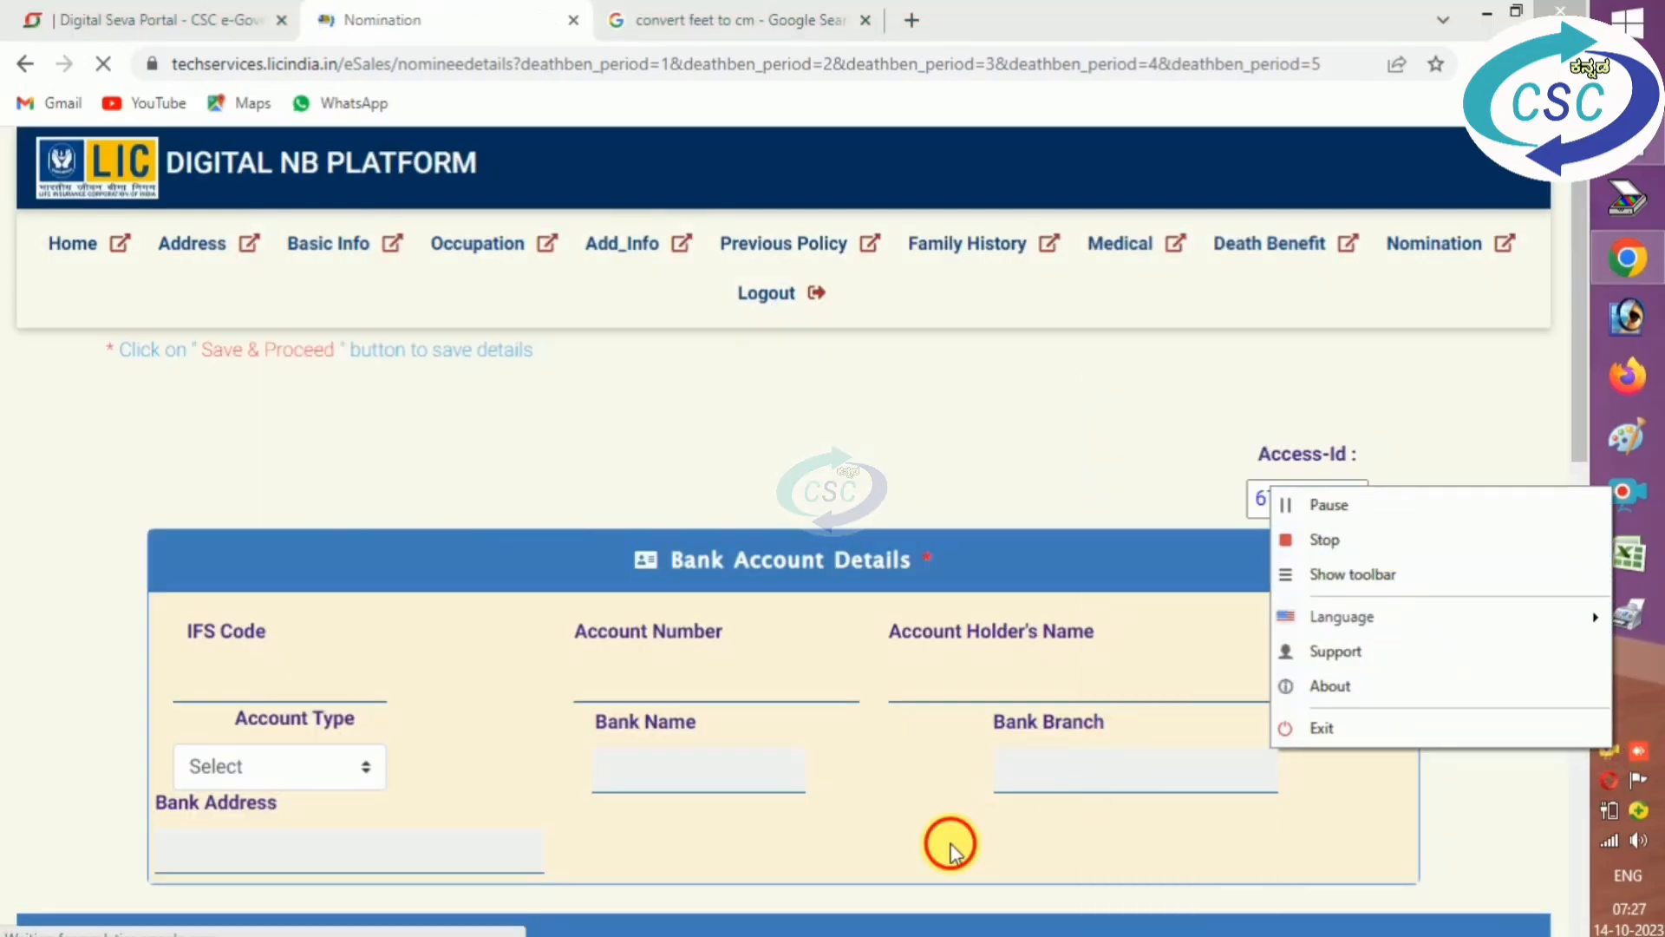
Fill in the bank account details with the IFS code, account number and account holder's name.
scroll(809, 648, "down", 1)
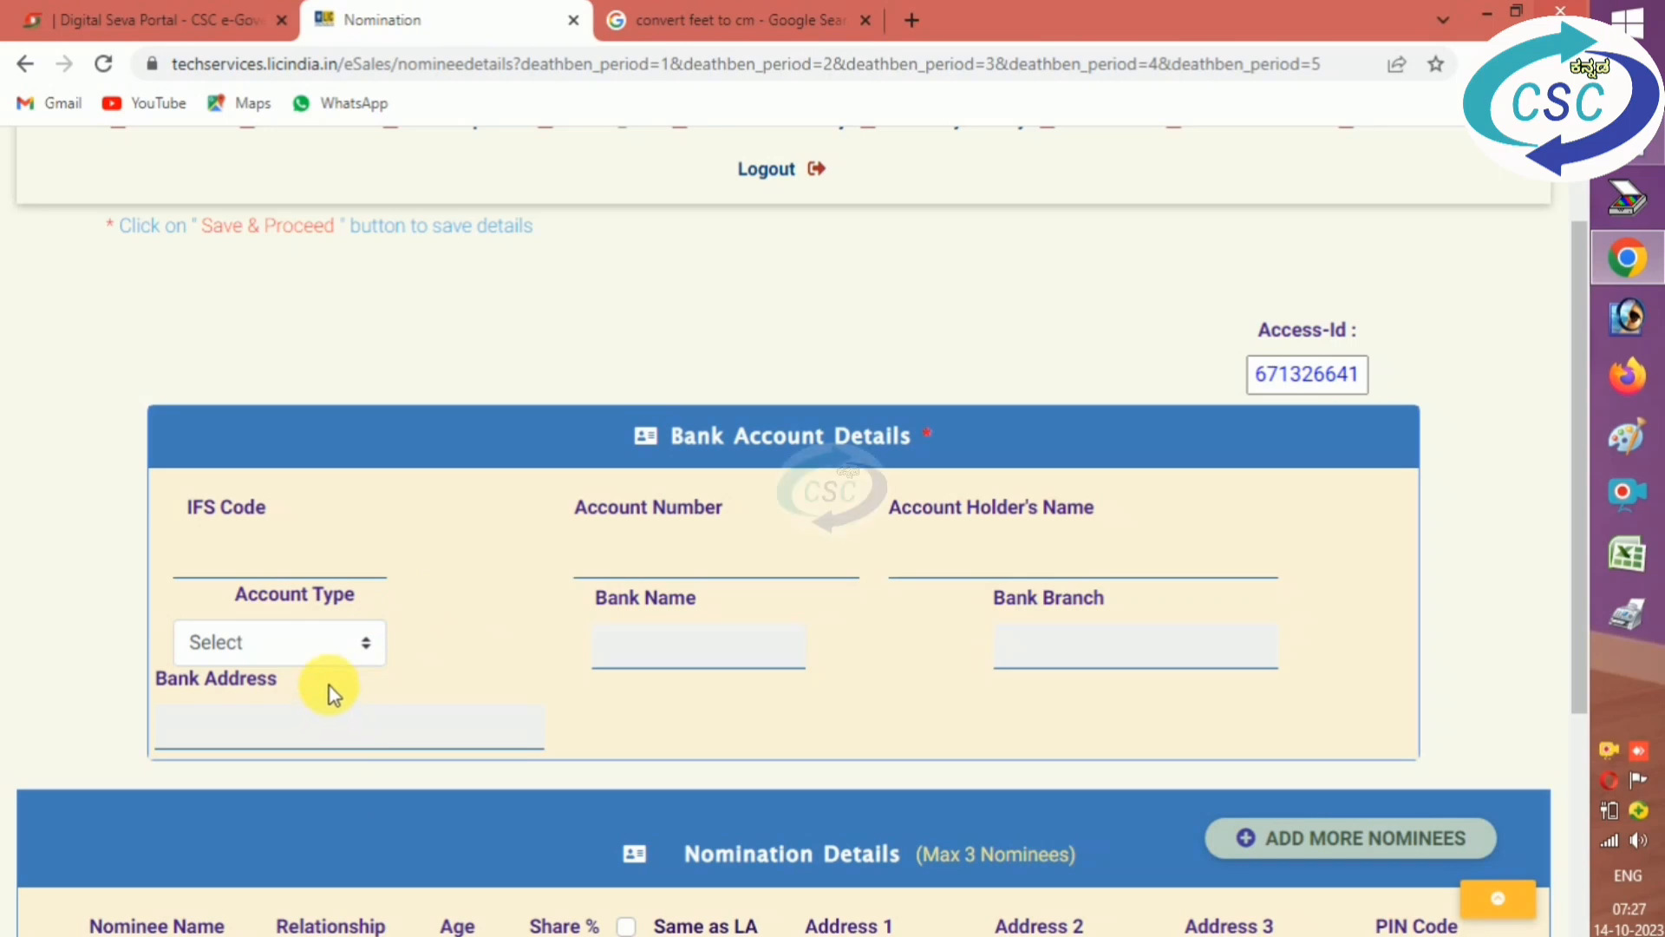
left_click(688, 551)
left_click(1084, 565)
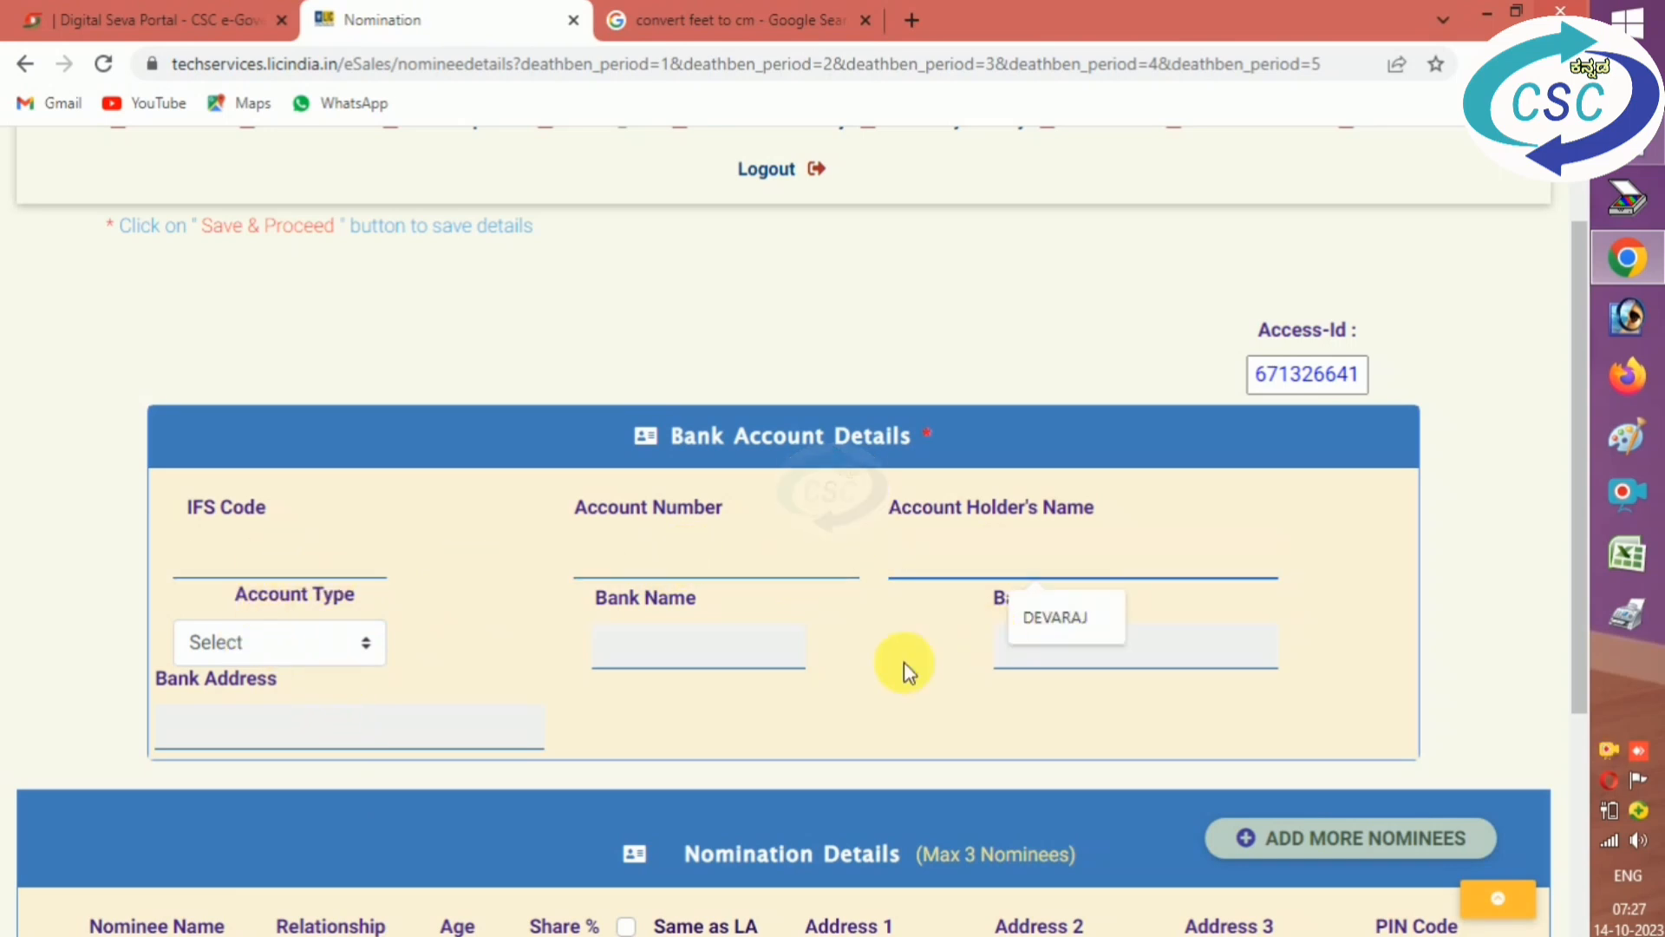
left_click(643, 664)
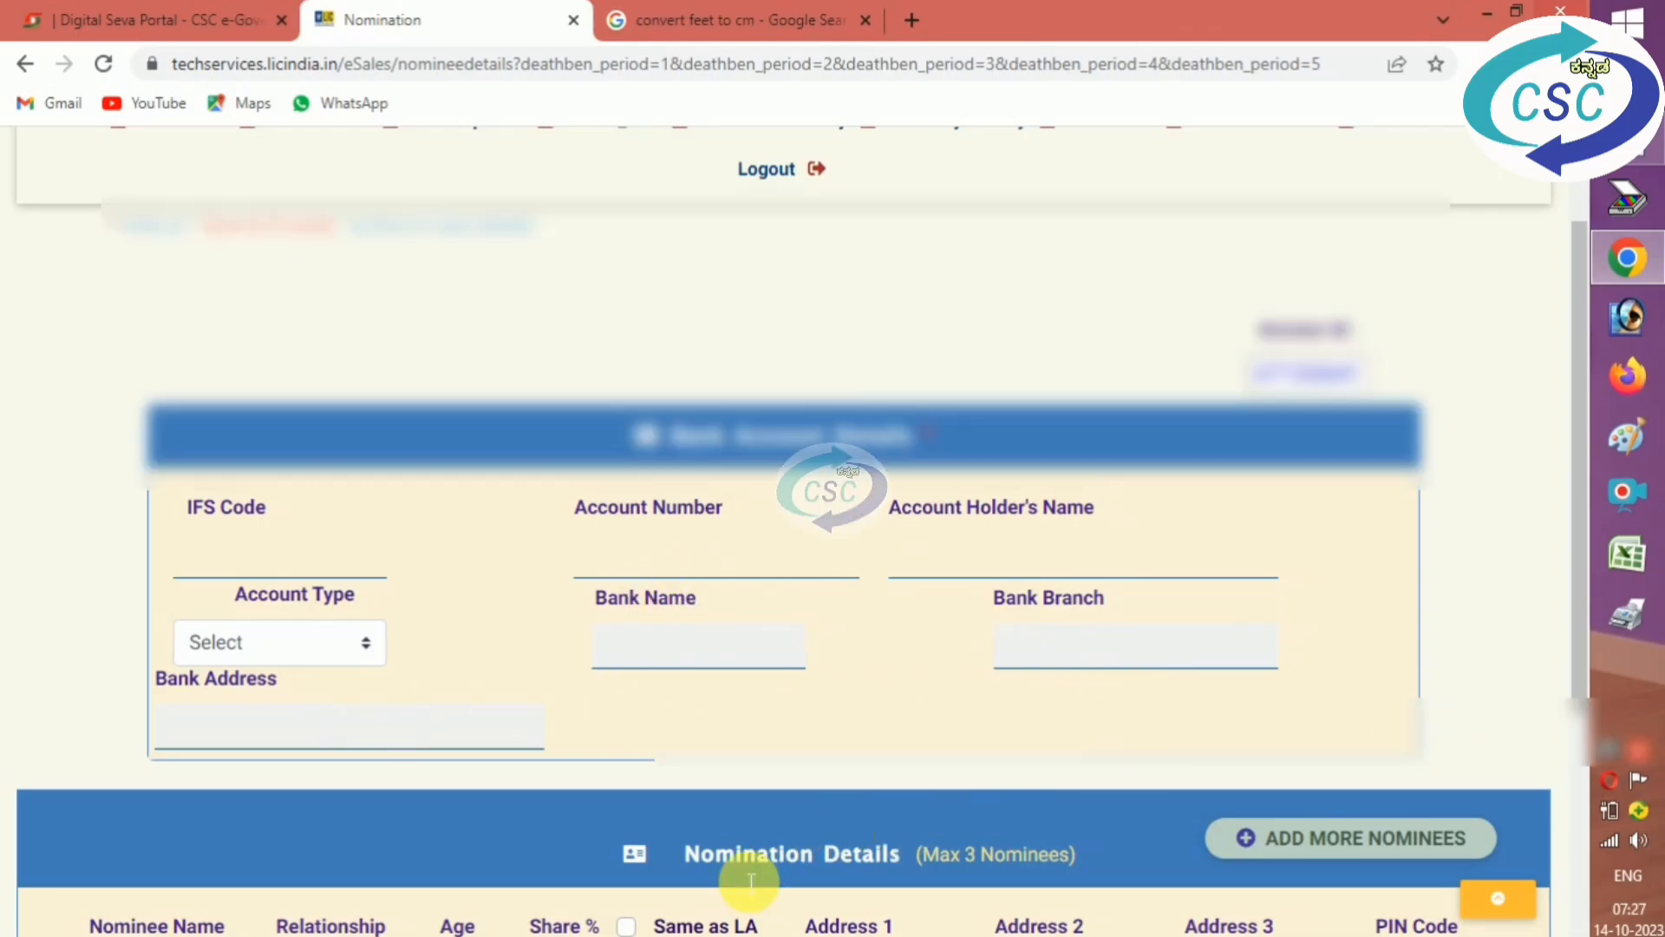
right_click(1606, 748)
left_click(1383, 528)
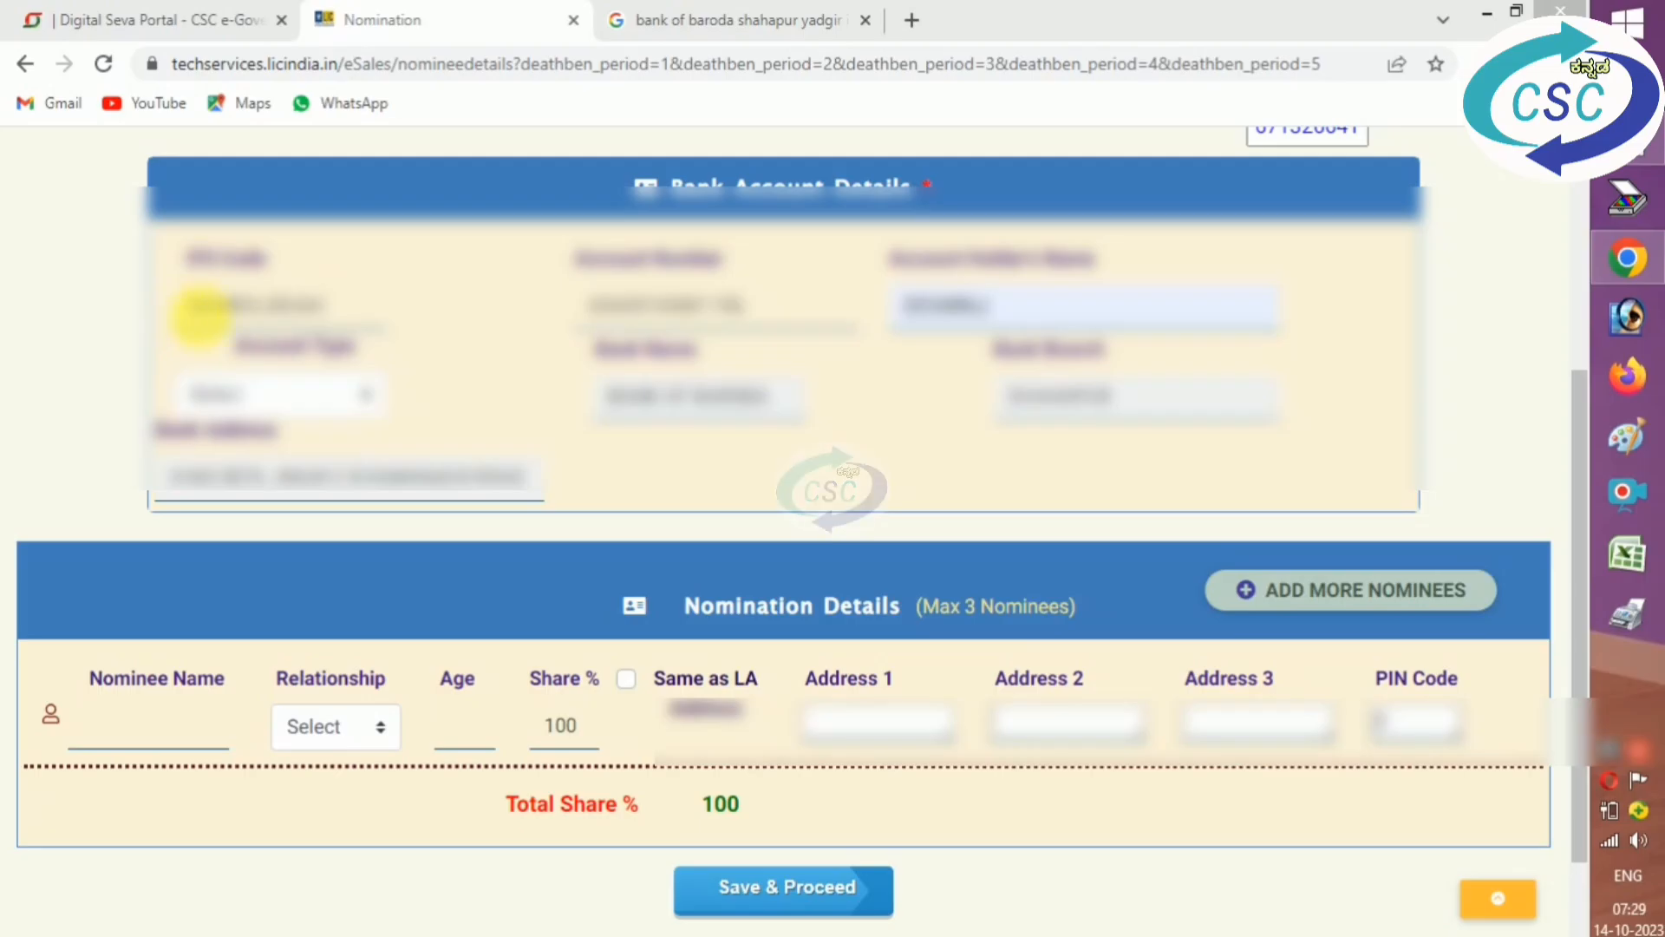
Check the entered IFS code and set the bank account type to Savings Account.
left_click_drag(191, 314, 330, 310)
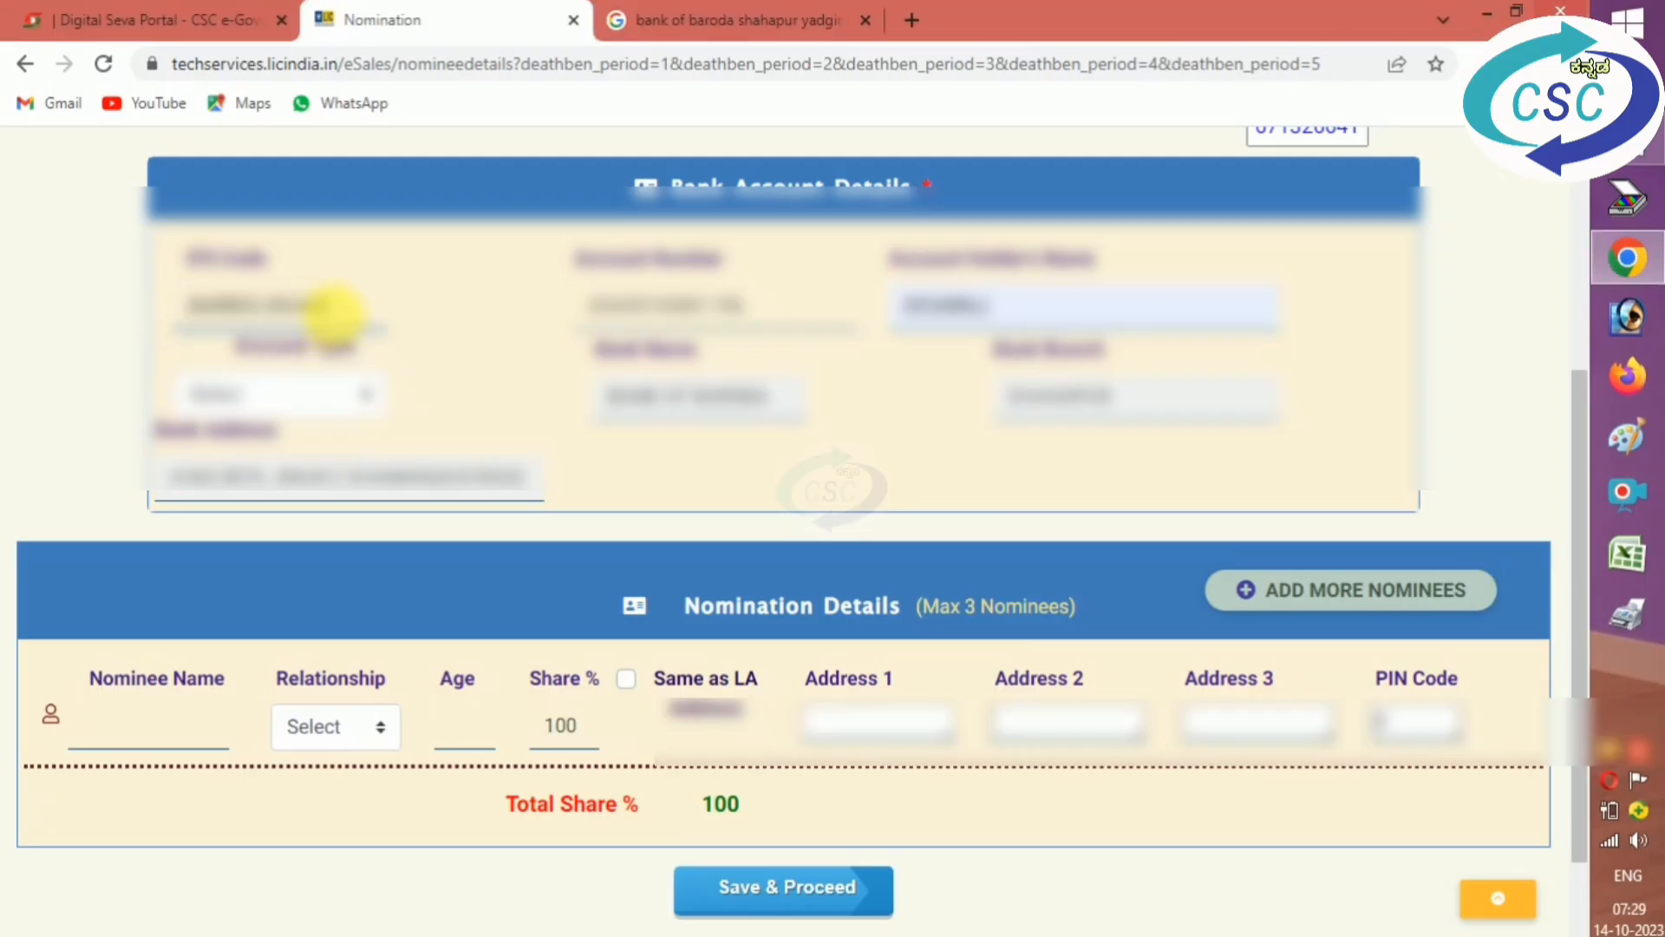
double_click(318, 309)
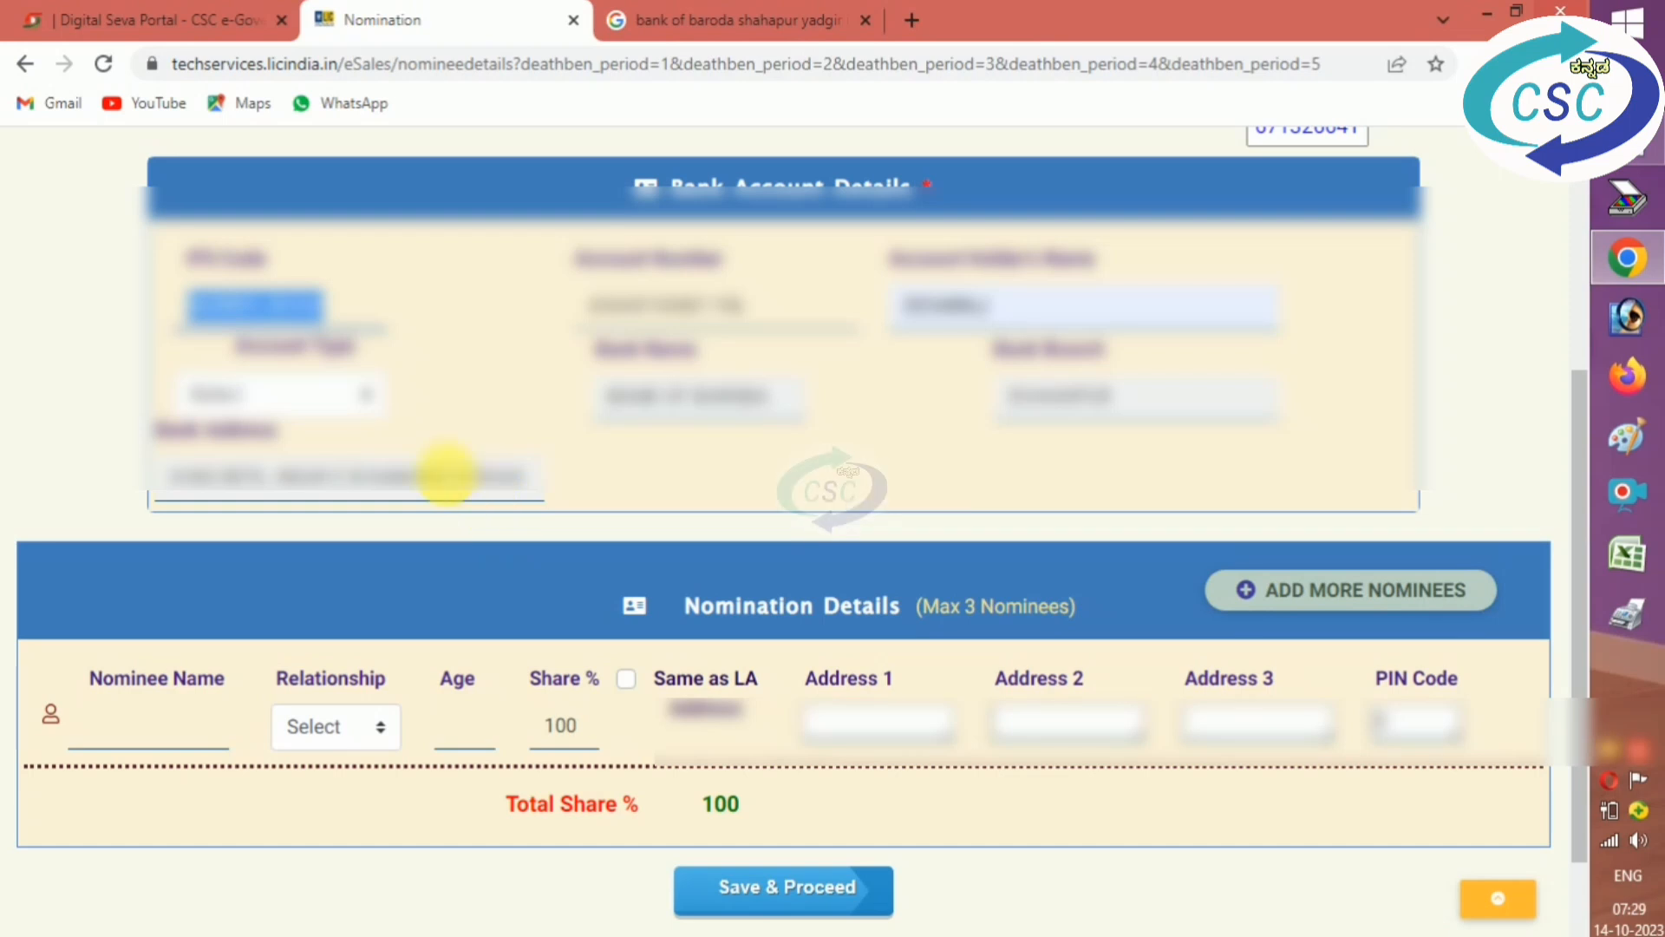
left_click(289, 388)
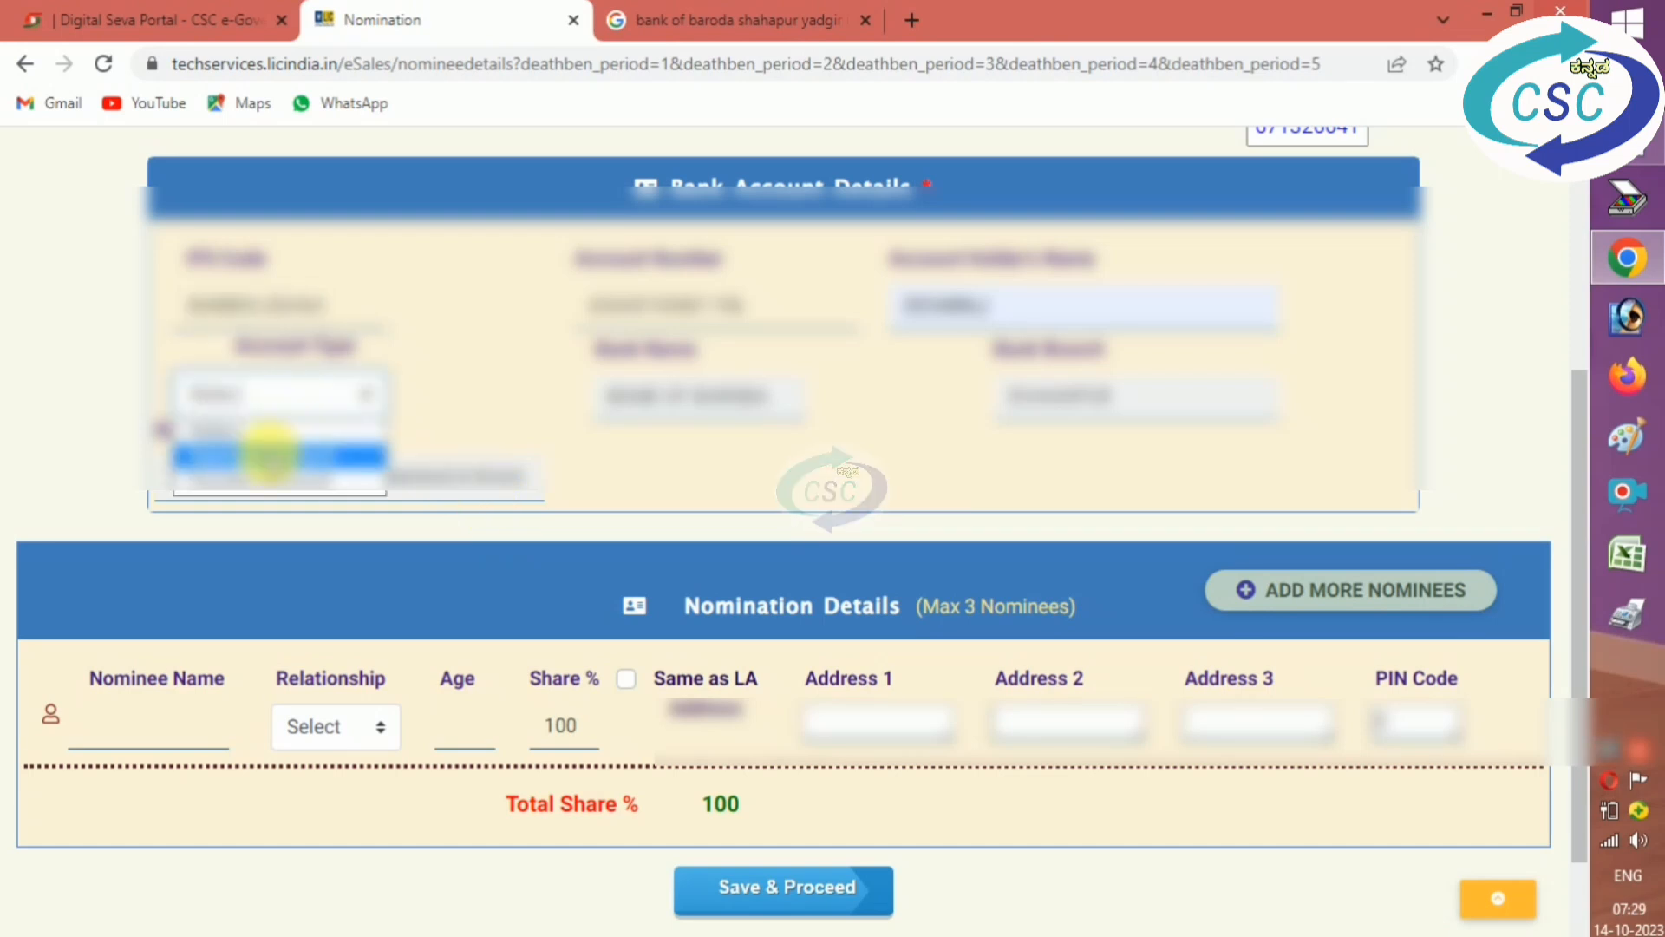
left_click(269, 452)
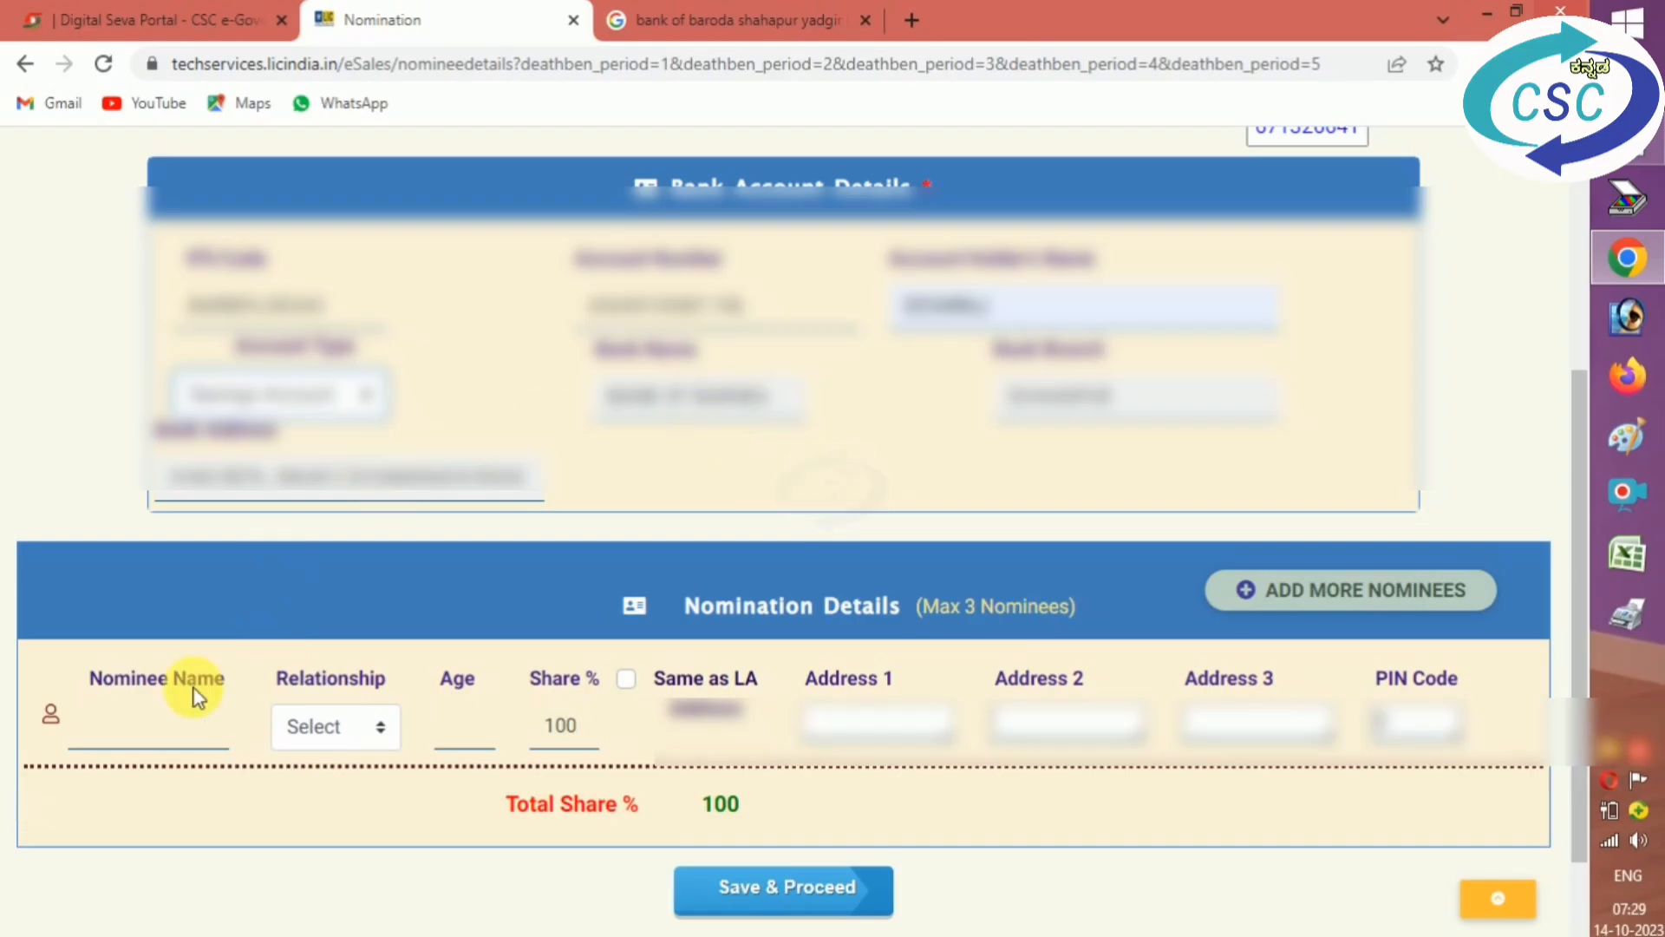
Enter the nominee's name in the nomination details, with relationship Mother and age 40.
left_click(144, 731)
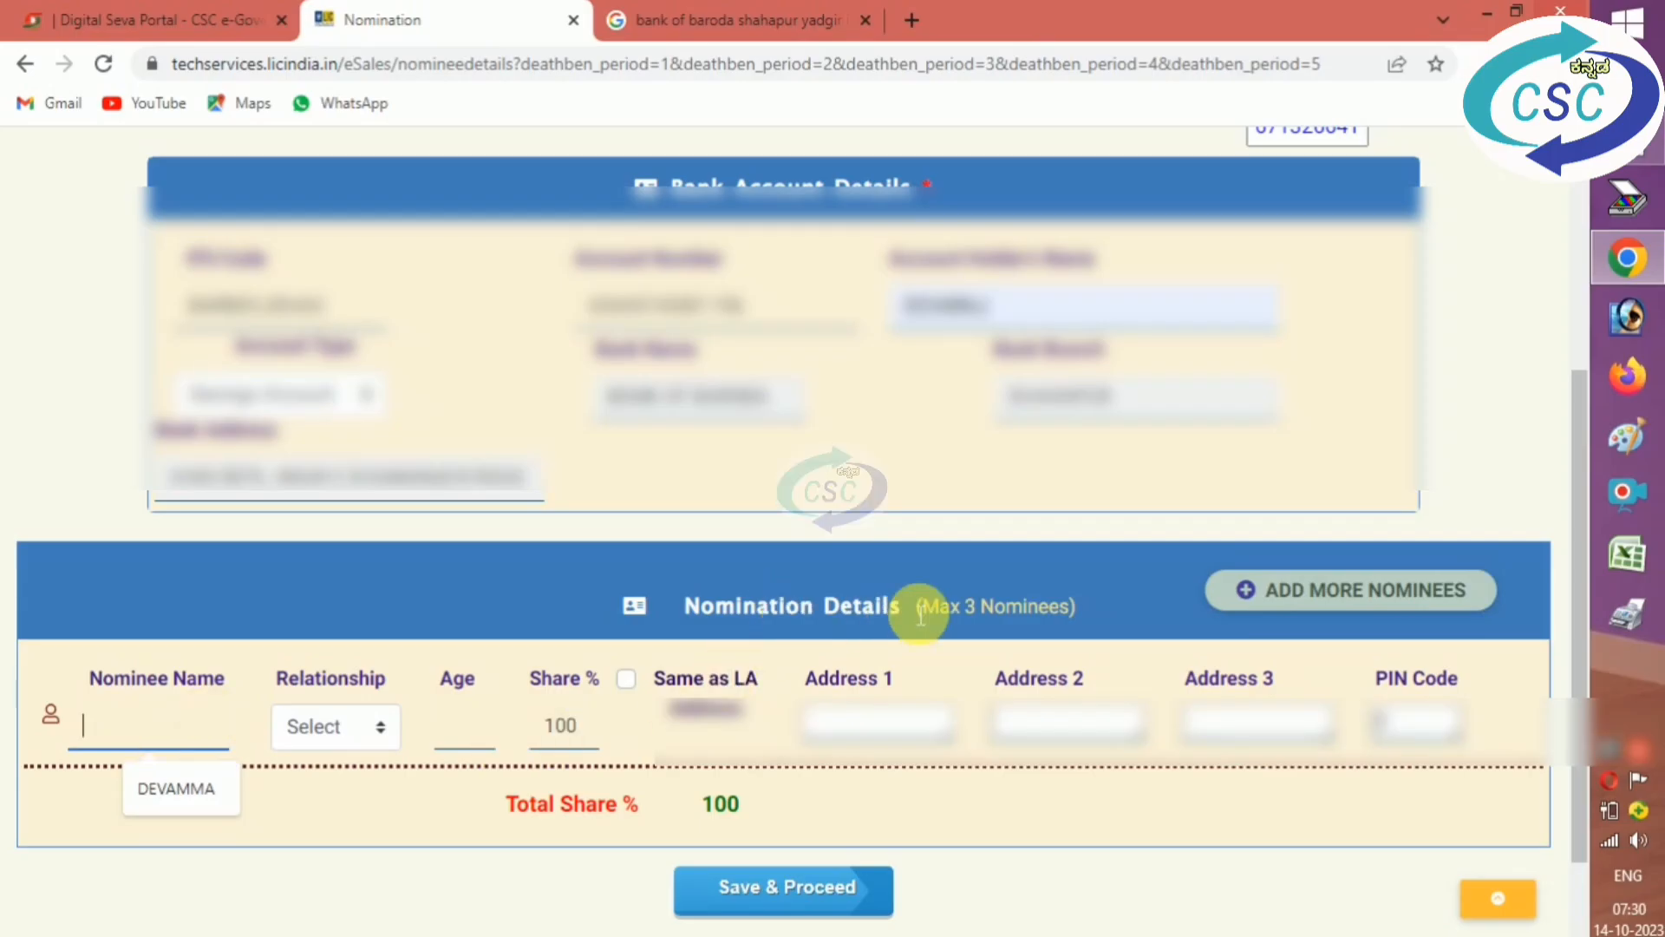
left_click_drag(995, 607, 1111, 596)
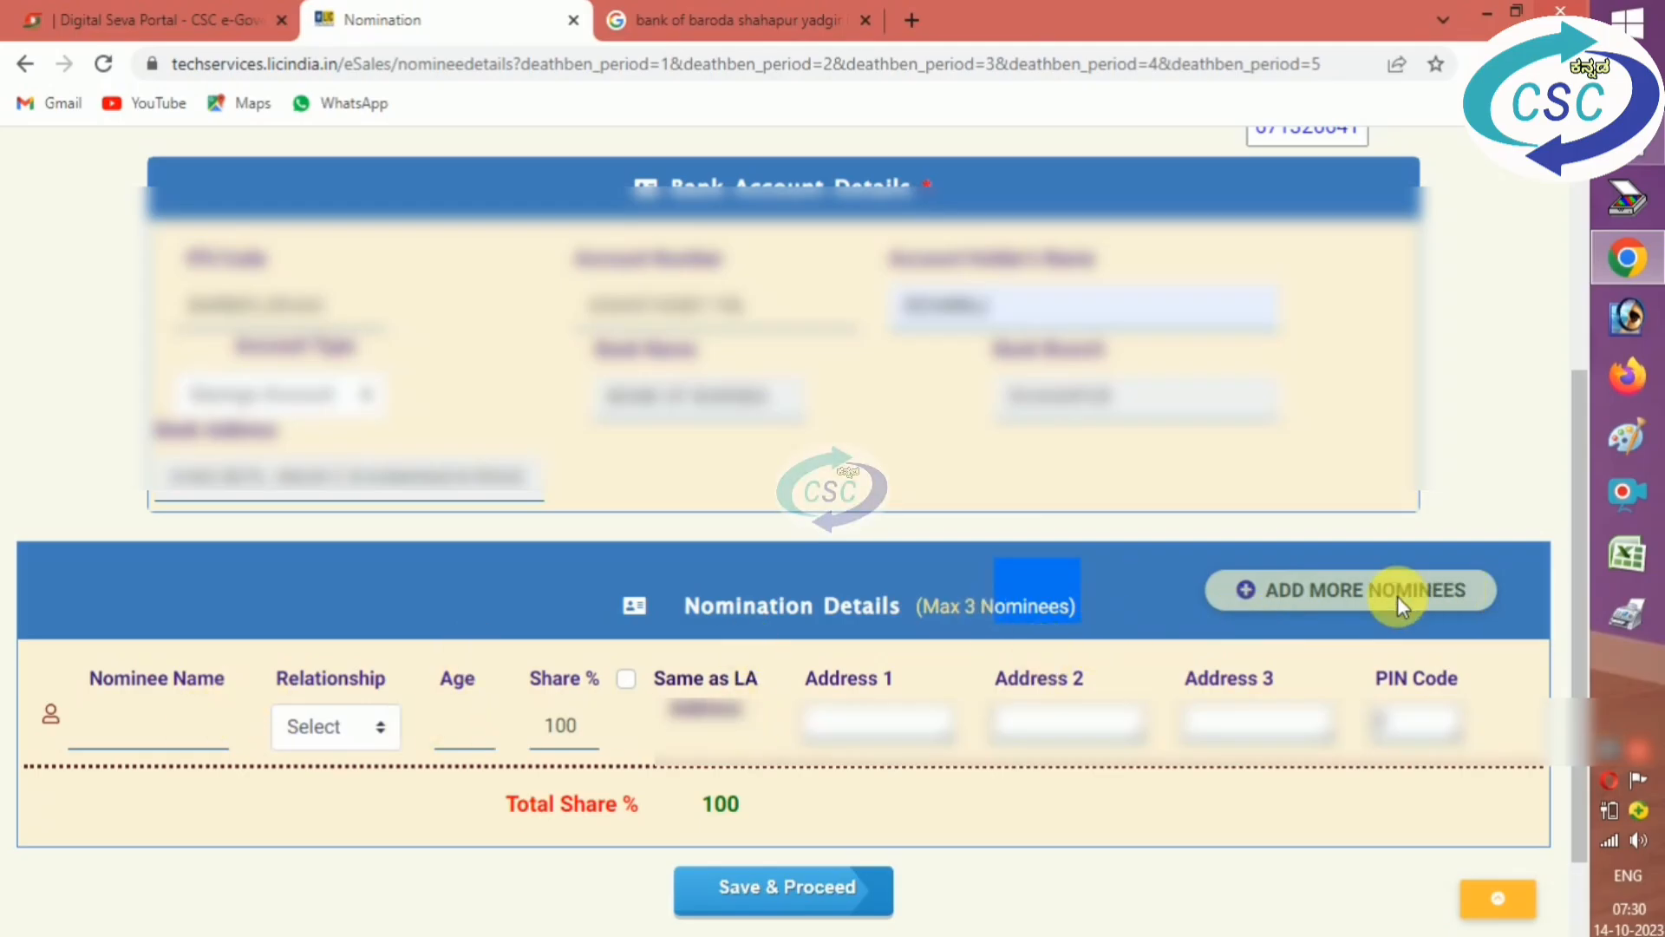
left_click(177, 730)
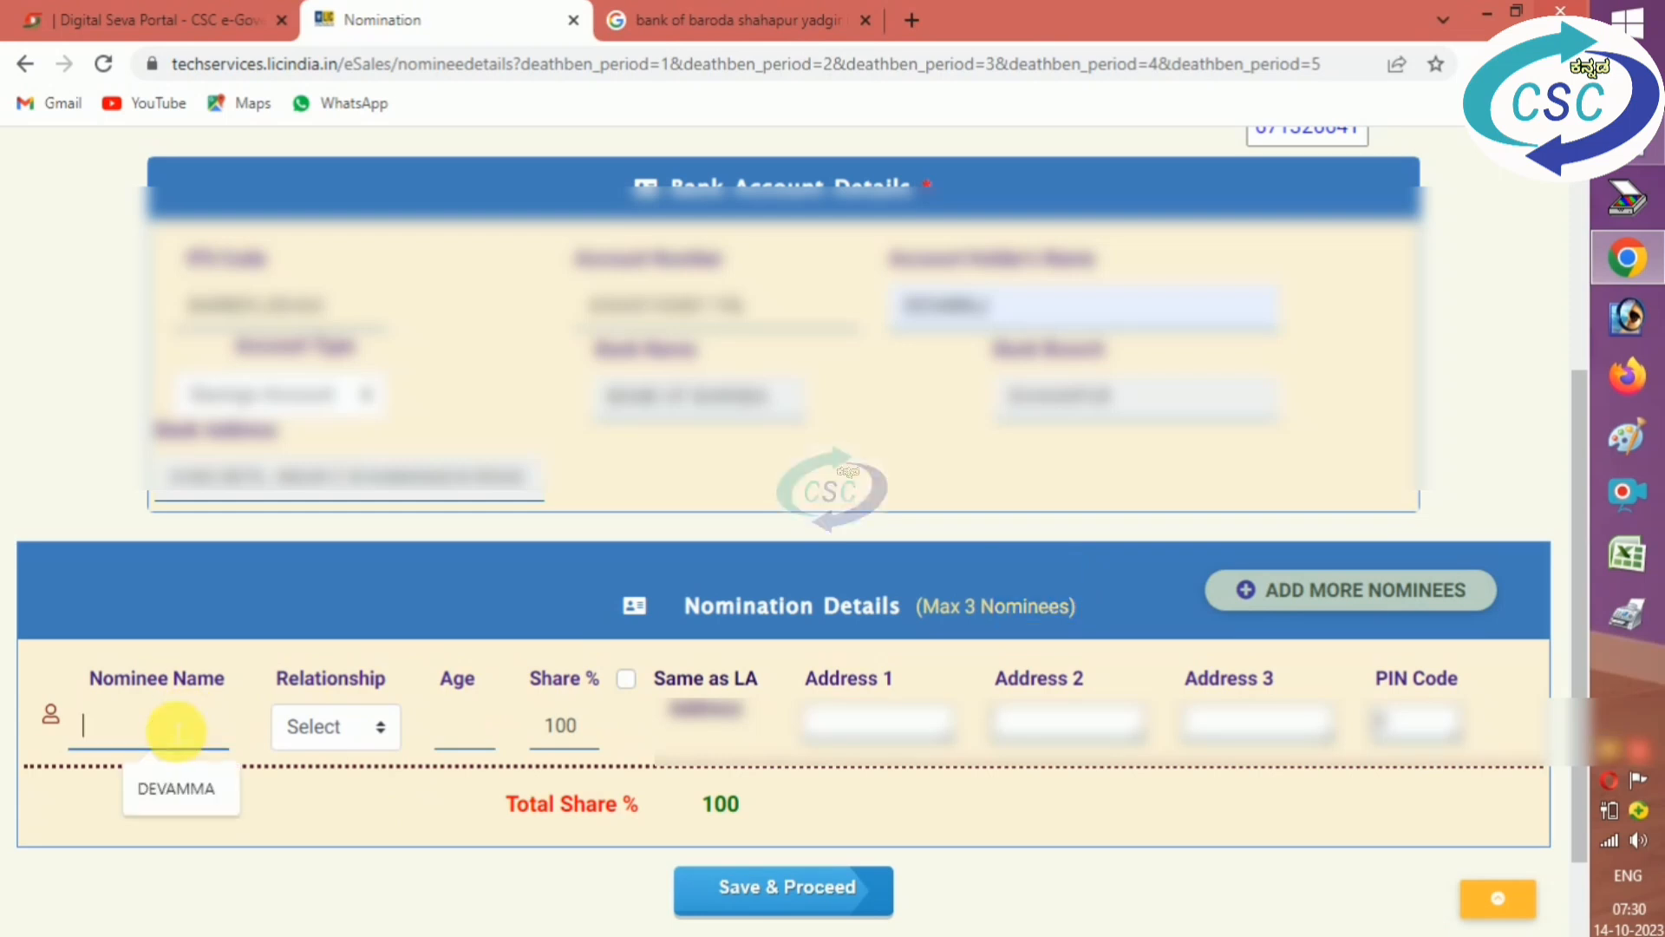
left_click(177, 788)
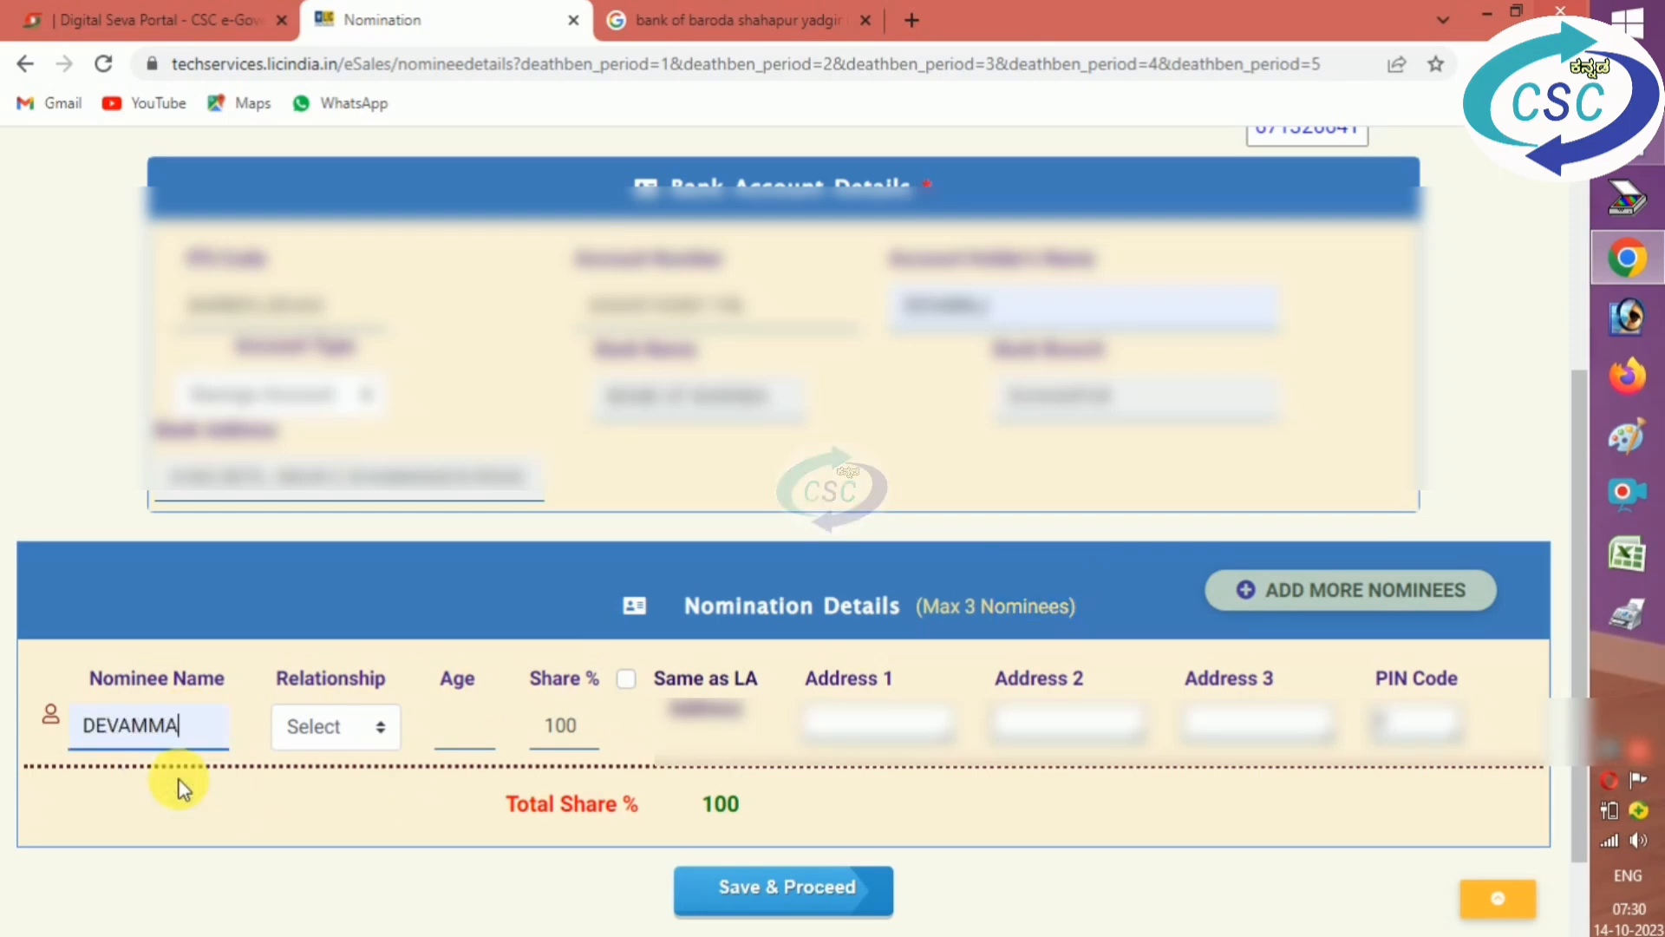
left_click(310, 743)
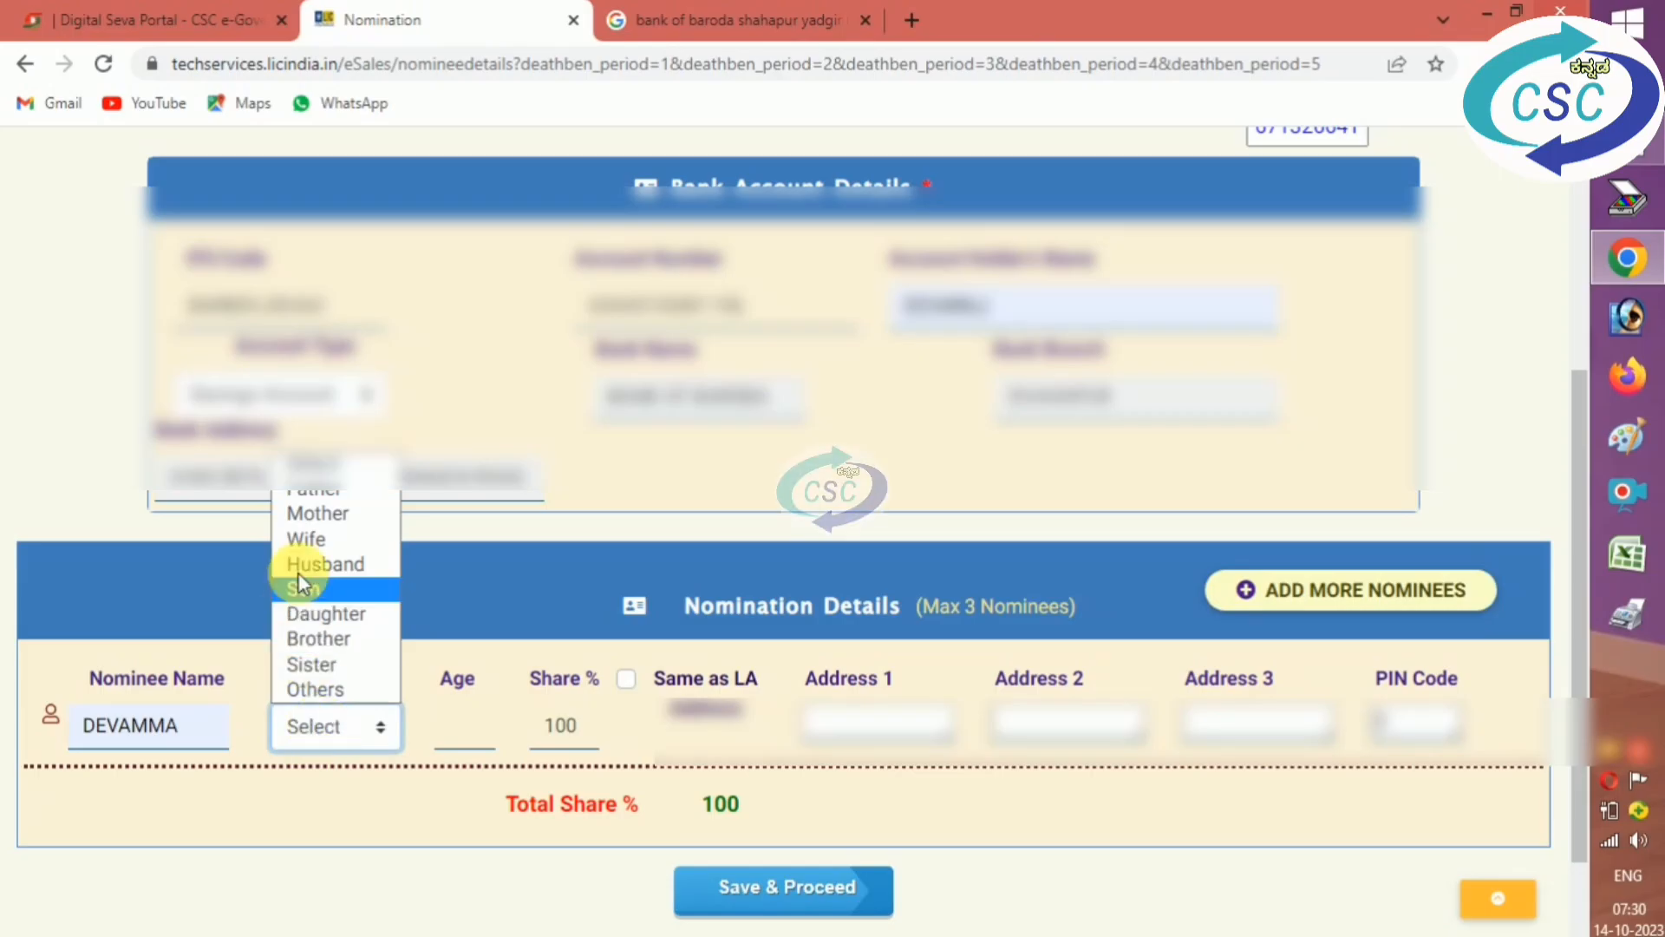
left_click(336, 516)
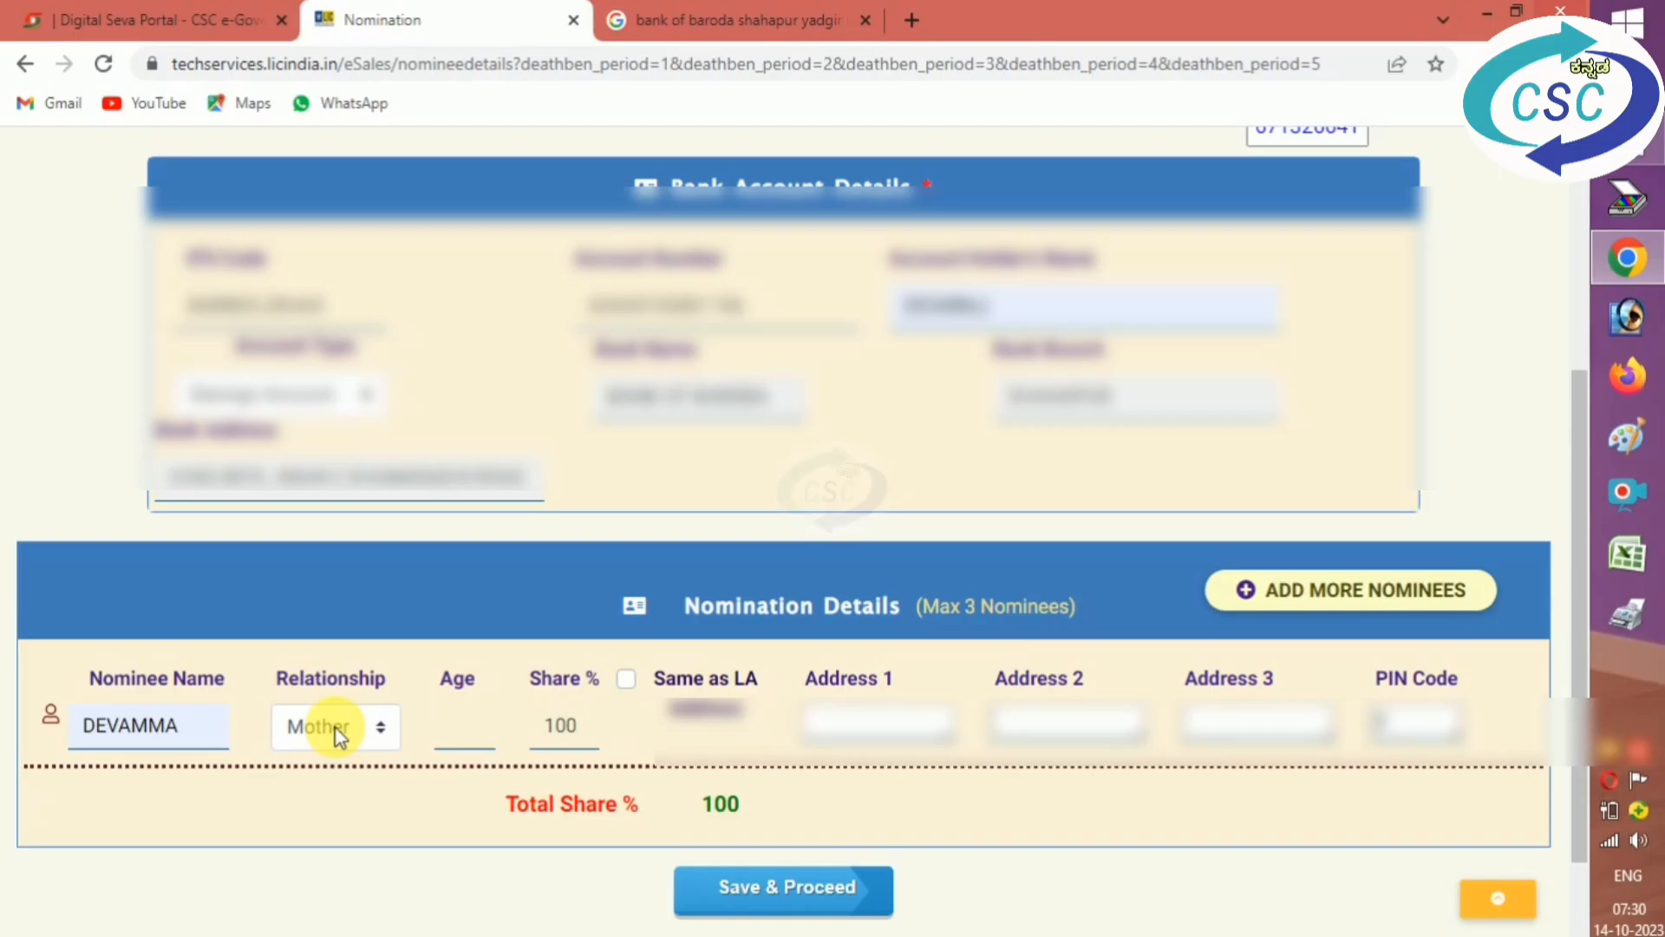
left_click(477, 744)
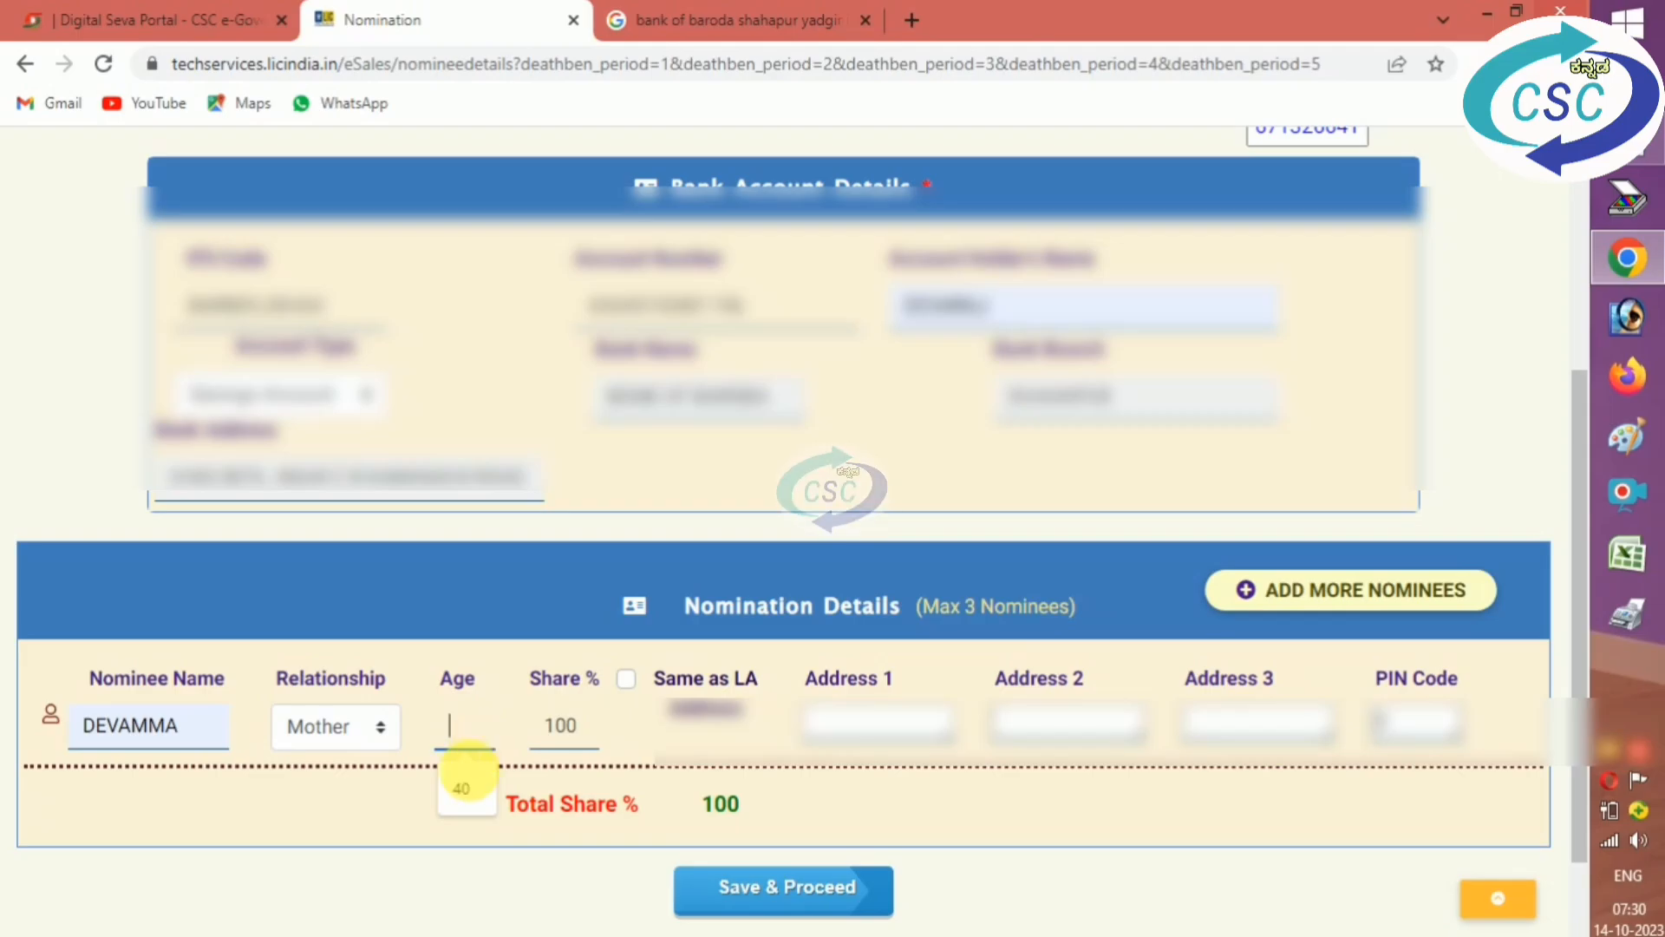
left_click(466, 784)
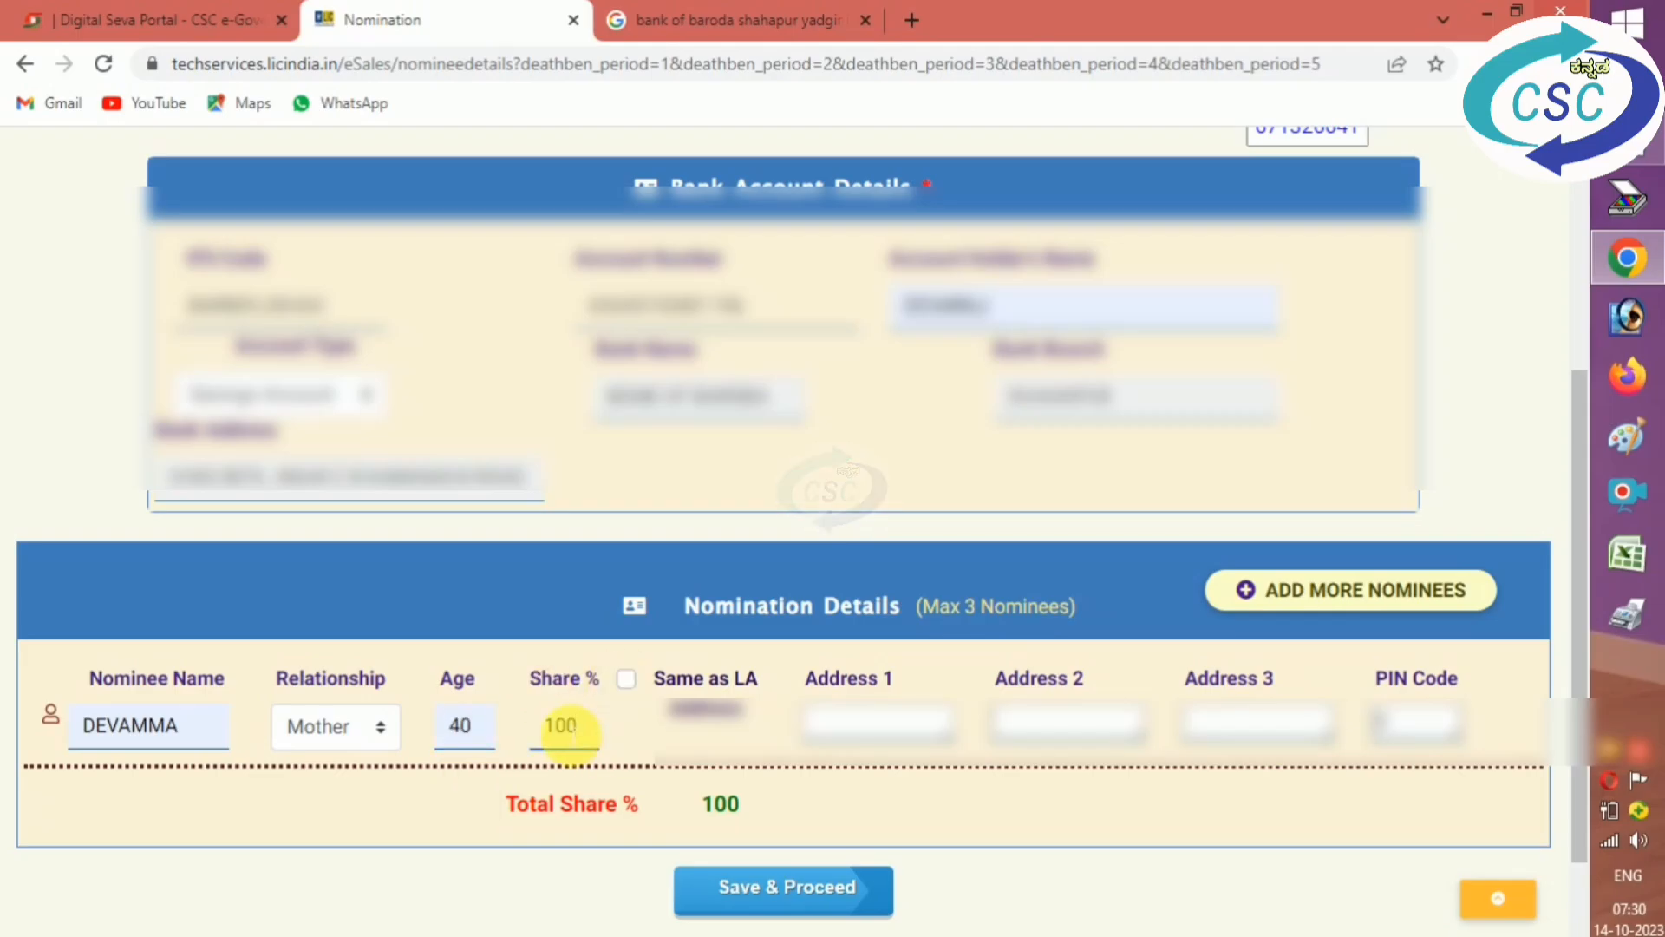
Use the life assured's address for the nominee and save the nomination page.
left_click(573, 734)
left_click(626, 679)
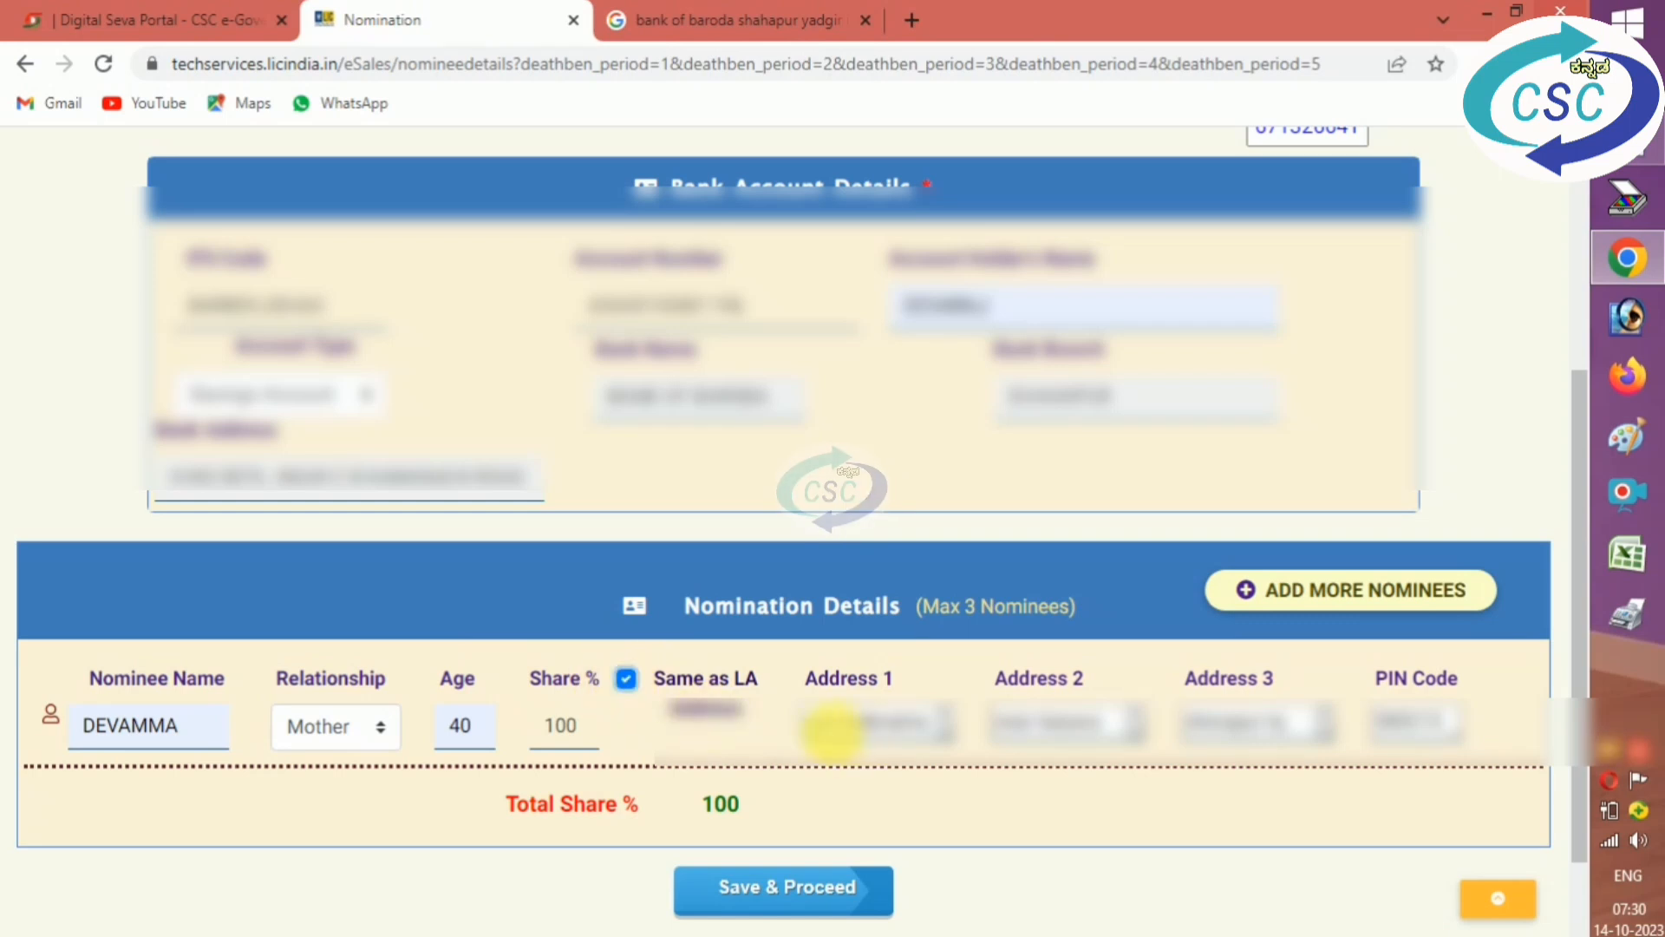
left_click(829, 732)
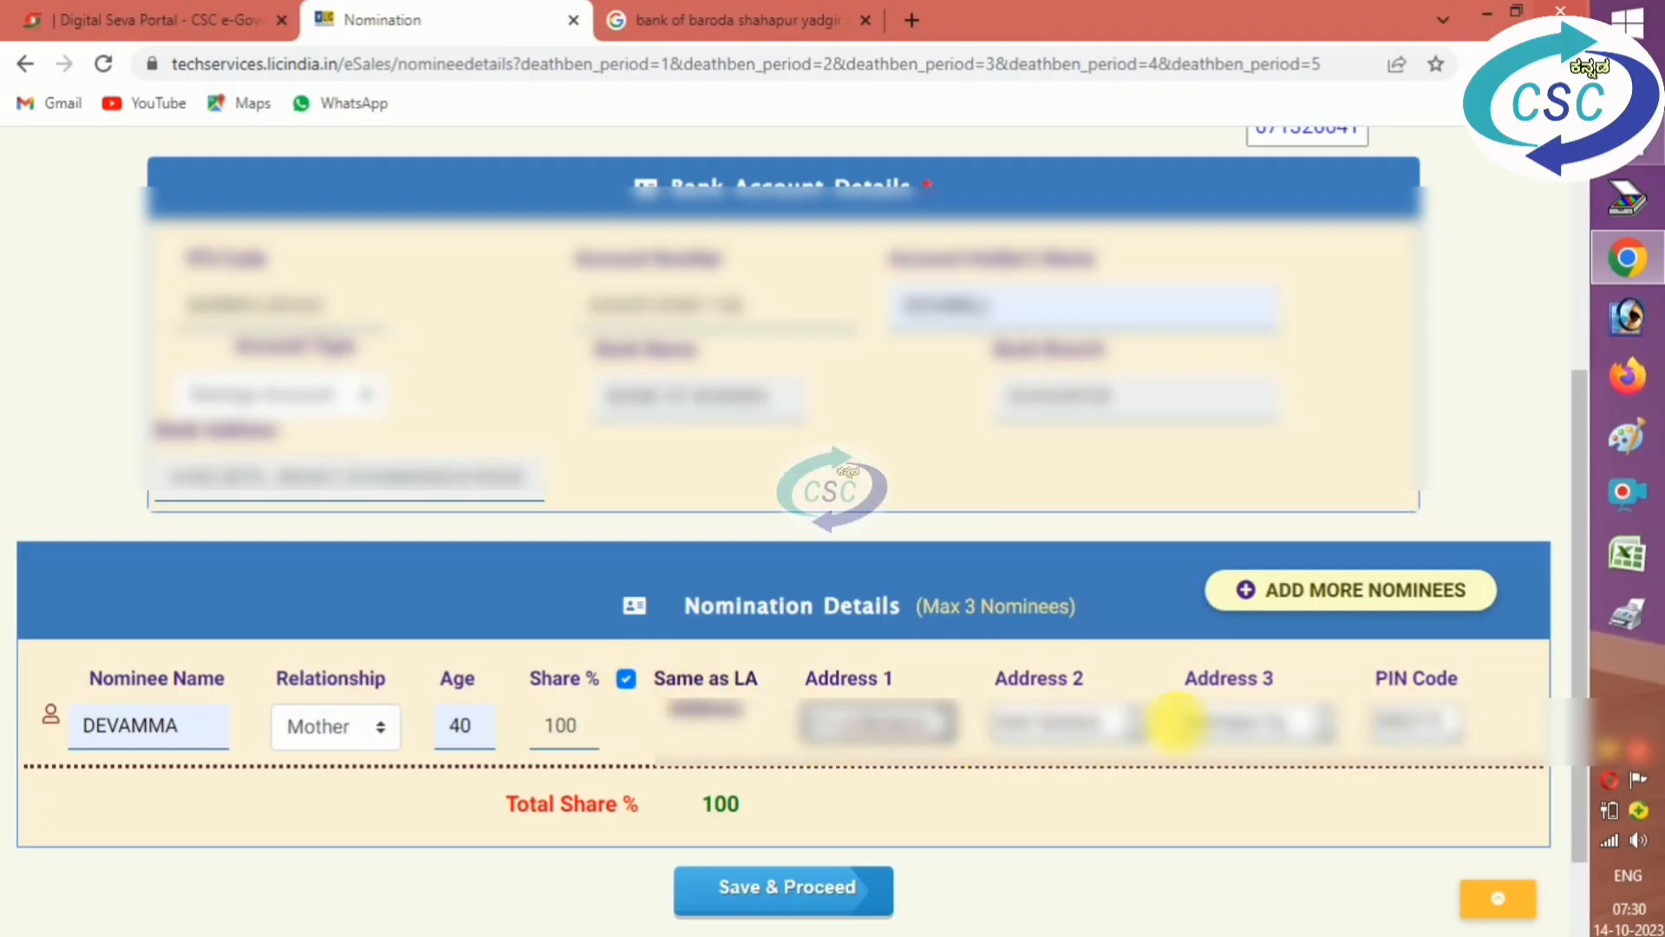
left_click(820, 886)
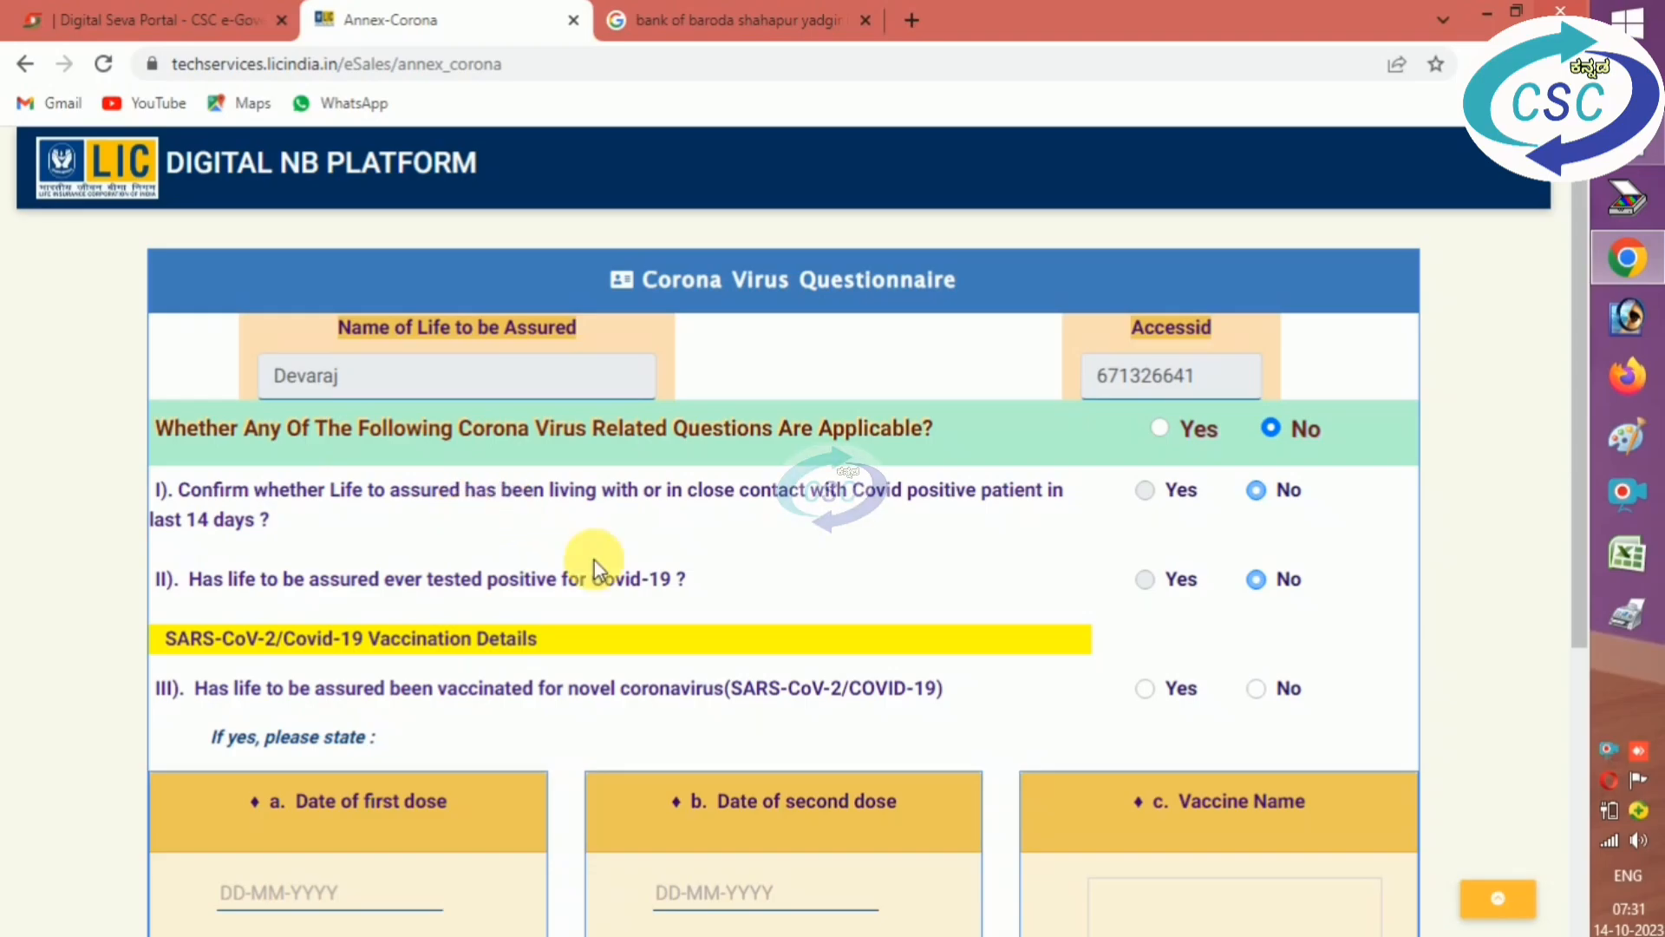
Answer No to the COVID-19 vaccination question and save the Corona Virus Questionnaire.
left_click(1252, 694)
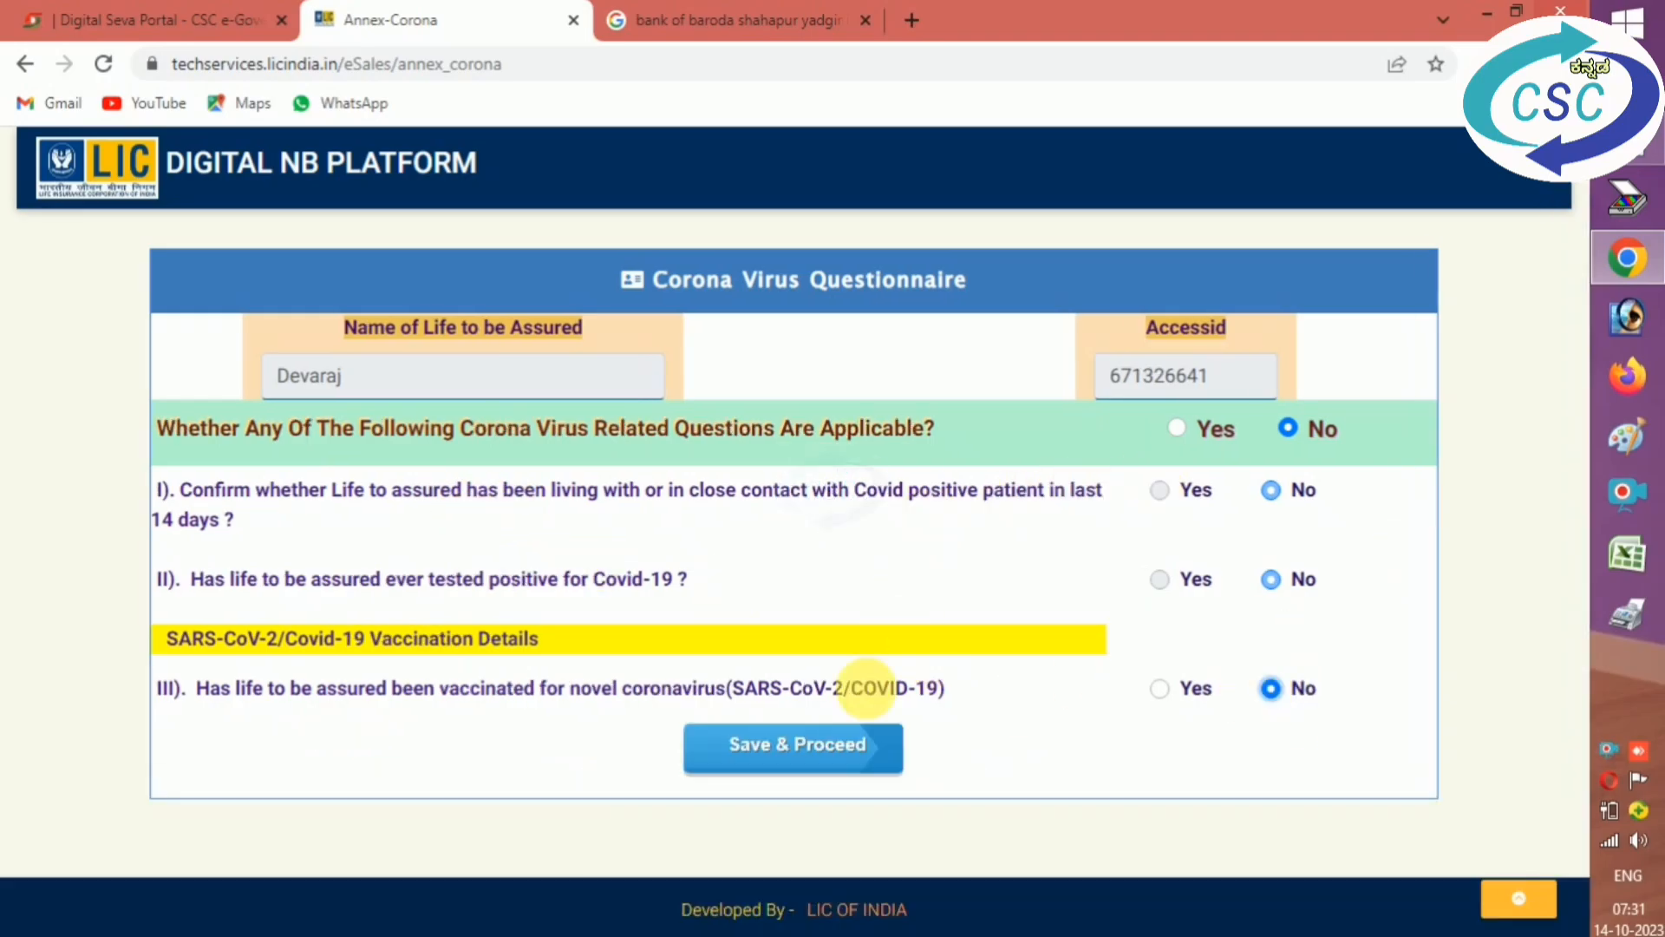
left_click(833, 748)
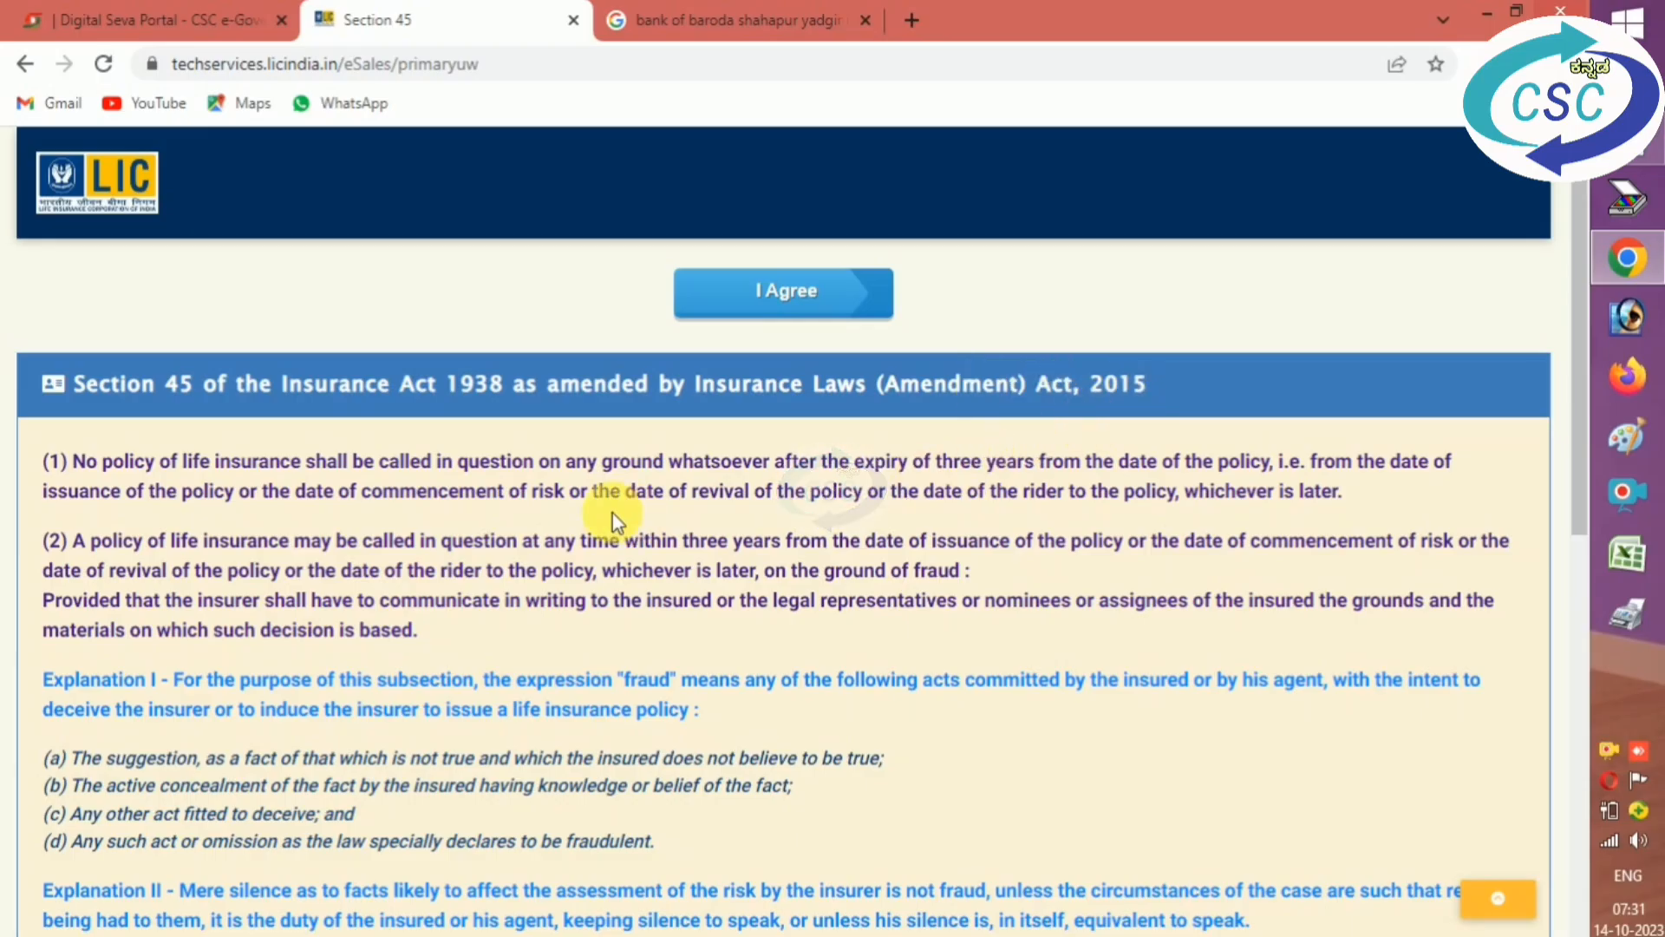
Look through the Section 45 Insurance Act declaration and agree to it.
scroll(221, 525, "down", 3)
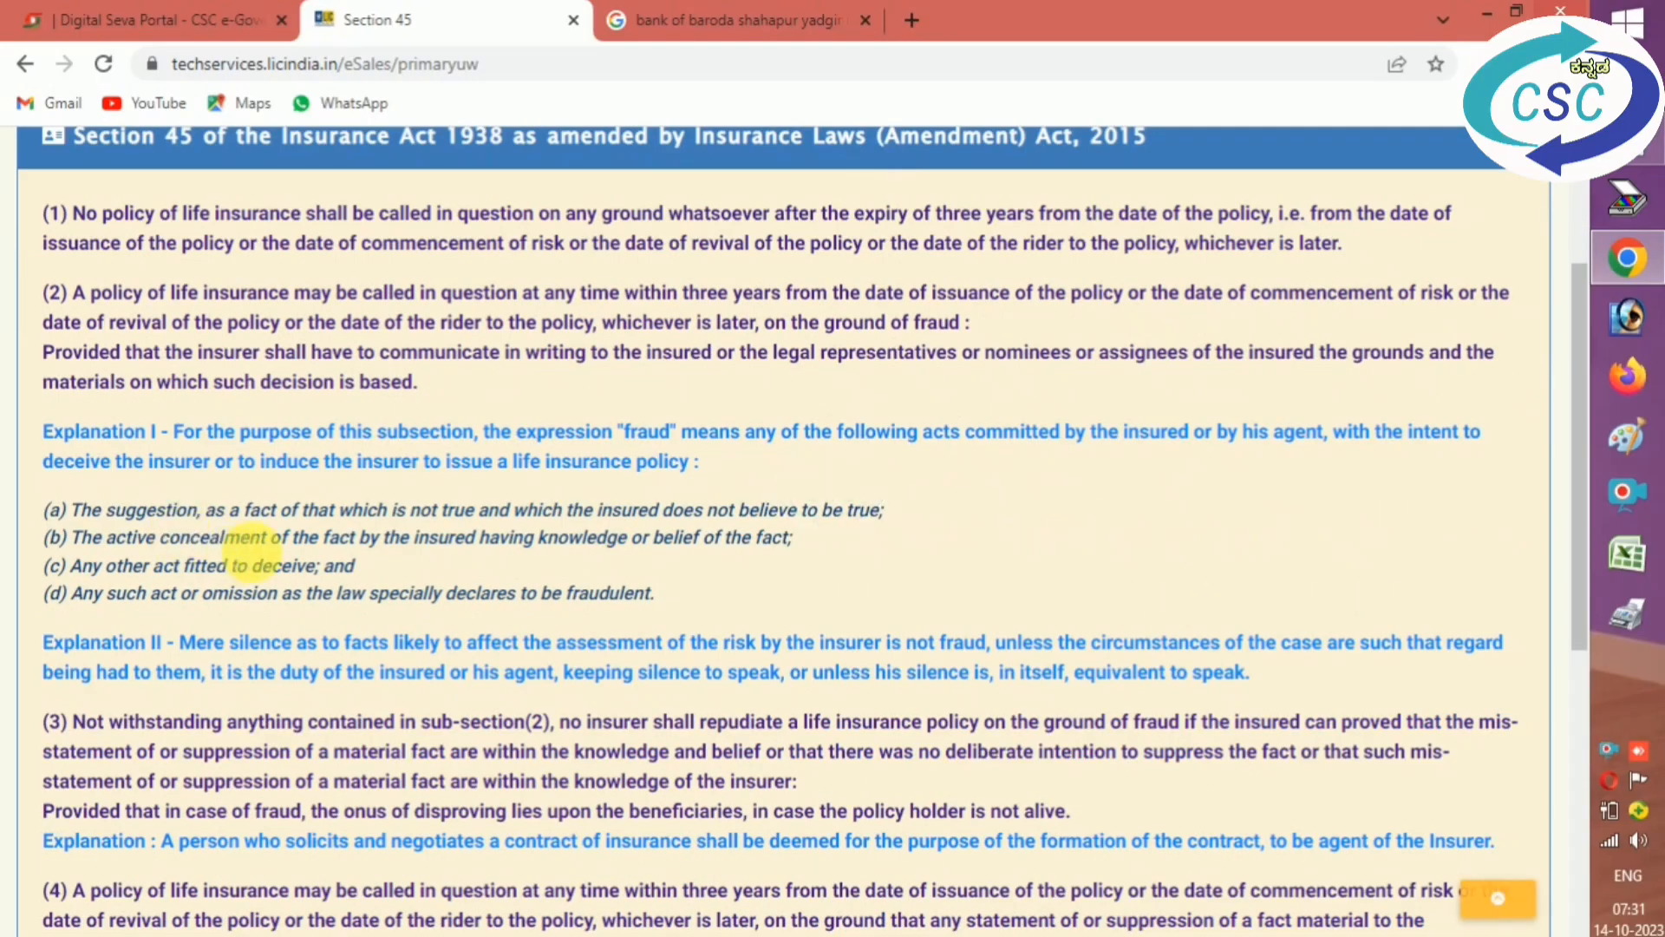
scroll(253, 550, "up", 1)
left_click_drag(75, 352, 958, 568)
left_click(1069, 725)
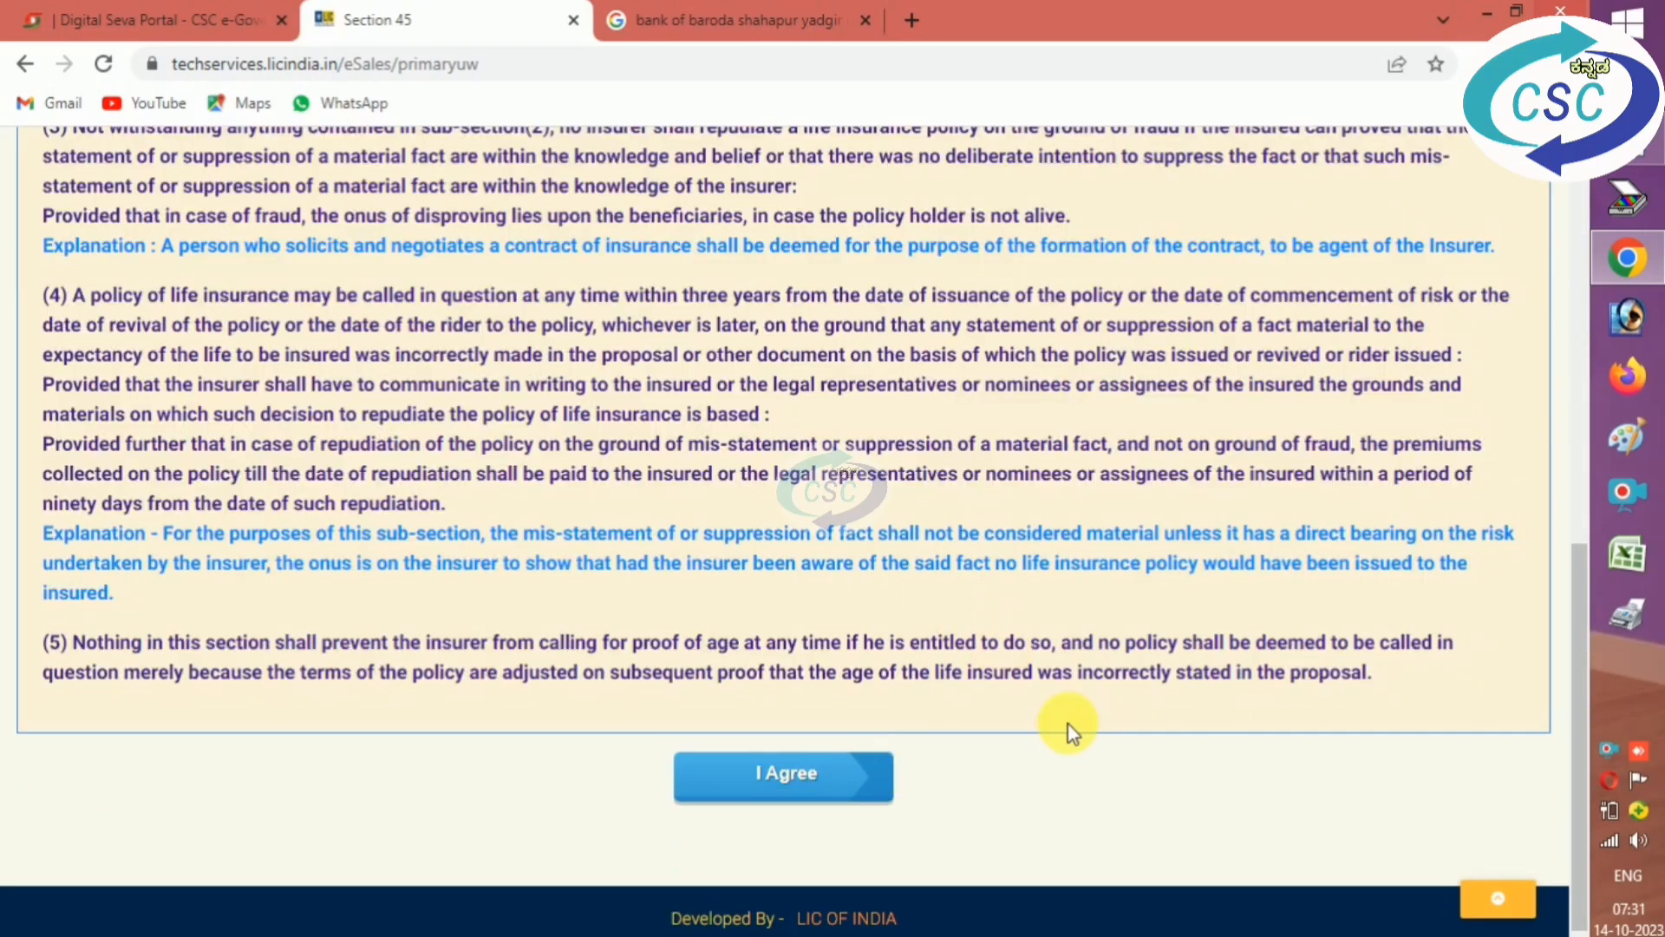
left_click(802, 776)
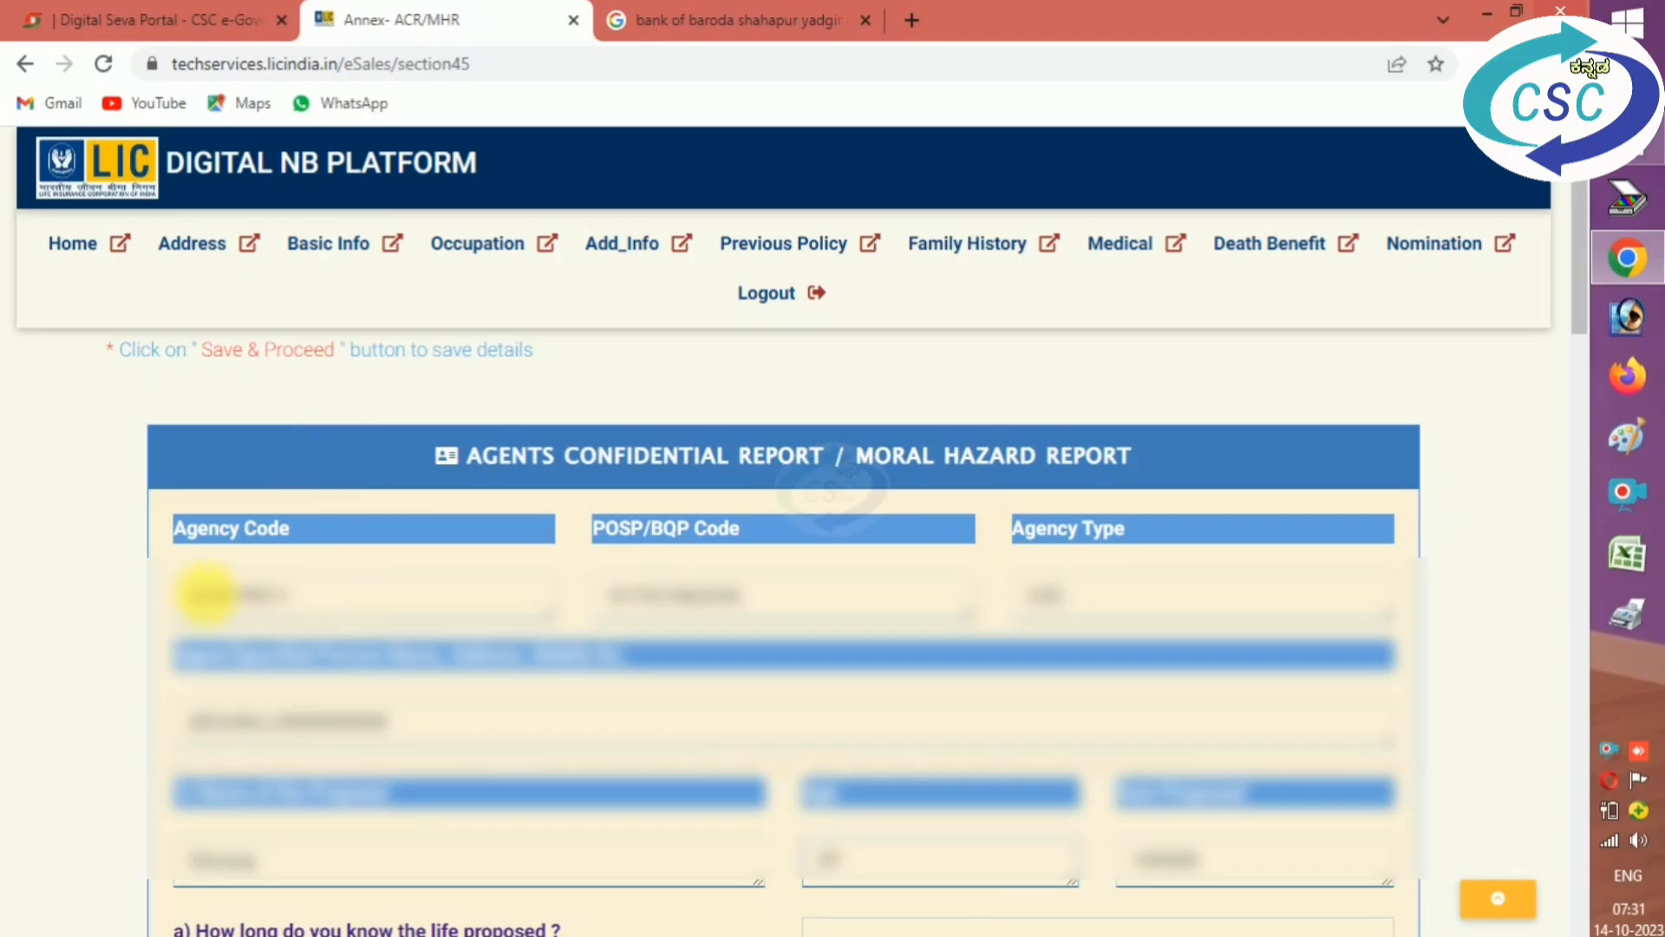
left_click(286, 595)
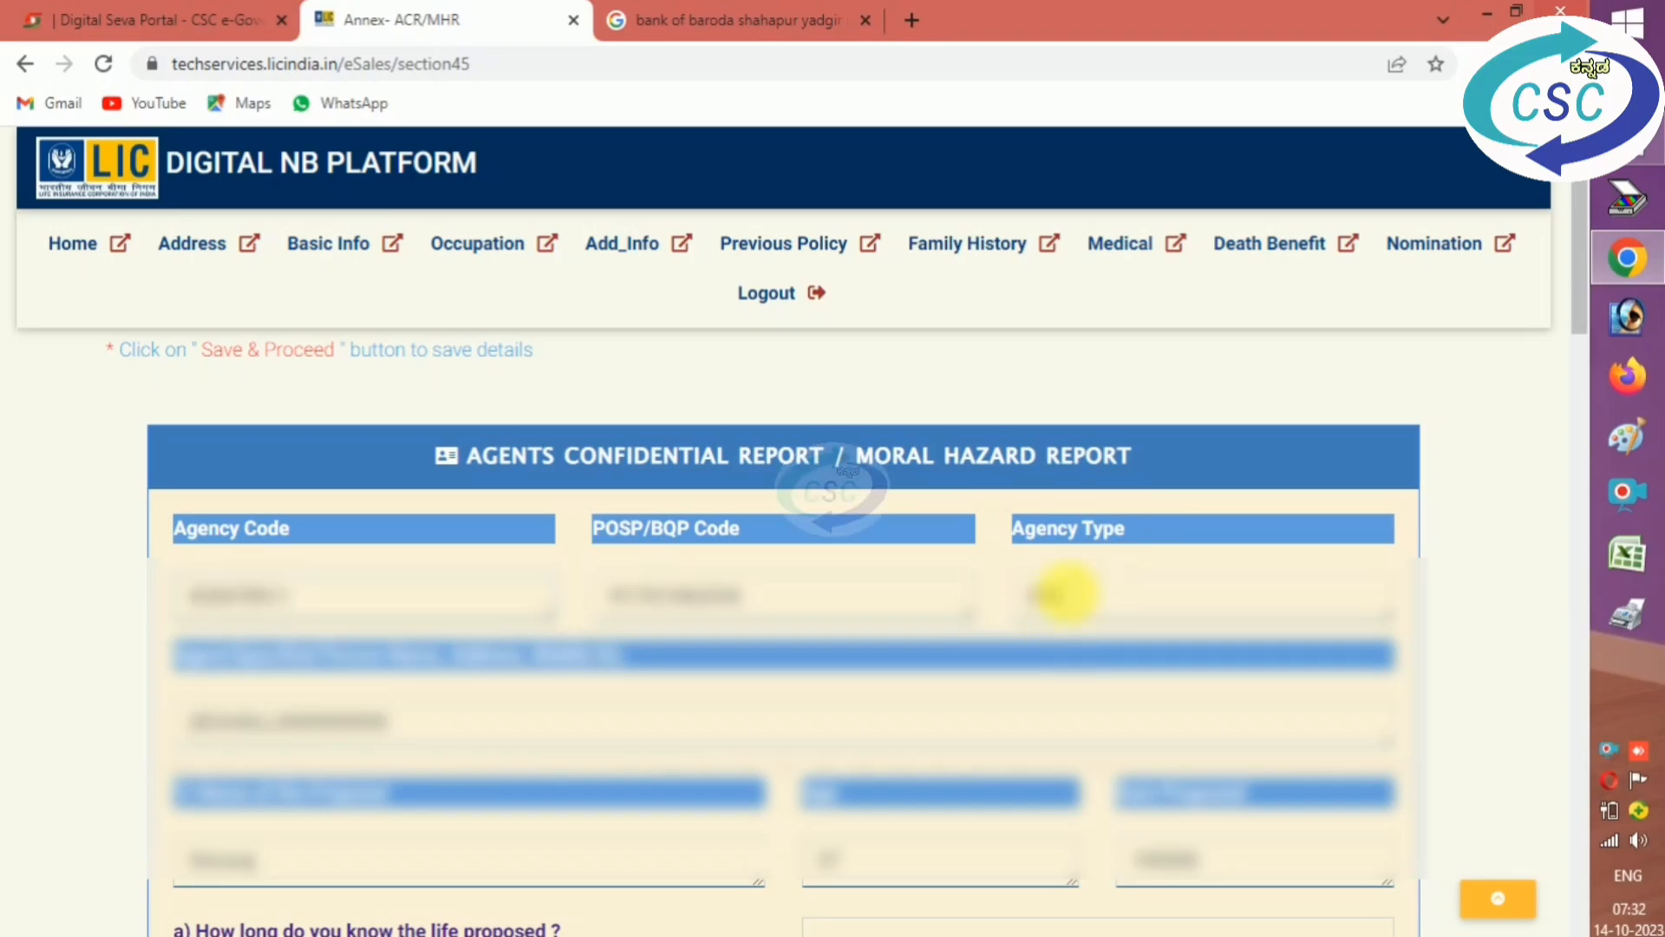
left_click(925, 655)
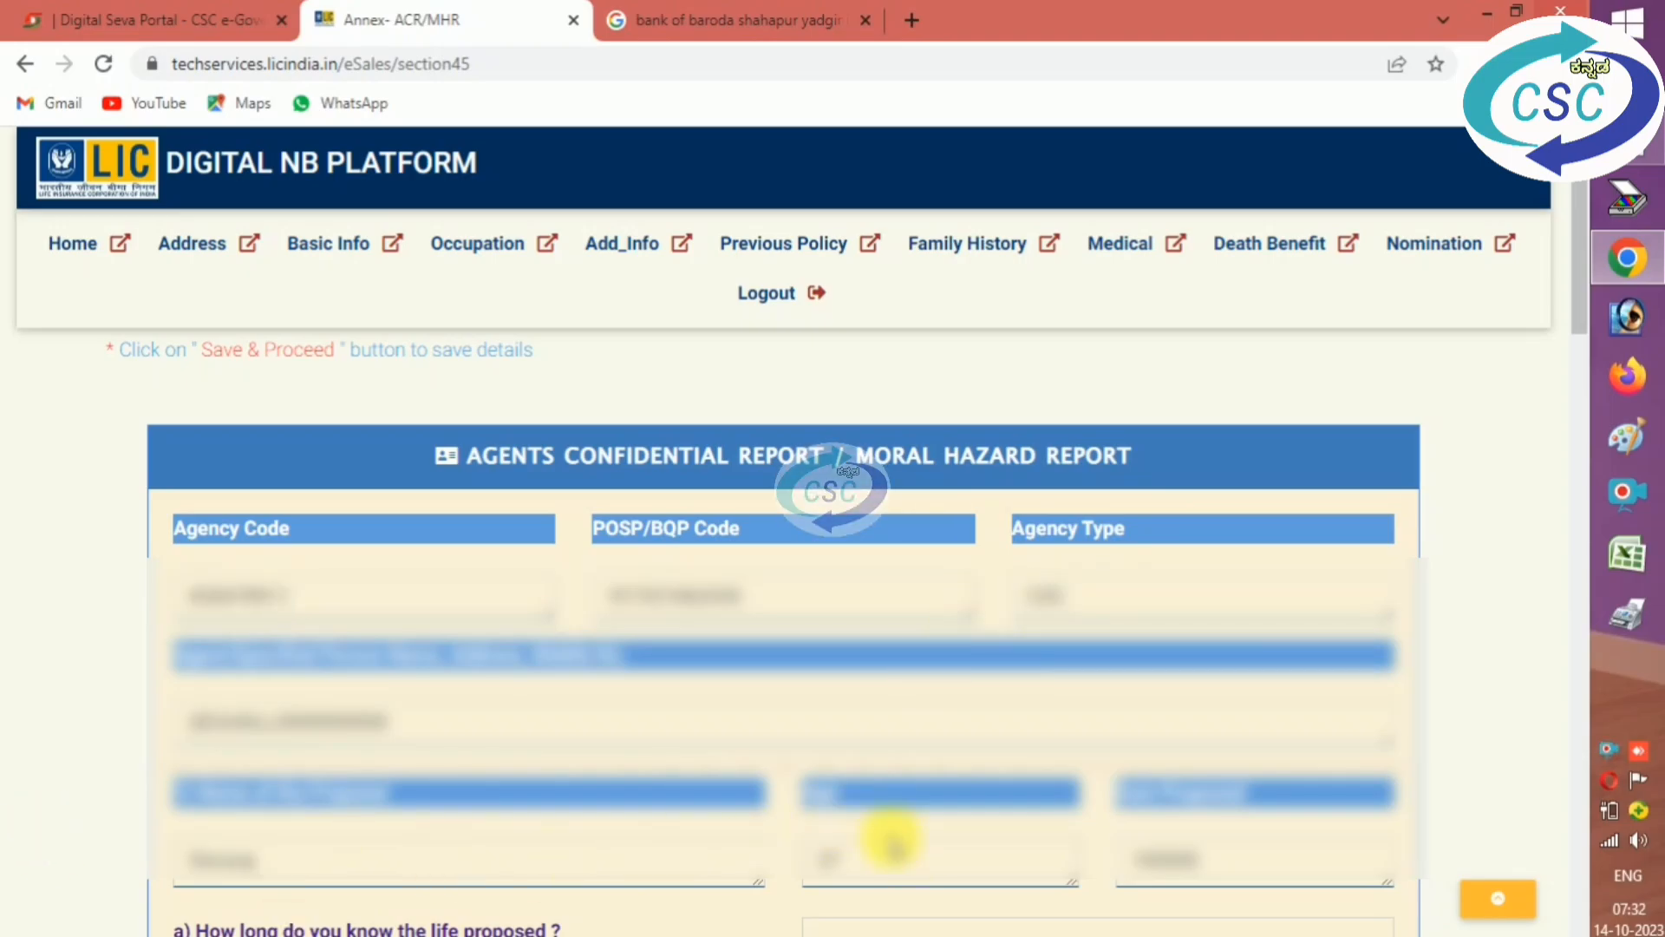
right_click(1605, 754)
left_click(1371, 517)
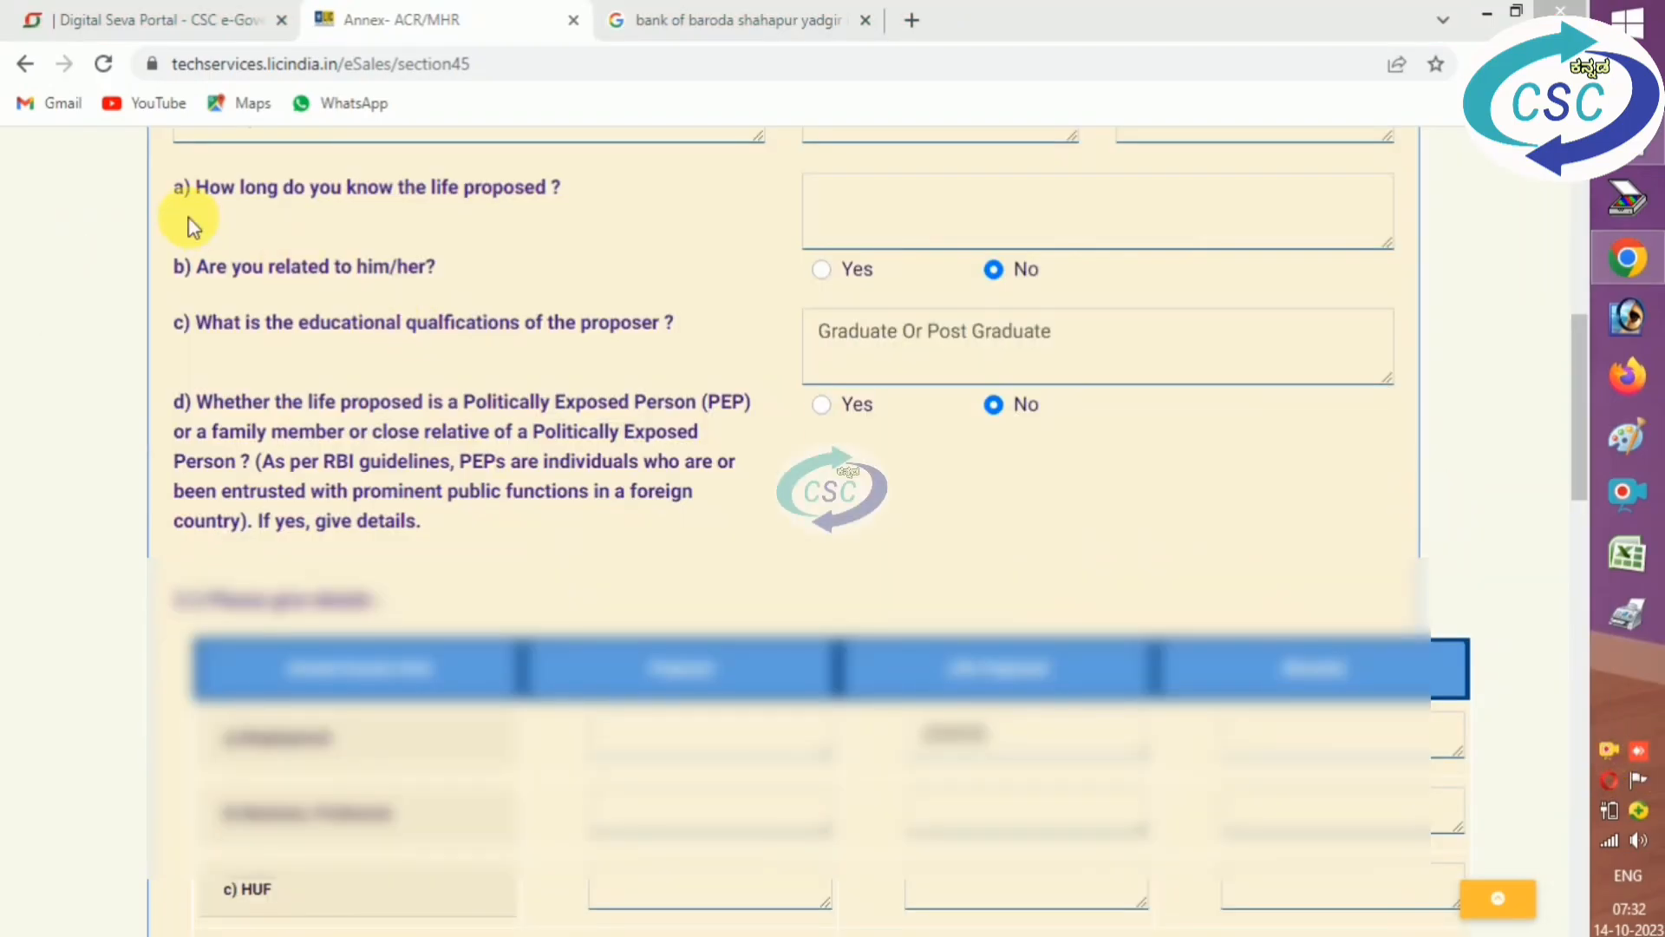
Enter 10 years in the agent's confidential report as how long the life proposed has been known.
left_click_drag(189, 219, 658, 197)
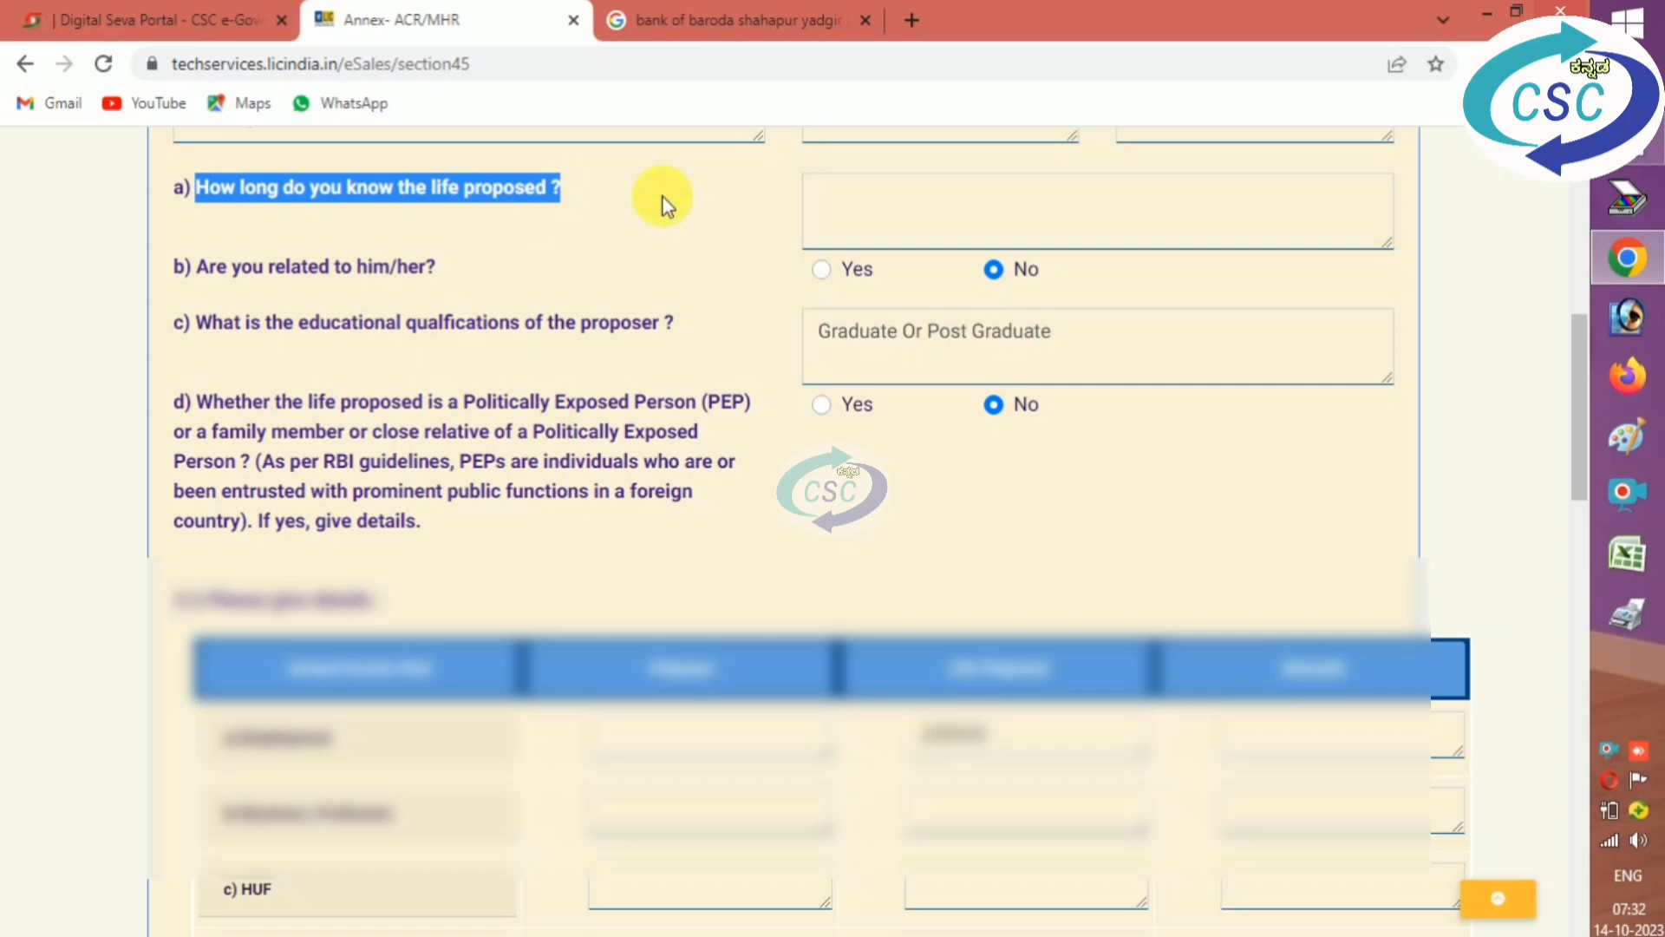
left_click(960, 212)
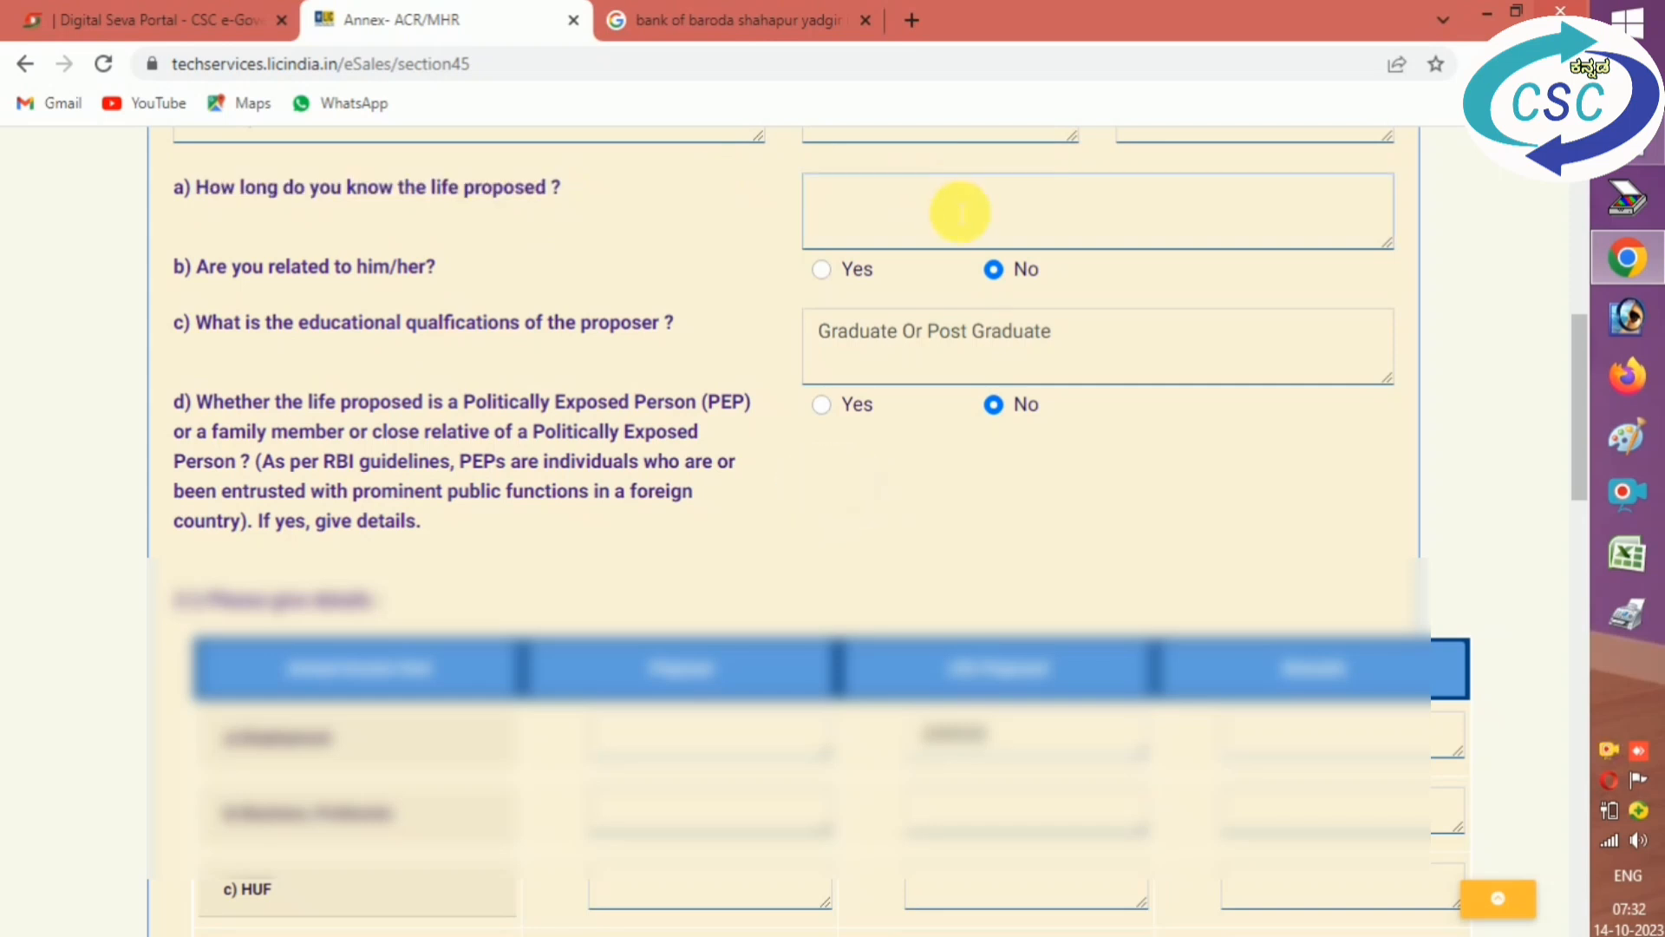
type("10 yea")
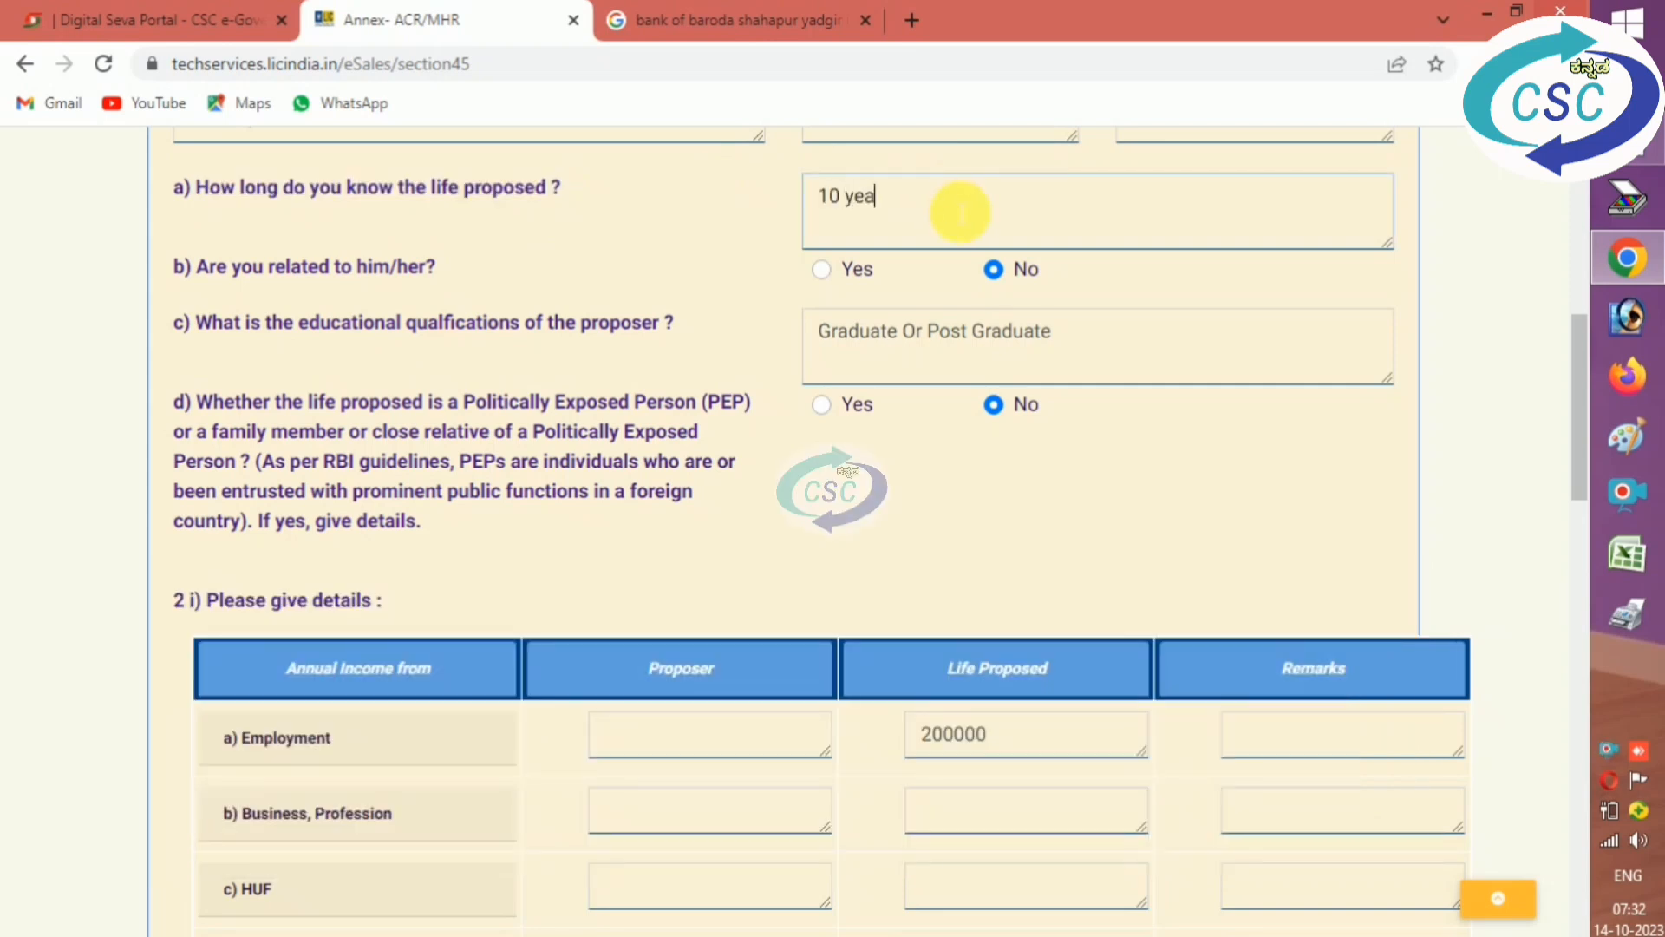
type("rs")
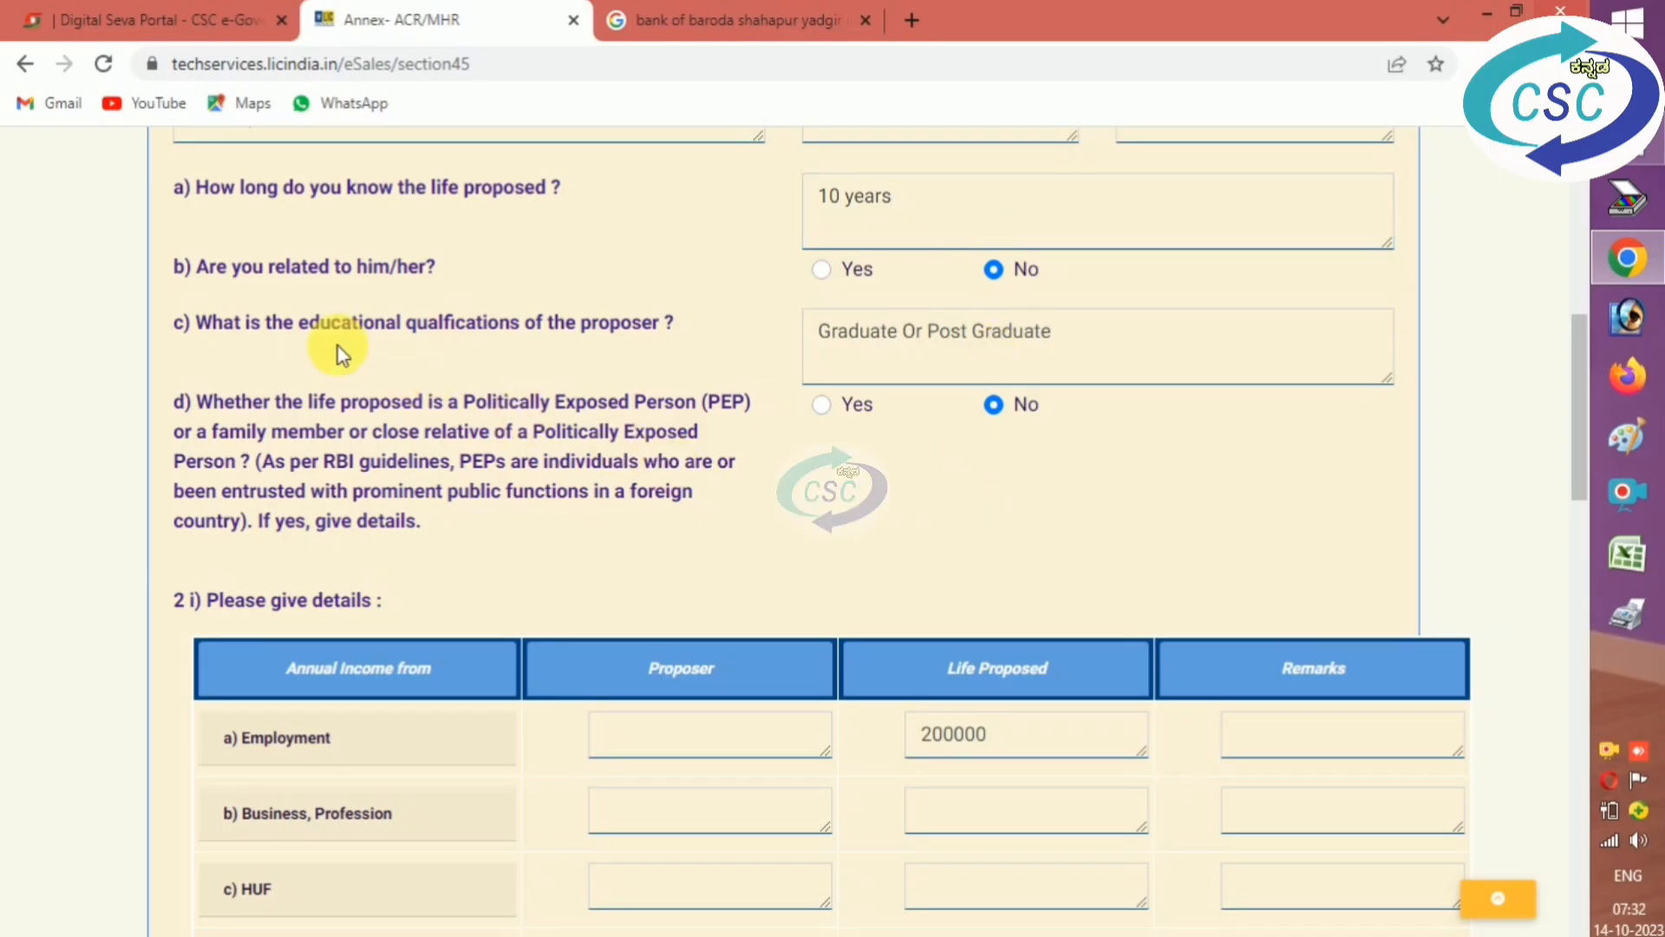
Check the remaining answers of the agent's confidential report, from educational qualification to physical measurements, and save the report.
left_click_drag(319, 334, 743, 327)
left_click(928, 336)
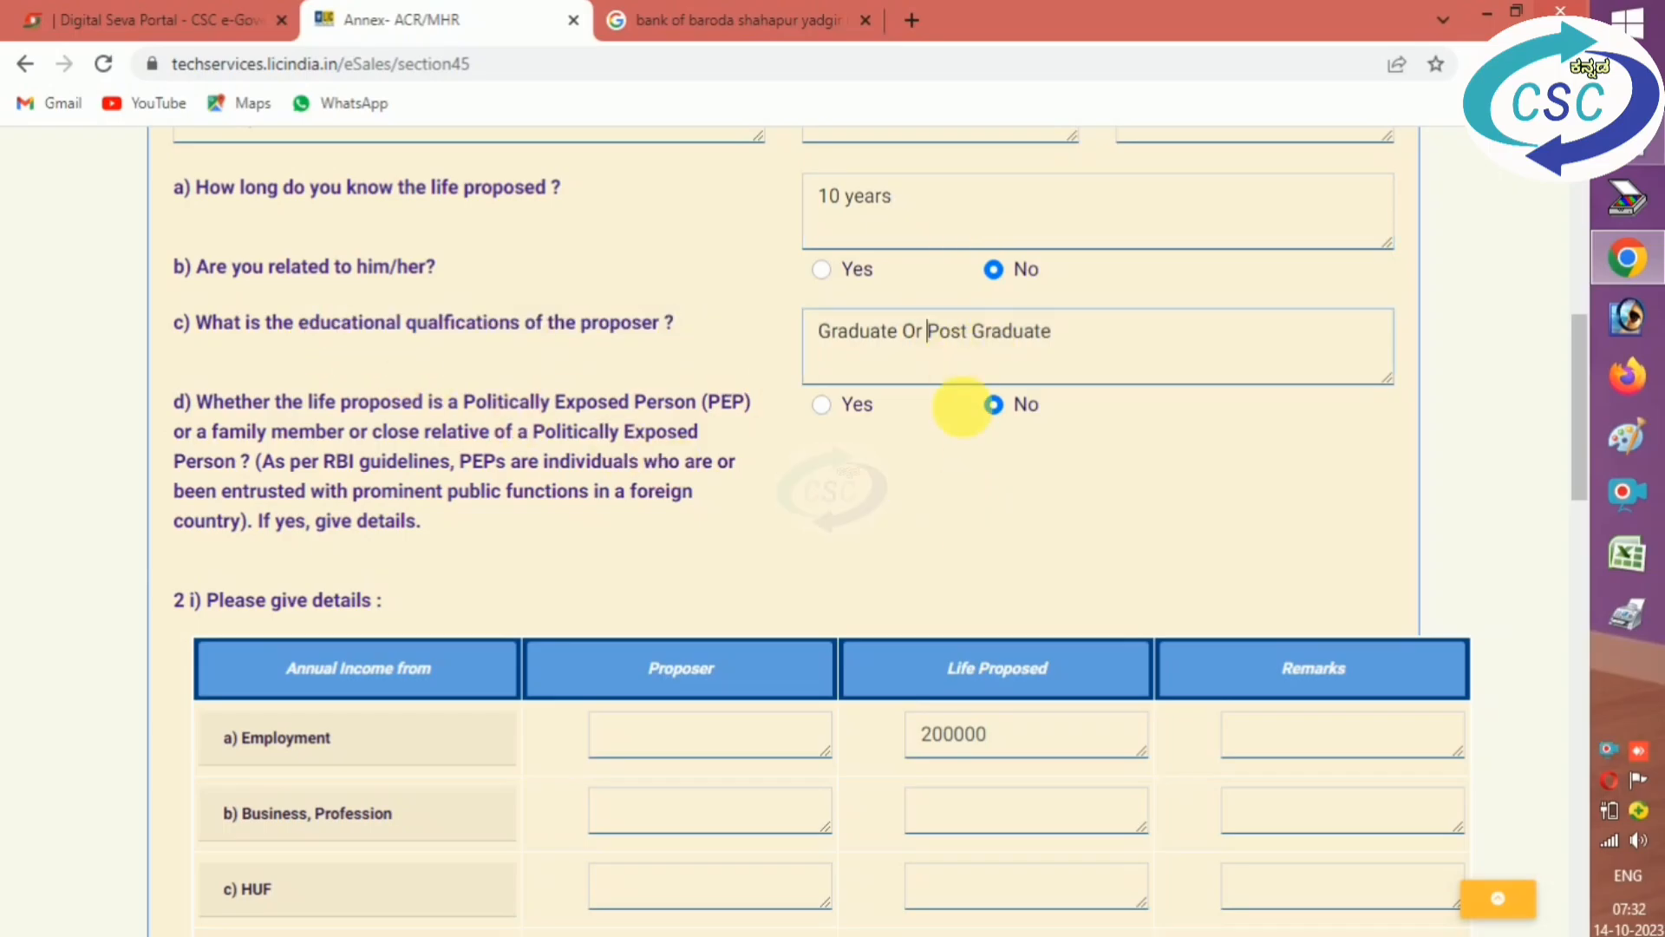
scroll(891, 468, "down", 3)
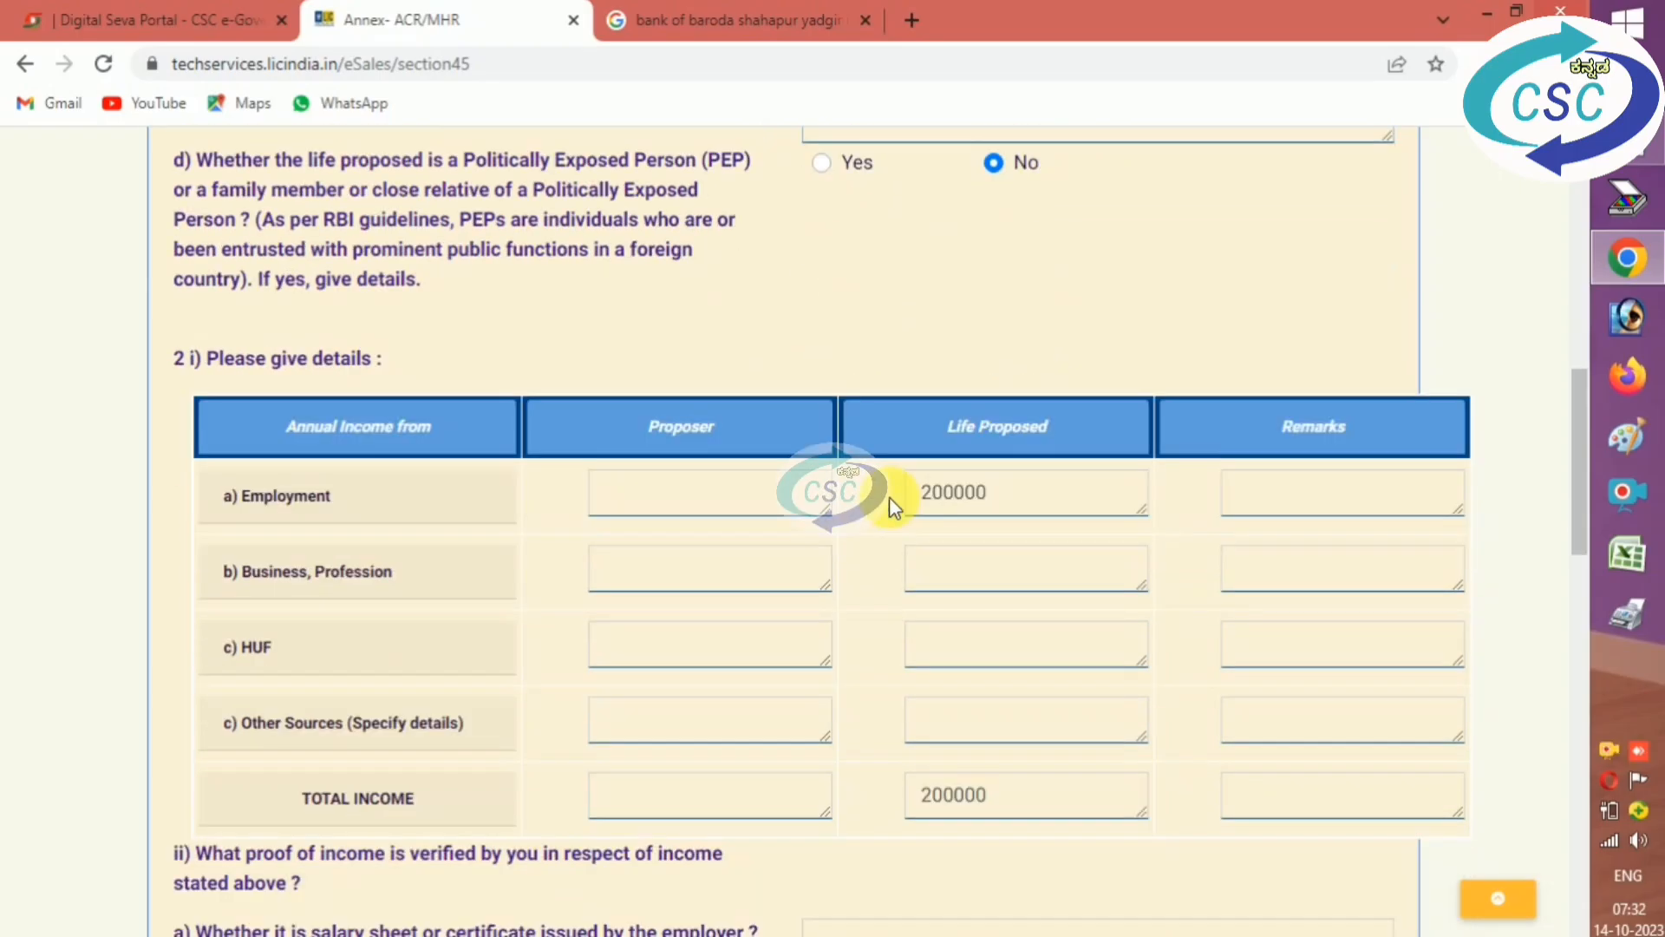
scroll(888, 497, "down", 12)
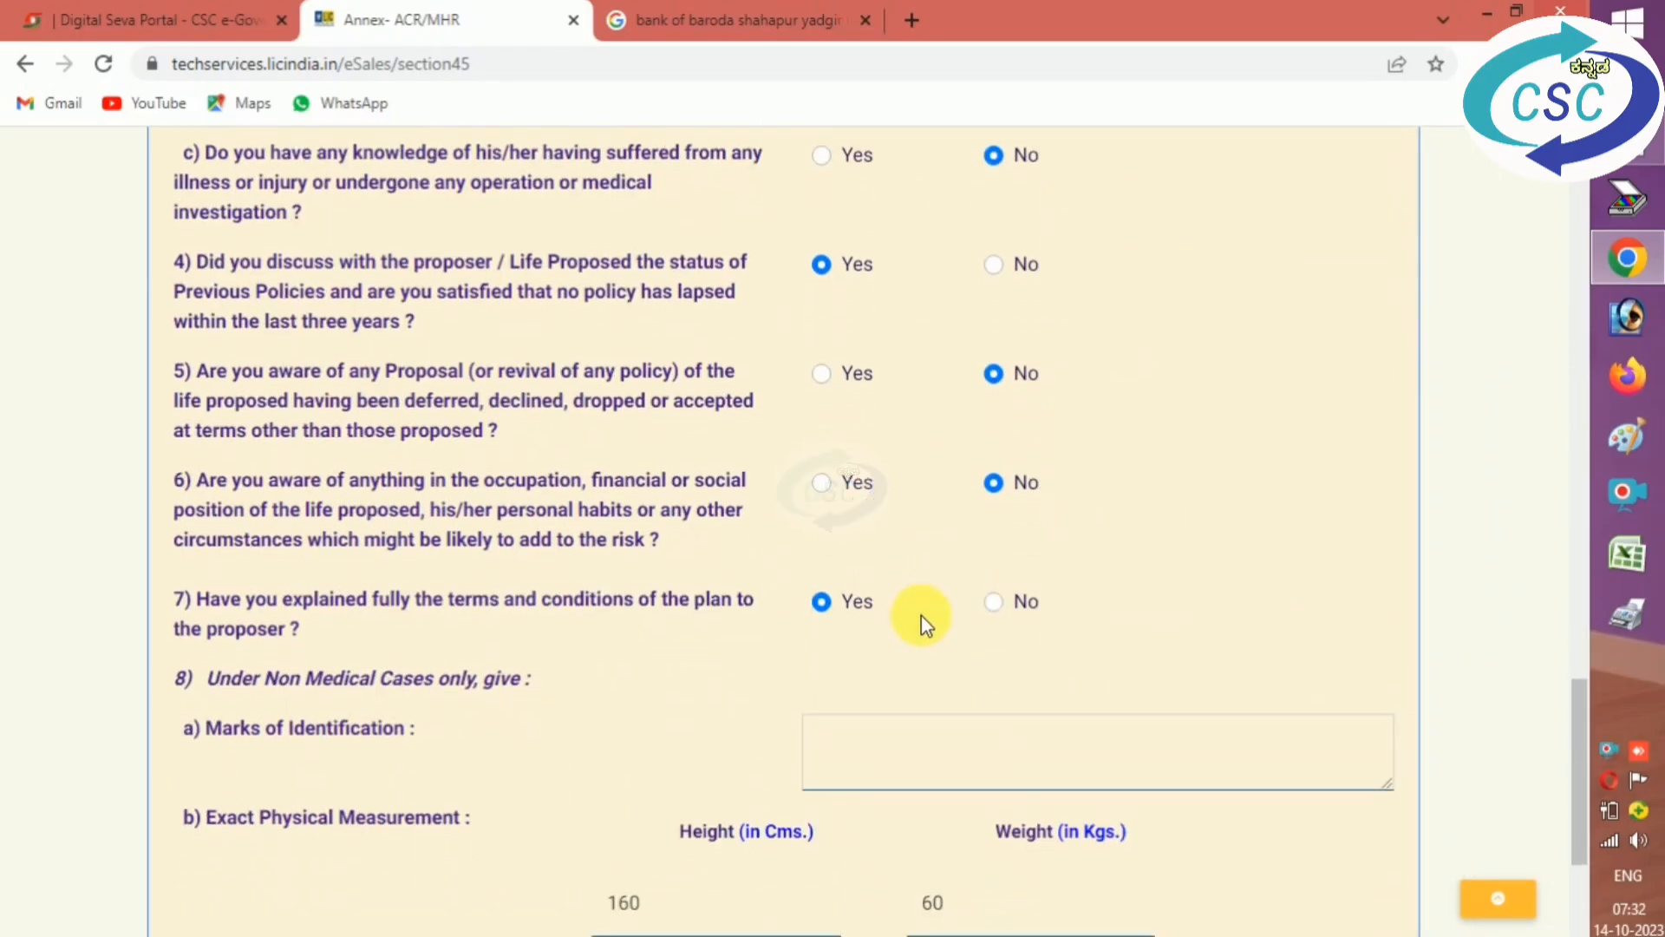
scroll(921, 616, "down", 3)
left_click(1197, 464)
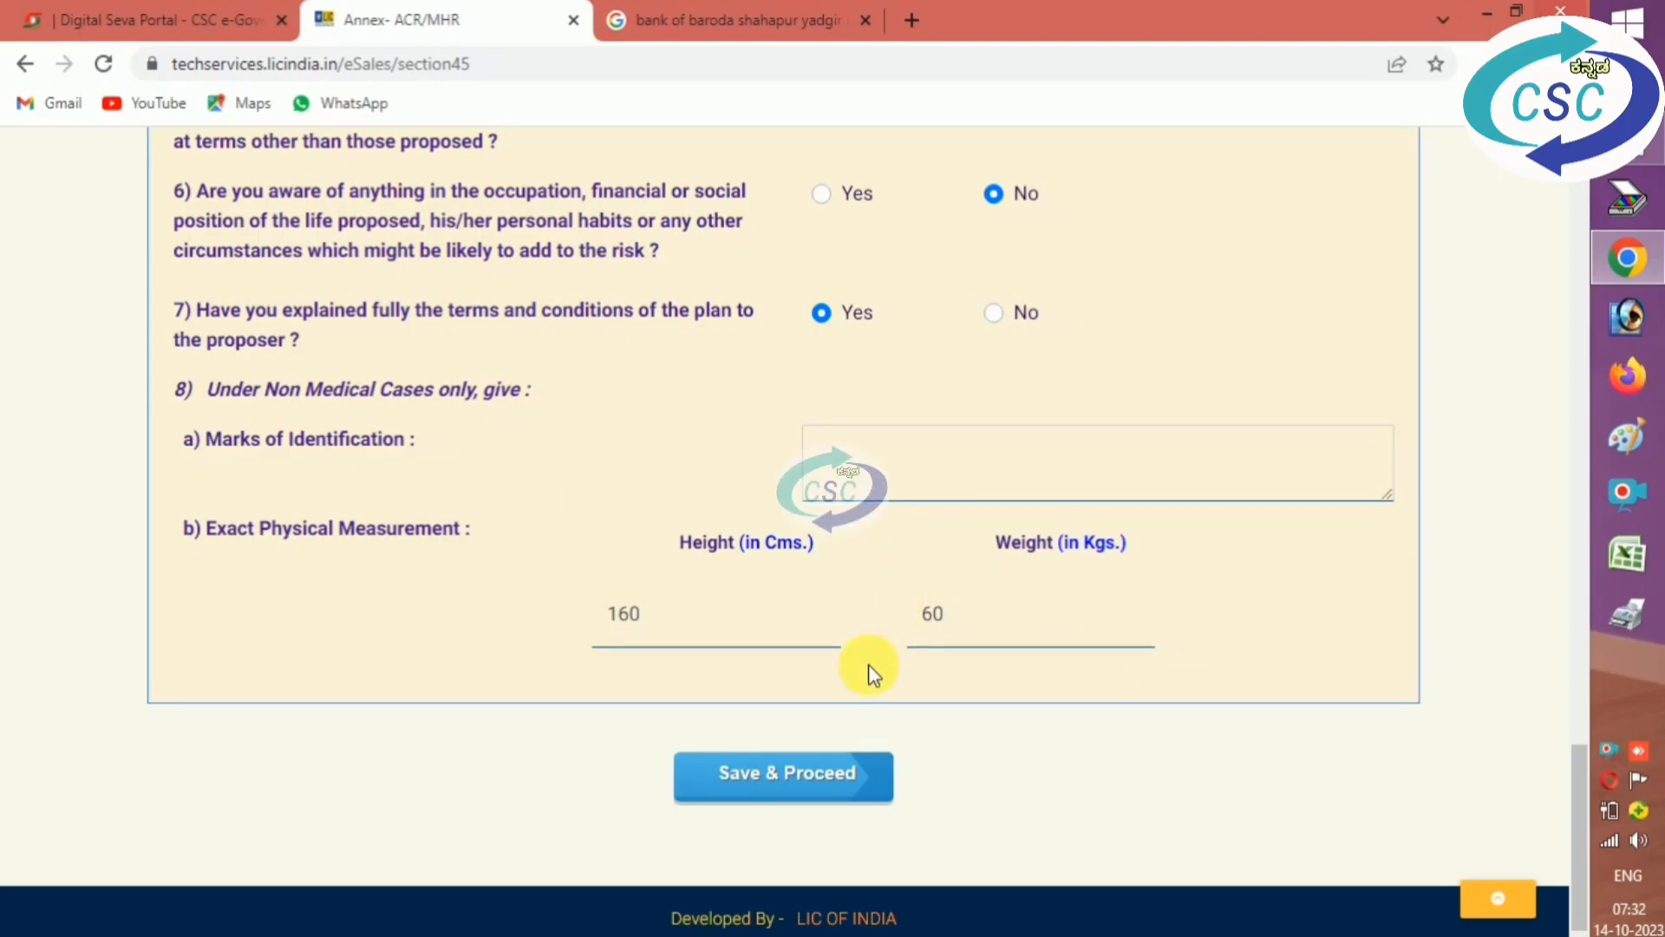
left_click(815, 779)
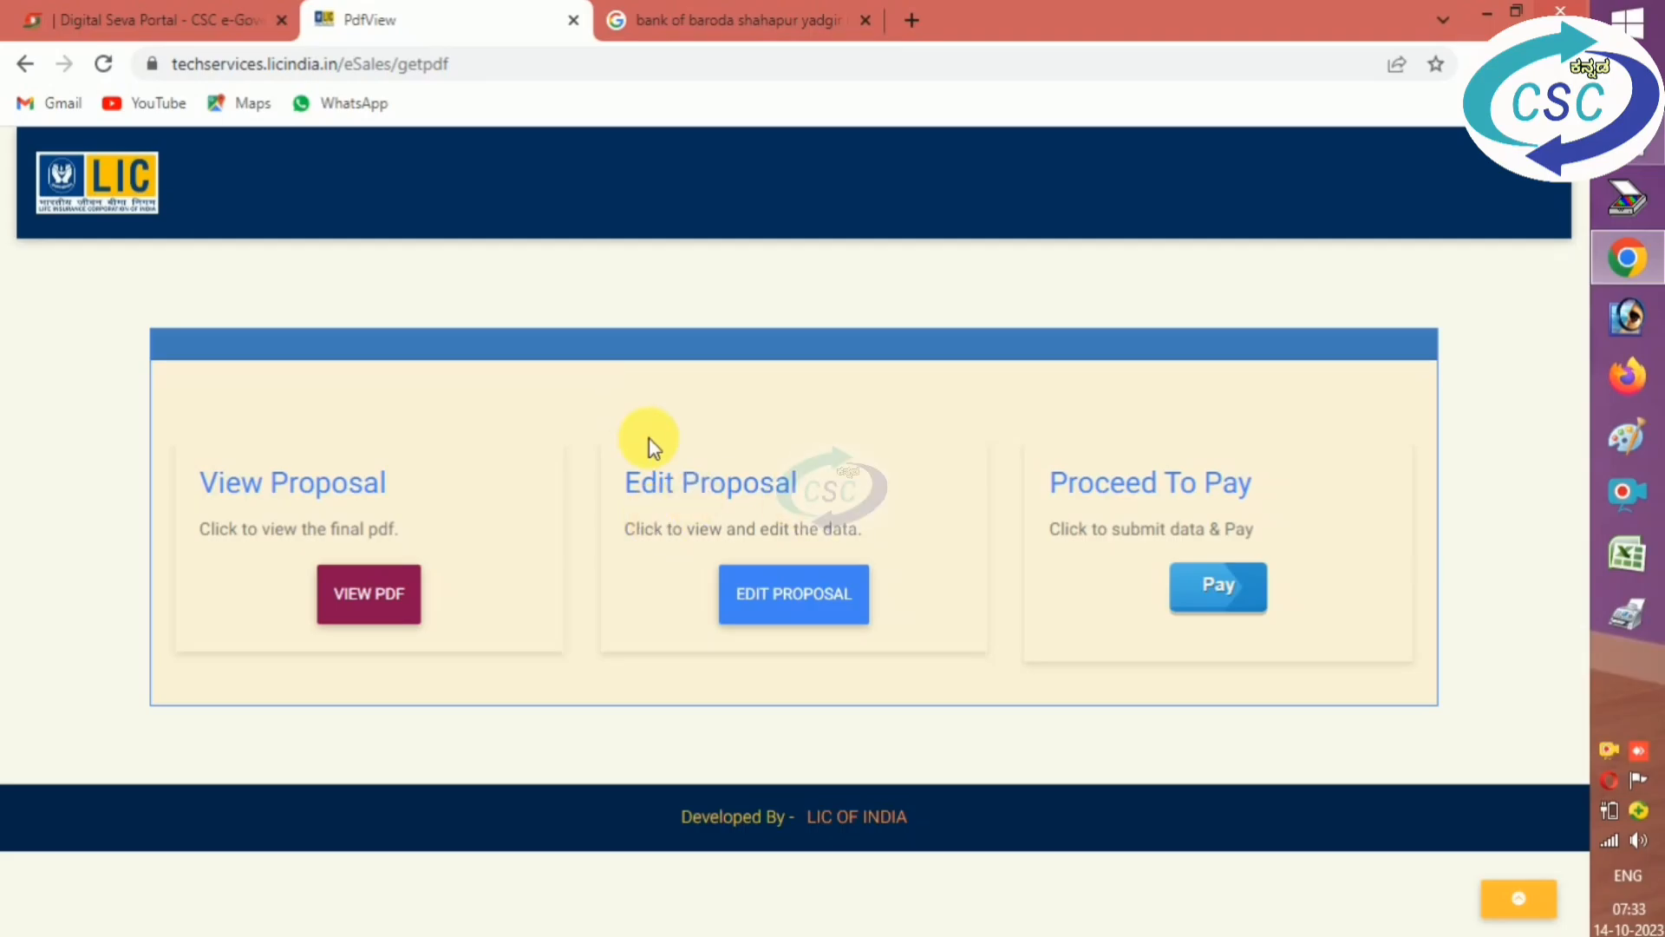
Submit the completed proposal data and proceed to its premium payment.
left_click(774, 450)
left_click_drag(774, 444, 745, 542)
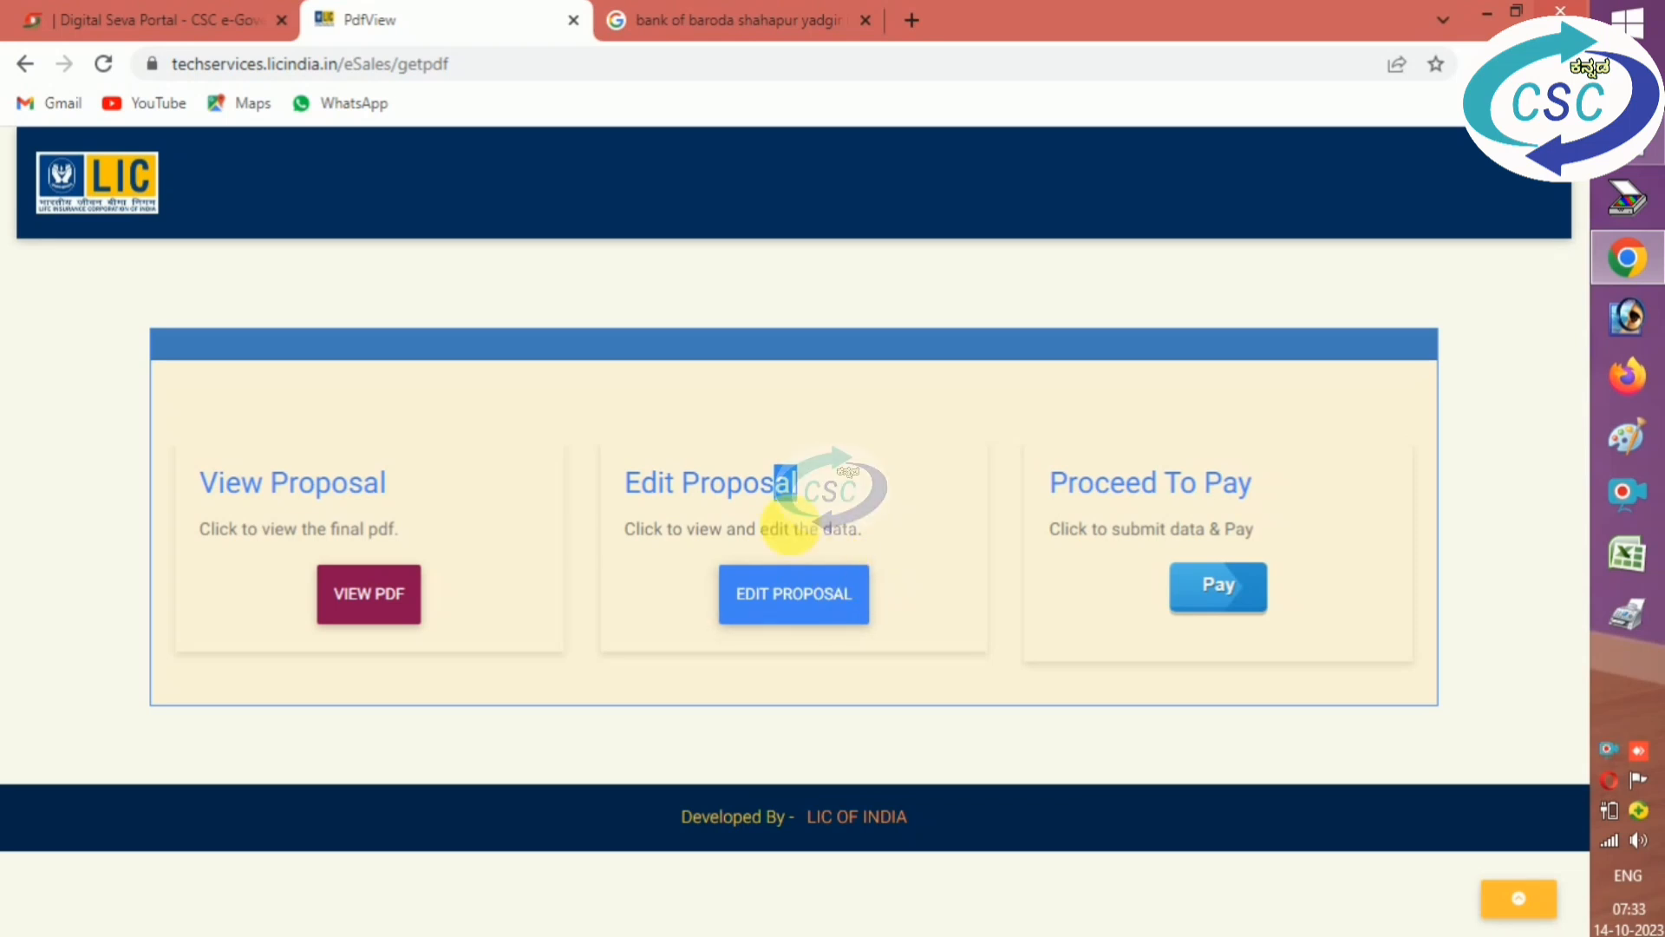
left_click(1232, 597)
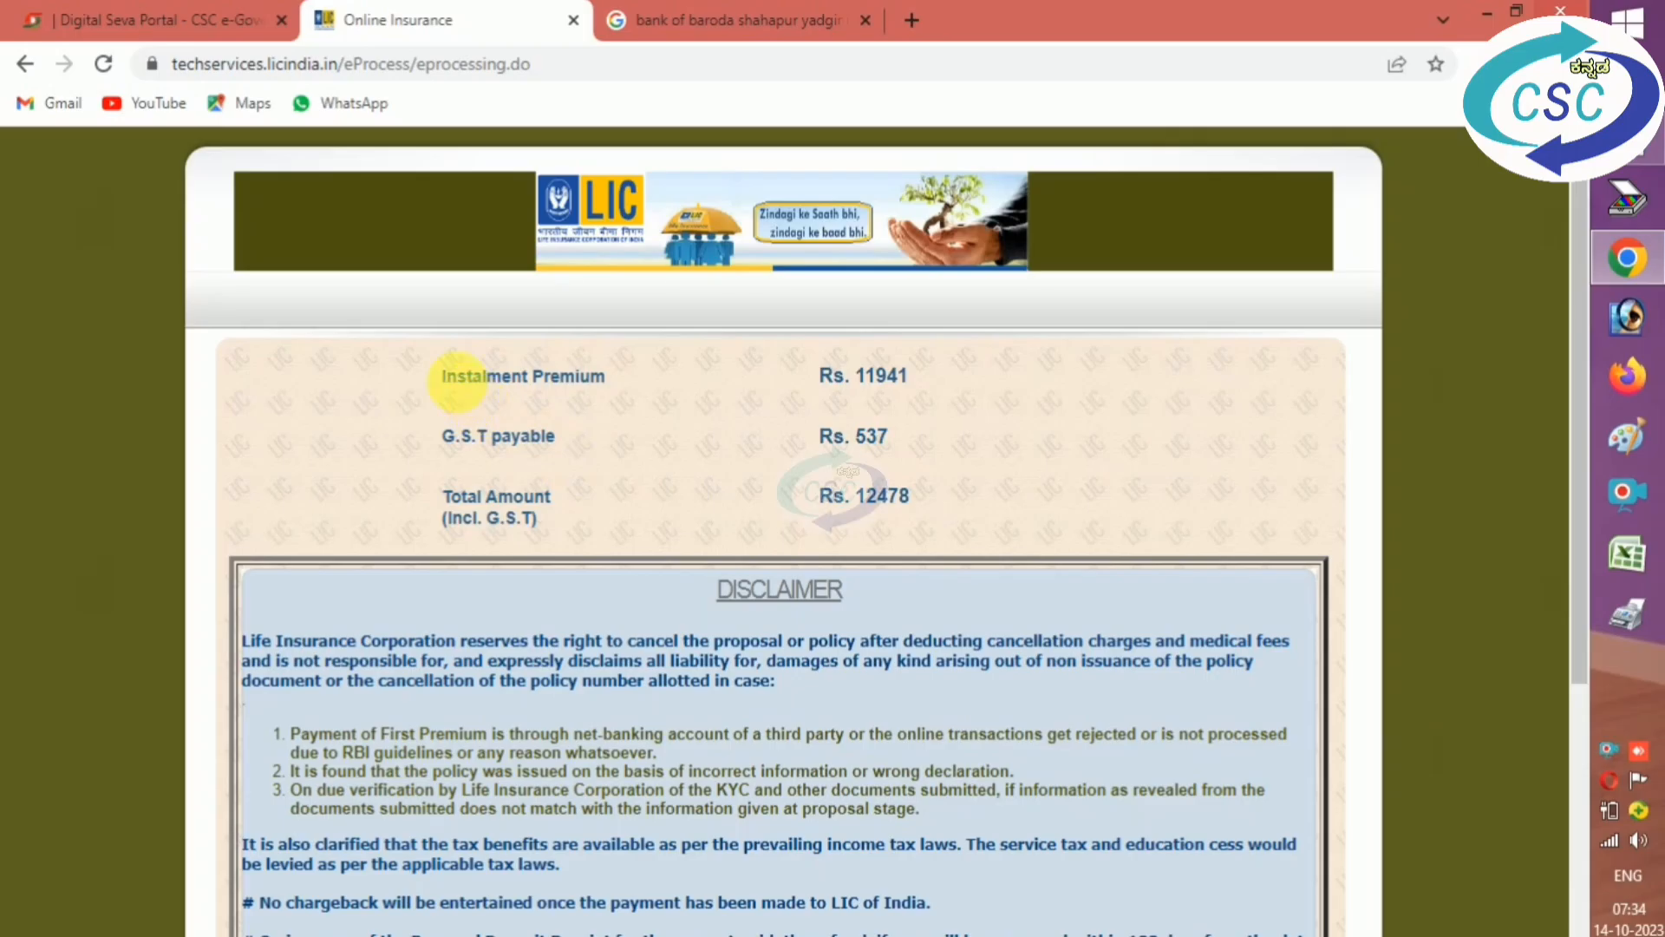
Review the instalment premium and GST, consent to the terms and conditions, and proceed to the CSC wallet payment.
left_click_drag(465, 382, 887, 394)
left_click(746, 413)
left_click_drag(844, 448, 894, 450)
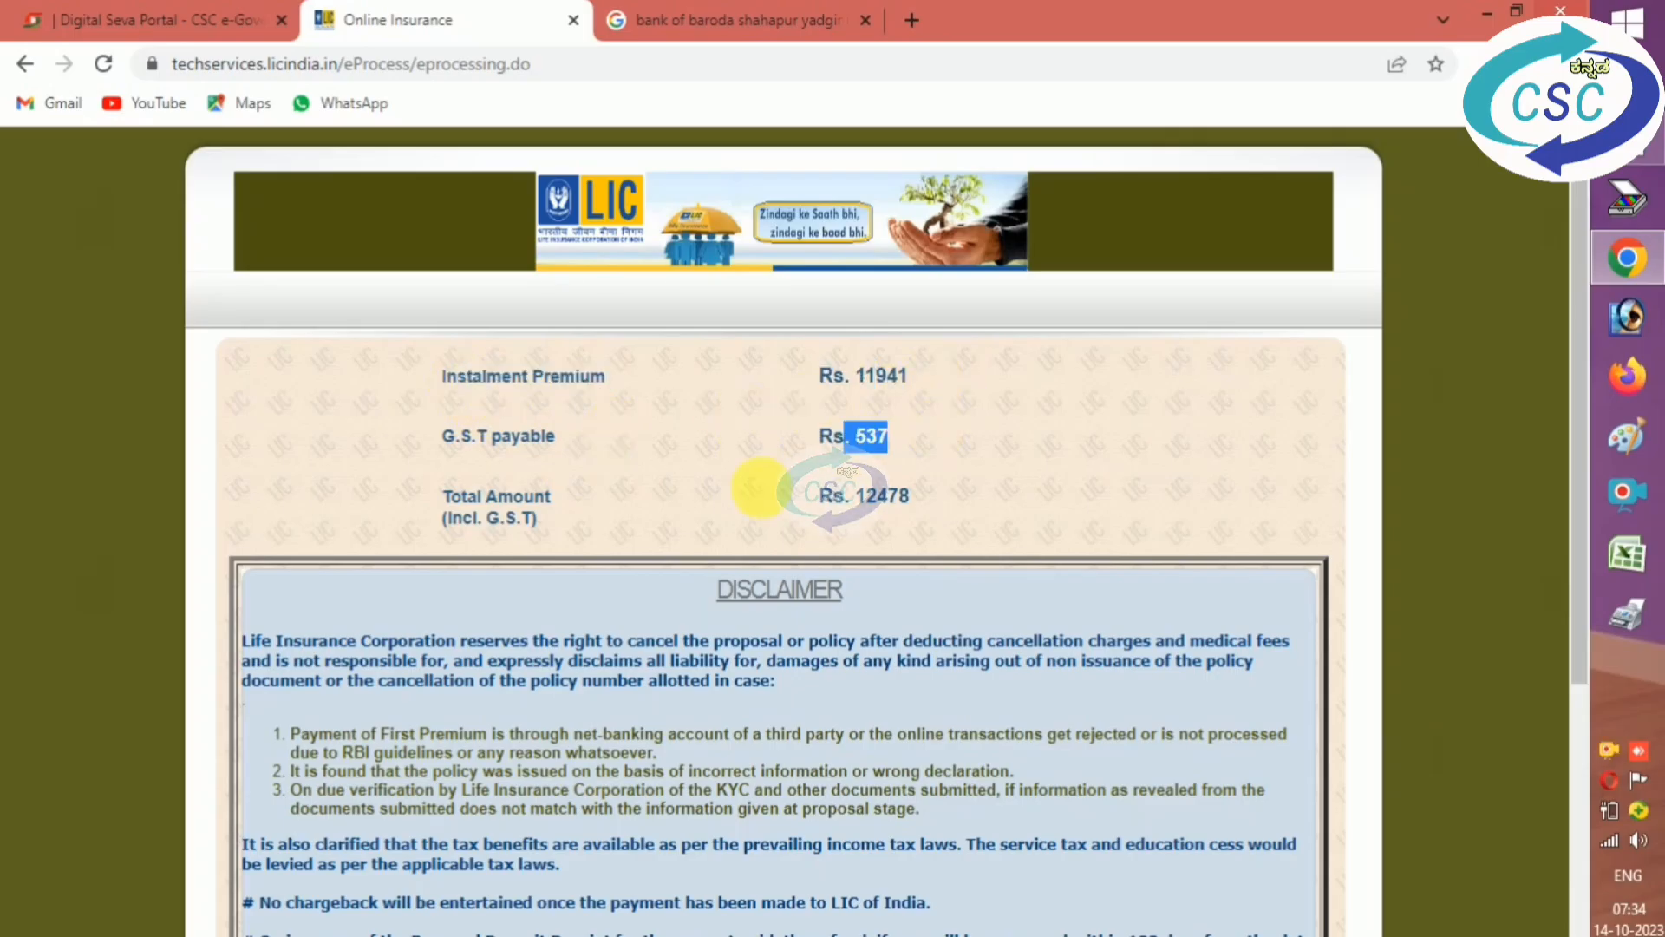
scroll(922, 520, "down", 4)
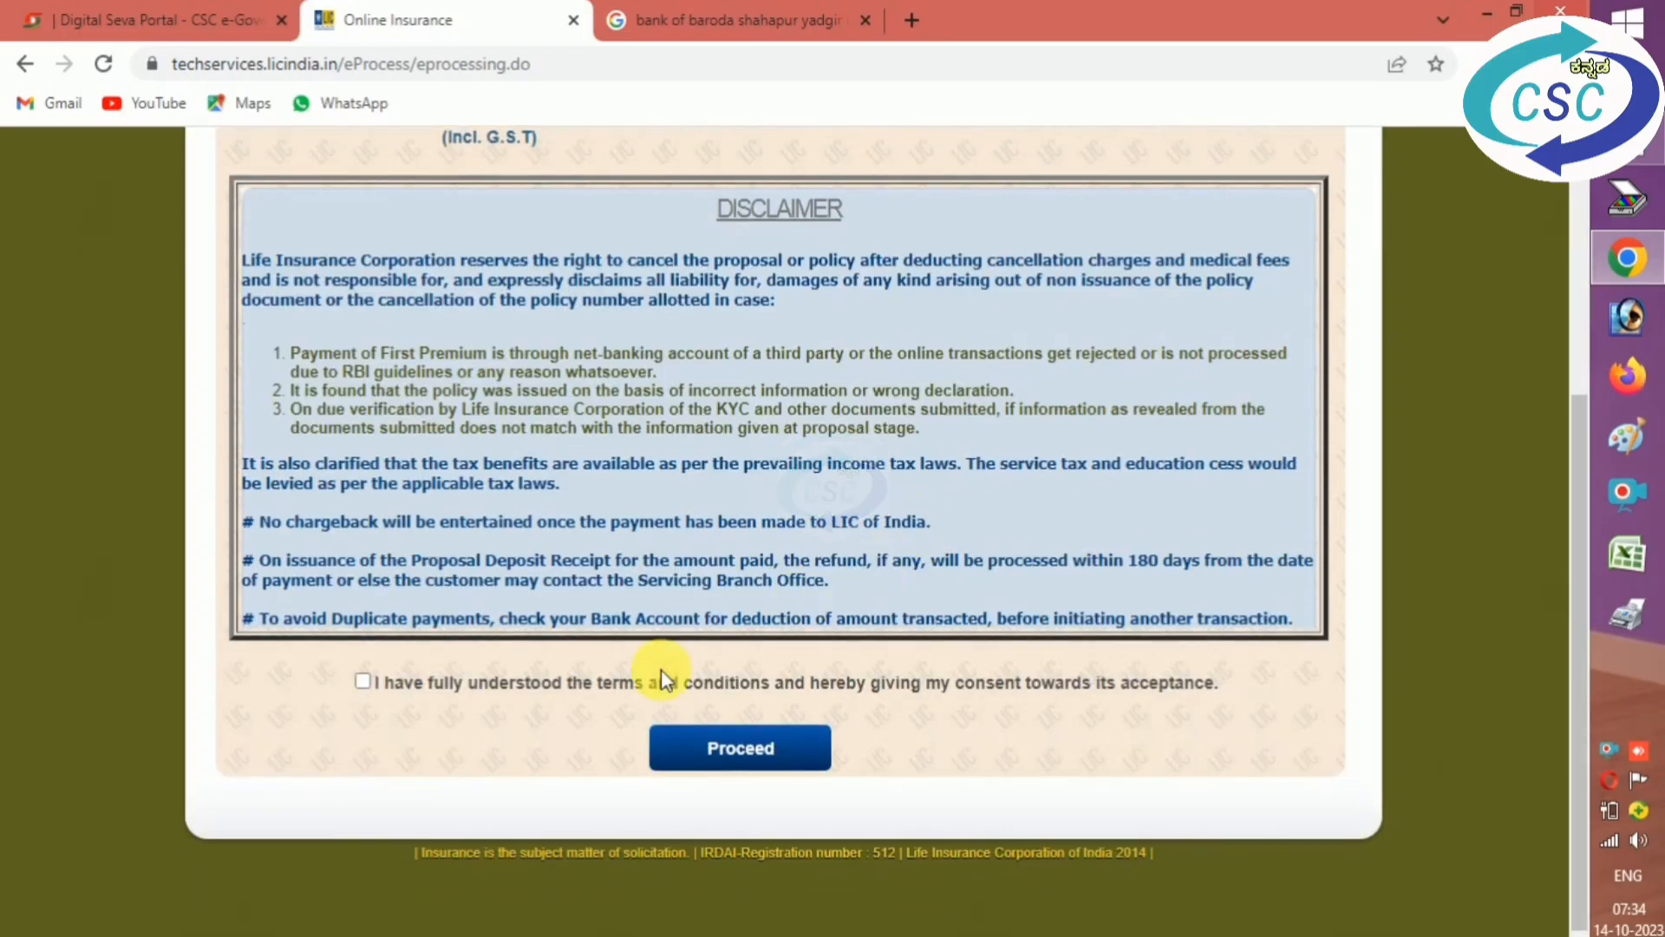
left_click(362, 681)
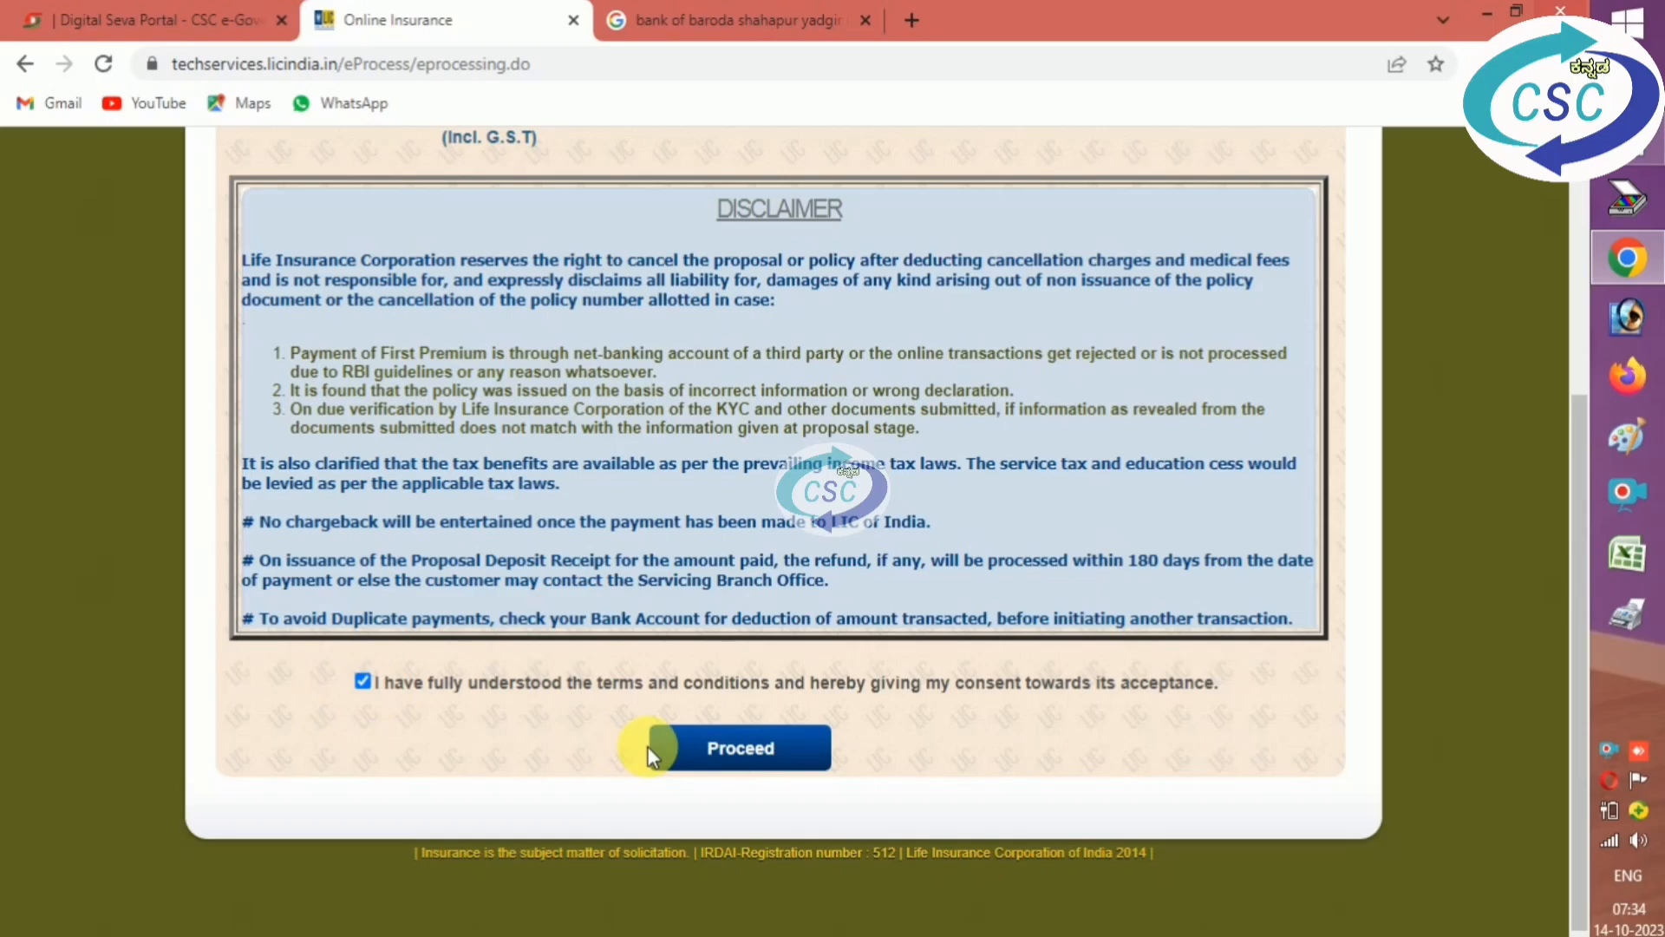
left_click(742, 756)
scroll(945, 685, "up", 2)
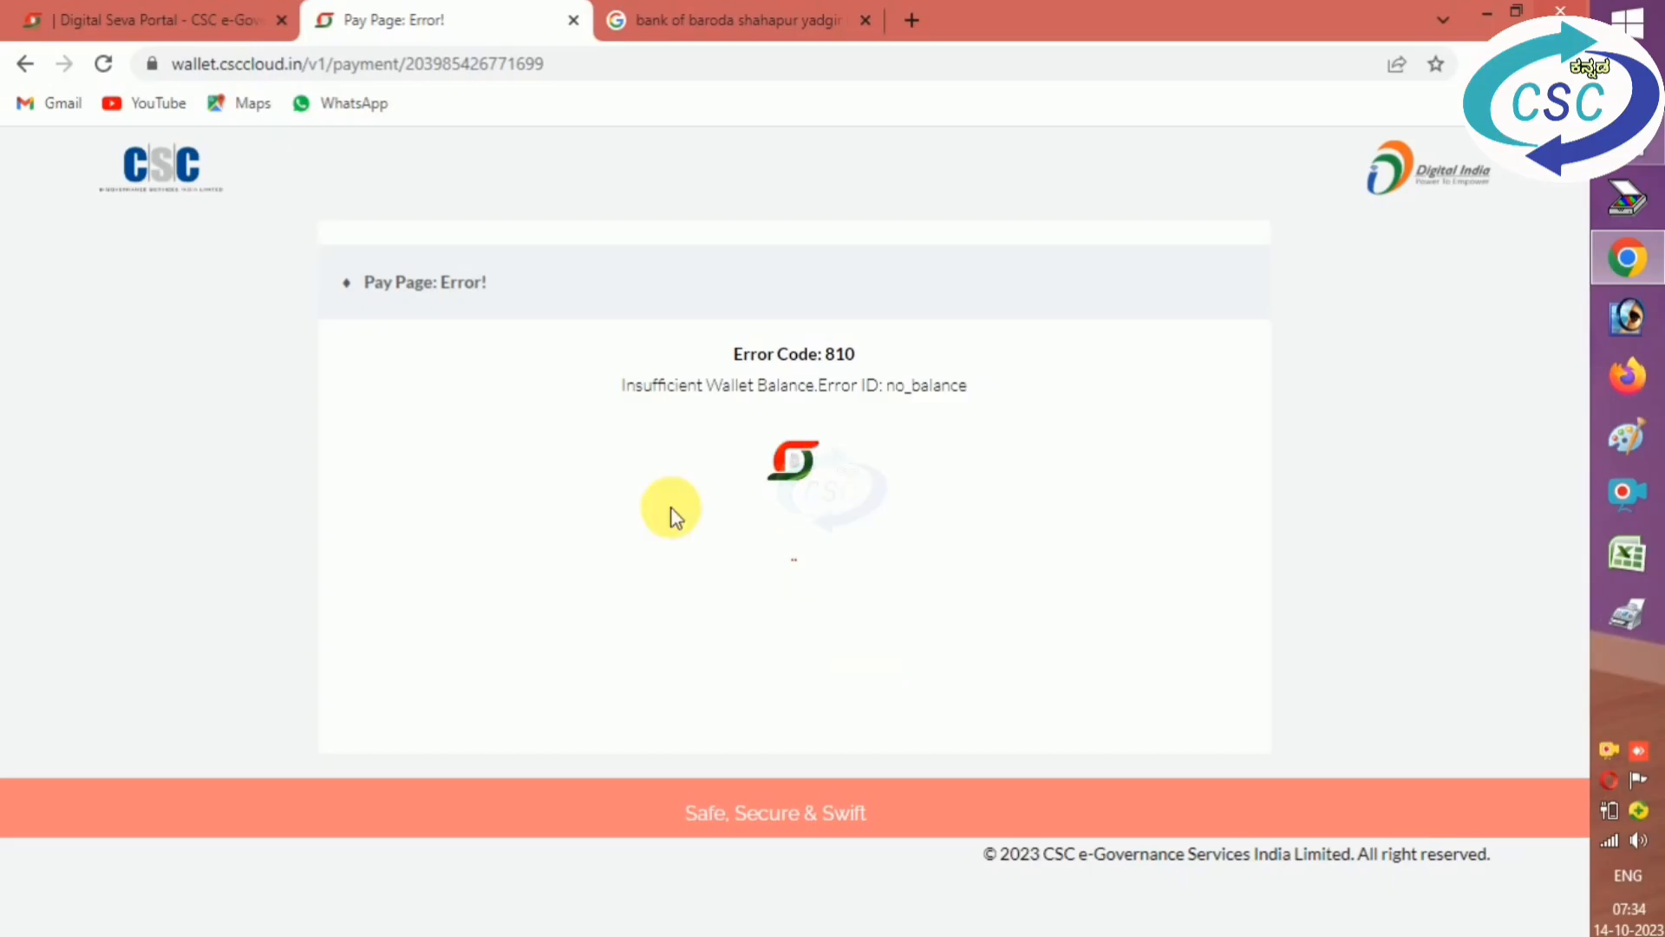
left_click_drag(632, 376, 995, 389)
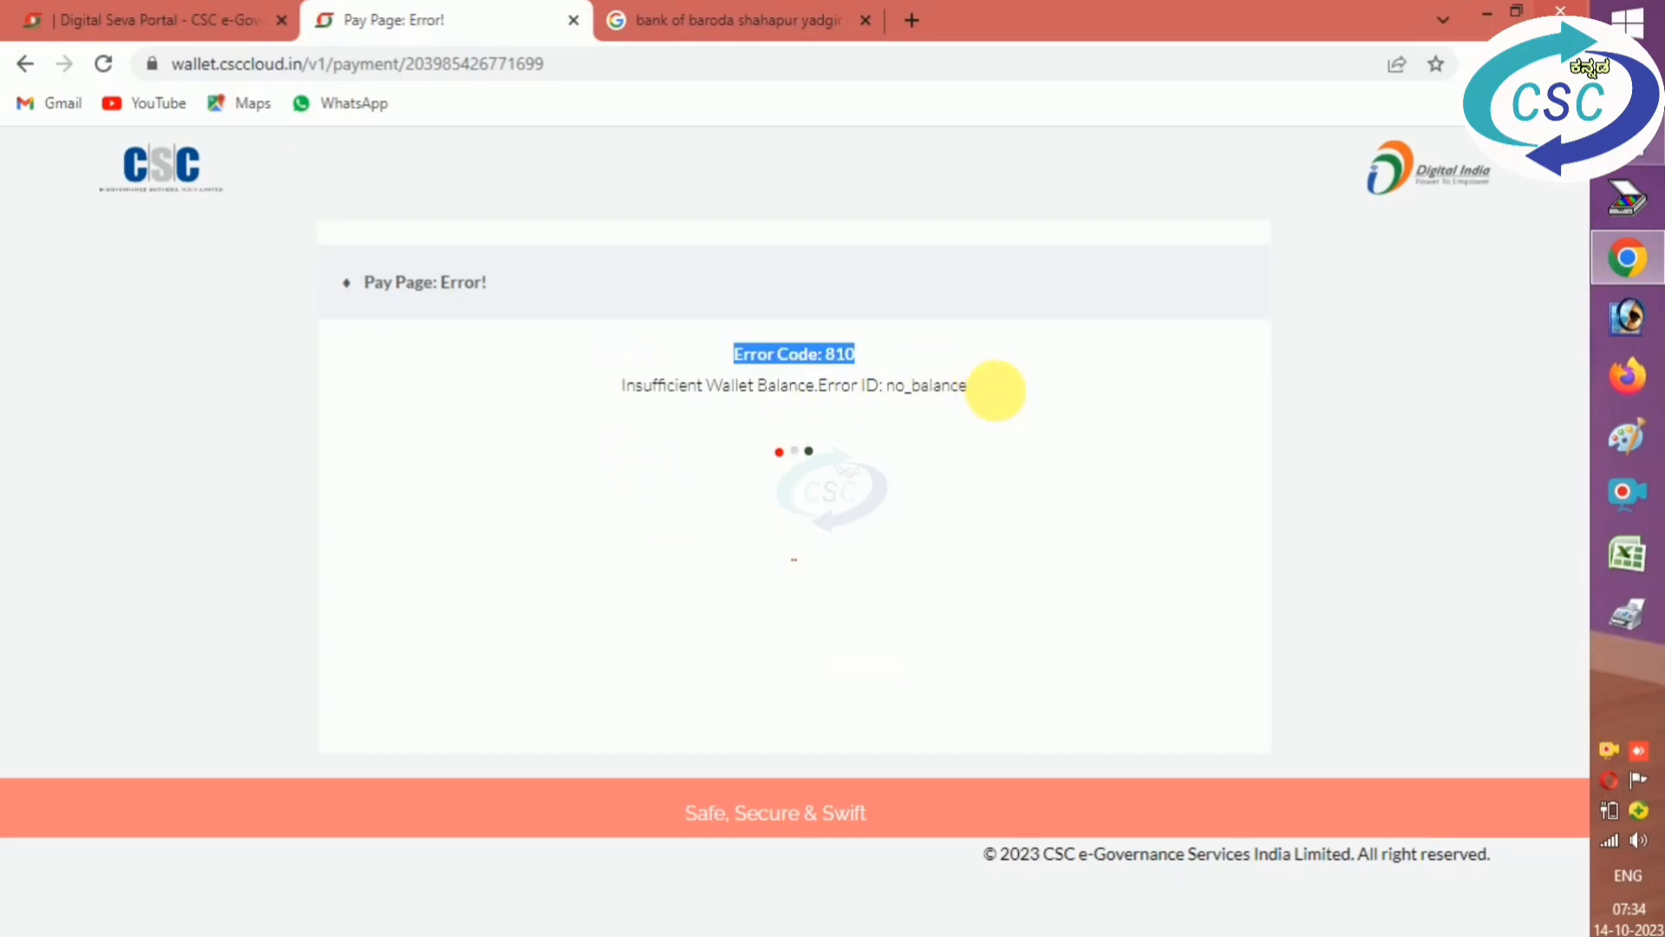
left_click(937, 473)
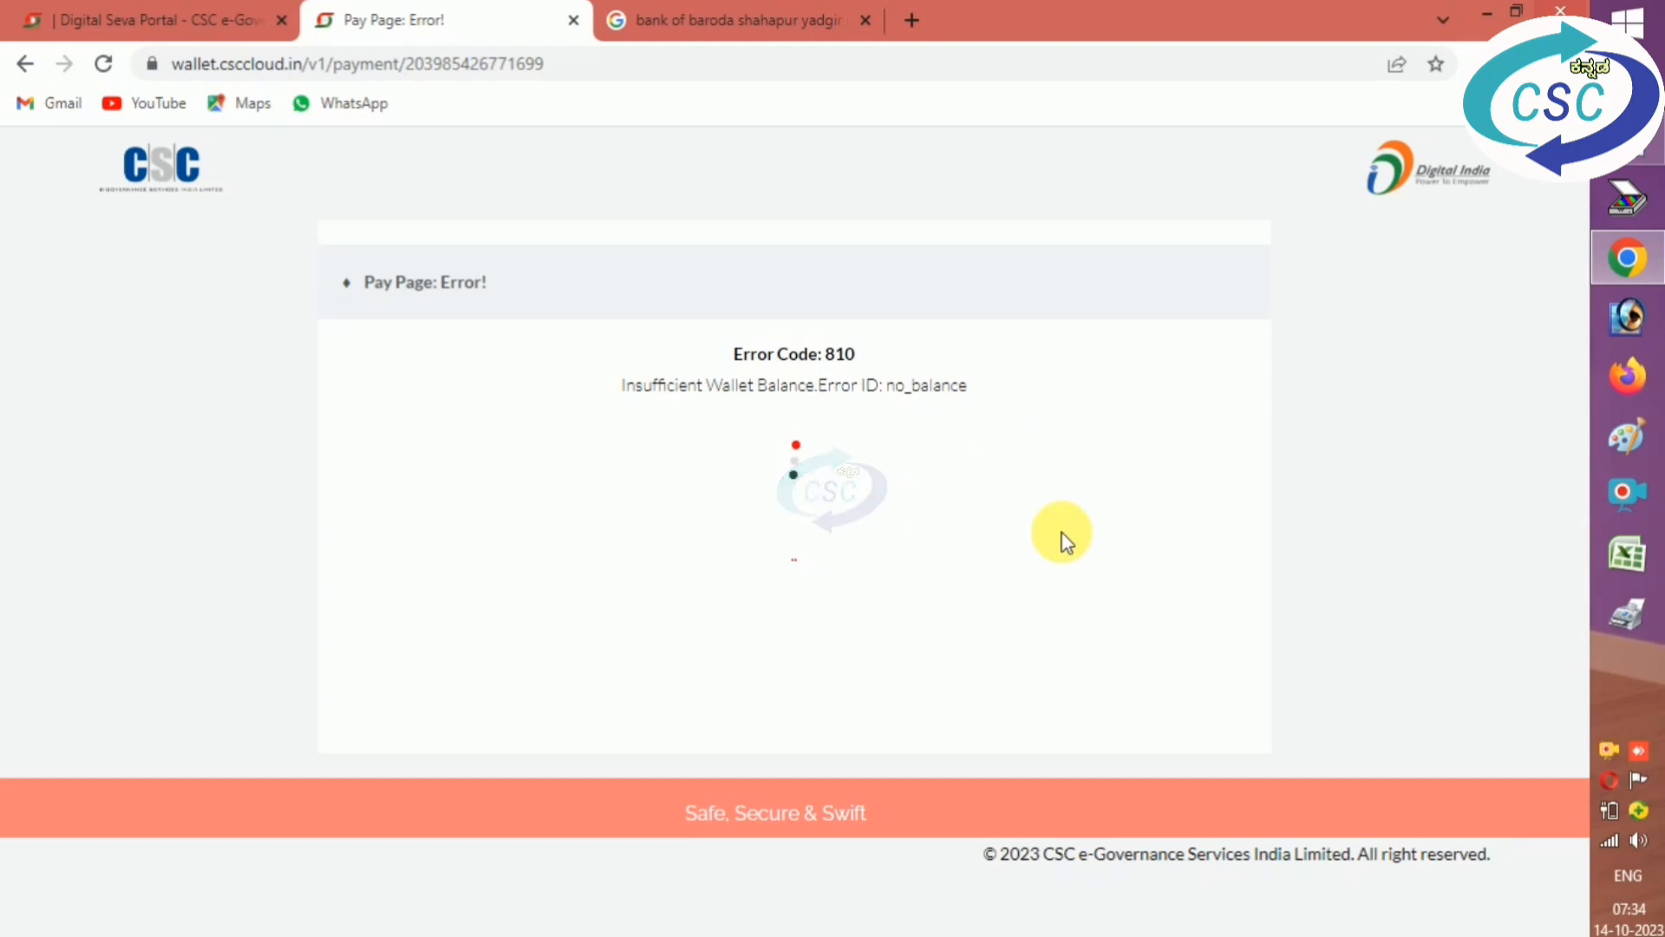
right_click(1616, 757)
left_click(1327, 511)
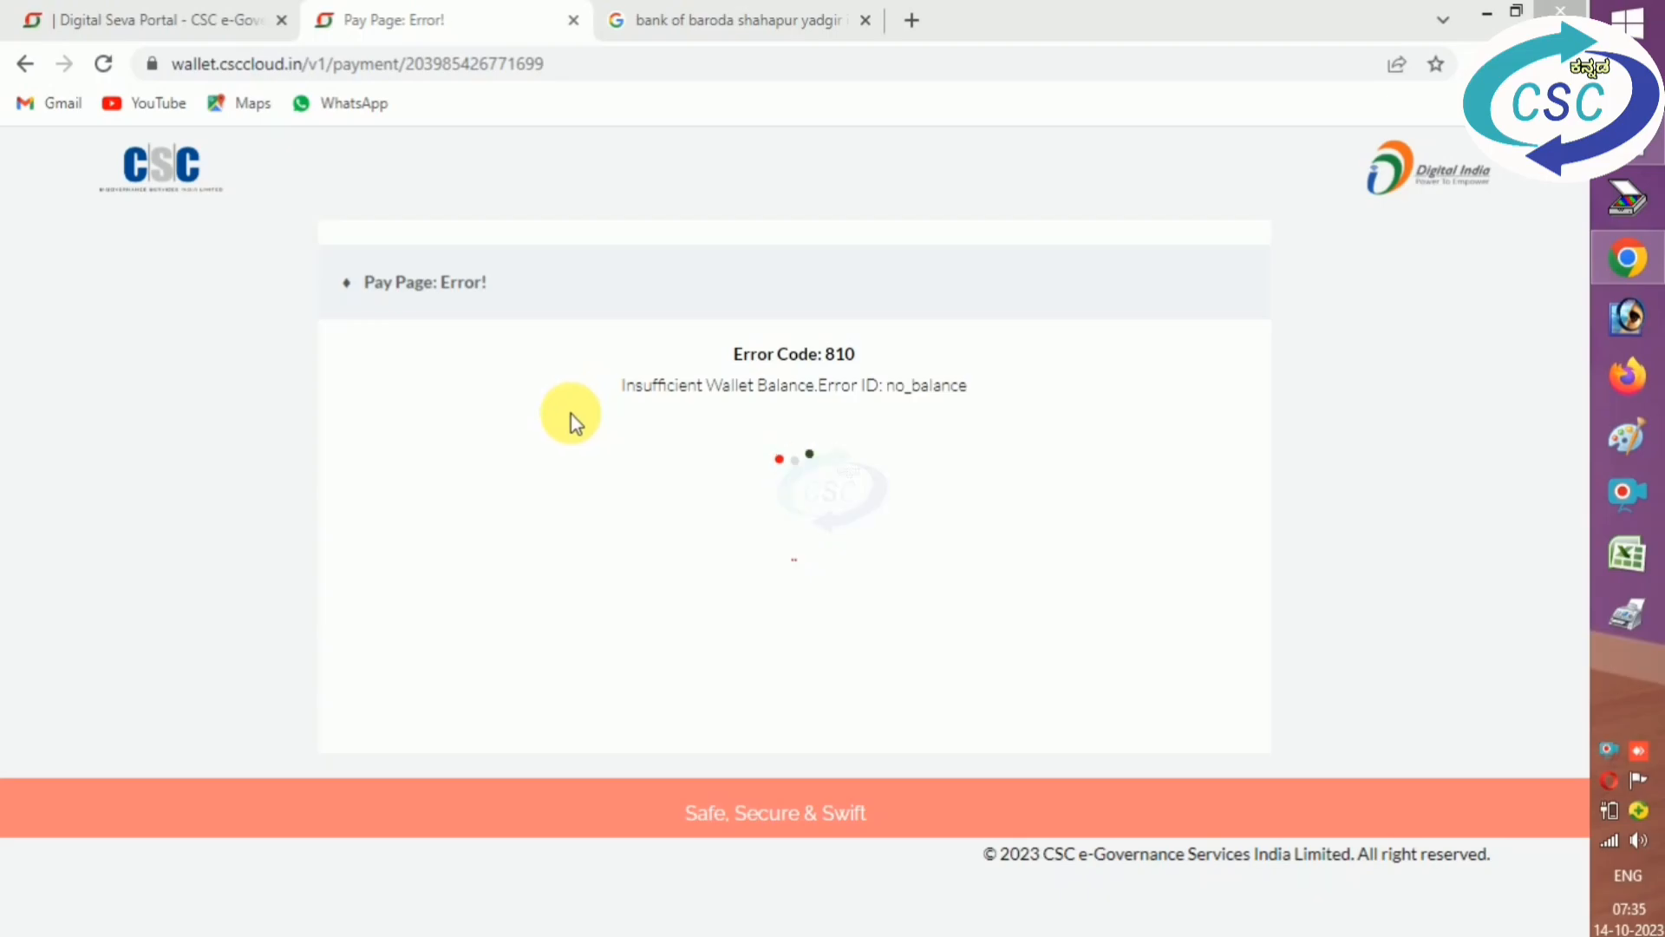
left_click(1484, 17)
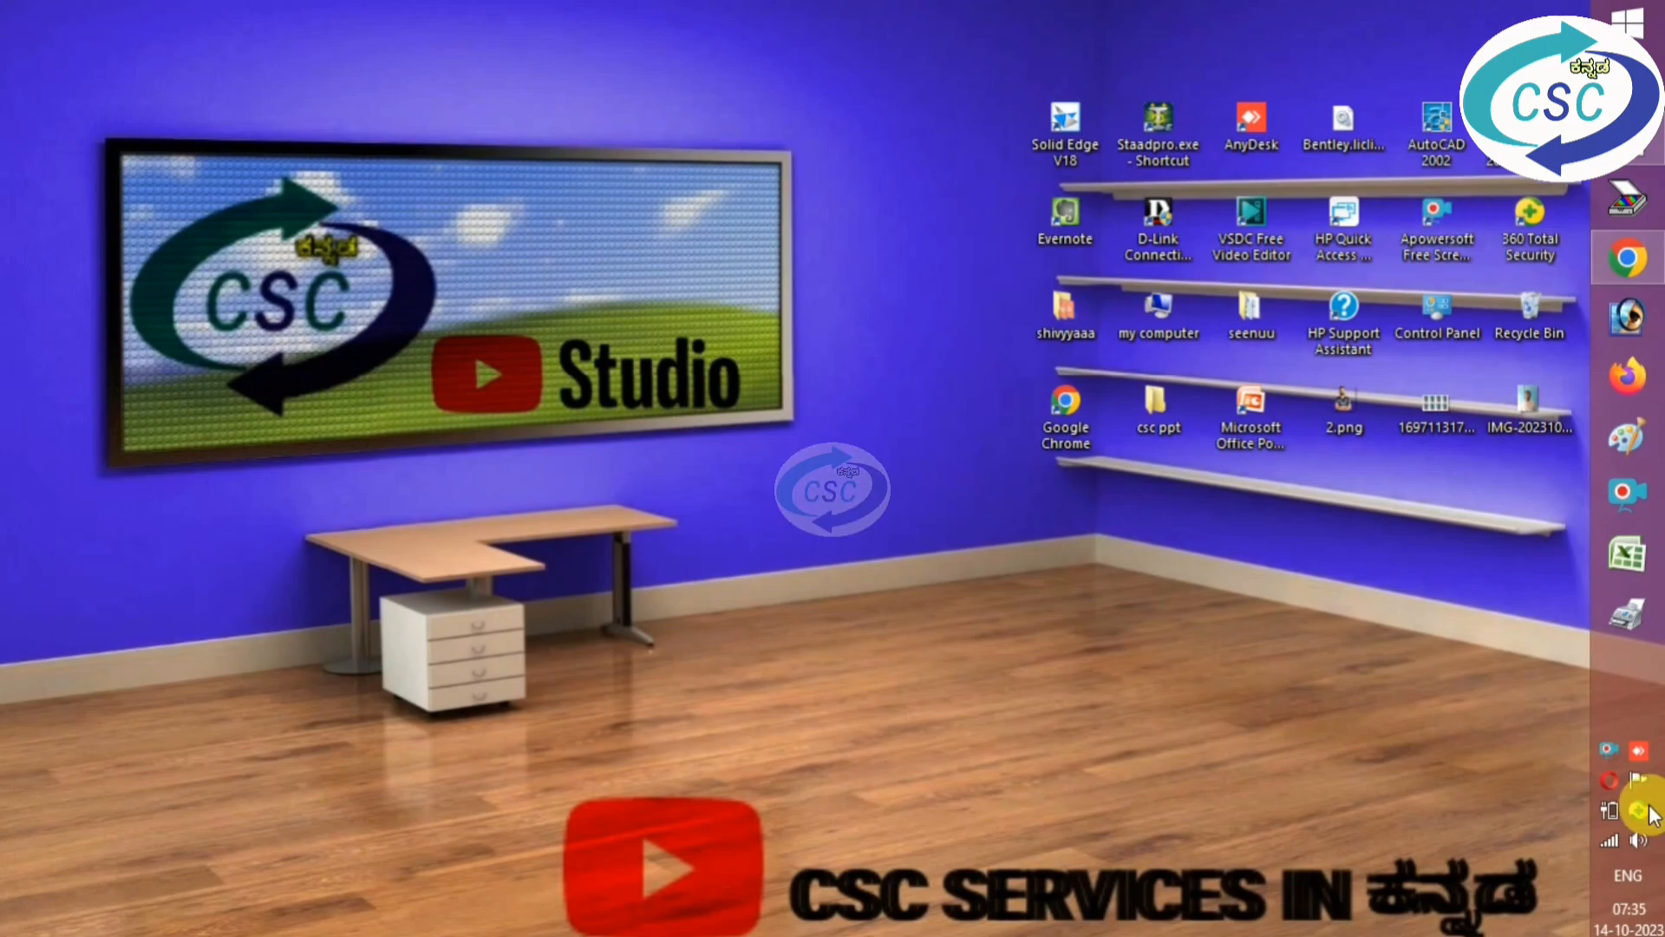
right_click(1616, 740)
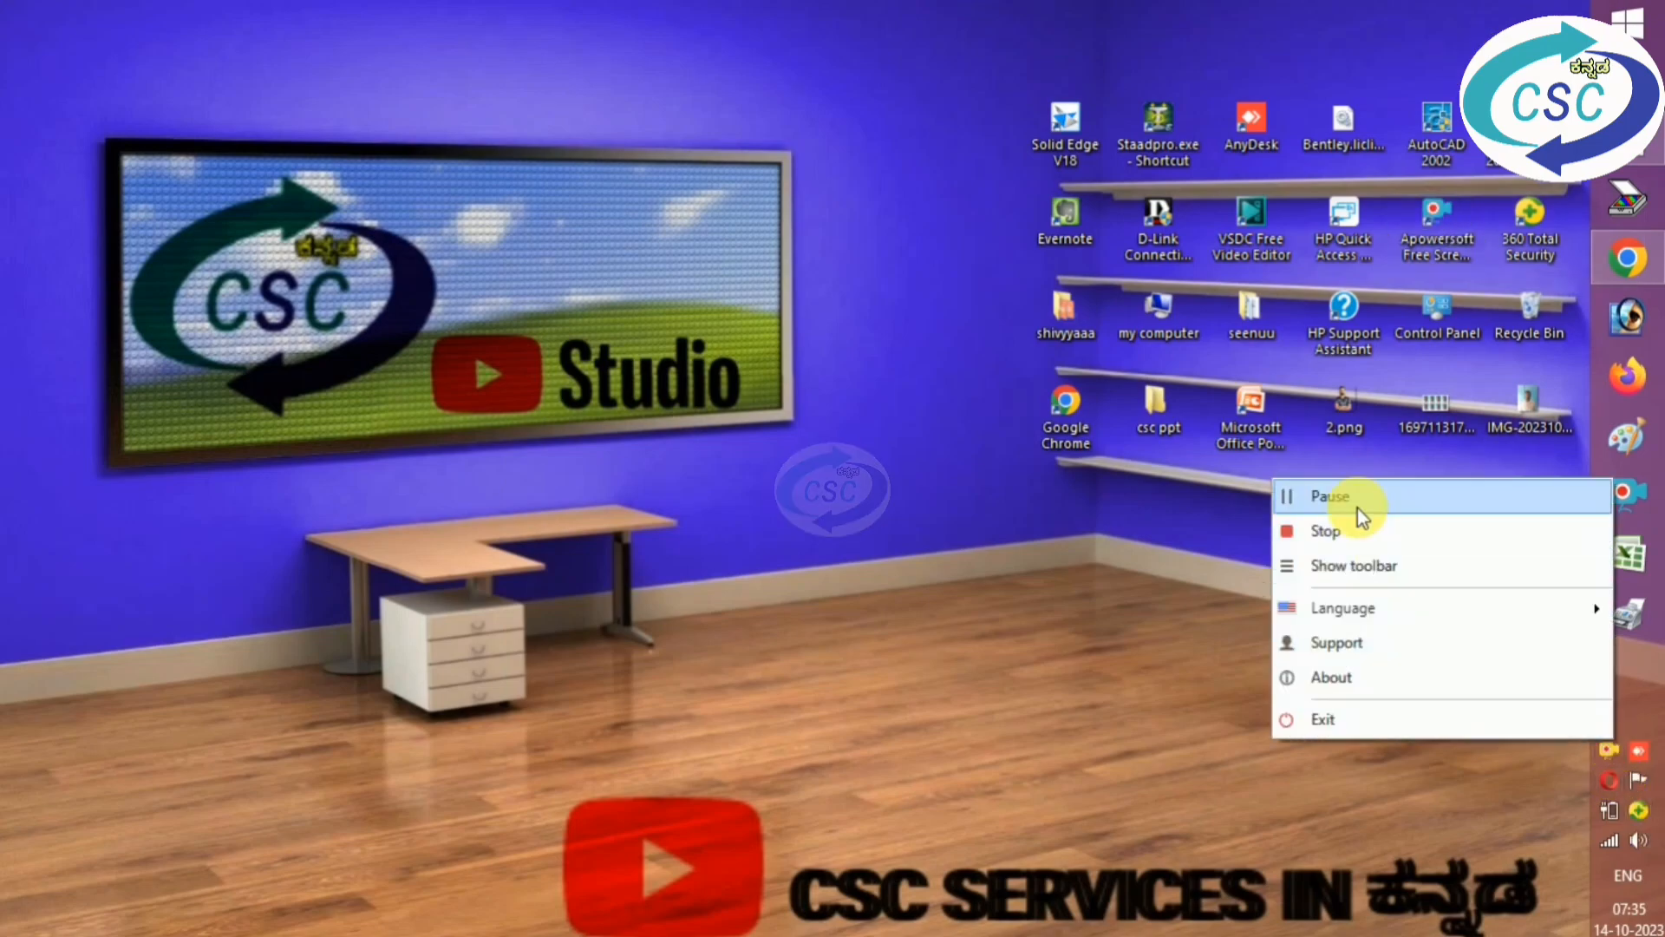
left_click(1353, 501)
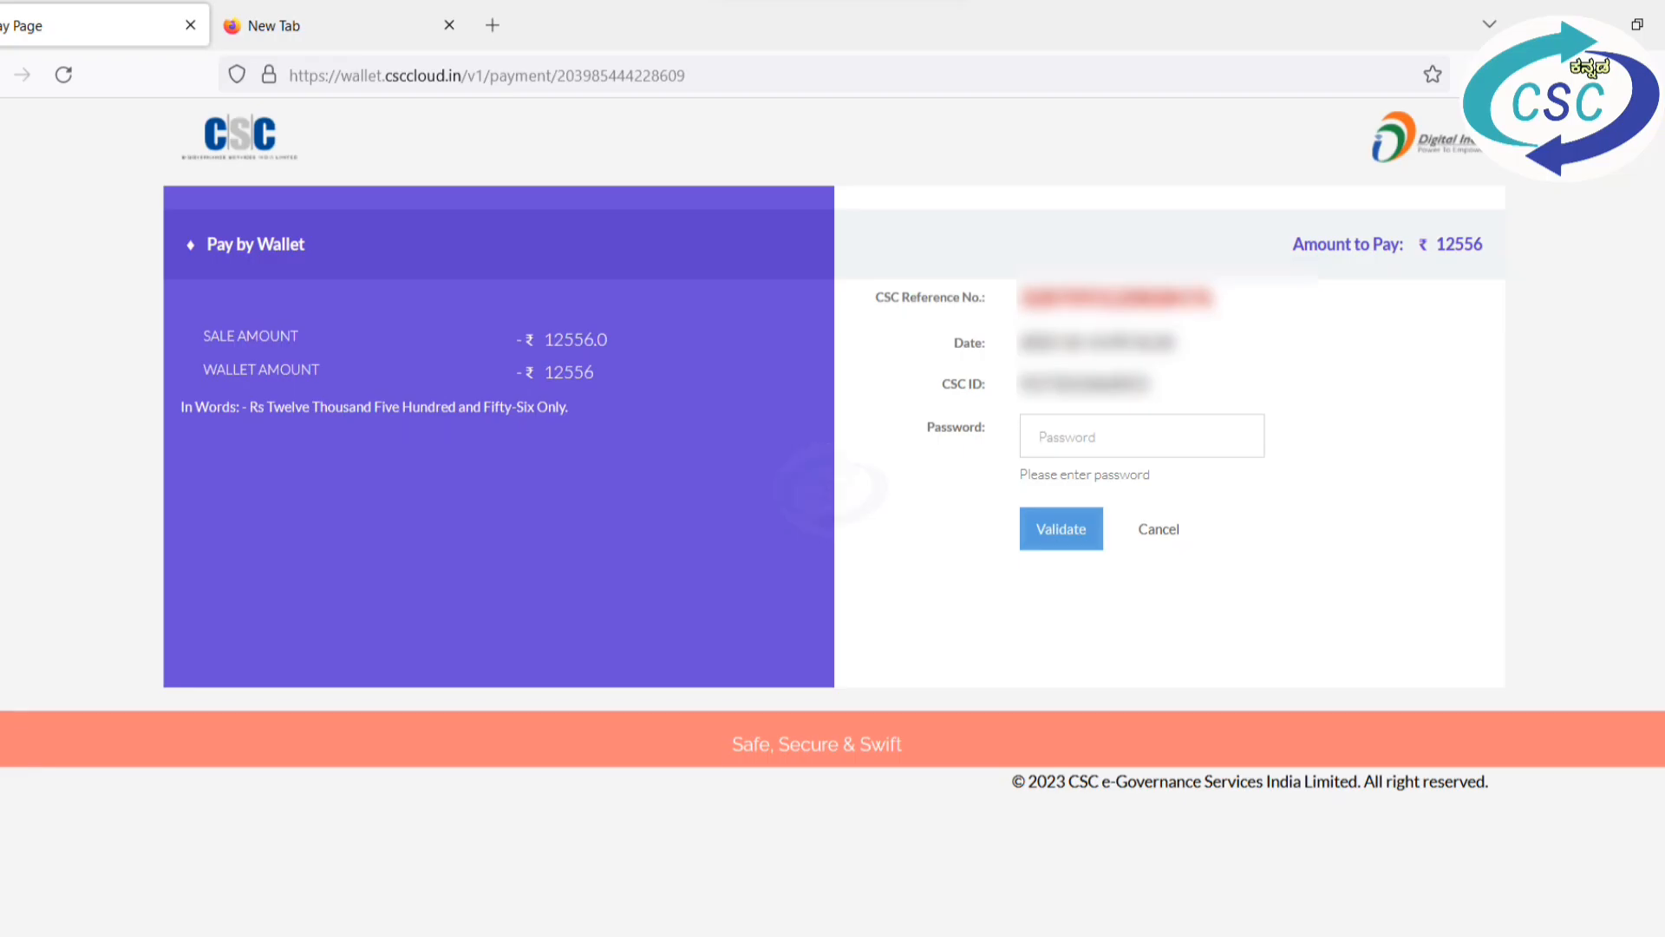
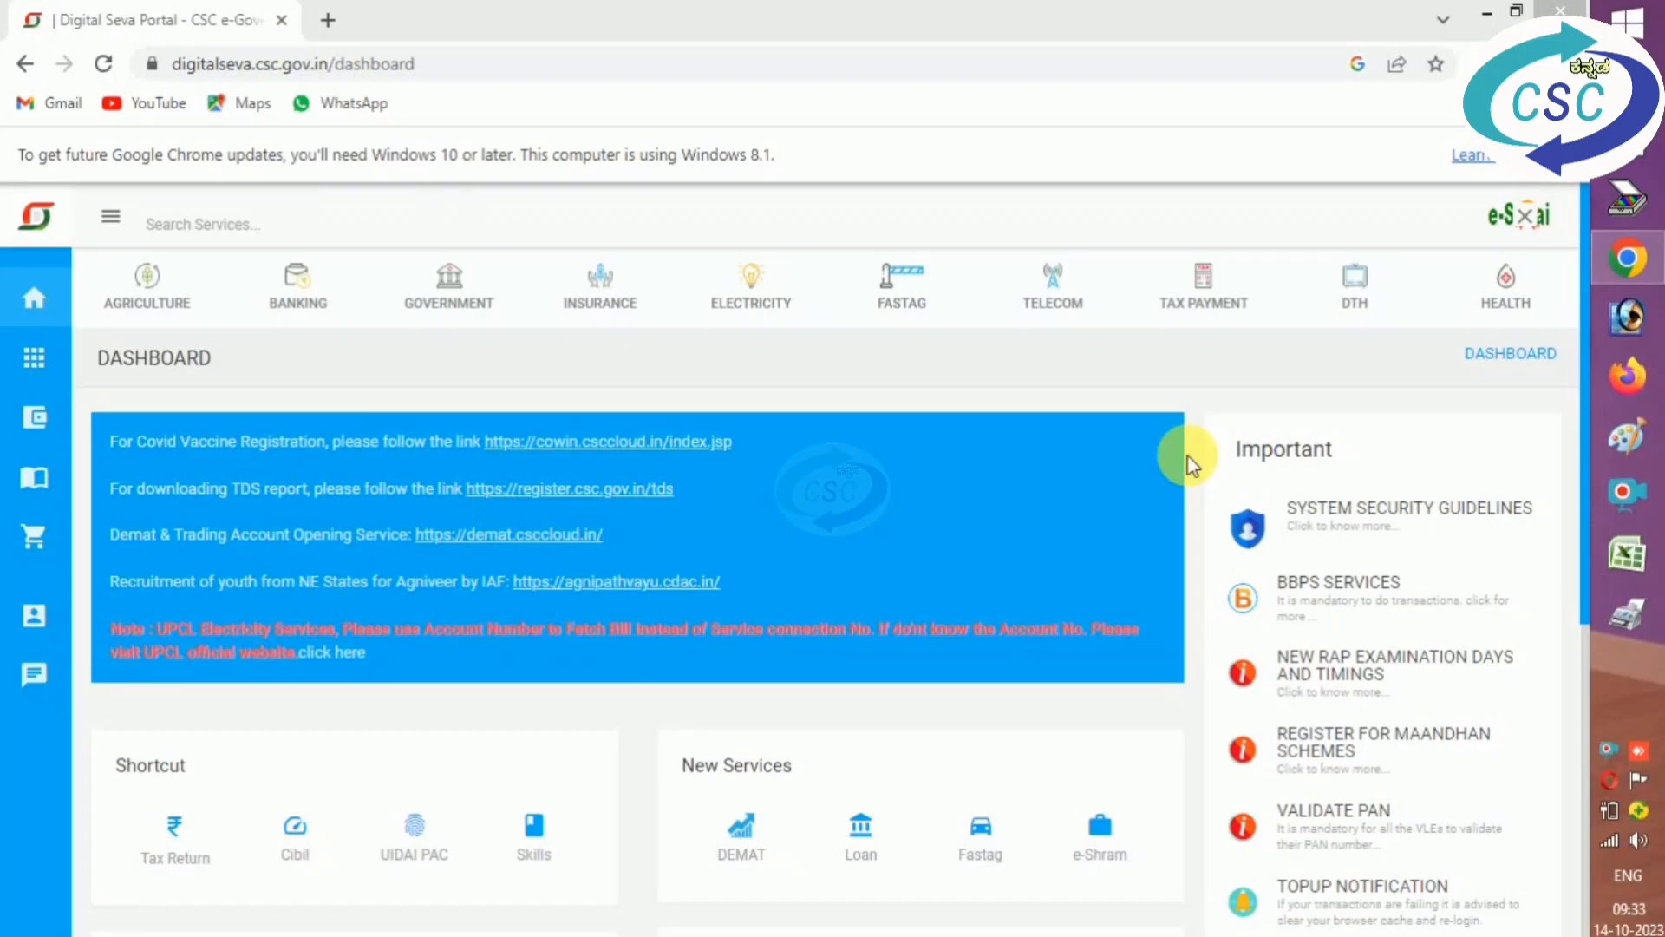
Search the Digital Seva services for "lic", open the LIC service and go to its sign-in page.
left_click(257, 234)
type("lic")
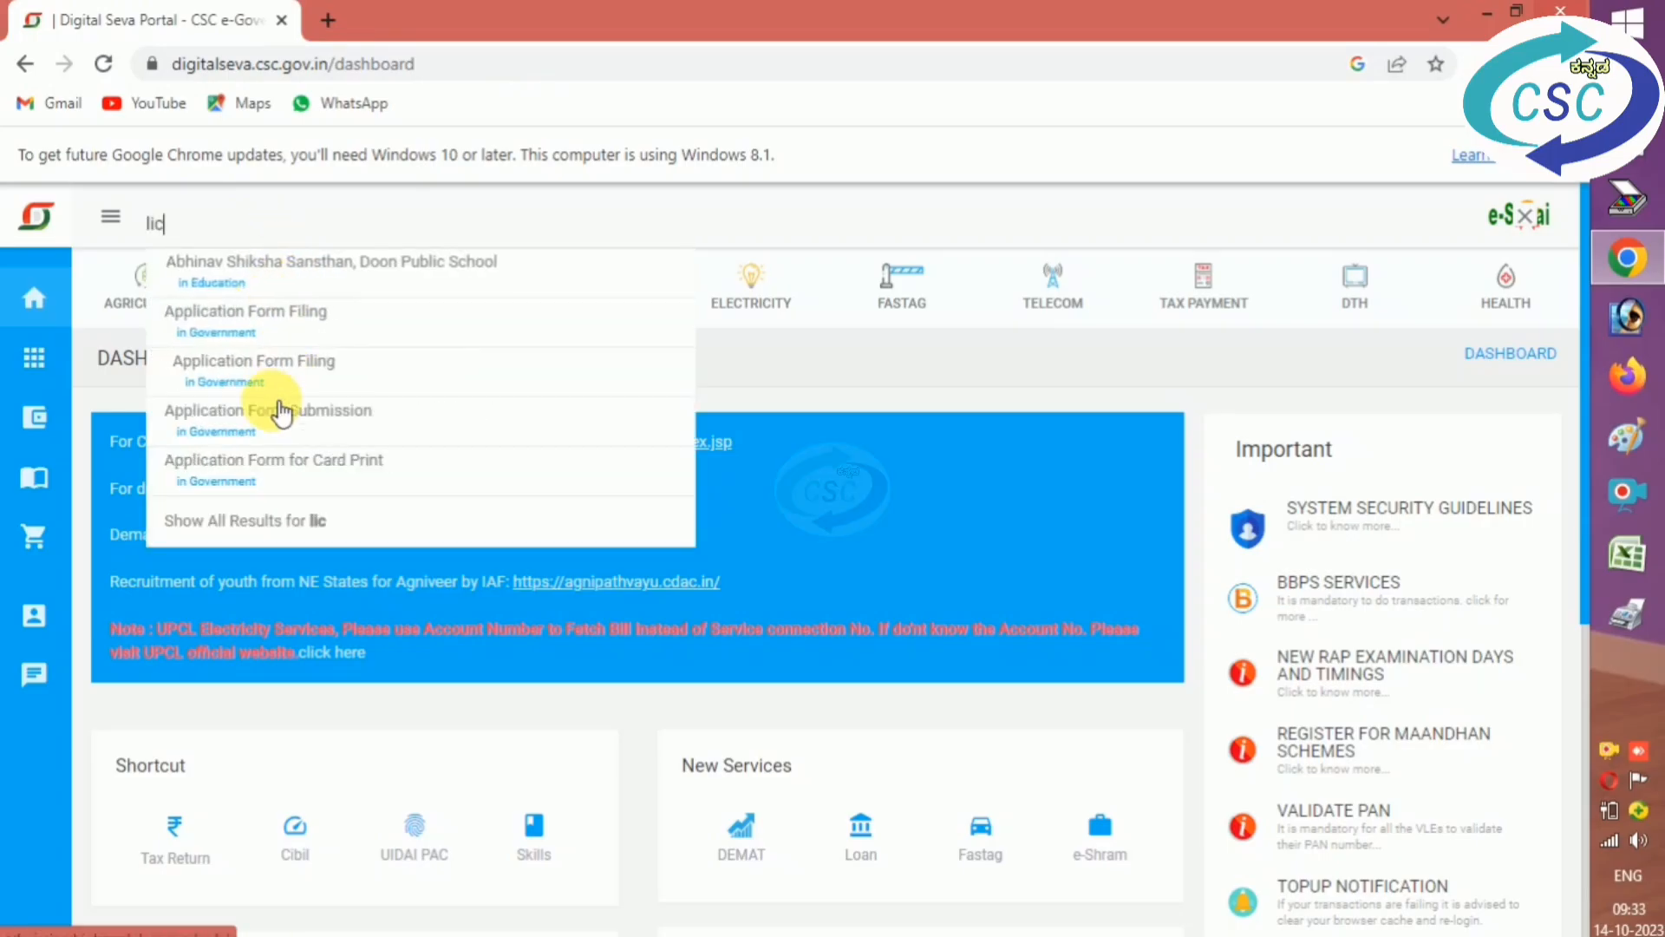
left_click(273, 423)
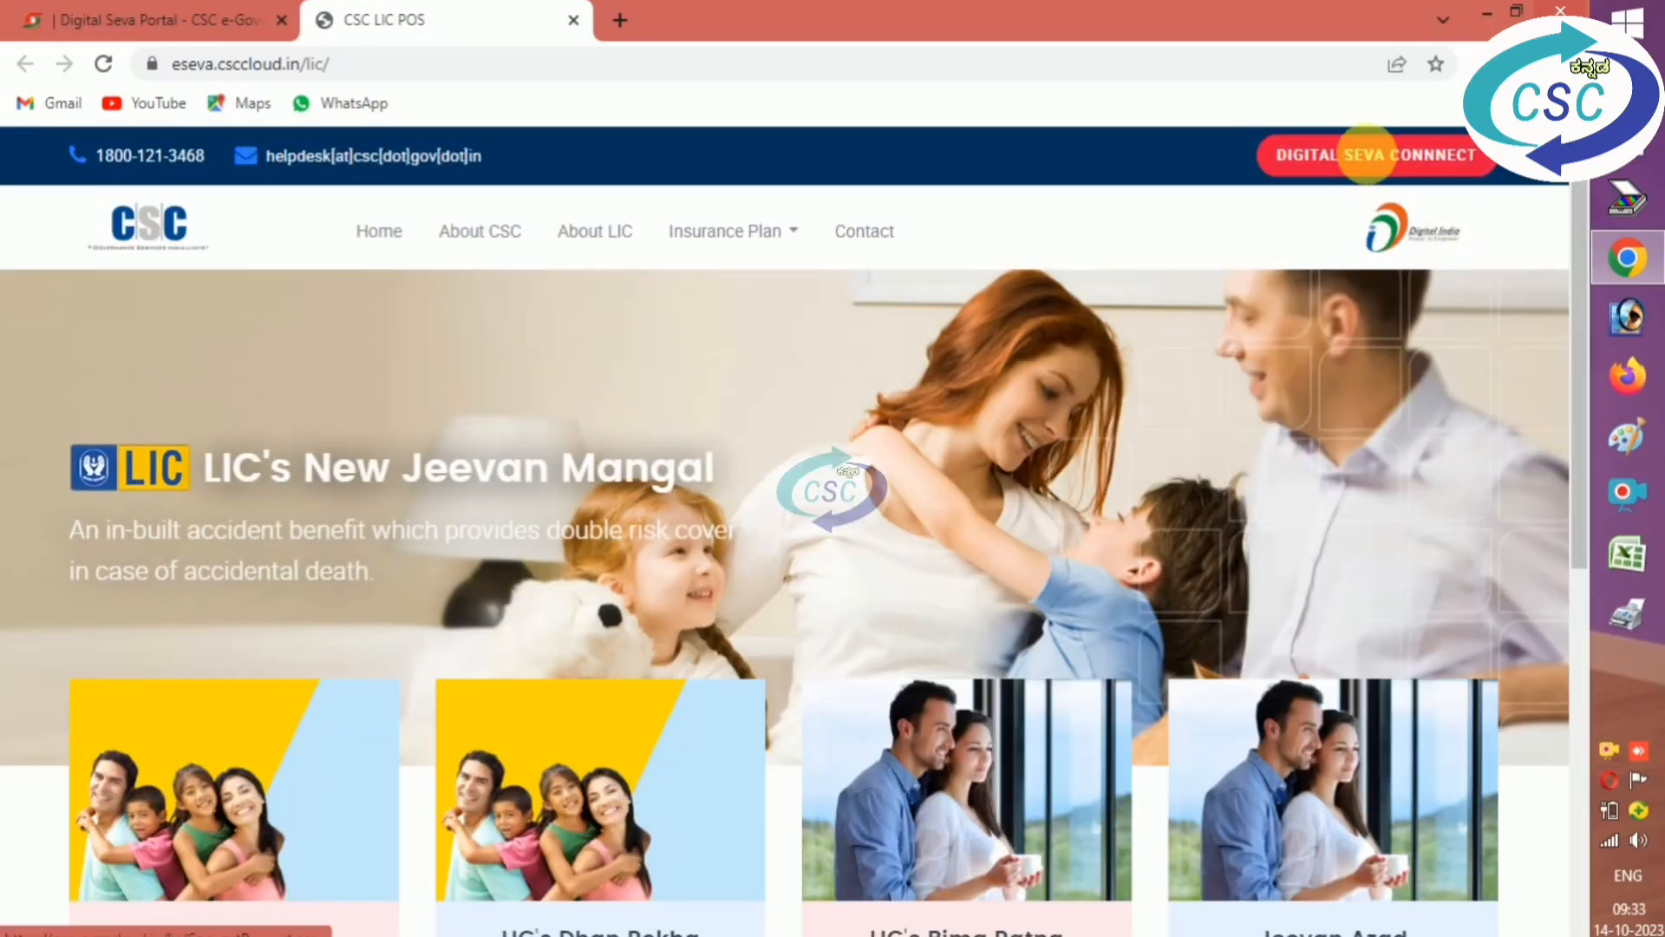
left_click(1366, 154)
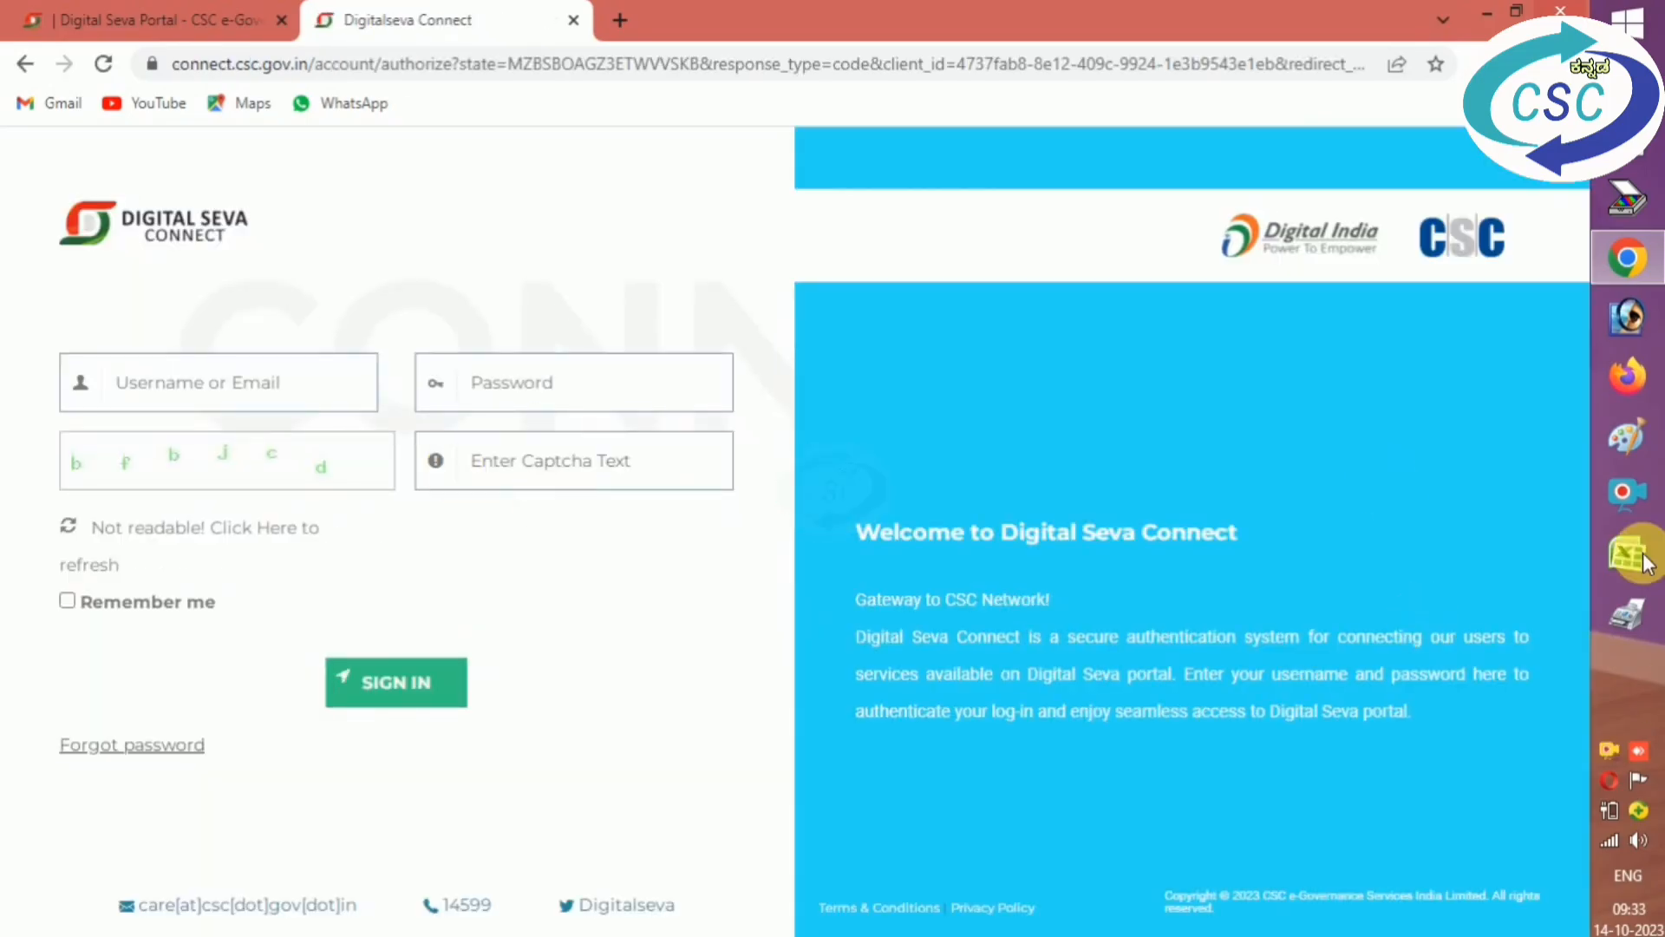
right_click(1611, 757)
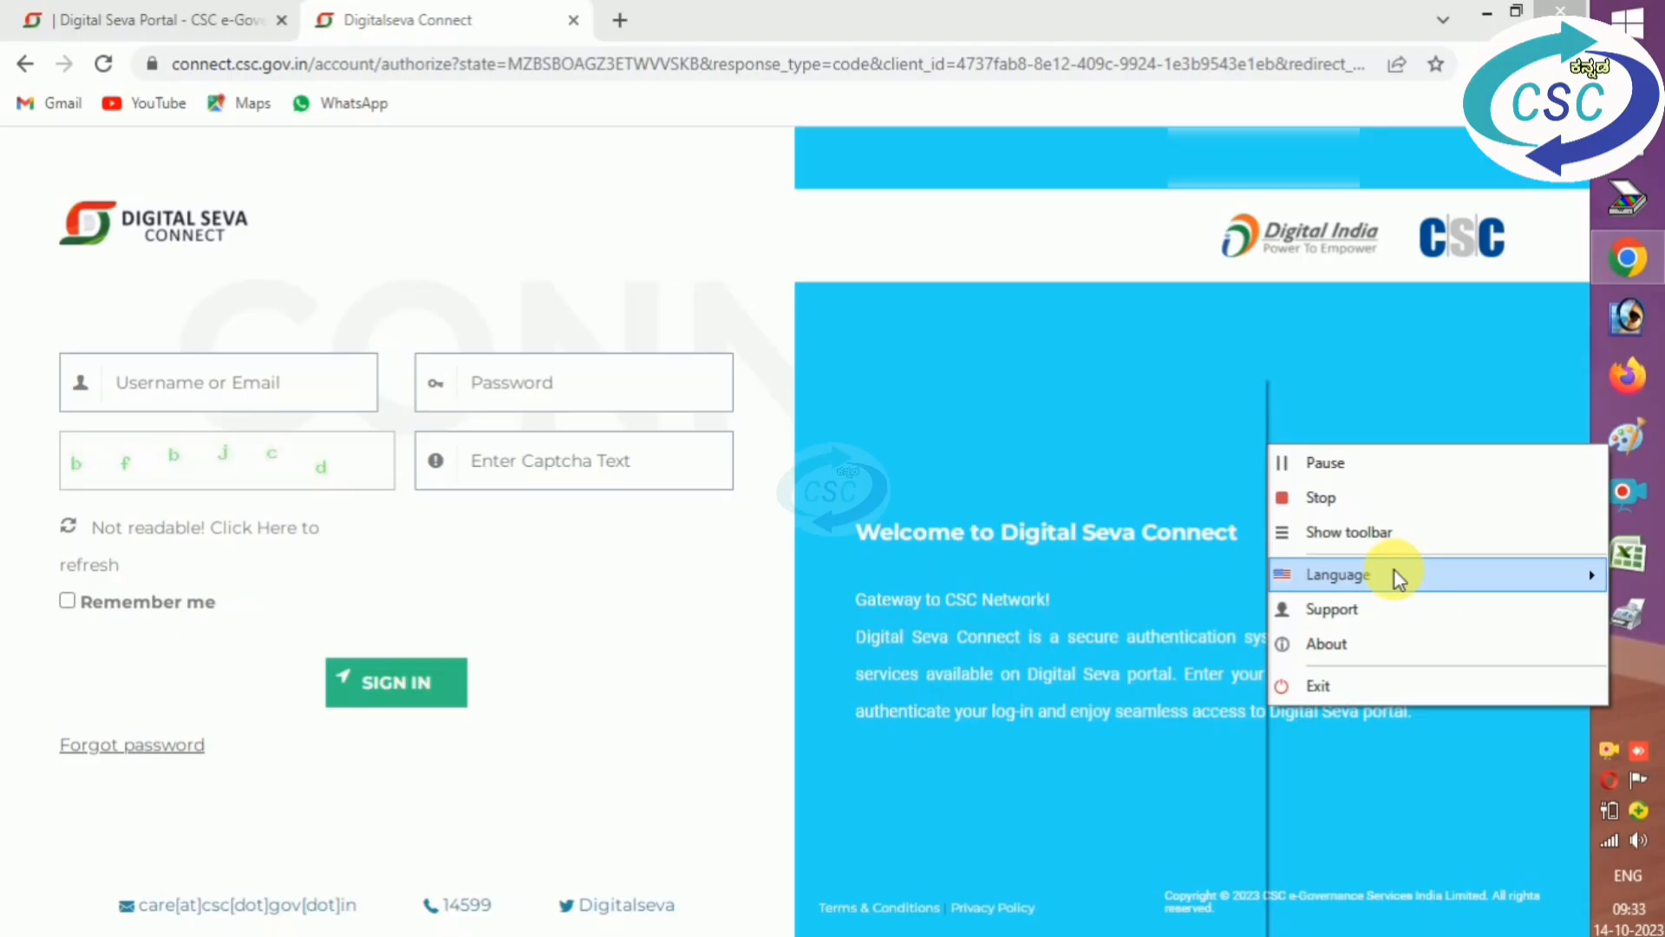
left_click(1330, 458)
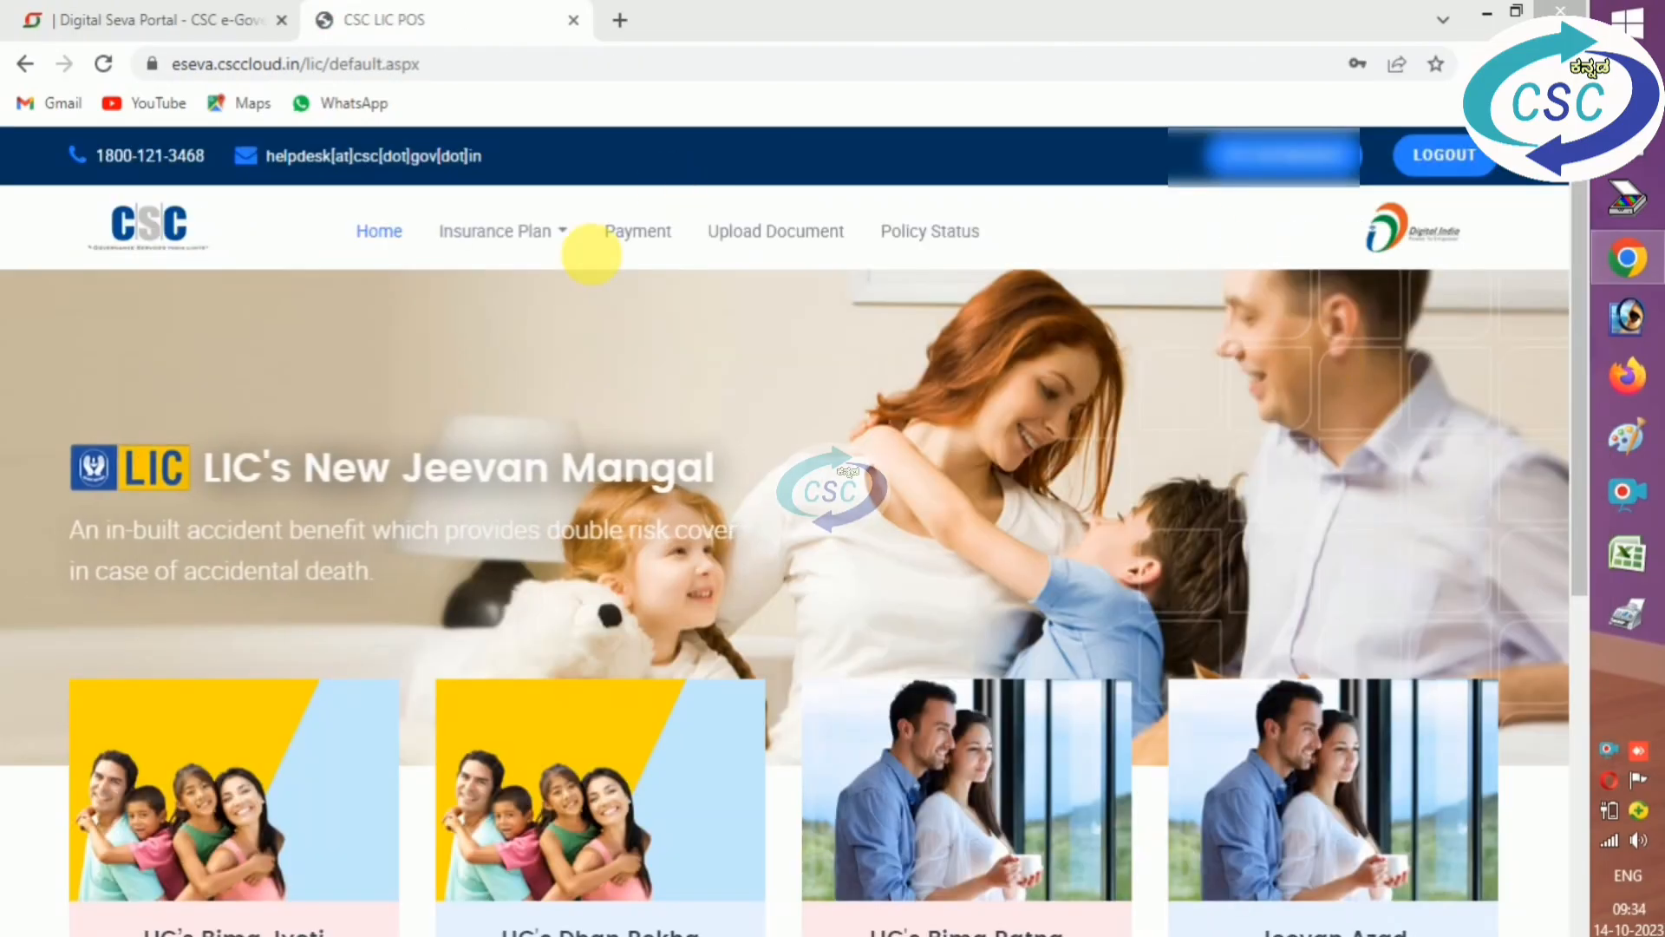
Choose the LIC's Bima Jyoti insurance plan and continue past the proposal requirements to the Digital NB Platform.
left_click(496, 231)
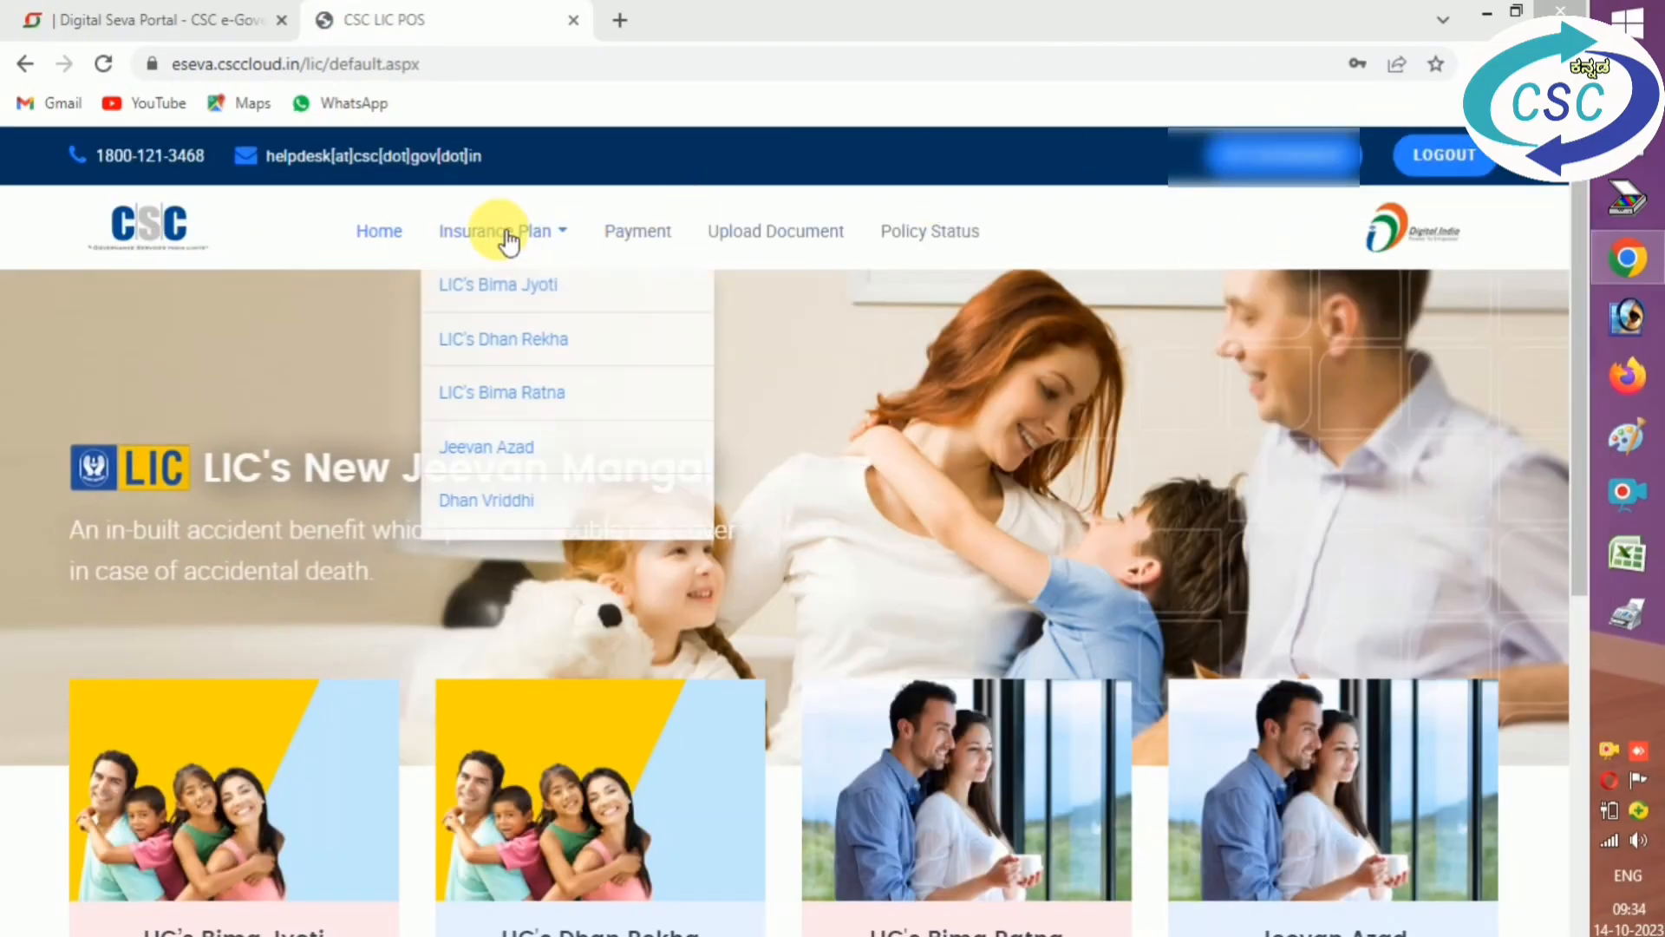
left_click(526, 290)
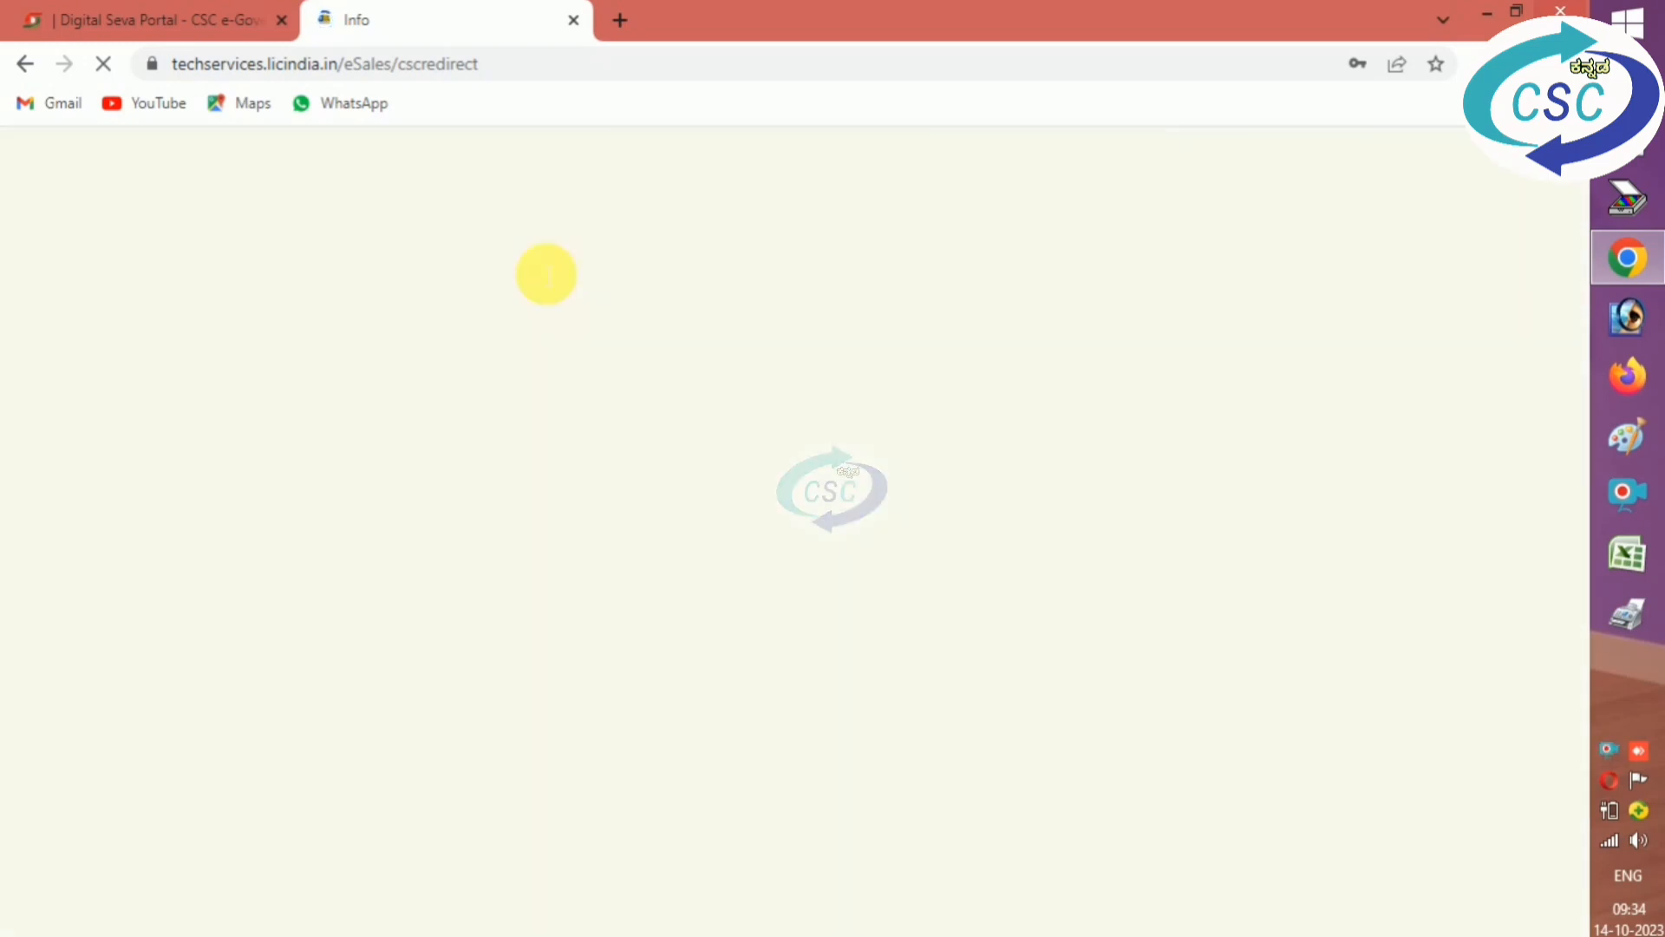
scroll(673, 434, "down", 2)
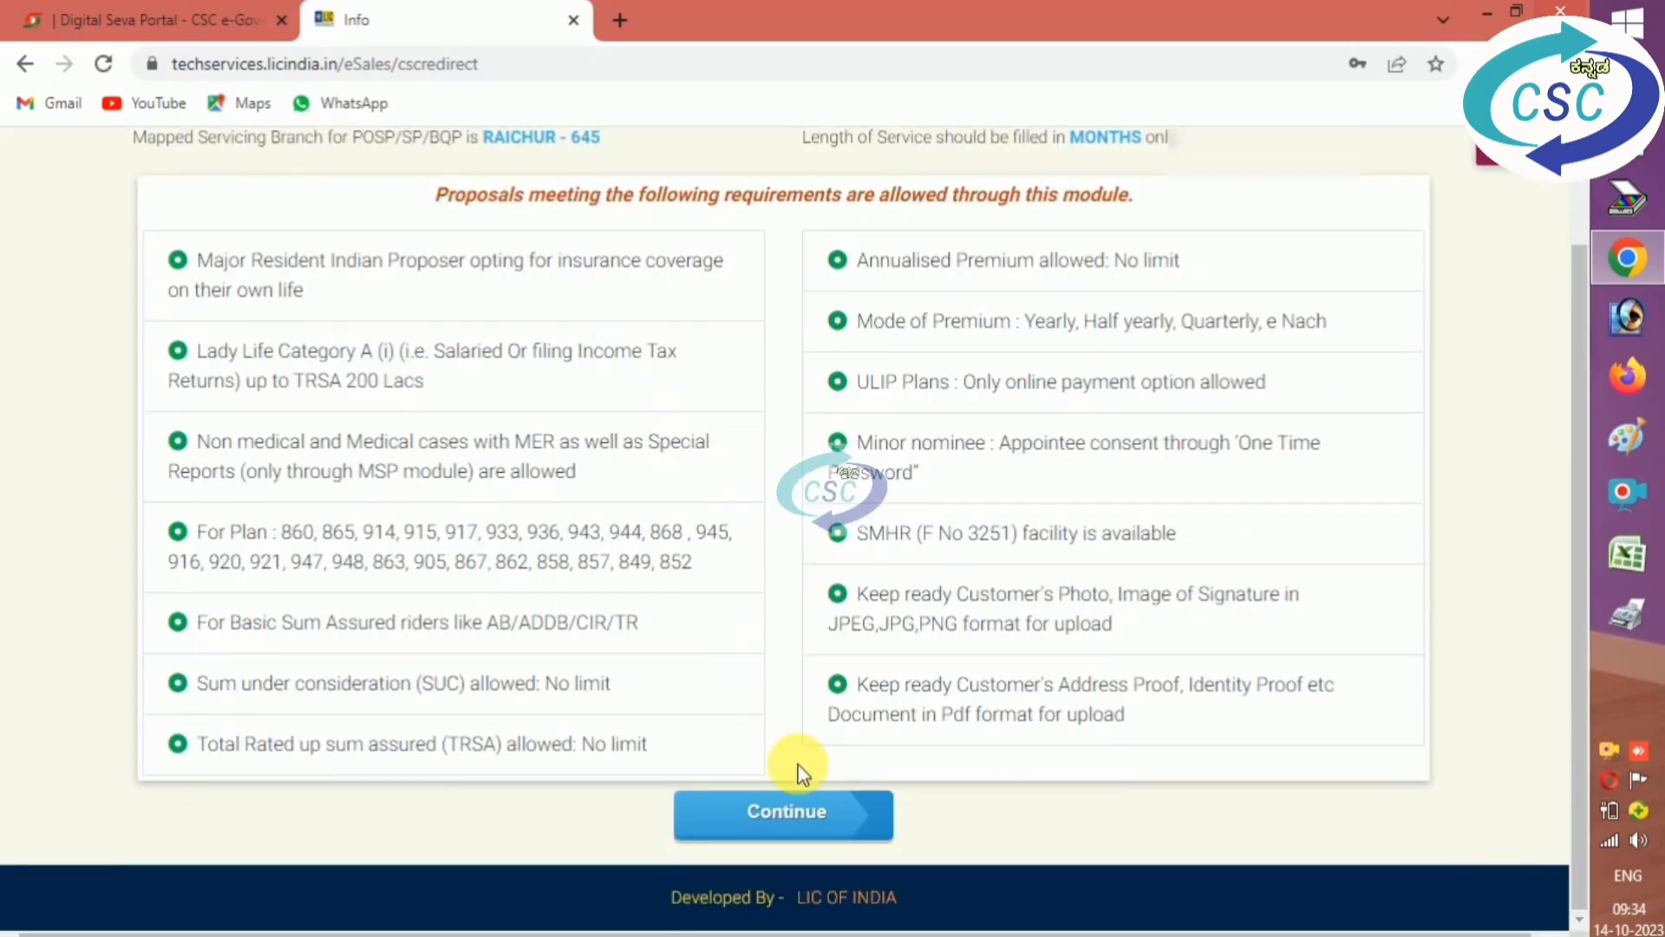
left_click(836, 805)
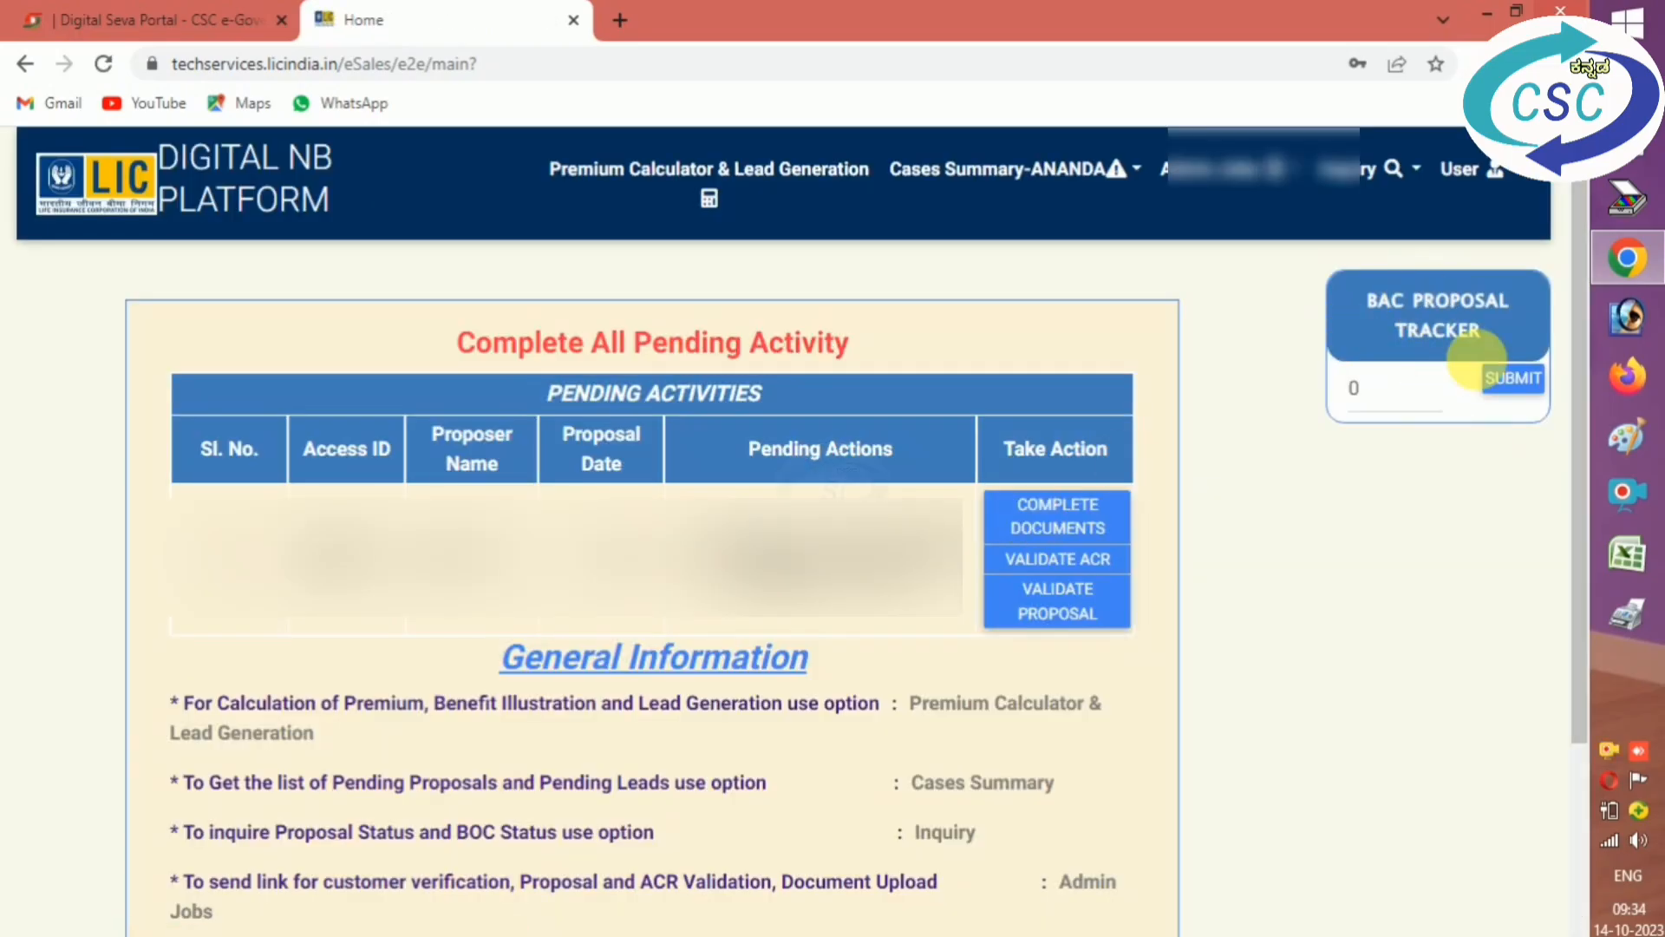
Look up the proposal in the BAC Proposal Tracker by entering its access ID.
left_click(1371, 408)
key("BackSpace")
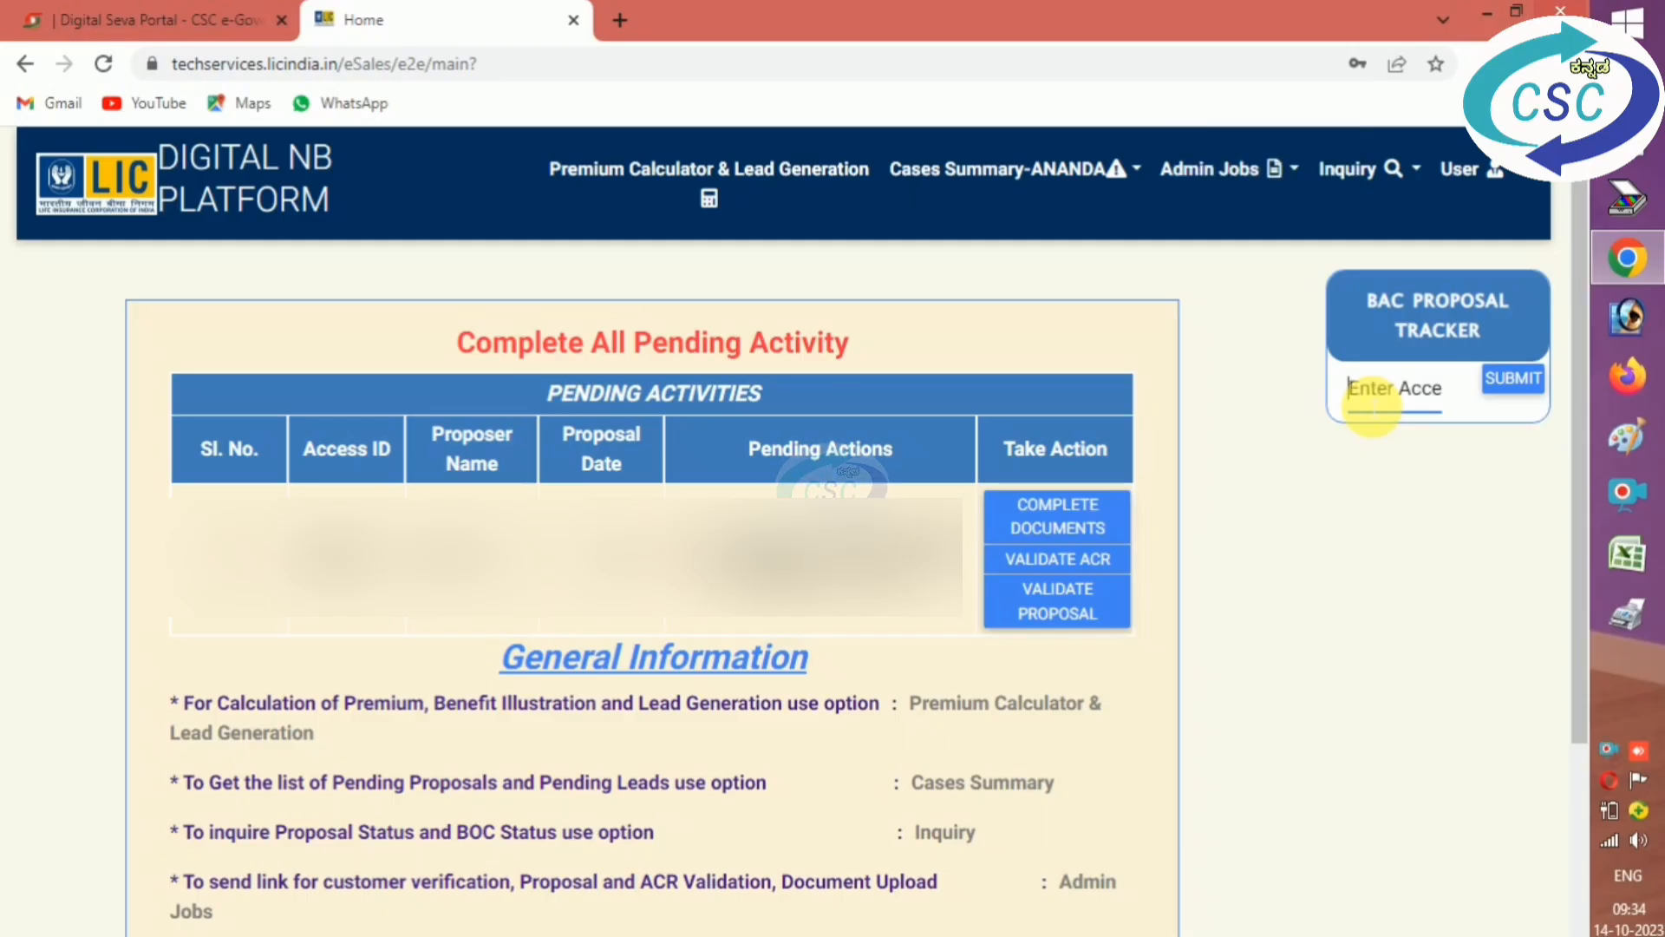
type("89????")
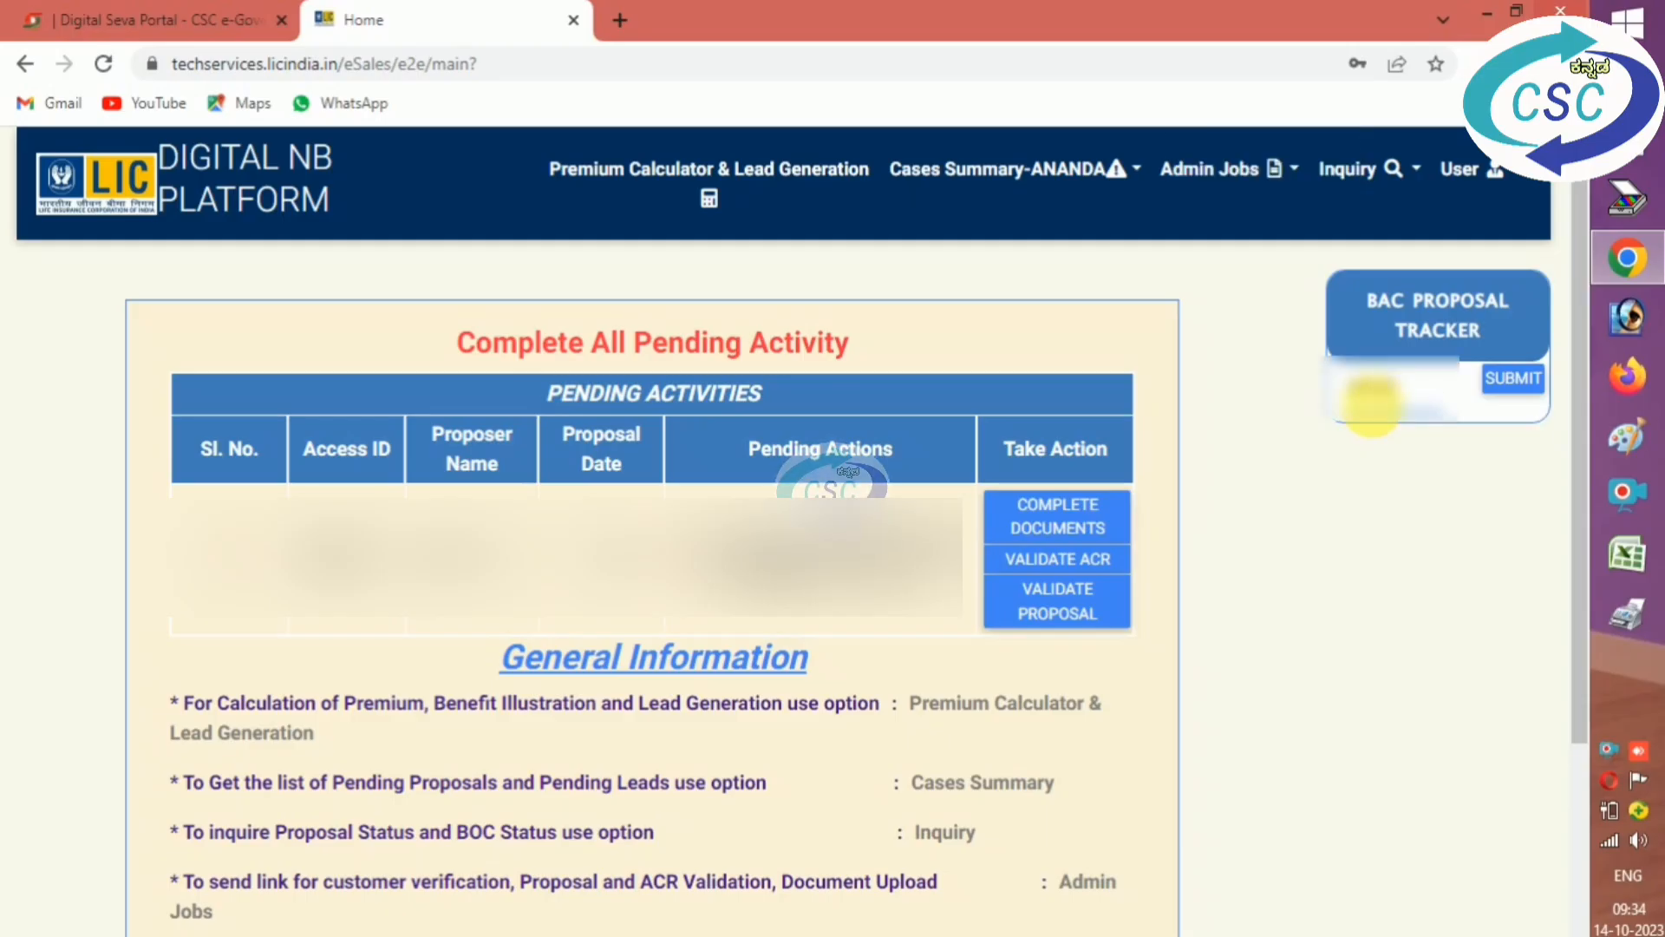
type("??")
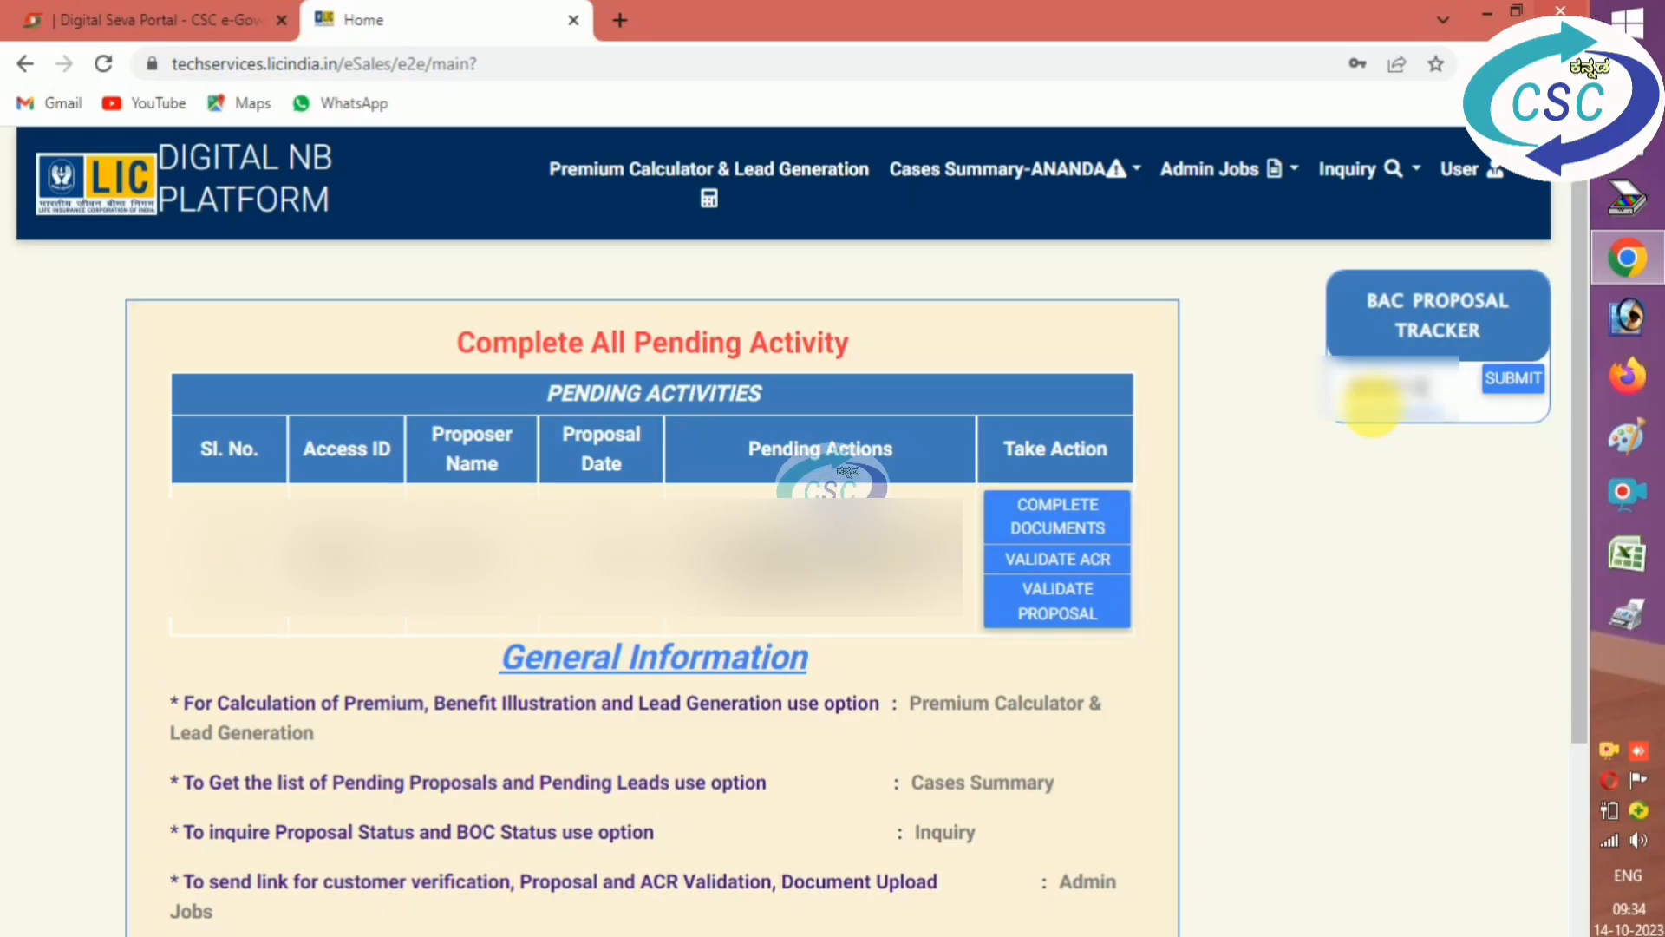
left_click(1509, 380)
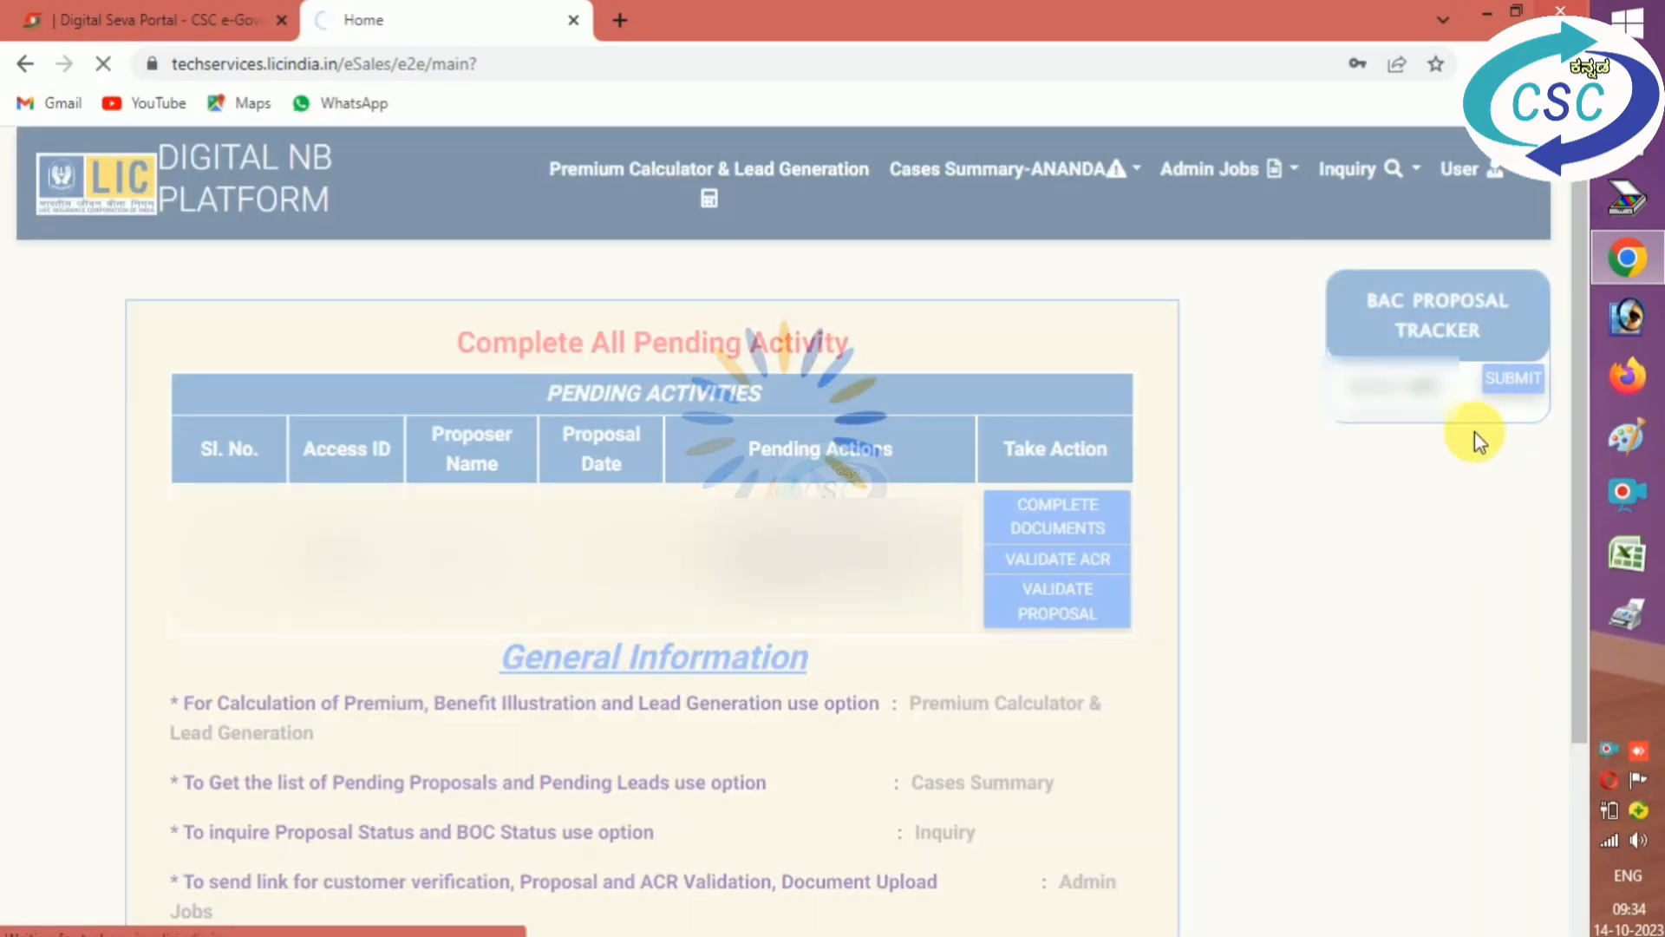
right_click(1610, 751)
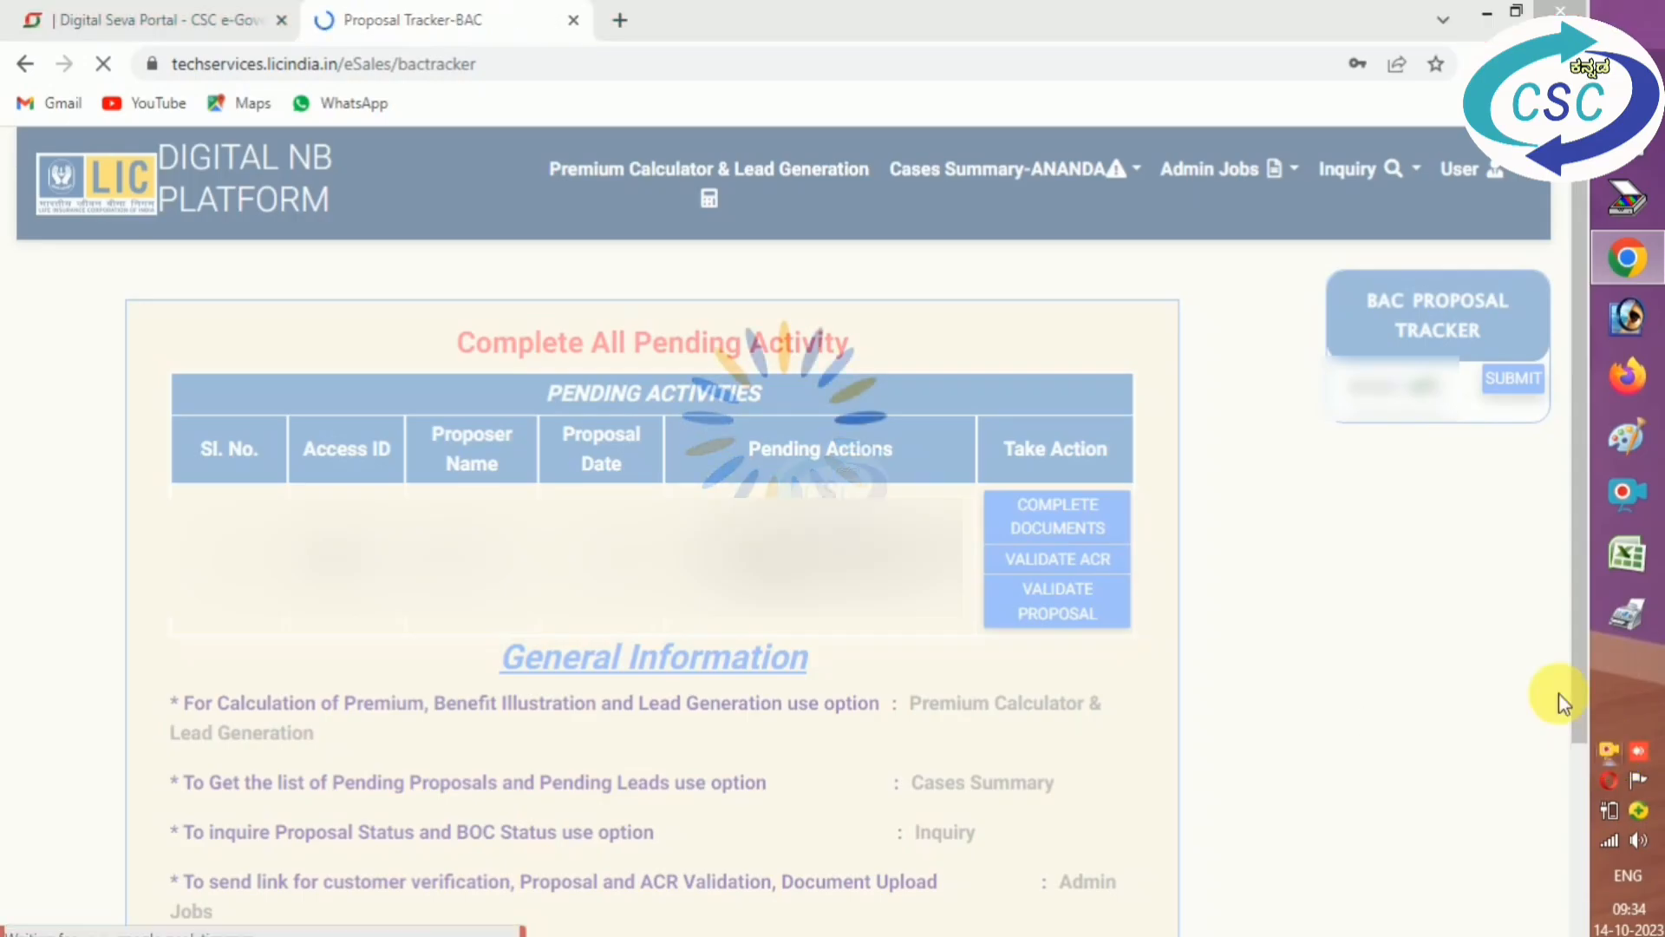
left_click(1339, 509)
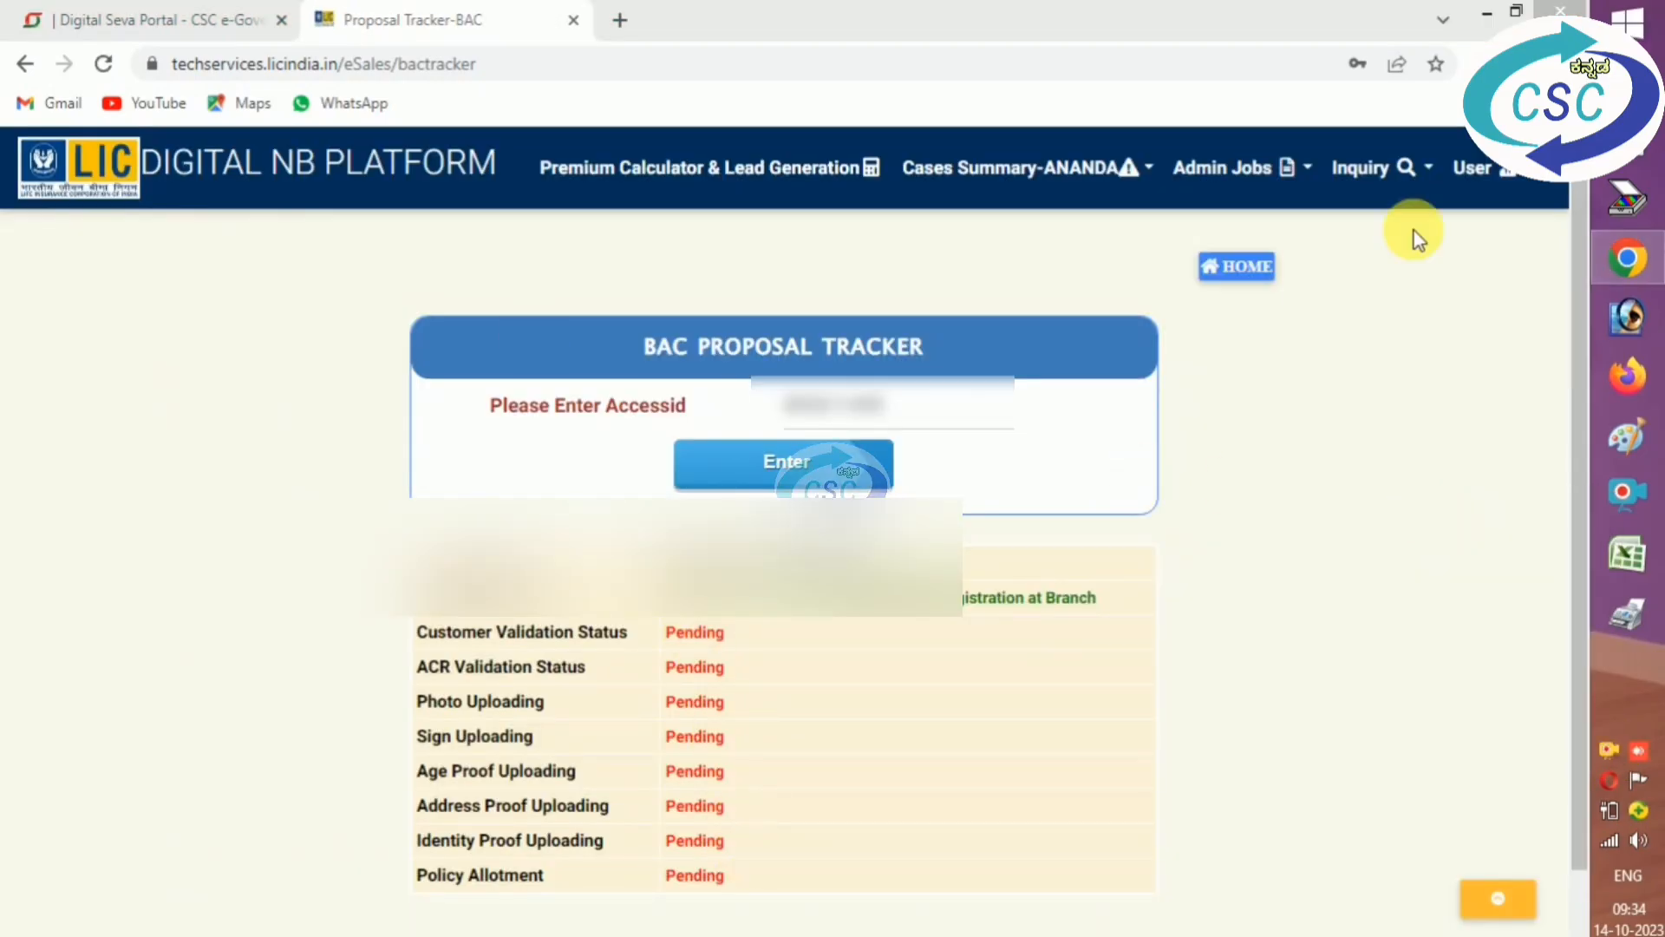
Open the proposals pending for validation and validate the listed proposal with the OTP sent to the customer's mobile.
left_click(1276, 167)
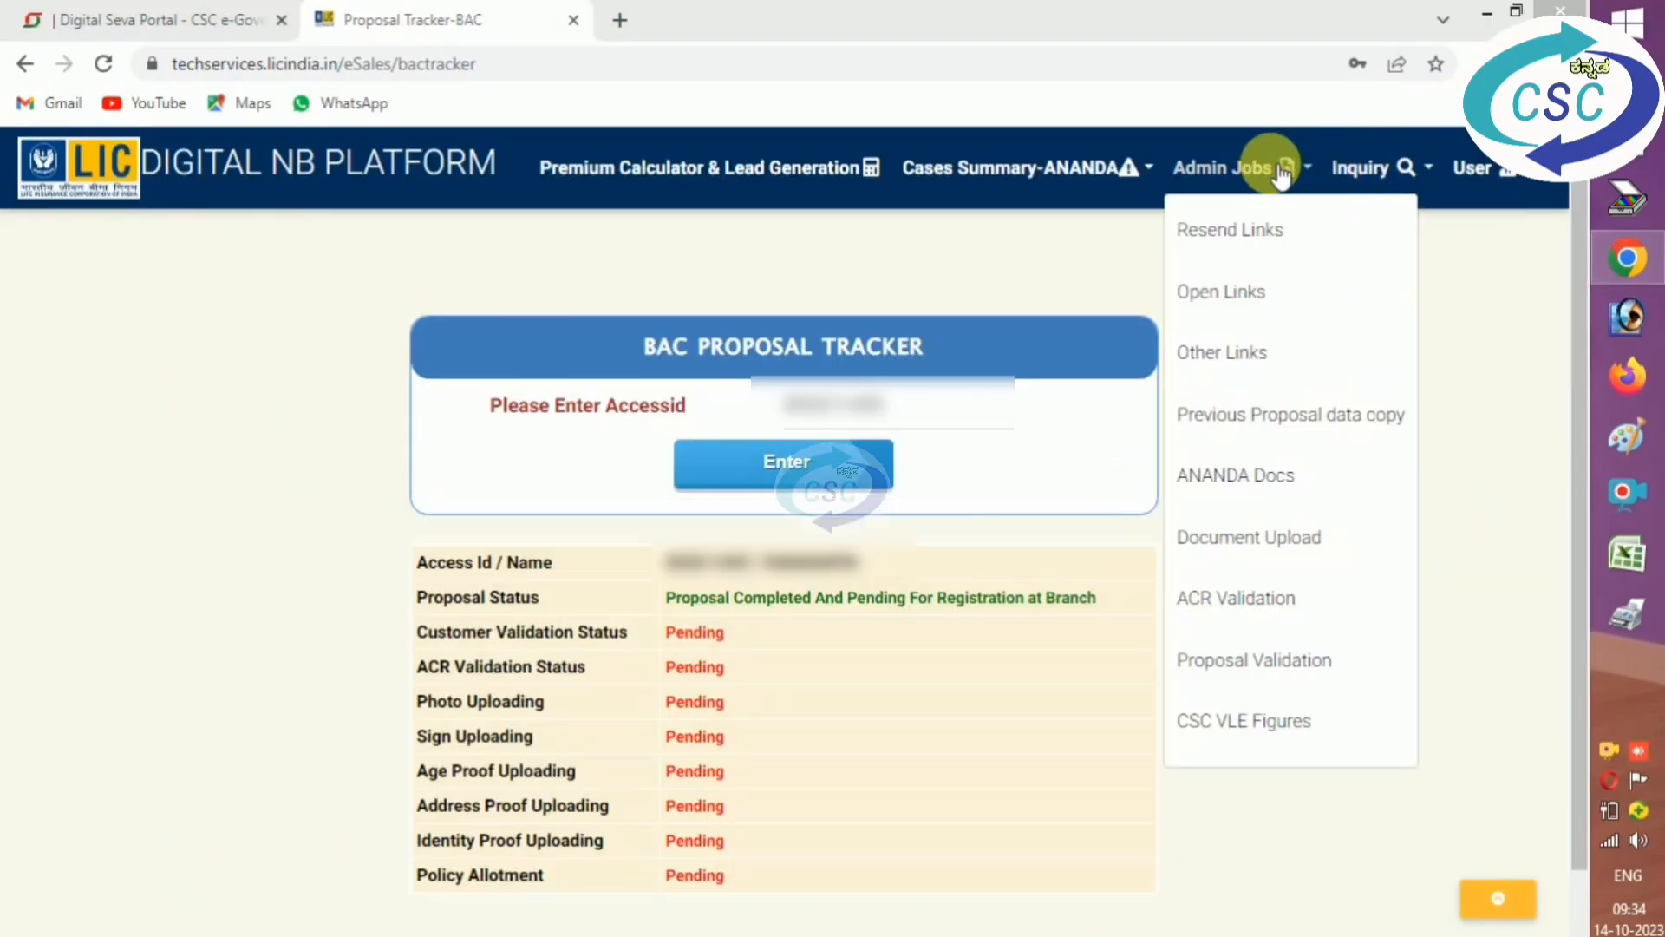
left_click(1253, 666)
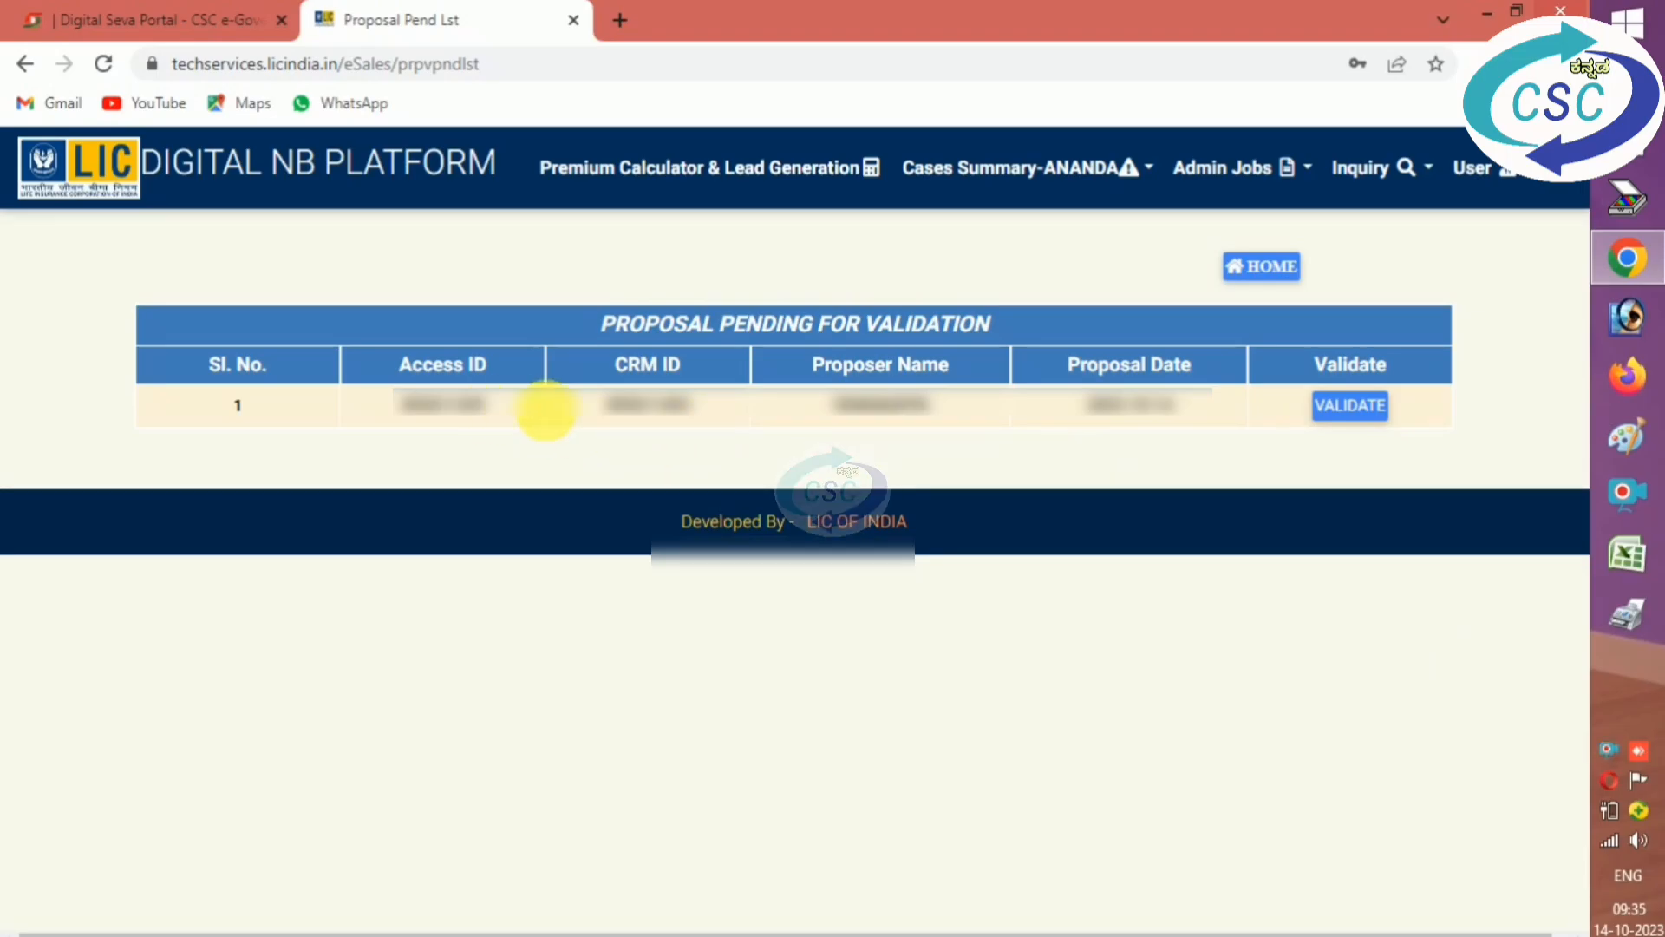
left_click(1350, 408)
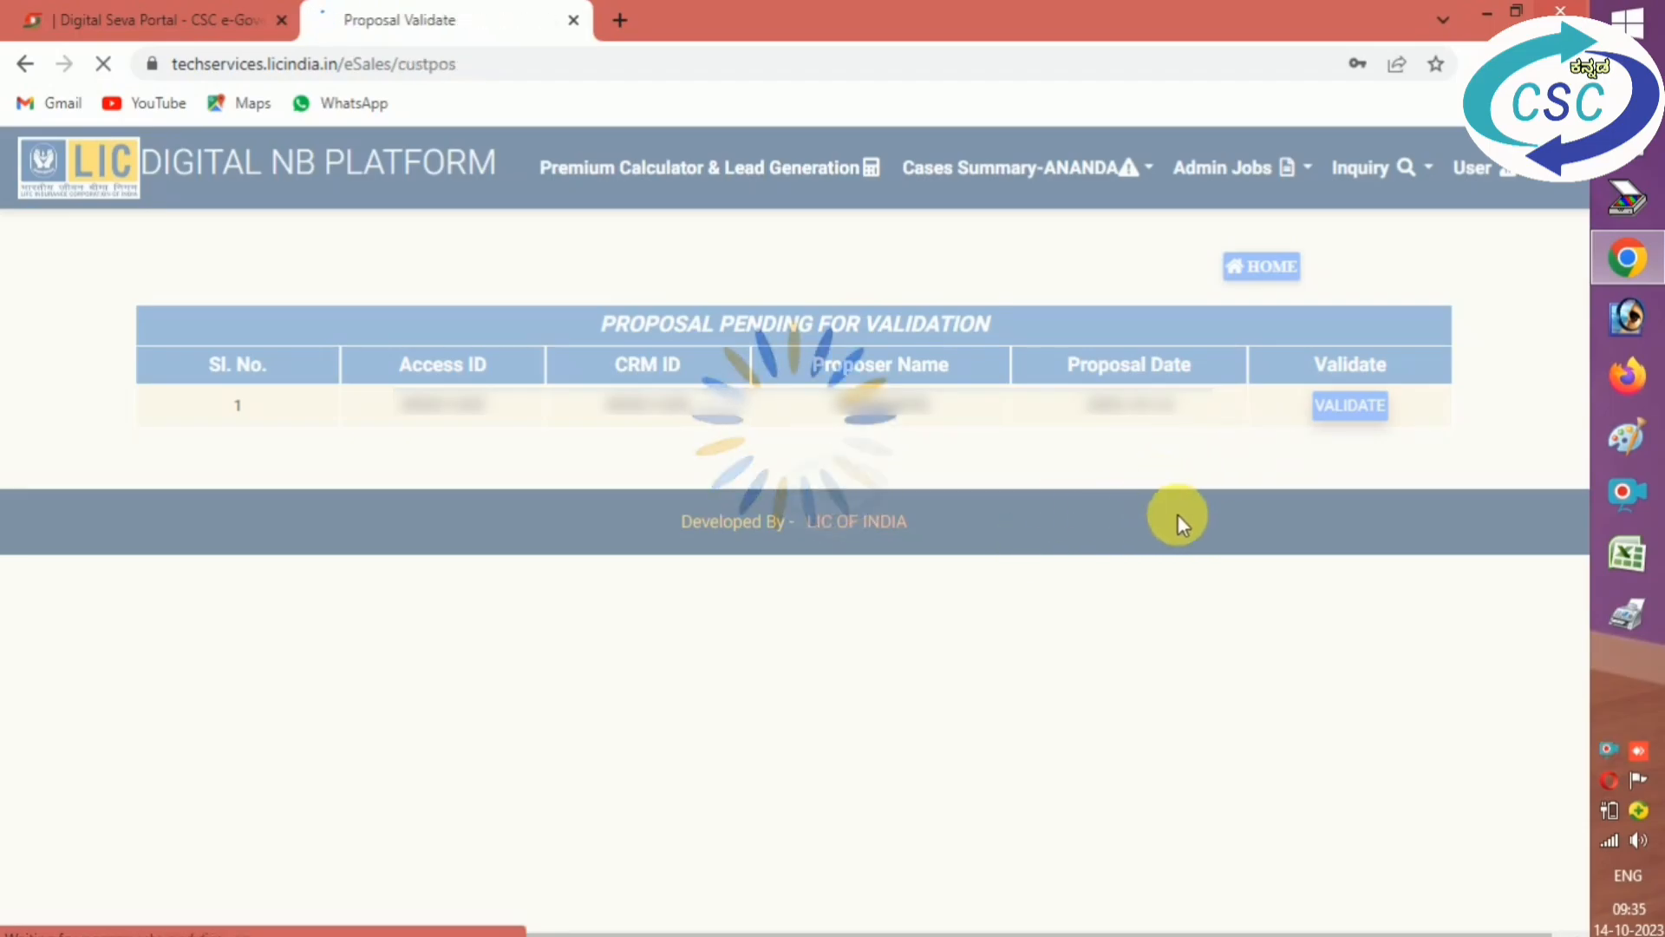
left_click(626, 522)
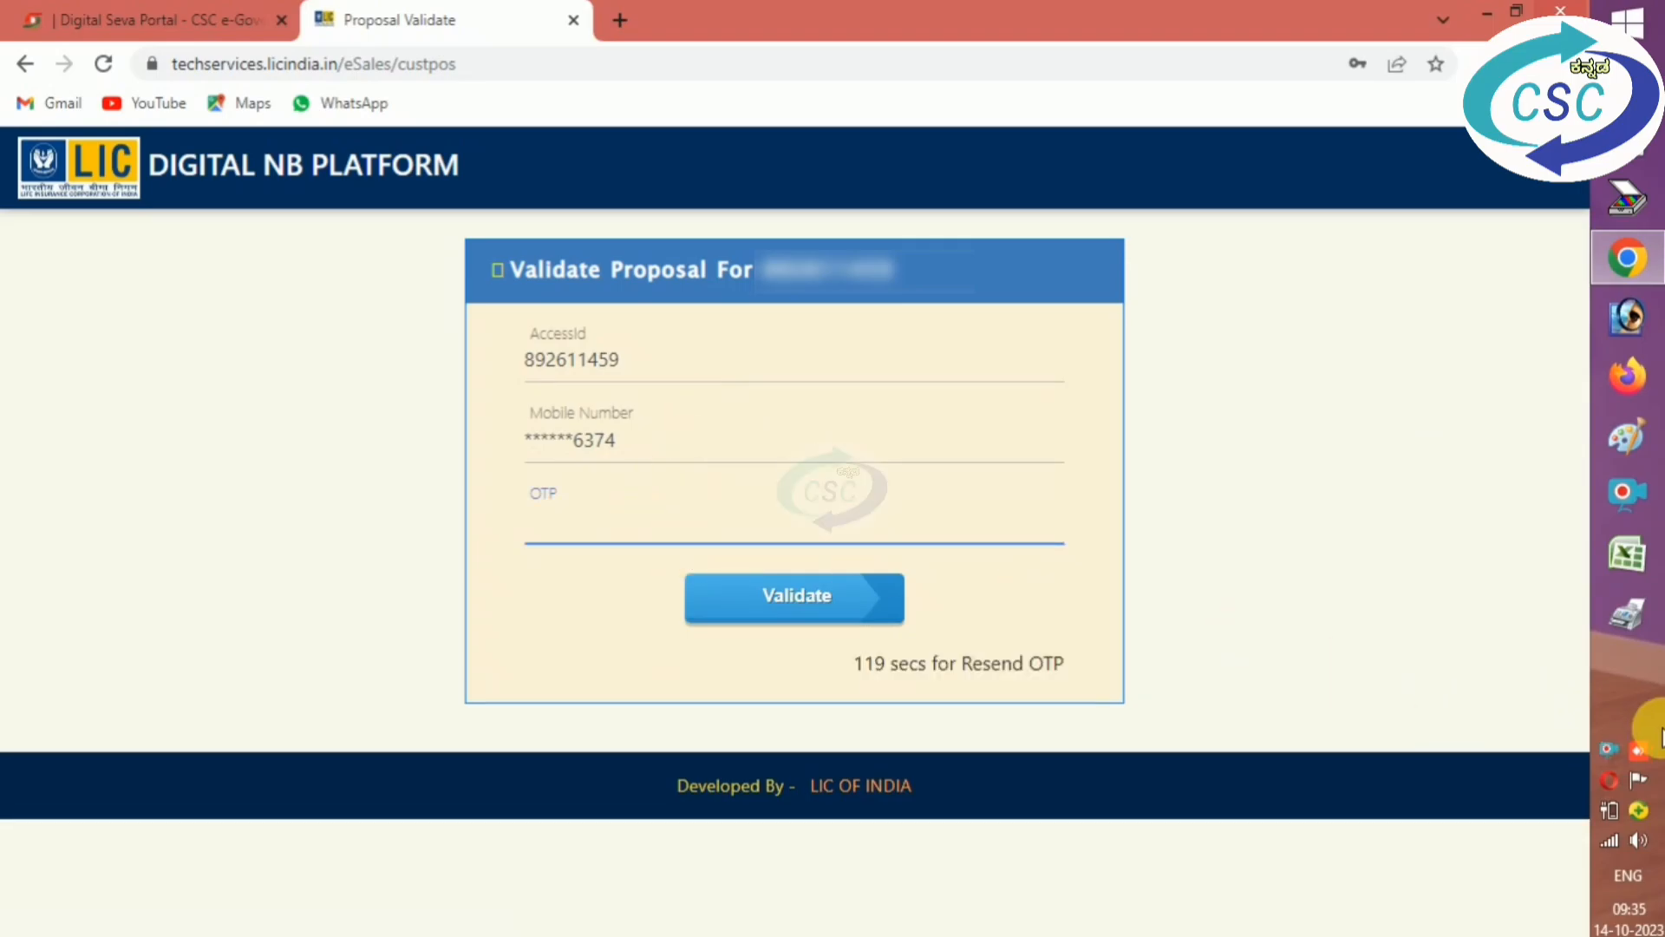
right_click(1613, 750)
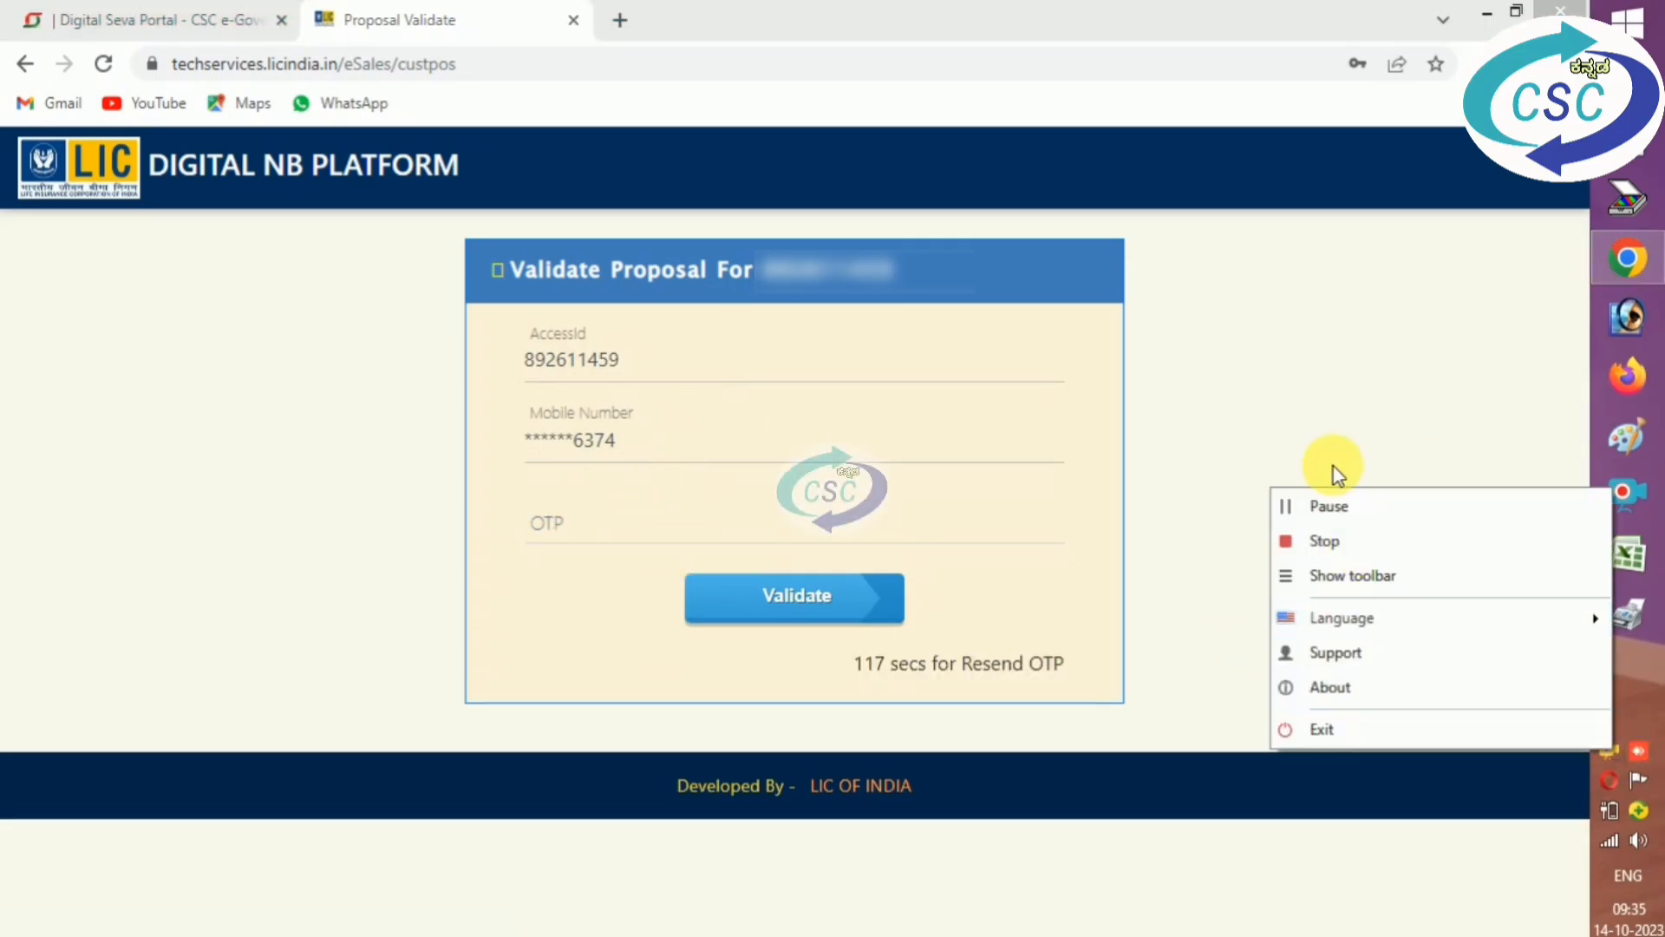
left_click(1321, 512)
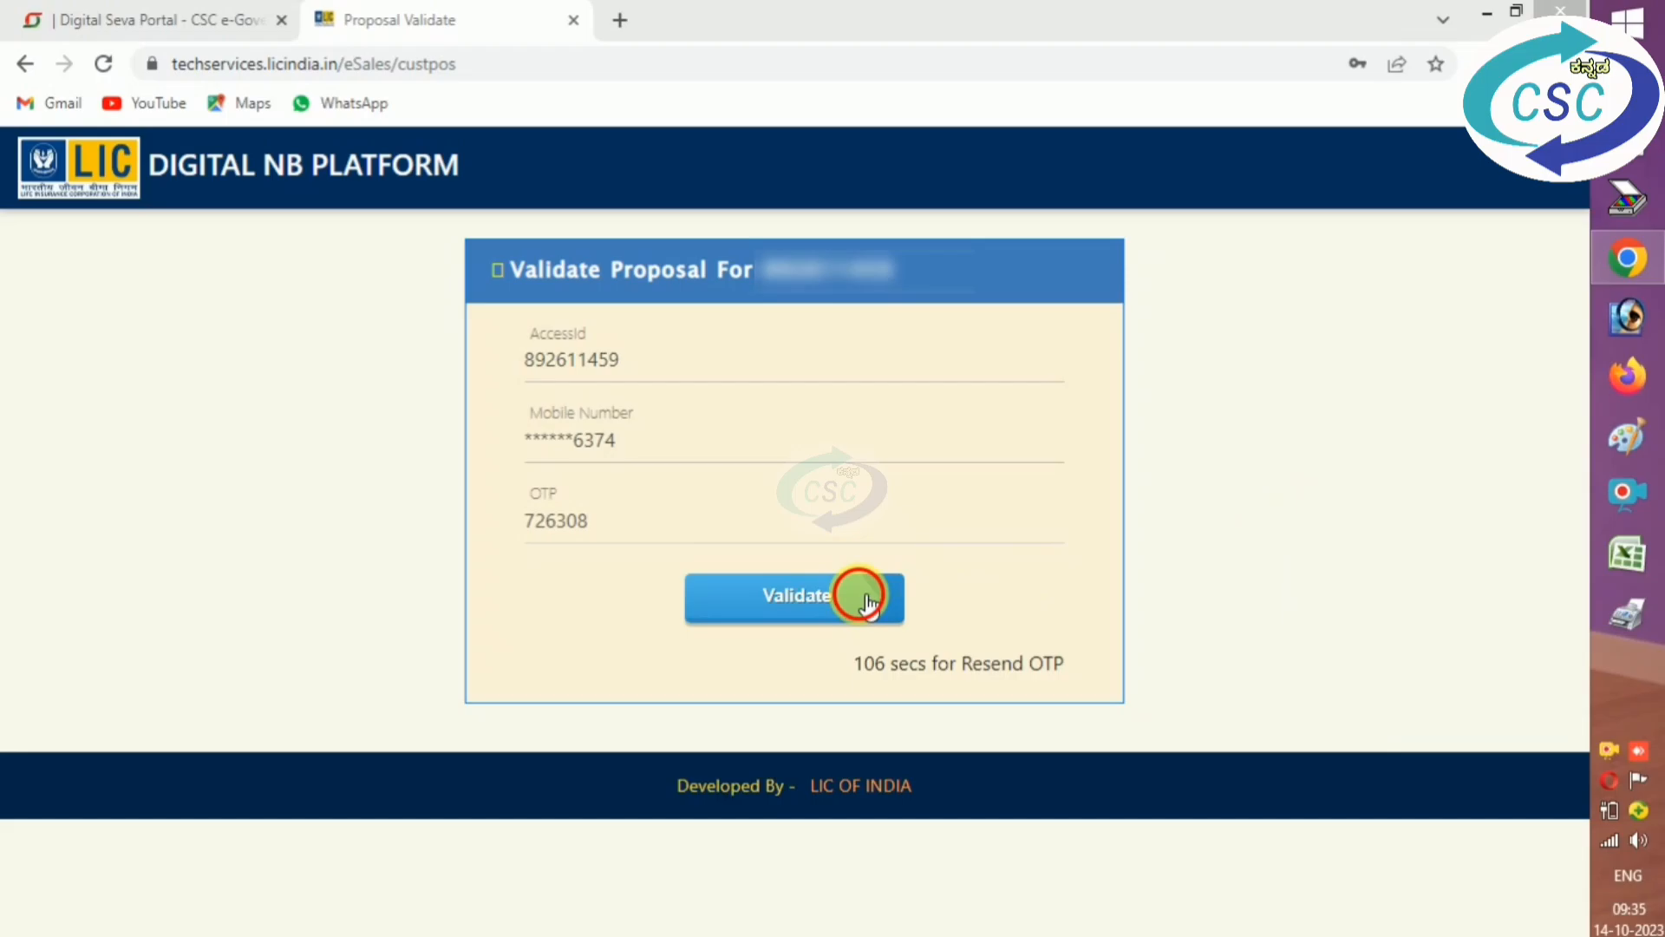
left_click(880, 586)
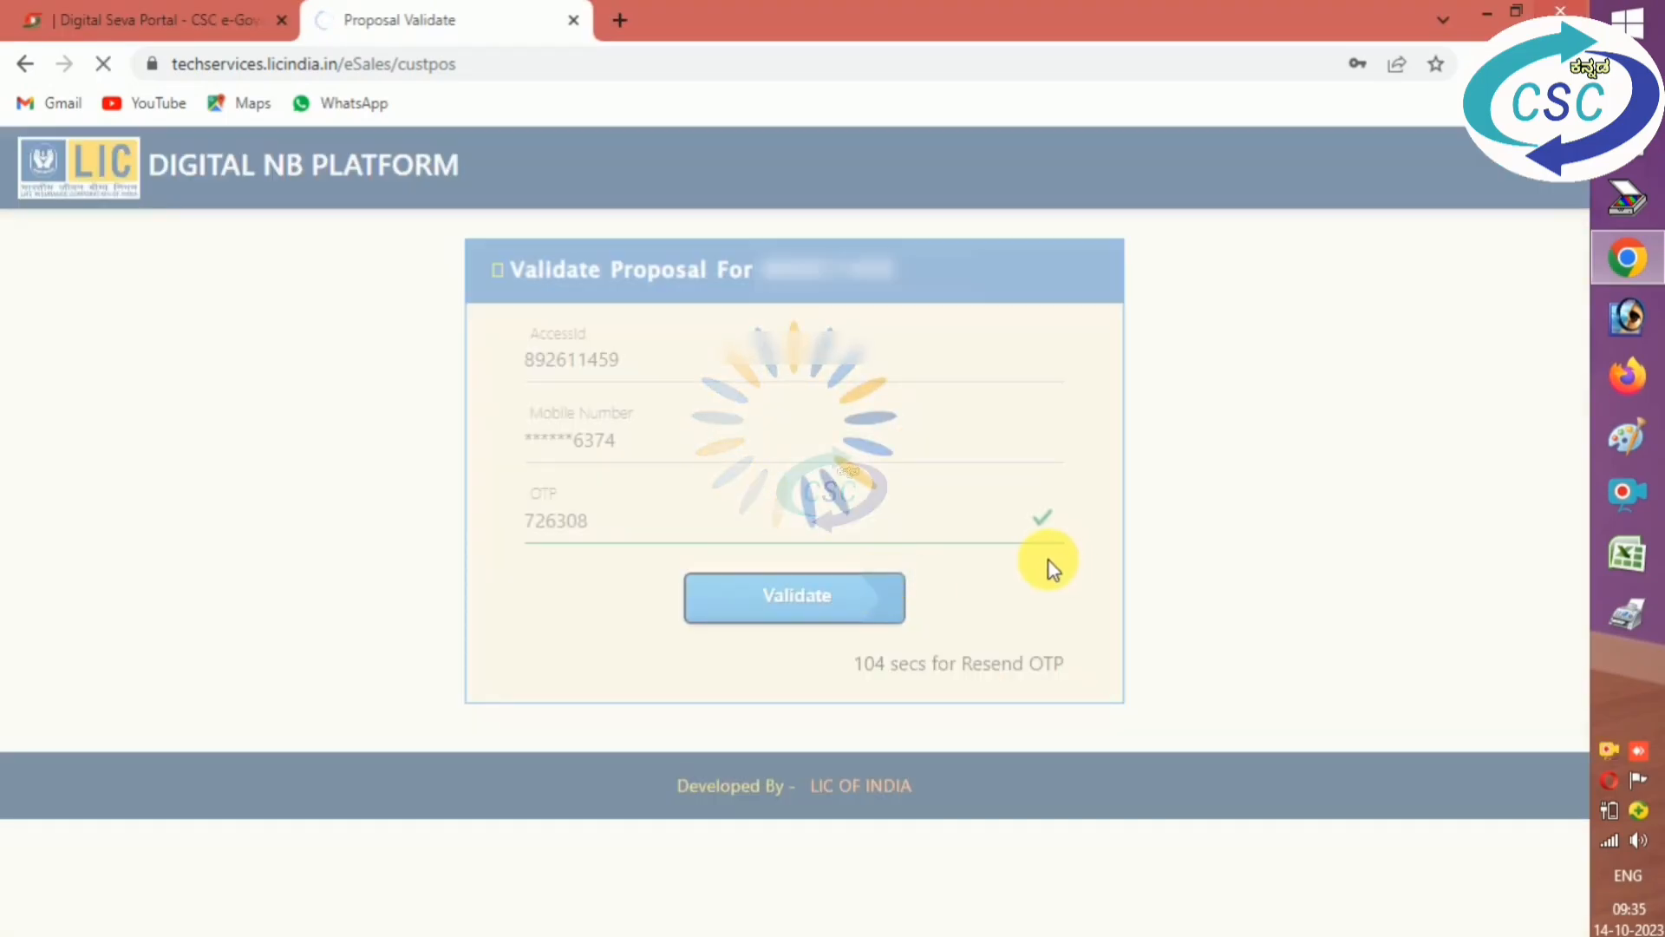
right_click(1607, 751)
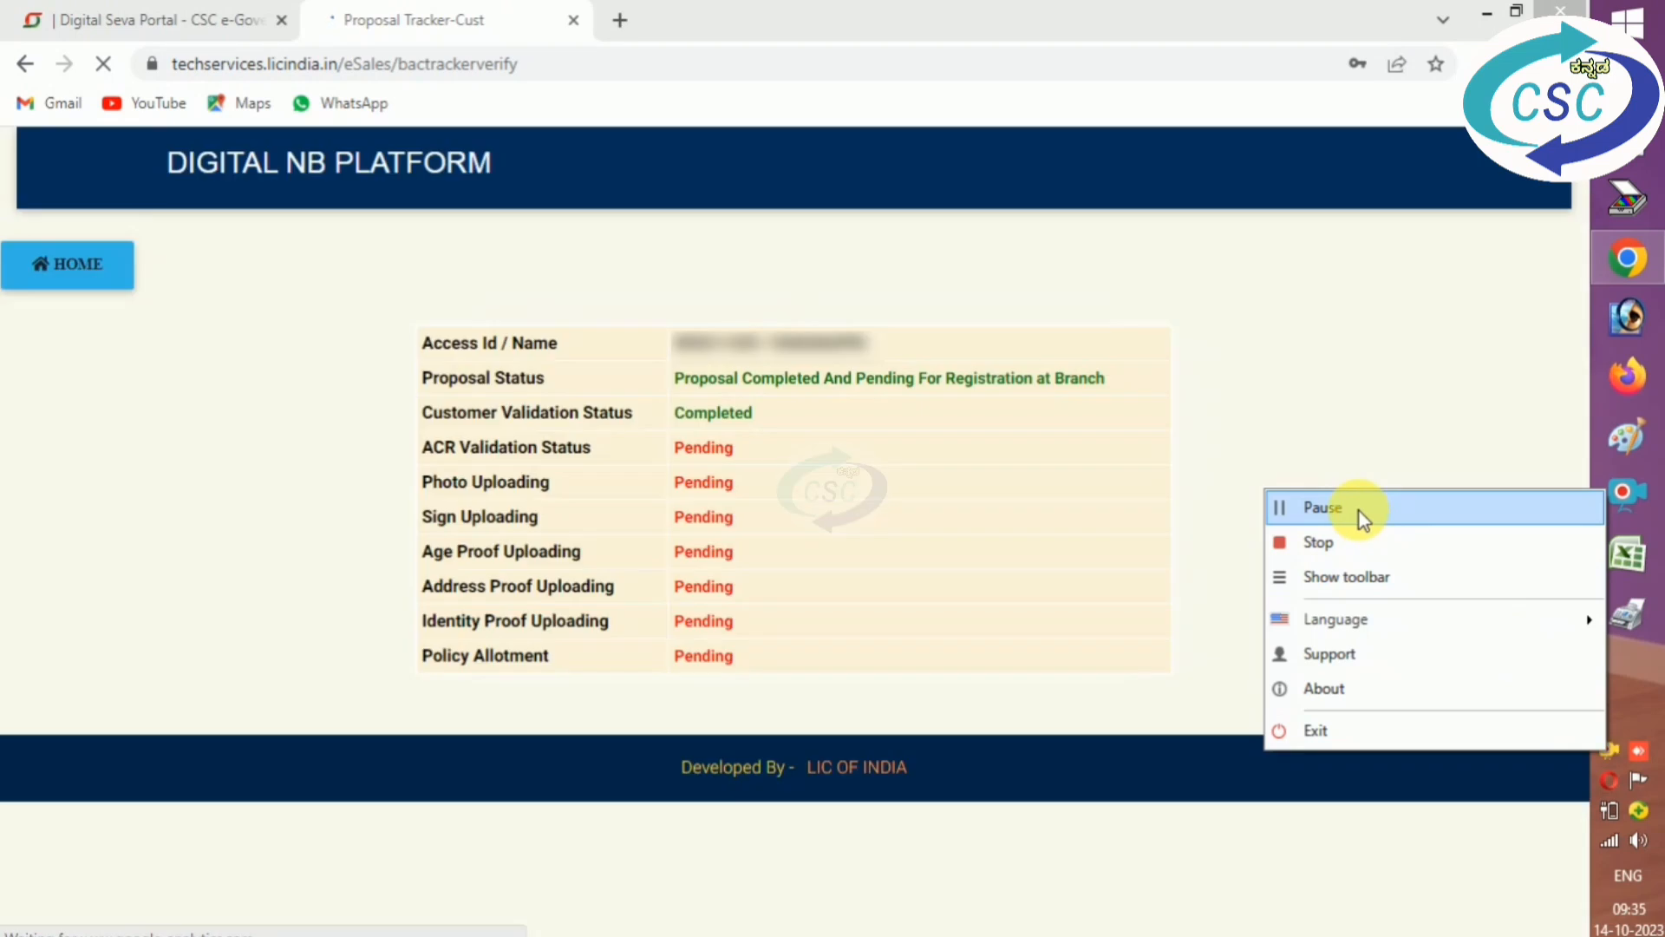
left_click(1358, 512)
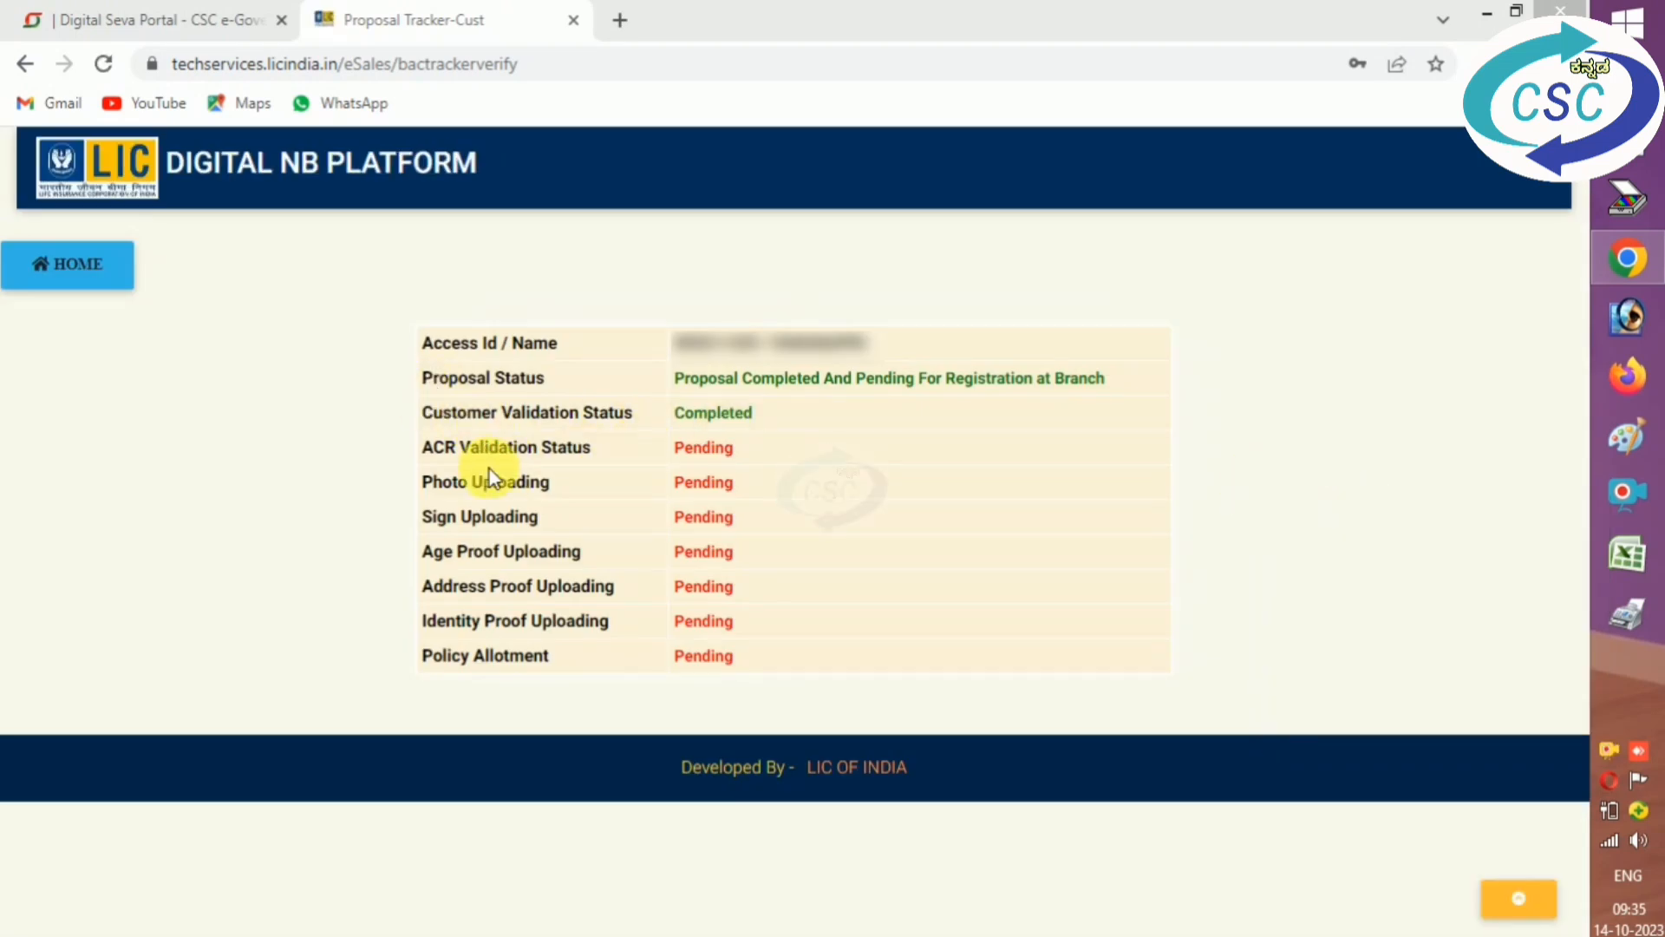
Return to the platform's home page and check the proposal again in the BAC Proposal Tracker by its access ID.
left_click(54, 267)
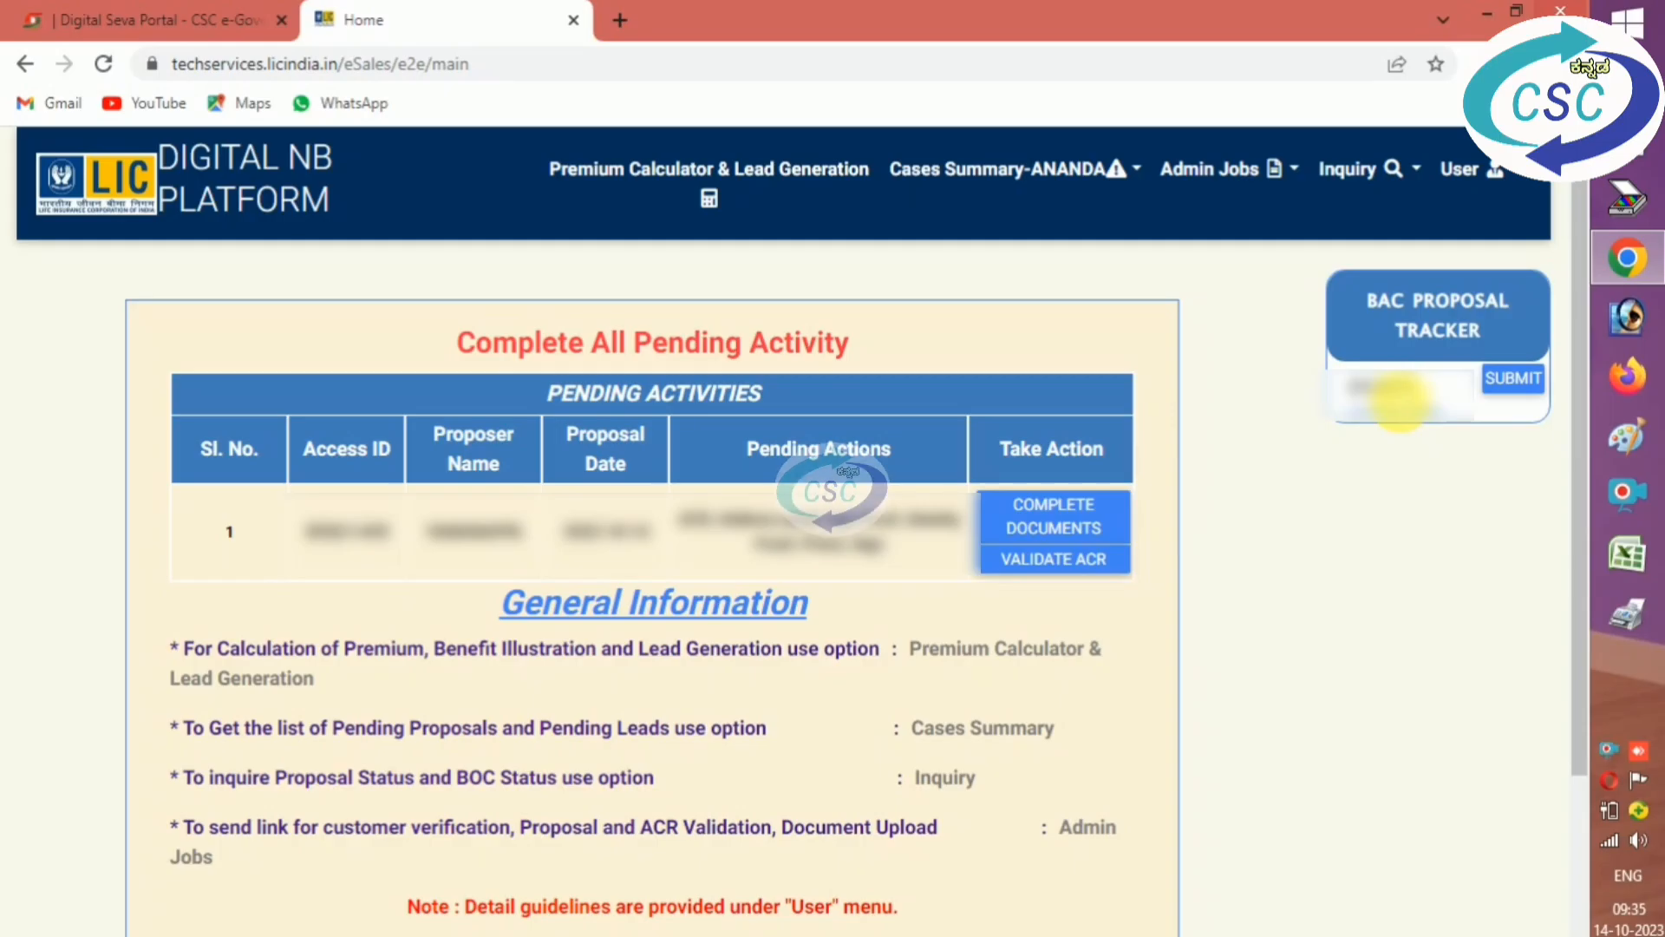
left_click(1518, 382)
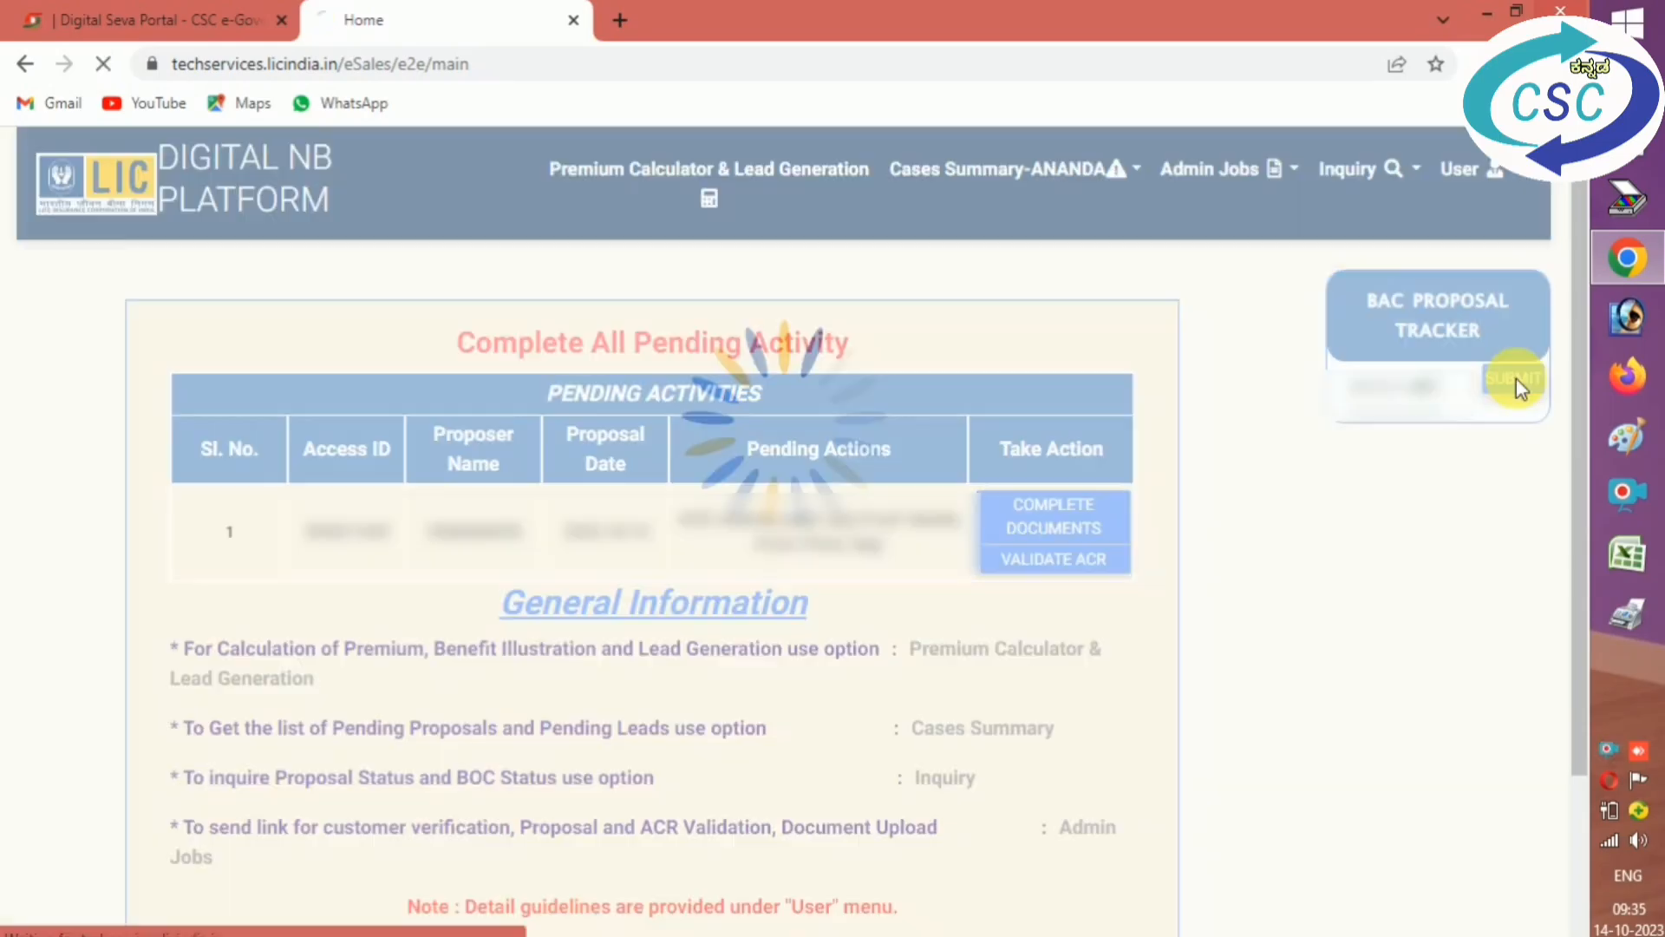
right_click(1598, 744)
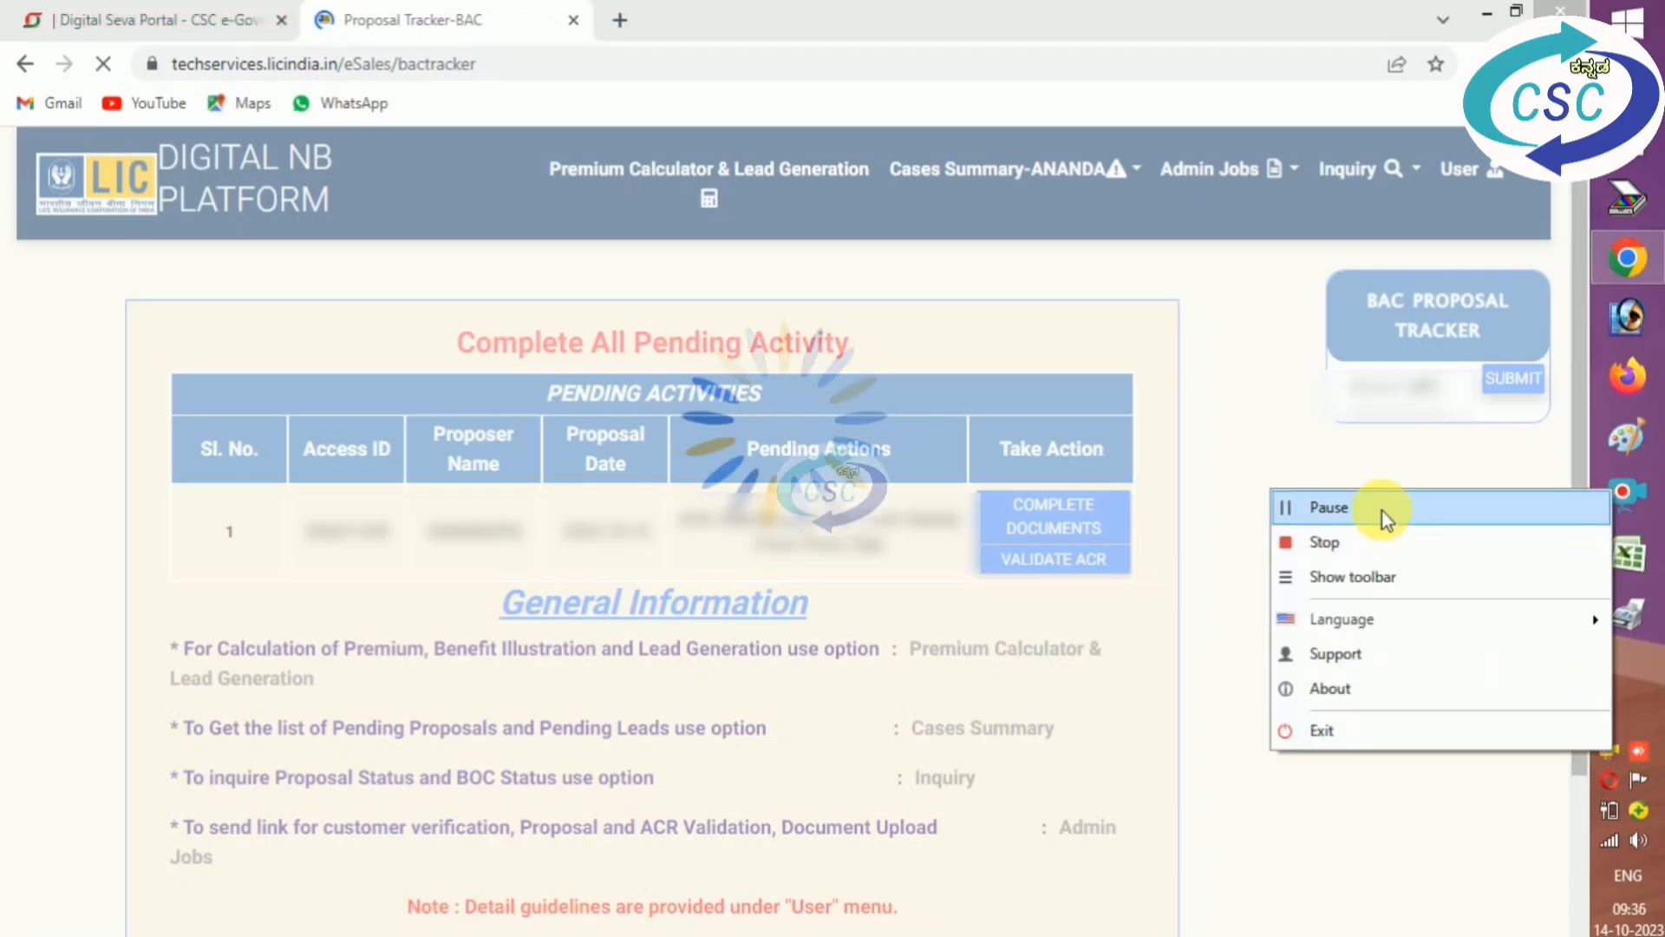
left_click(1385, 519)
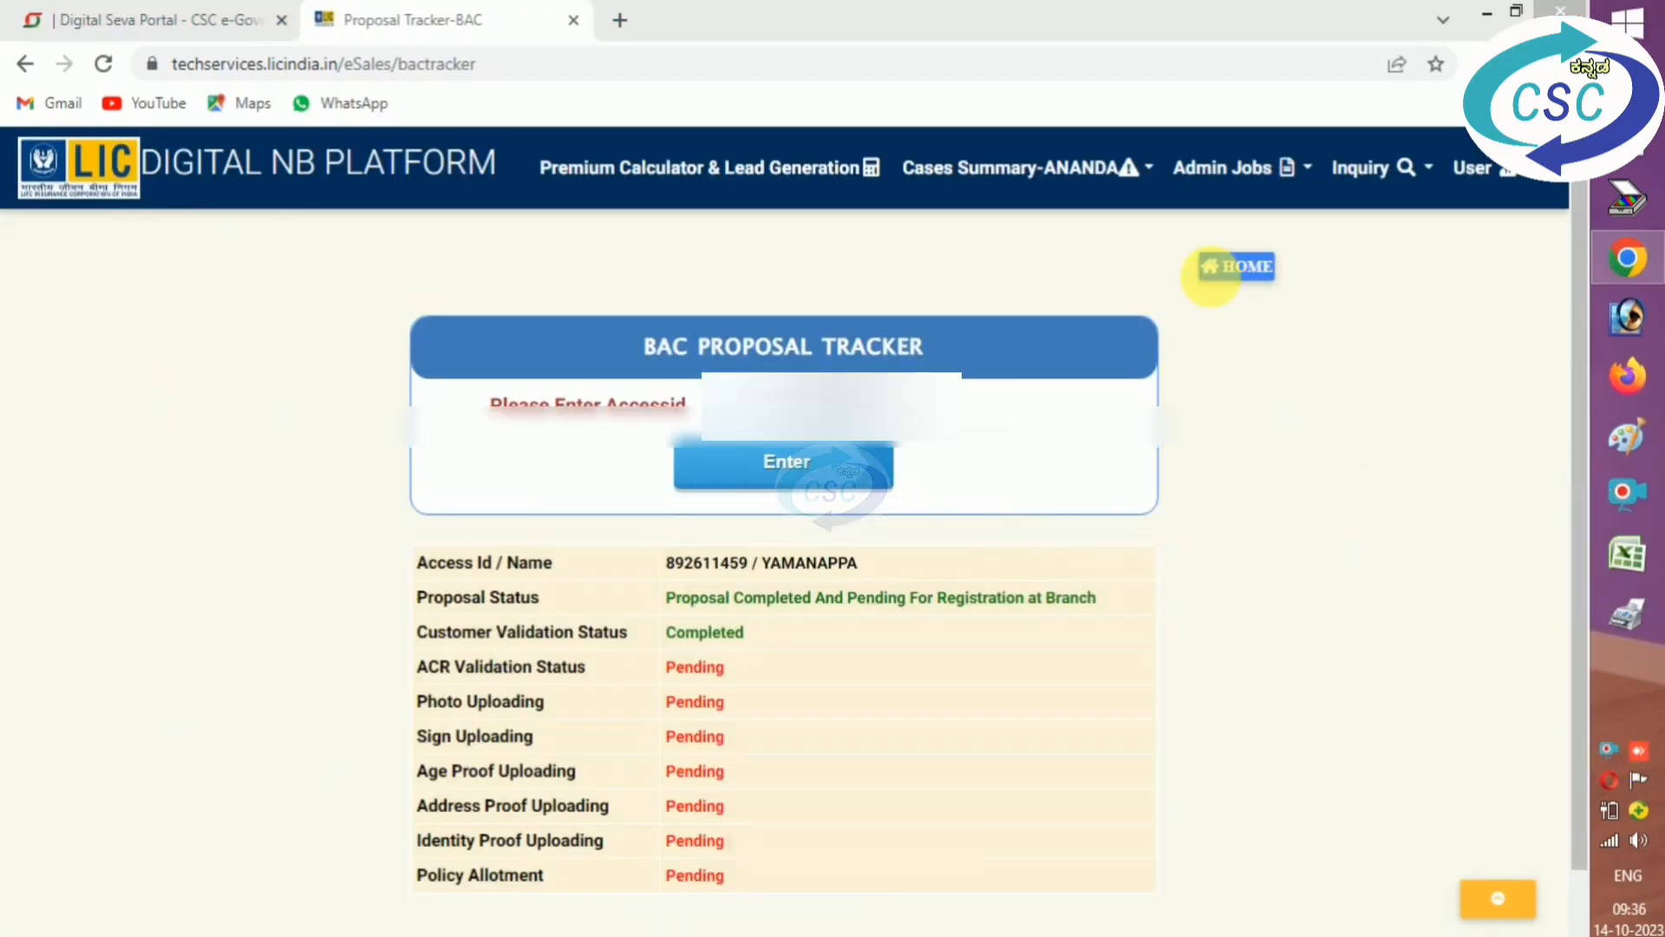
Open the pending ACR for validation, check the agent's confidential report answers and proceed to its OTP validation.
left_click(1246, 166)
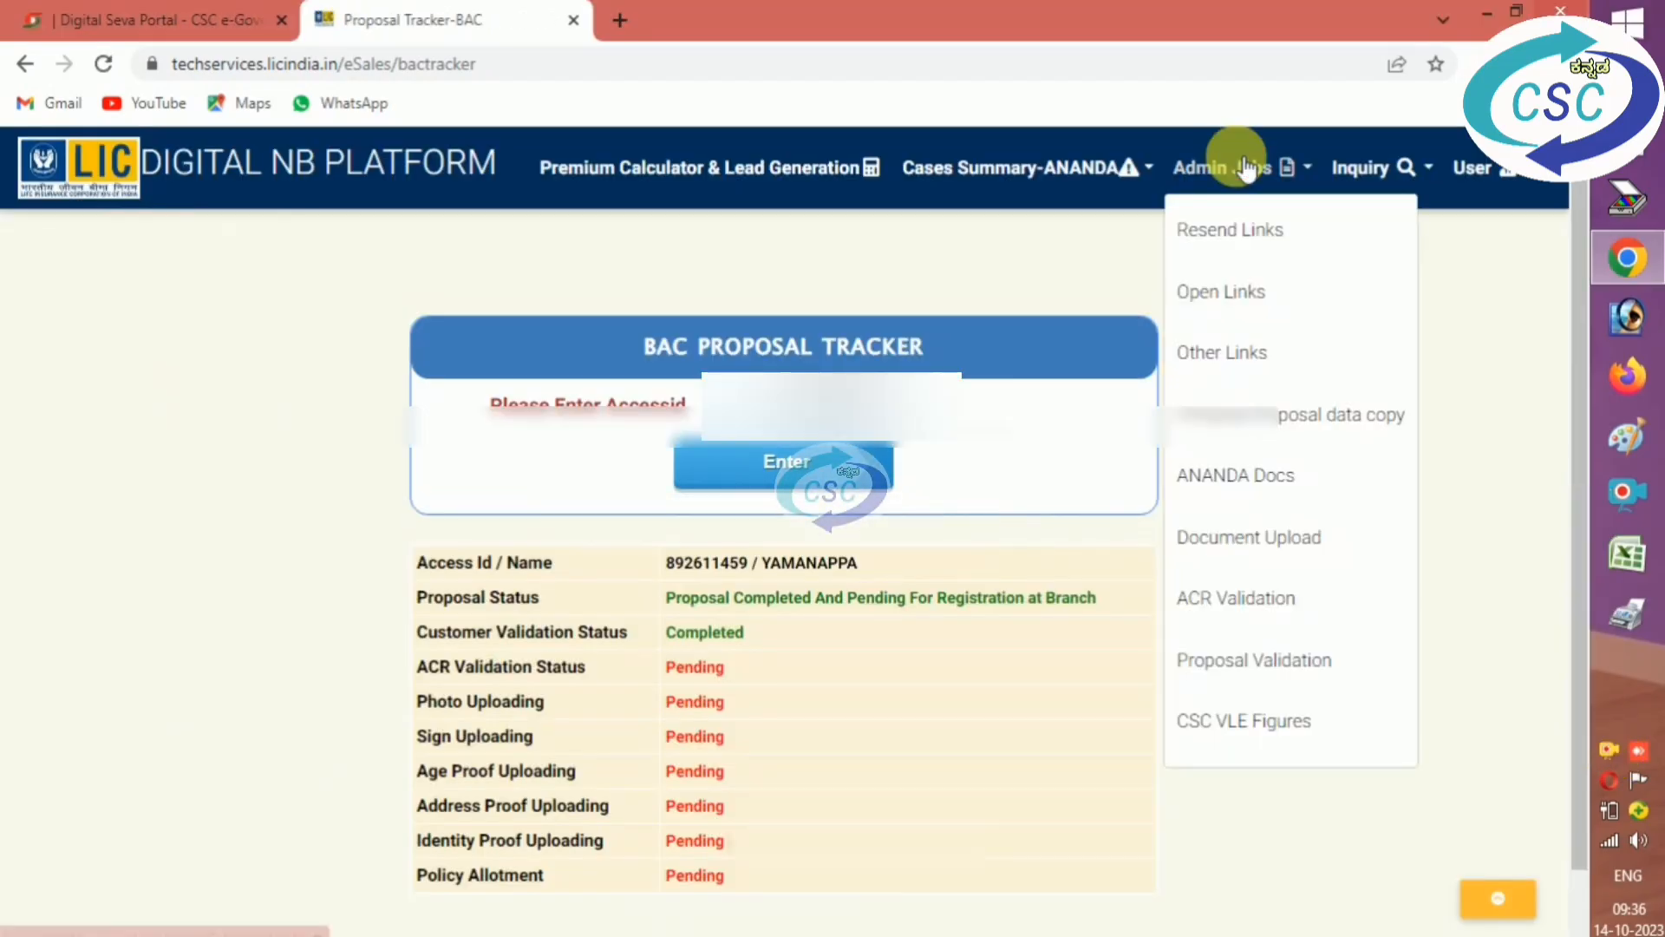
left_click(1259, 606)
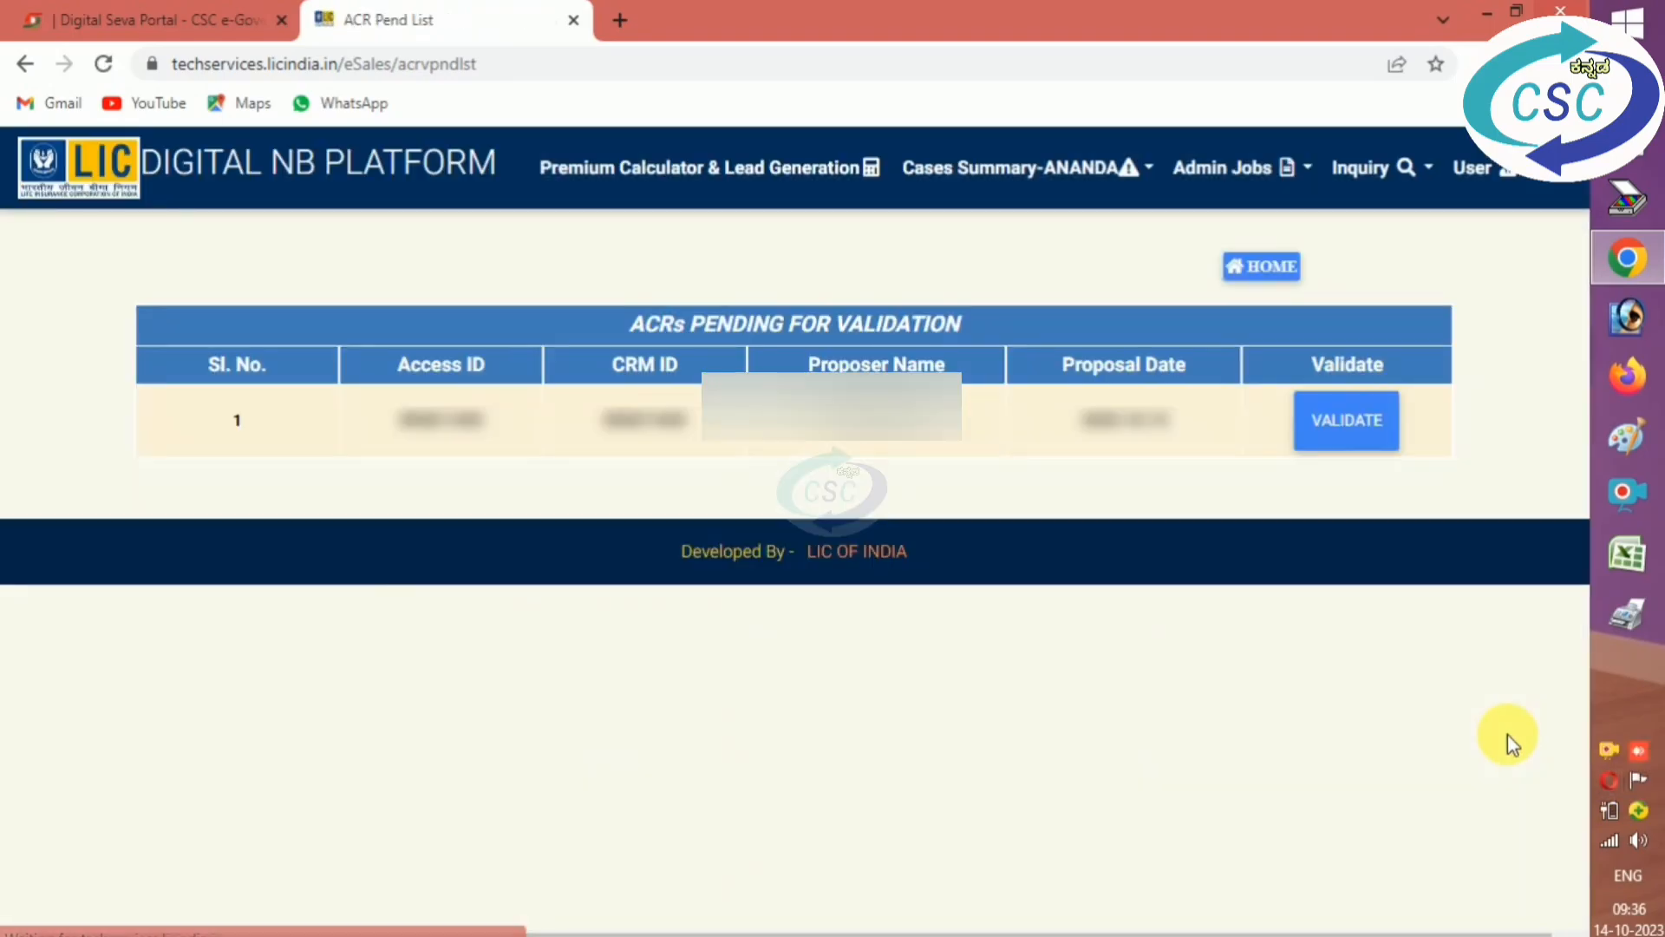
left_click(1366, 430)
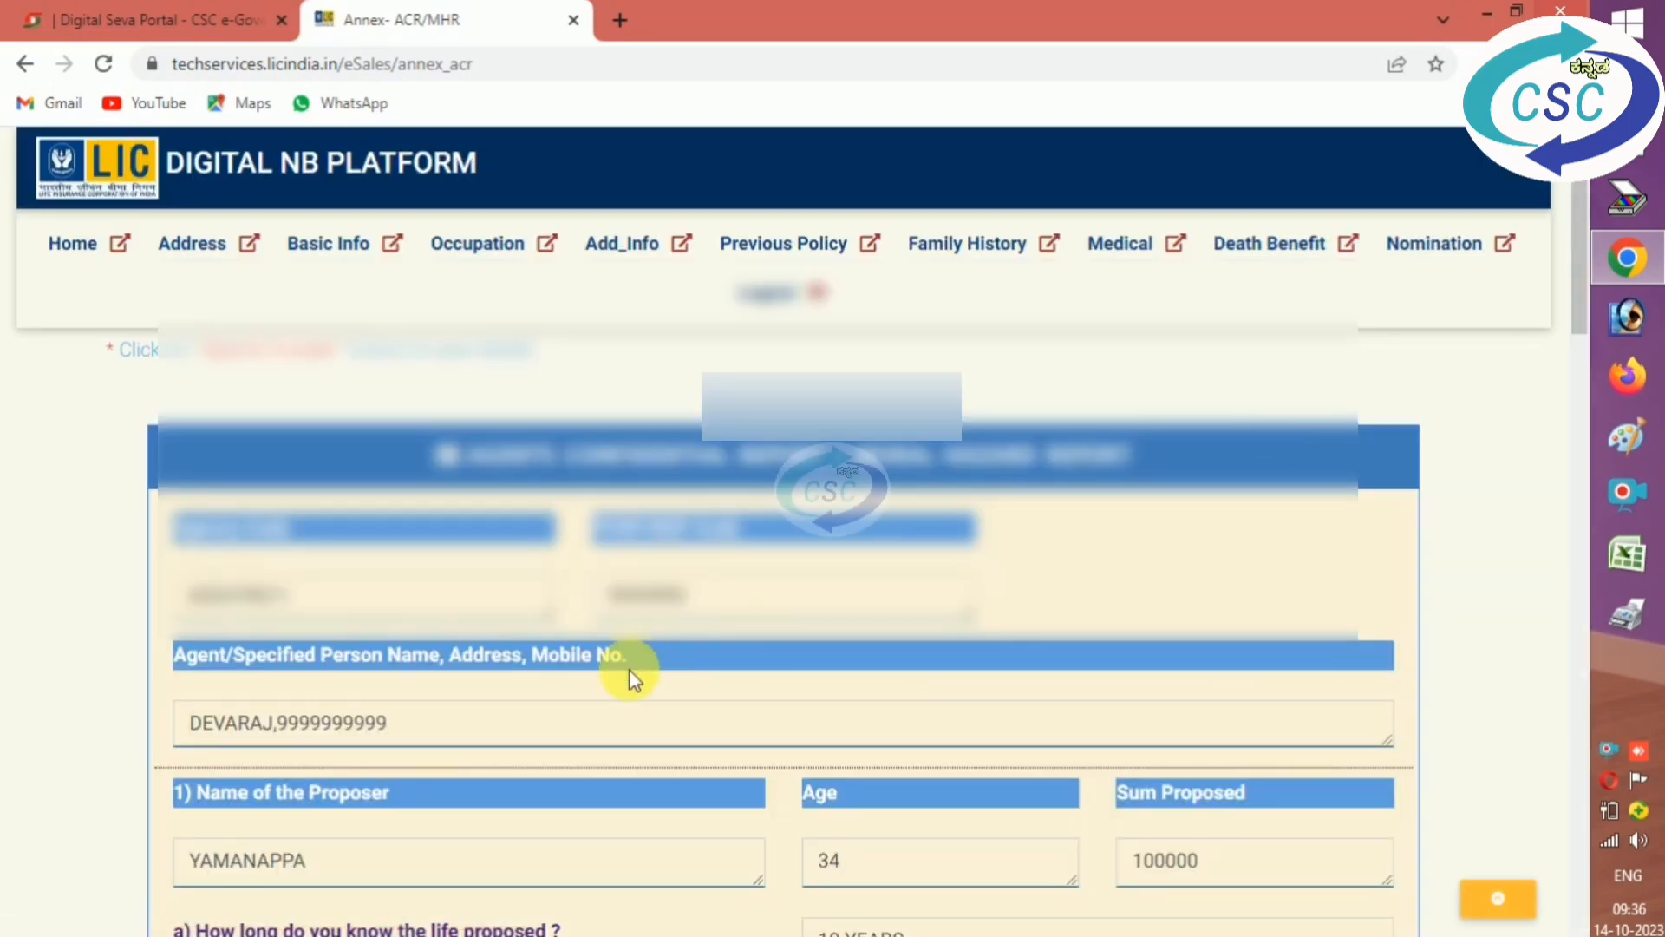
scroll(630, 672, "down", 3)
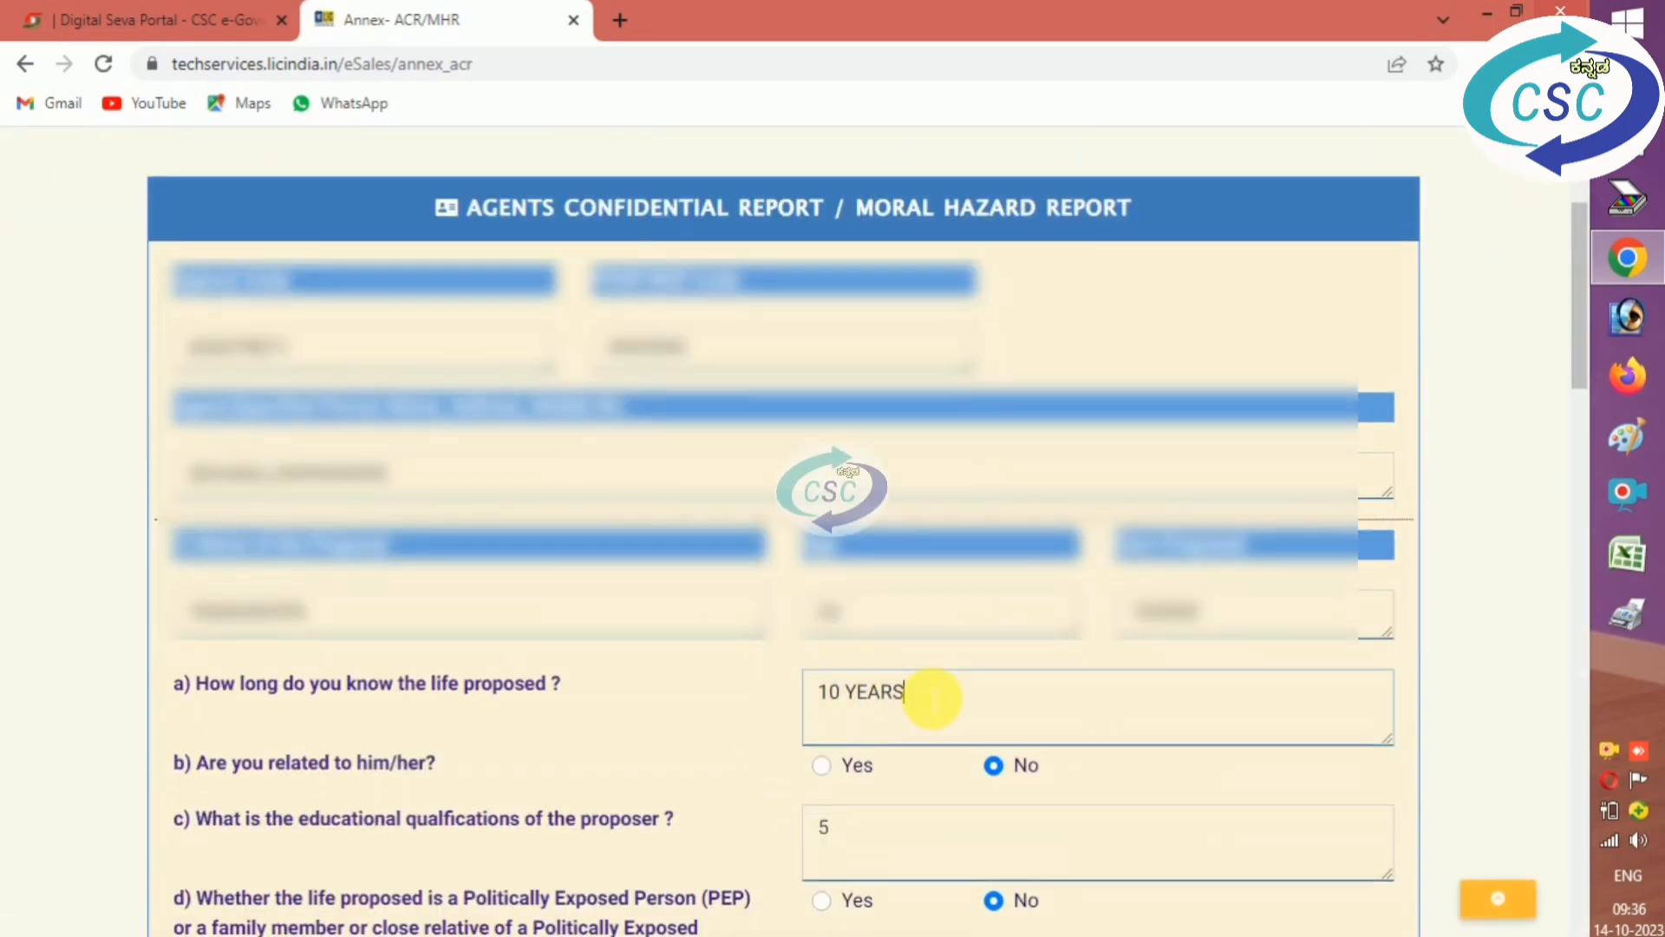
scroll(1011, 710, "down", 7)
scroll(957, 794, "down", 15)
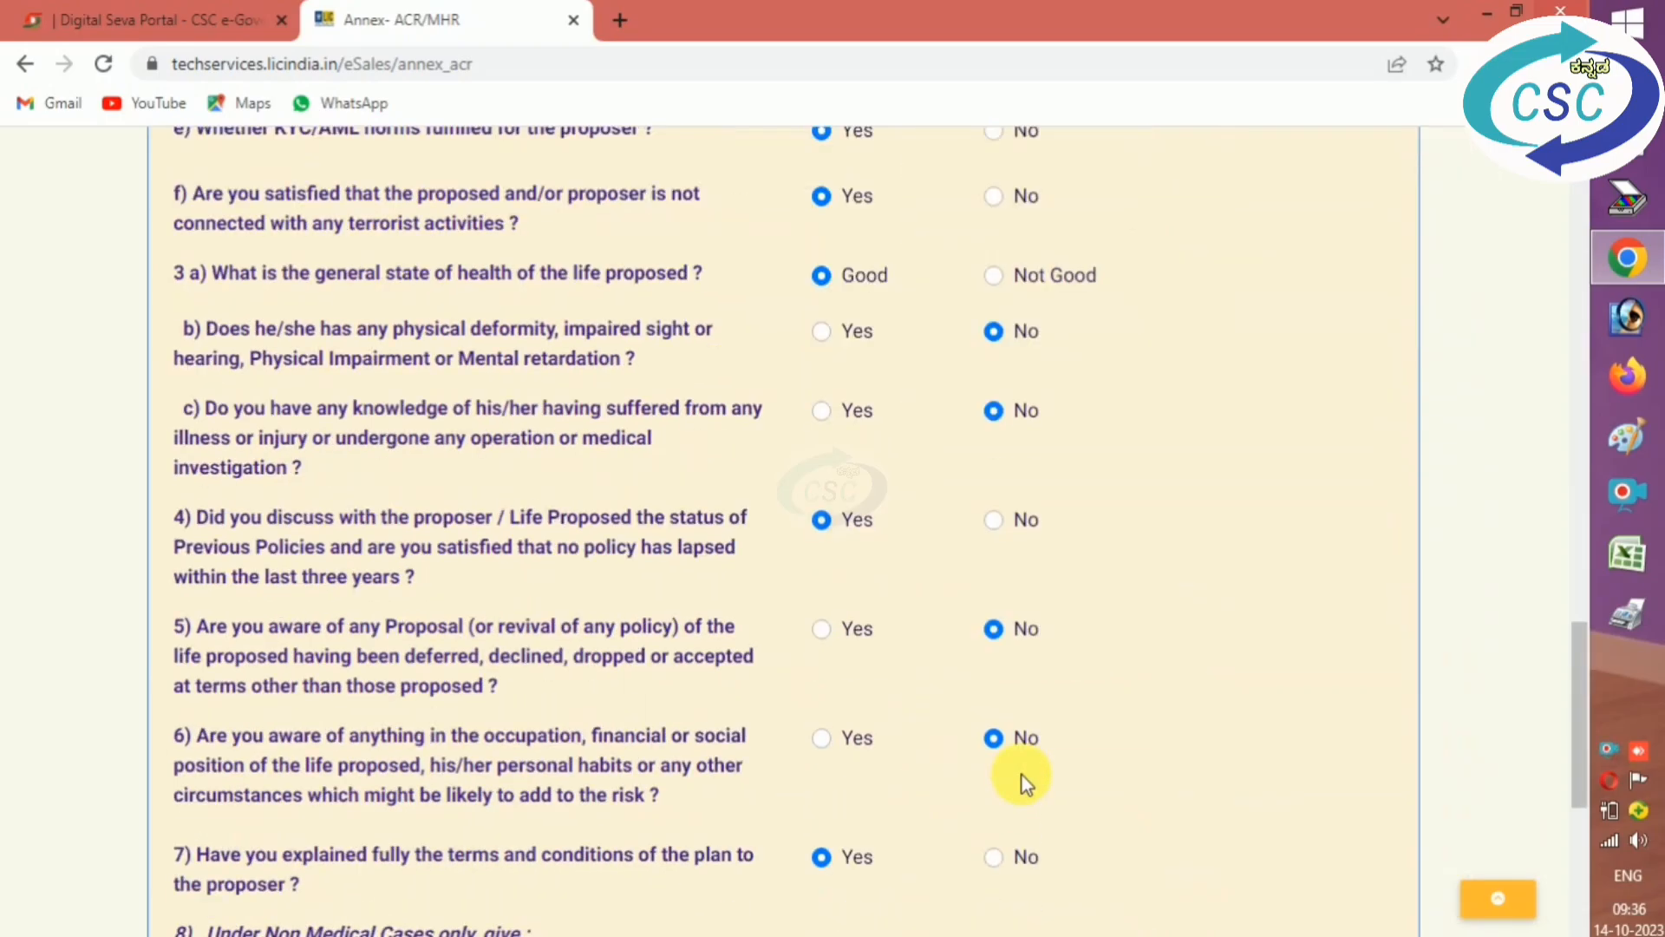
left_click(883, 765)
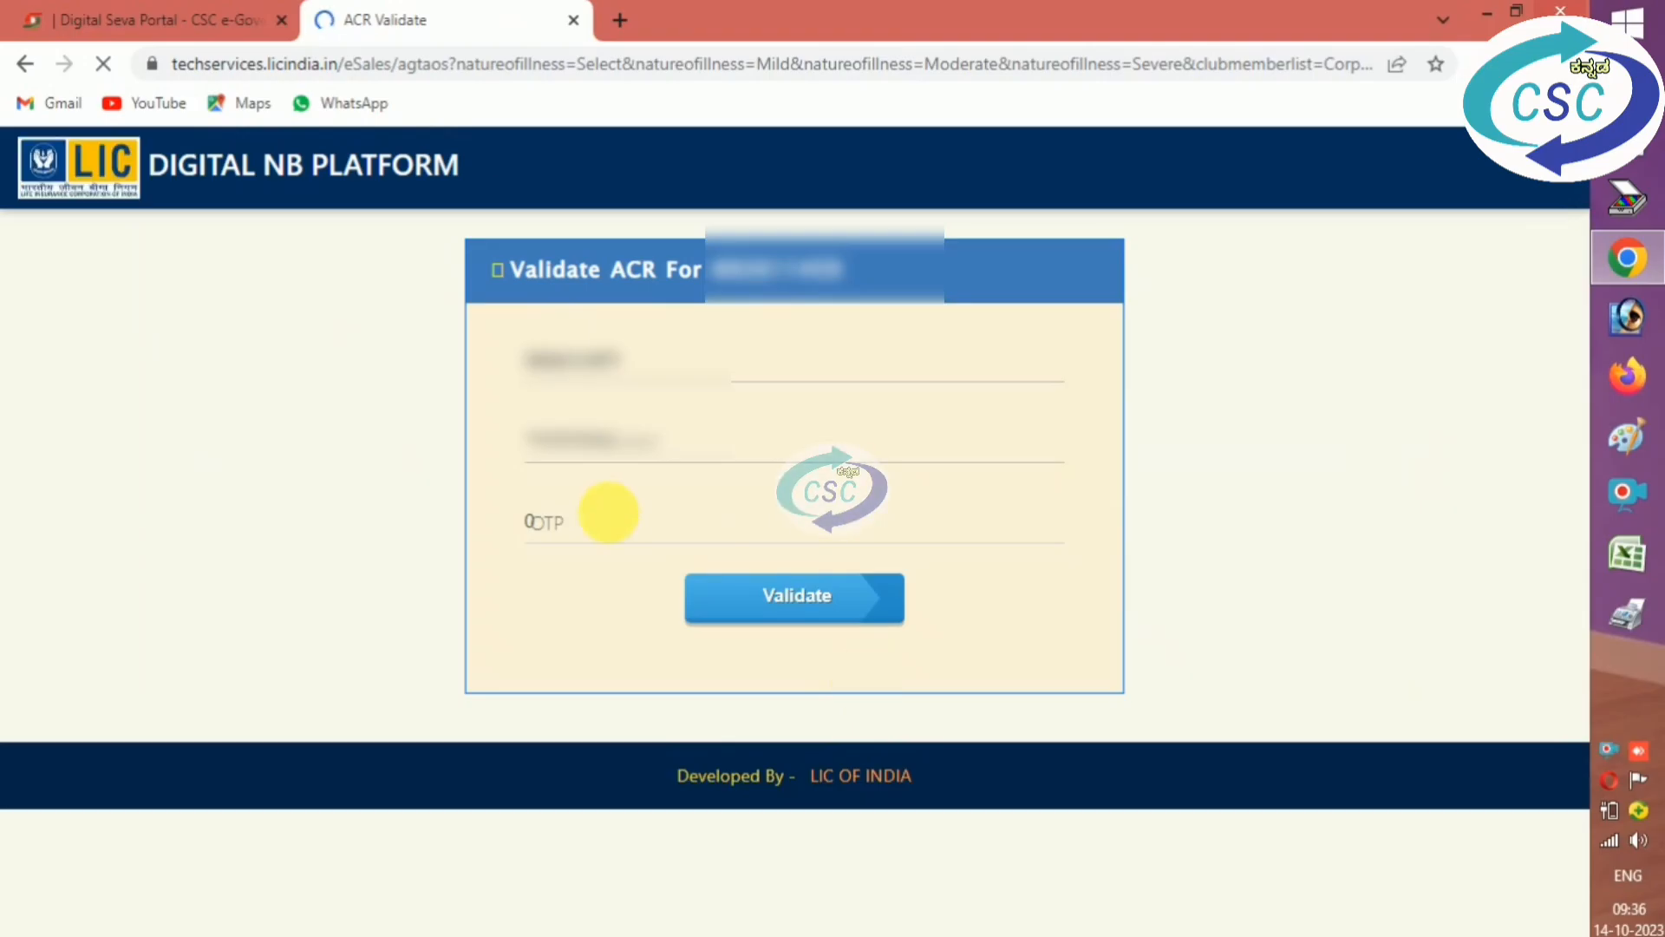
Enter the OTP for the agent's confidential report and validate the ACR.
left_click(604, 521)
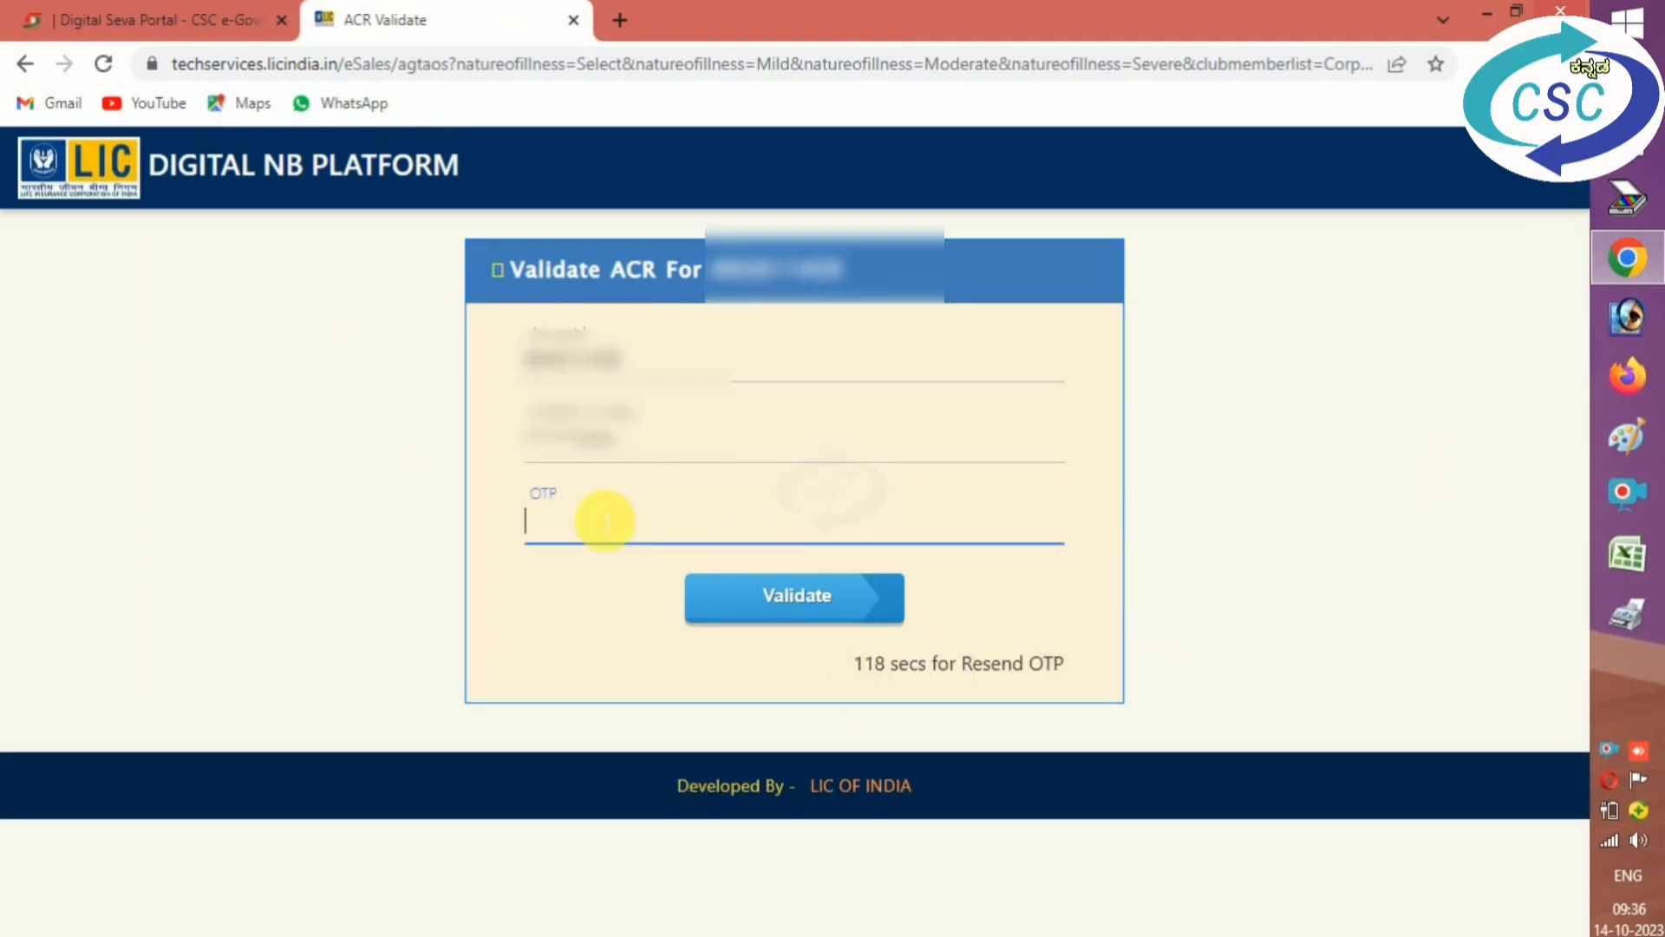
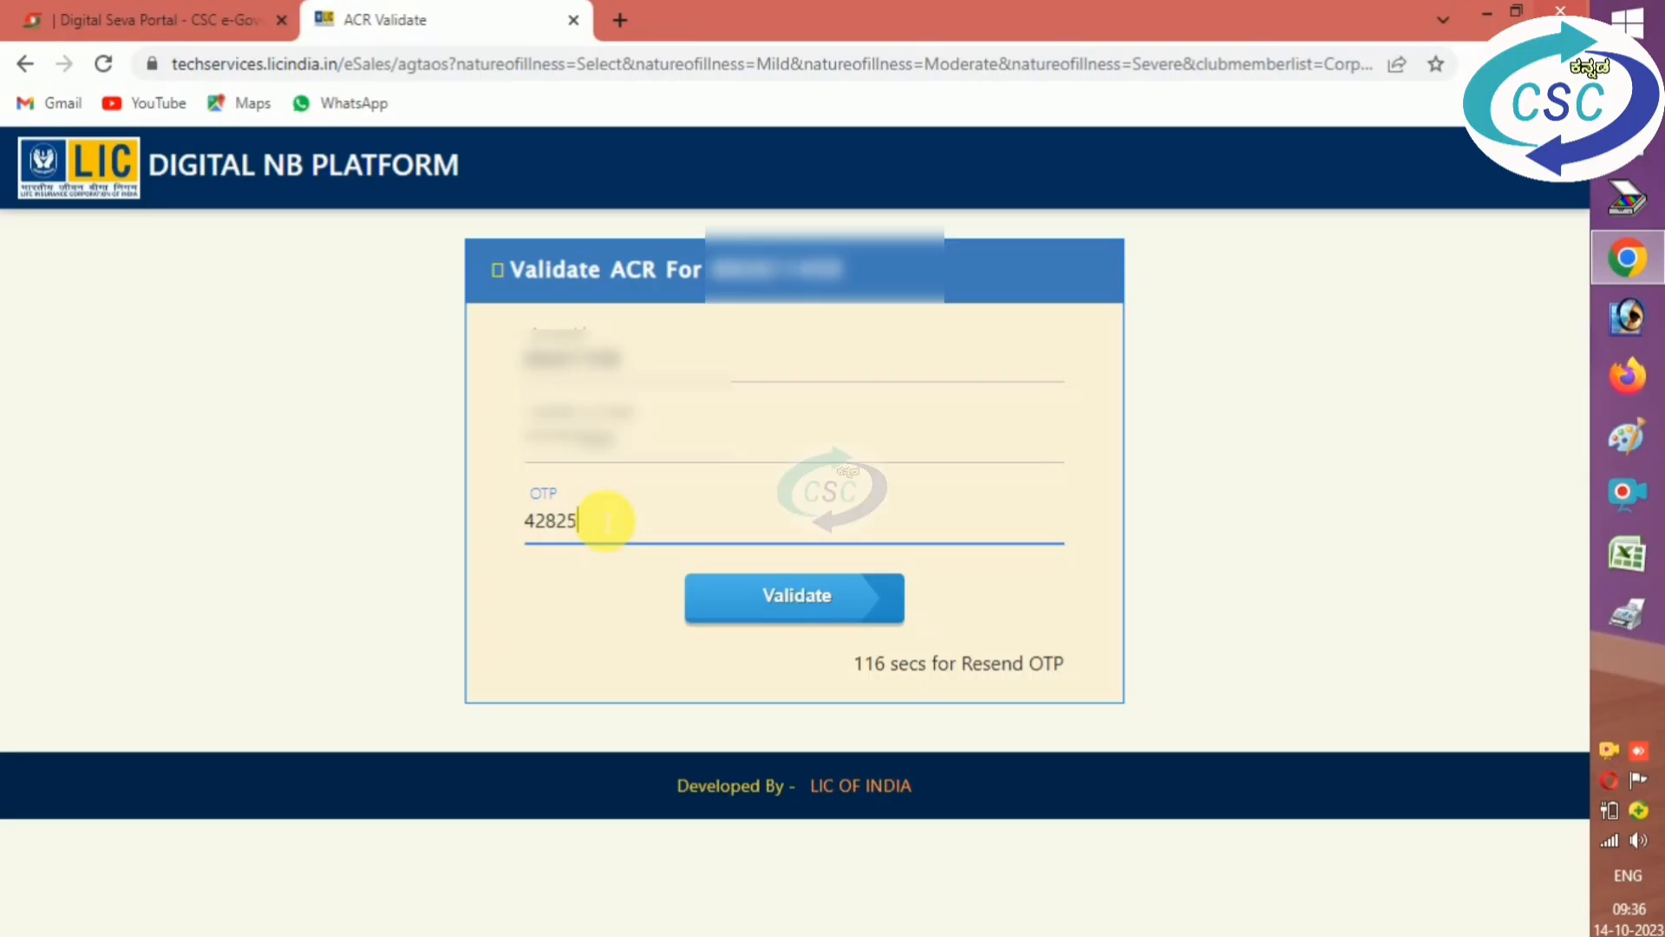
left_click(797, 600)
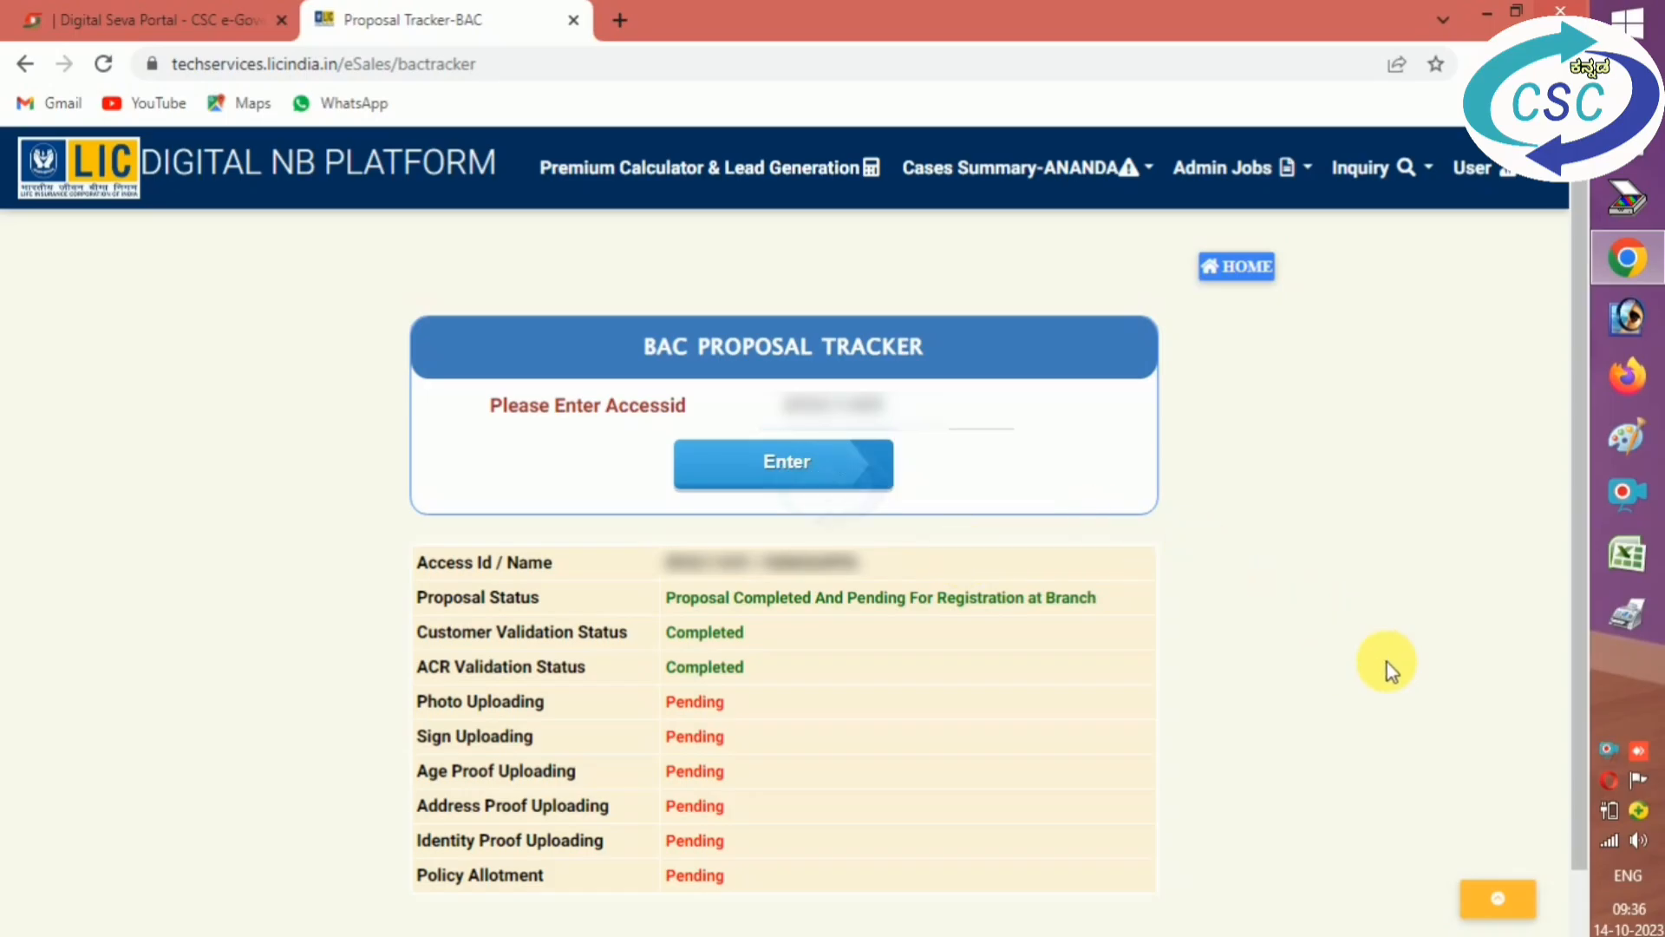
right_click(1609, 749)
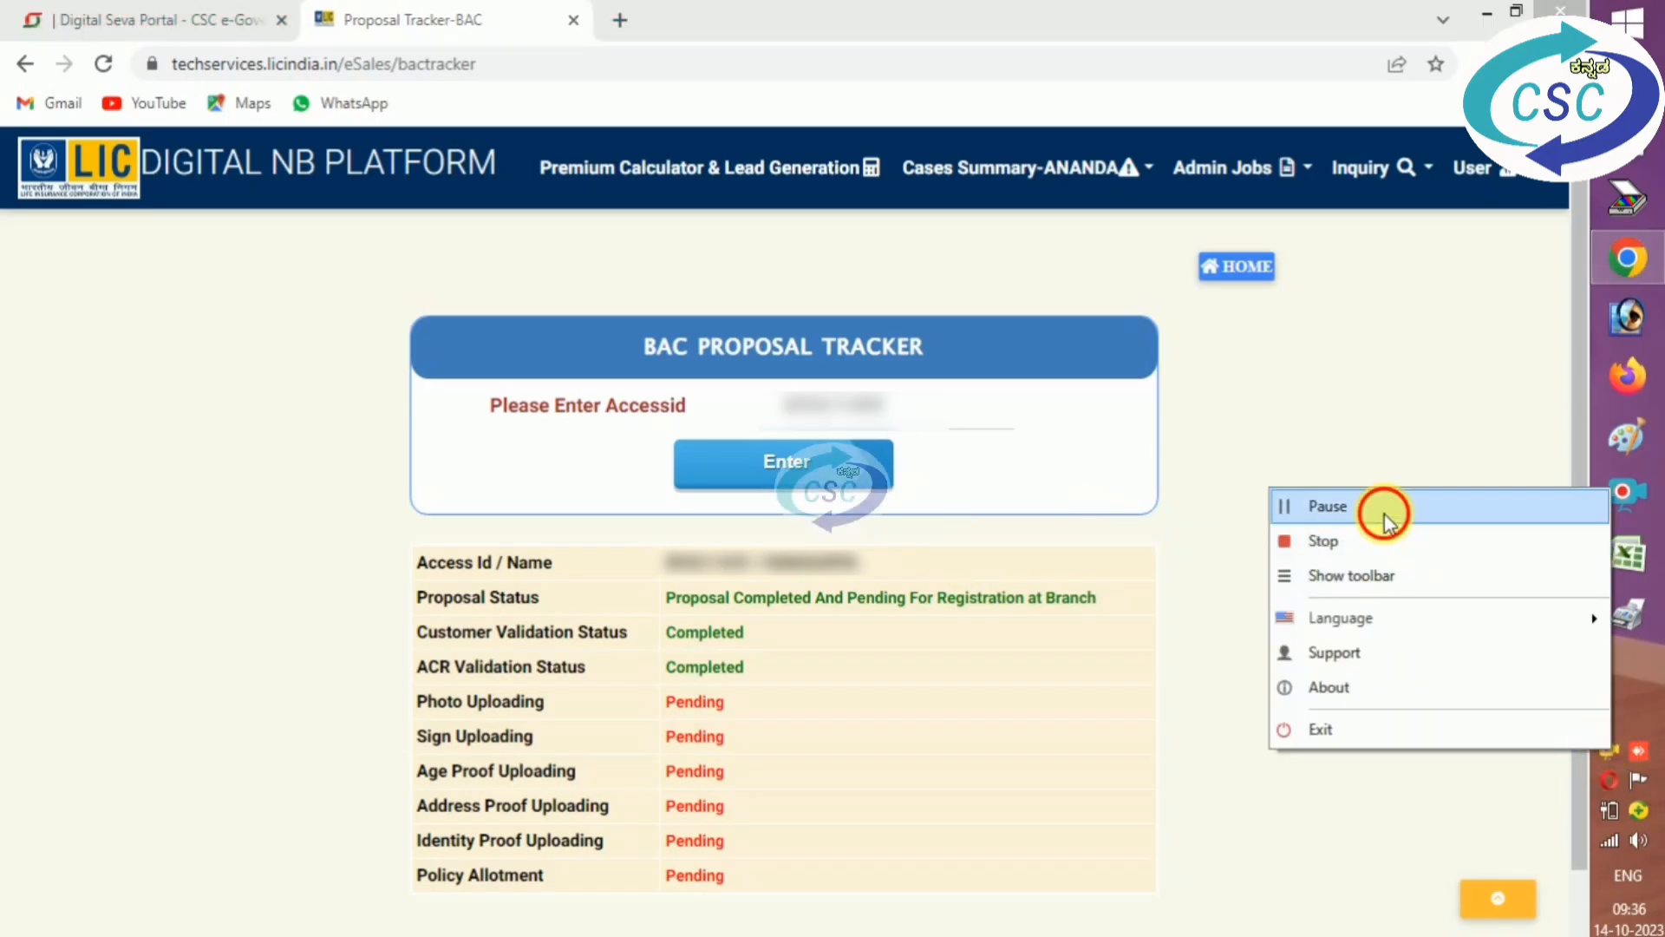
left_click(1386, 508)
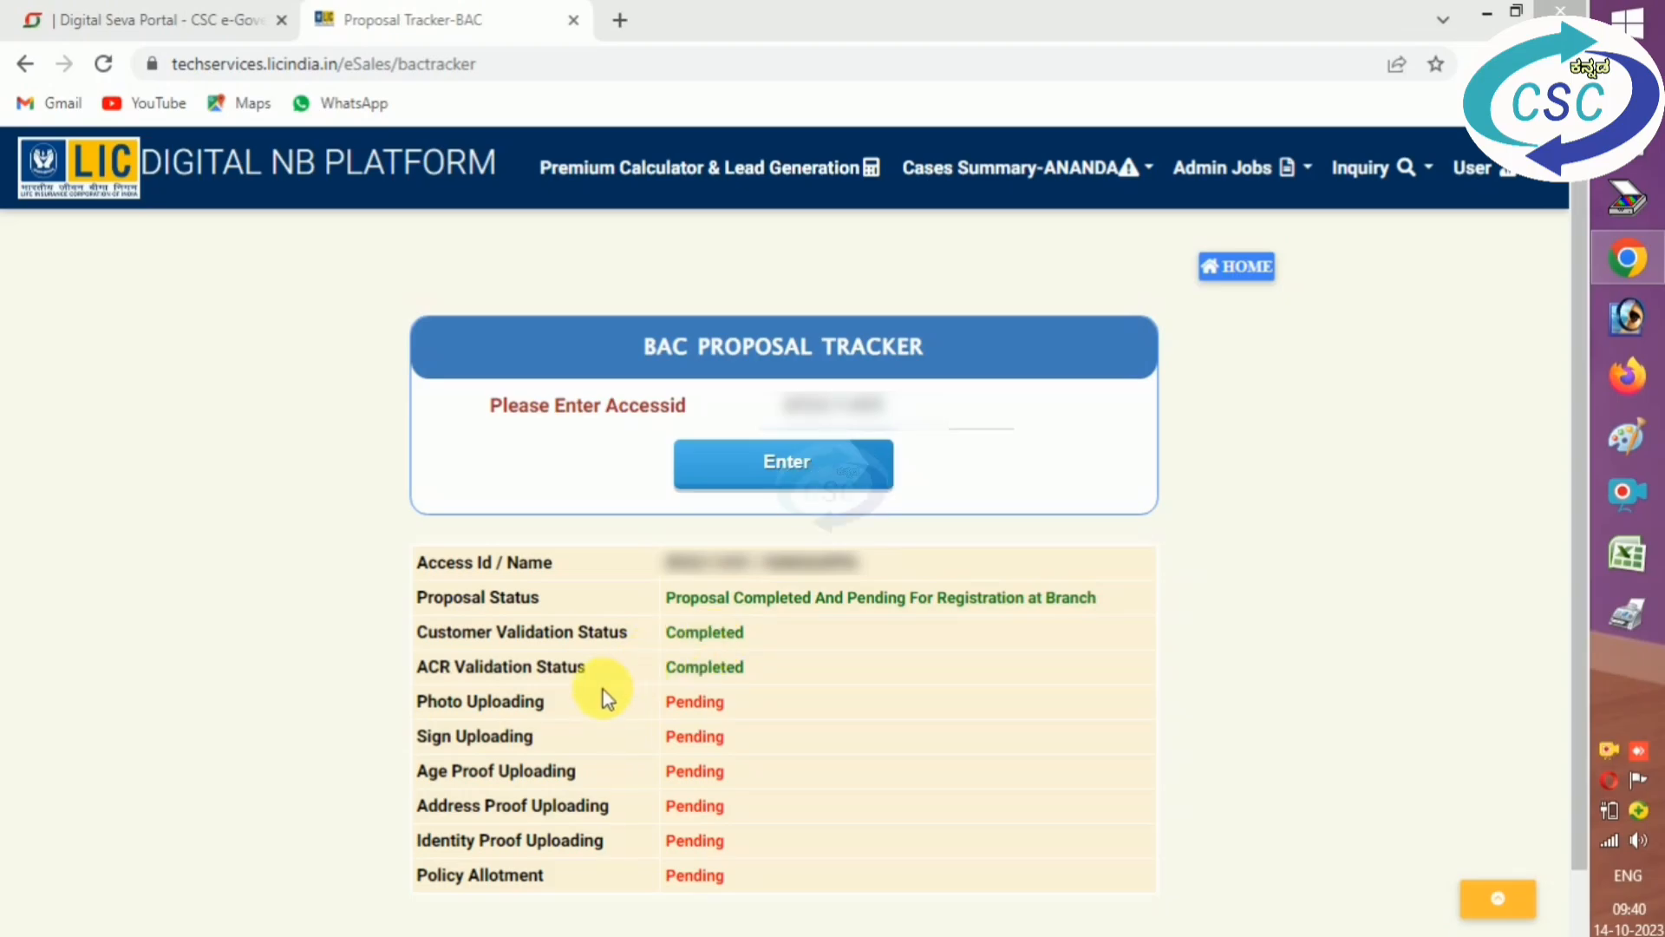
left_click_drag(538, 718, 654, 716)
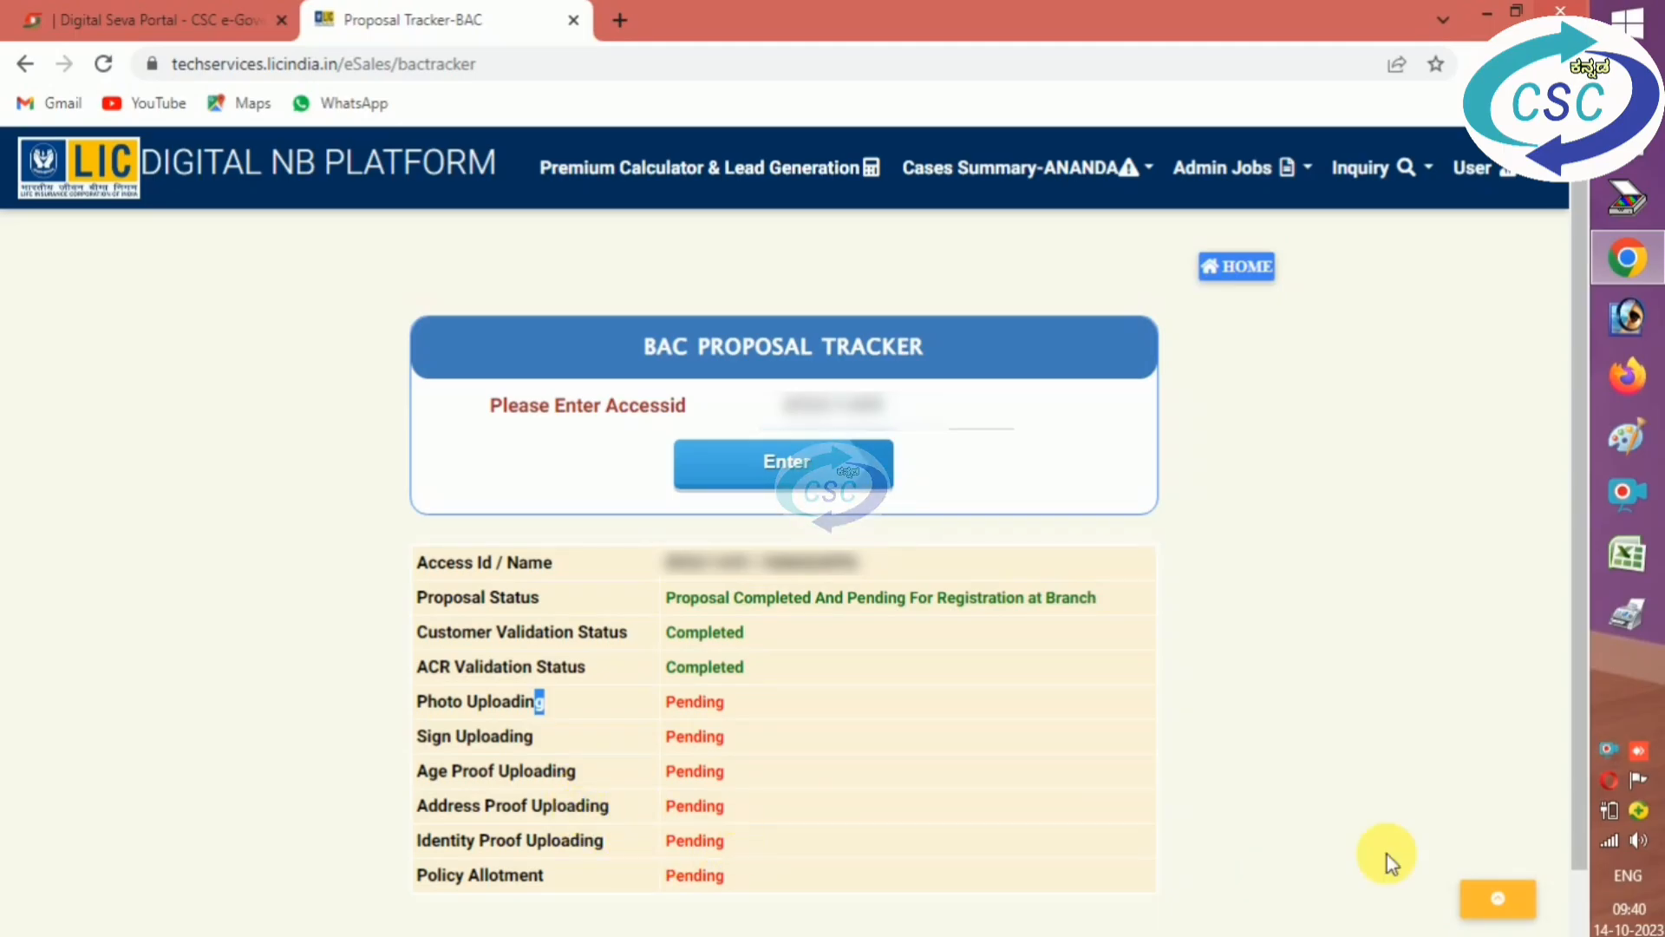
right_click(1611, 749)
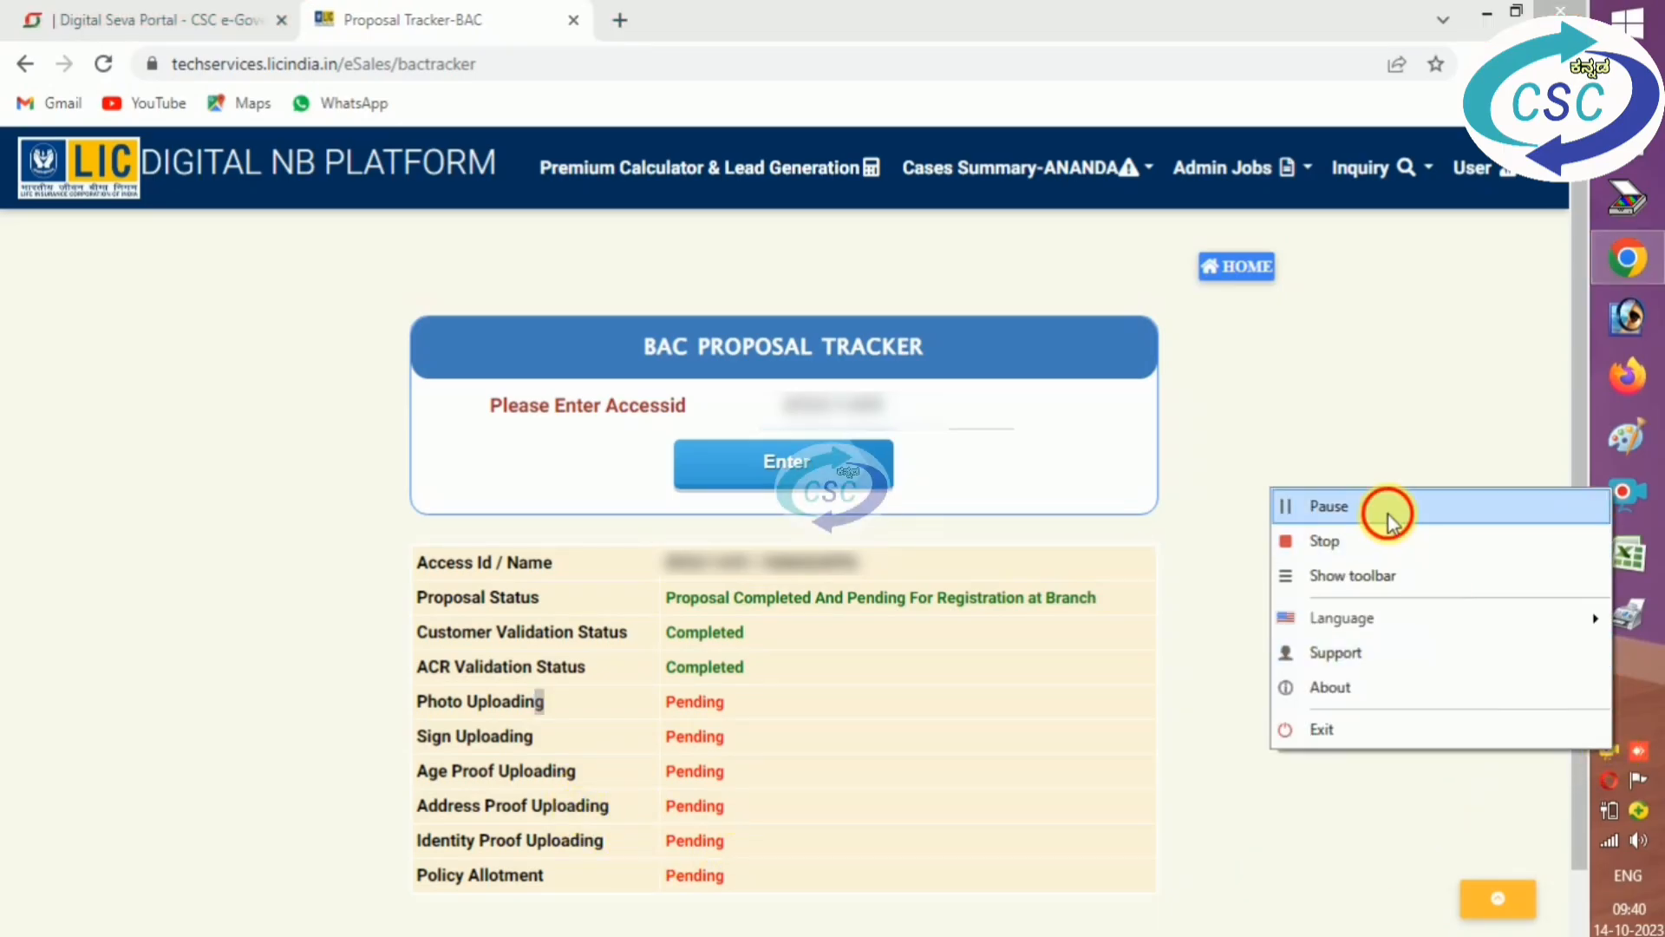
left_click(1388, 515)
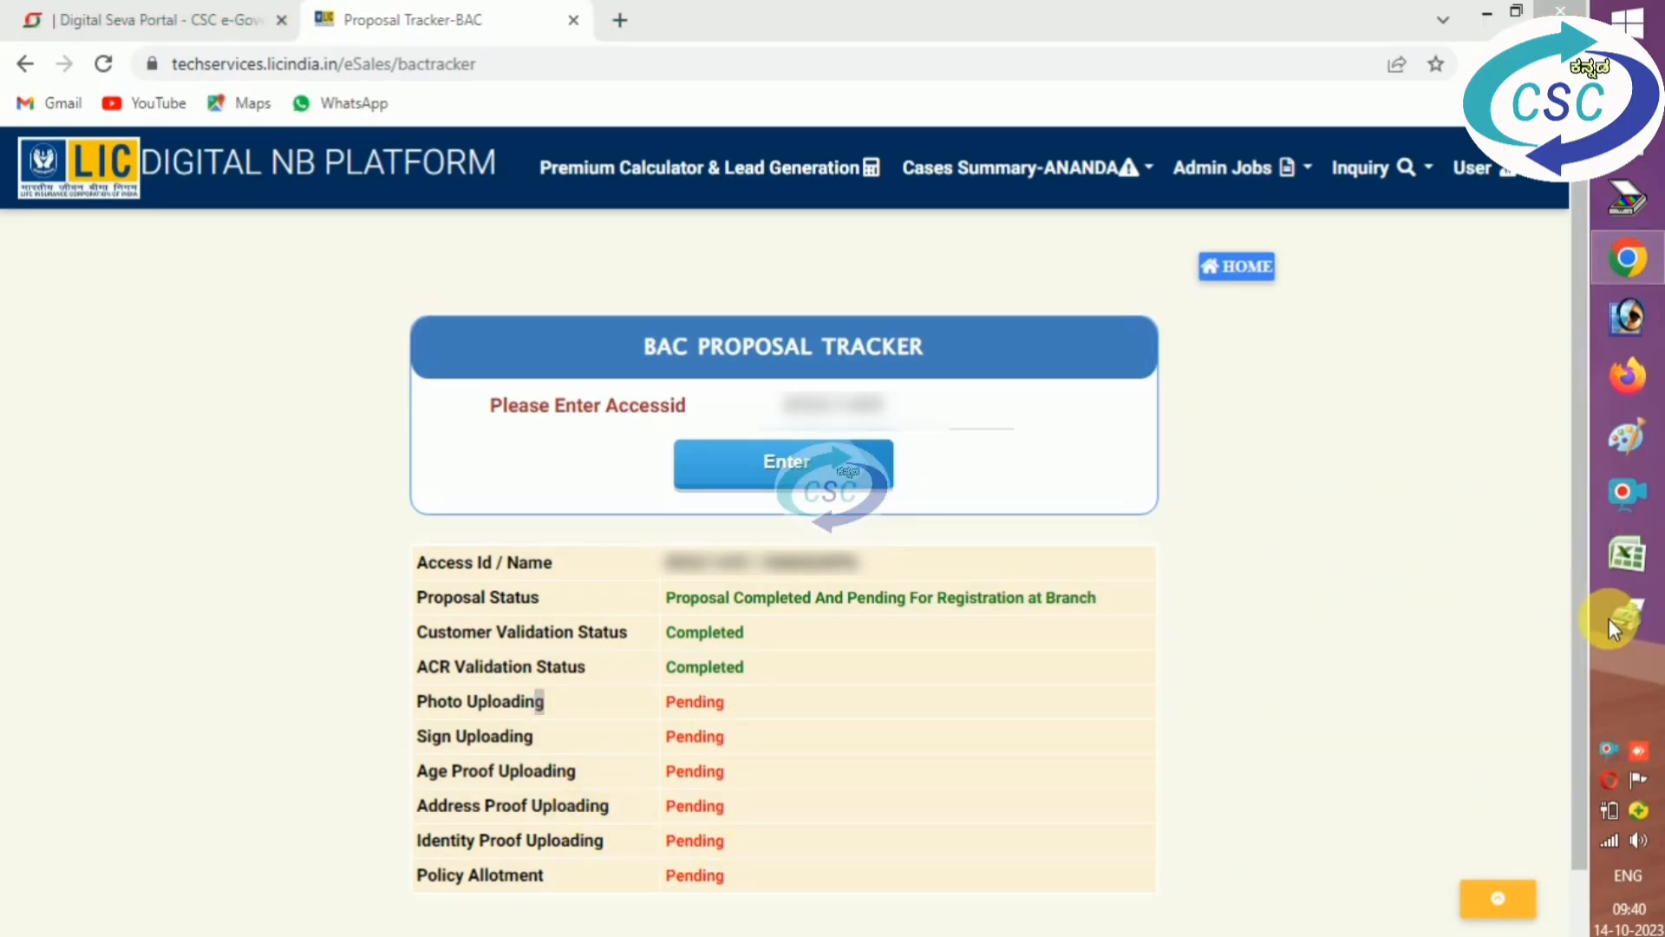
right_click(1603, 760)
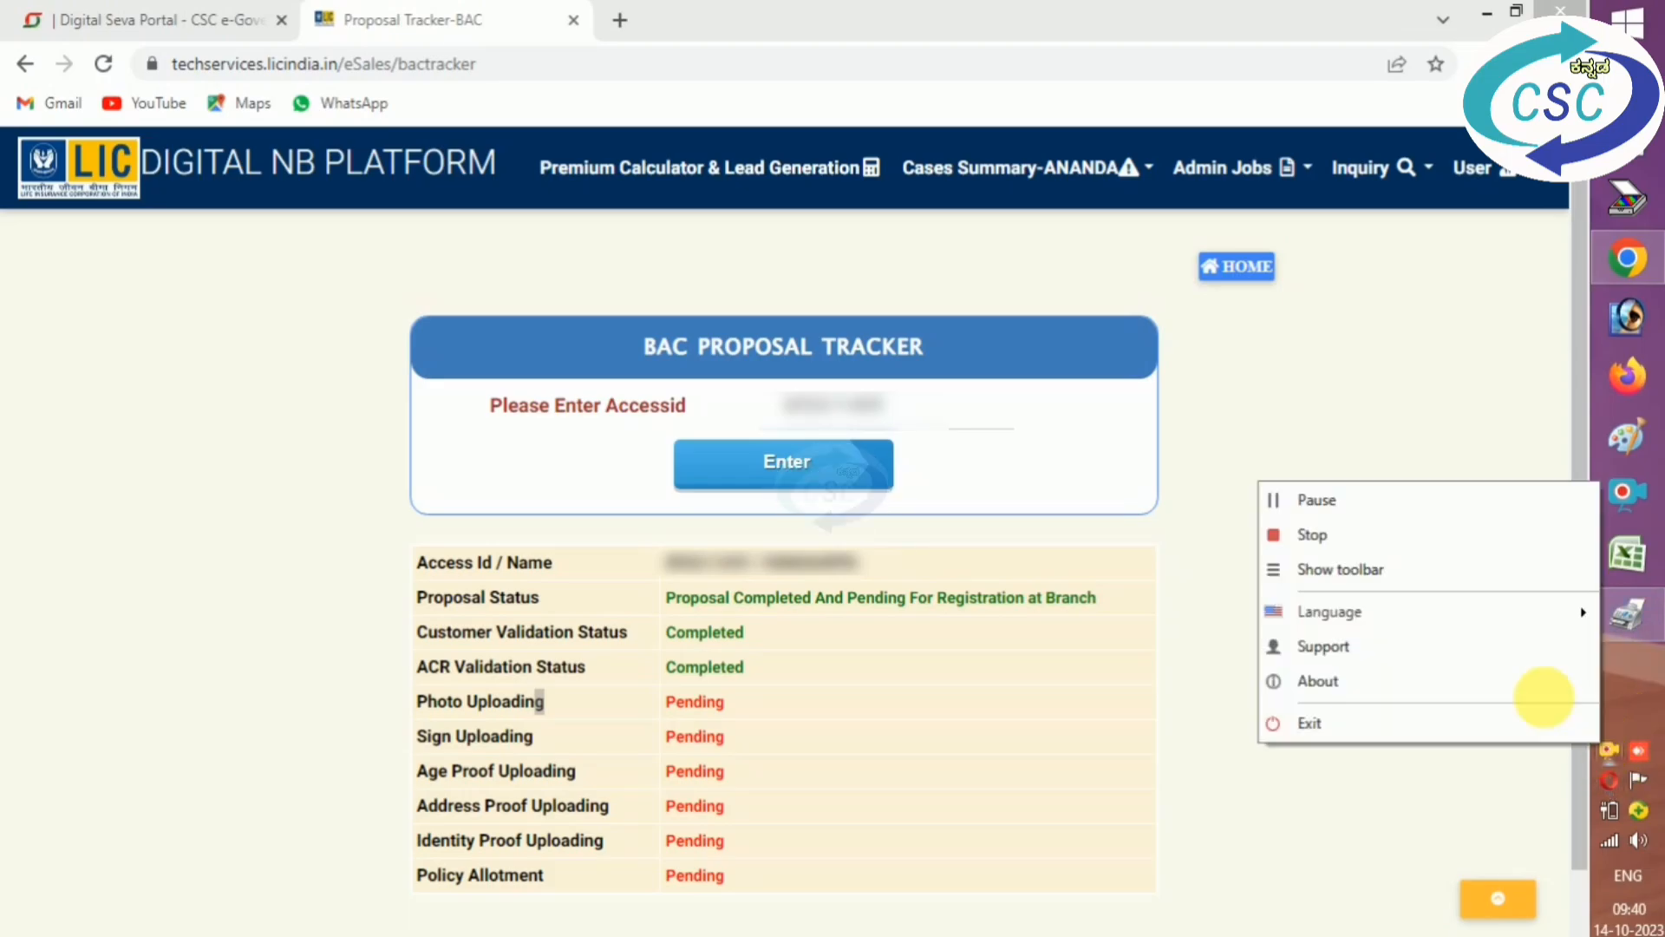
left_click(1336, 506)
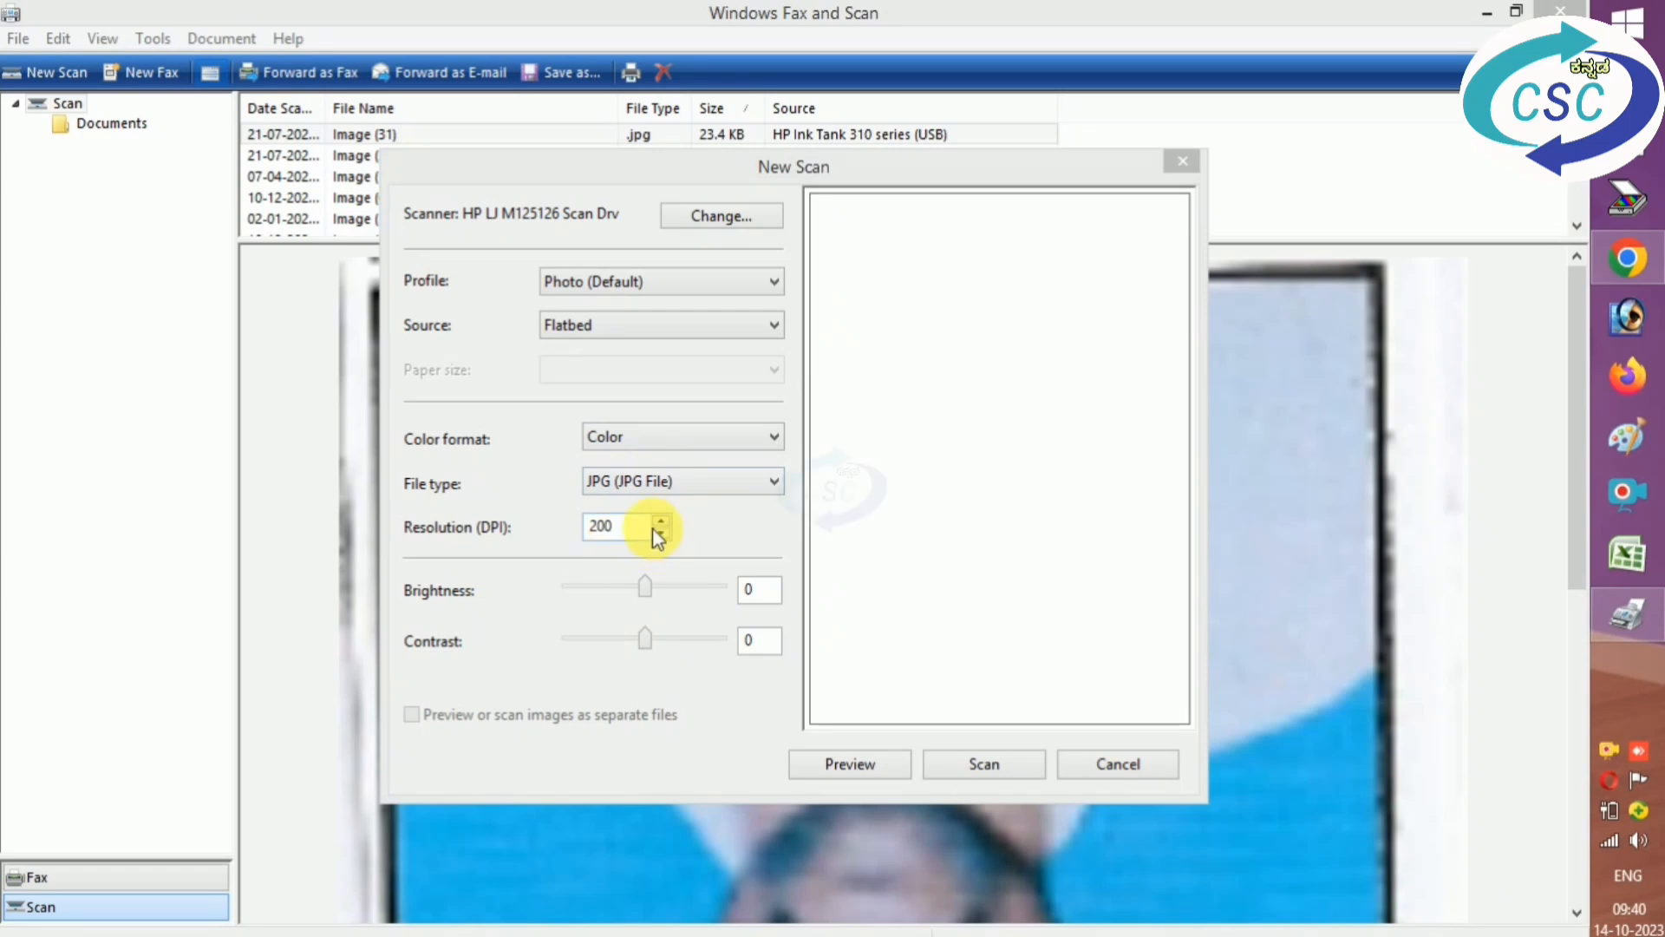
Scan the customer's documents in Windows Fax and Scan from the flatbed as color JPG files at 200 DPI.
left_click(958, 764)
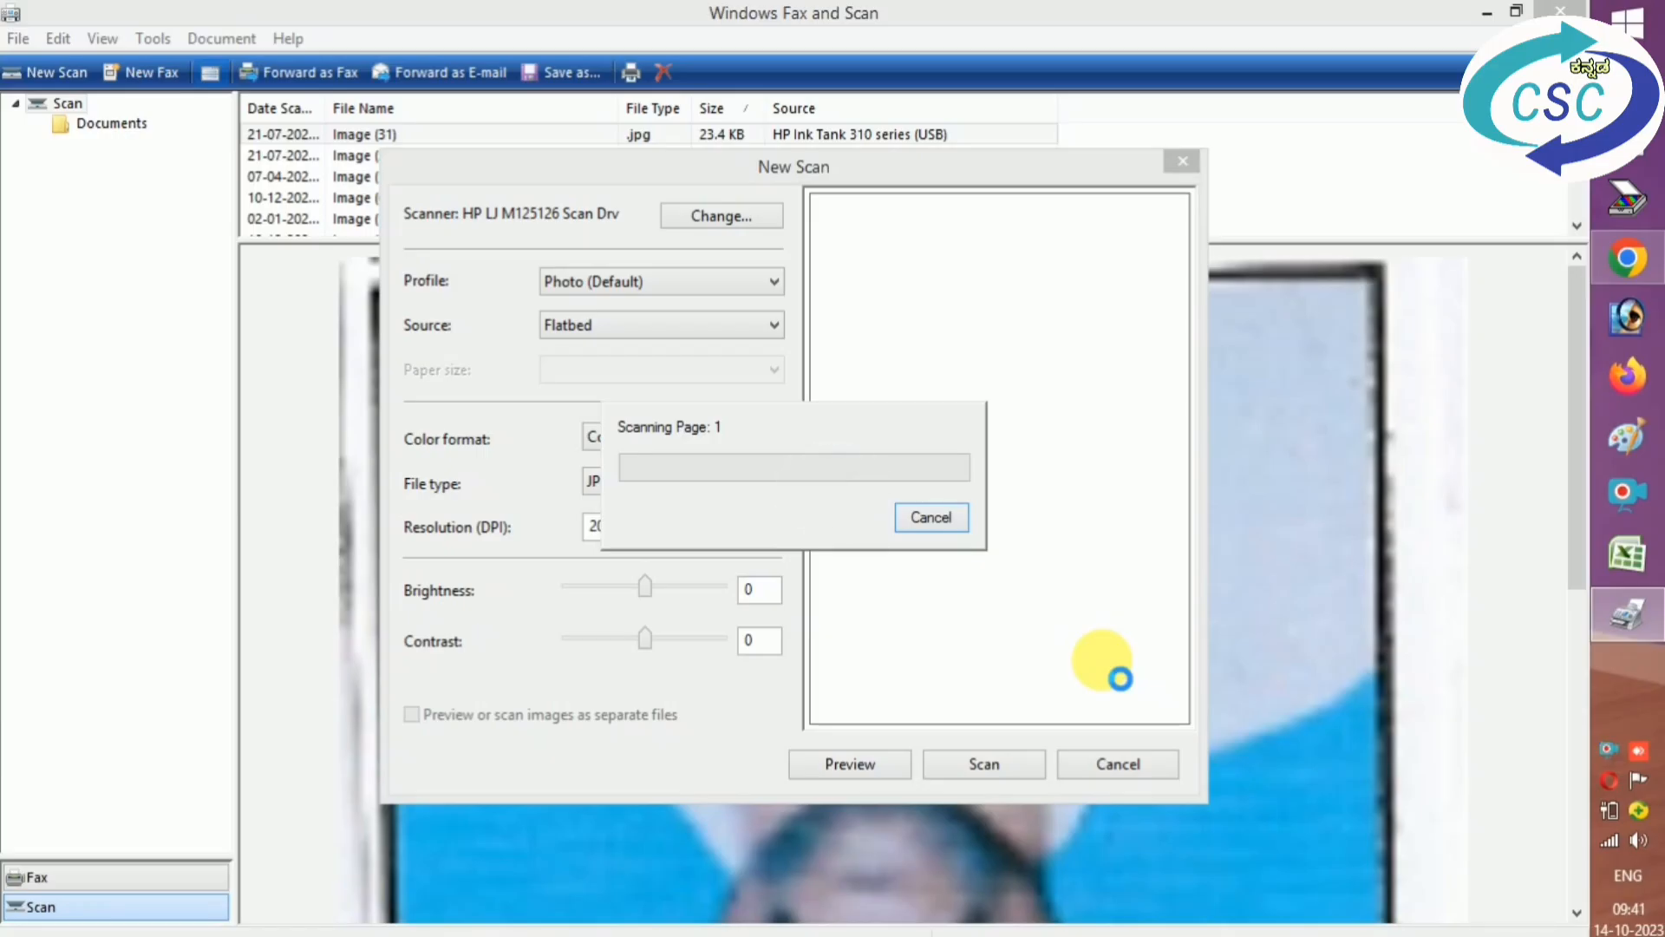
right_click(1606, 751)
left_click(1372, 534)
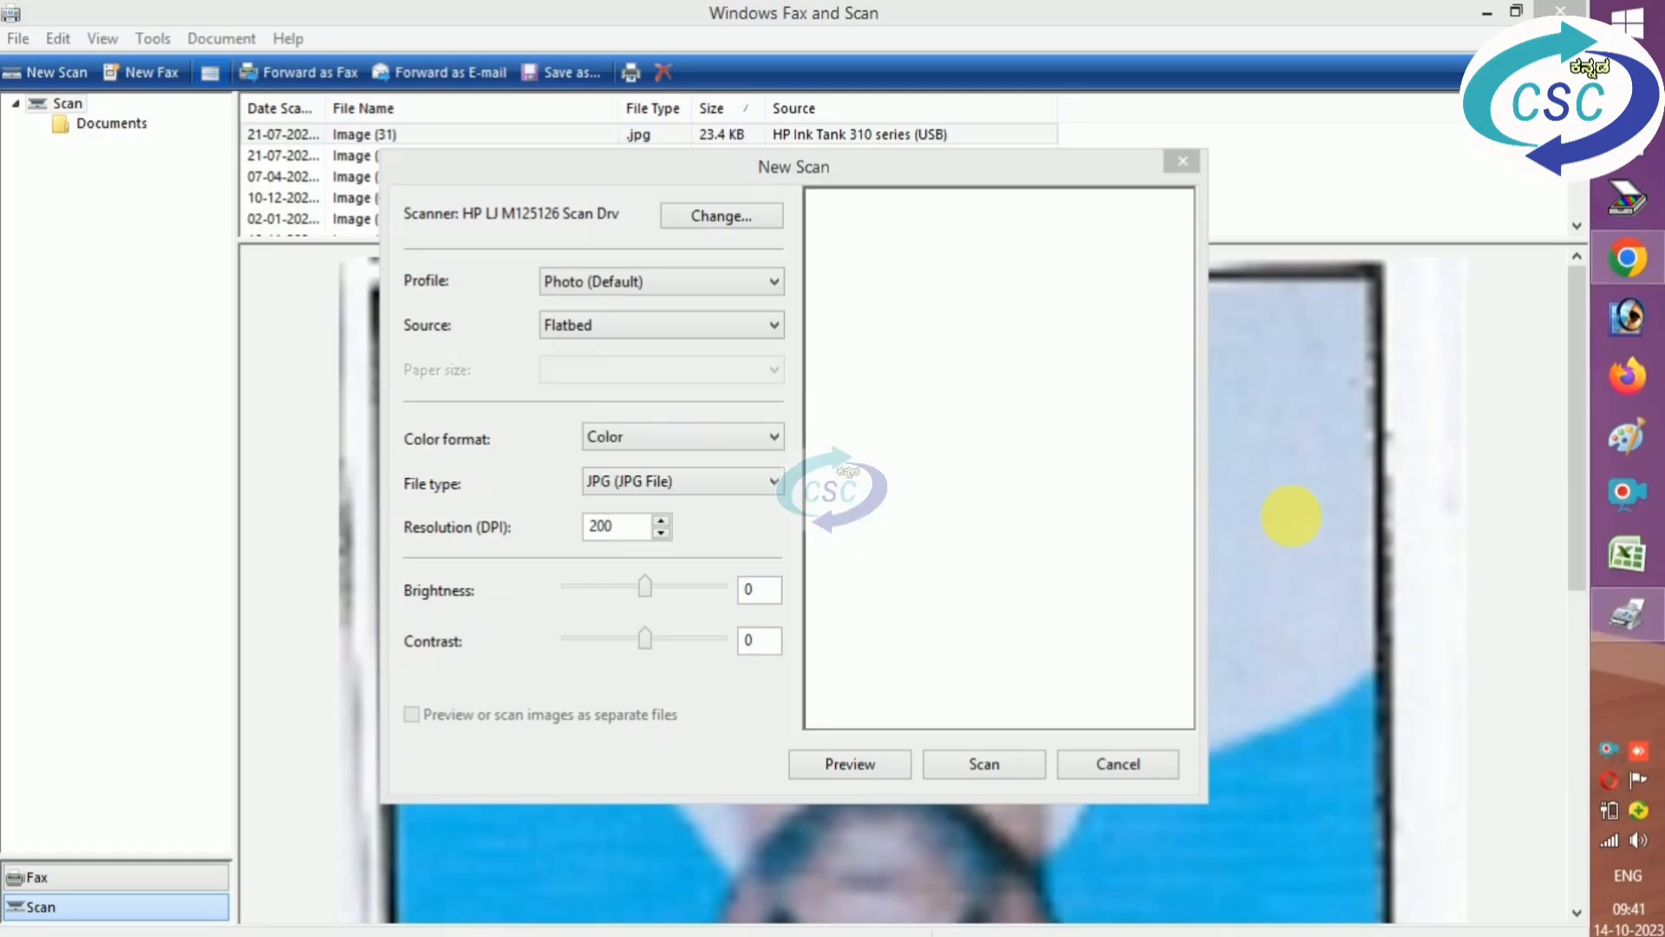
left_click(1014, 739)
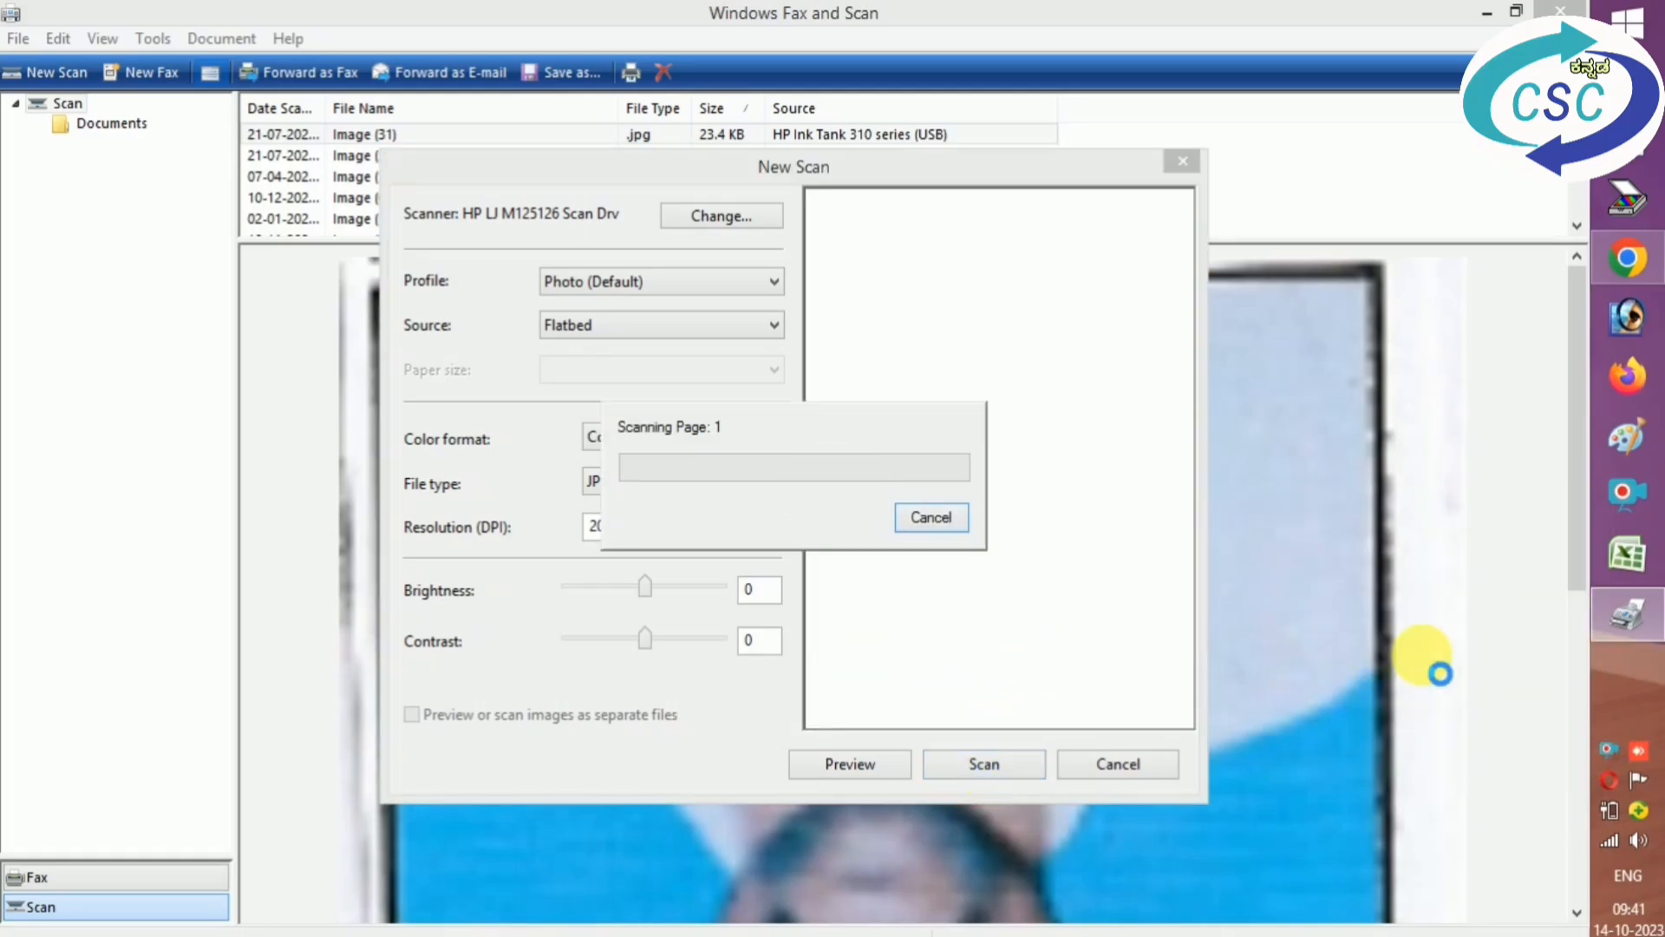
right_click(1606, 755)
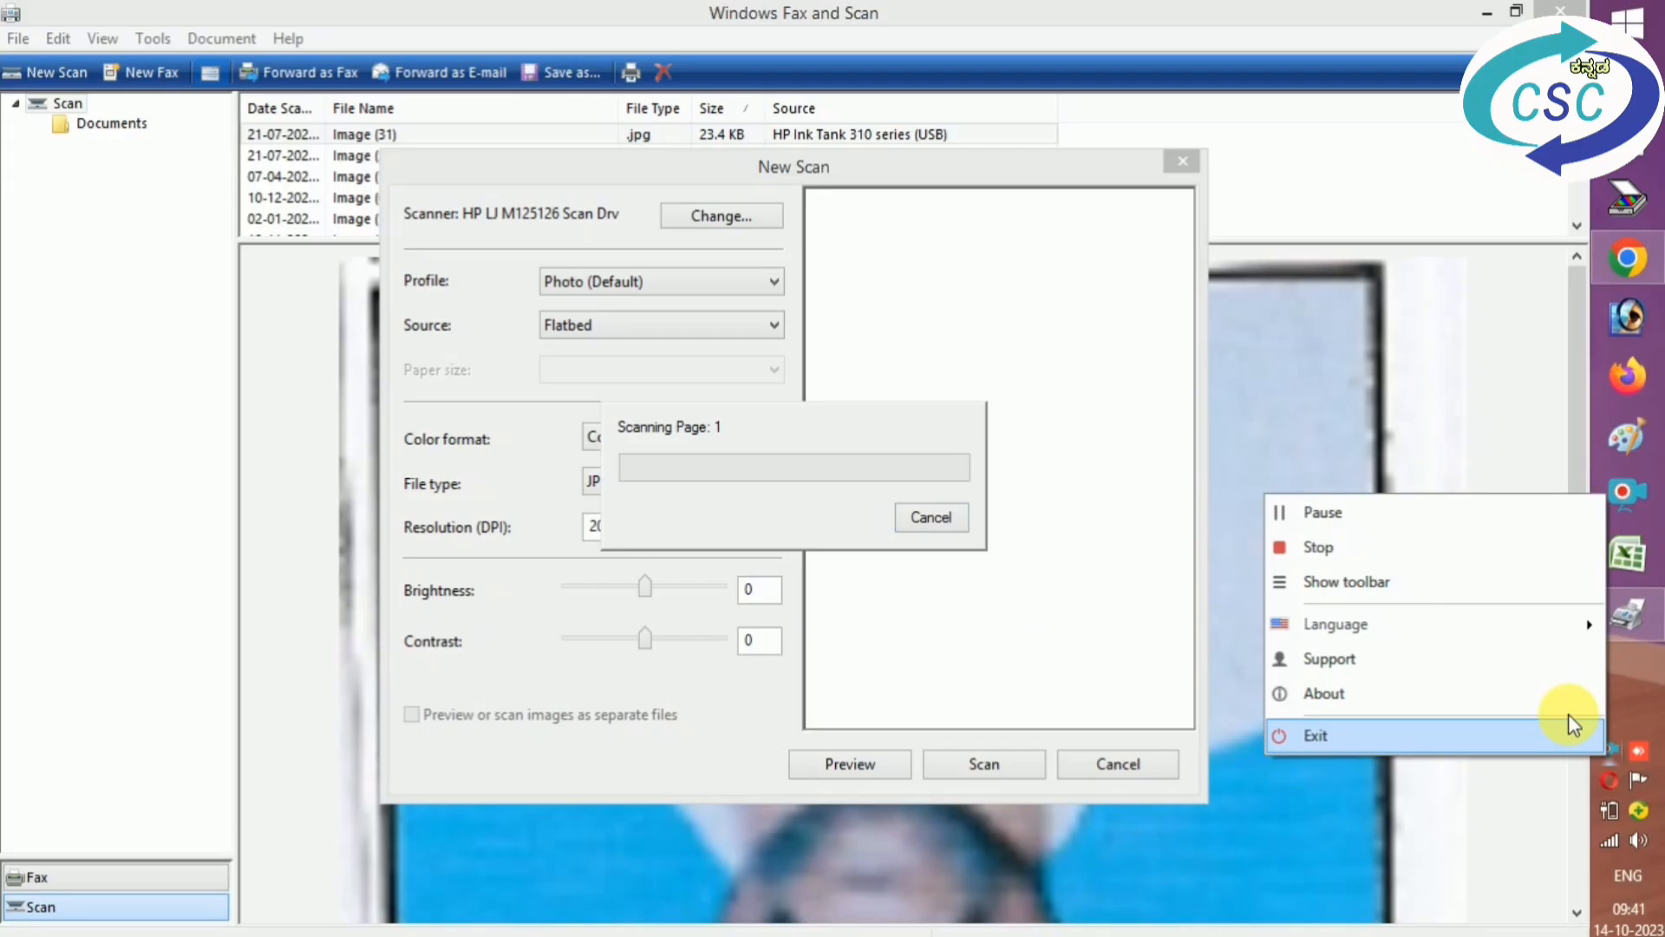
left_click(1299, 521)
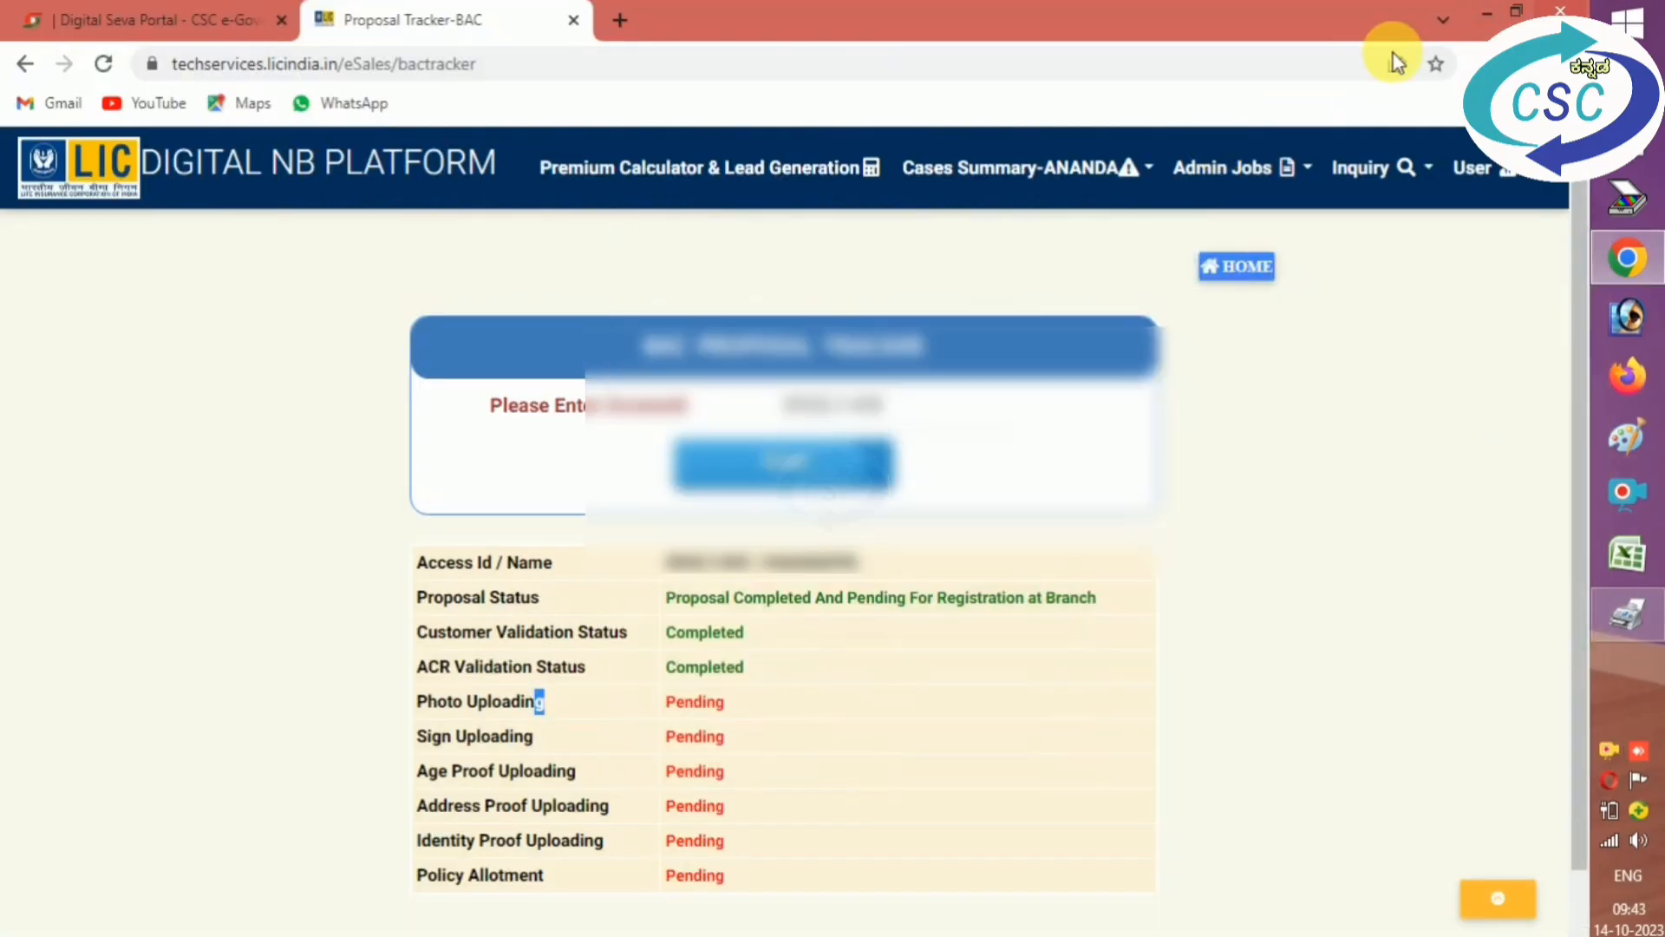
Check the scanned p1, s2 and a1 images on the desktop and open the platform's list of proposals for document upload.
left_click(1486, 9)
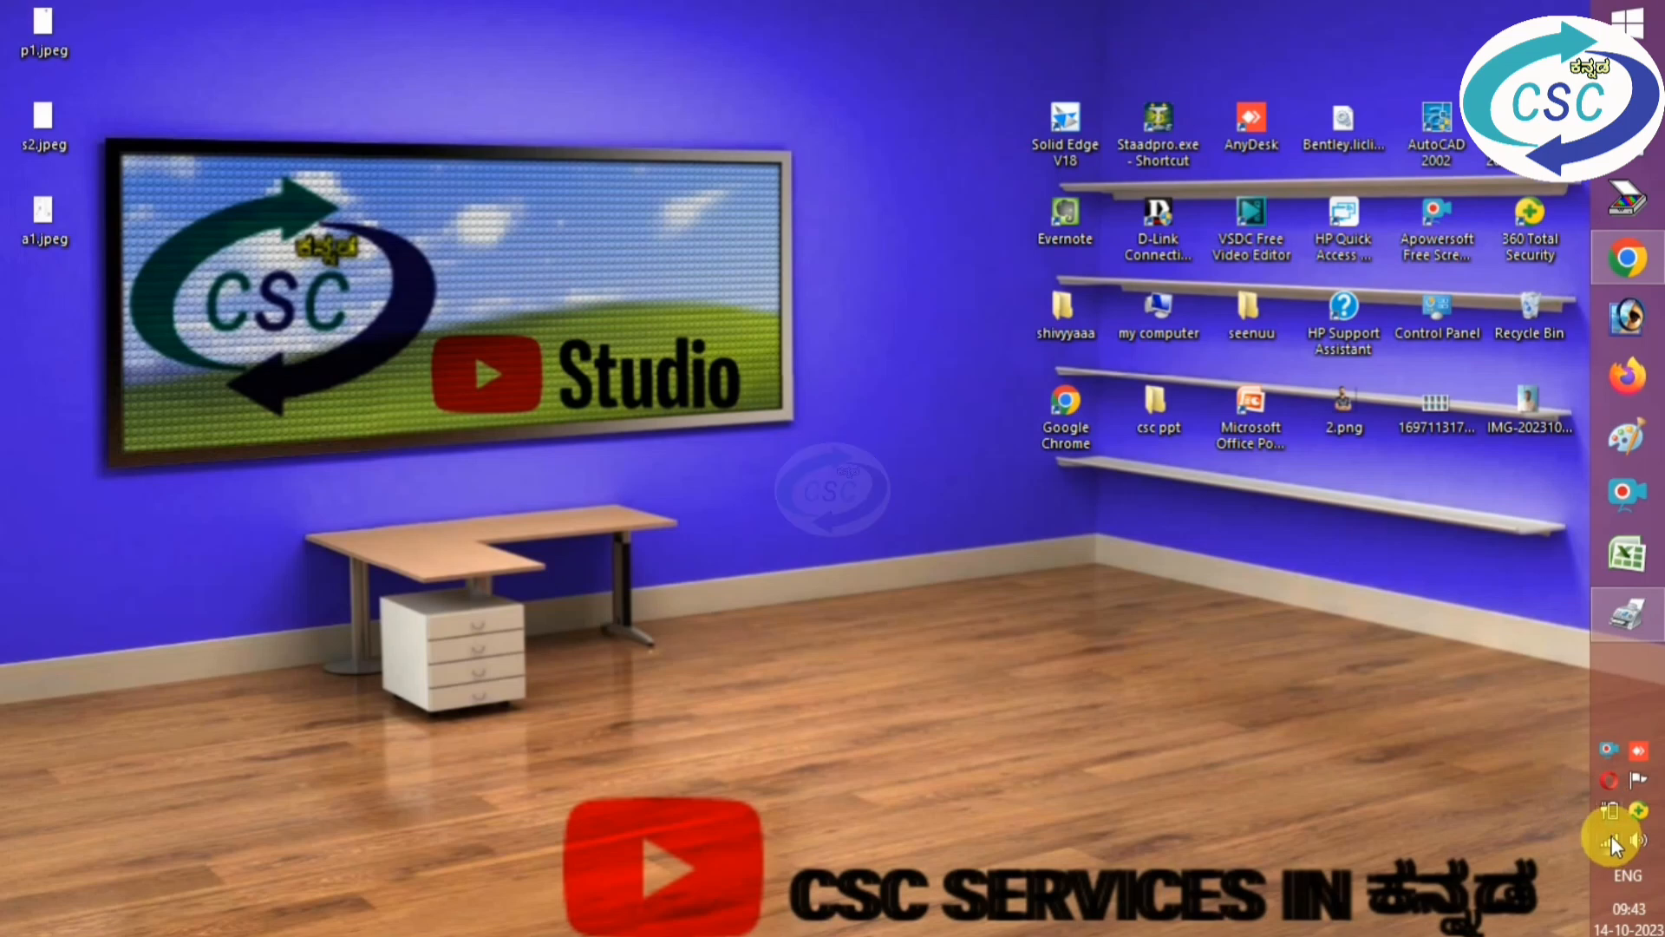
left_click(1631, 271)
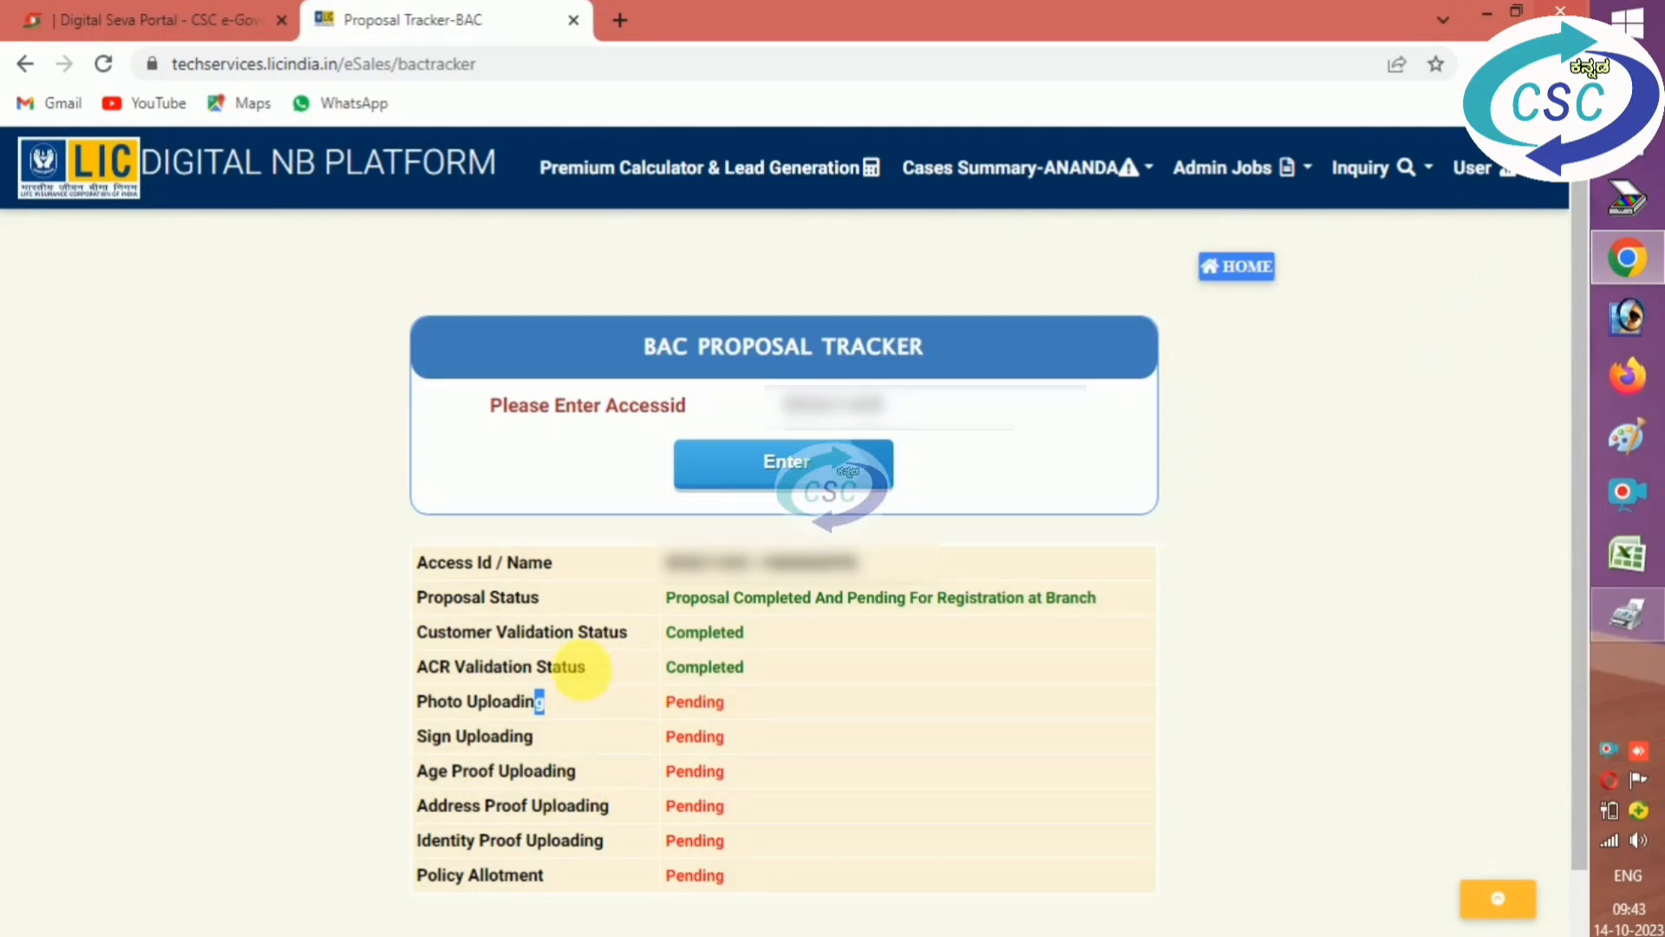
left_click(1223, 167)
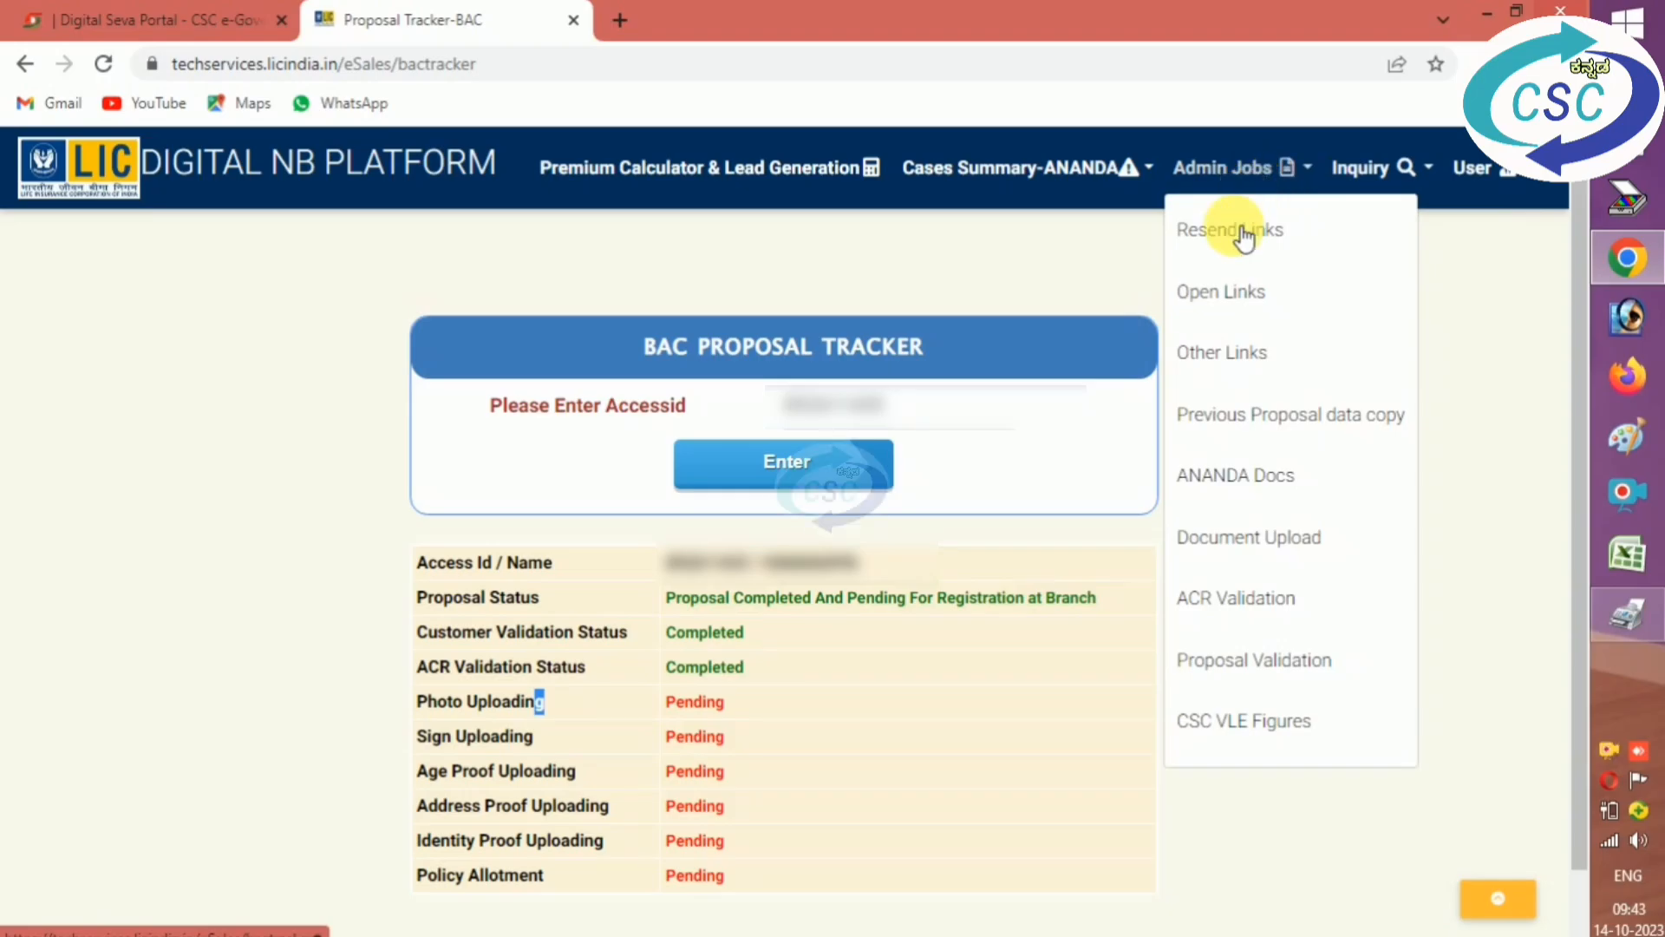
mouse_move(1204, 177)
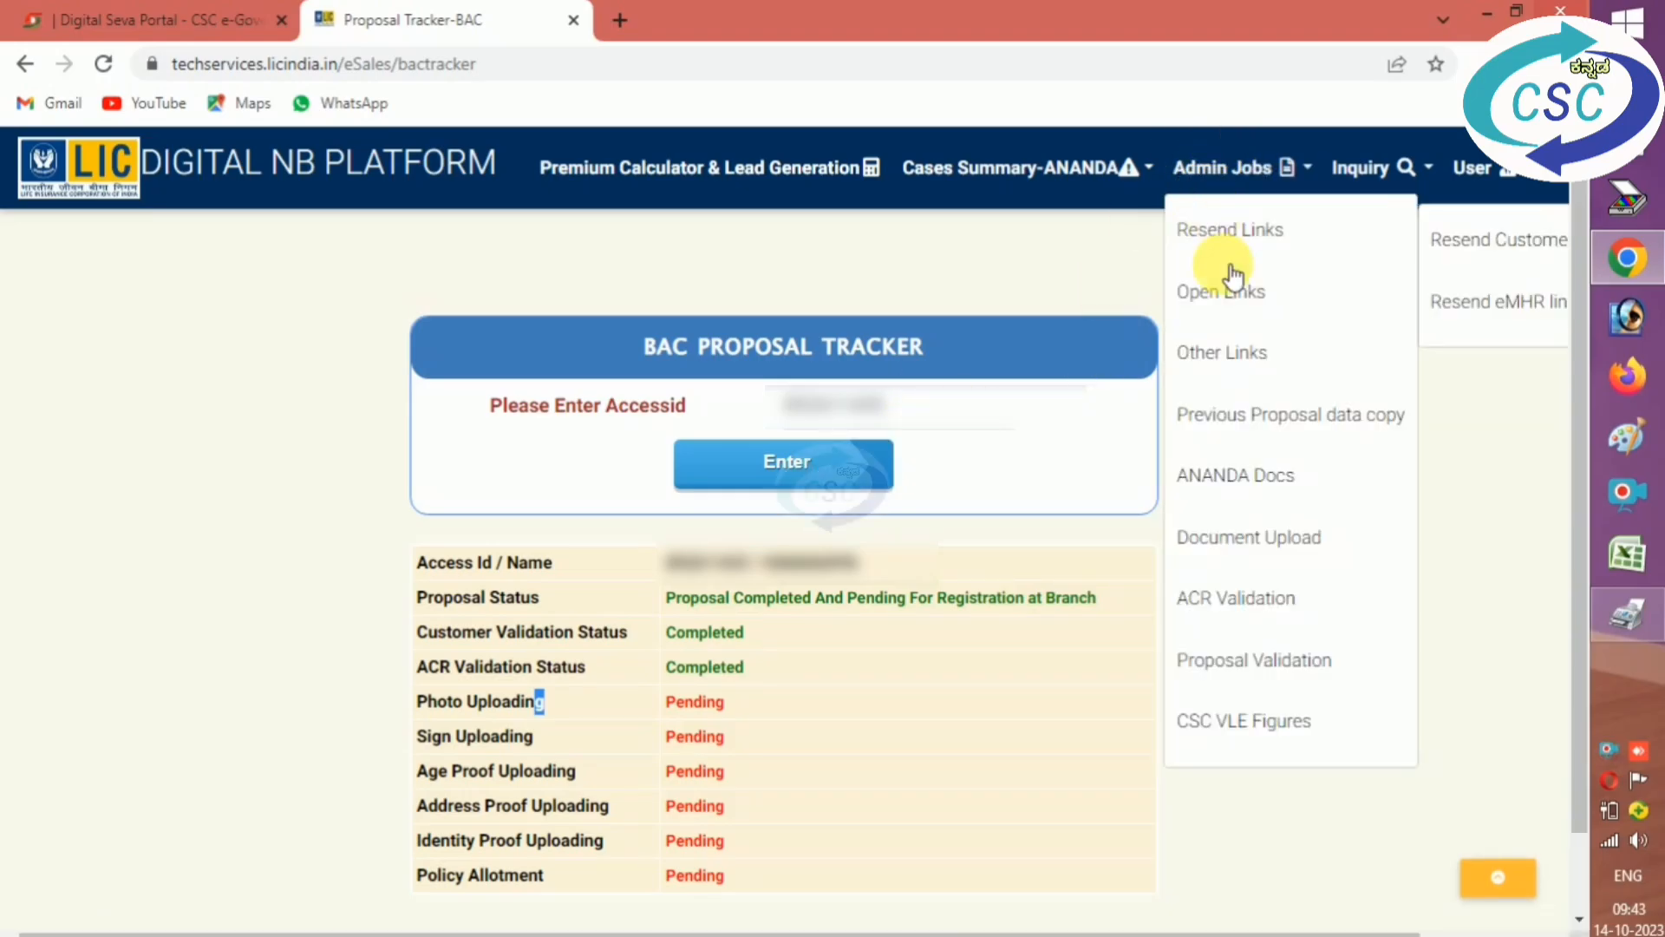
left_click(1249, 543)
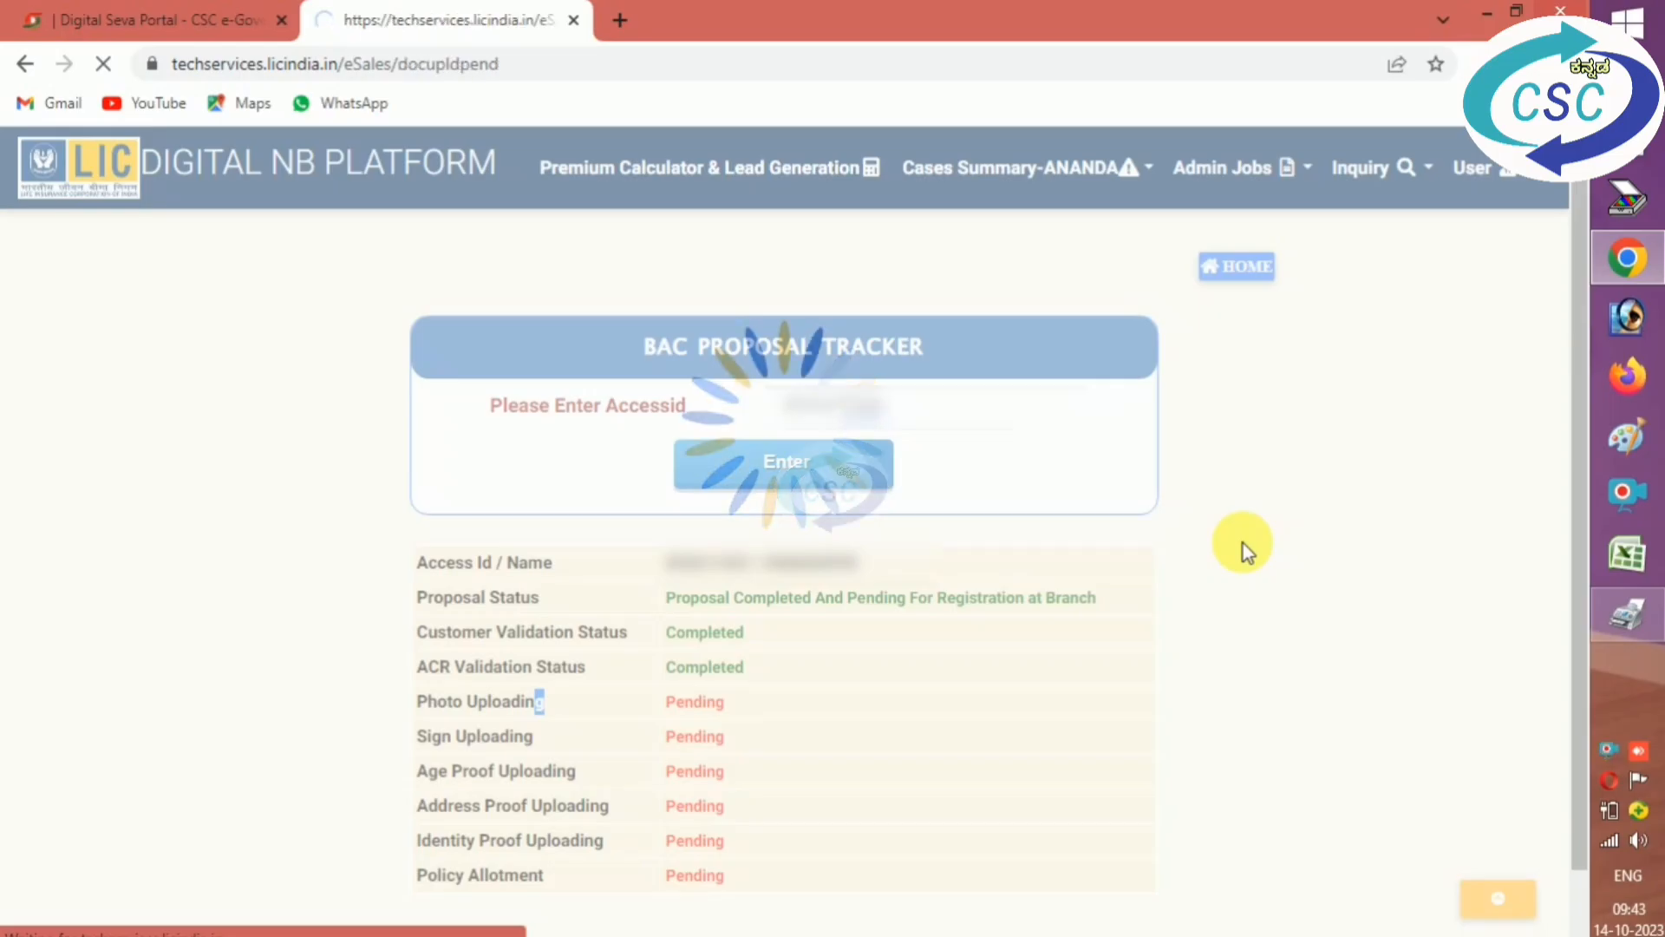
right_click(1606, 743)
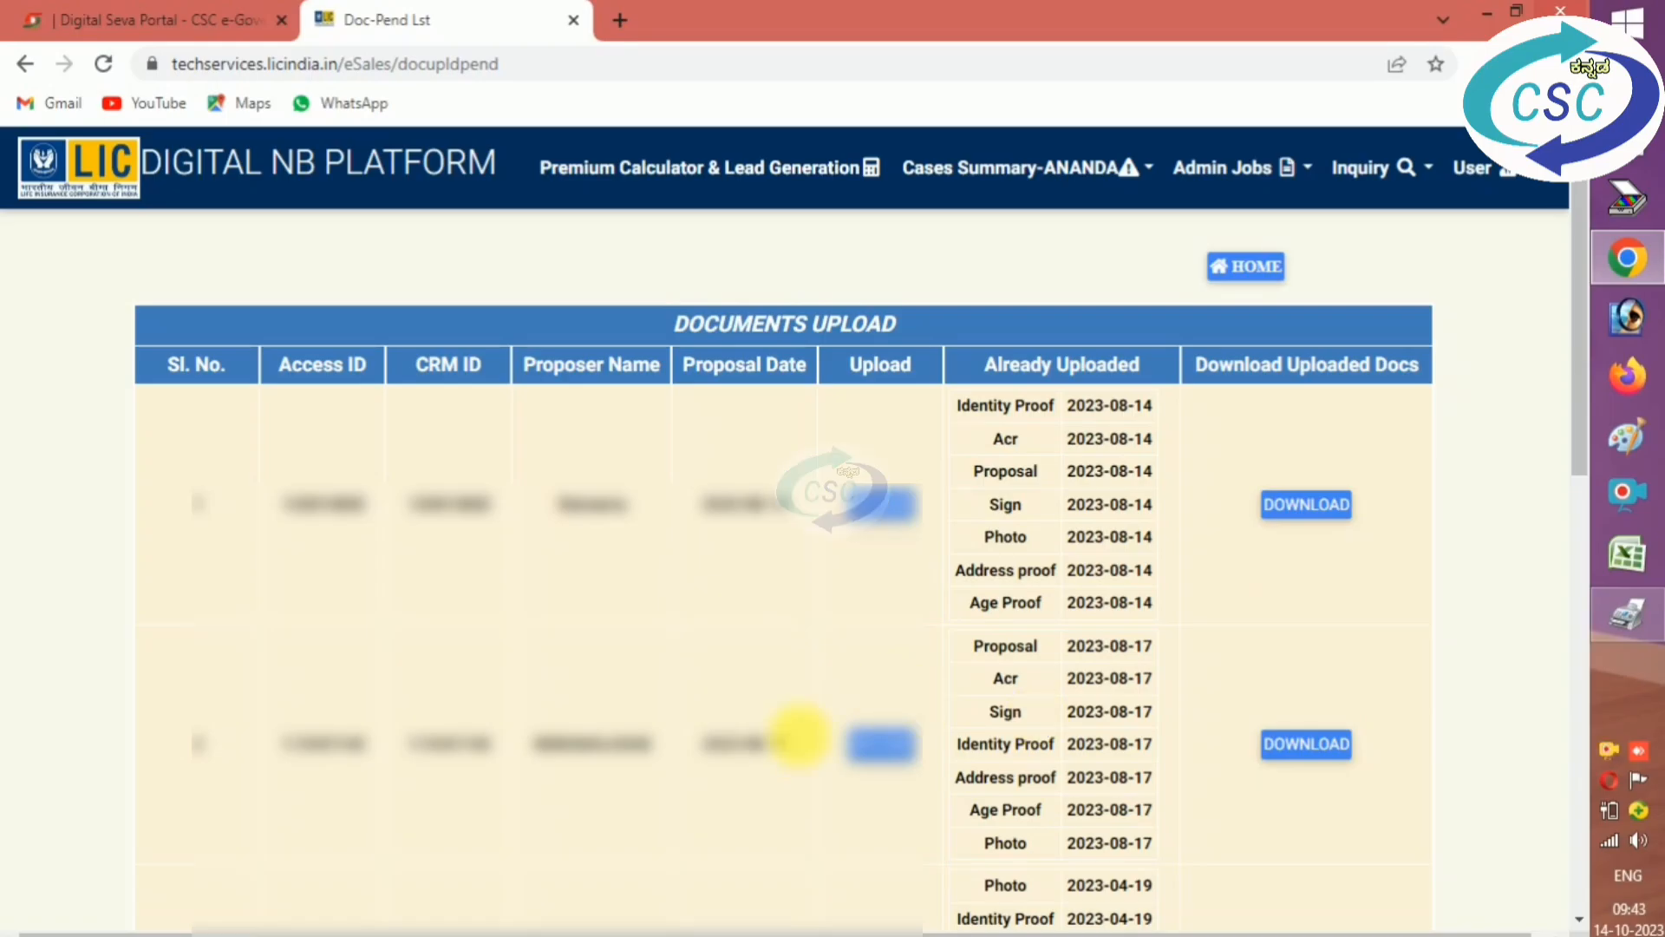
right_click(1610, 742)
left_click(1373, 504)
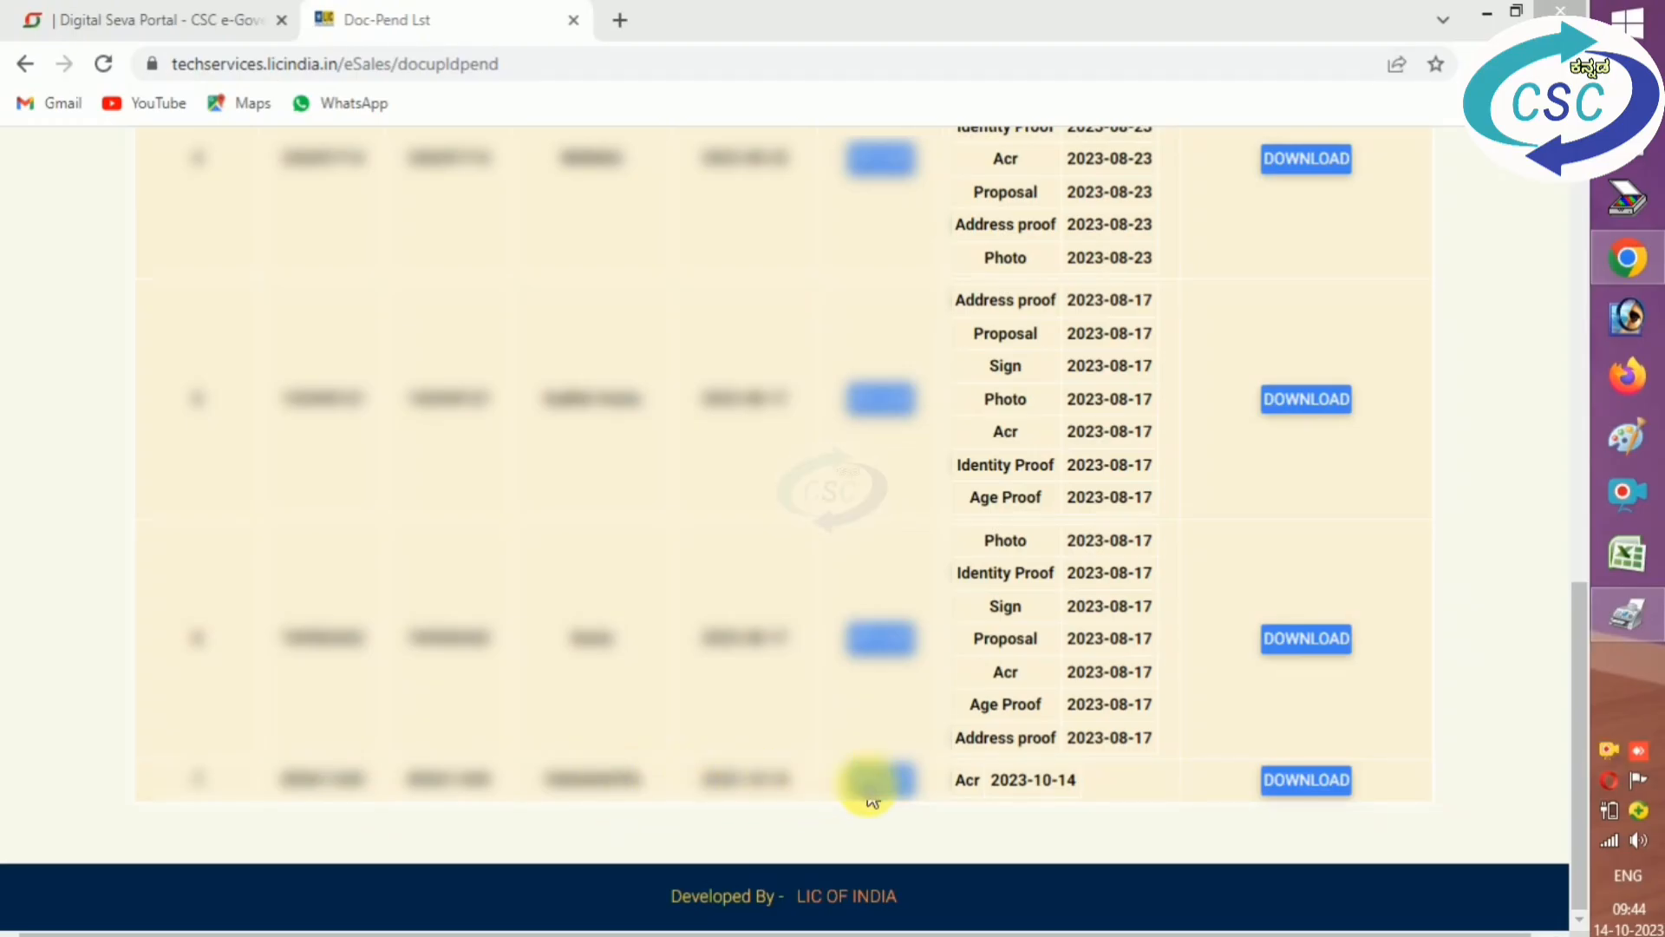
Open document upload for the last listed proposal, the one with only the Acr uploaded, and choose p1.jpeg as the customer's photo.
left_click(896, 780)
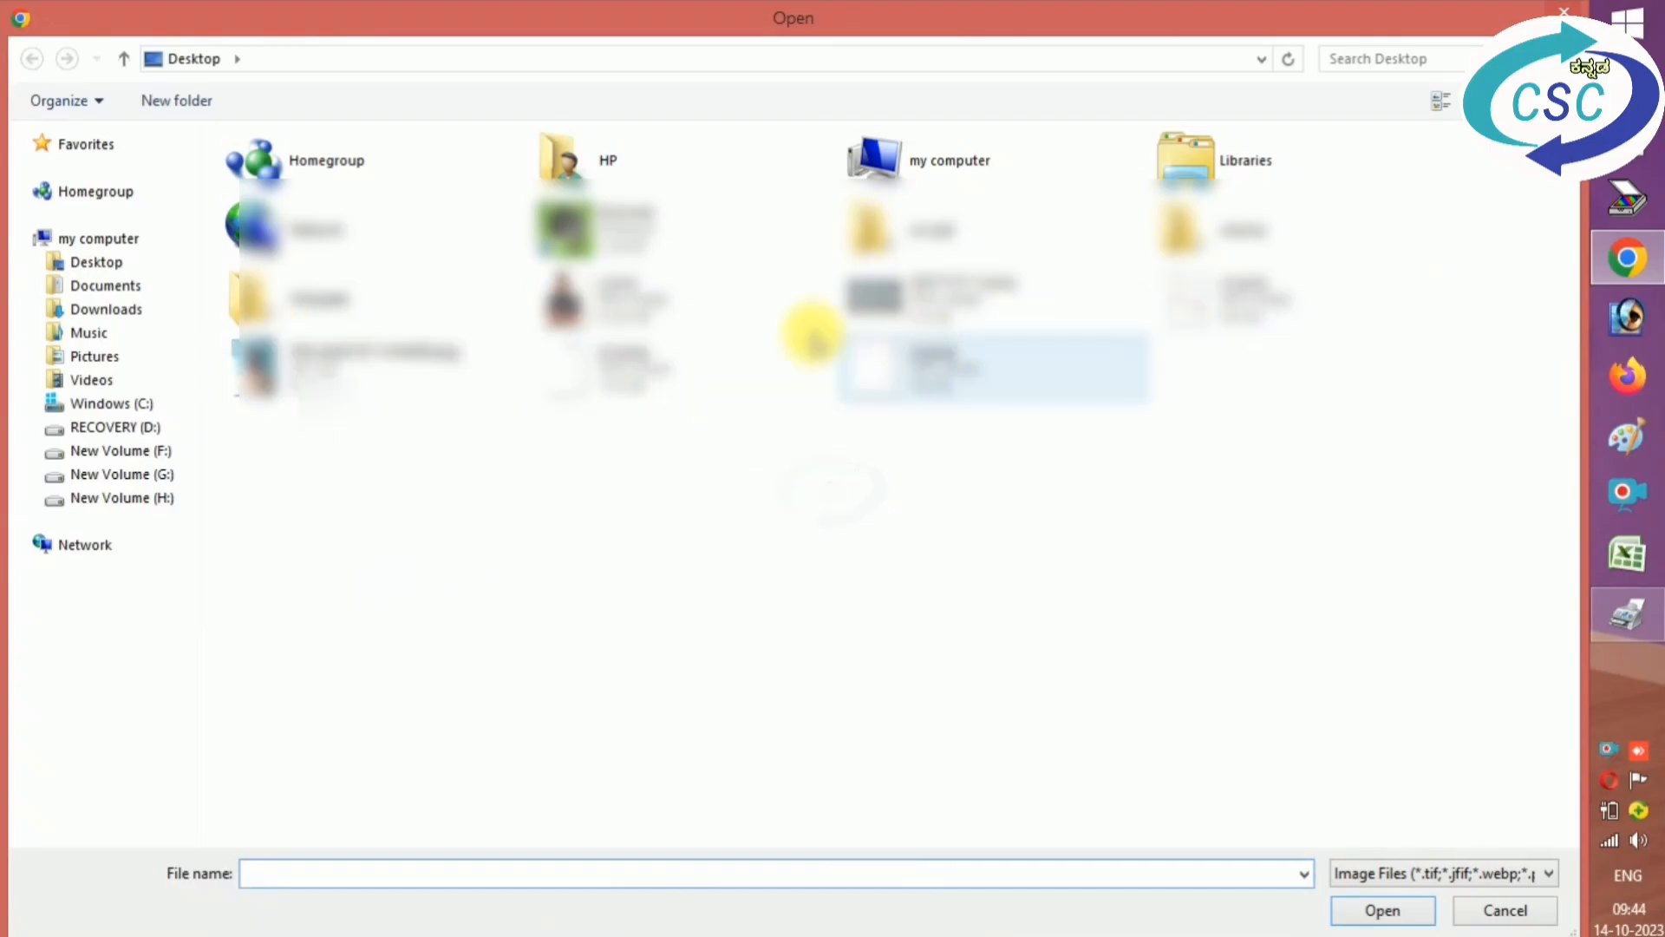
left_click(595, 368)
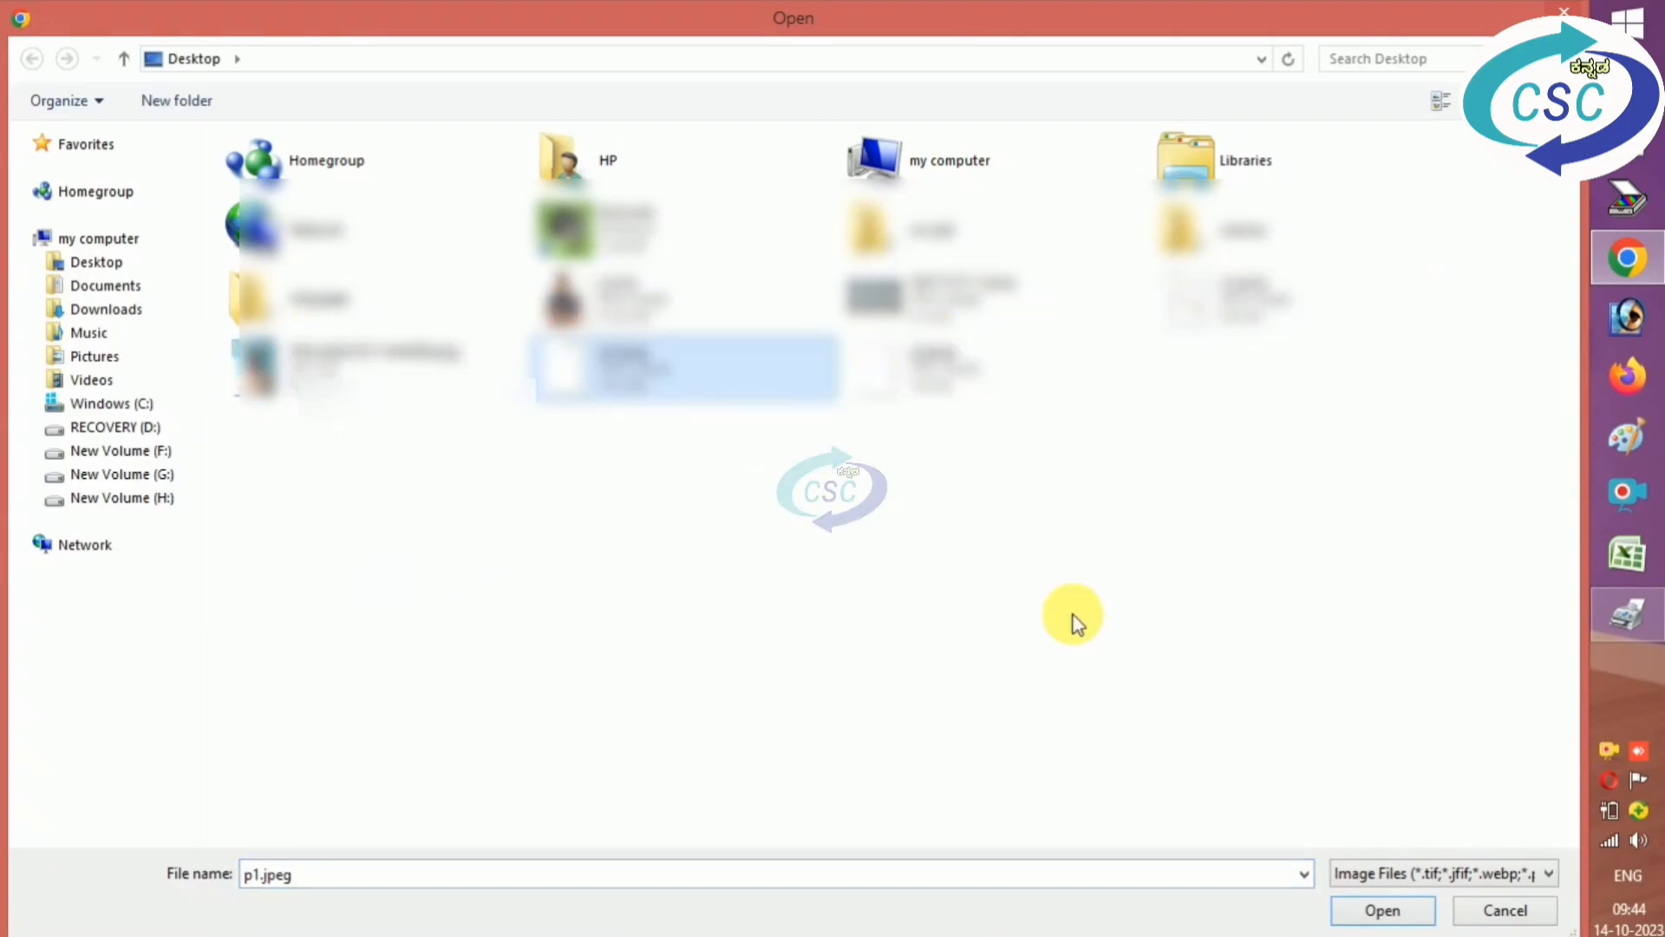
left_click(1380, 909)
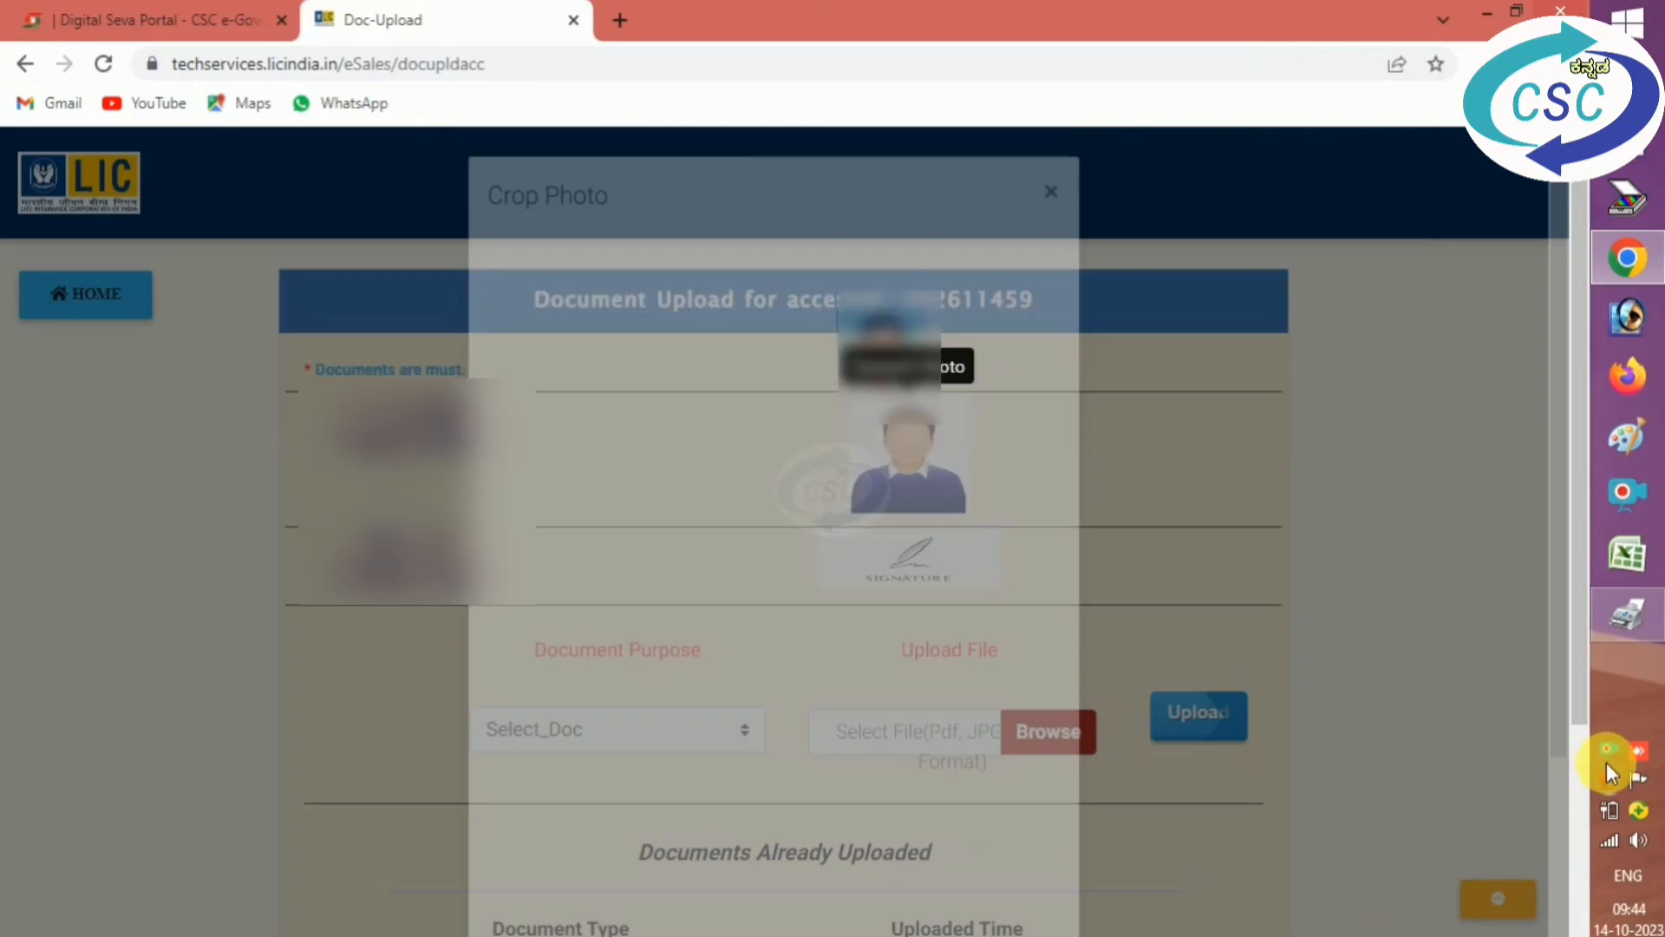
right_click(1607, 762)
left_click(1341, 516)
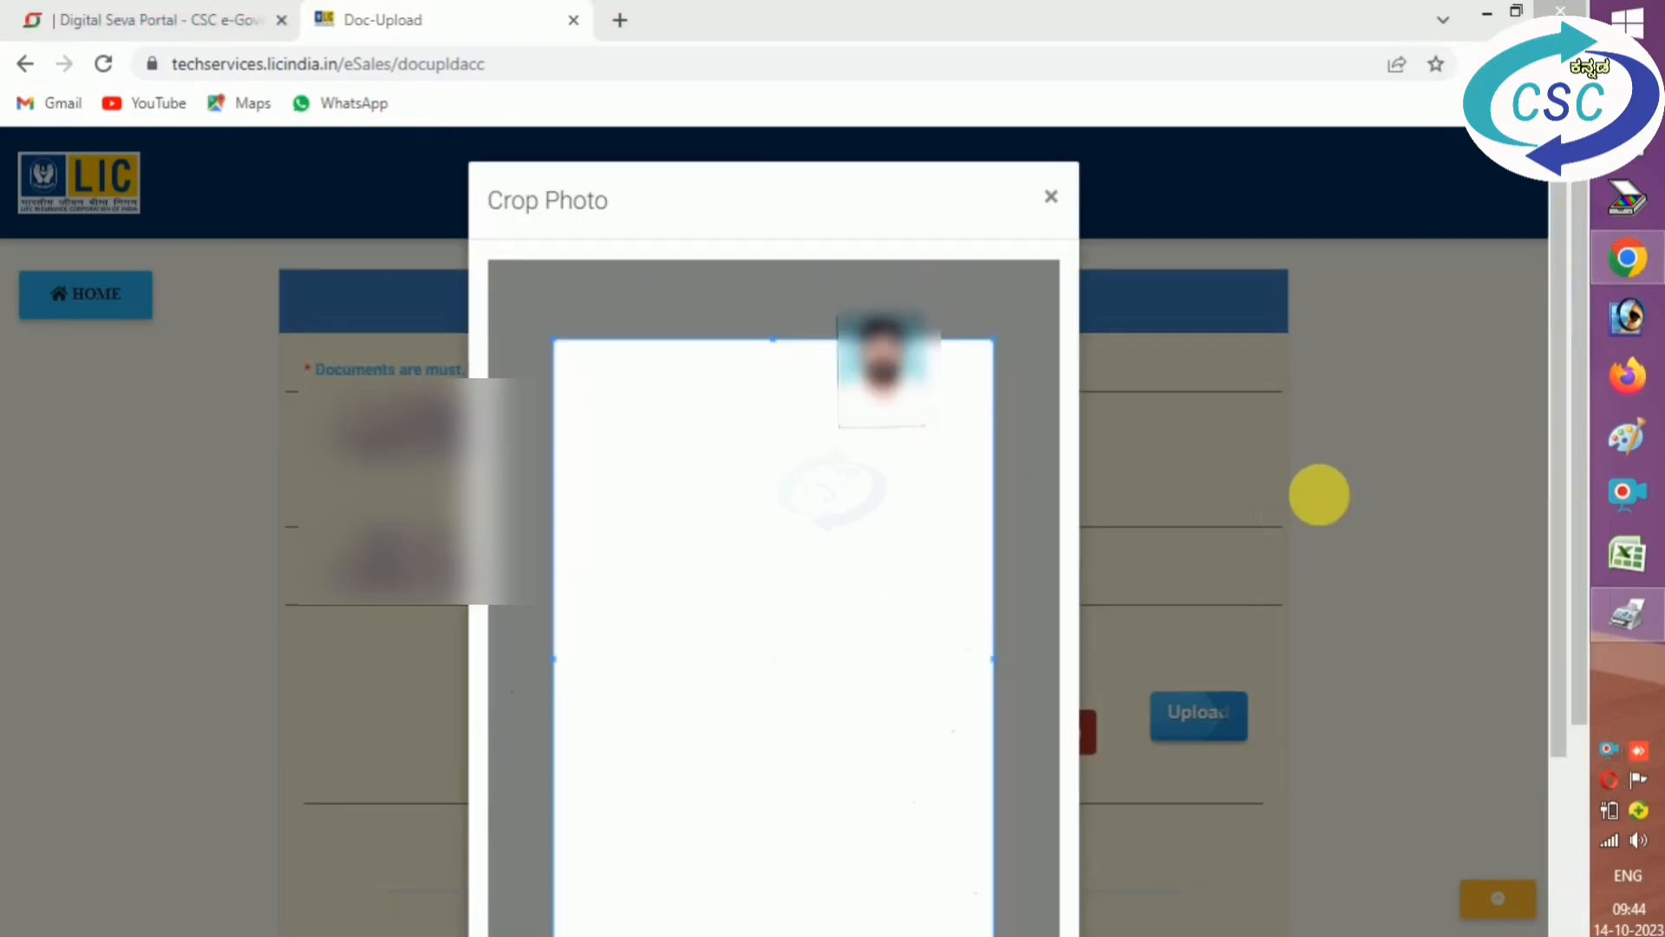
Crop the scanned page tightly around the customer's passport photo and upload the cropped photo.
left_click_drag(912, 543, 923, 401)
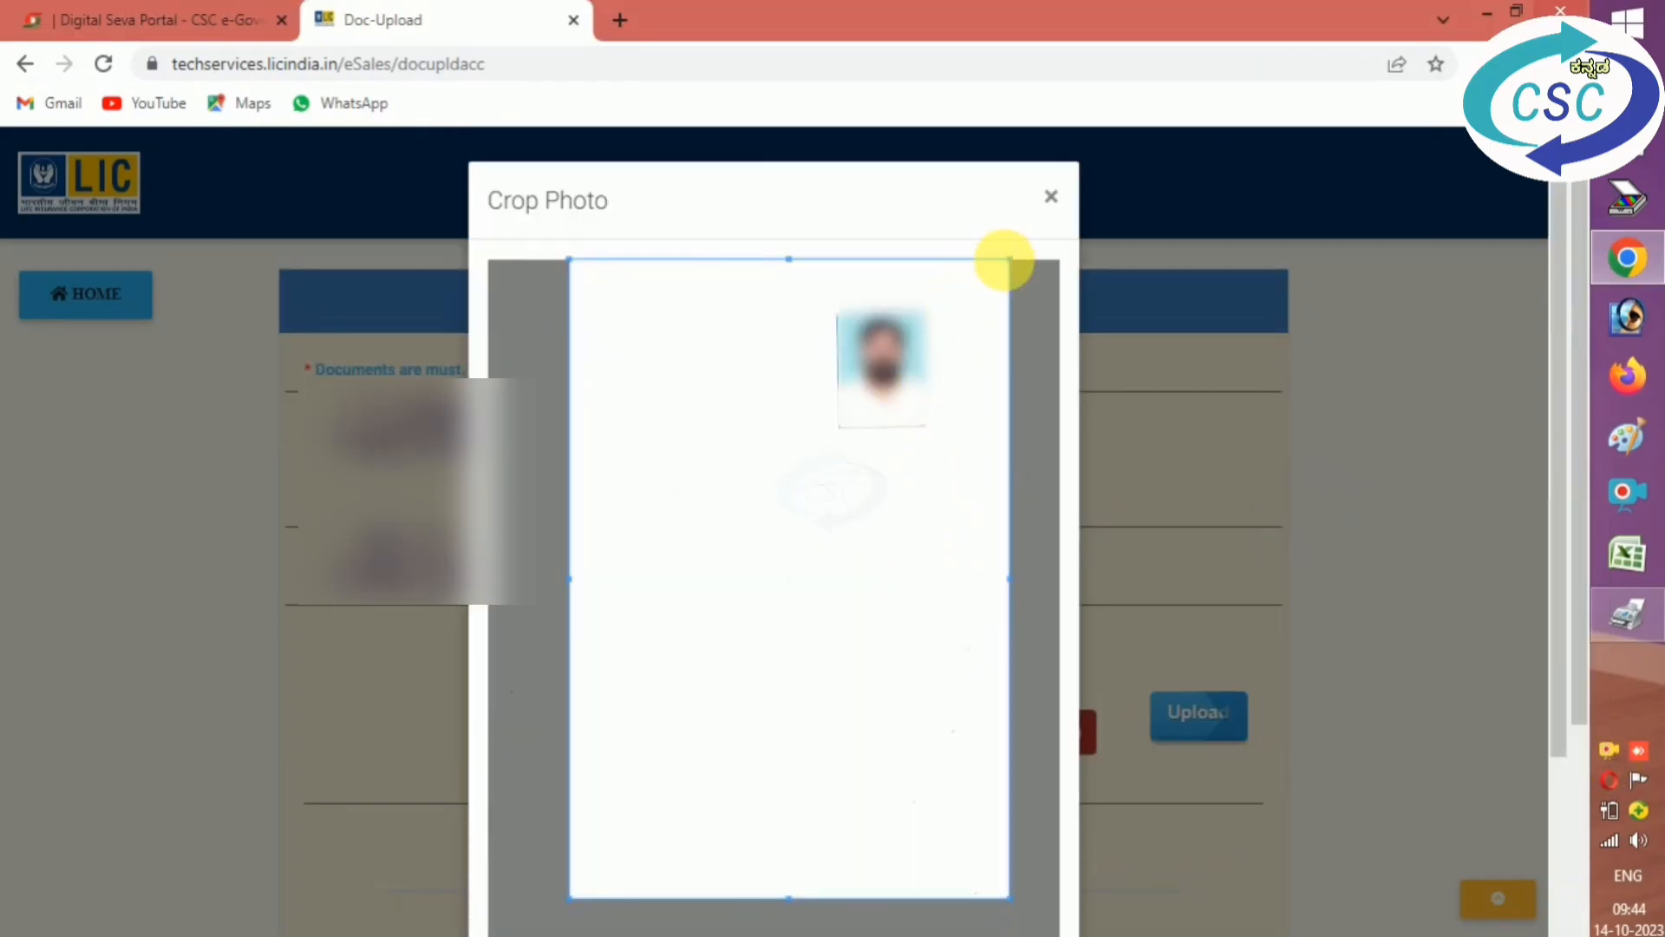
left_click_drag(998, 276, 886, 351)
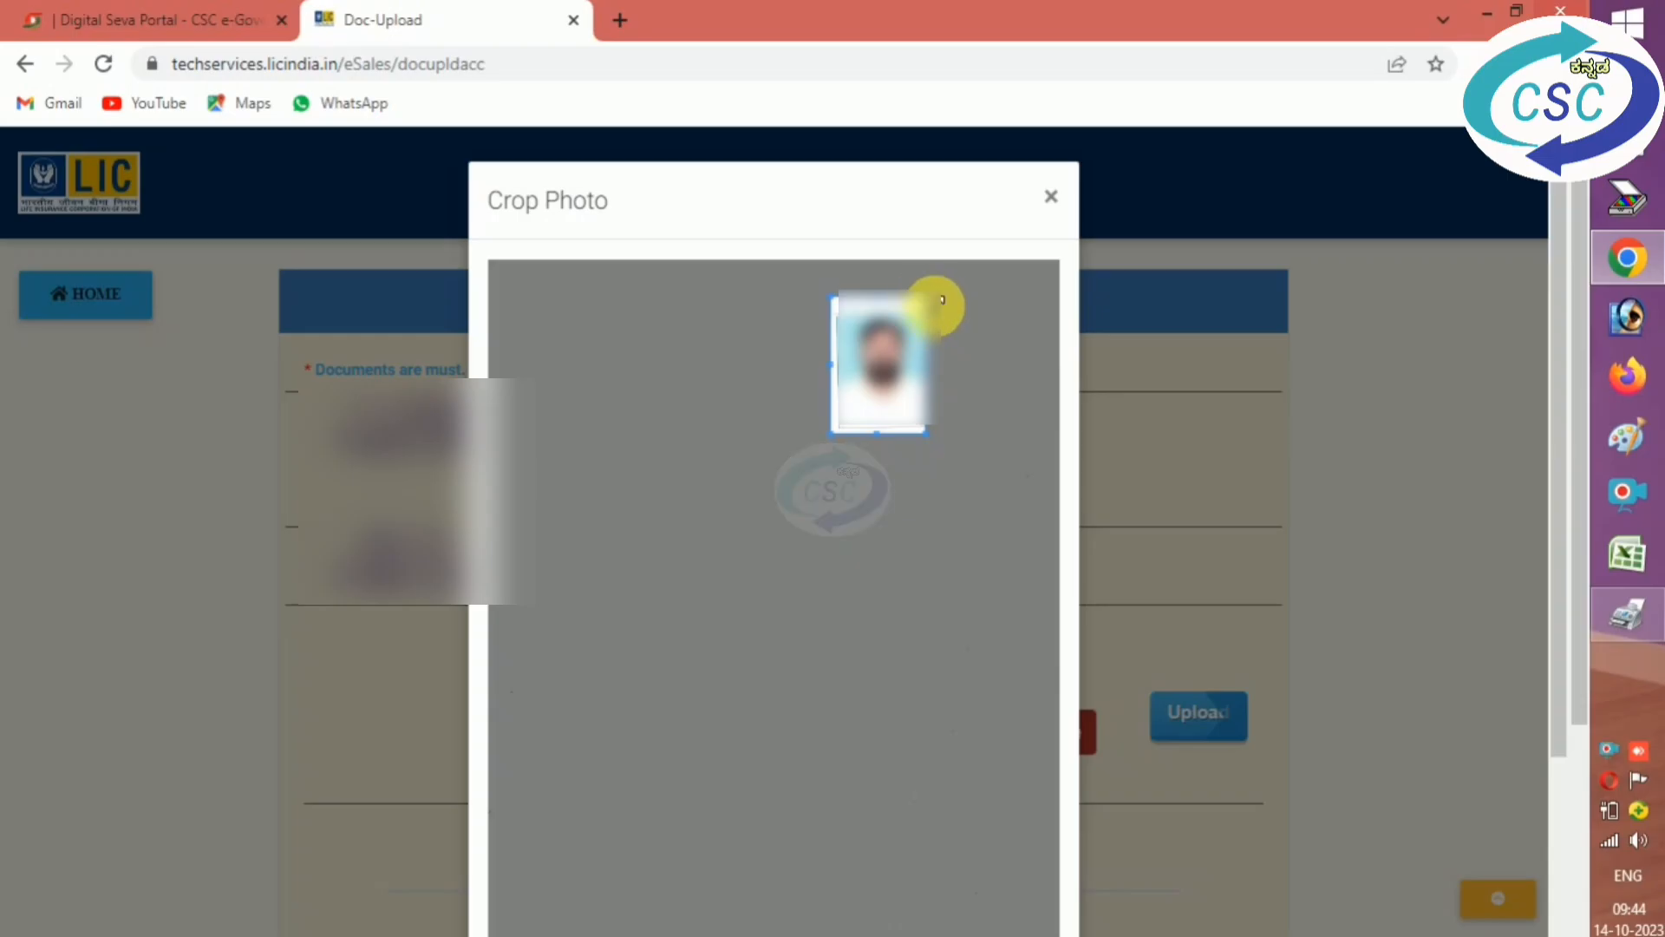
left_click_drag(932, 304, 874, 346)
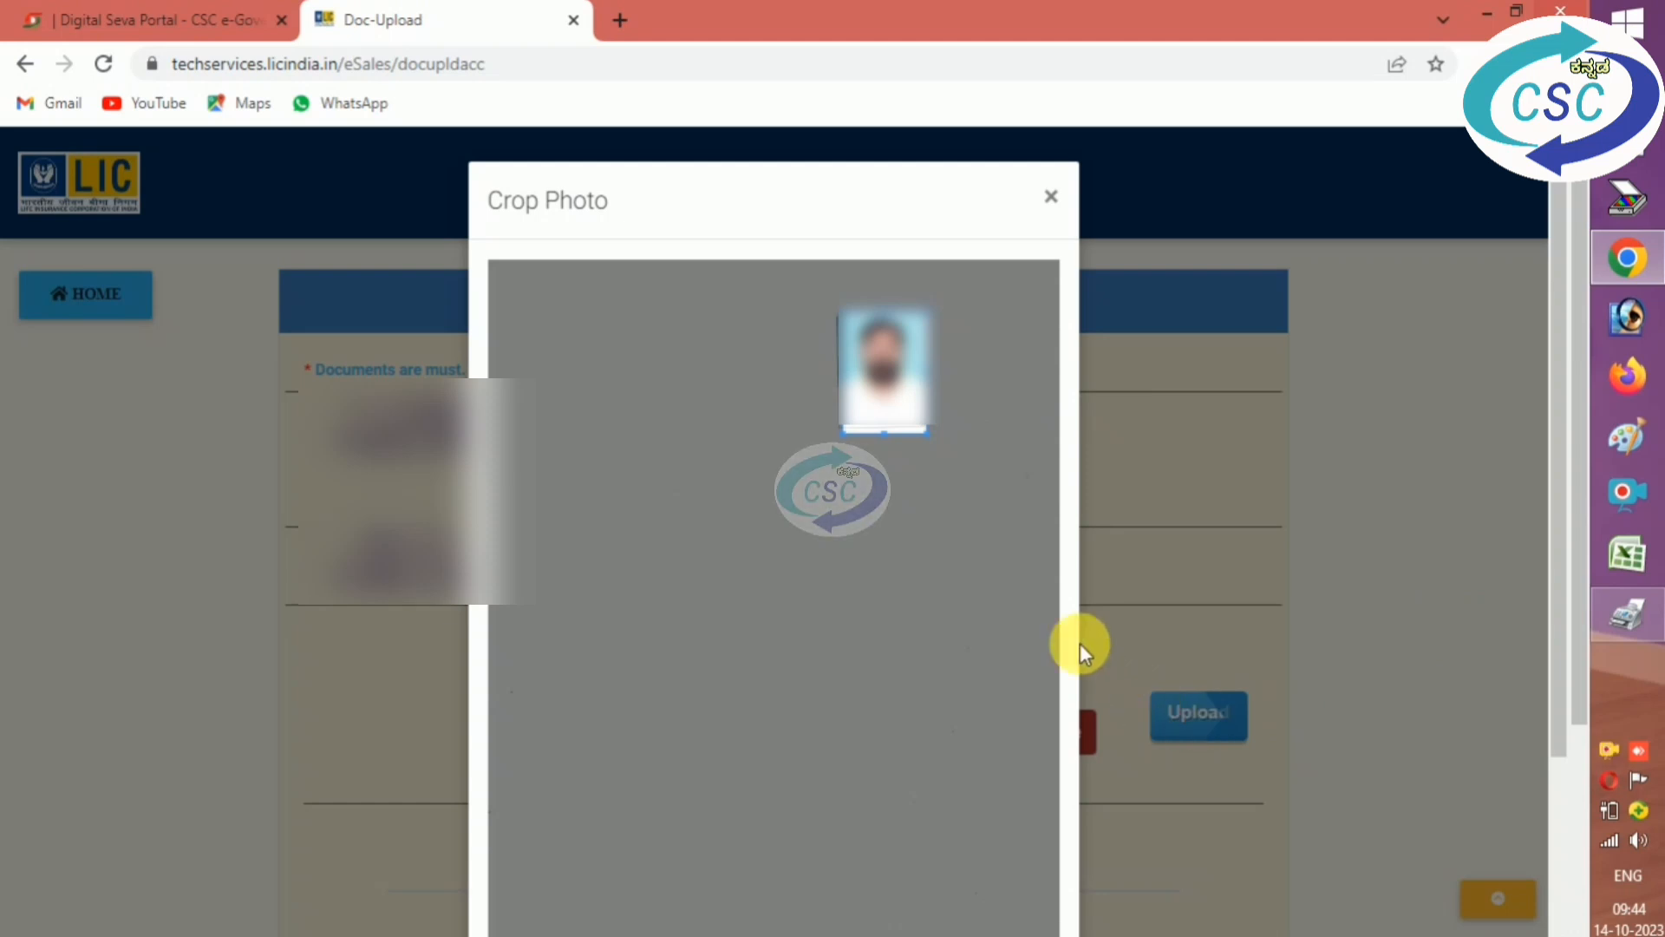
right_click(1609, 754)
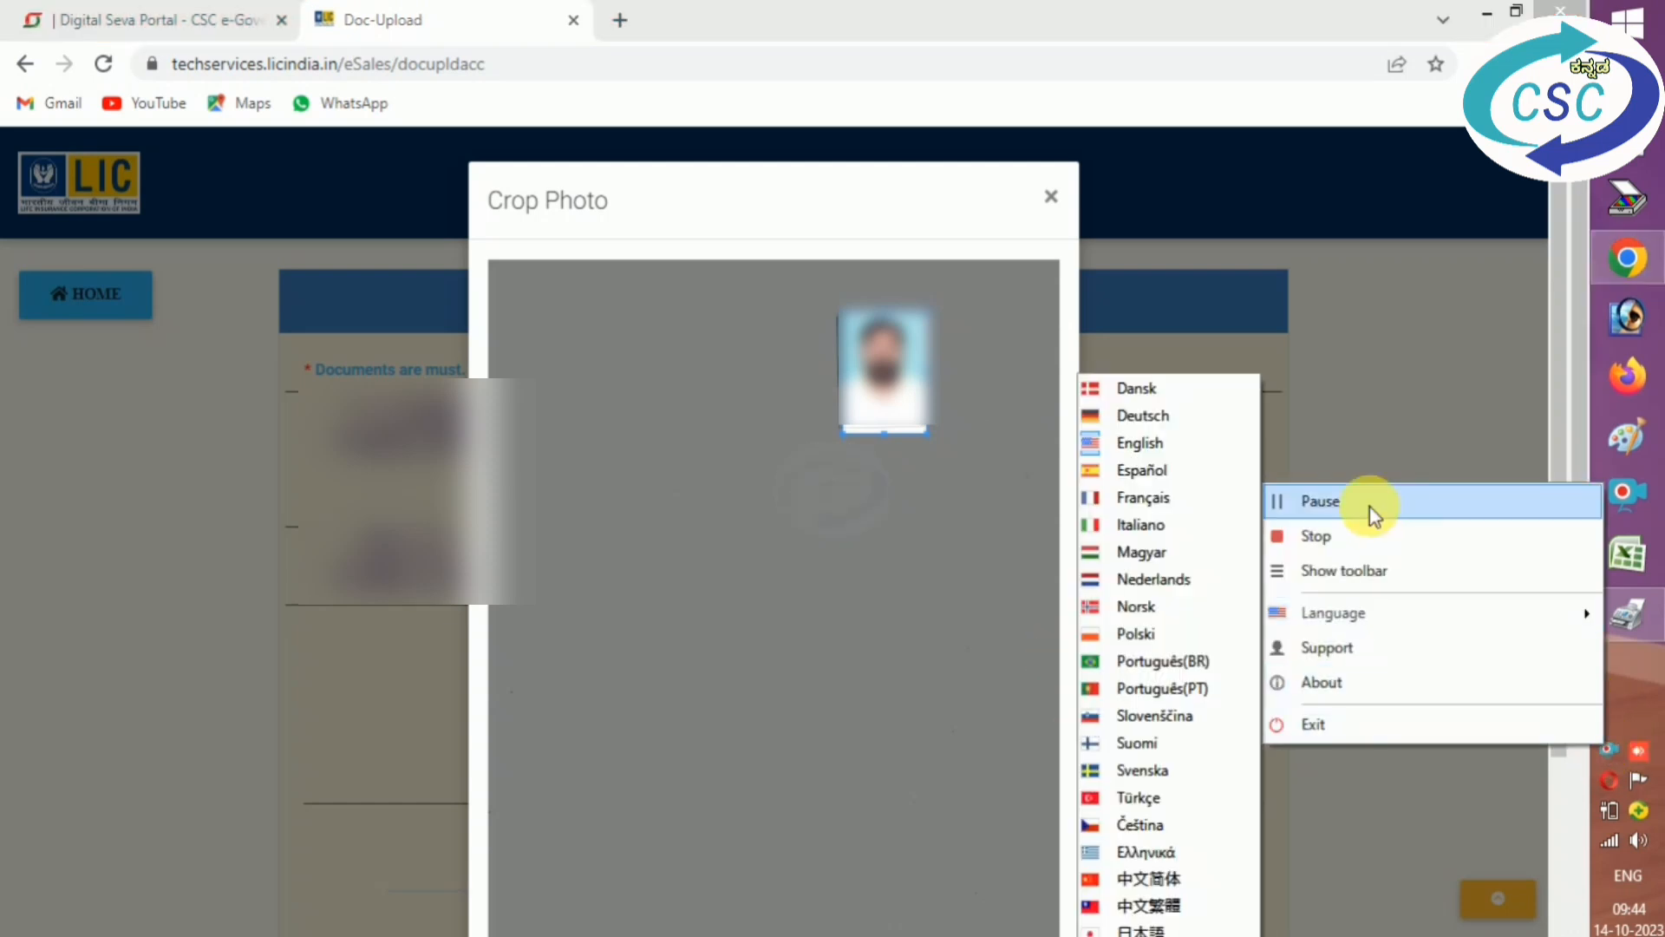
left_click(1369, 510)
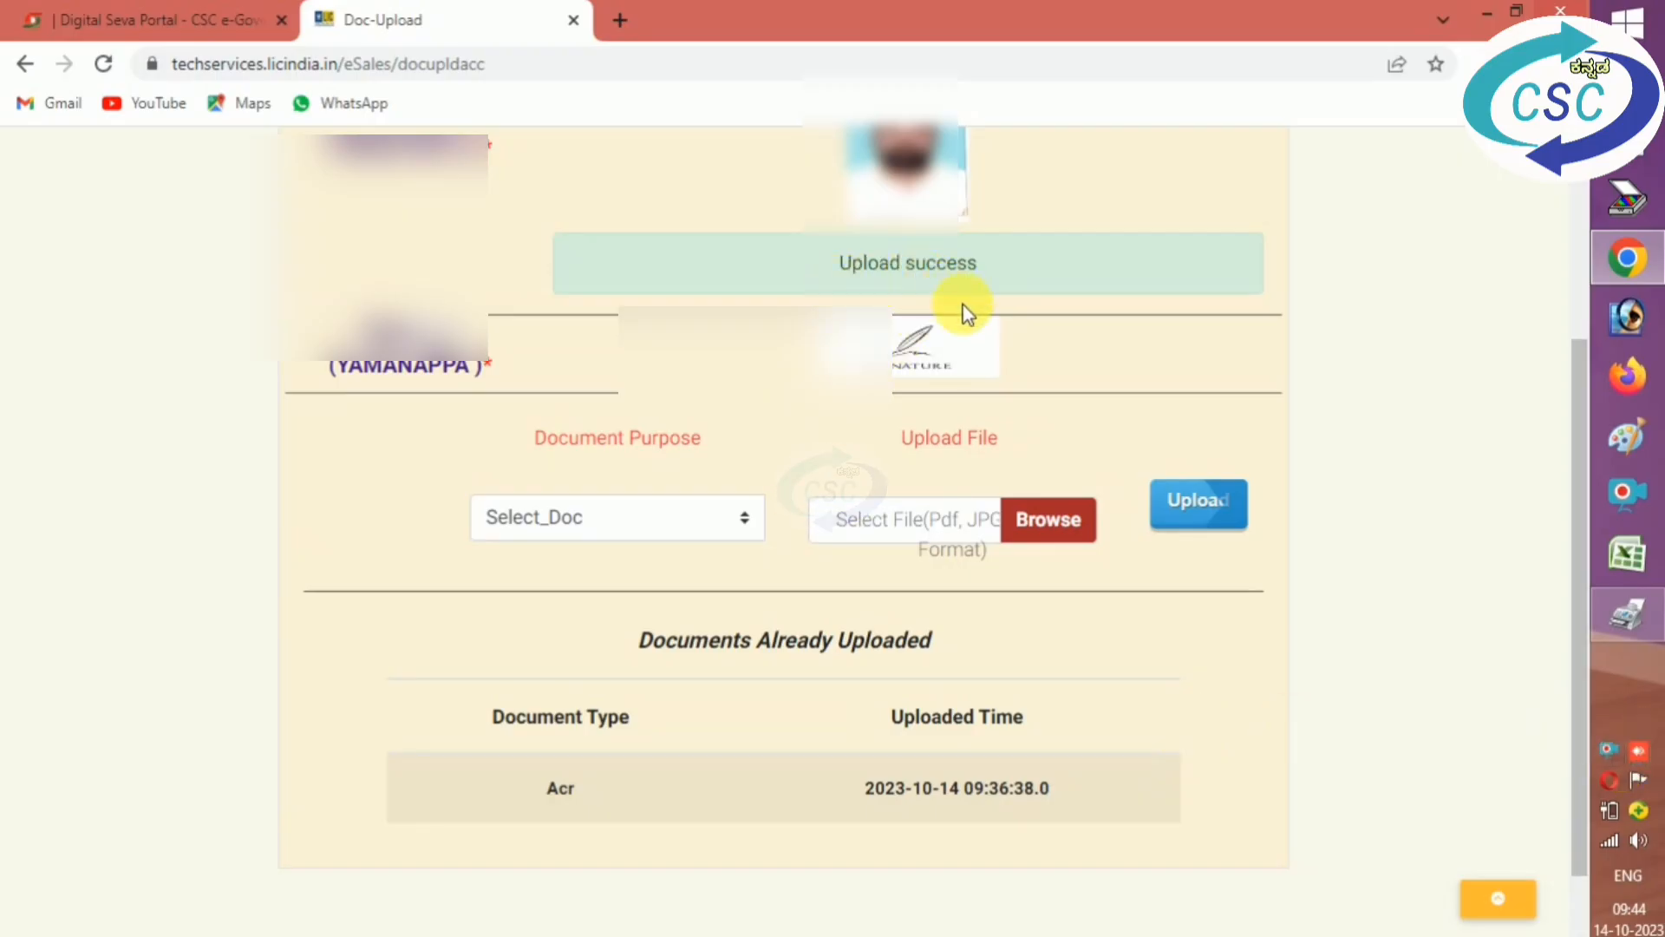
Choose s2.jpeg as the customer's signature, crop it tightly around the signature and upload it.
scroll(946, 319, "down", 1)
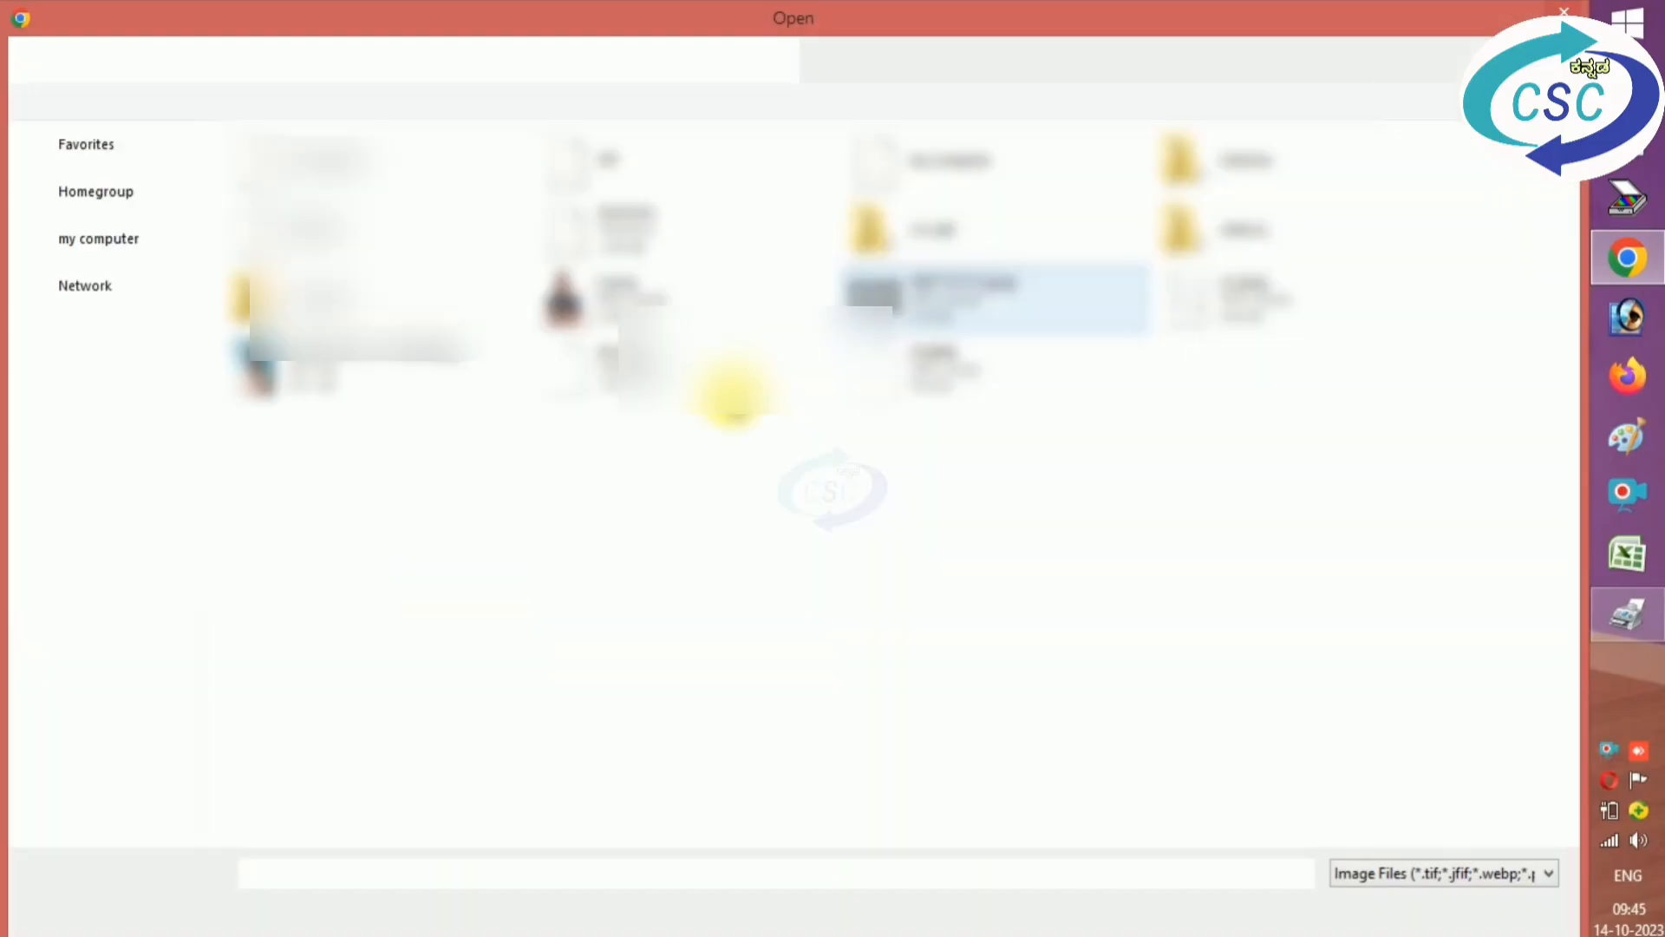
left_click(954, 363)
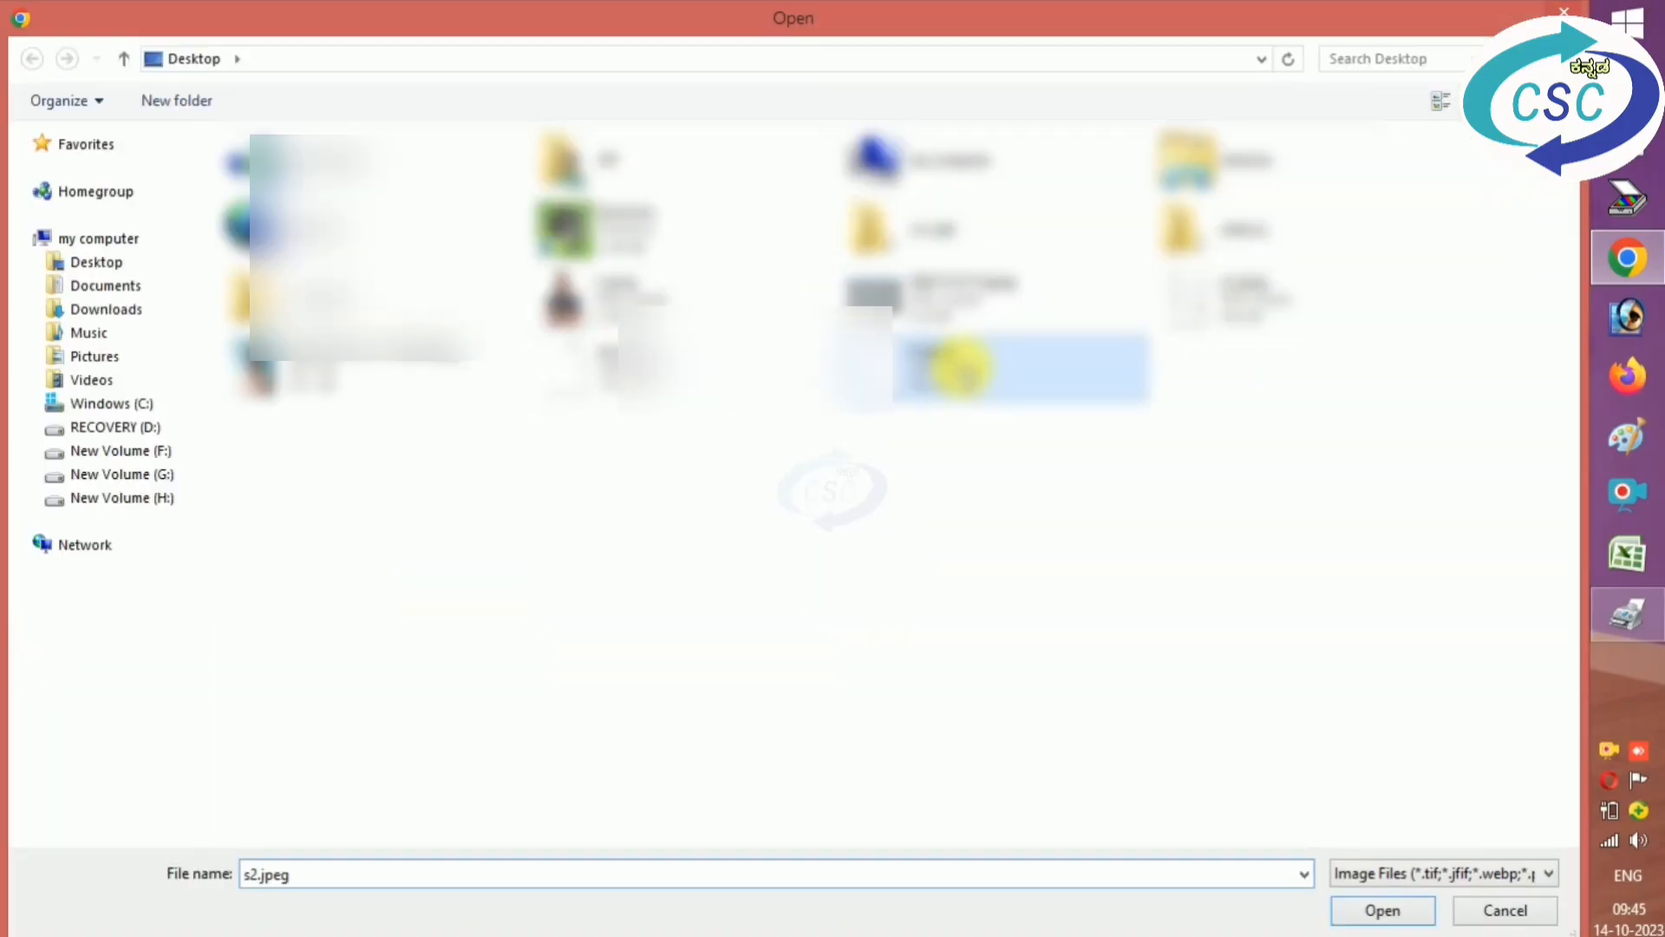
left_click(1388, 911)
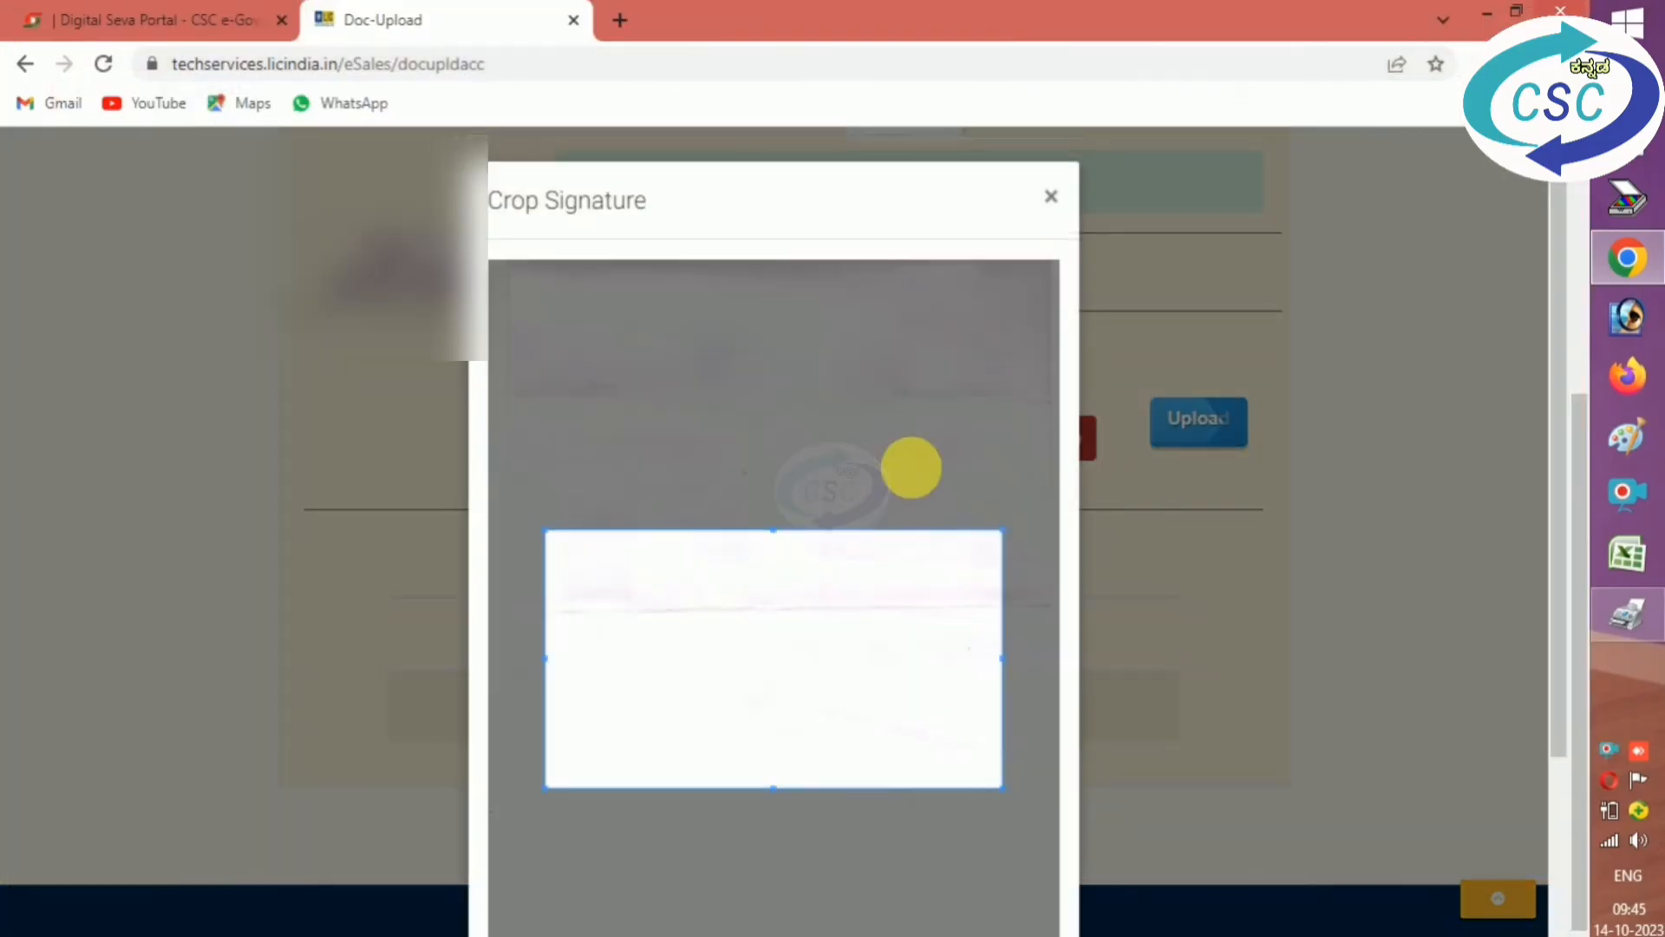
left_click_drag(908, 677, 893, 431)
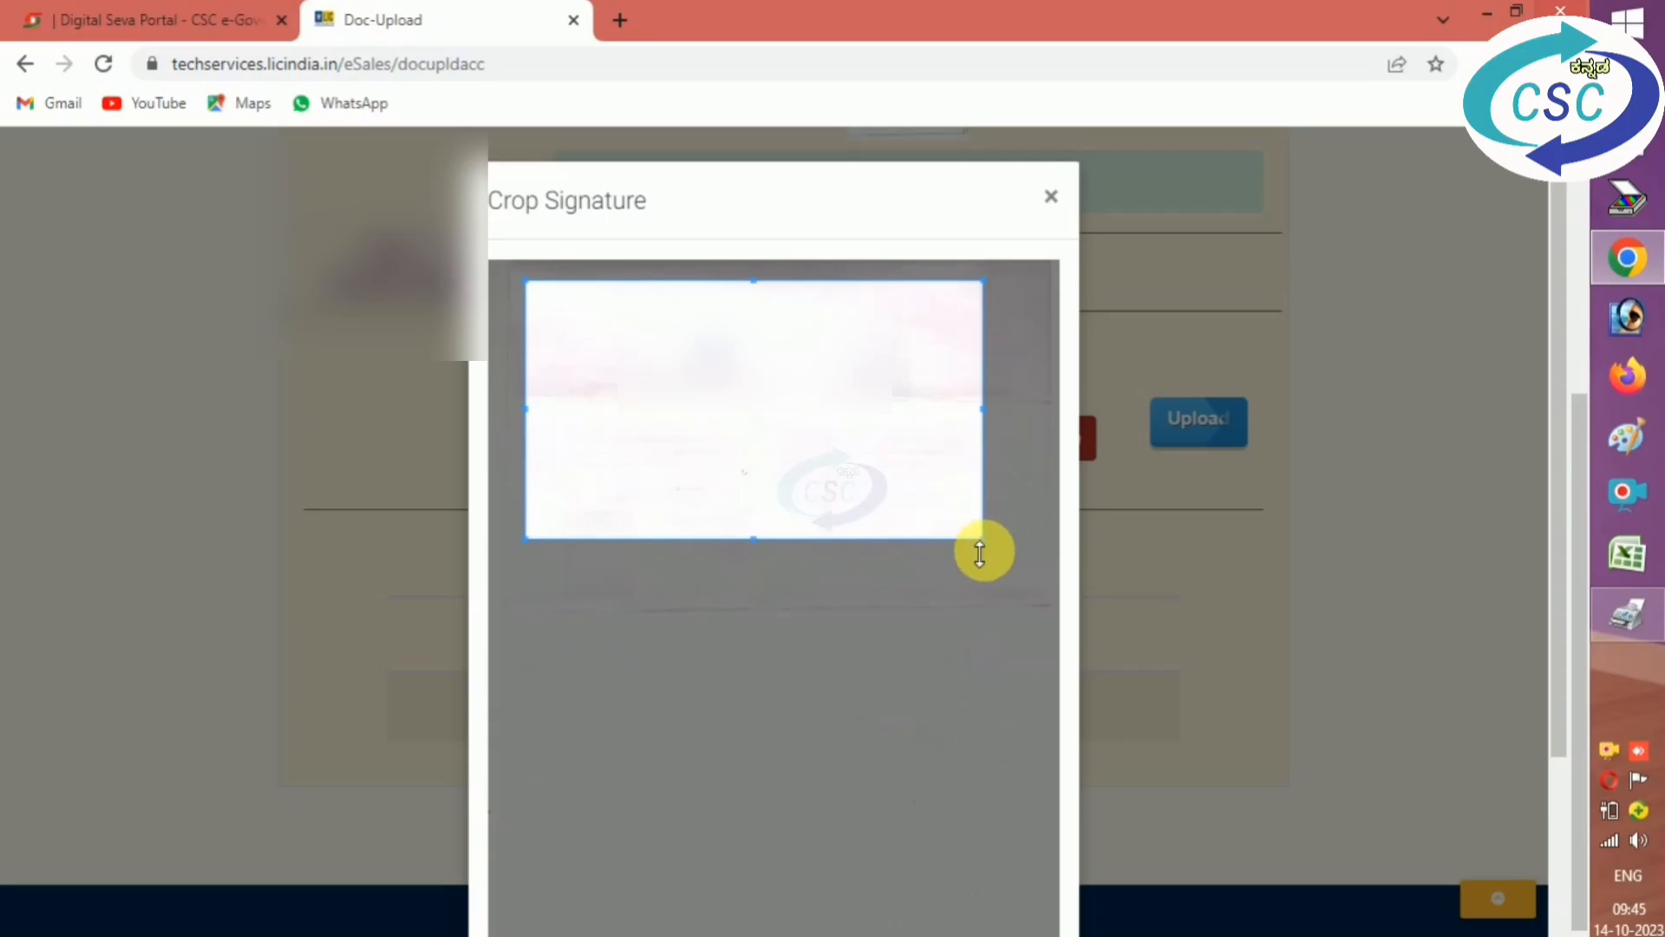
left_click_drag(992, 547, 697, 350)
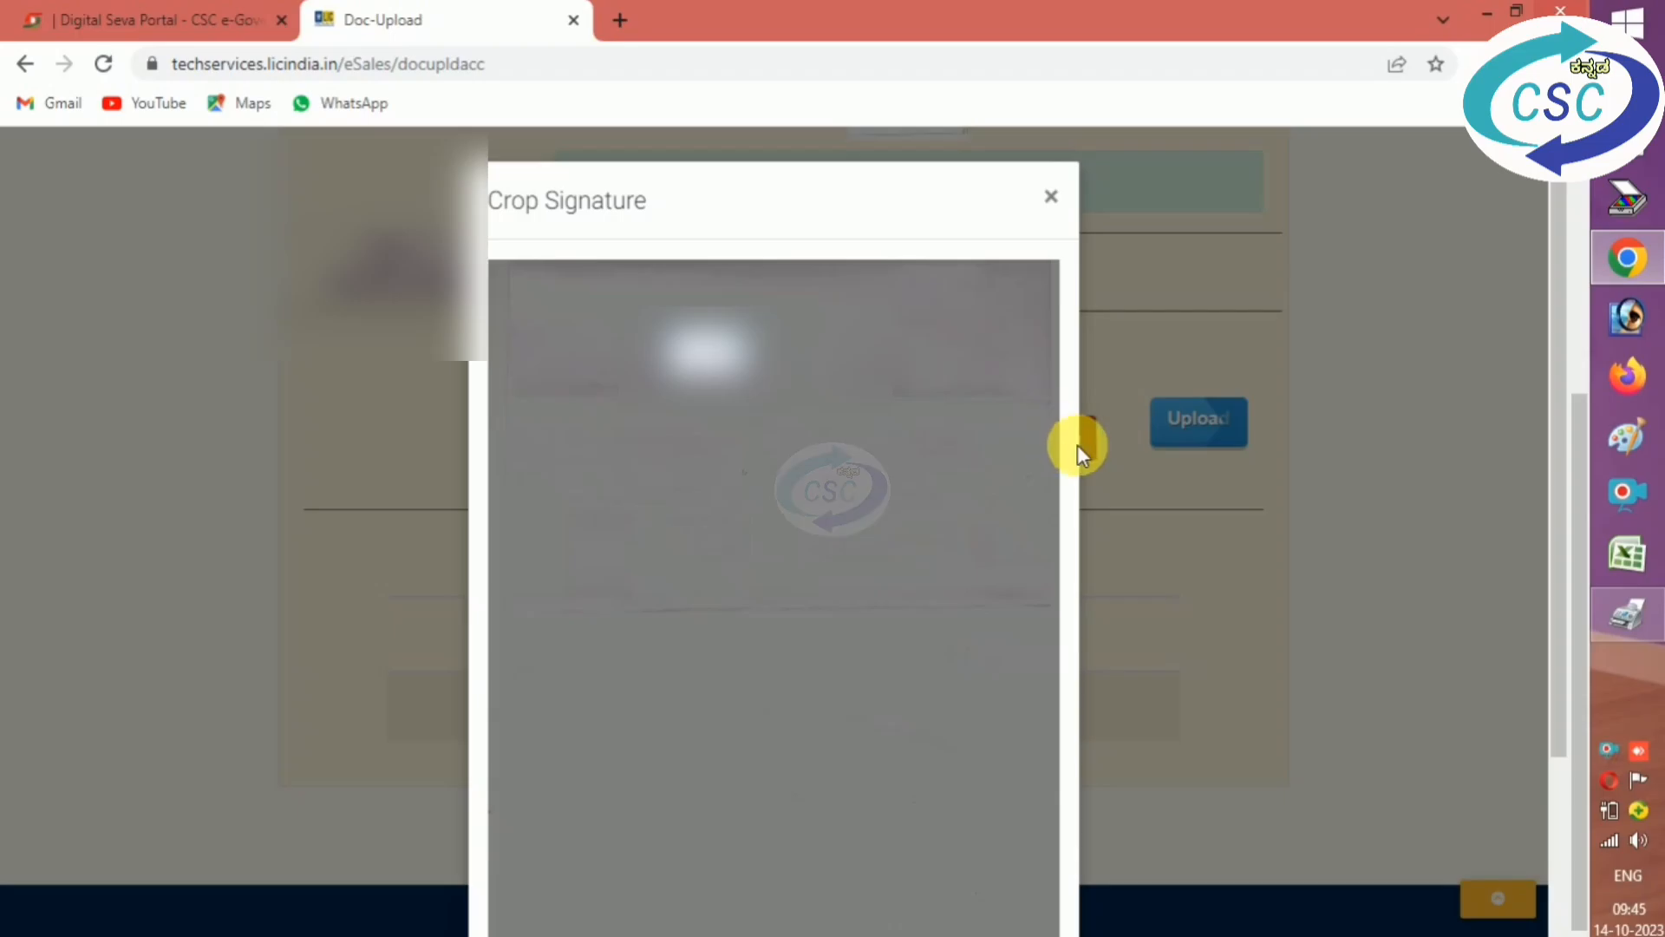
scroll(1068, 450, "down", 3)
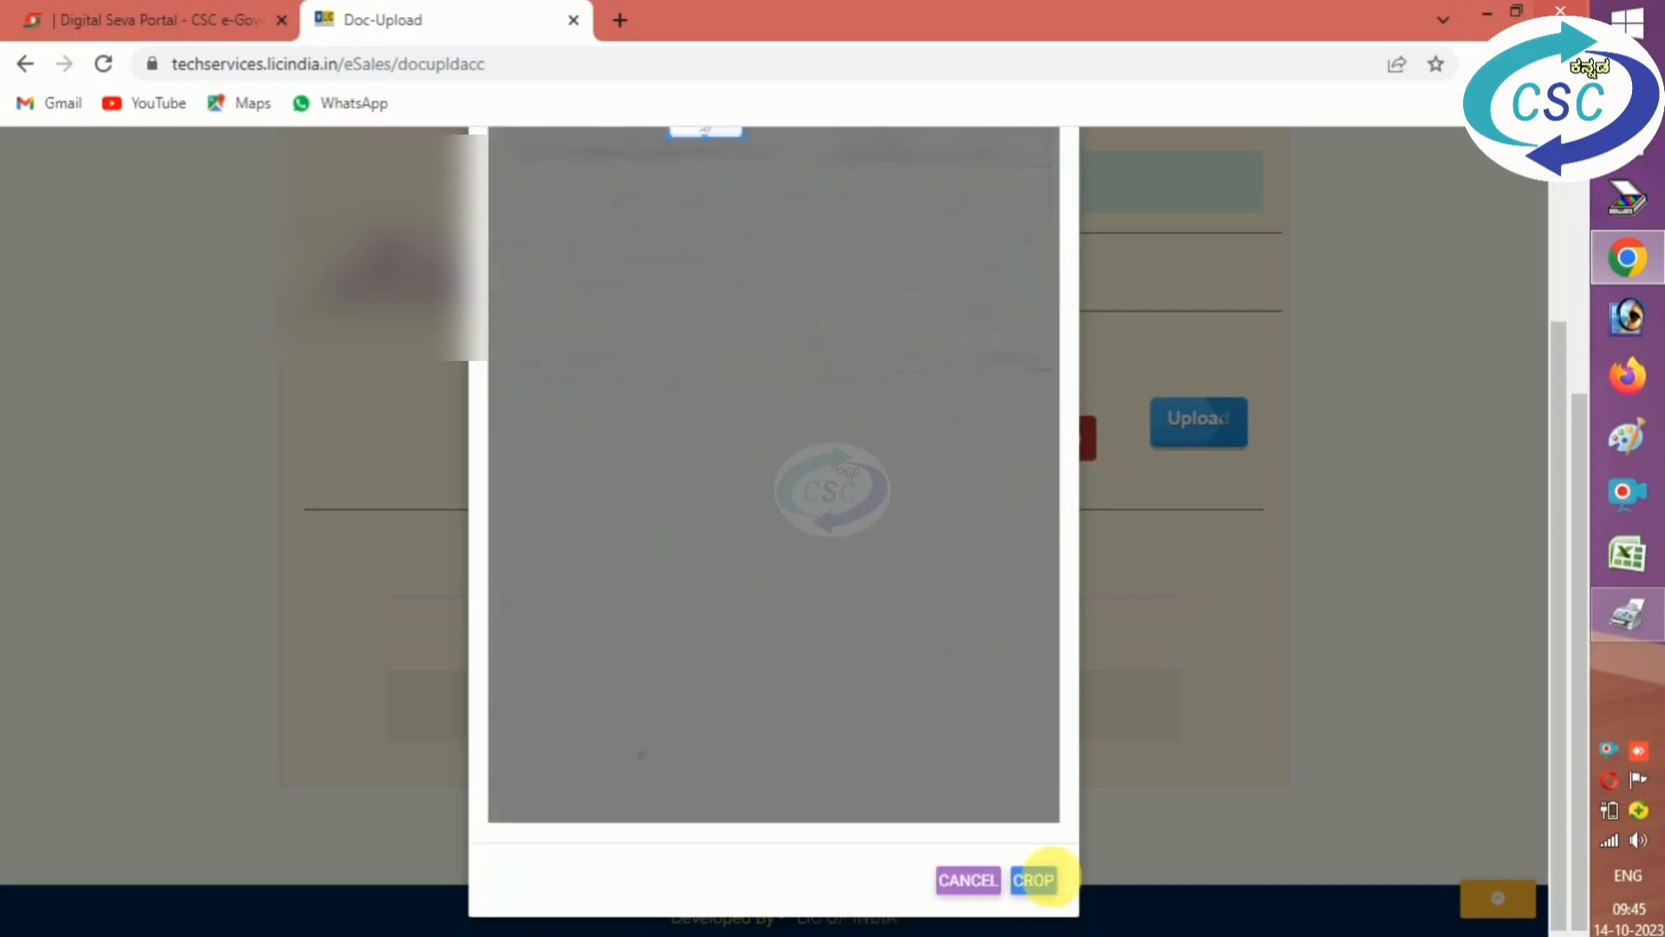
left_click(1052, 878)
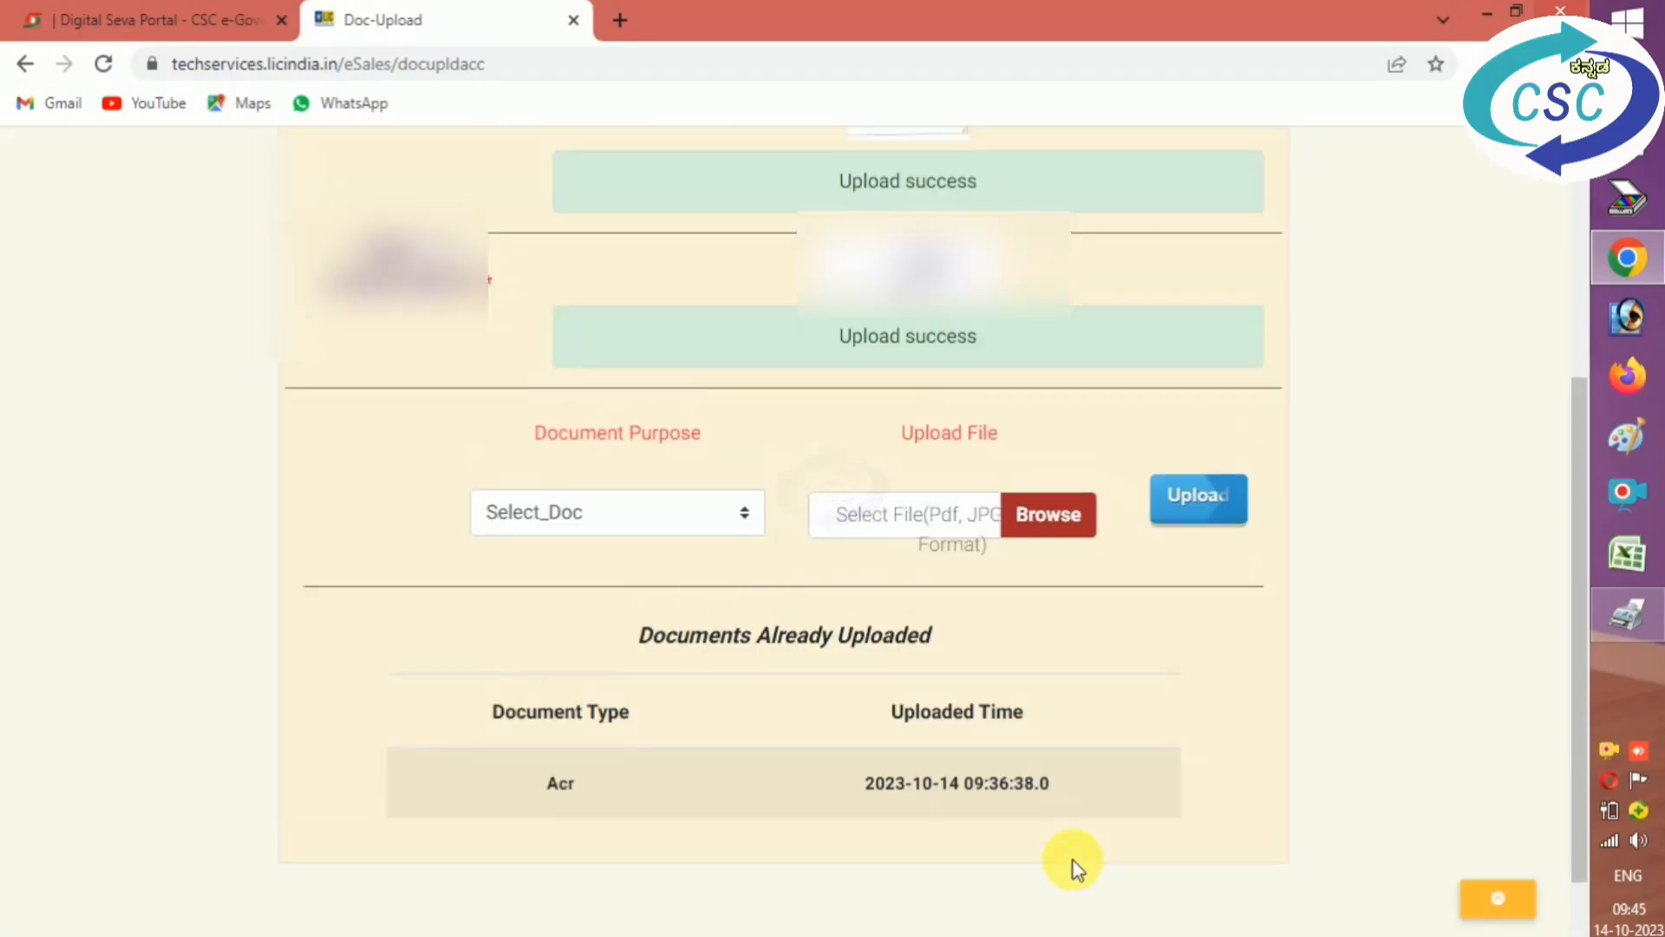
Set the document purpose to Address proof, choose a1.jpeg from the desktop and upload it.
left_click(584, 517)
left_click(570, 575)
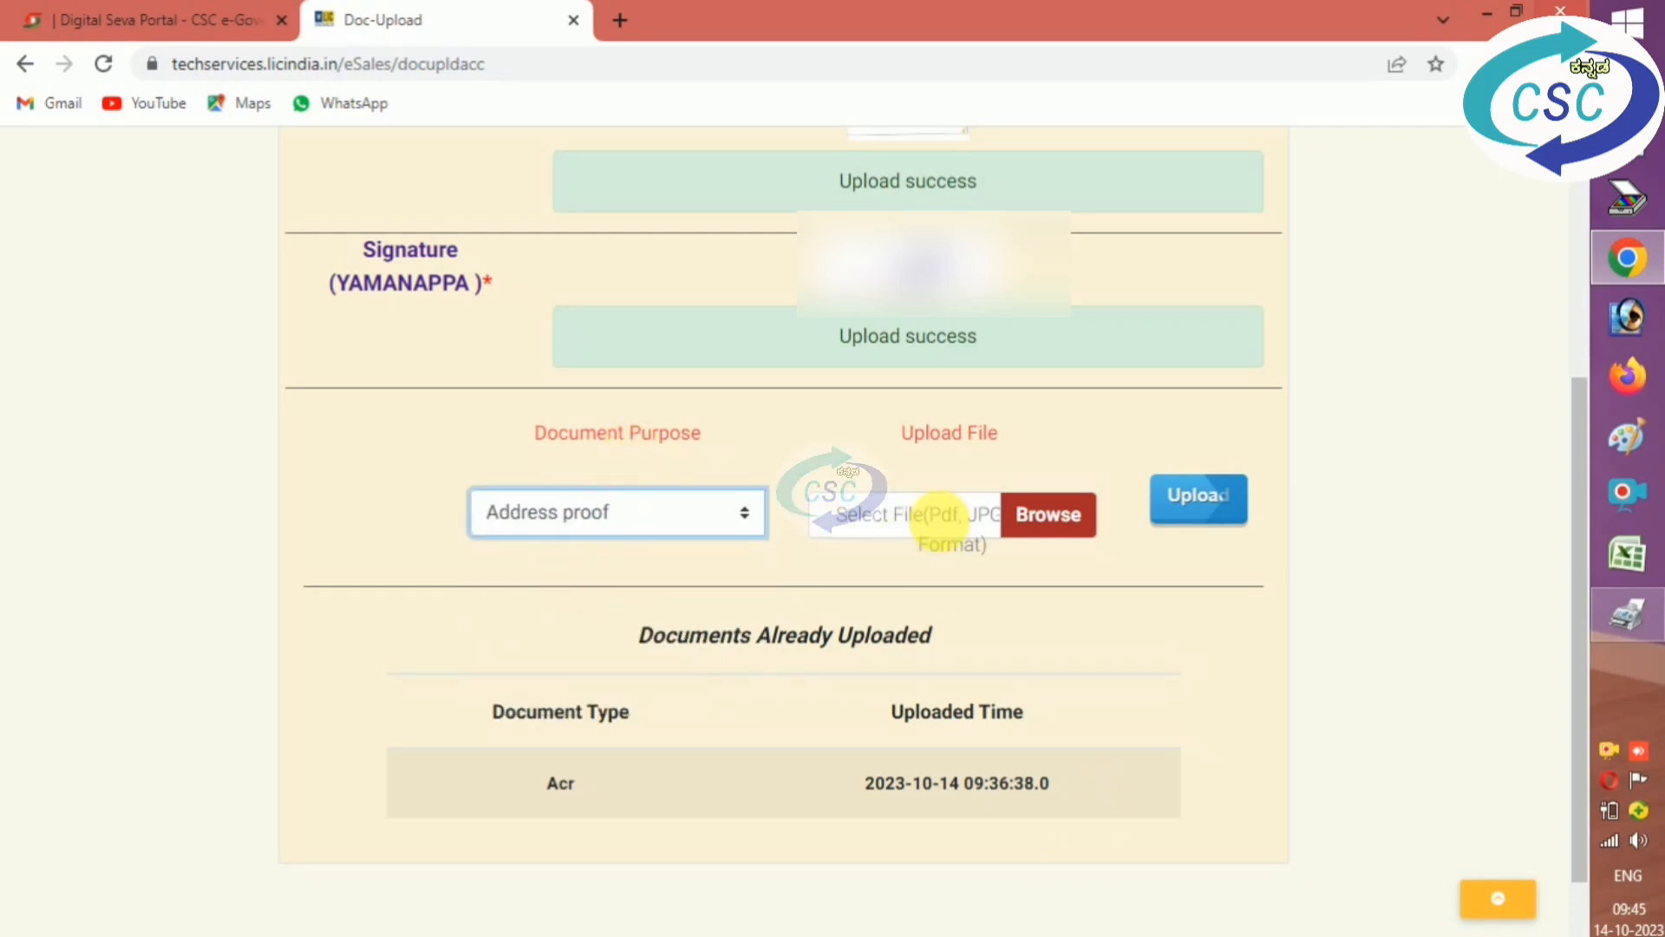
left_click(1049, 531)
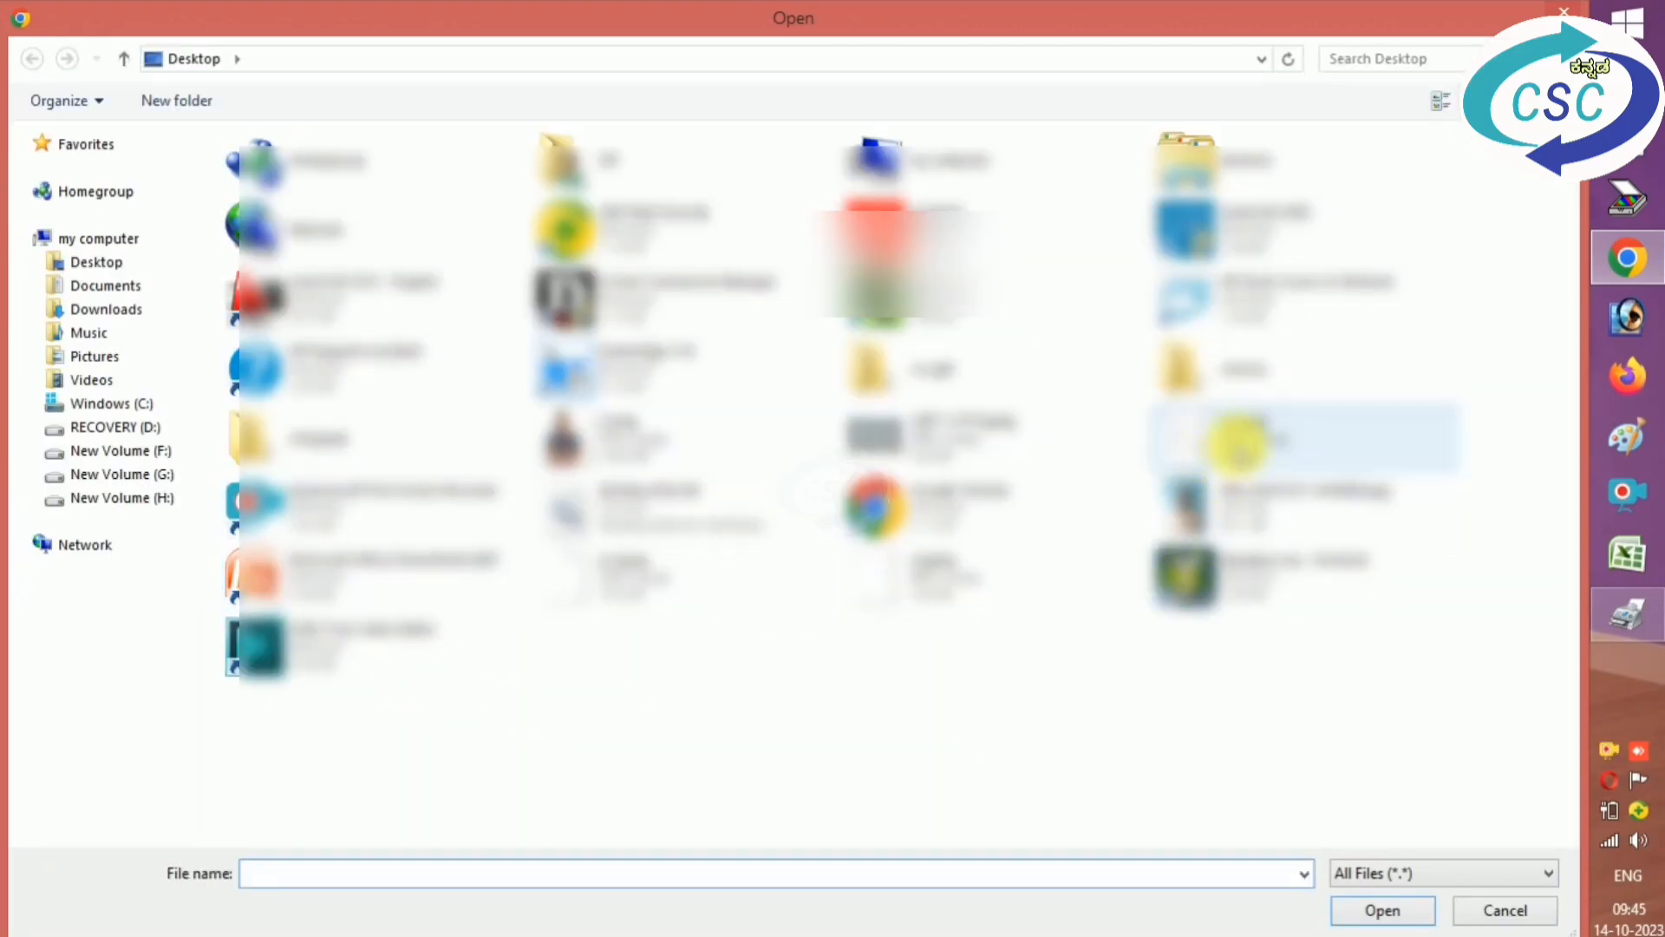
left_click(1238, 446)
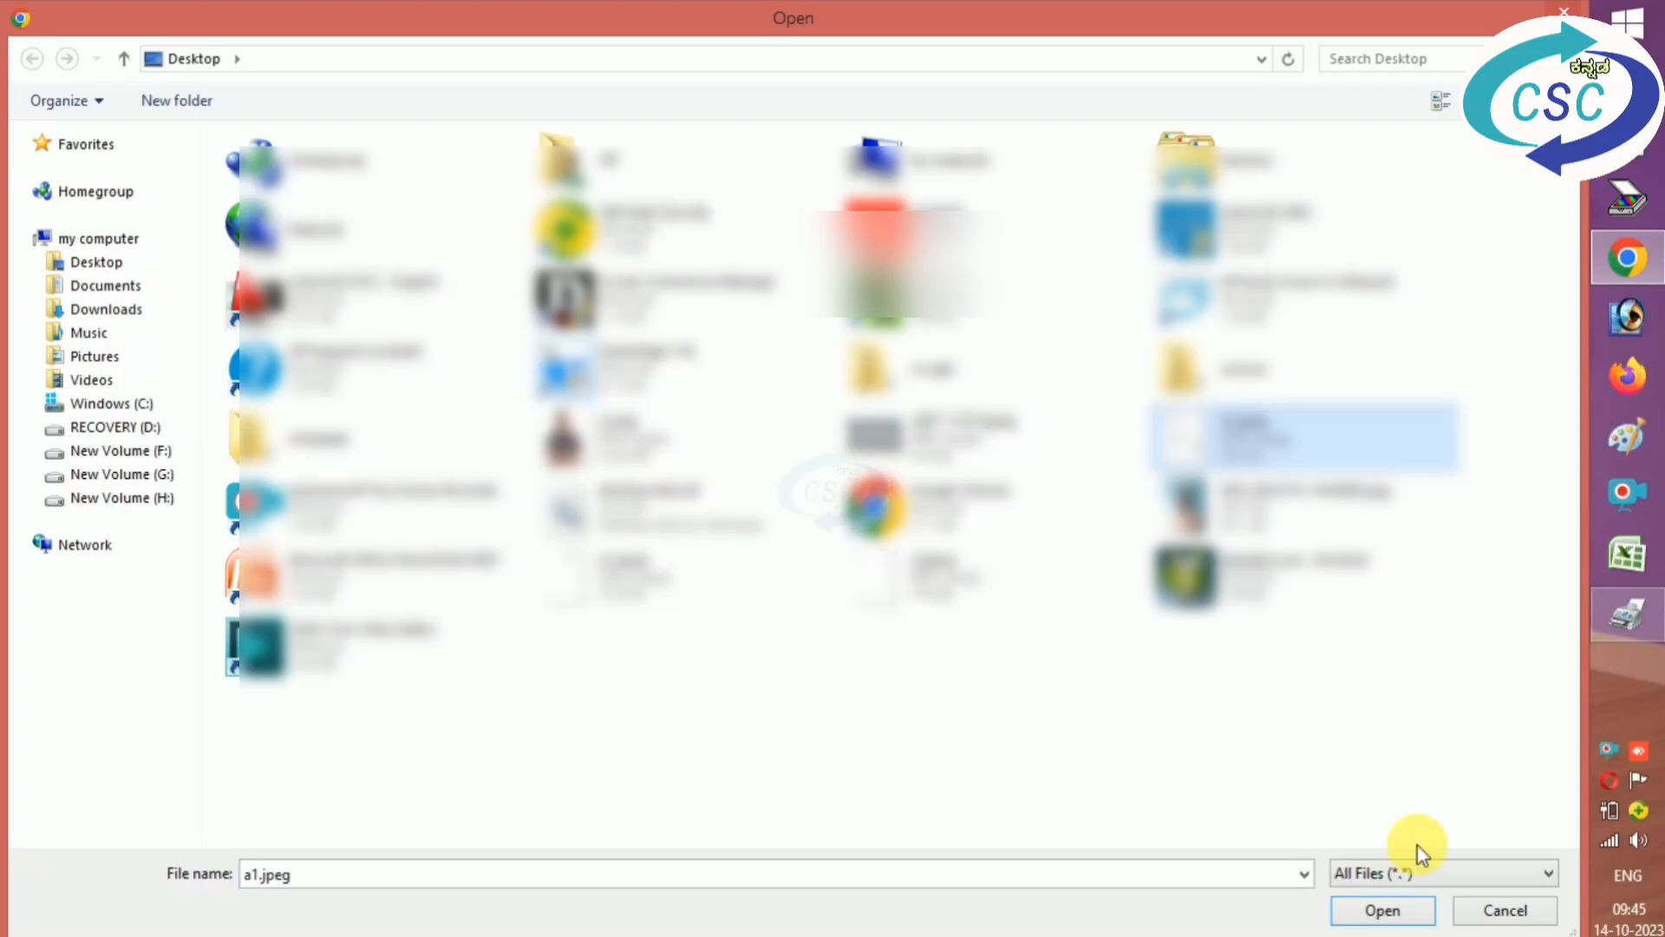
left_click(1383, 910)
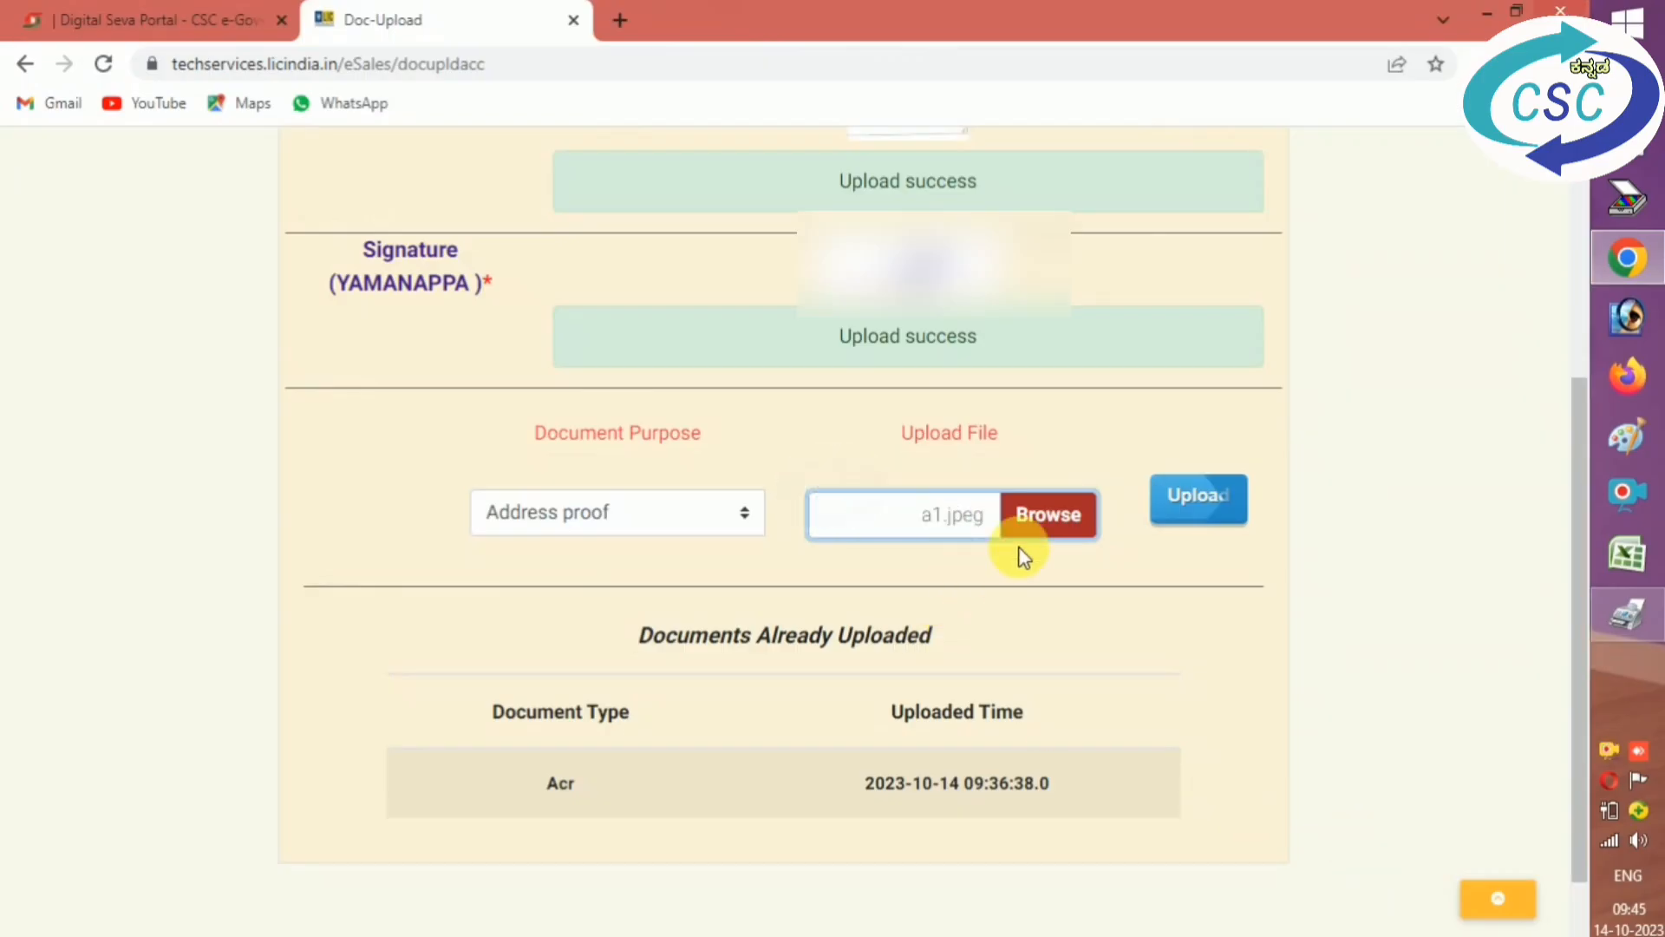
left_click(1236, 517)
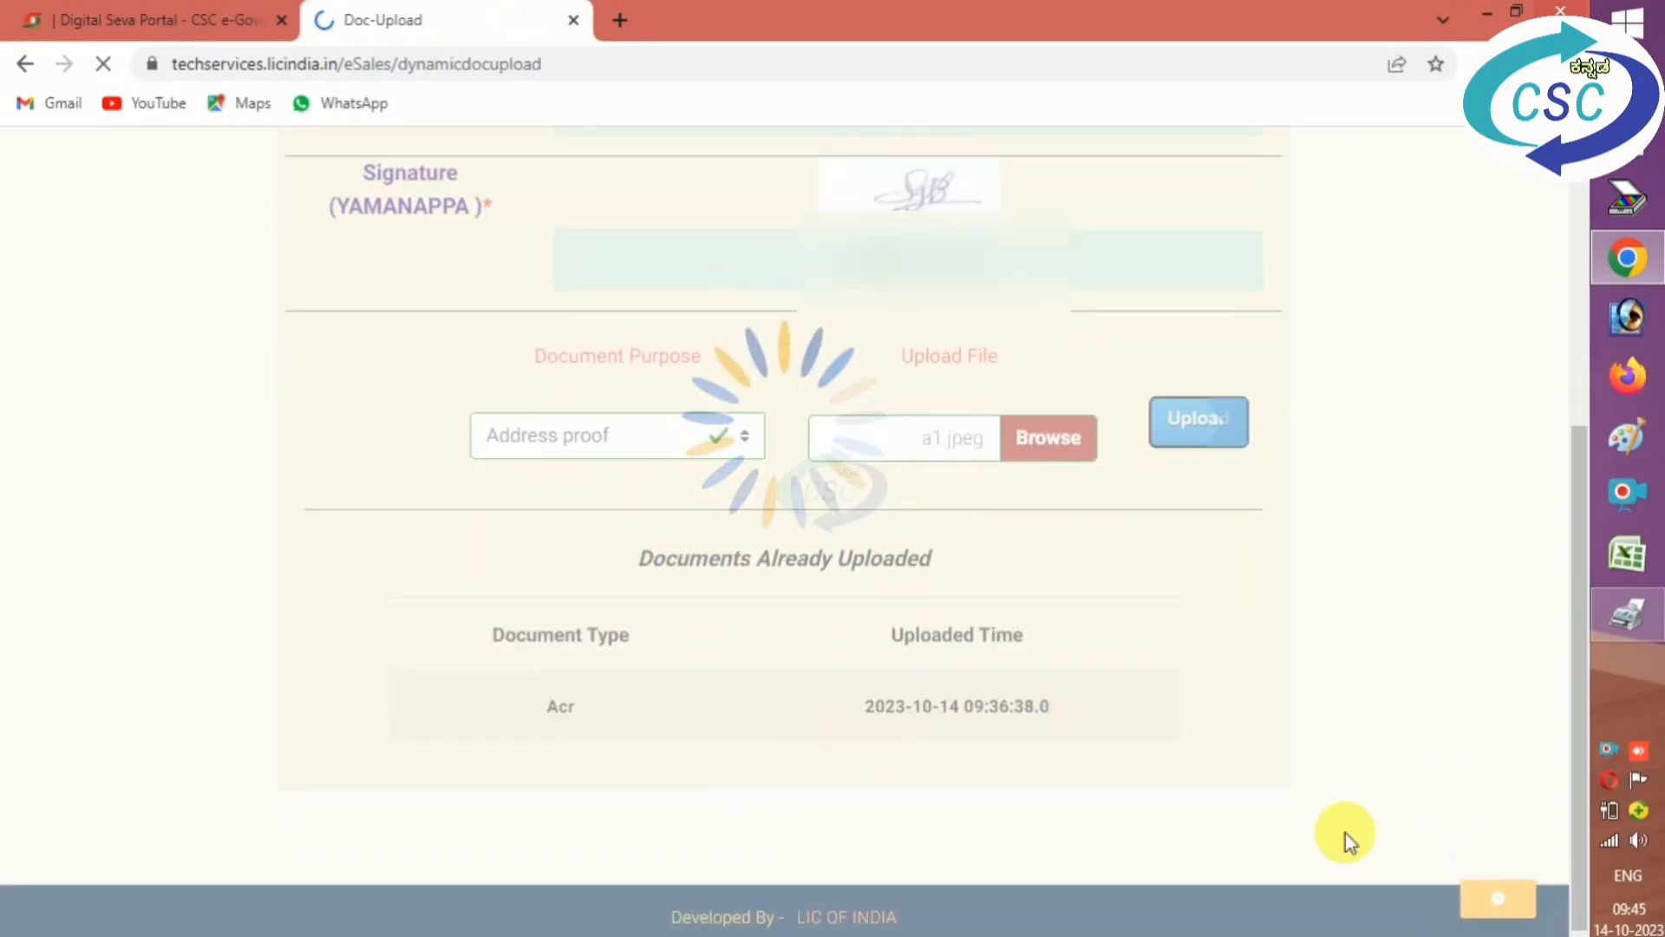
scroll(997, 807, "down", 5)
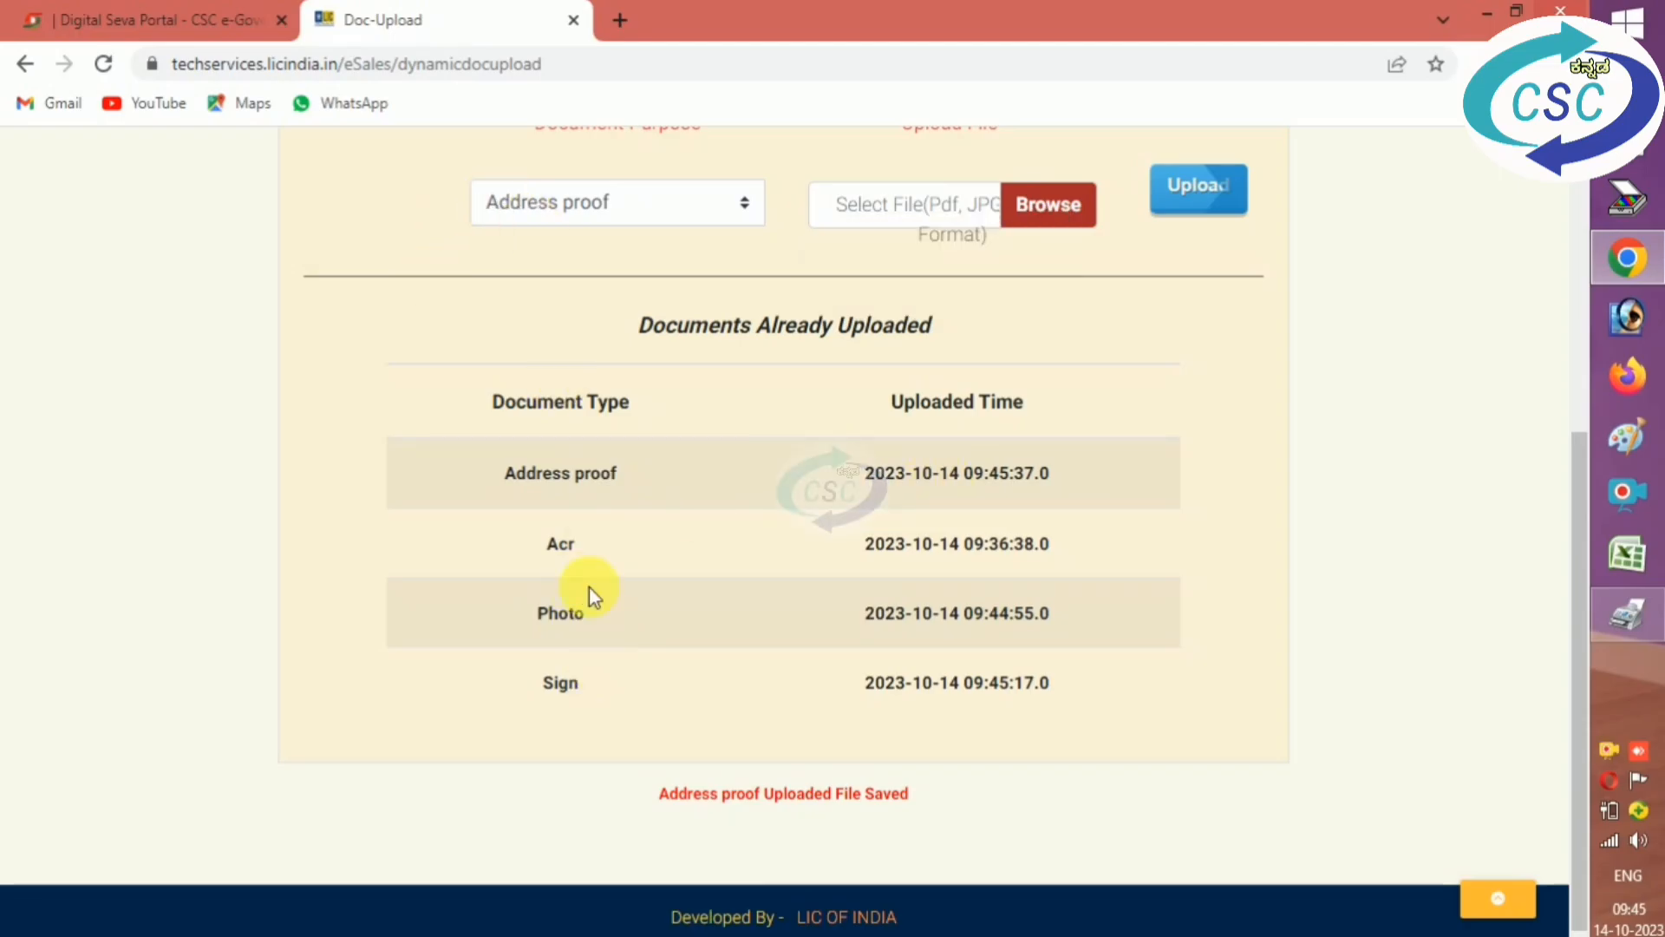
Change the document purpose to Age Proof and upload a1.jpeg from the desktop for it.
left_click(675, 210)
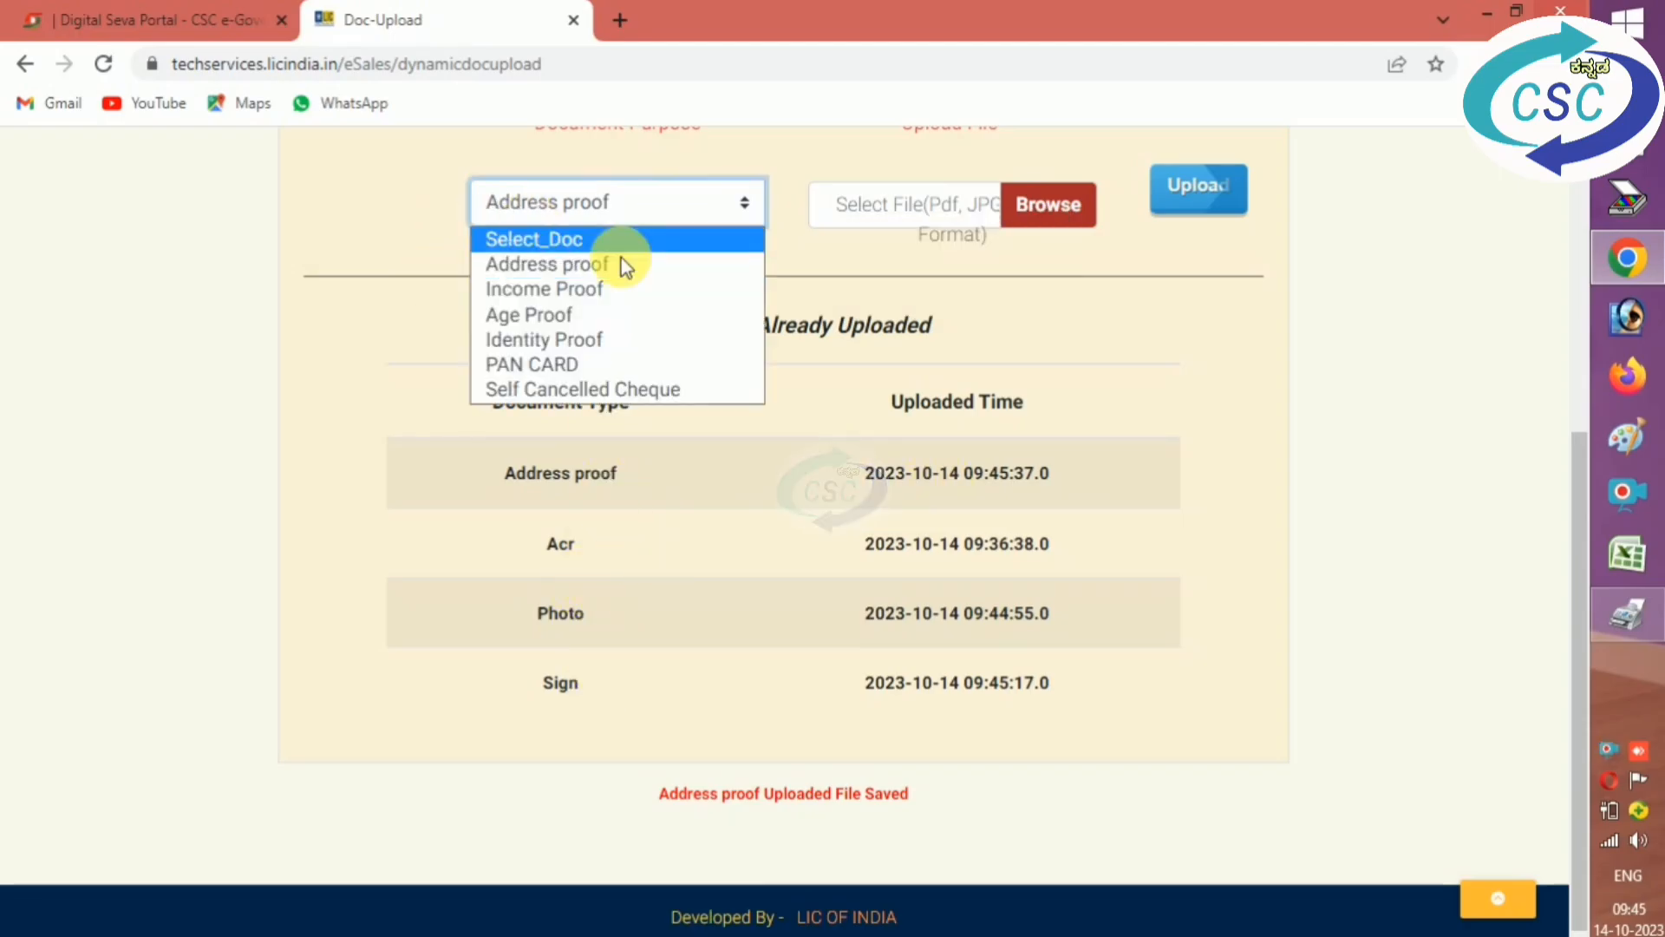
left_click(583, 314)
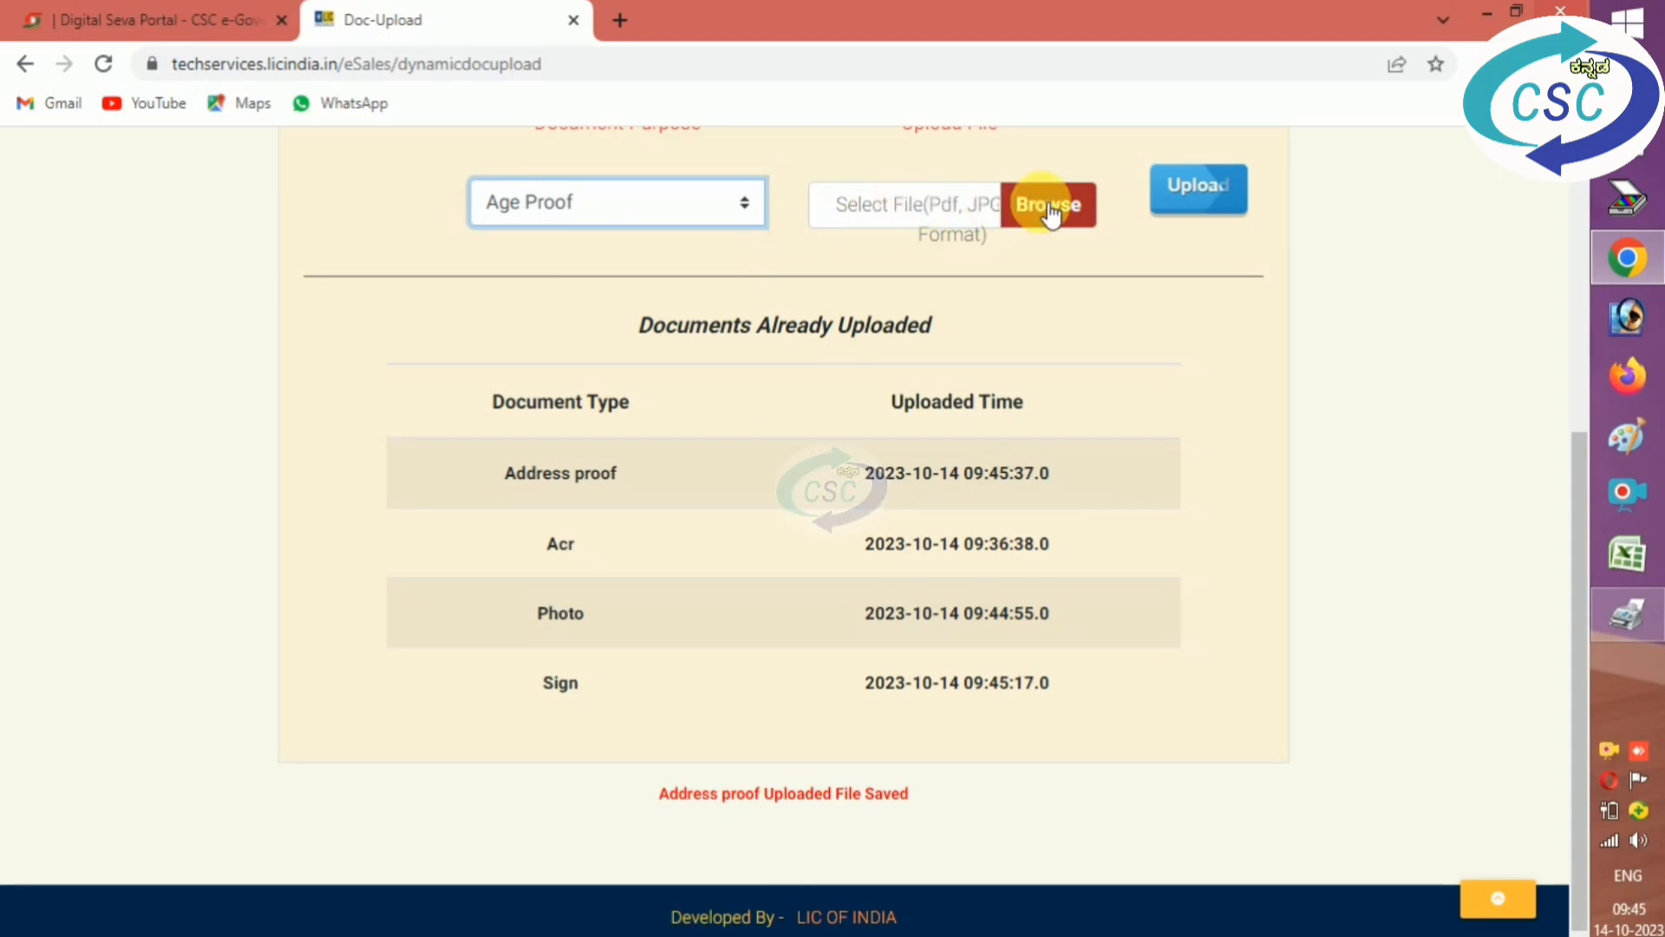
left_click(1011, 217)
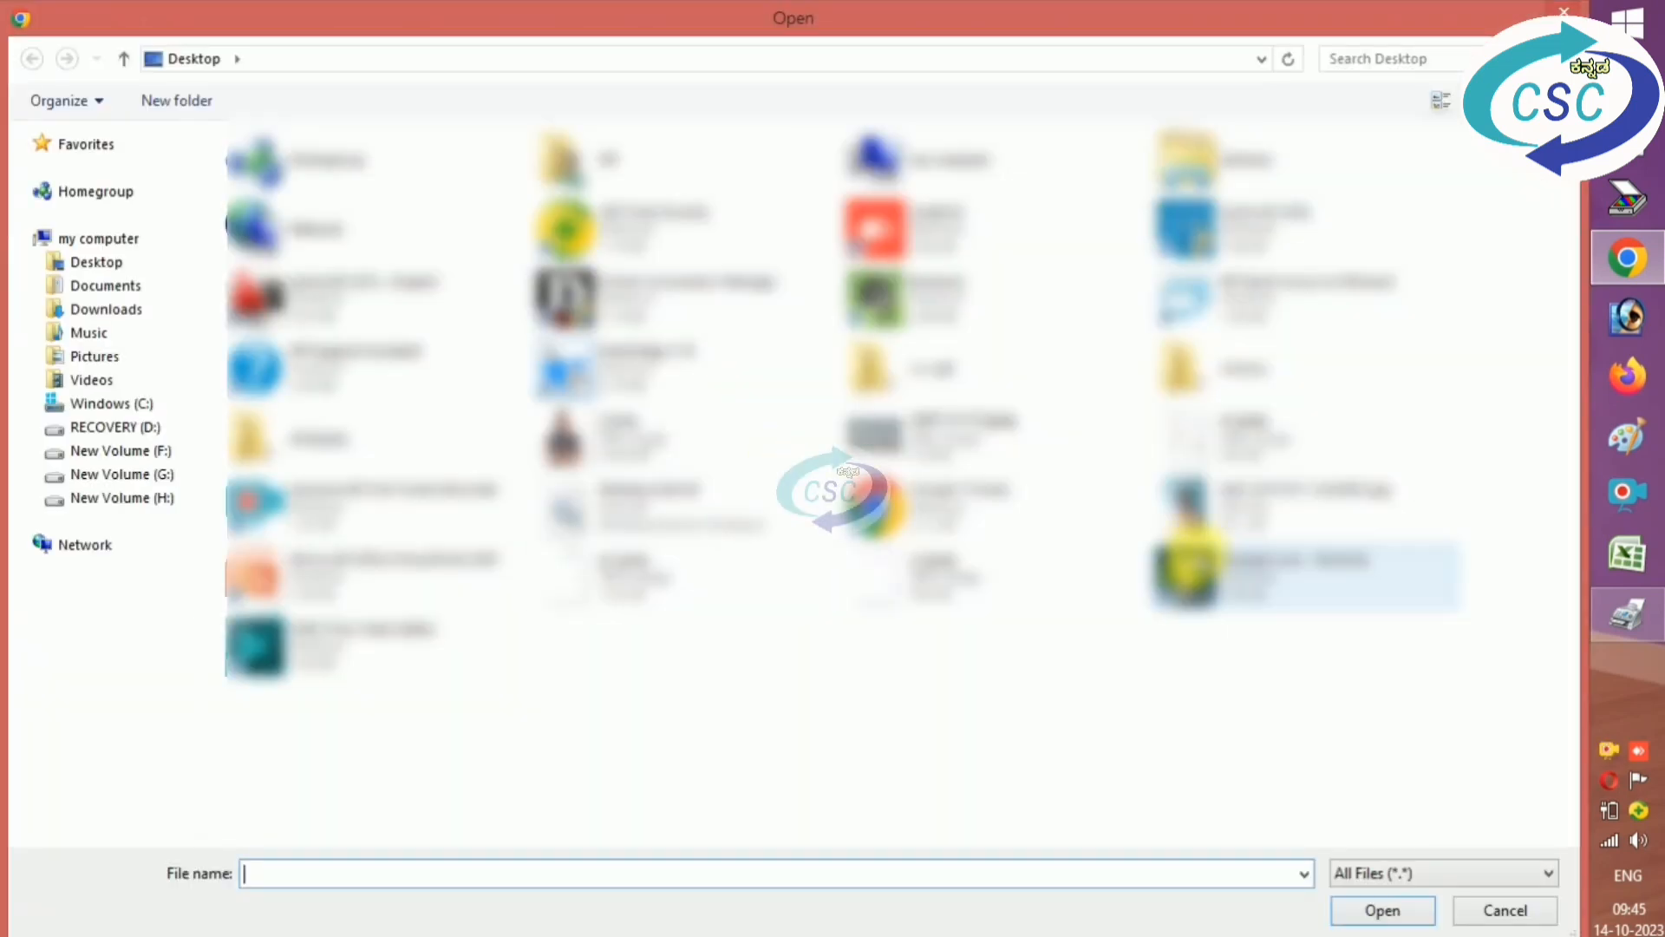
left_click(1244, 458)
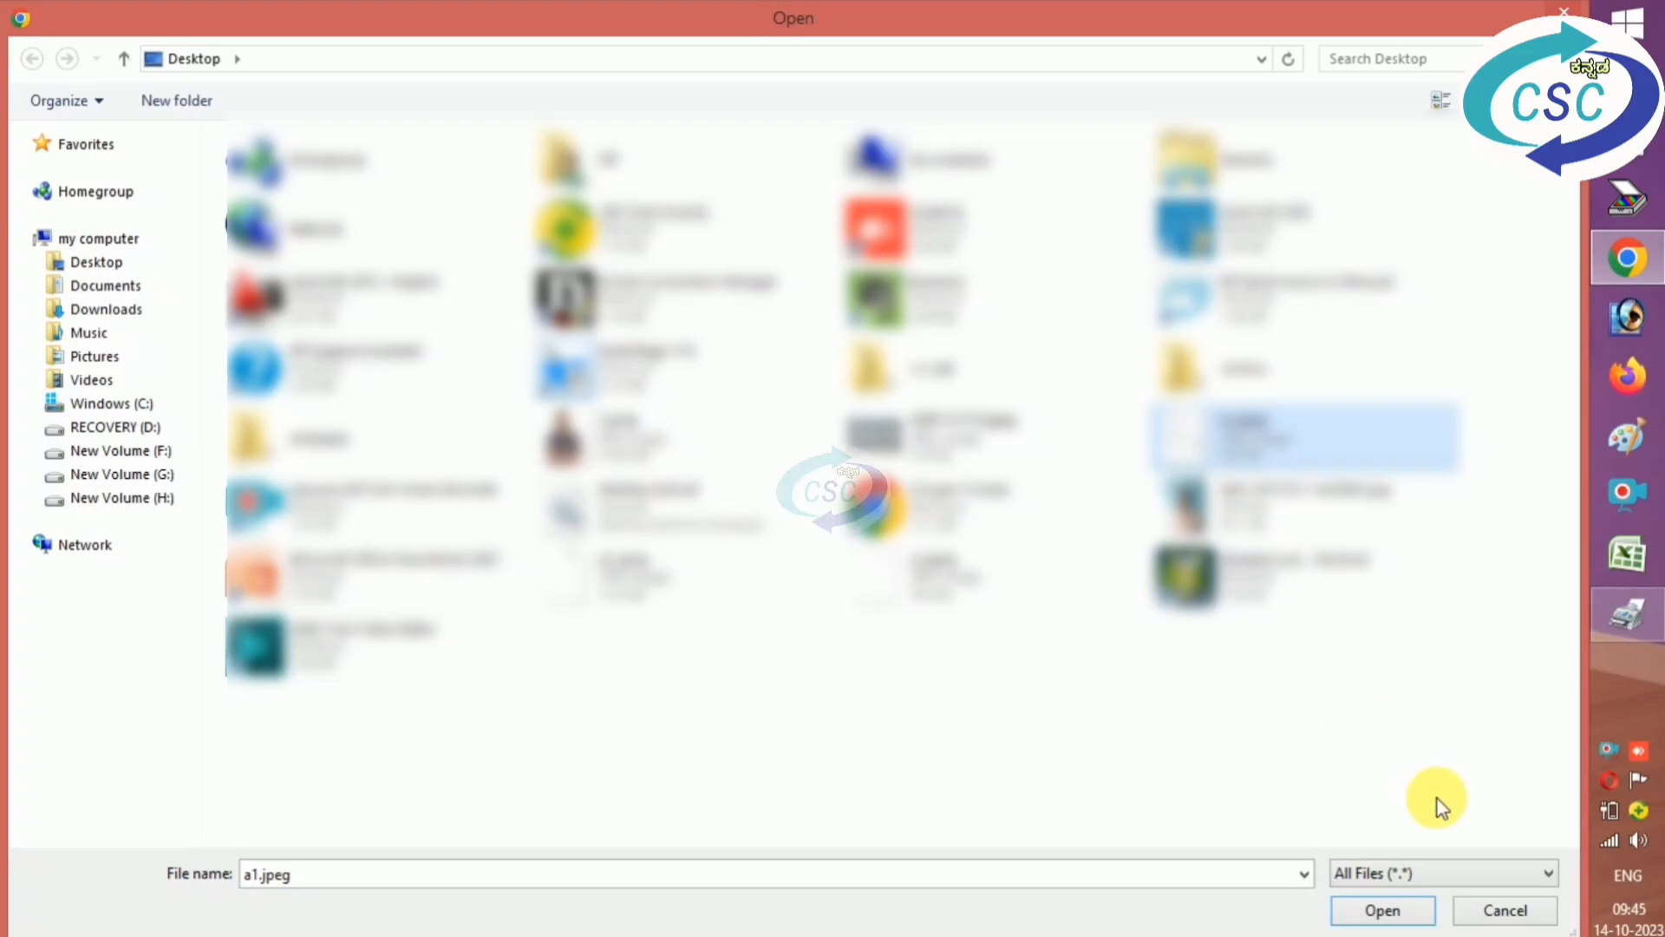
left_click(1373, 918)
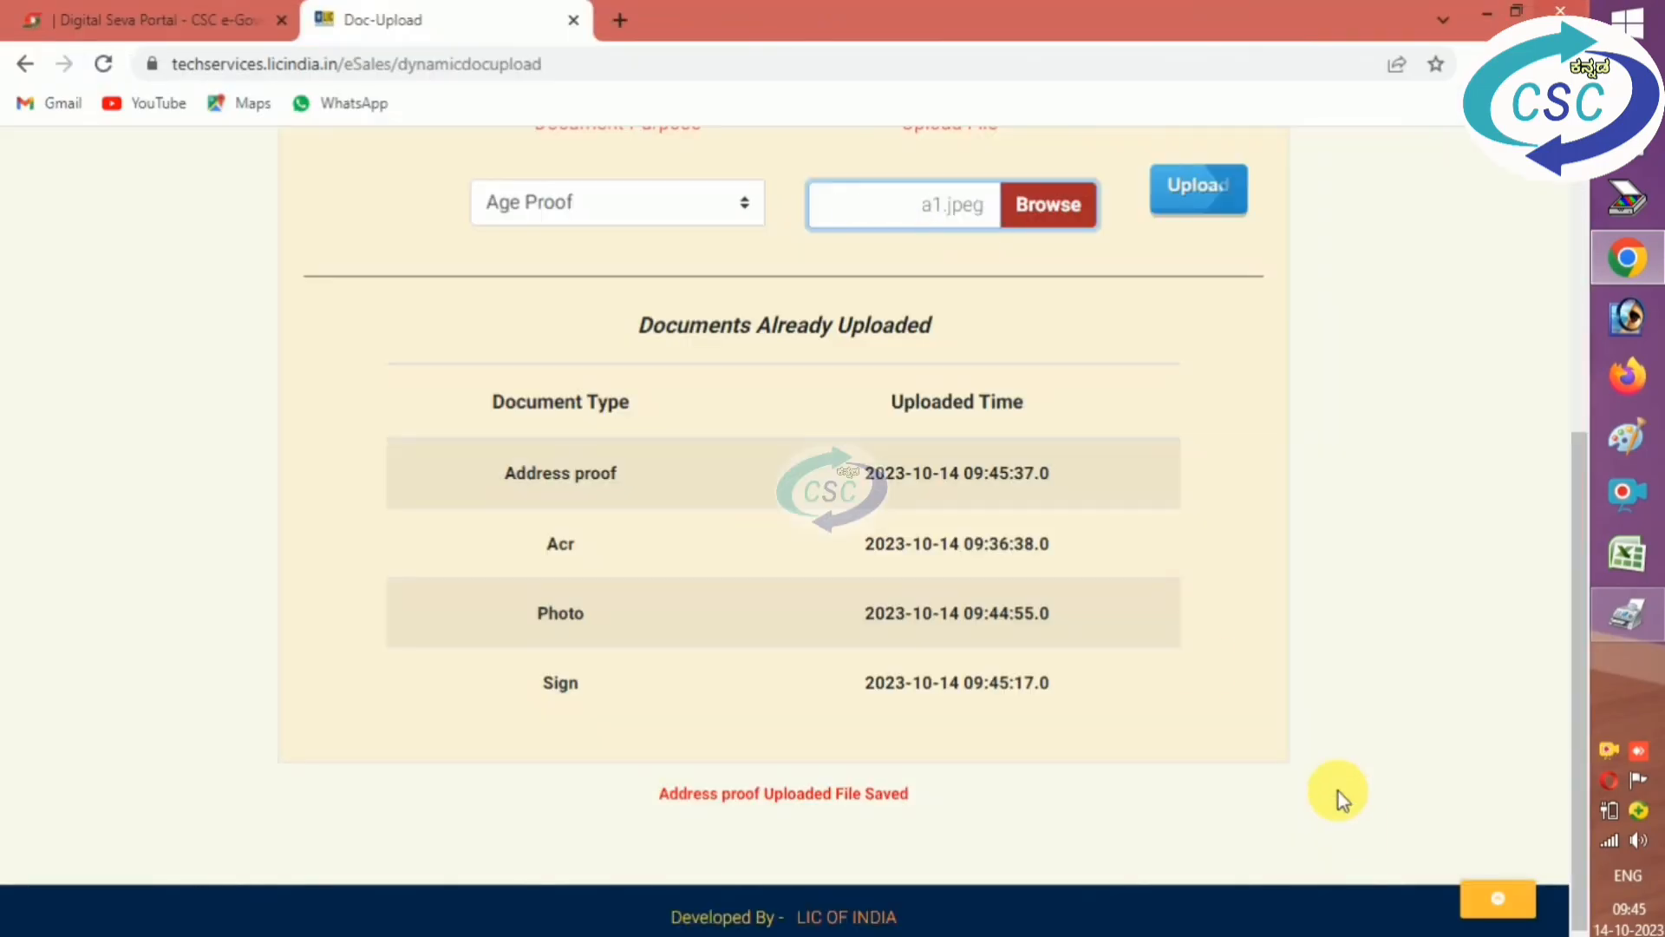
left_click(1201, 209)
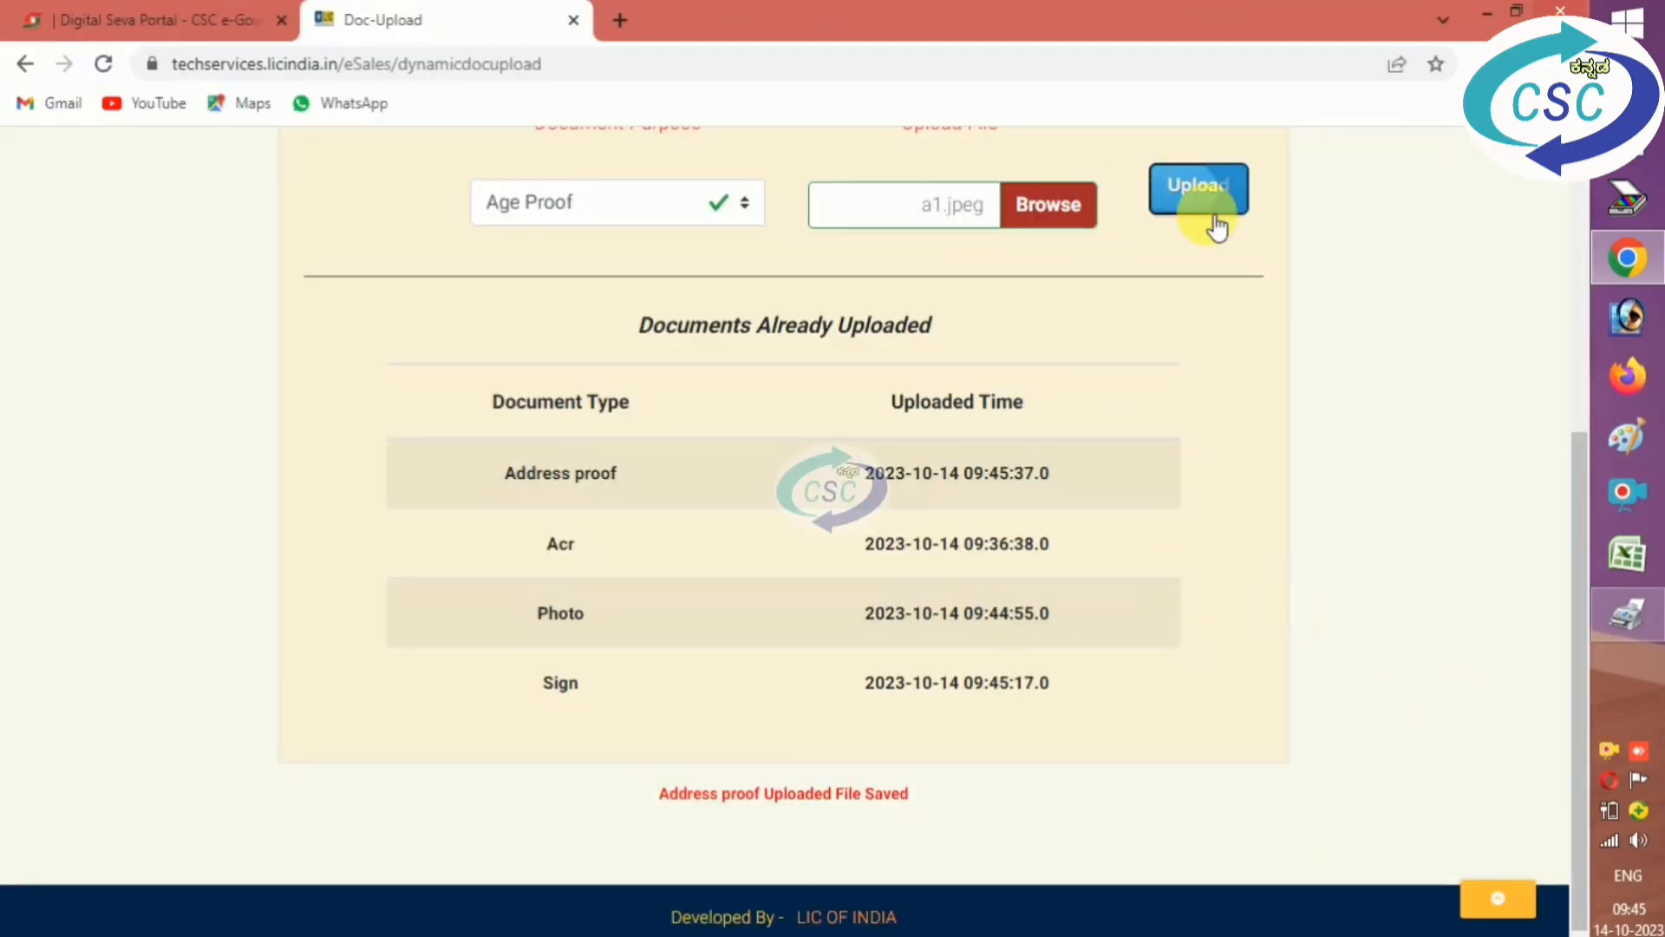
right_click(1604, 748)
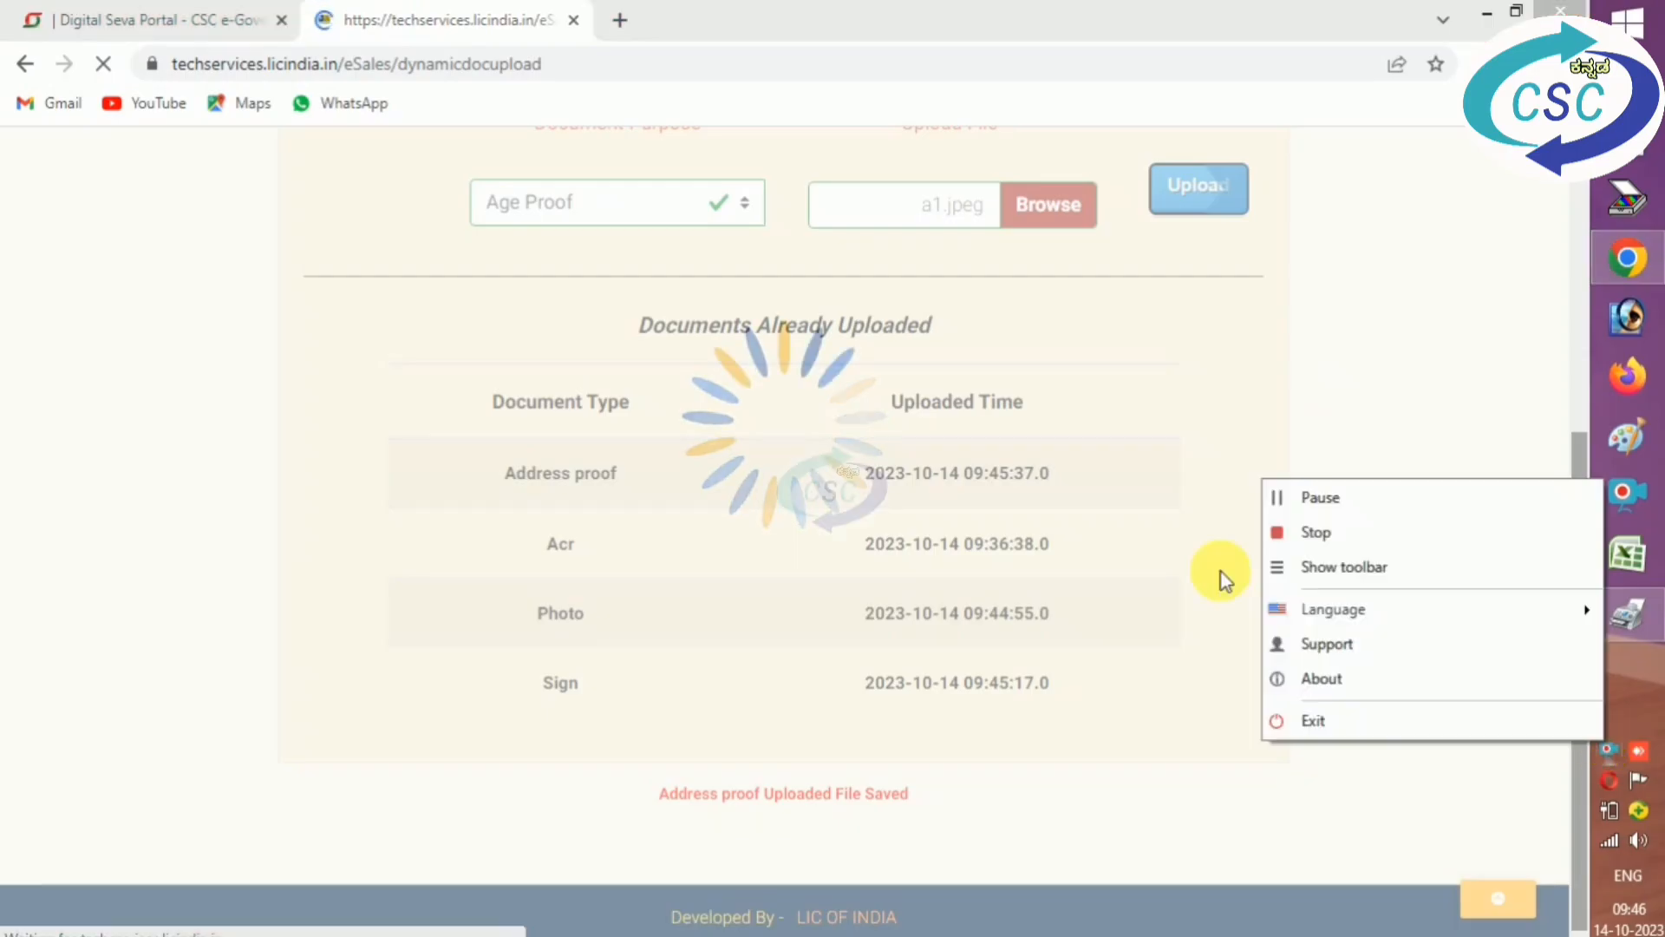
left_click(1352, 504)
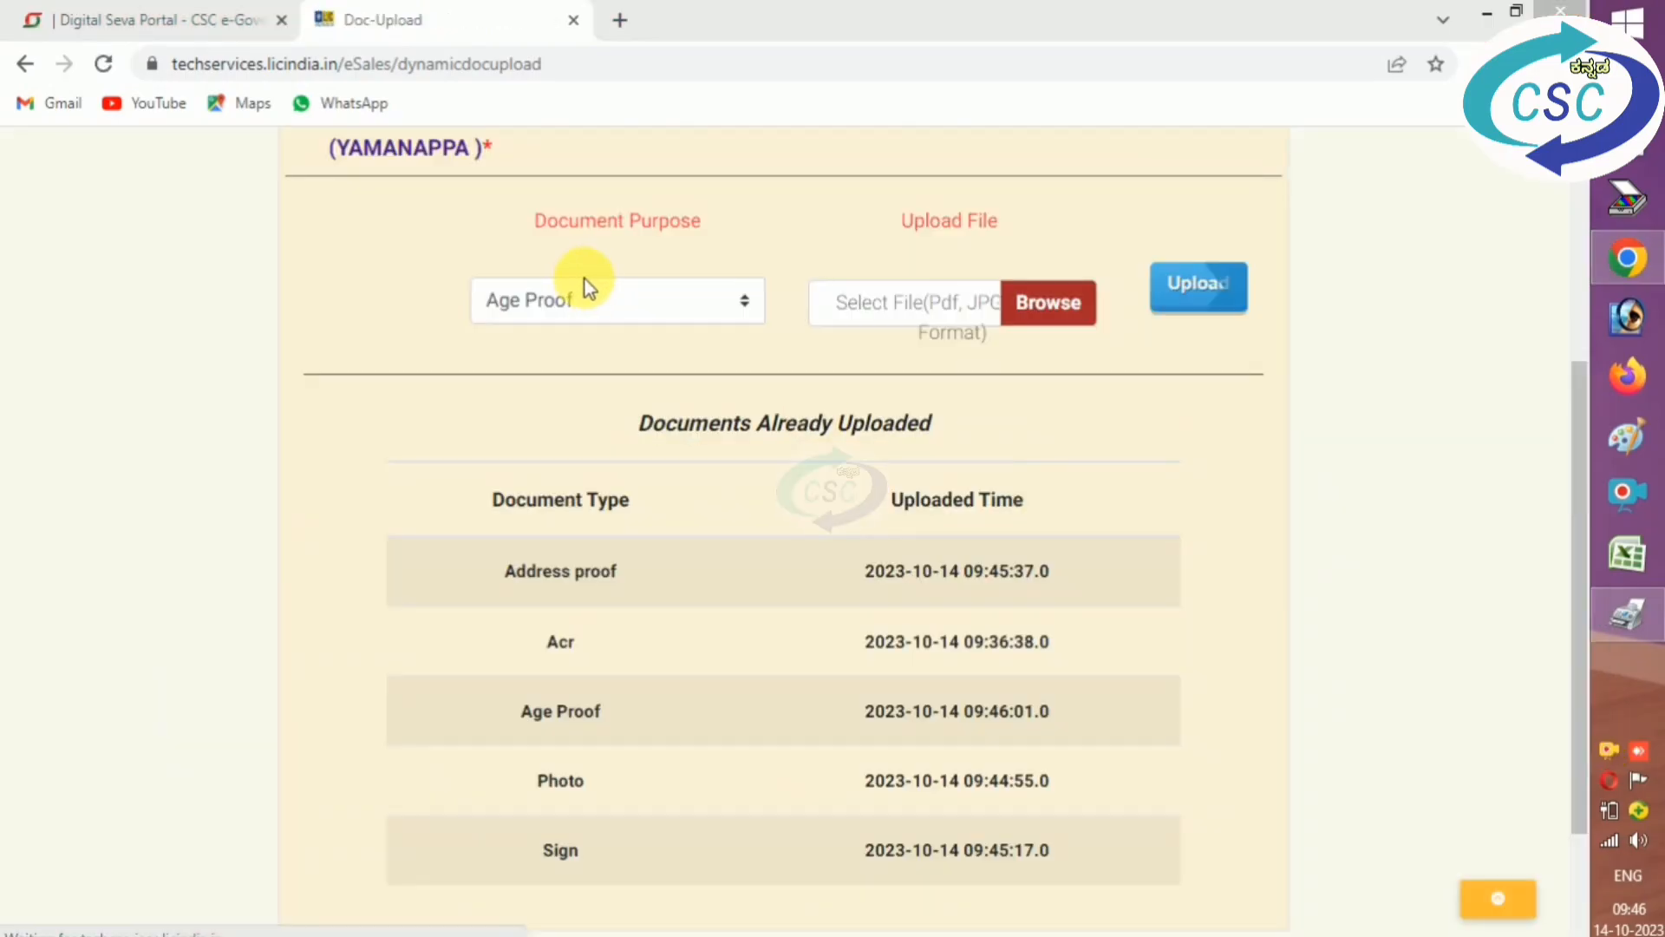
Upload a1.jpeg as the customer's Identity Proof and check the list of documents already uploaded.
left_click(584, 287)
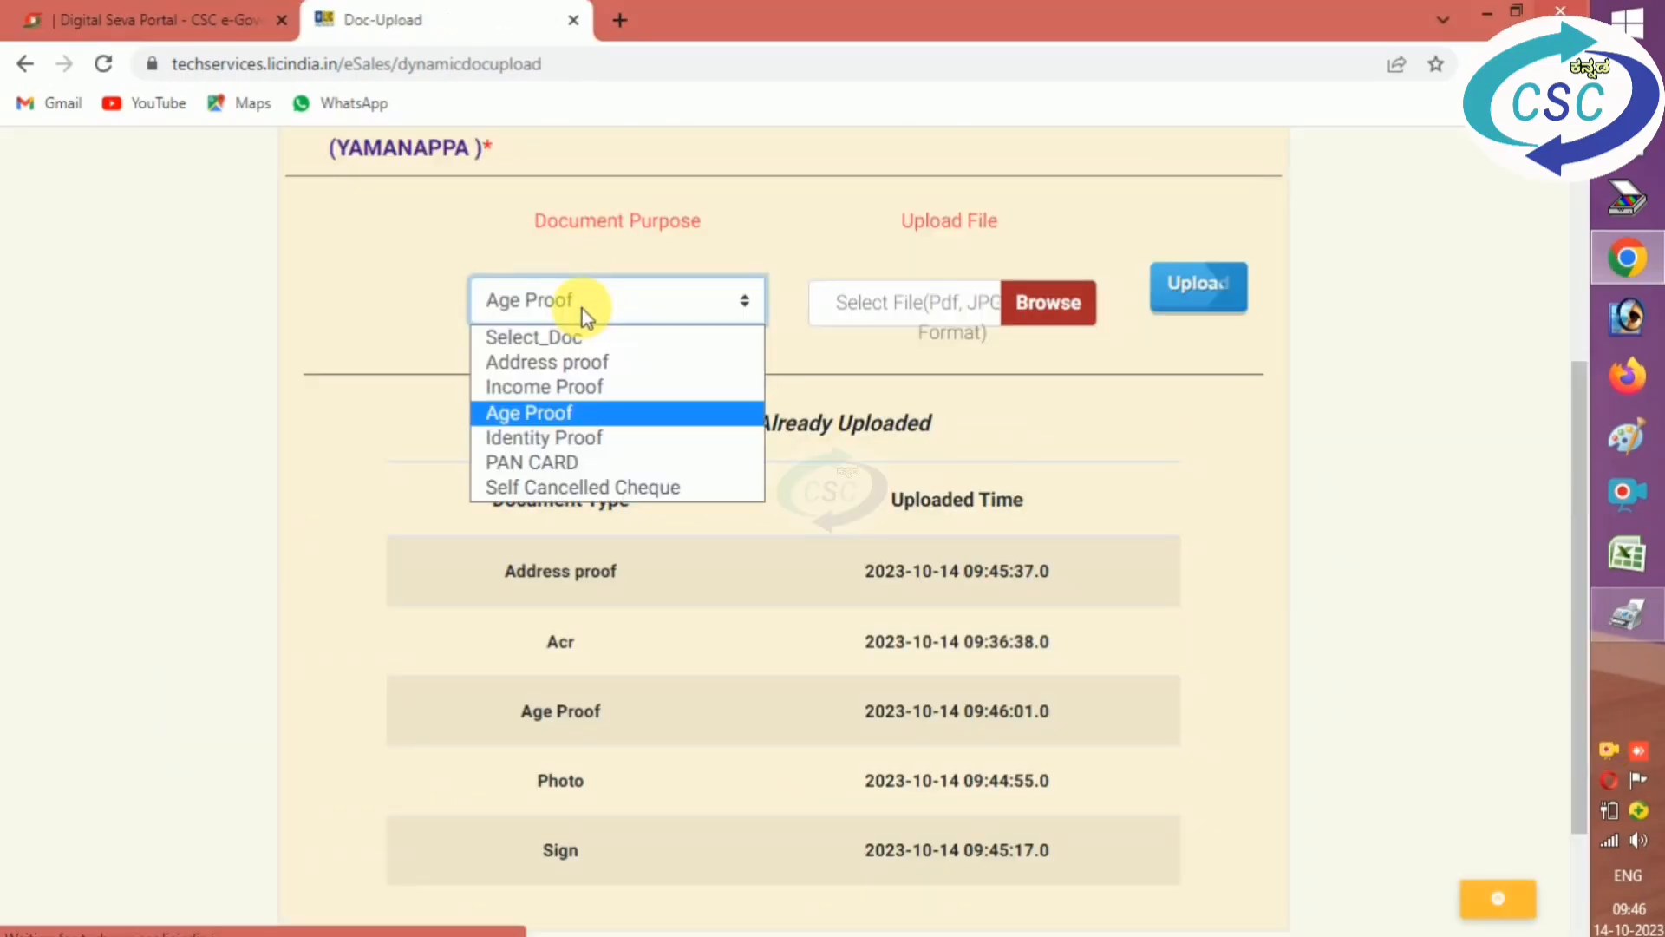
left_click(576, 434)
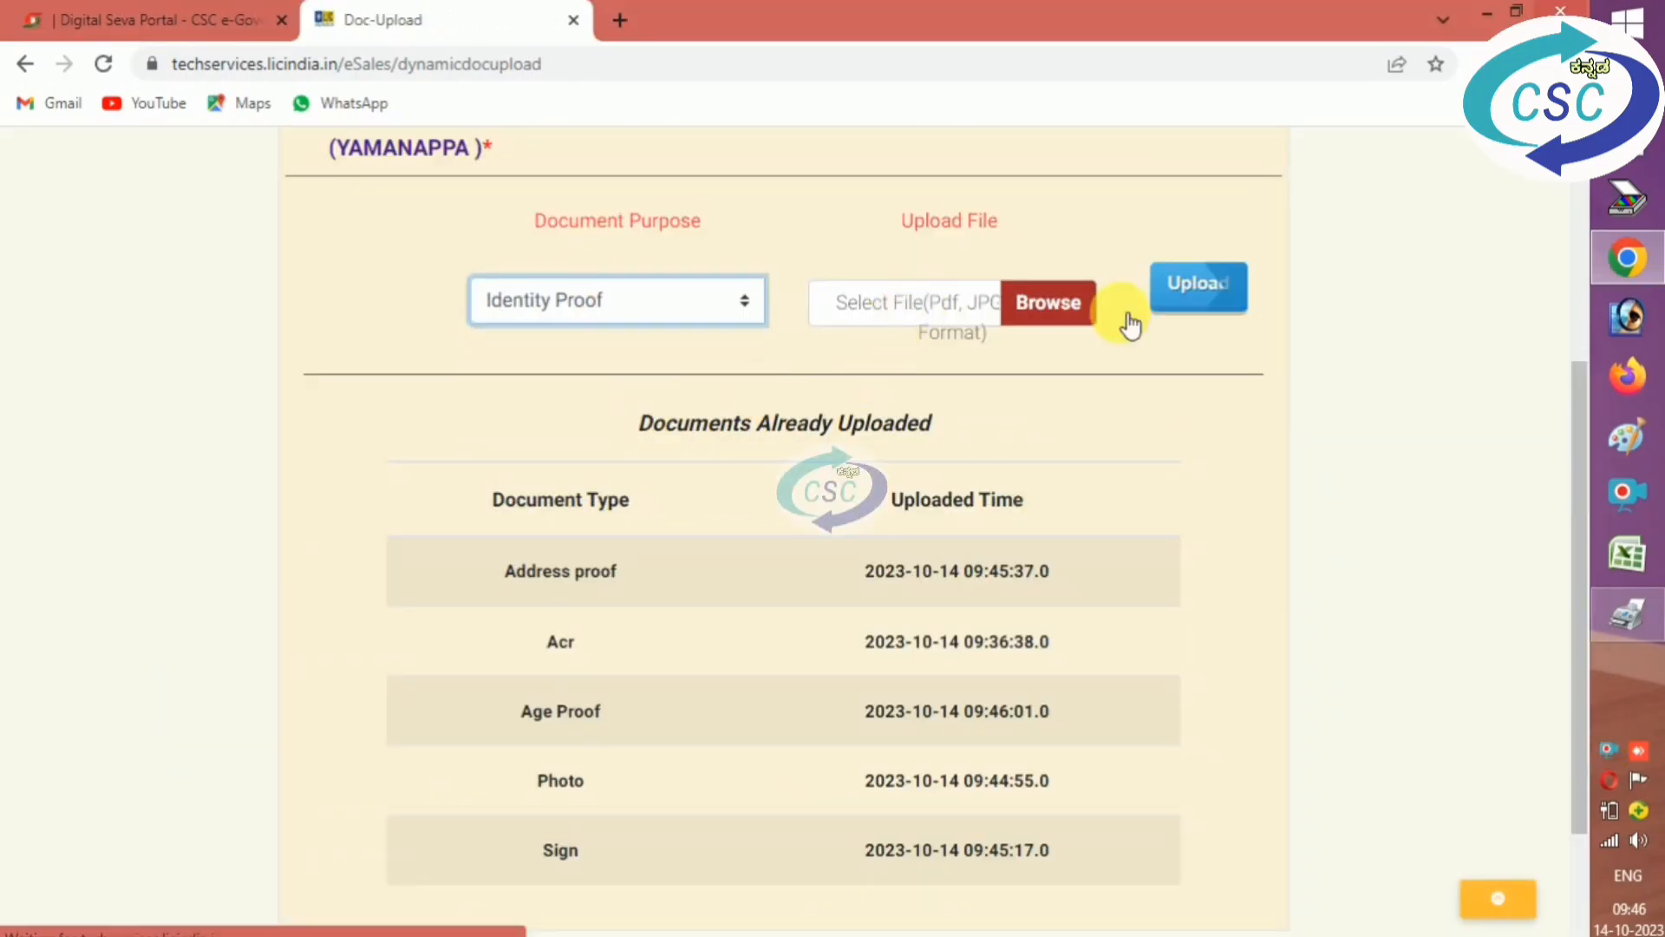
left_click(1072, 310)
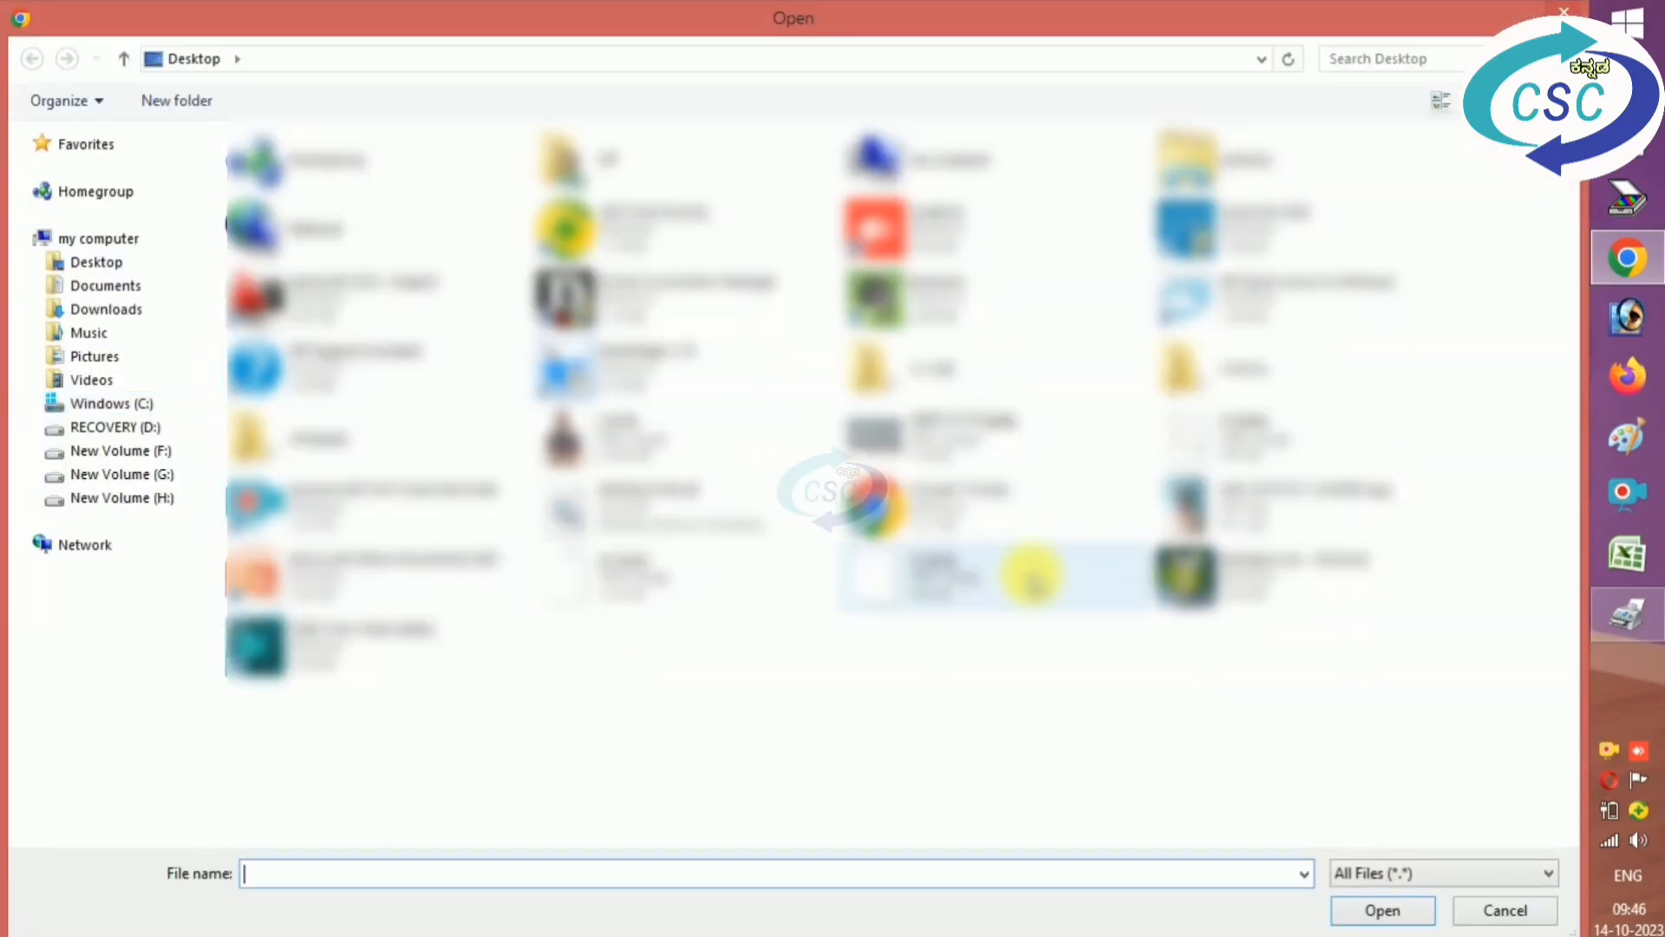
left_click(668, 583)
left_click(1288, 439)
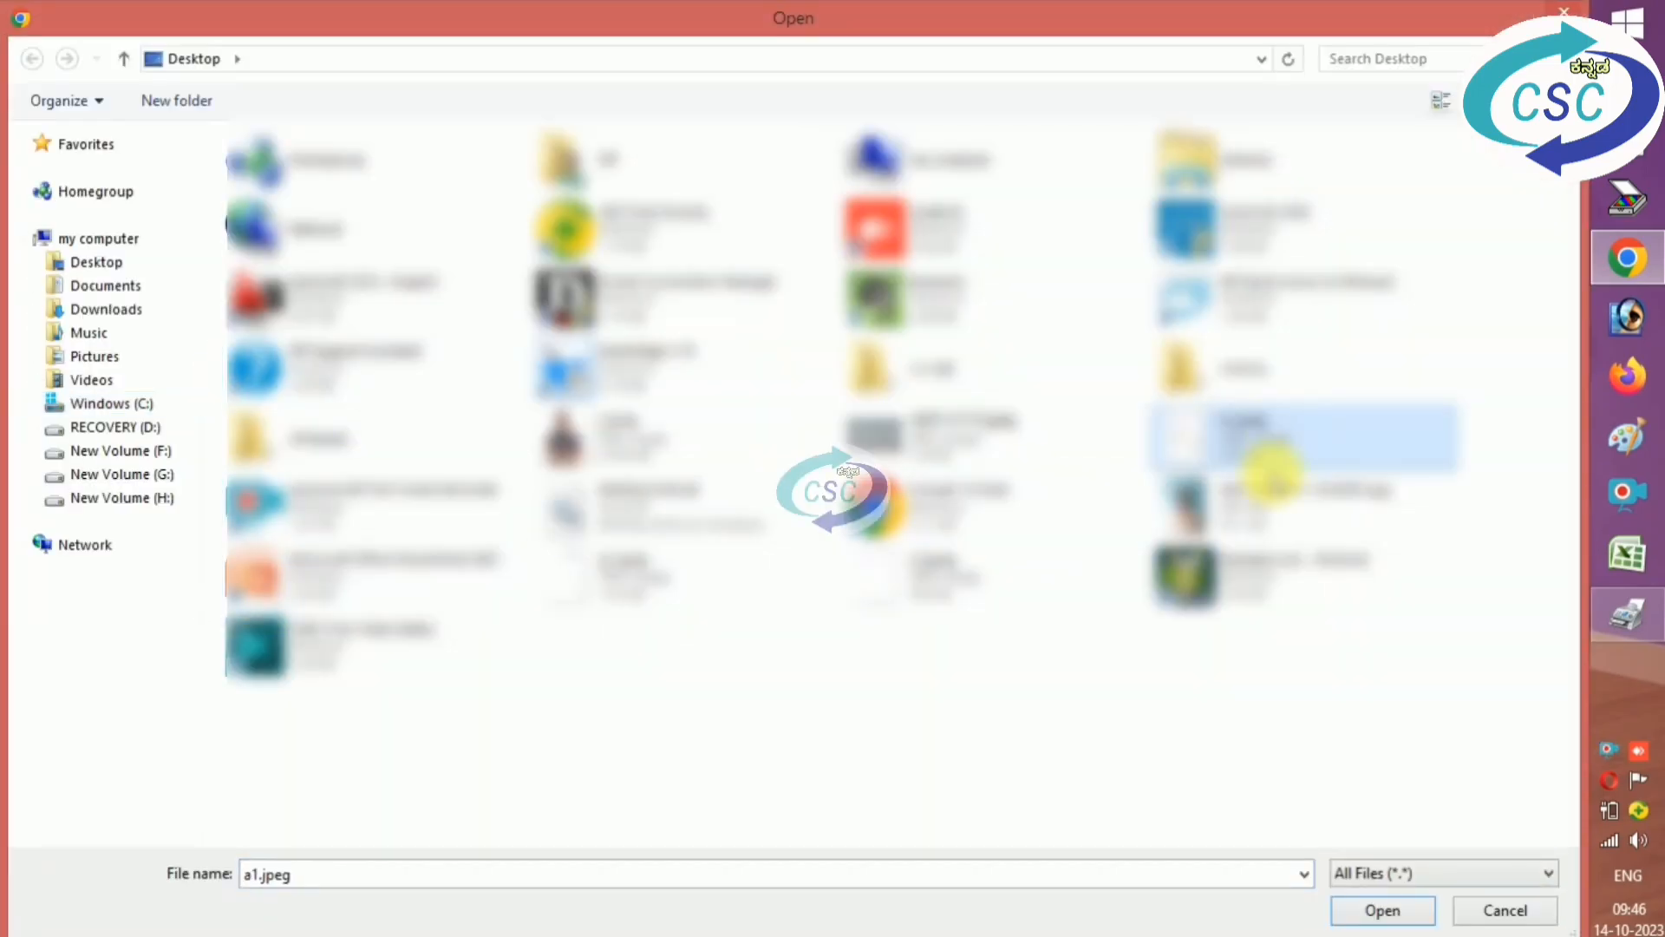
left_click(1385, 911)
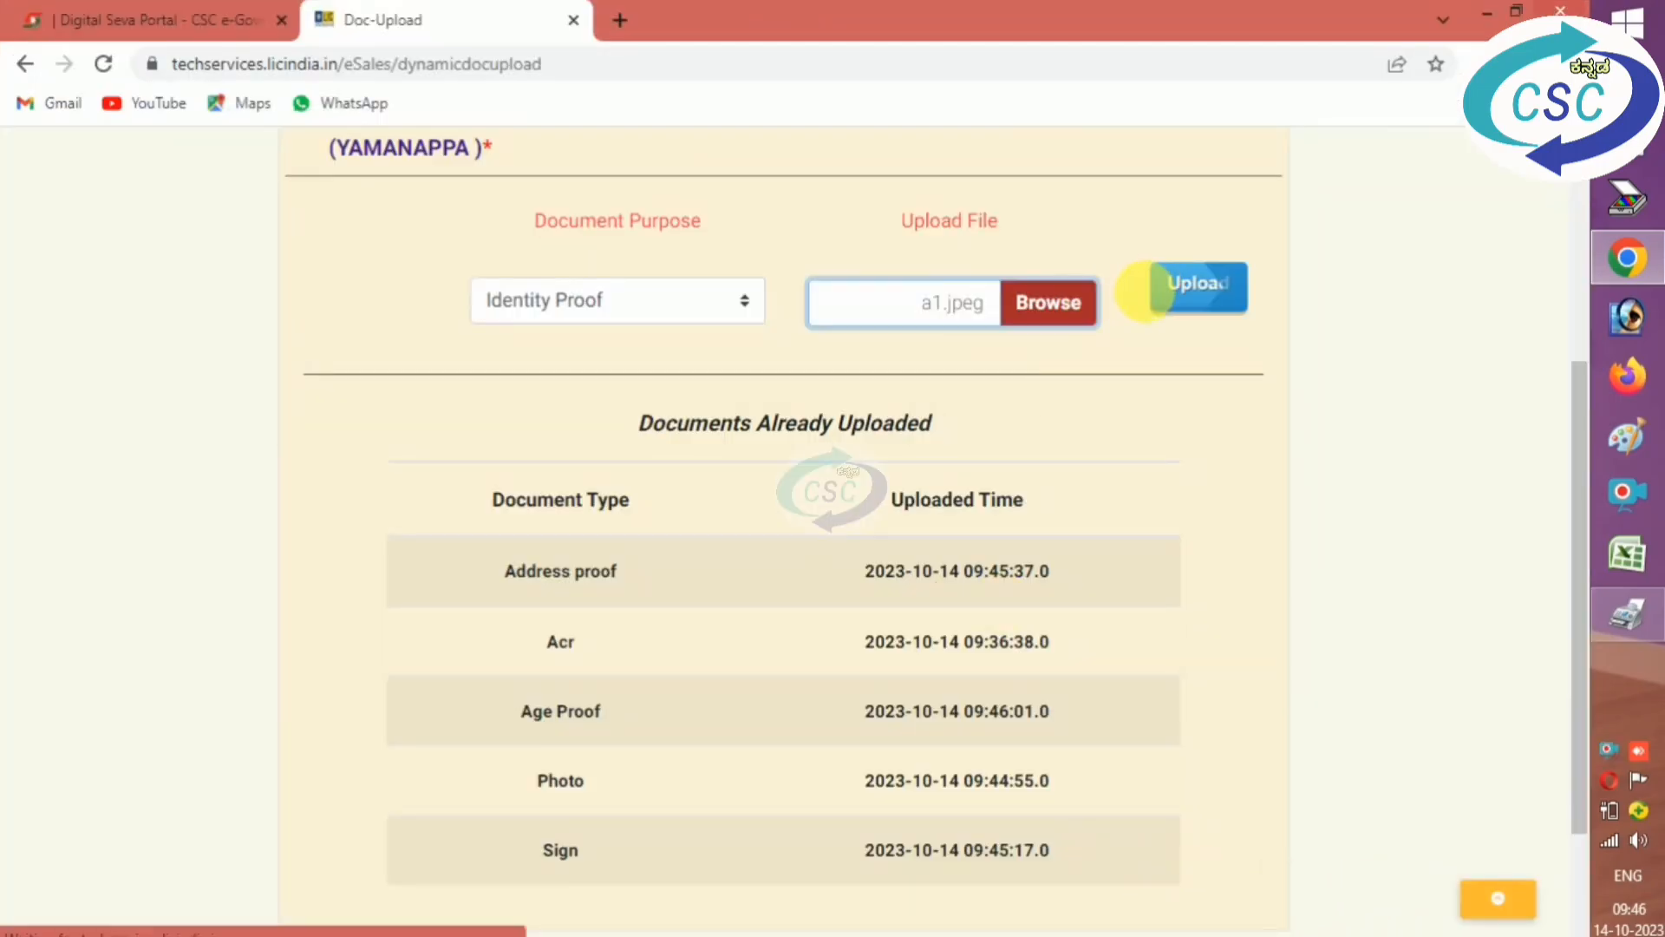
left_click(1154, 292)
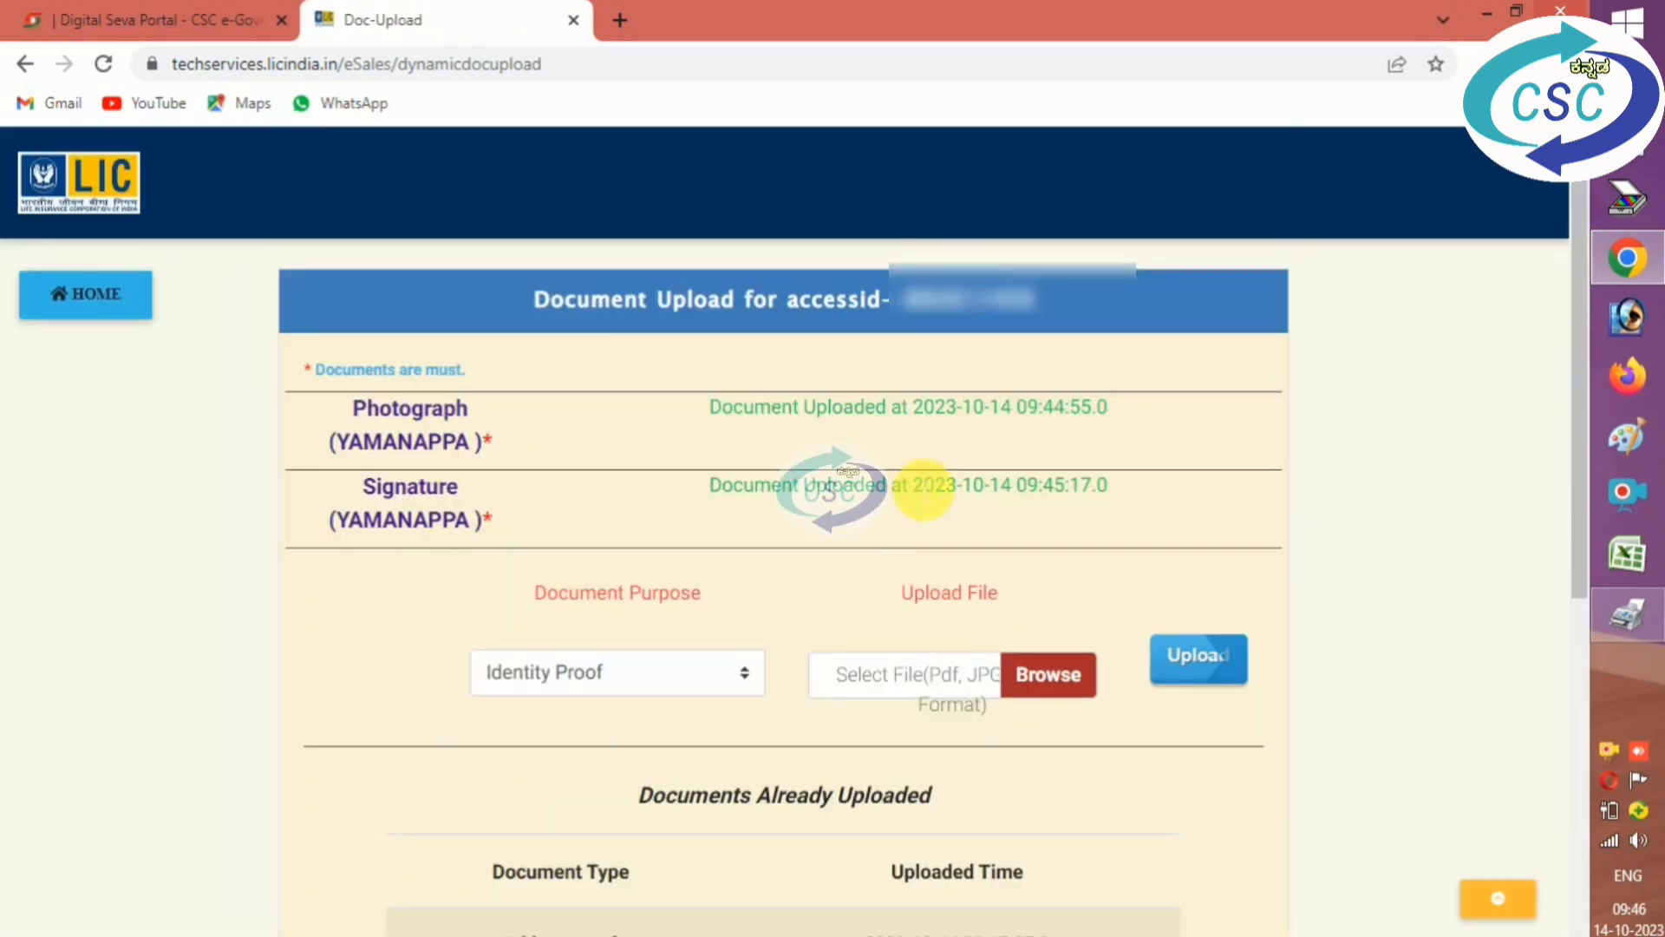
scroll(938, 470, "down", 7)
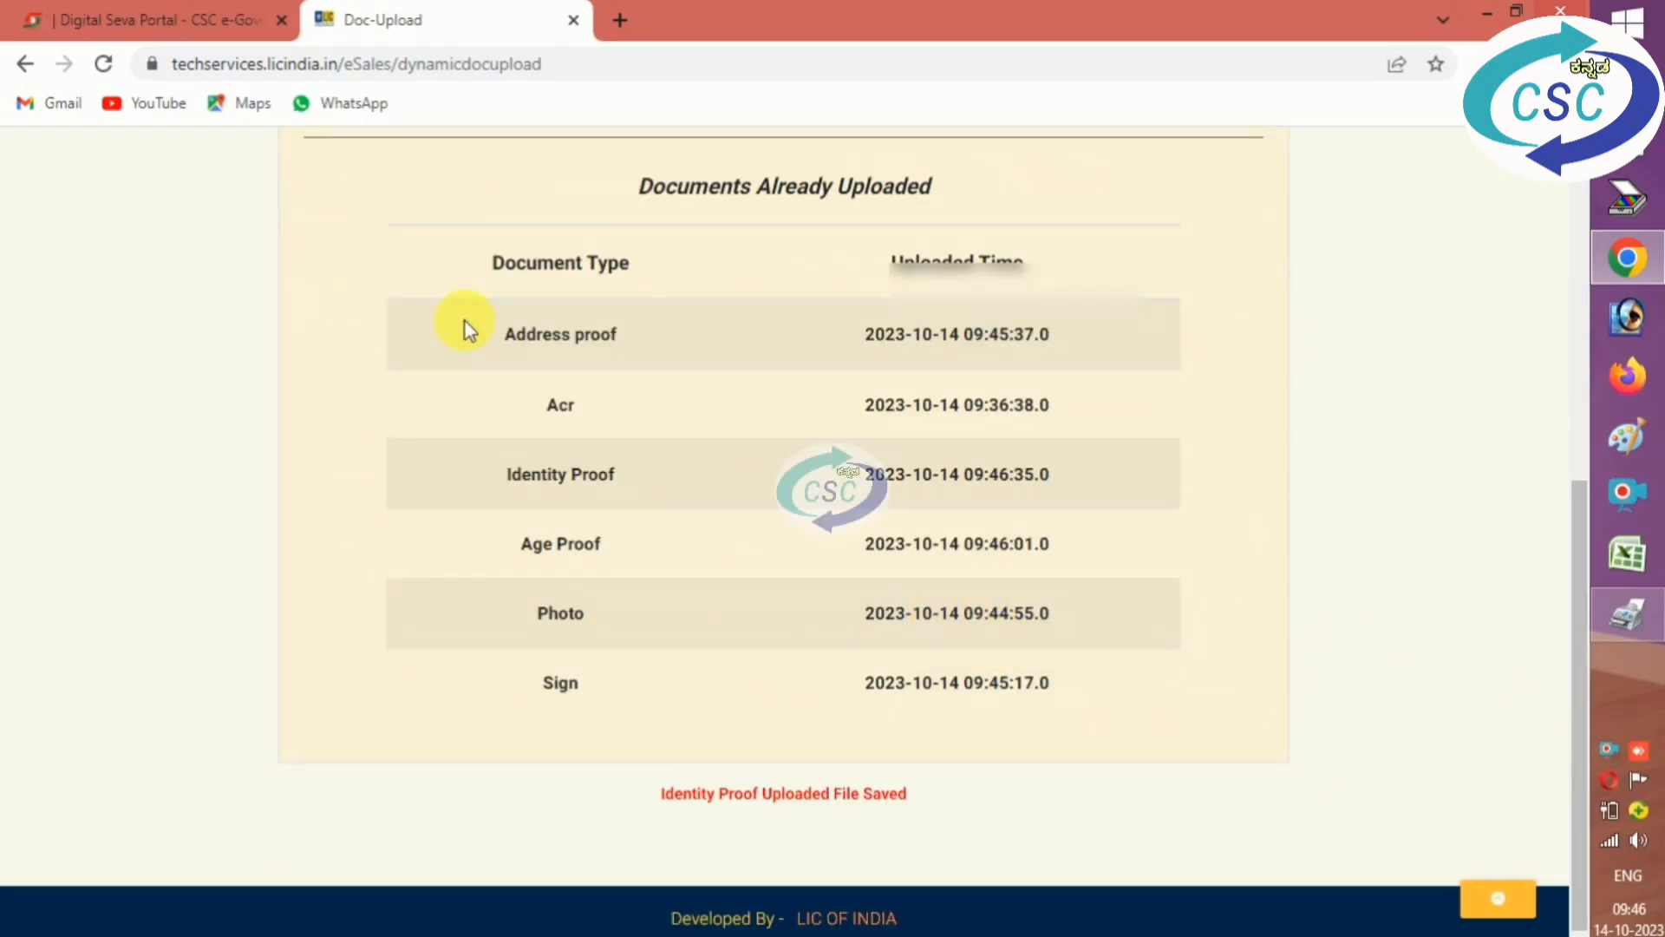
Return to the platform's home page and look up the proposal's status in the BAC Proposal Tracker using its access ID.
scroll(465, 321, "up", 5)
left_click(89, 316)
scroll(902, 497, "down", 1)
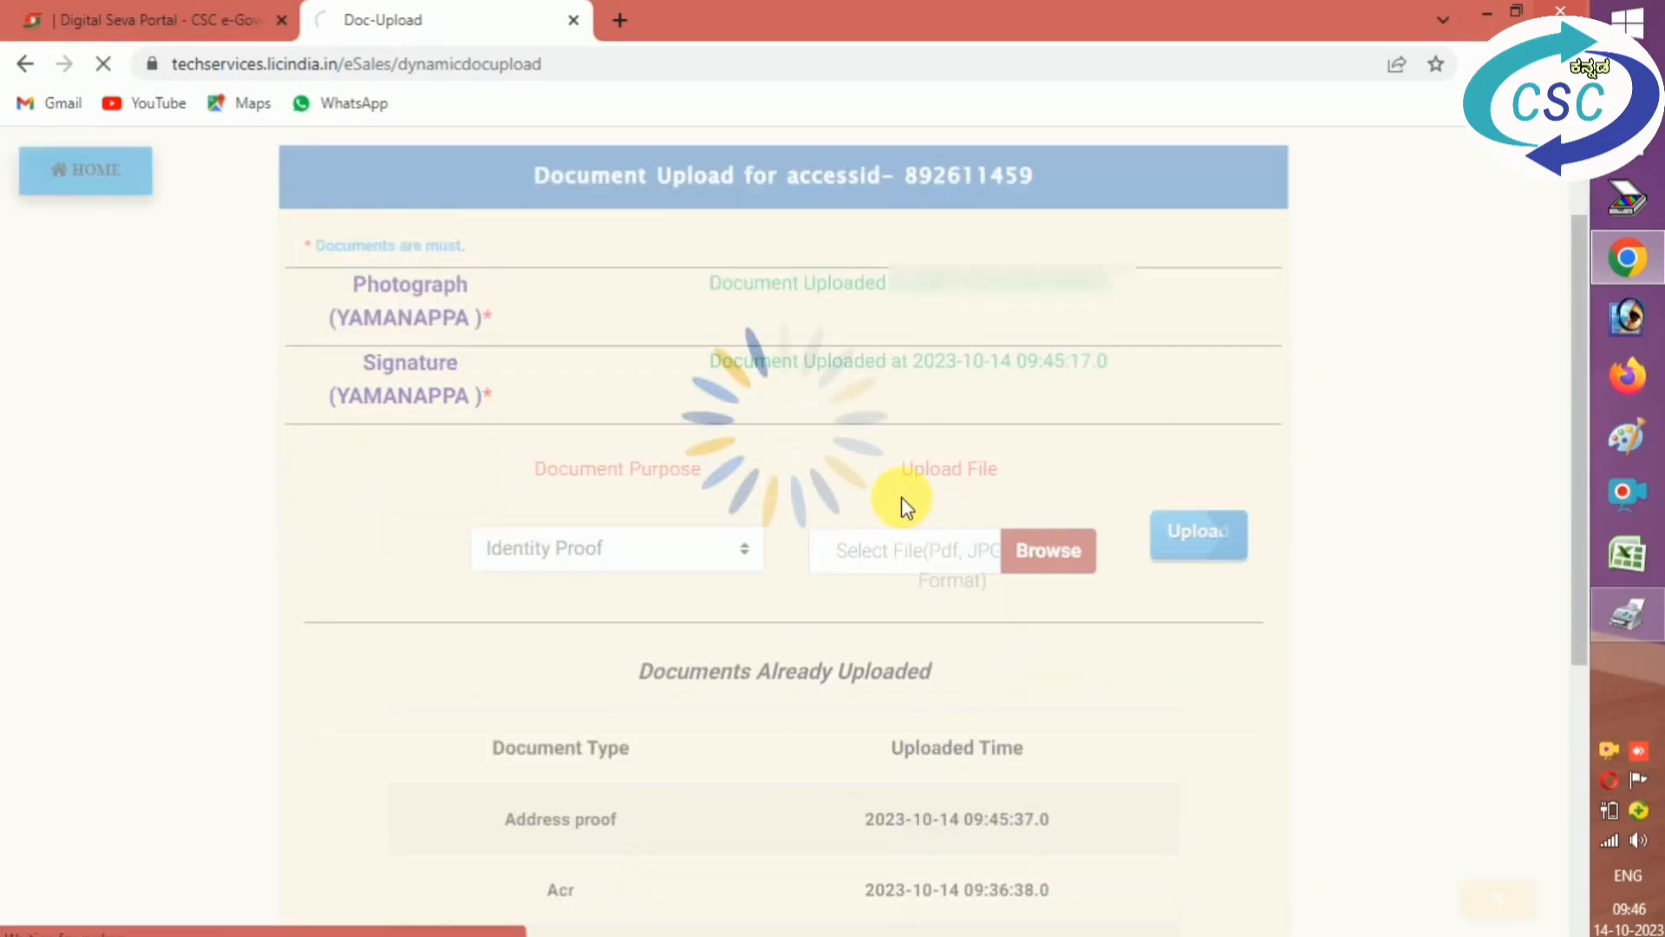
scroll(868, 490, "down", 1)
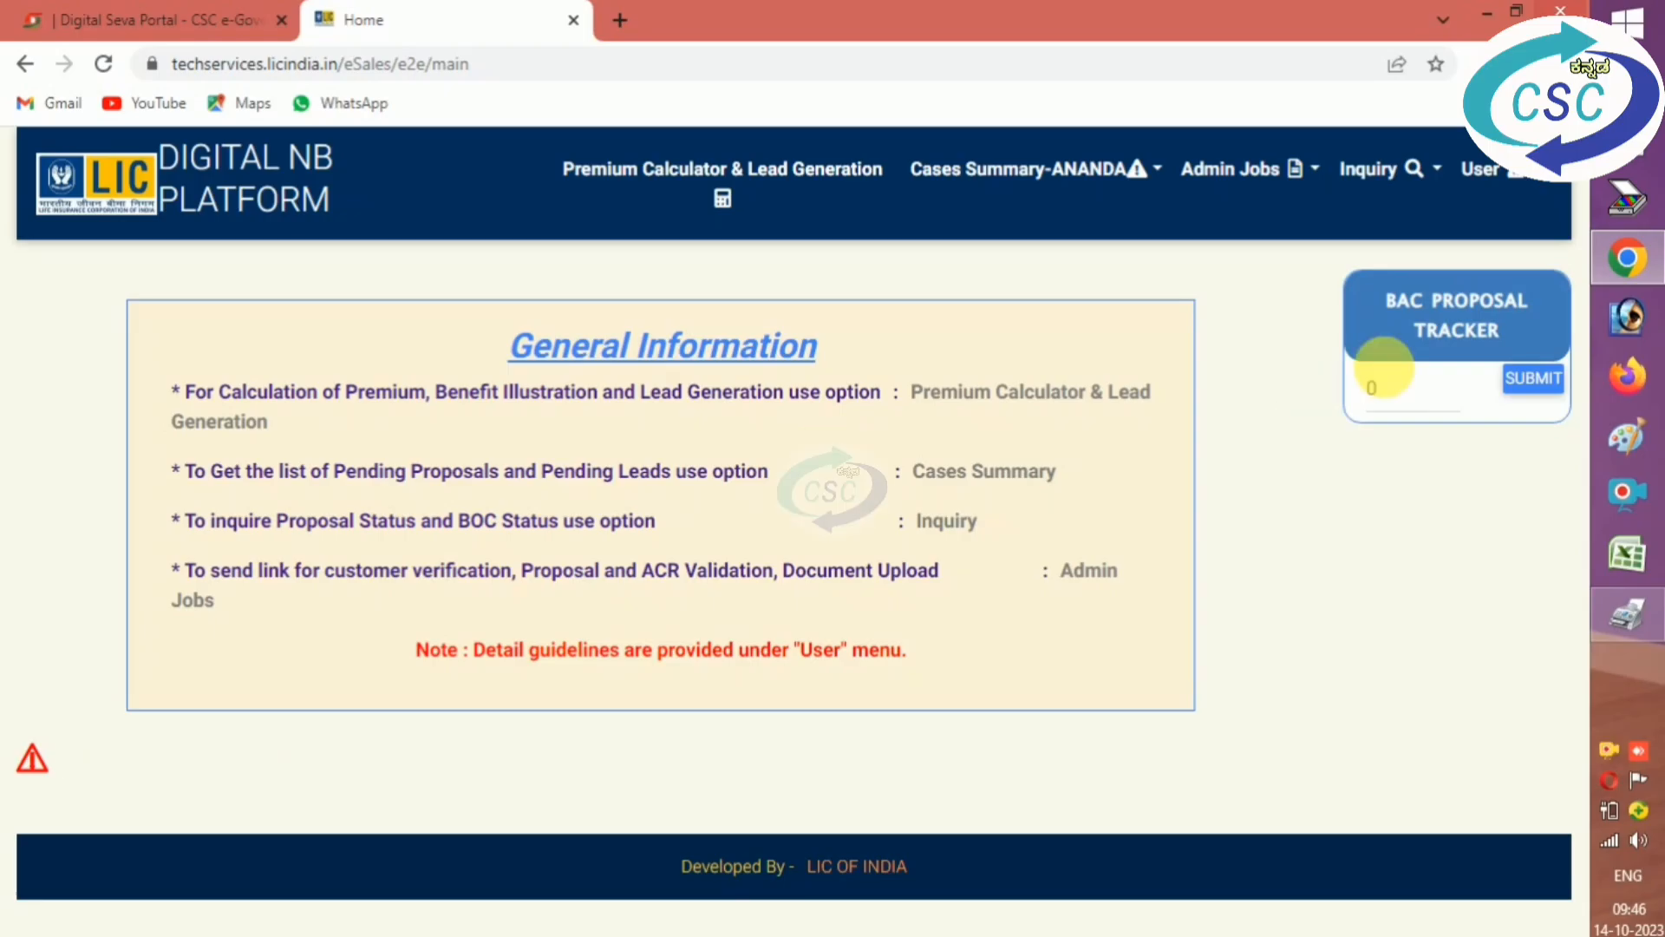
left_click(1418, 382)
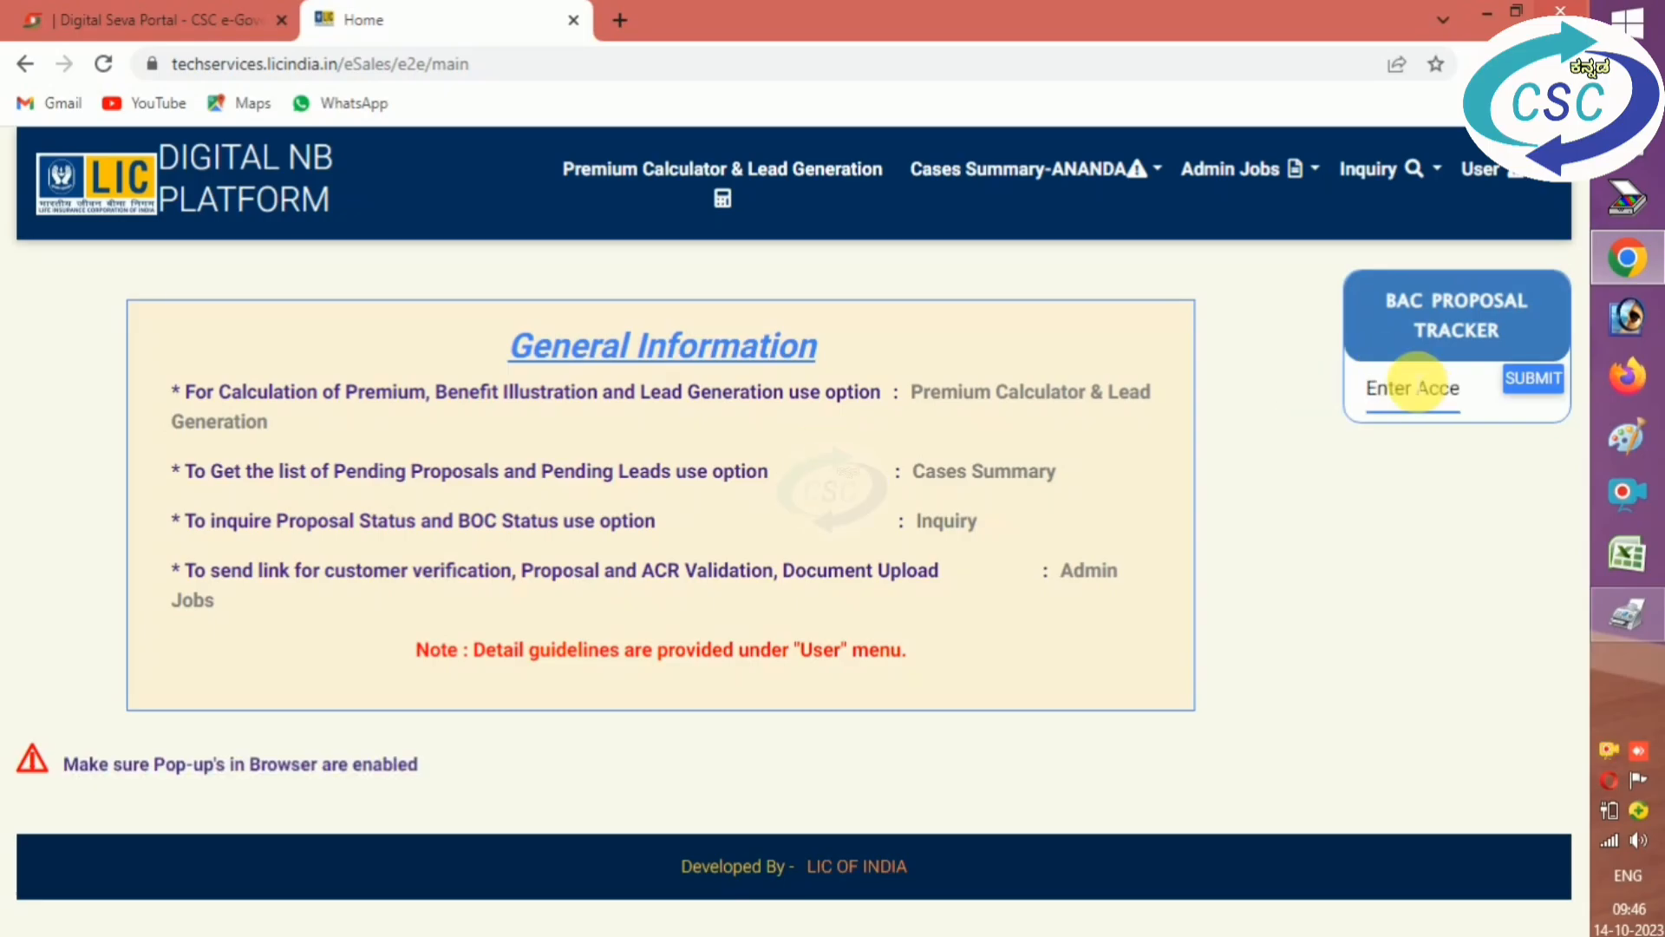
type("89??")
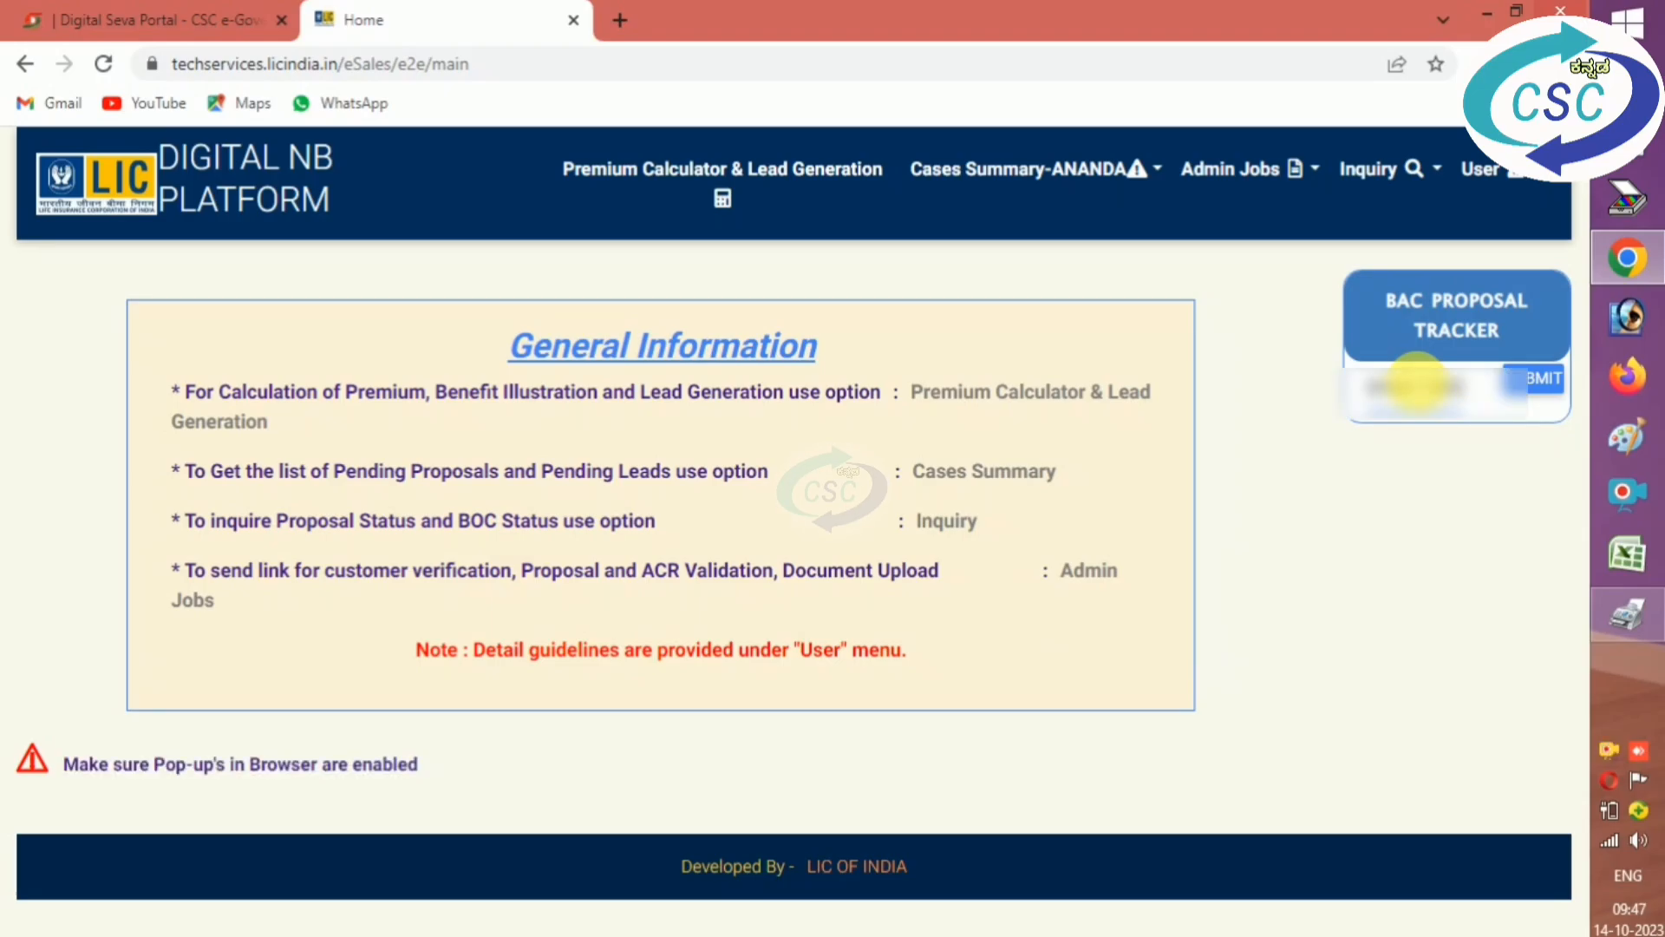
left_click(1541, 388)
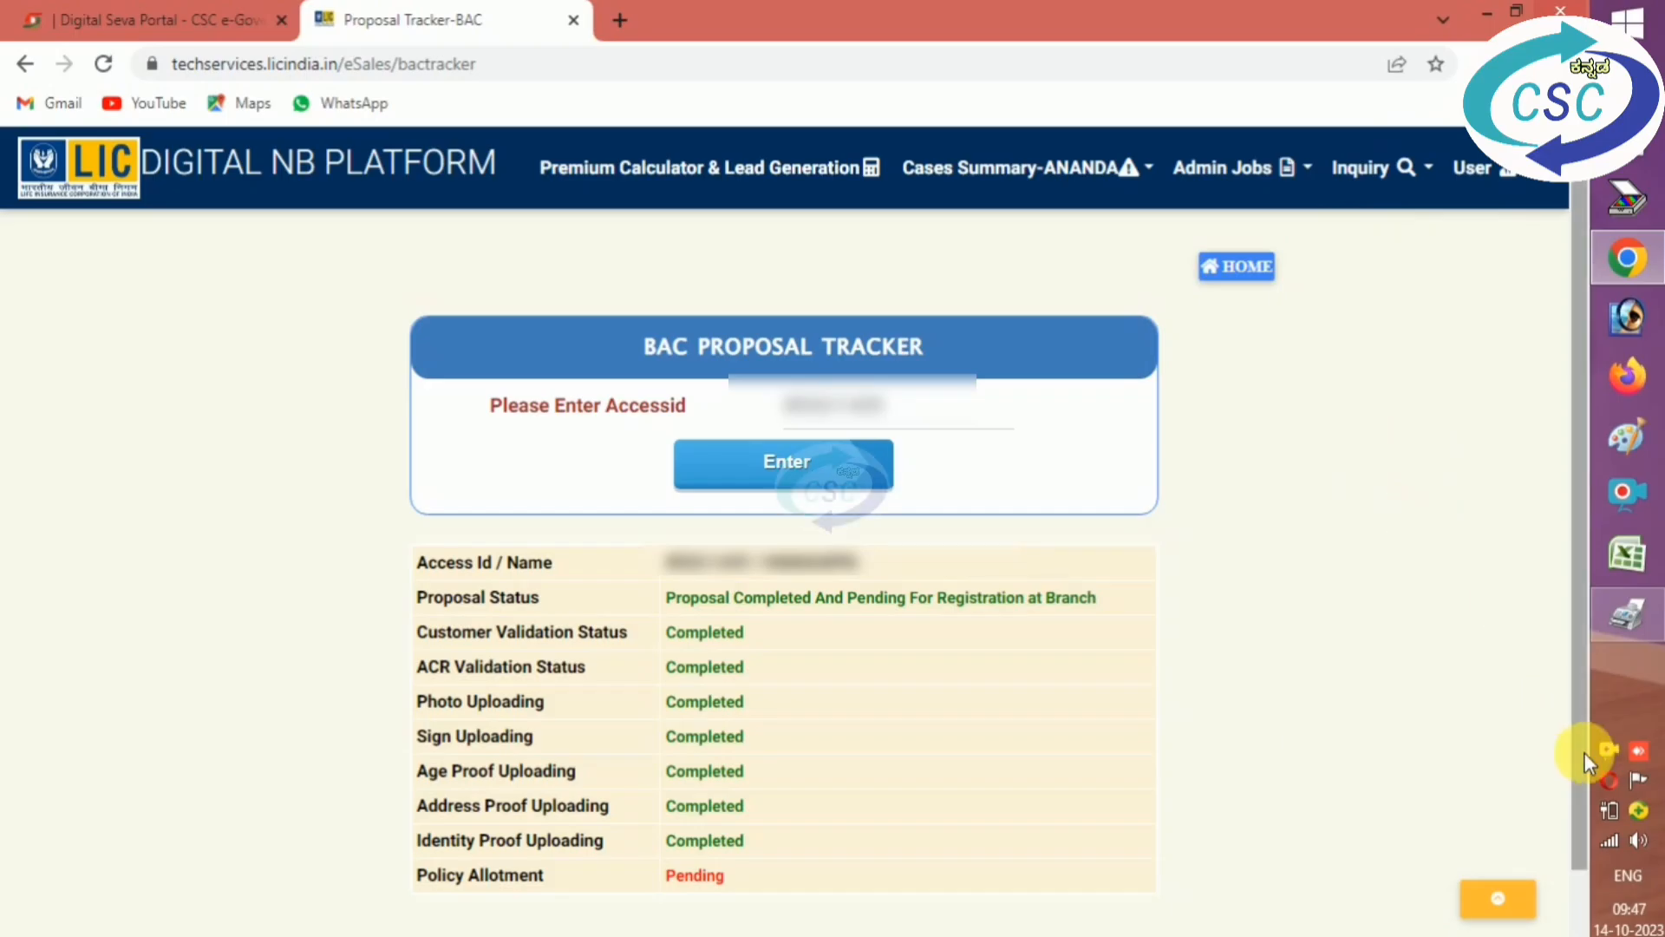
right_click(1610, 752)
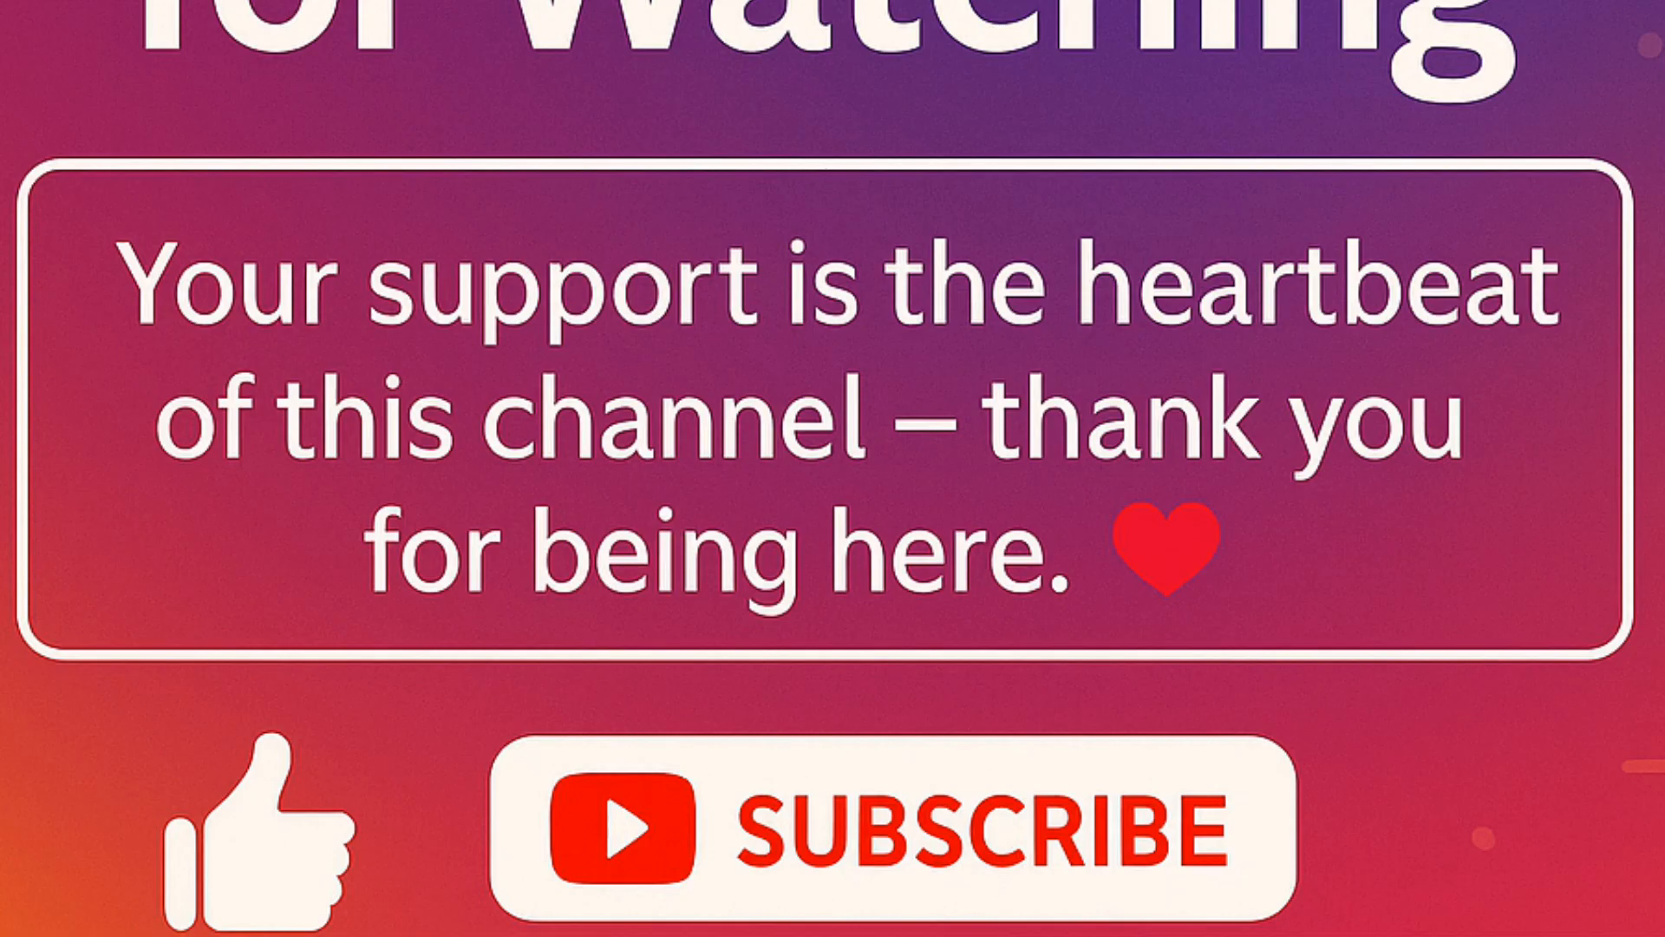